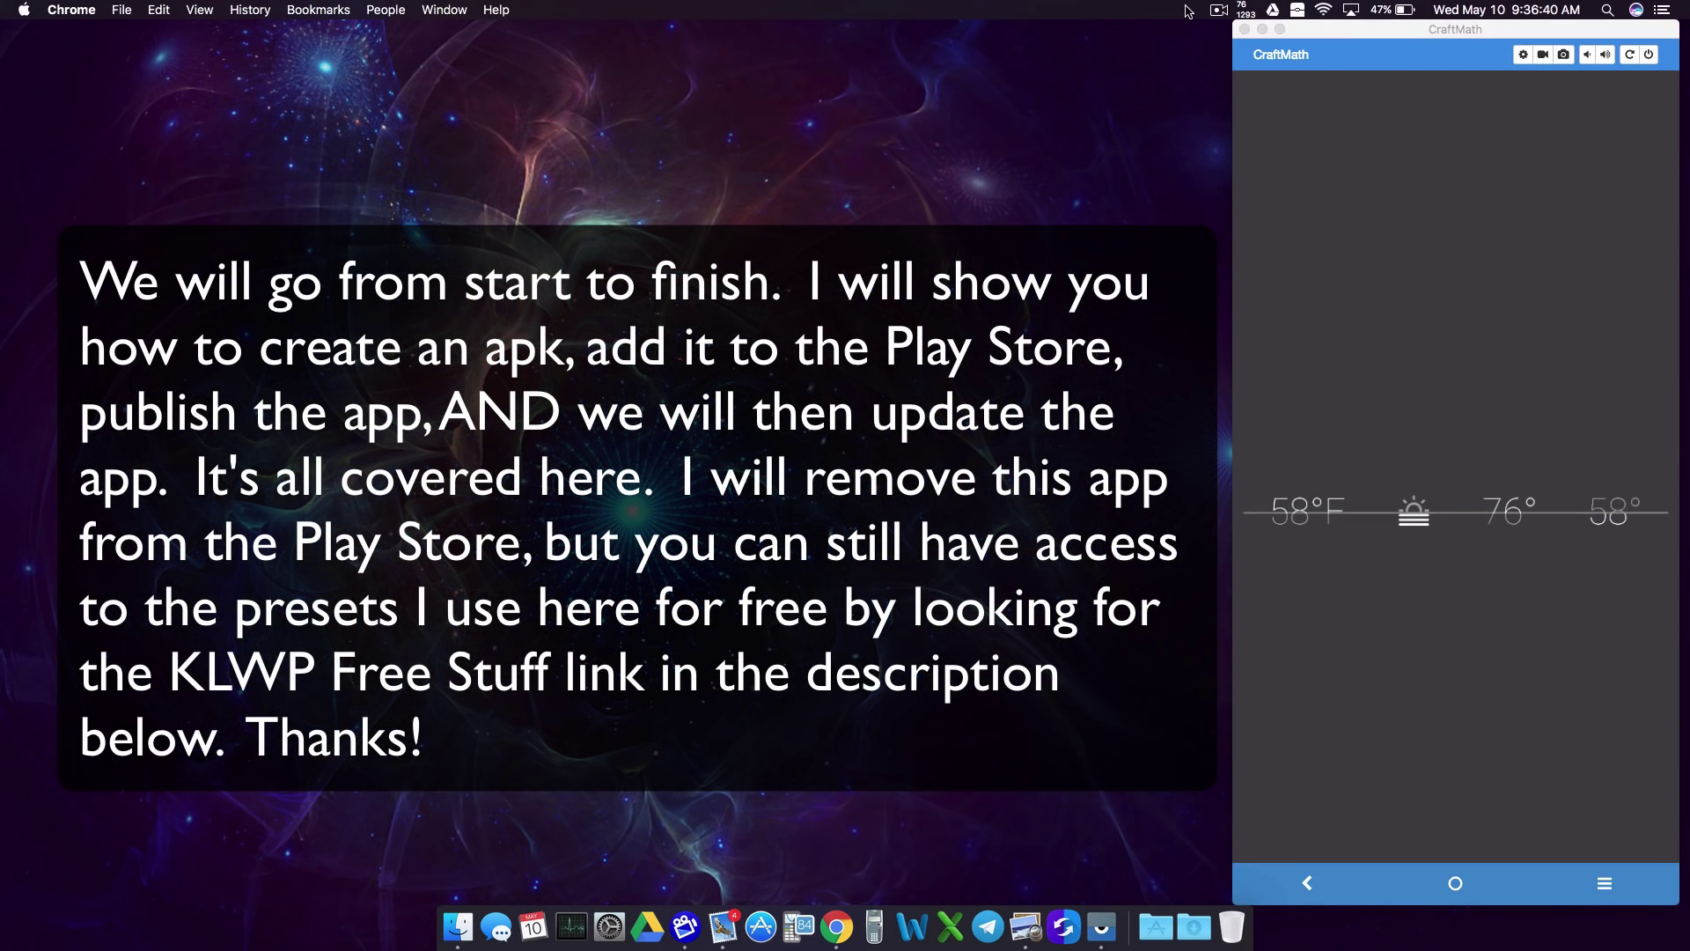
Step: Bring the Vysor phone window to the front with the KLWP editor showing
click(1535, 681)
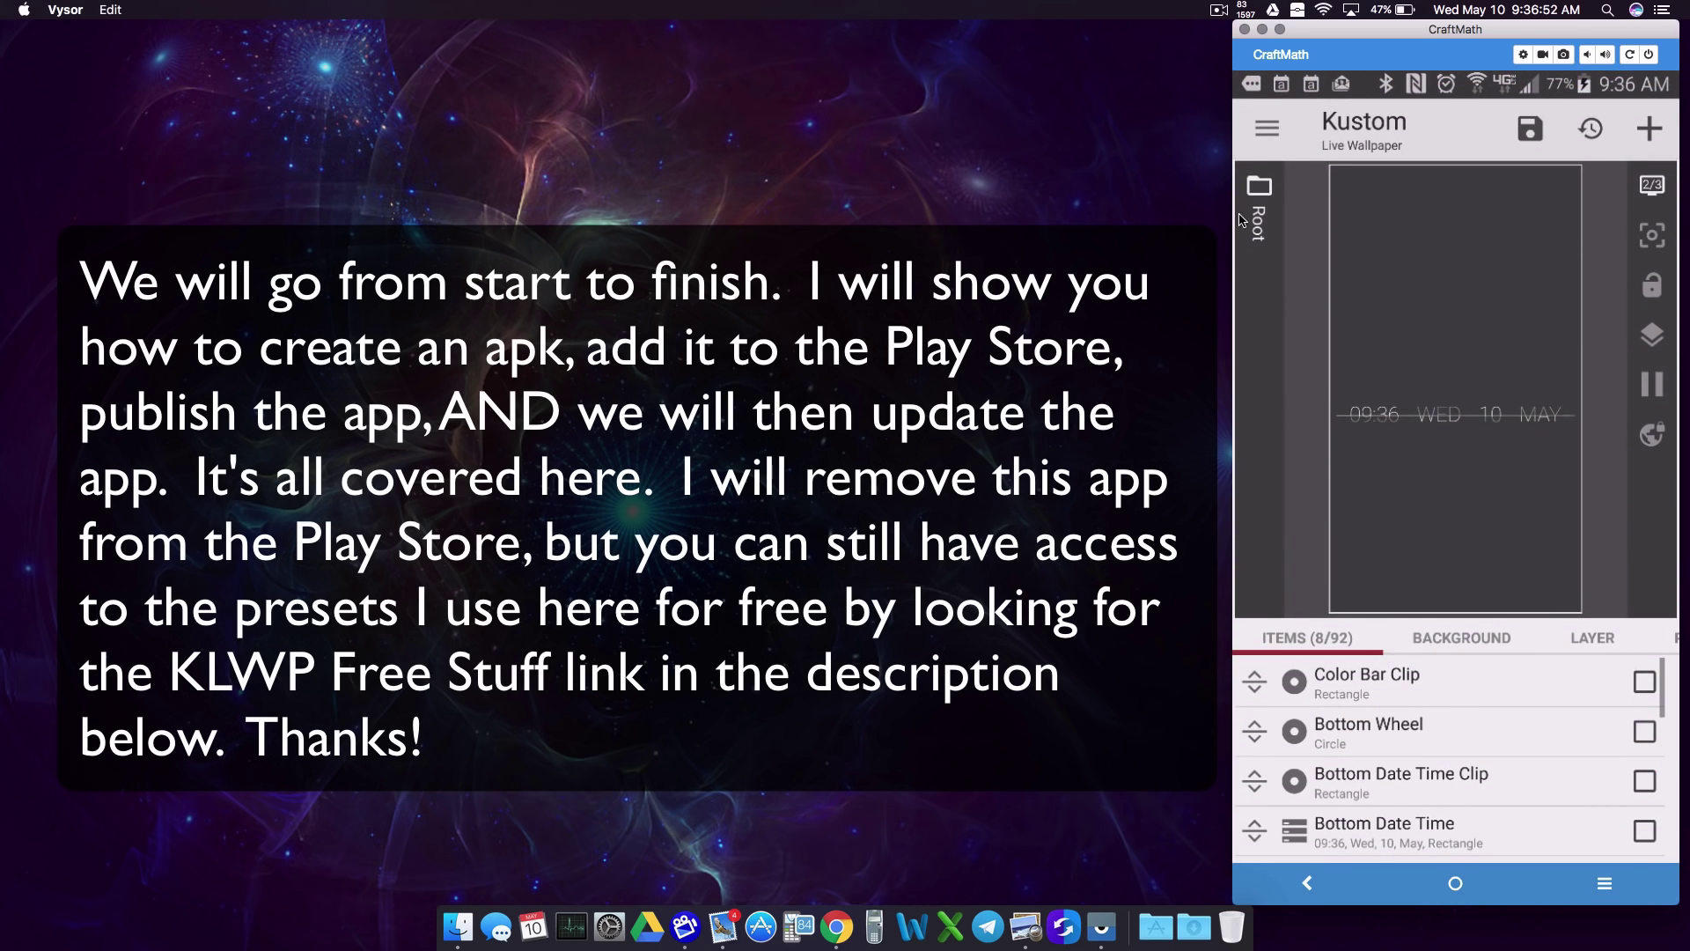
Step: Export the Split preset from the KLWP drawer, dismiss the dialog, and go home
click(1279, 147)
click(1375, 252)
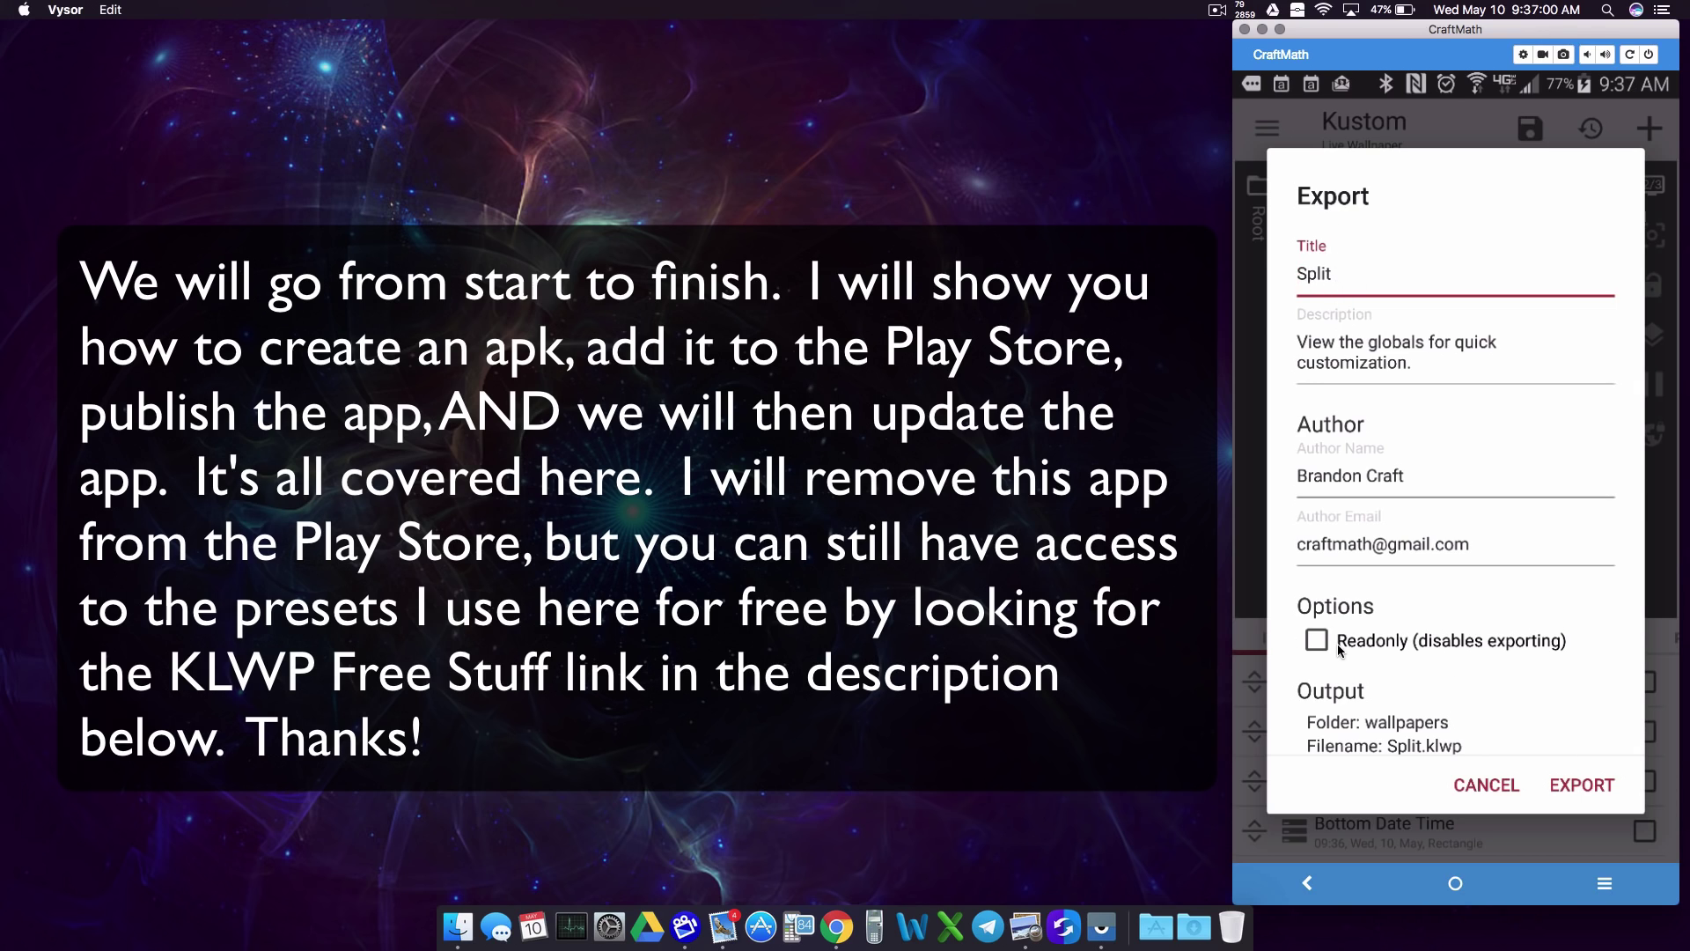
click(1489, 788)
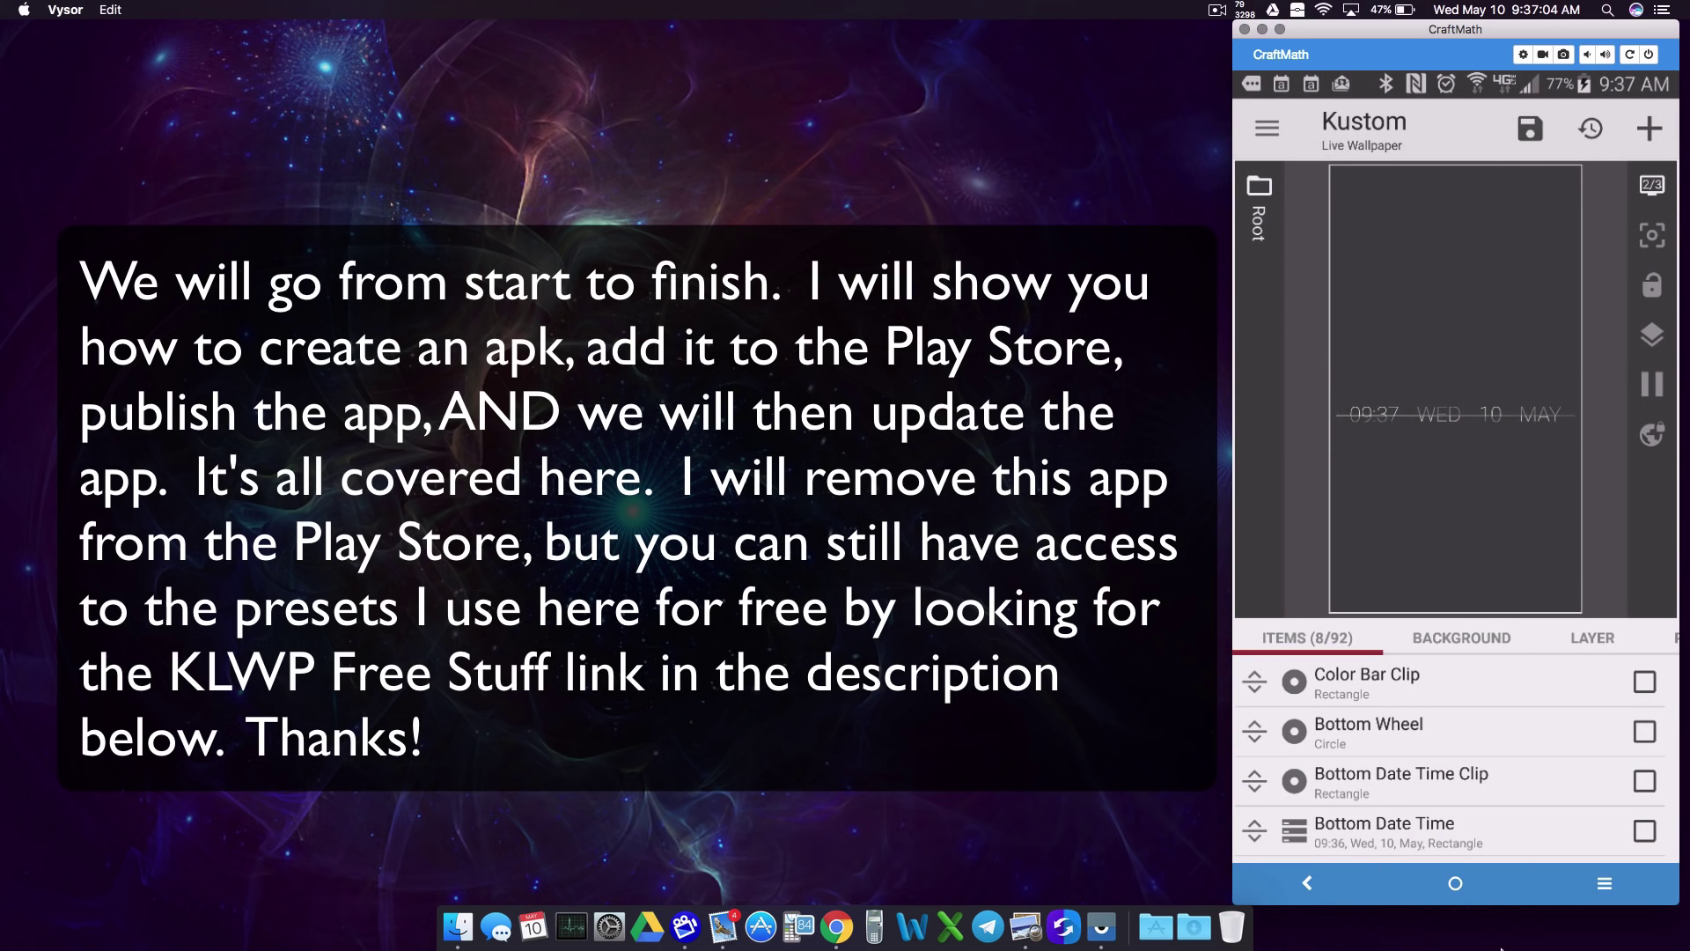
click(1457, 894)
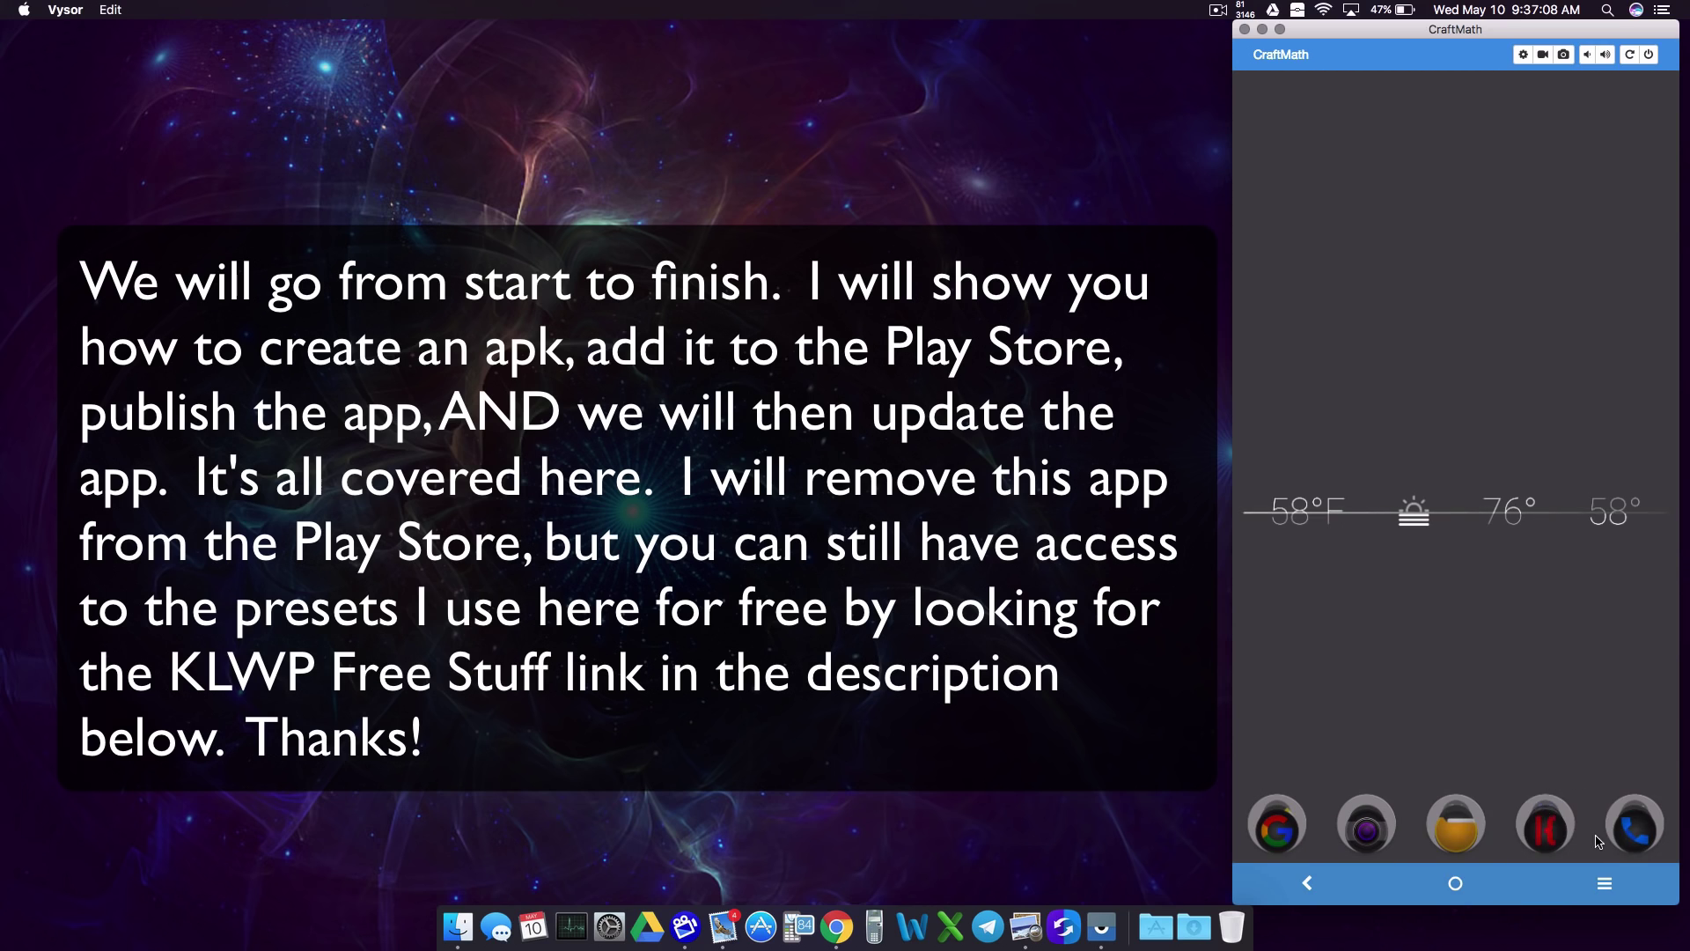
Step: Launch Kustom APK Maker from the Theming folder and create project 'CraftMath Free Kustom Stuff'
click(1546, 819)
click(1576, 637)
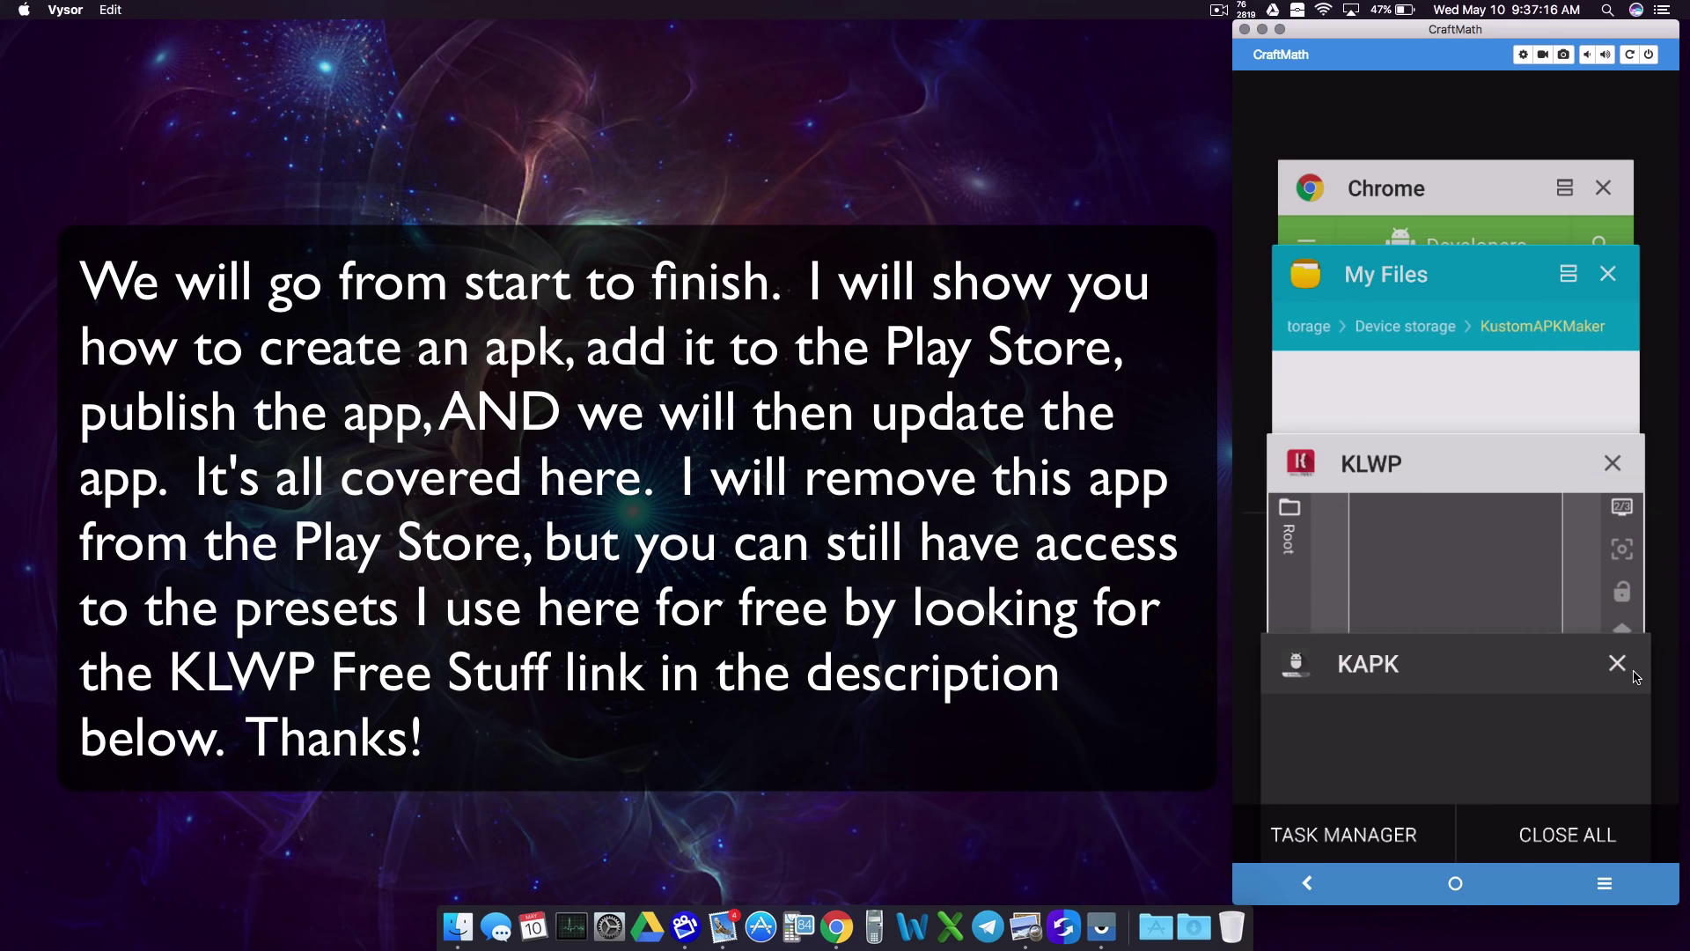
click(1510, 687)
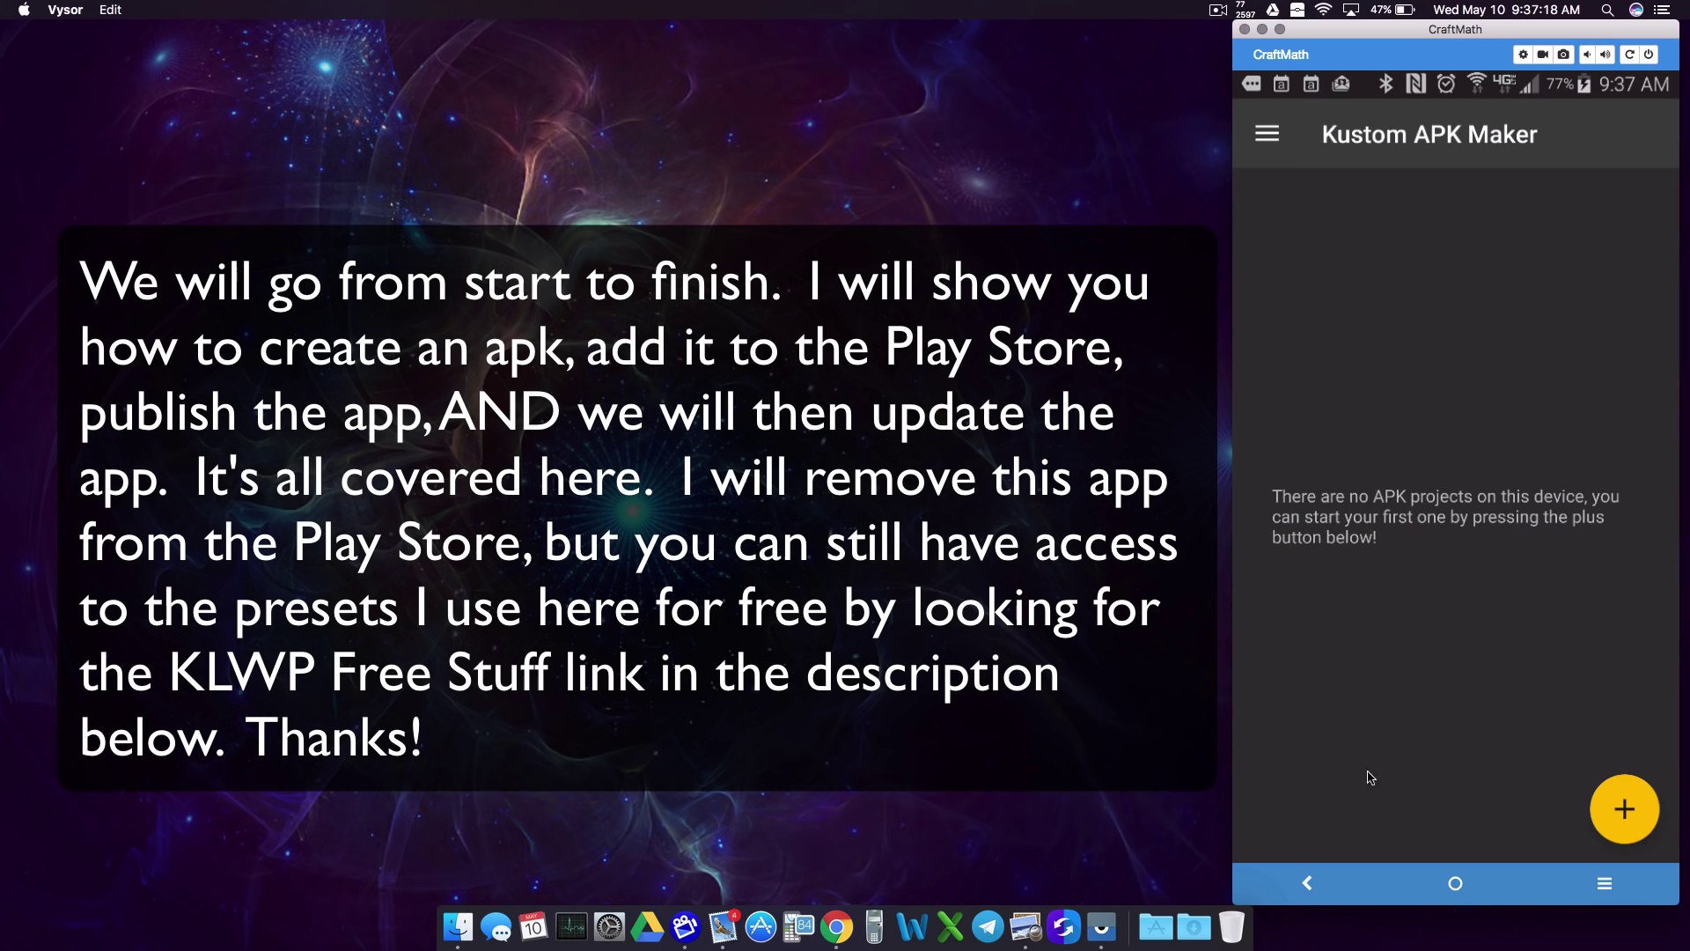
click(1625, 809)
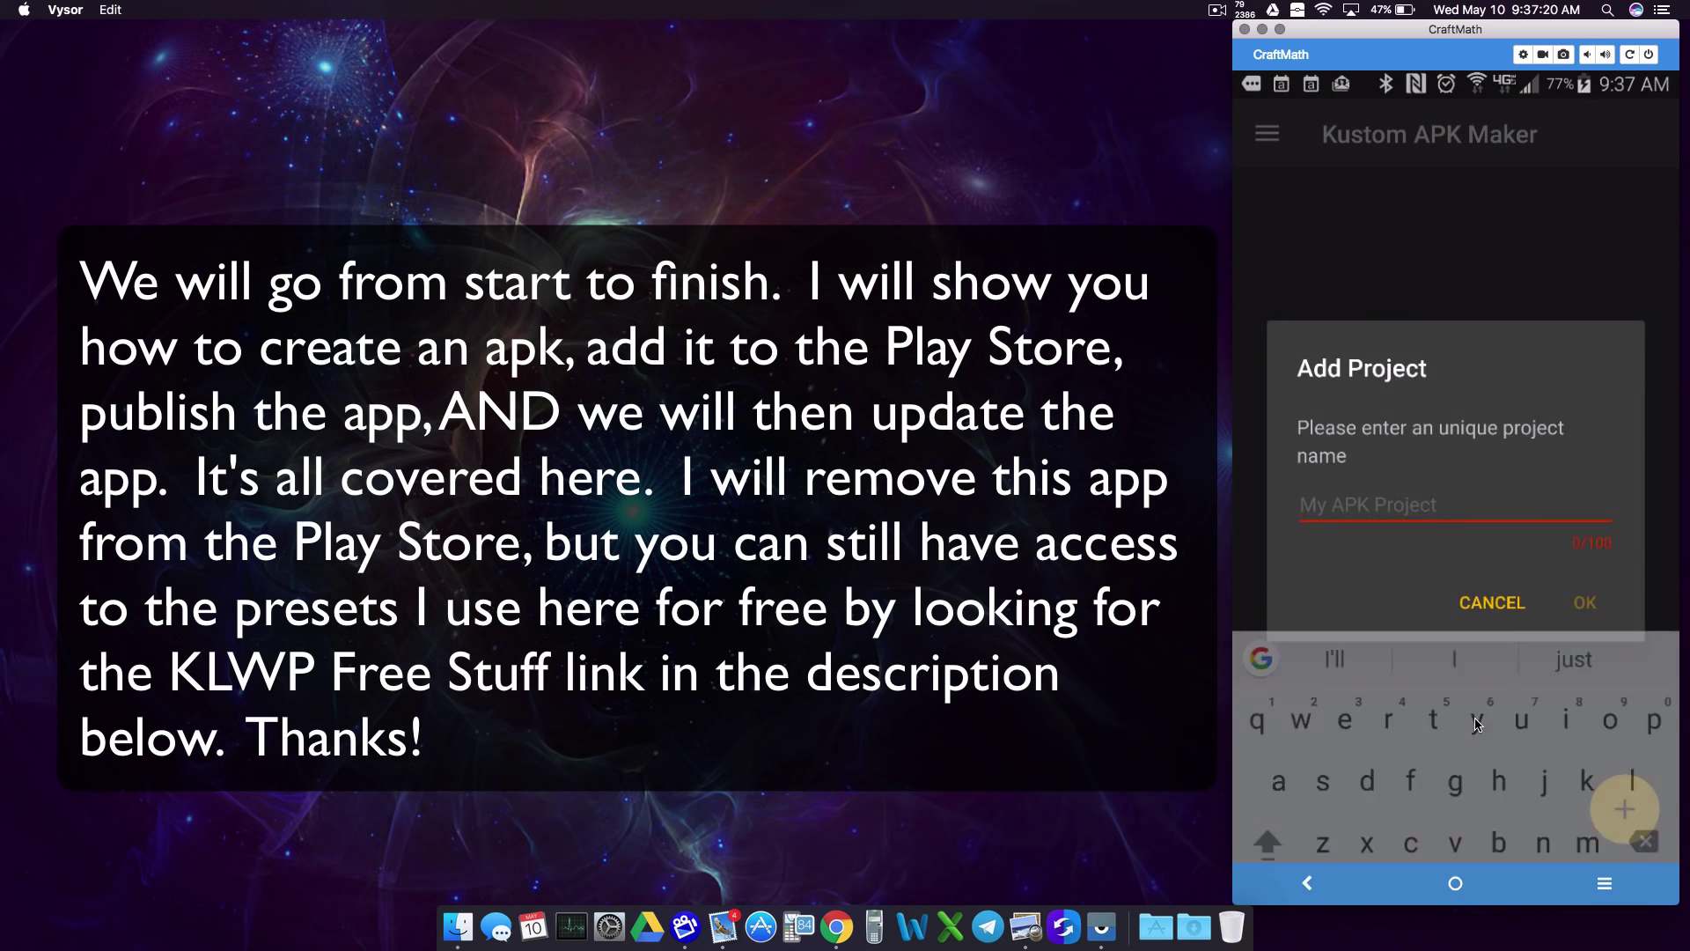
text(Craf)
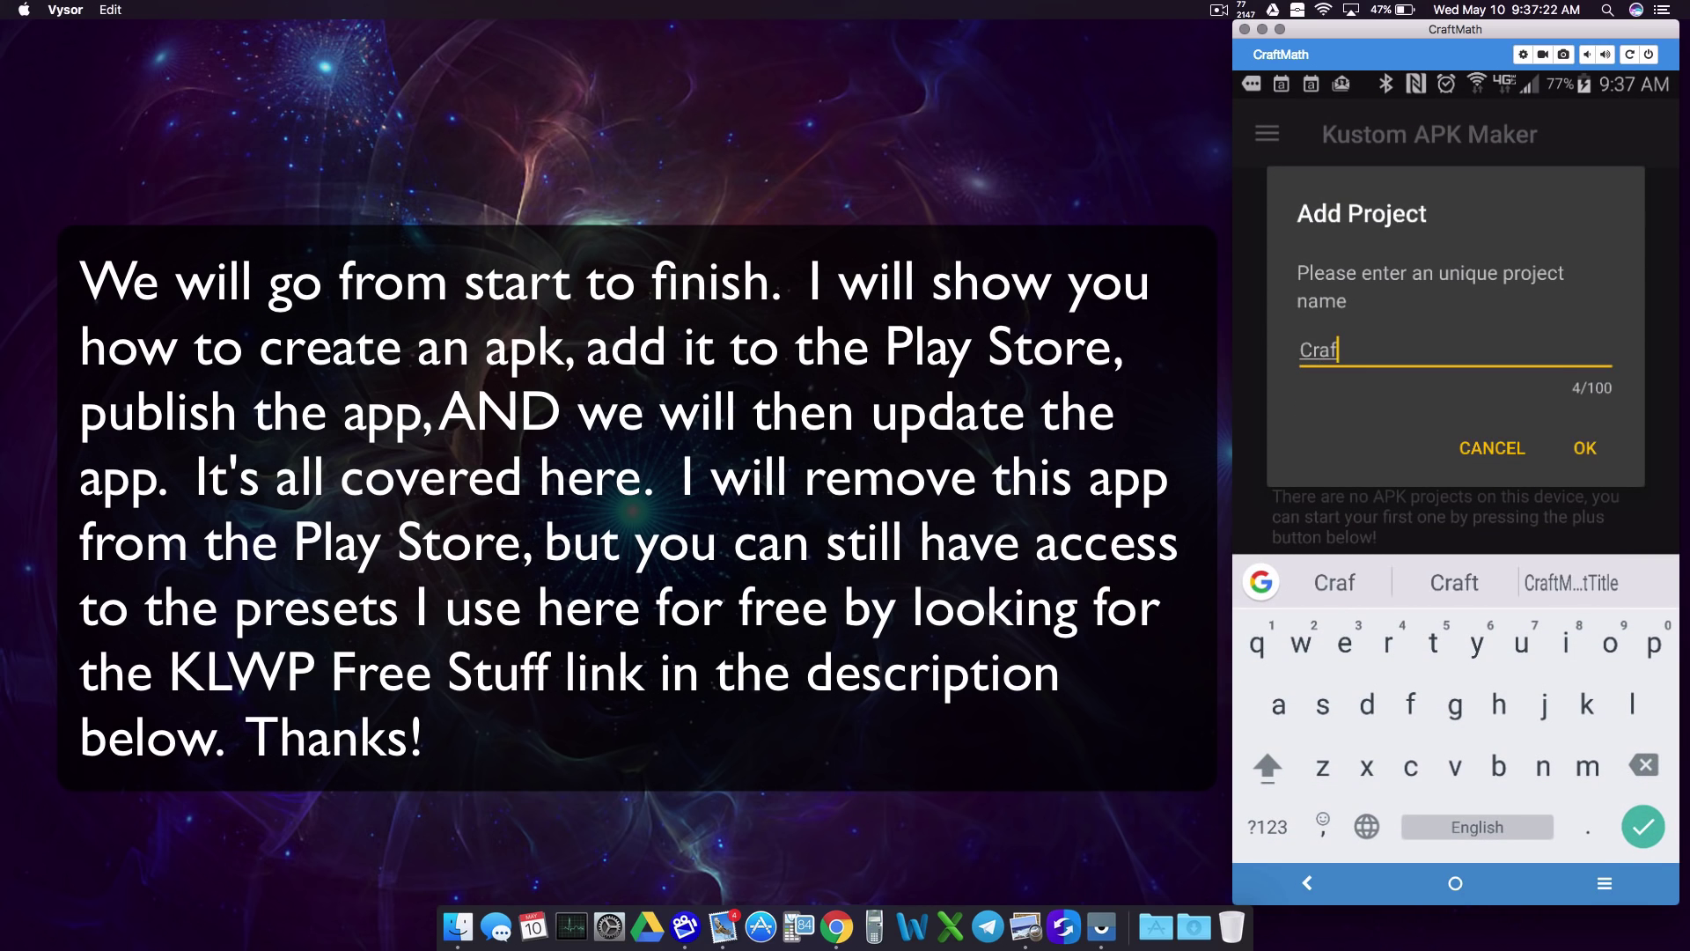
text(tMath Free)
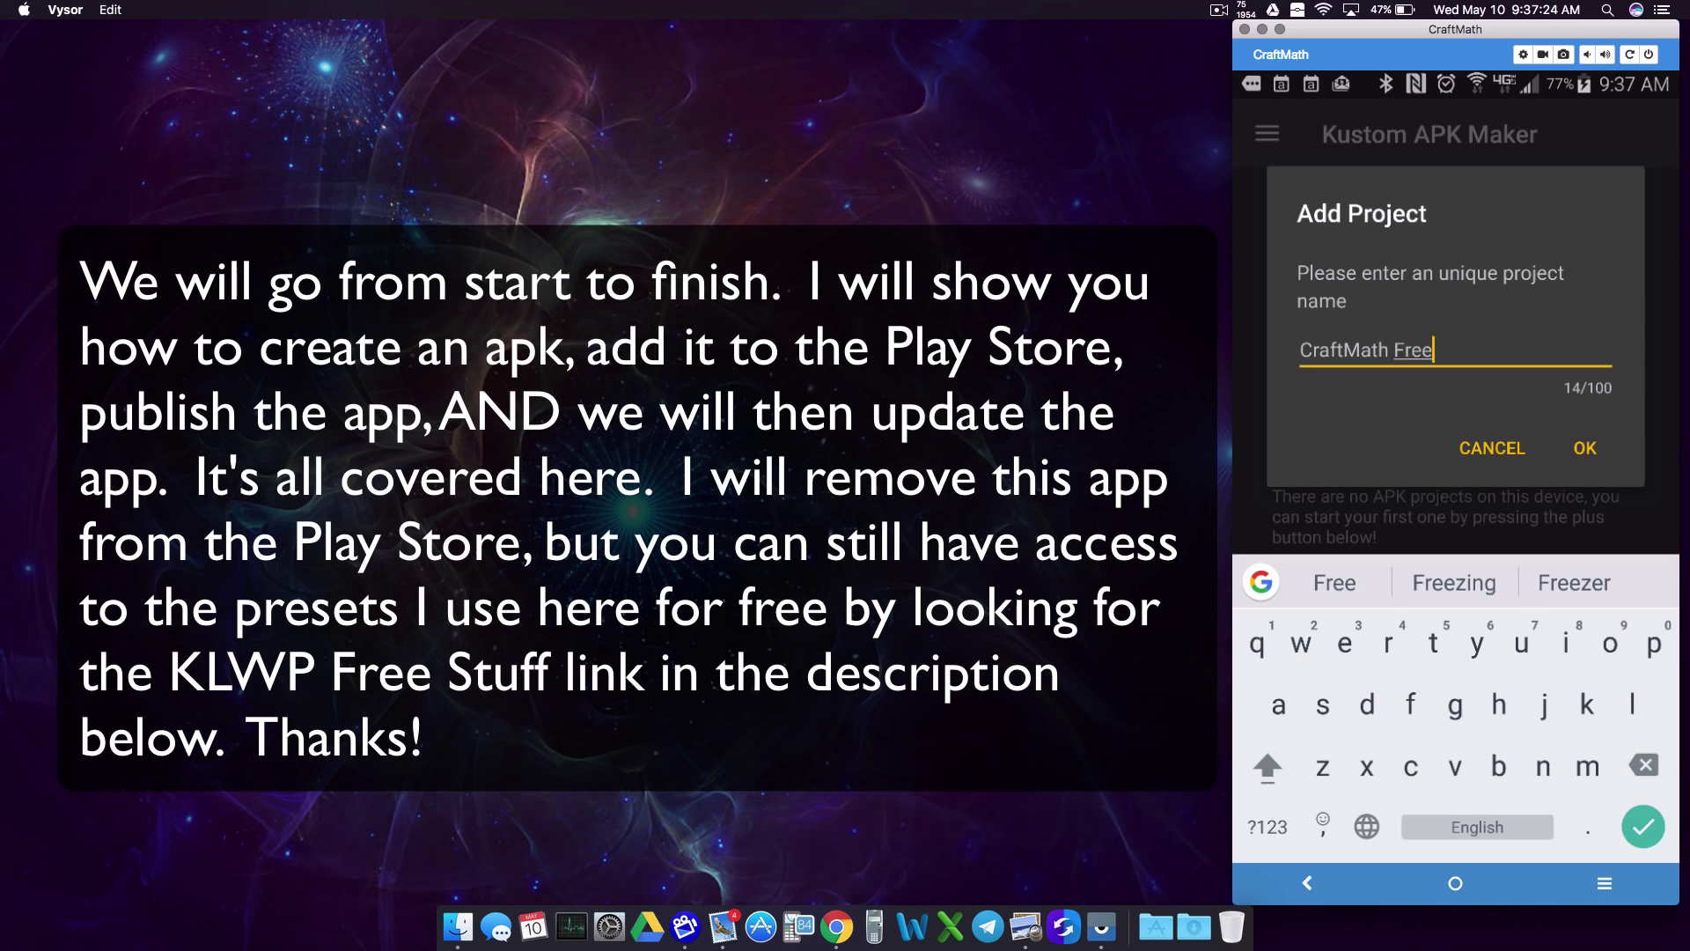
text( Kustom Stuff)
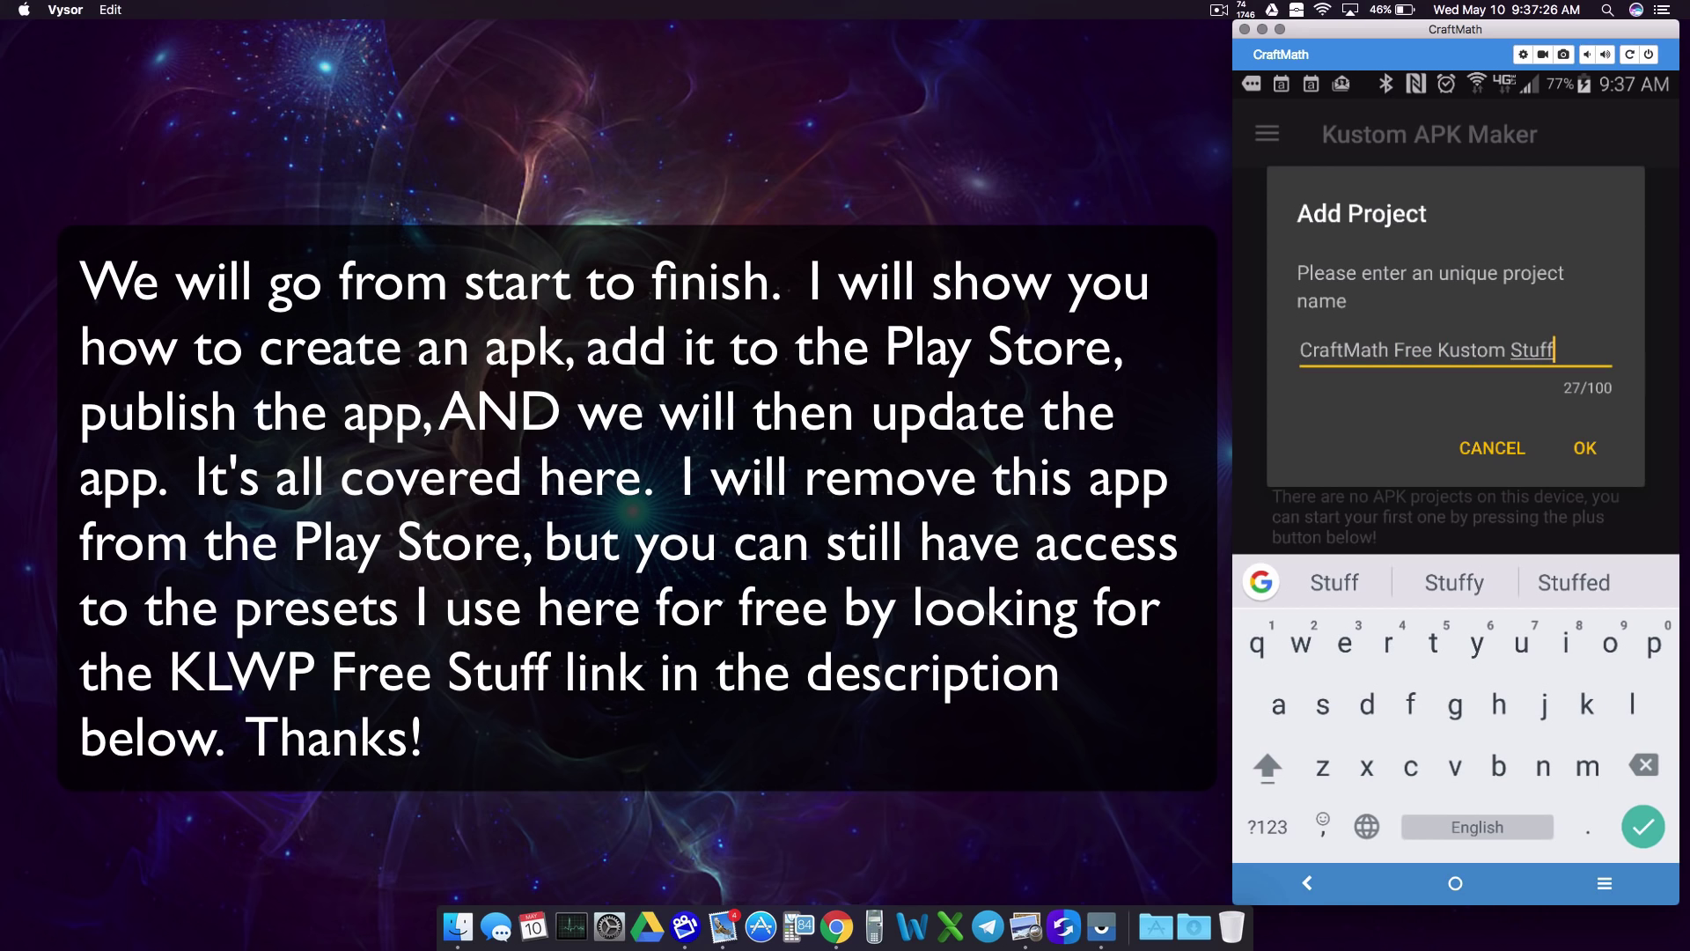
click(1583, 447)
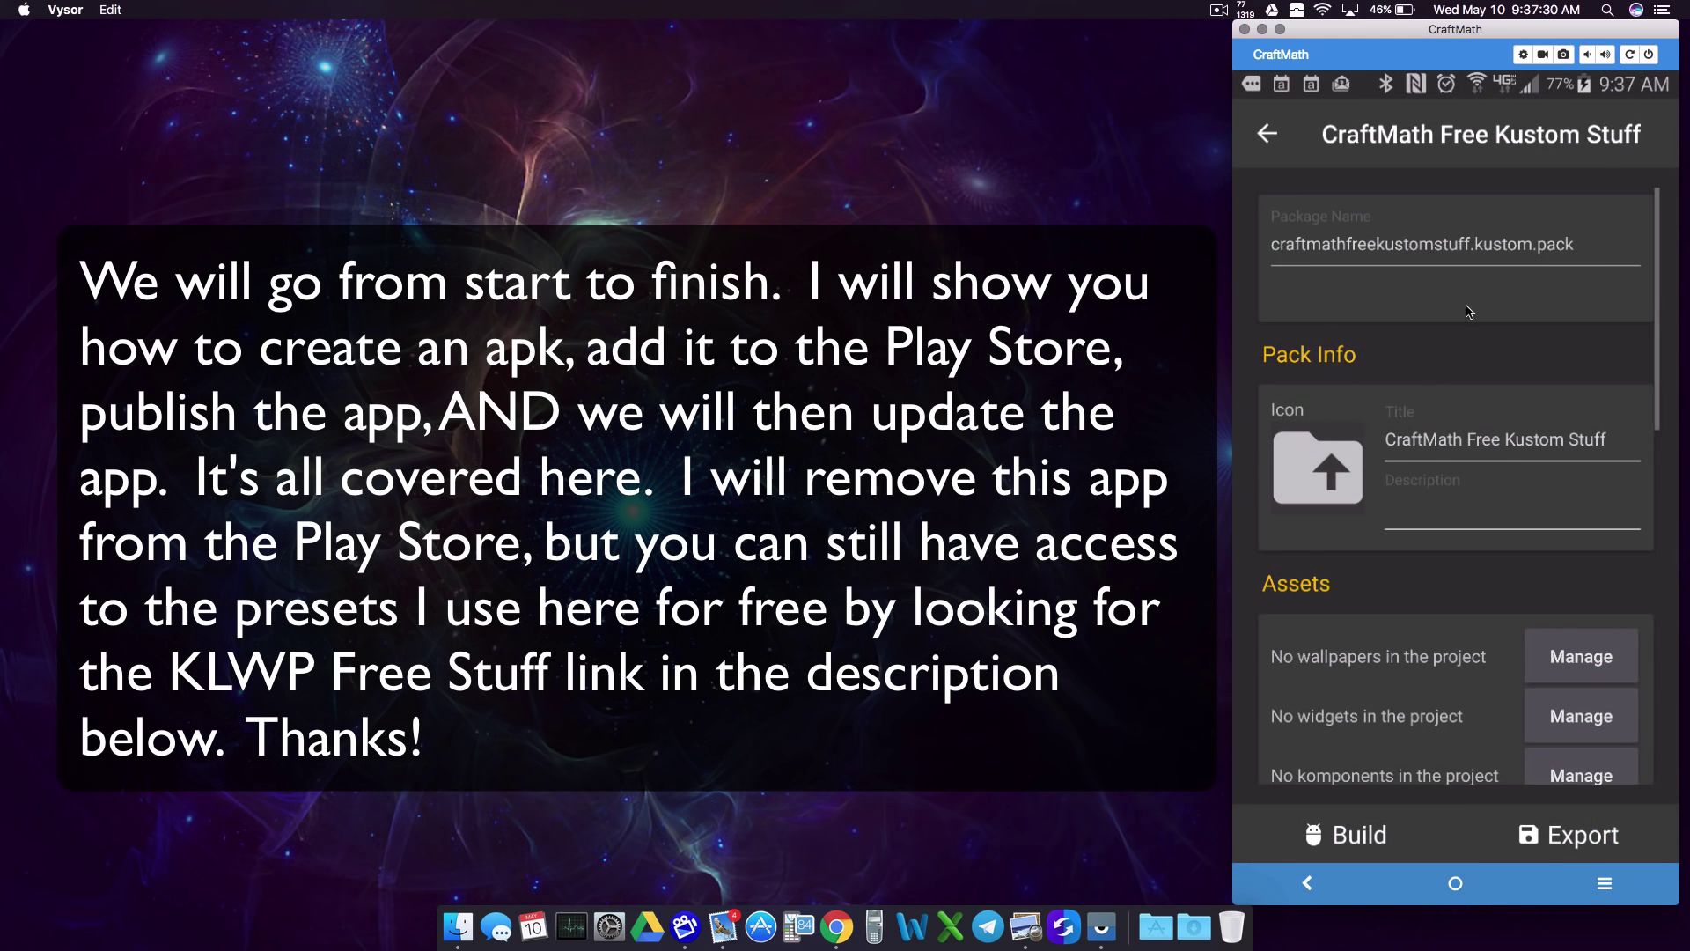
Step: Replace the default package name with com.craftmath.kustomfreestuff
click(1628, 251)
key(BackSpace)
key(BackSpace)
key(BackSpace)
key(BackSpace)
key(BackSpace)
key(BackSpace)
key(BackSpace)
key(BackSpace)
key(BackSpace)
key(BackSpace)
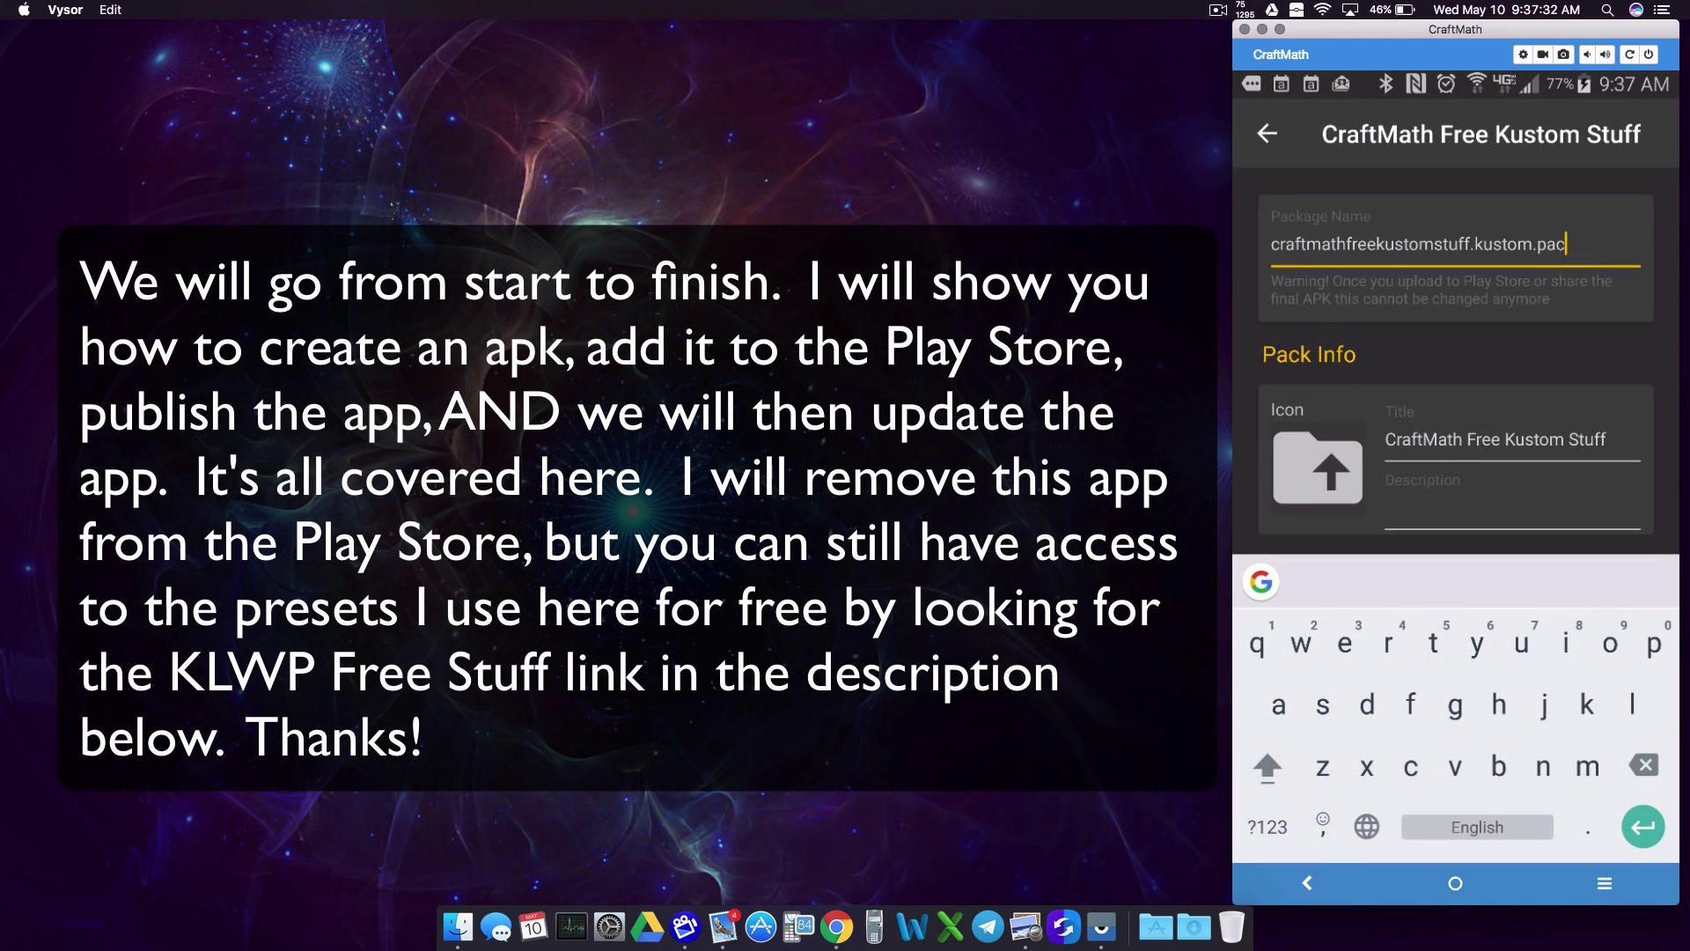
key(BackSpace)
key(BackSpace)
key(BackSpace)
key(BackSpace)
key(BackSpace)
key(BackSpace)
key(BackSpace)
key(BackSpace)
key(BackSpace)
key(BackSpace)
key(BackSpace)
key(BackSpace)
key(BackSpace)
key(BackSpace)
key(BackSpace)
key(BackSpace)
key(BackSpace)
key(BackSpace)
key(BackSpace)
key(BackSpace)
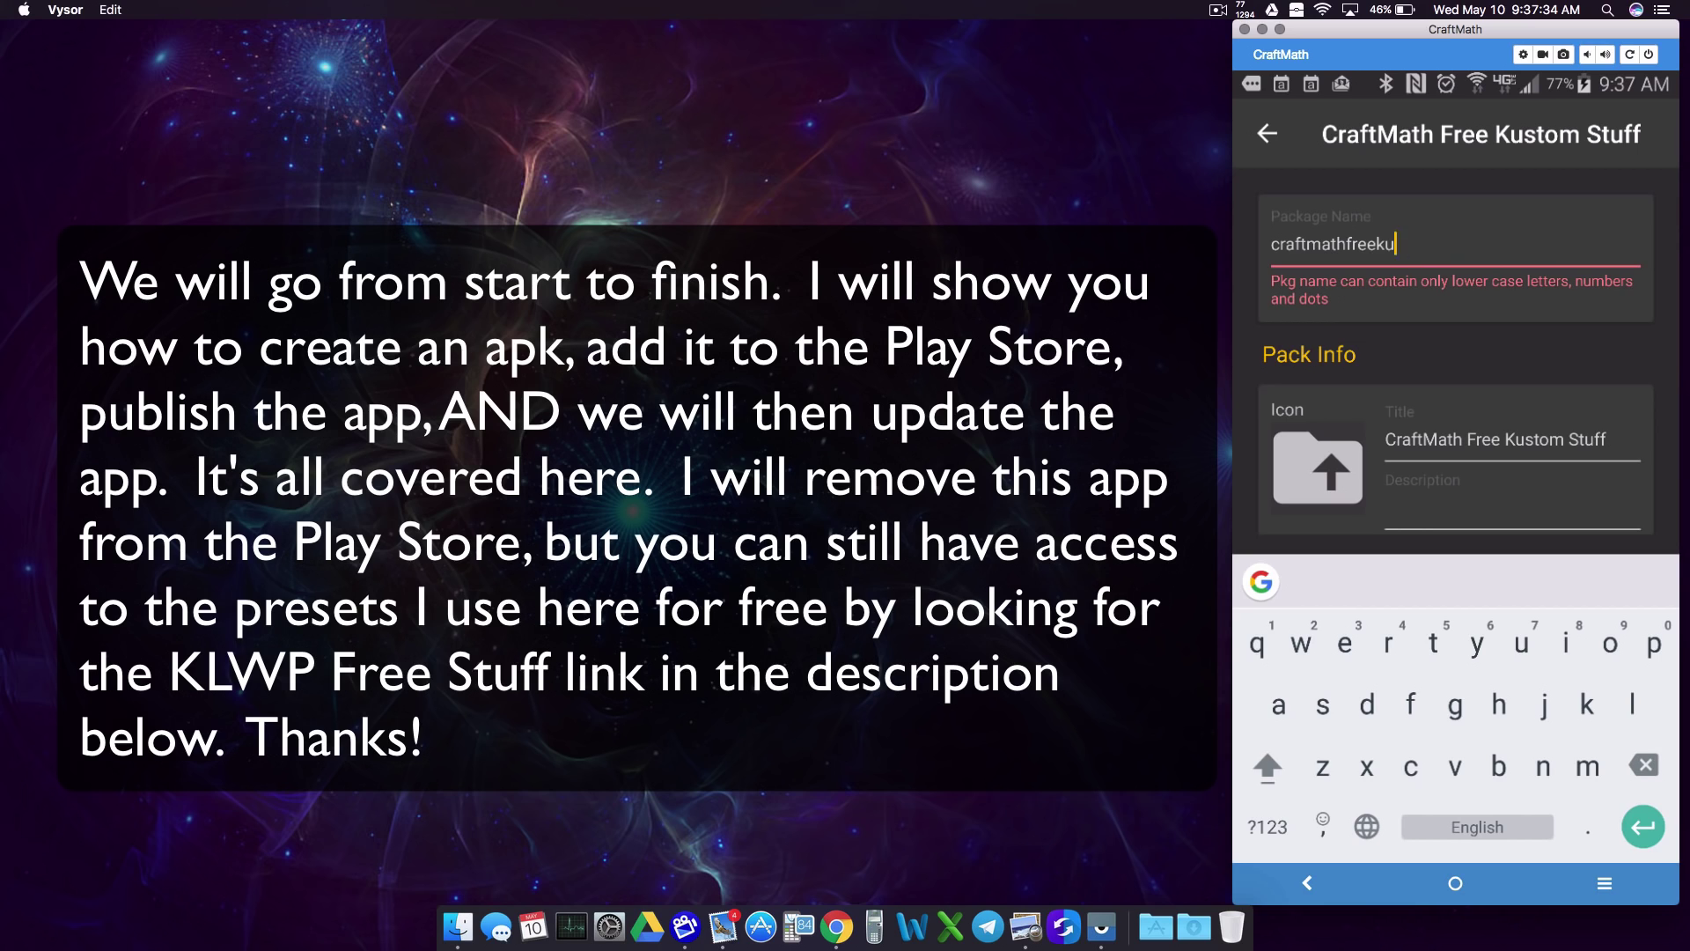
key(BackSpace)
key(BackSpace)
key(BackSpace)
text(c)
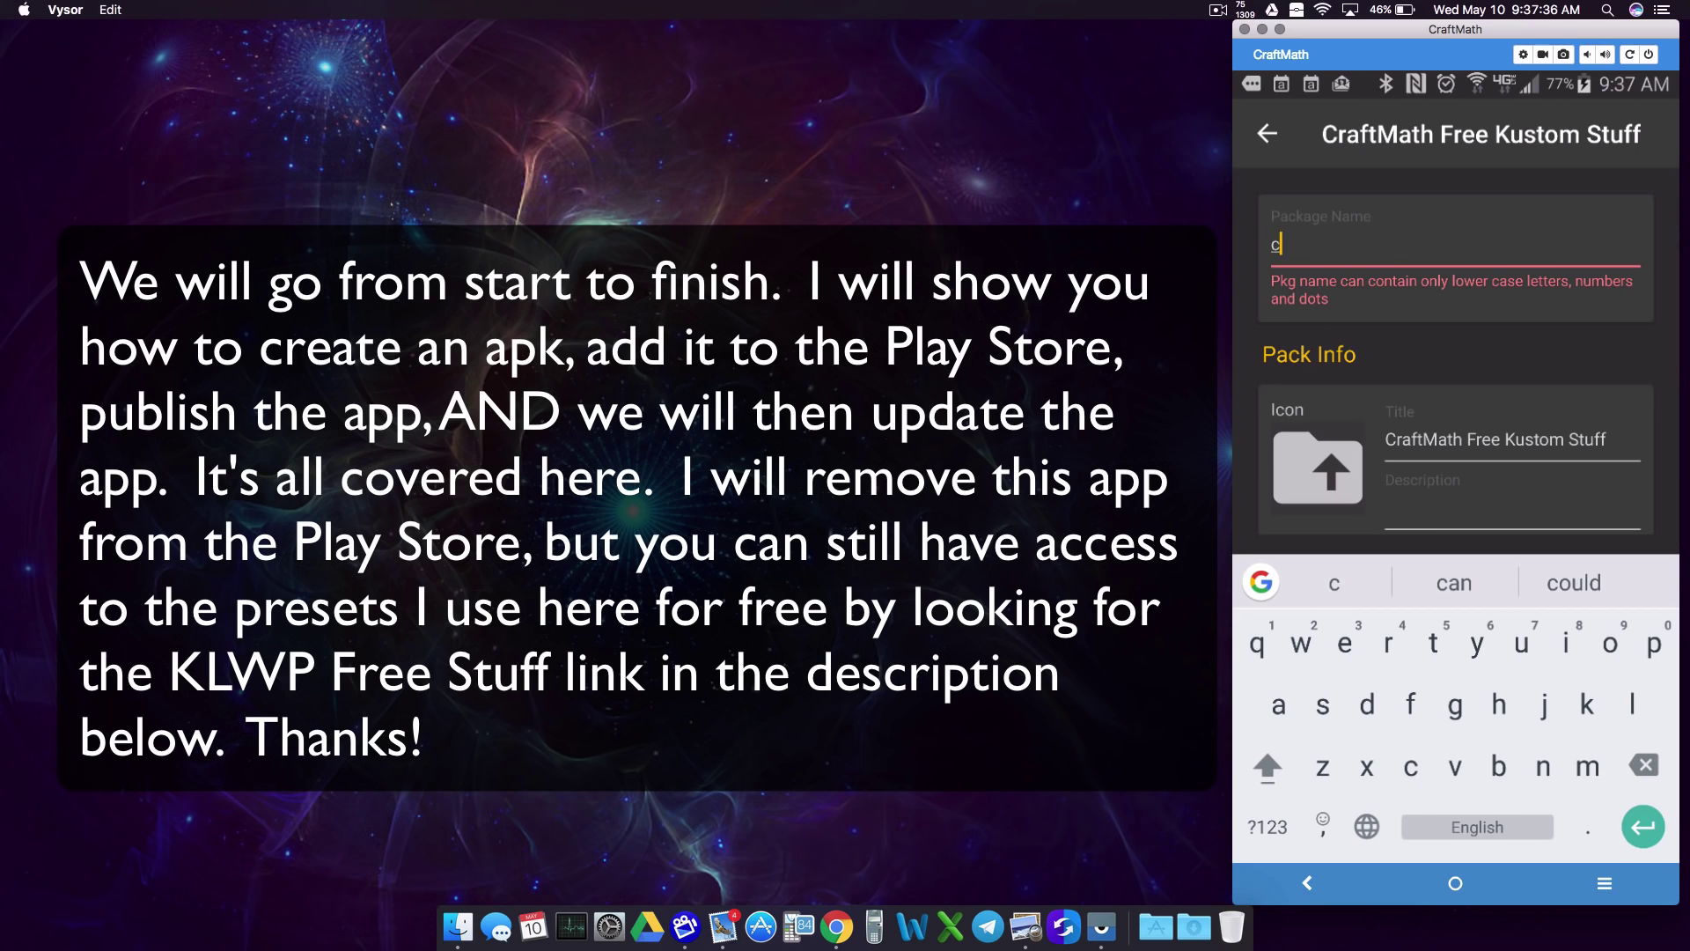
text(om.)
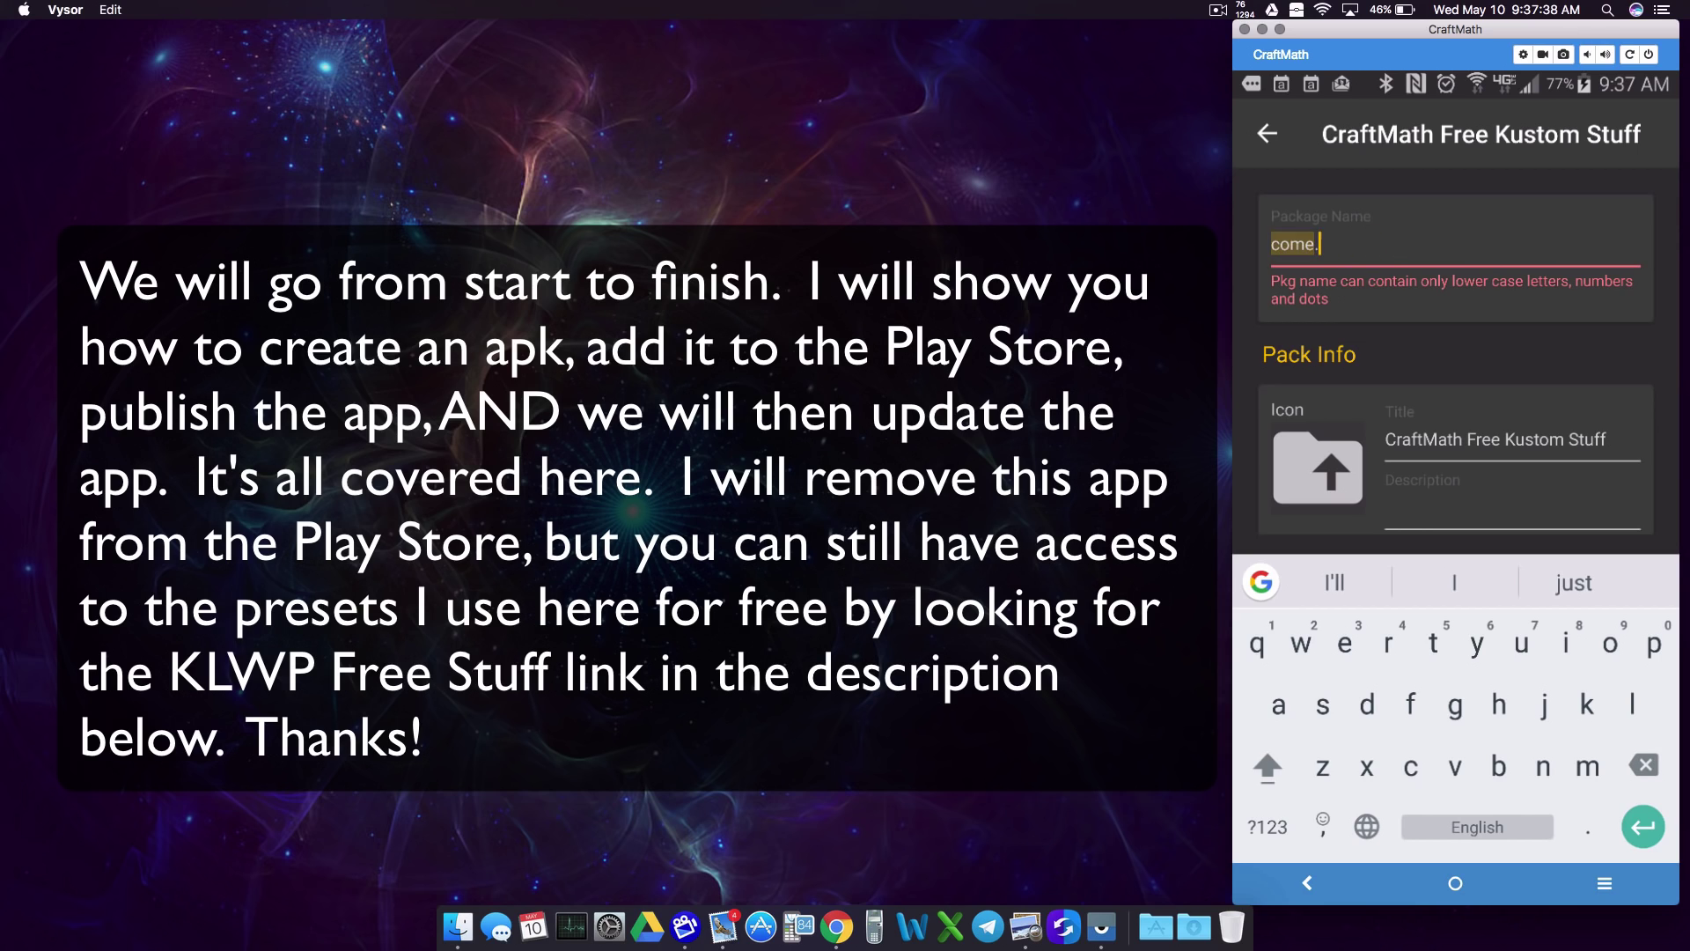
text(craftmath.kustomfree)
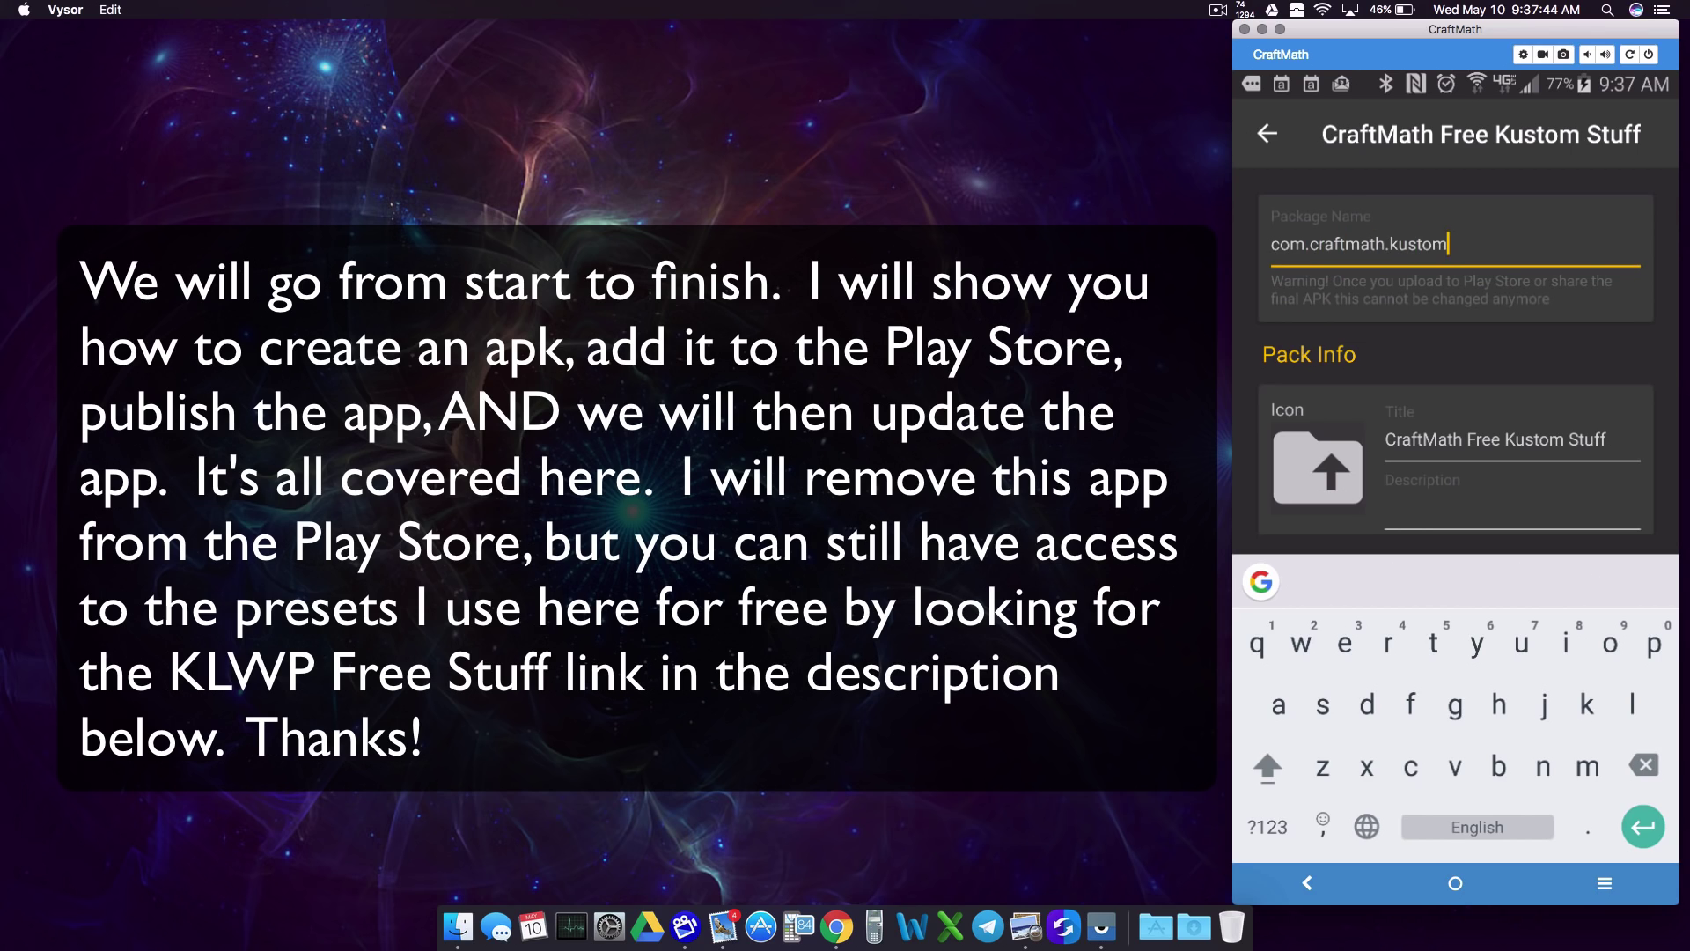
text(stuff)
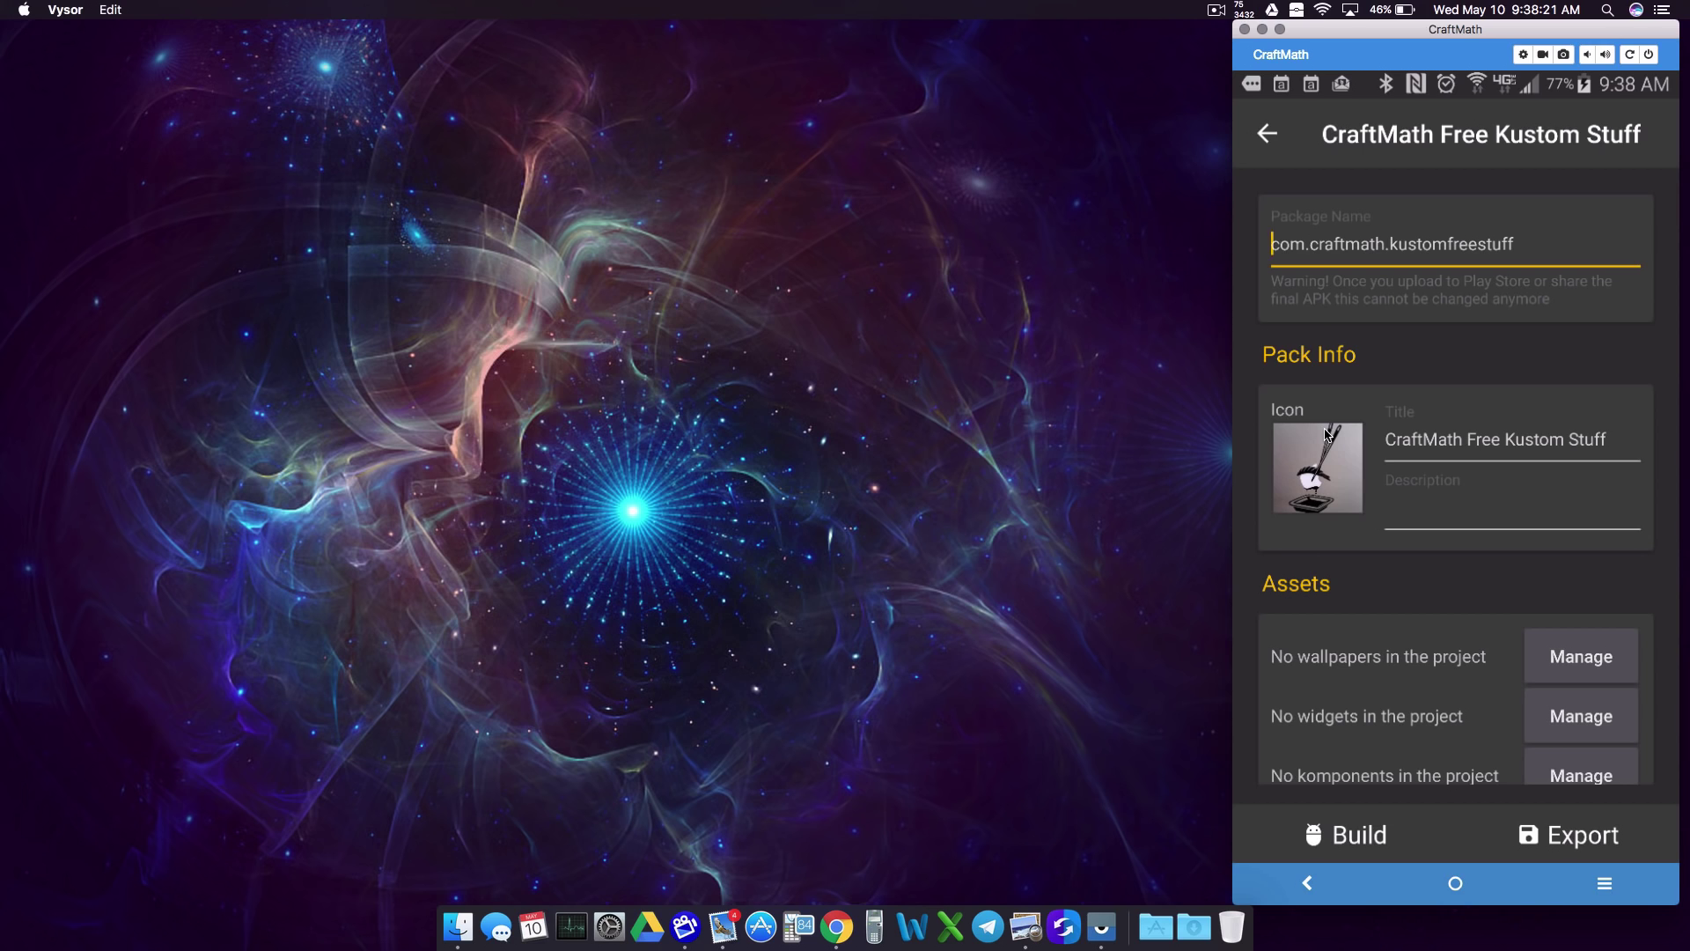
Step: Set the pack description to 'Free stuff for Kustom.'
click(1454, 519)
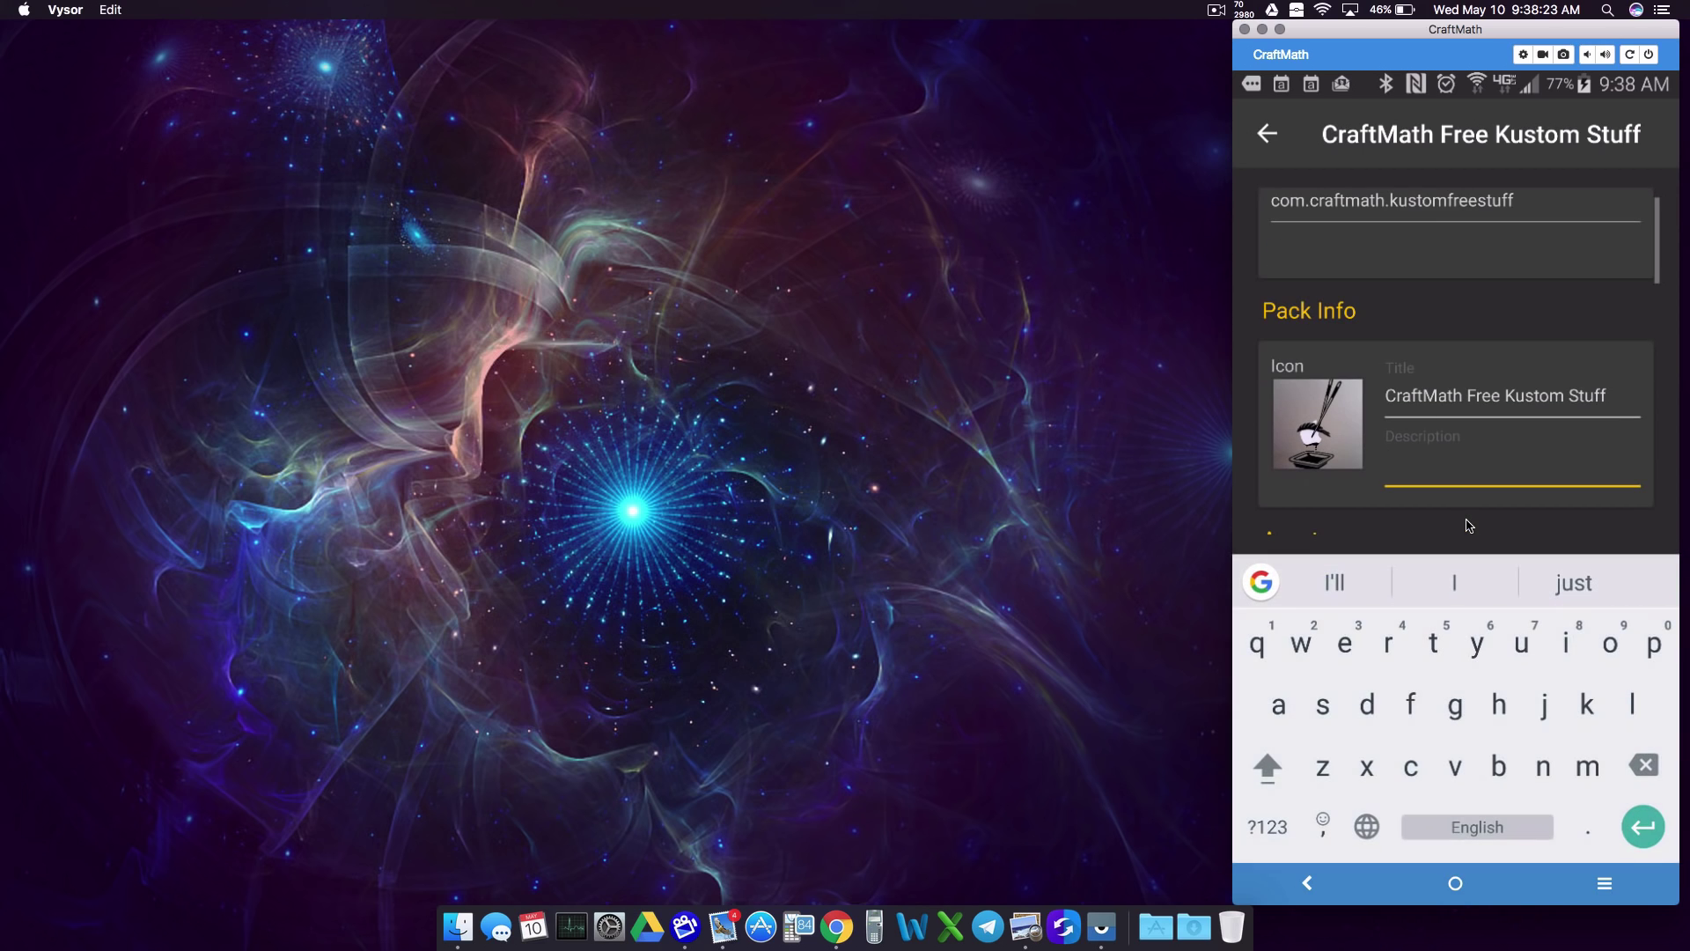
text(Free stuf)
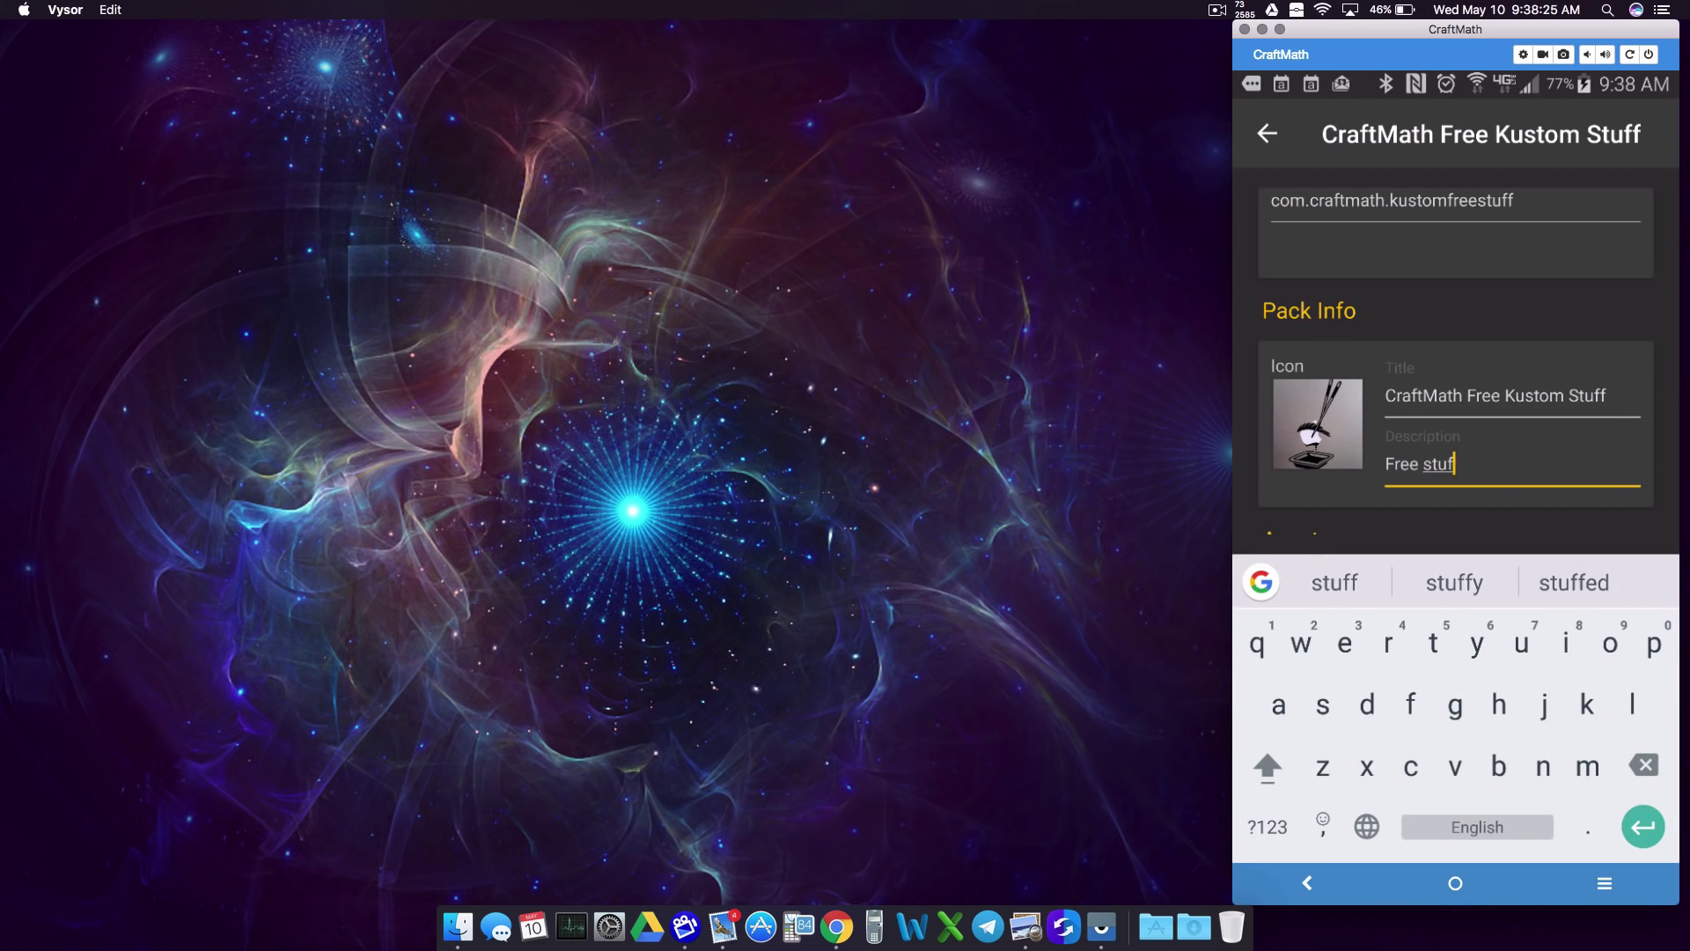
text(f for Kustom)
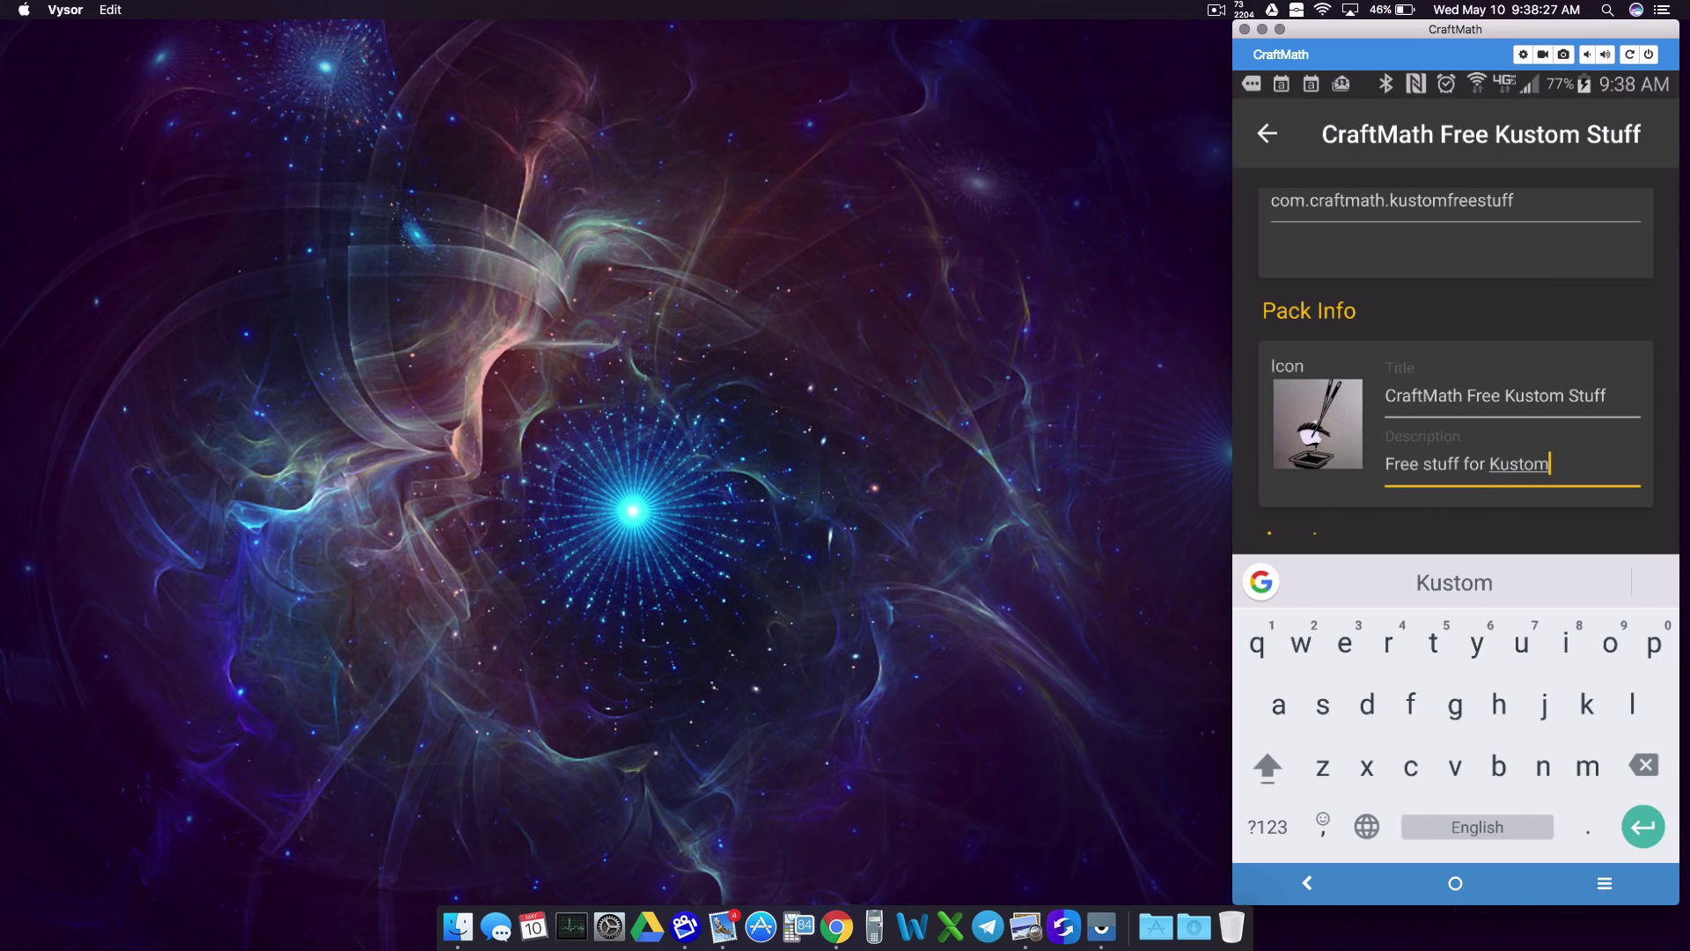
text(.)
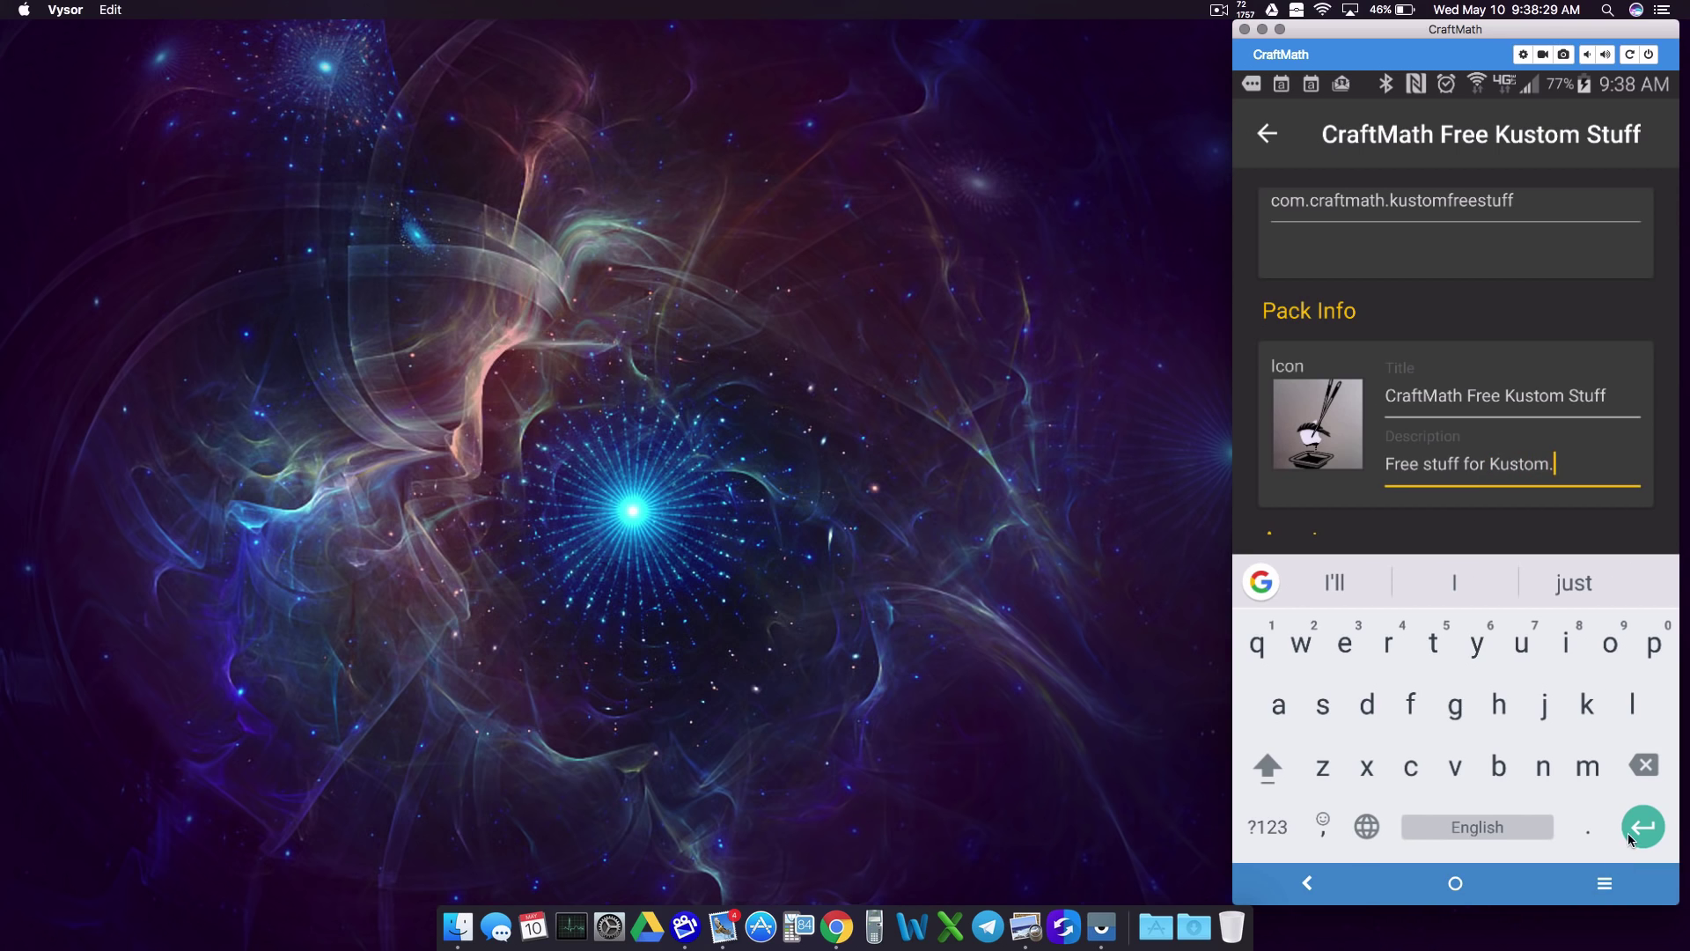
click(1396, 543)
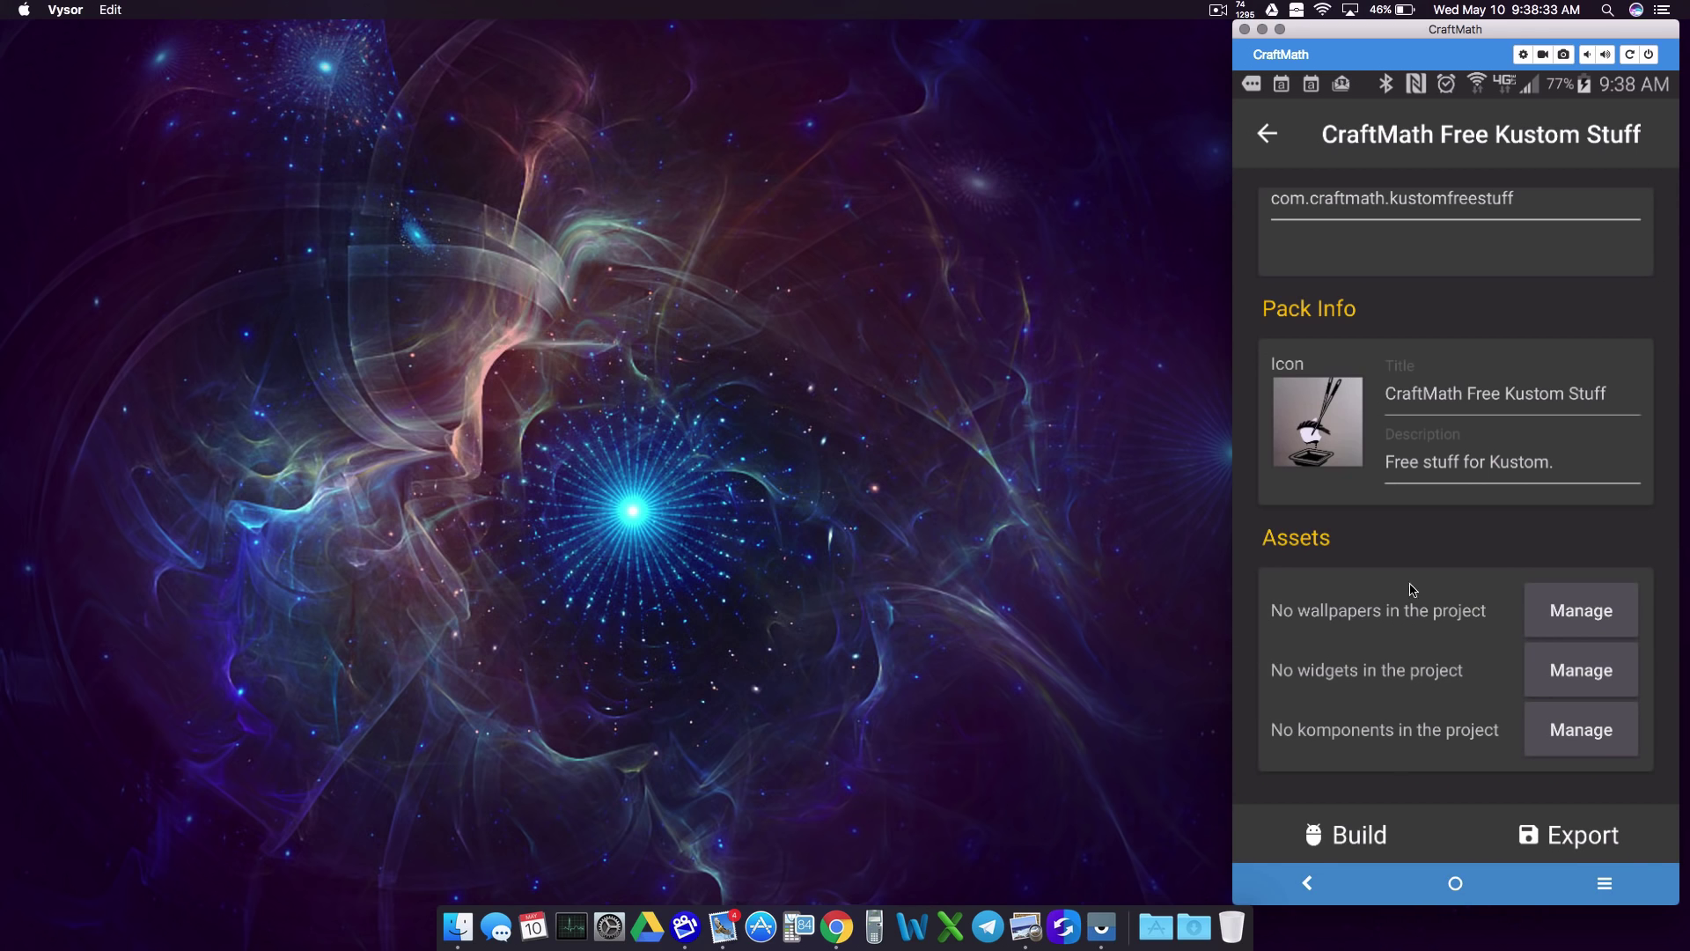
Step: Add the Split.klwp preset to the project's wallpapers and return to settings
click(1601, 618)
click(1623, 809)
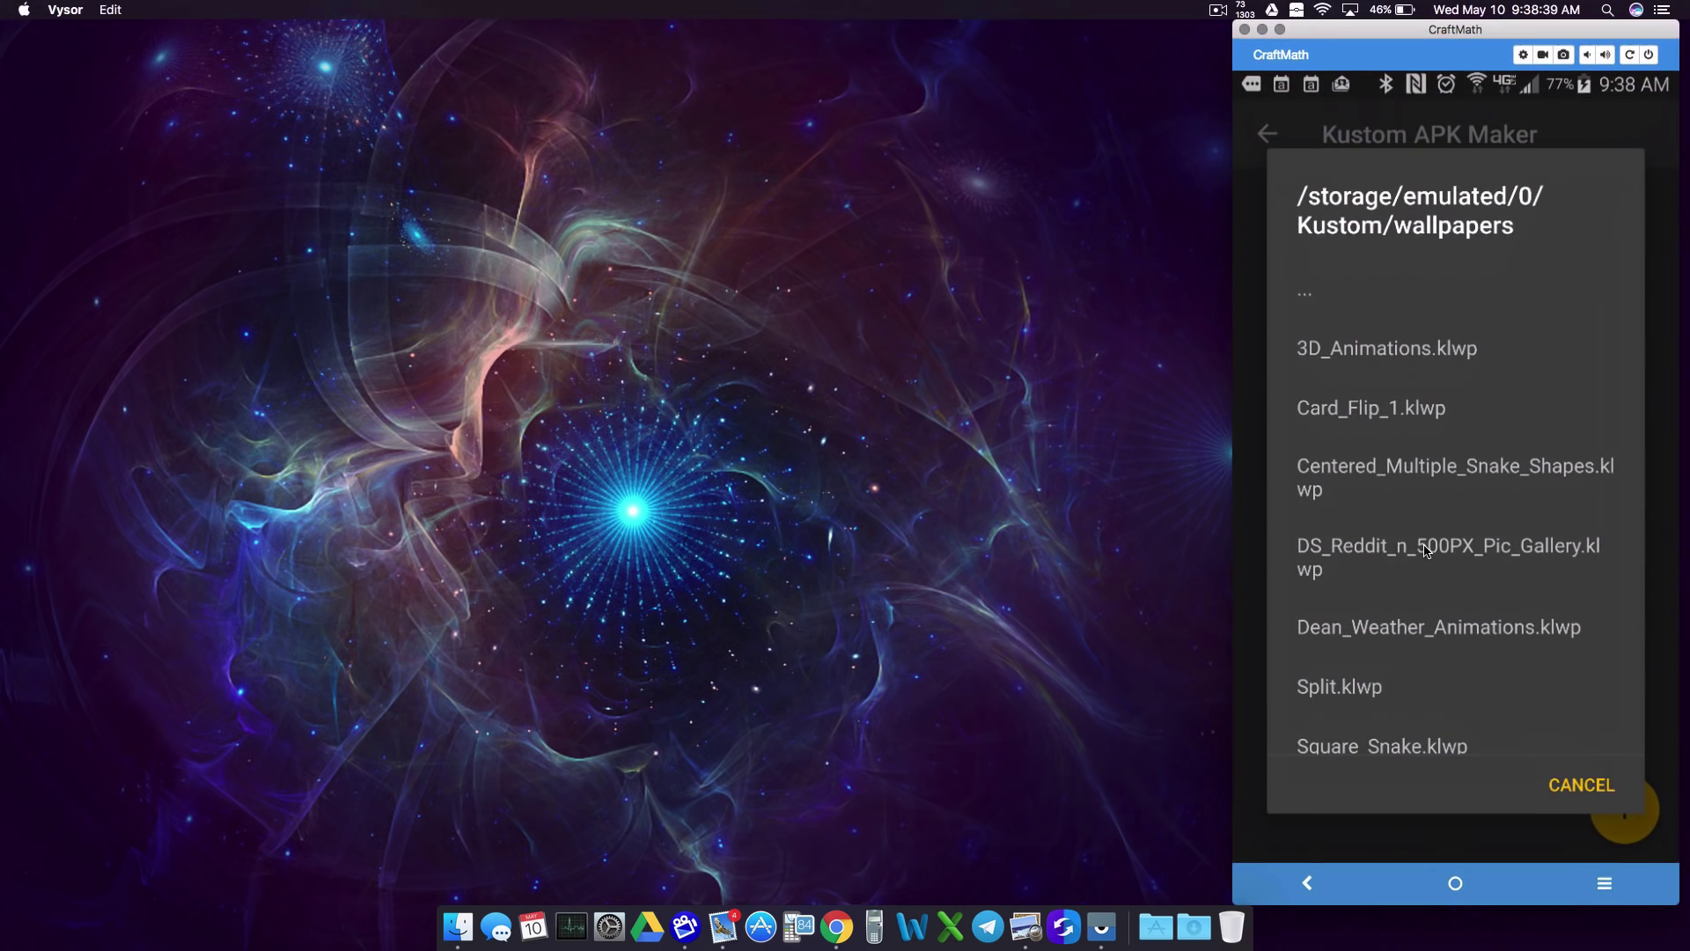
click(1363, 701)
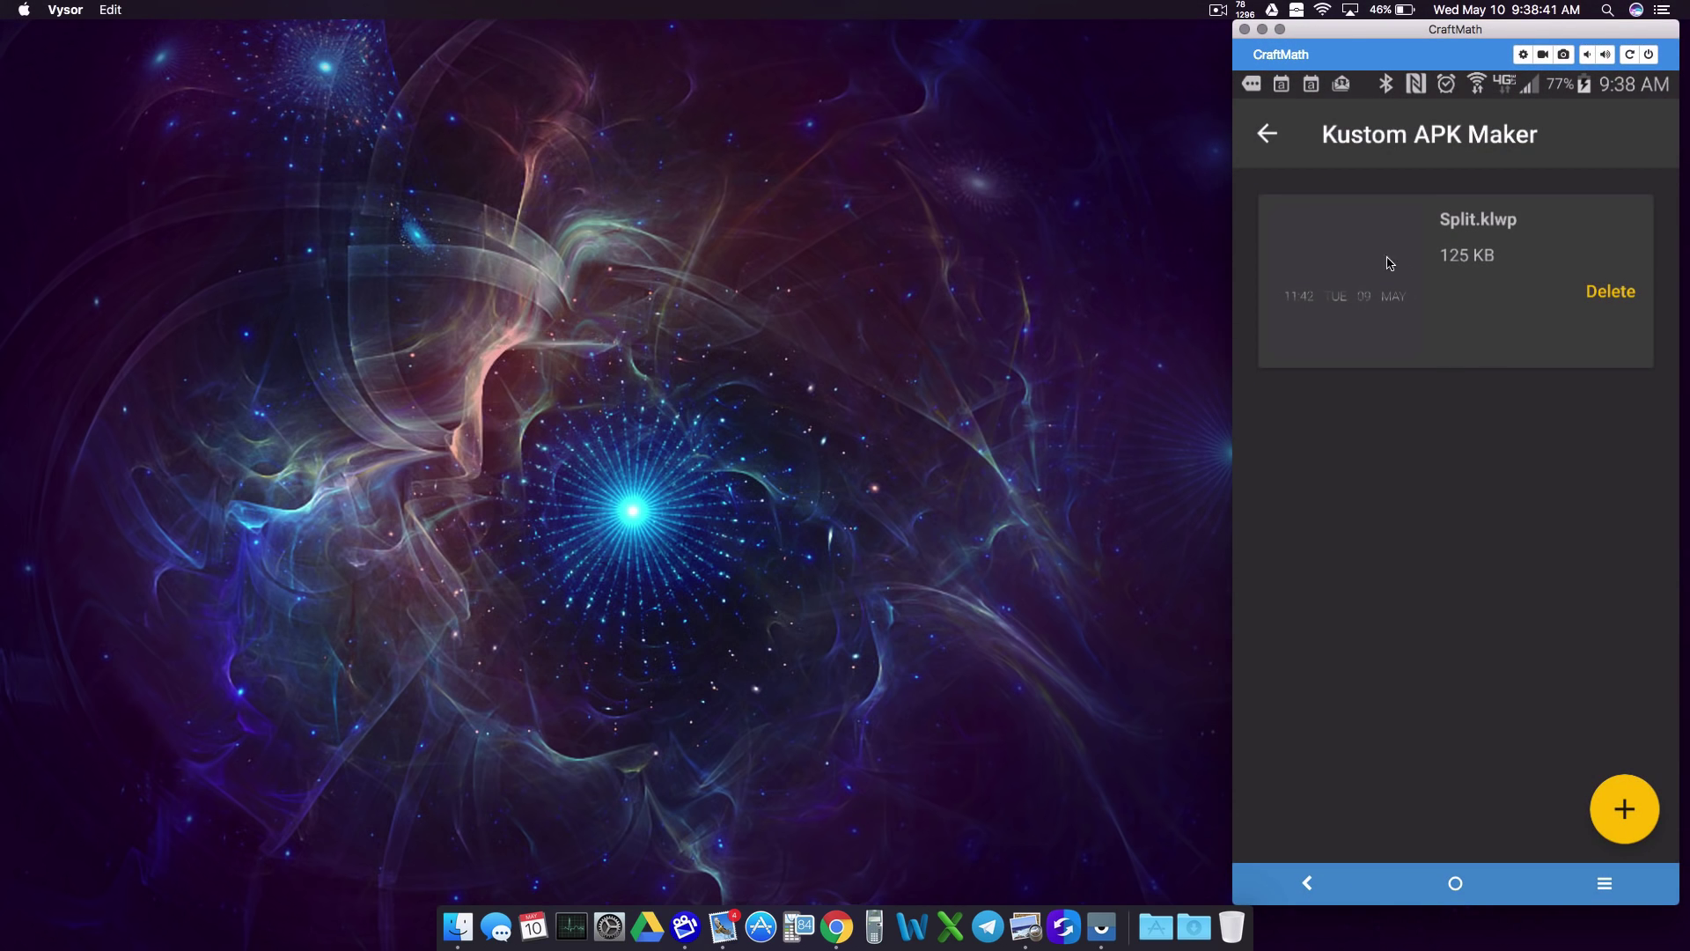
click(1268, 135)
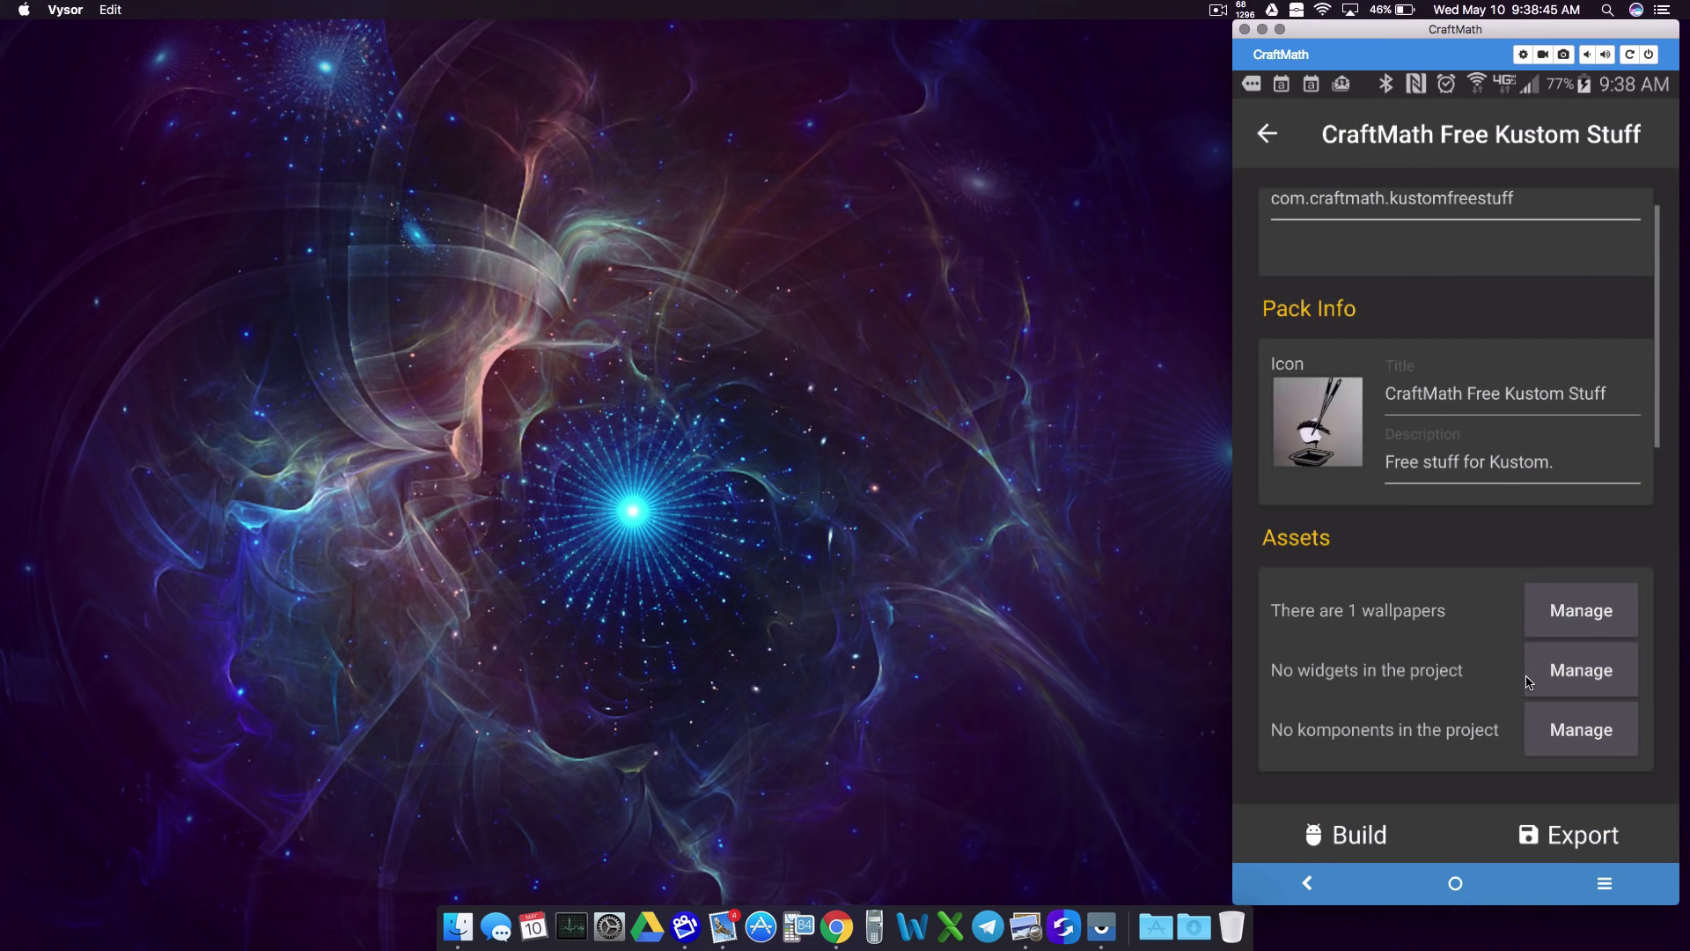
Step: Scroll to the Version section and choose Manual, revealing version name v2017.May.10.09
scroll(1381, 538, down, 5)
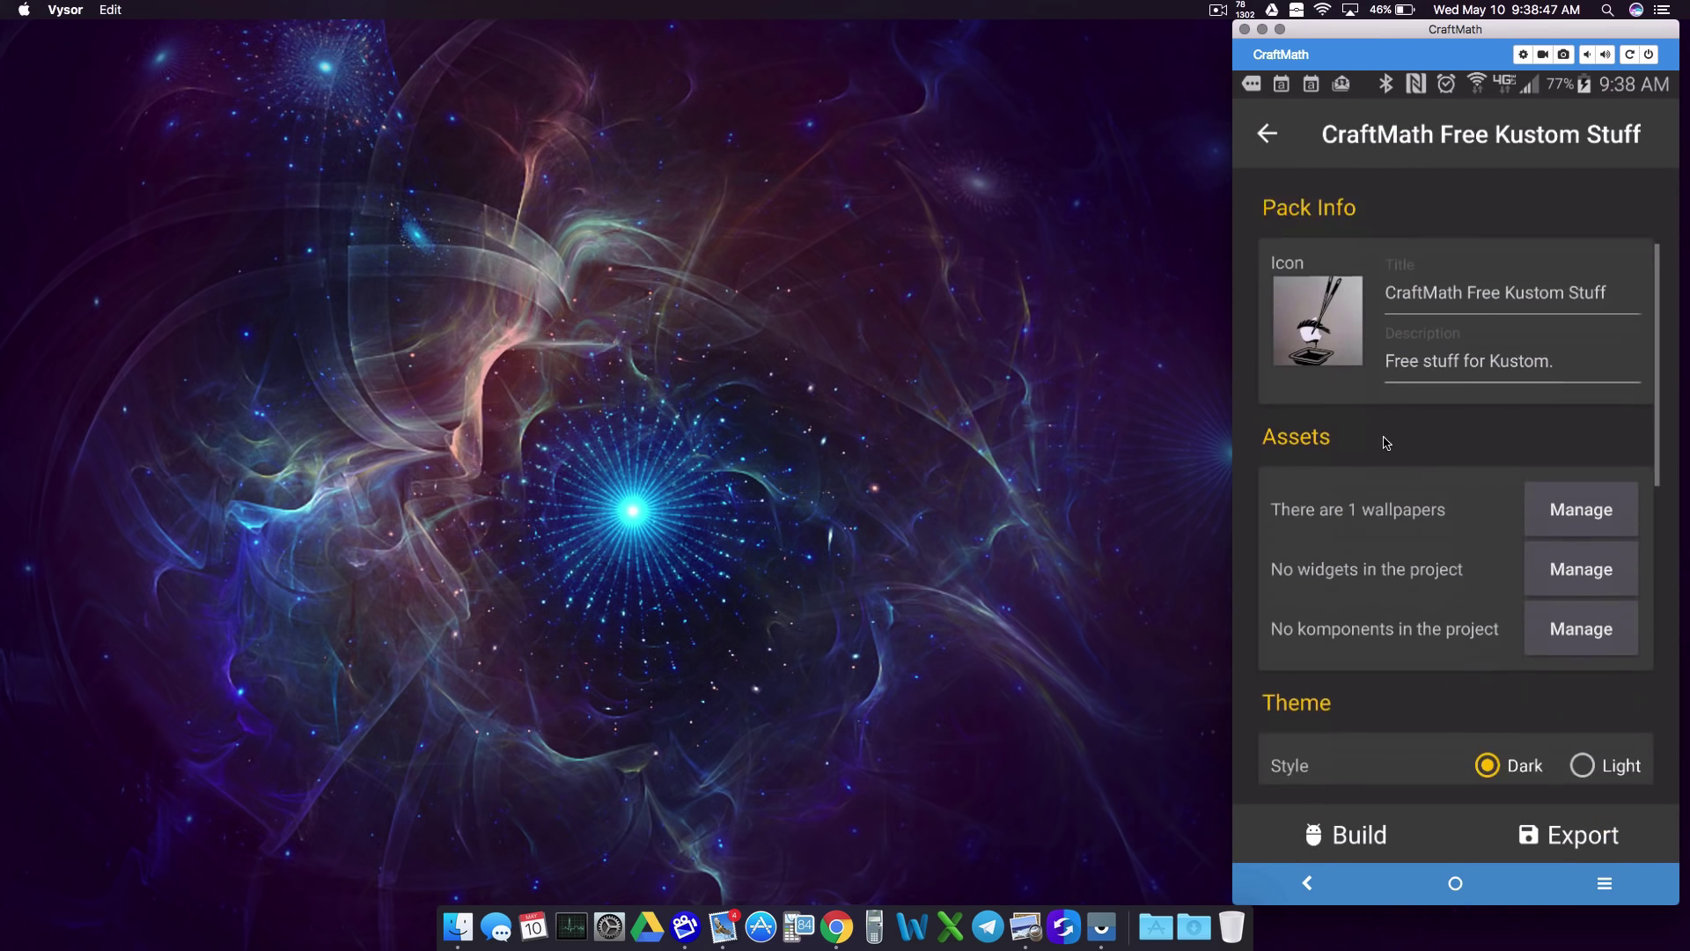
scroll(1389, 357, down, 1)
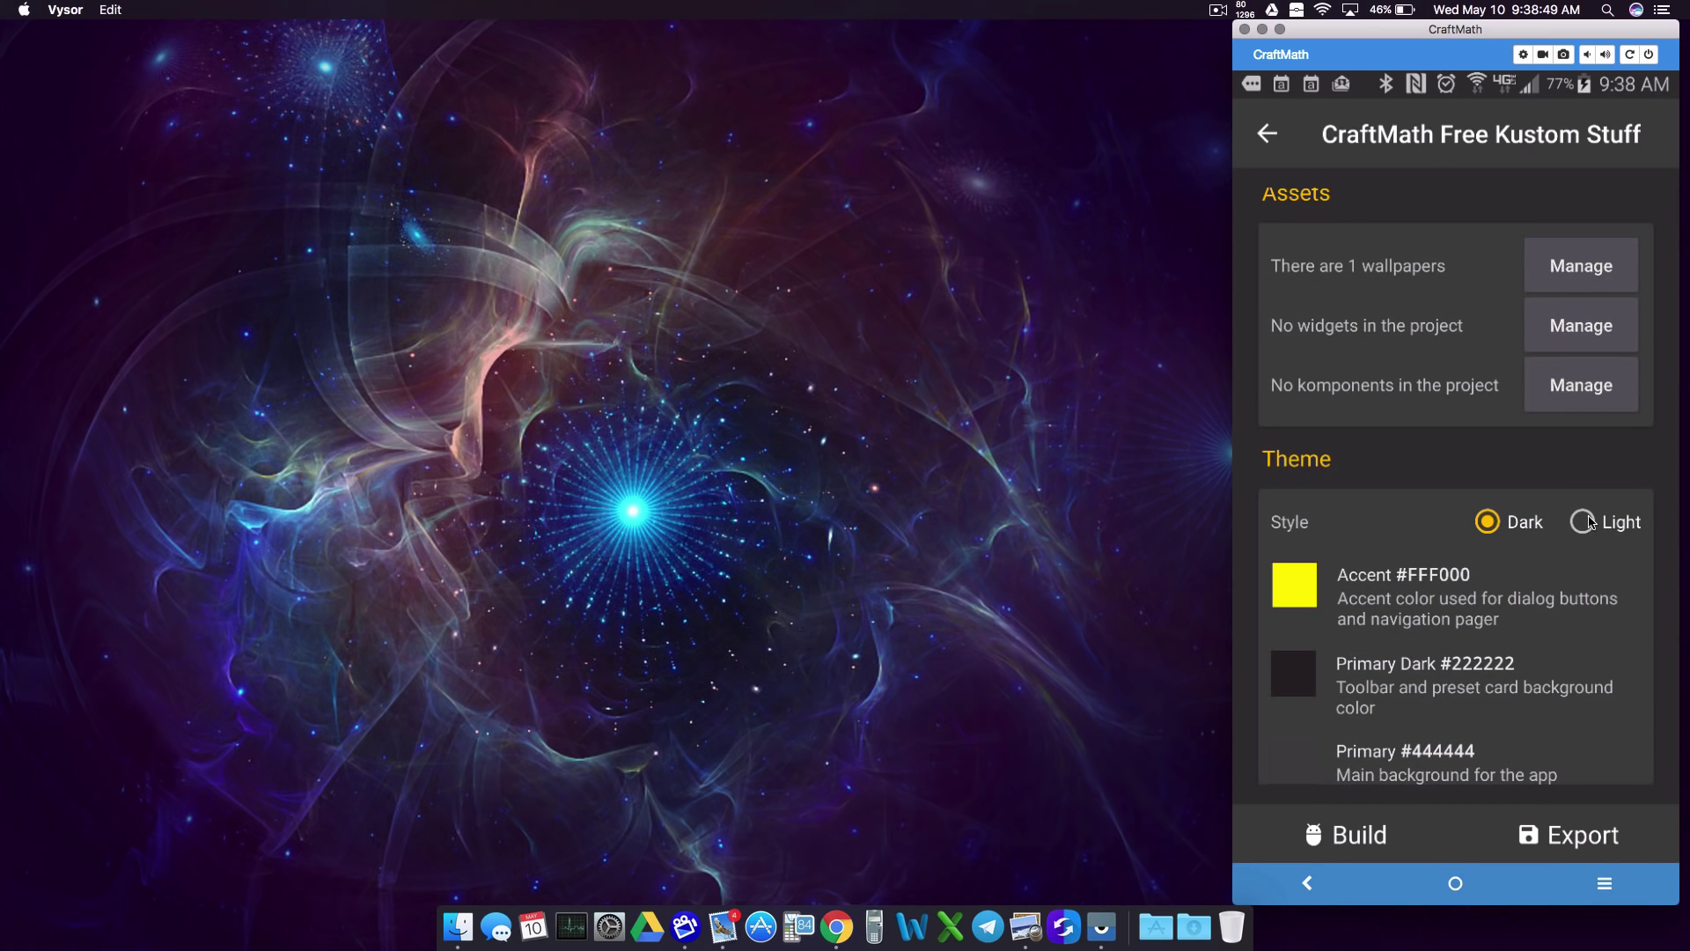
scroll(1436, 651, down, 5)
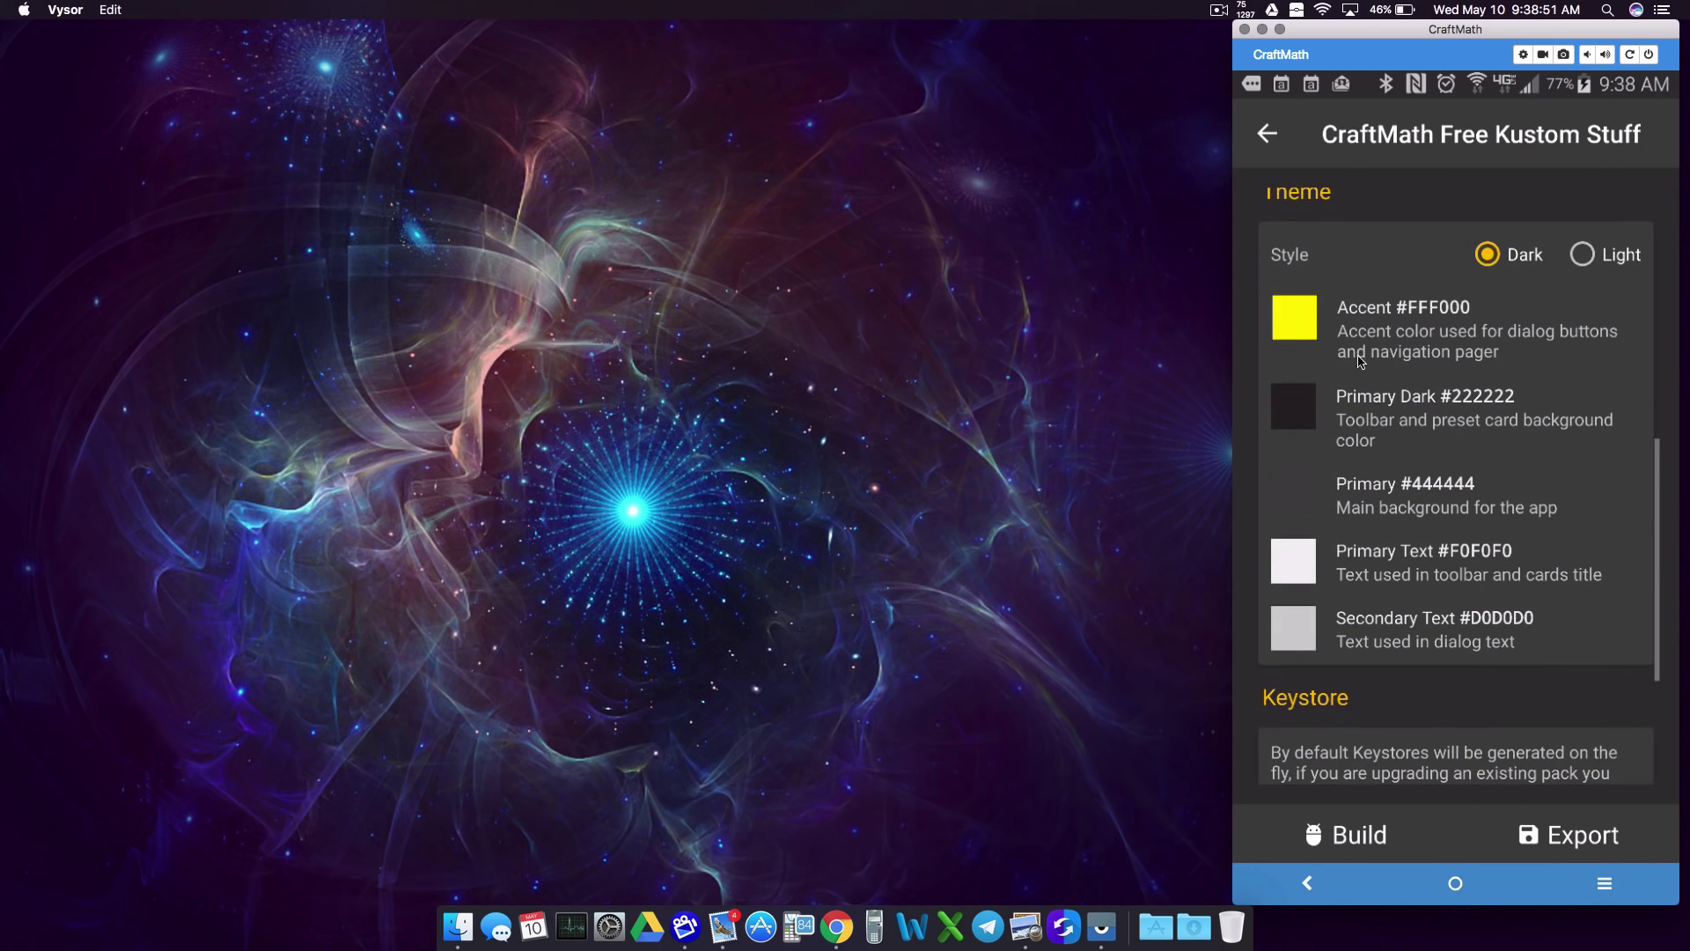
scroll(1406, 528, up, 1)
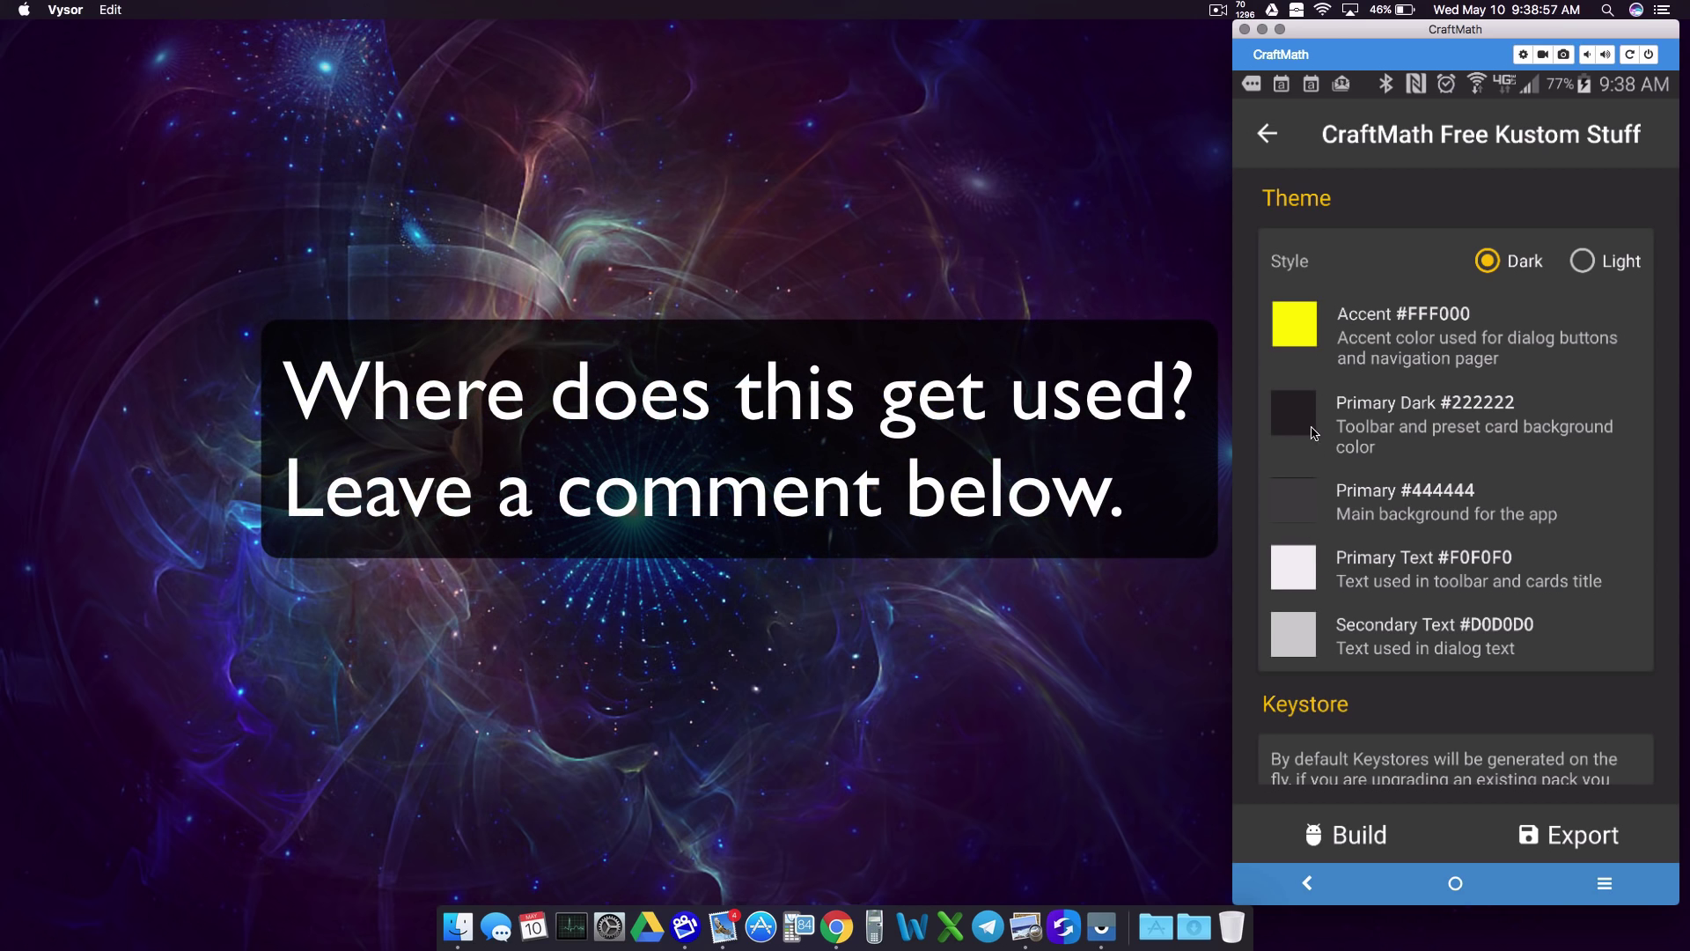
scroll(1422, 590, down, 2)
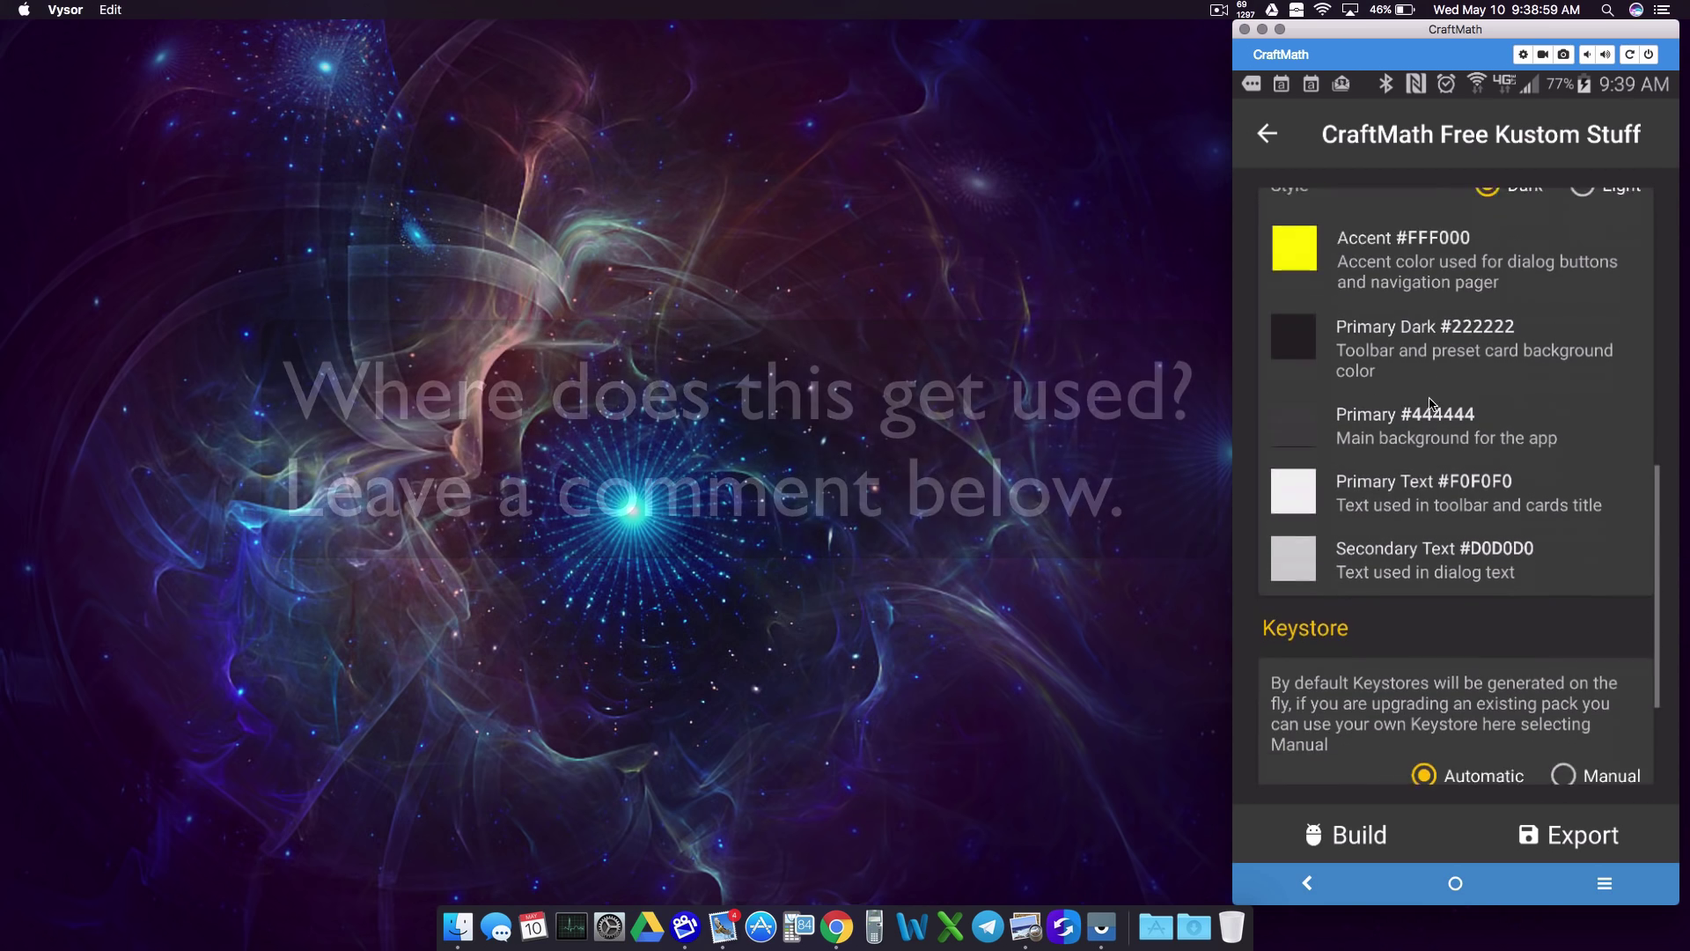
scroll(1430, 403, down, 4)
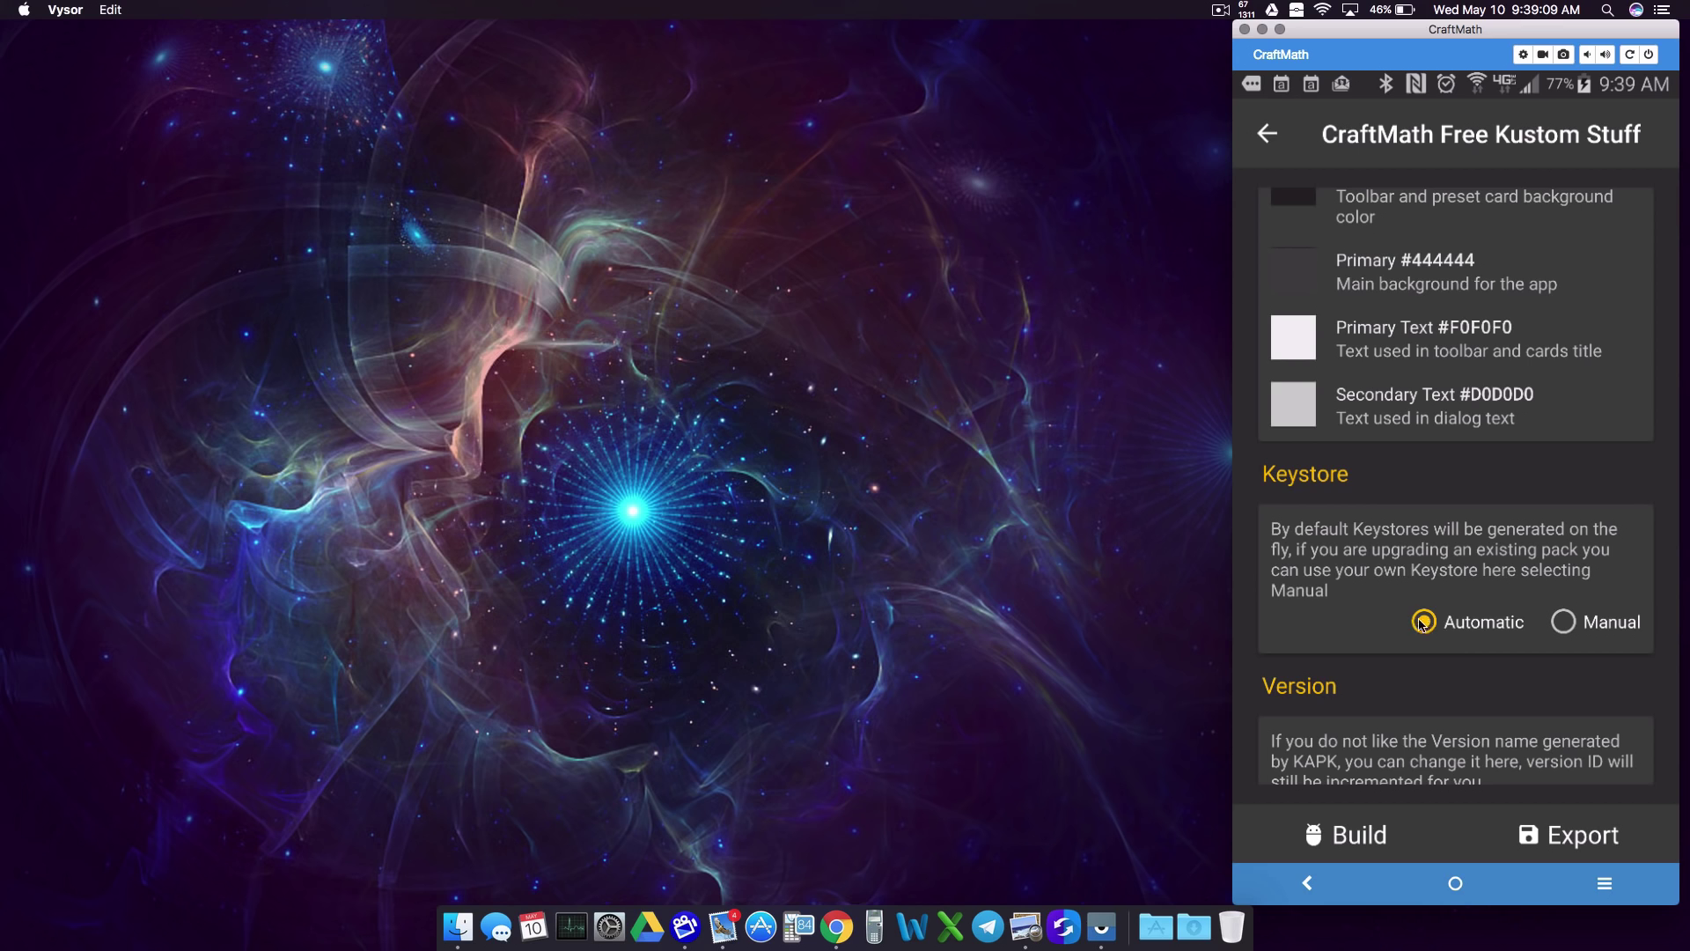
scroll(1364, 528, down, 2)
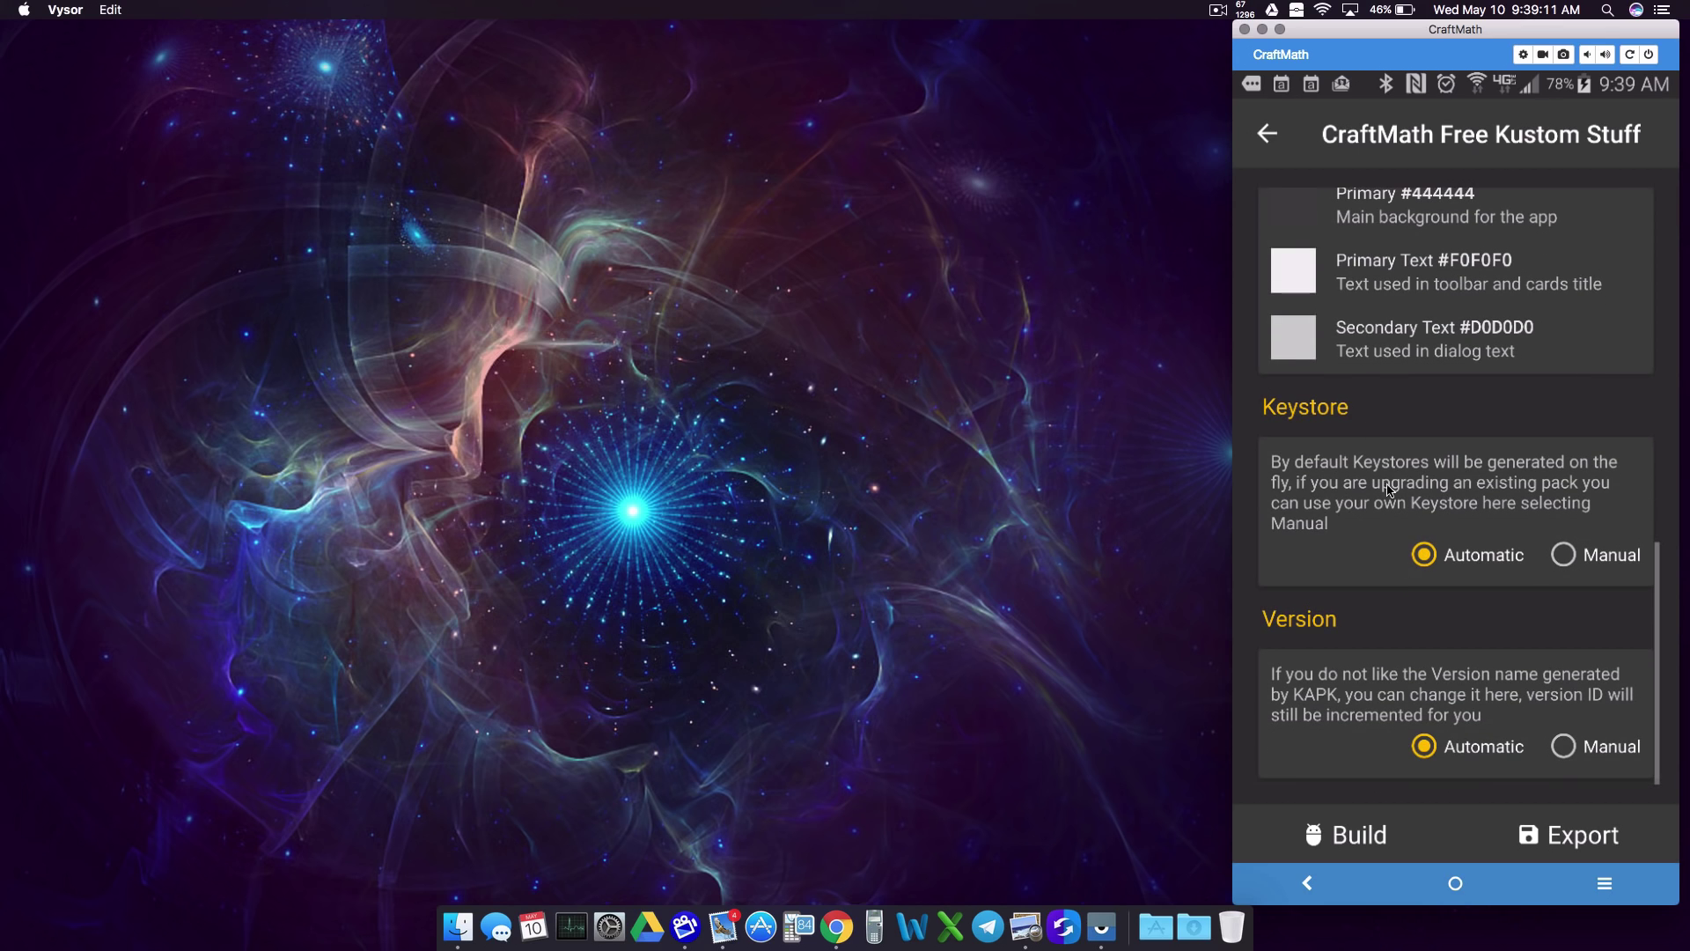
click(1572, 750)
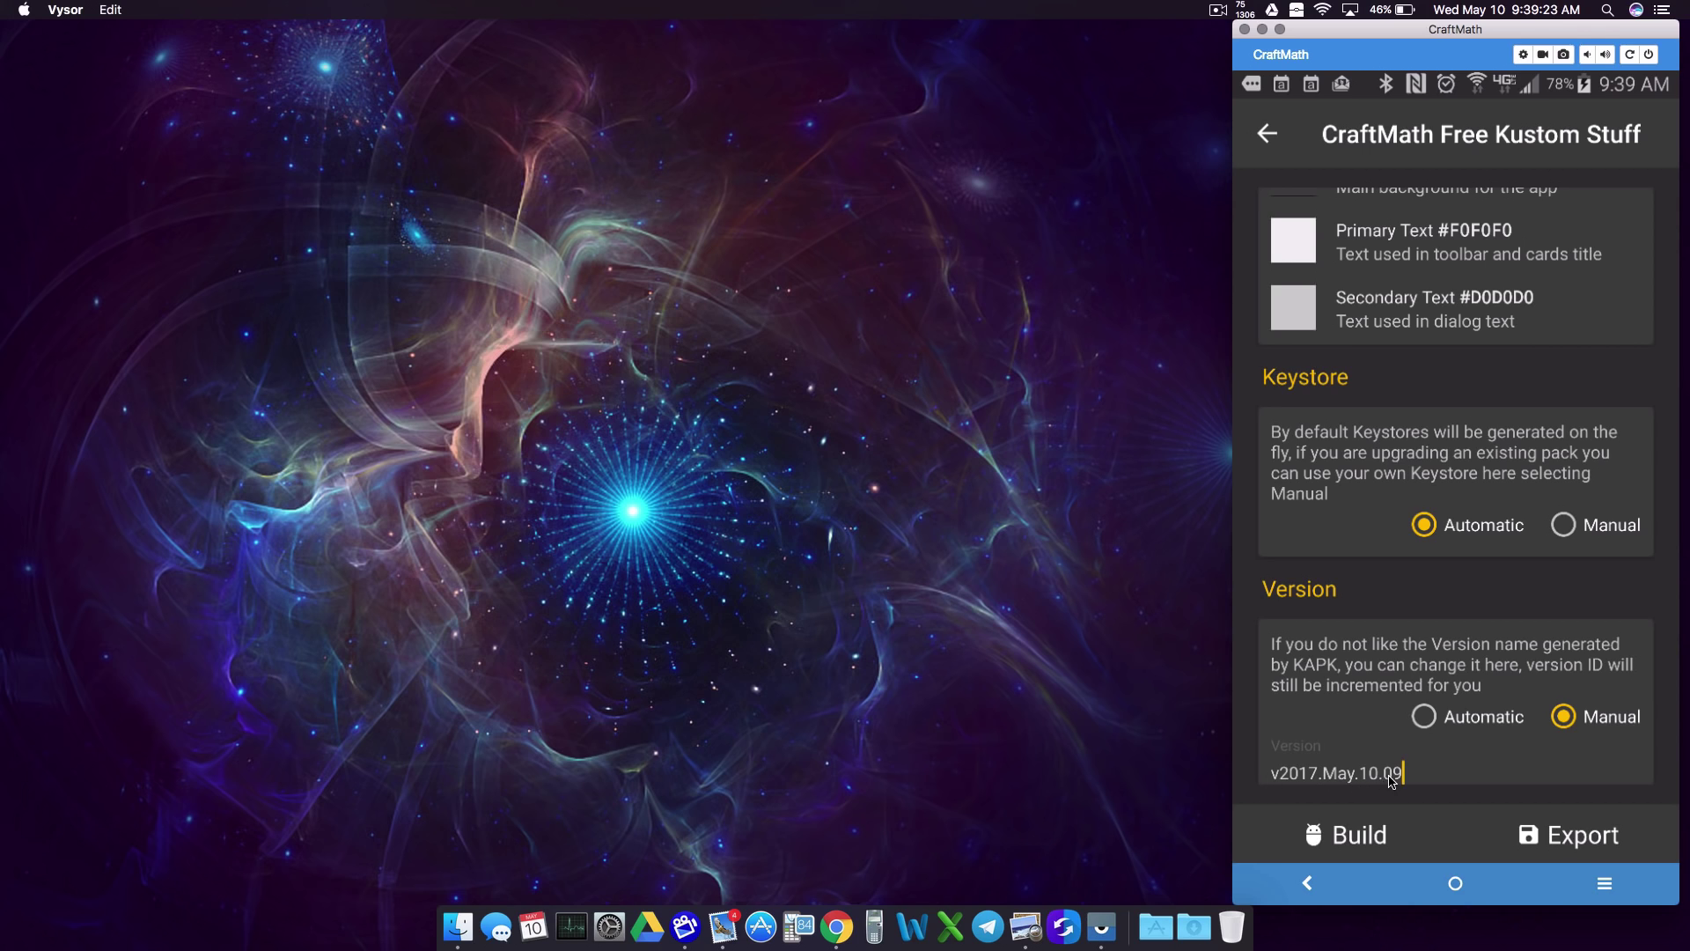
Step: Set Version back to Automatic, export craftmathfreekustomstuff.zip, and show recent apps
click(1424, 717)
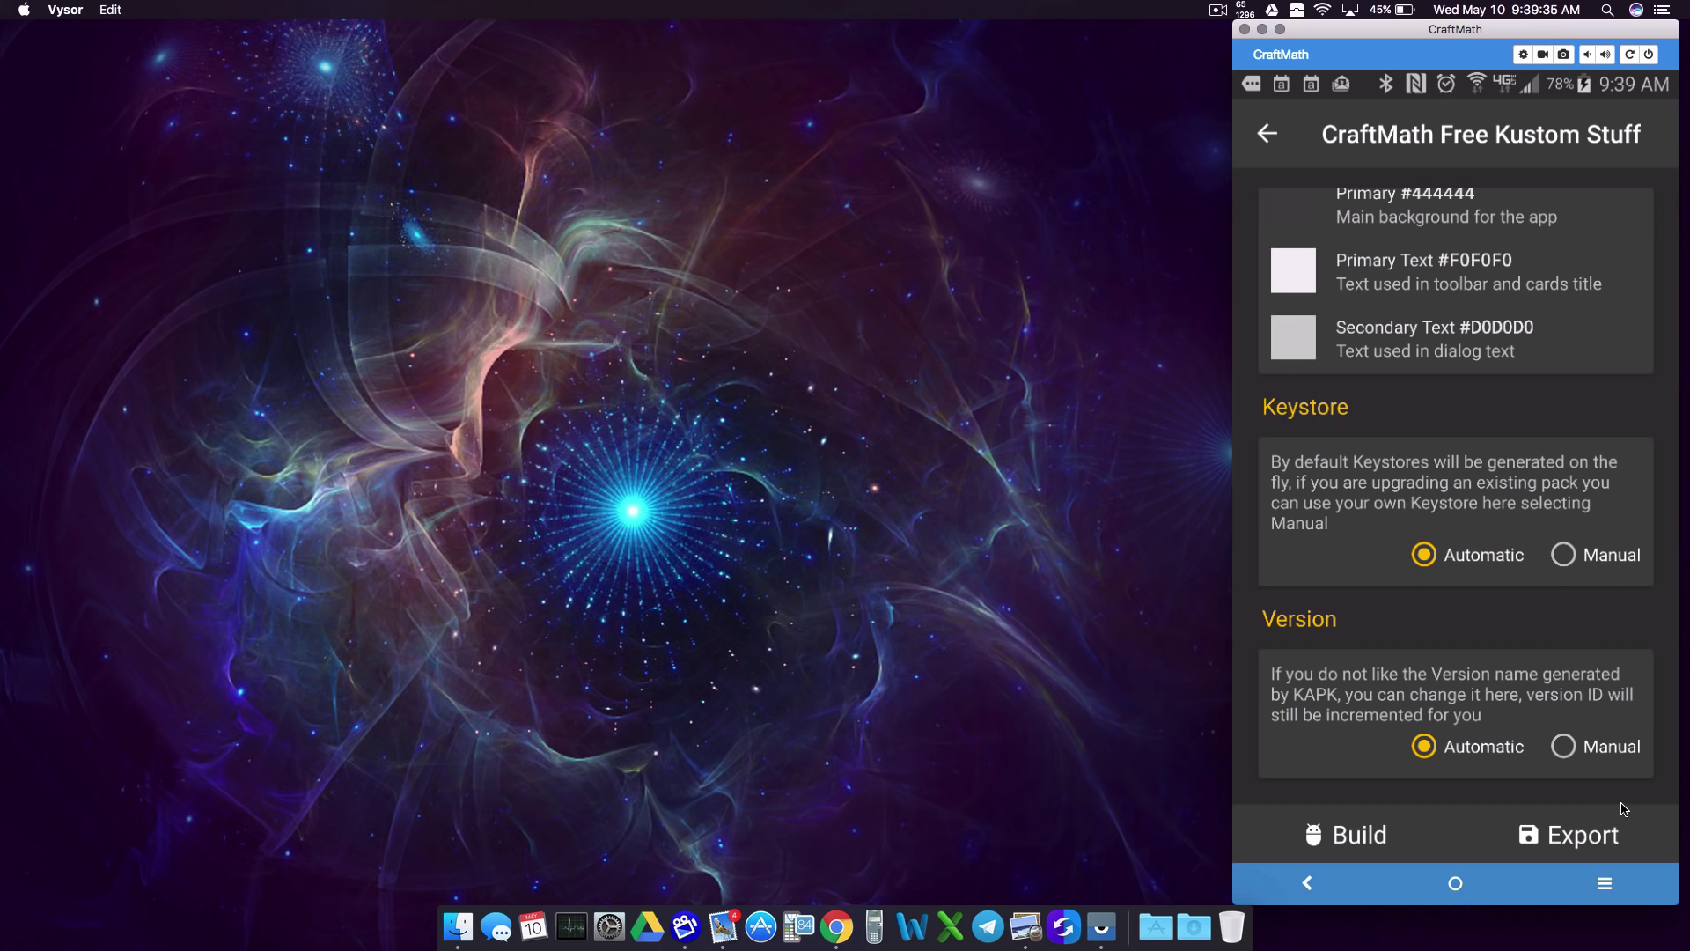
click(1565, 836)
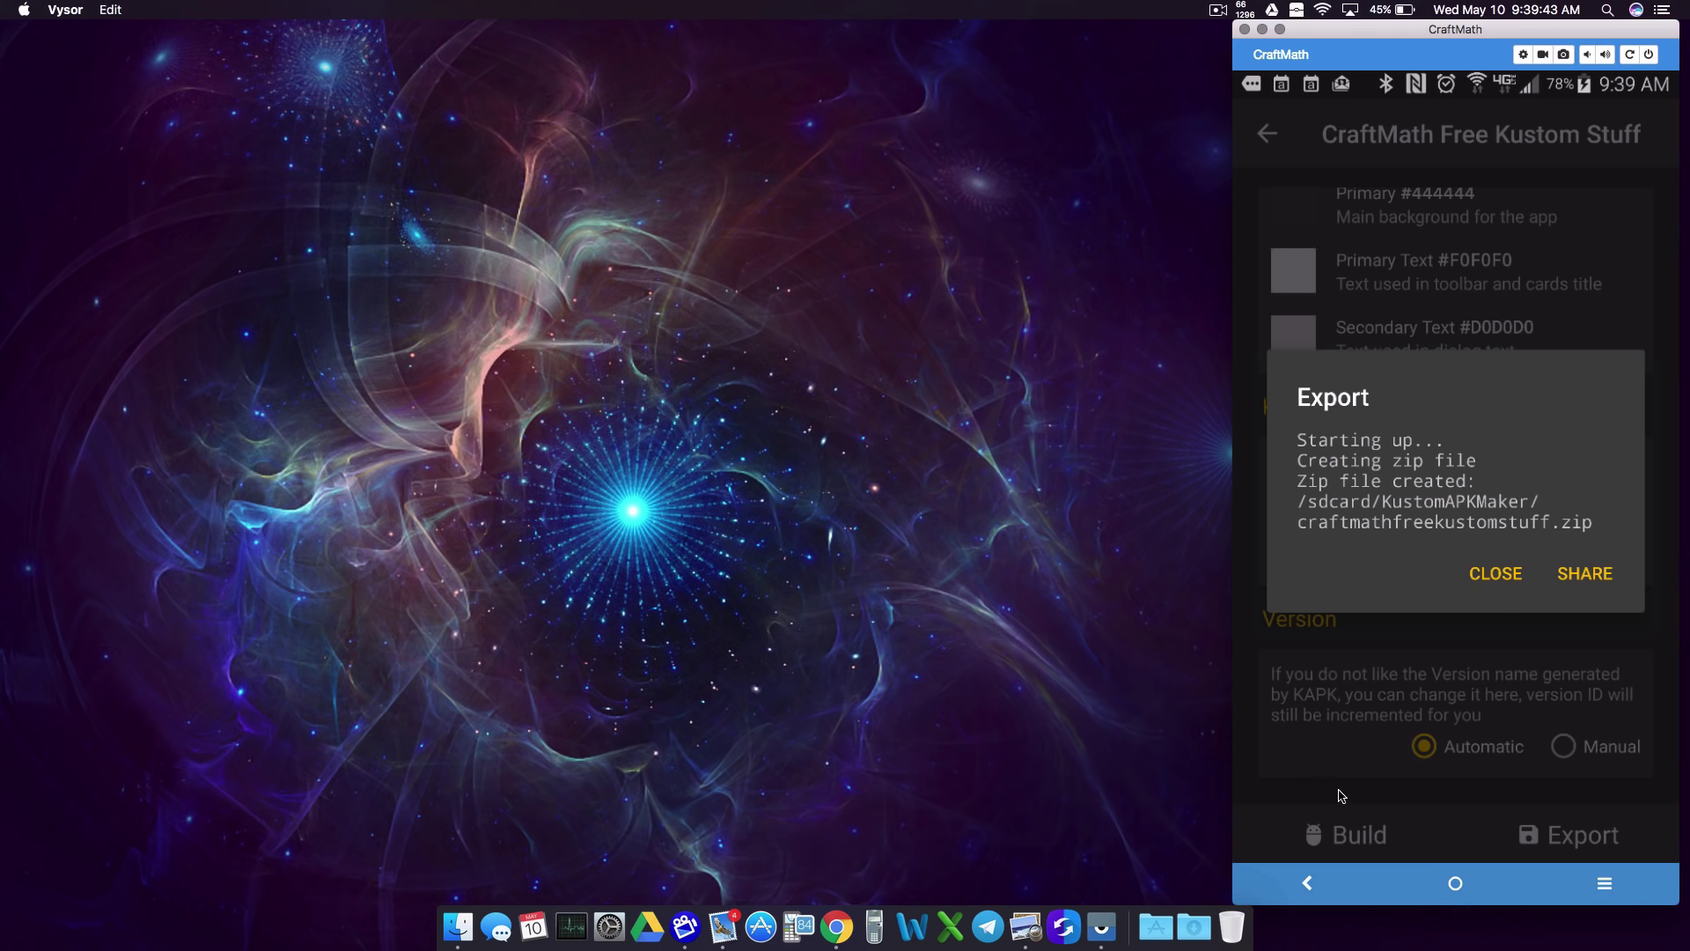
click(1603, 883)
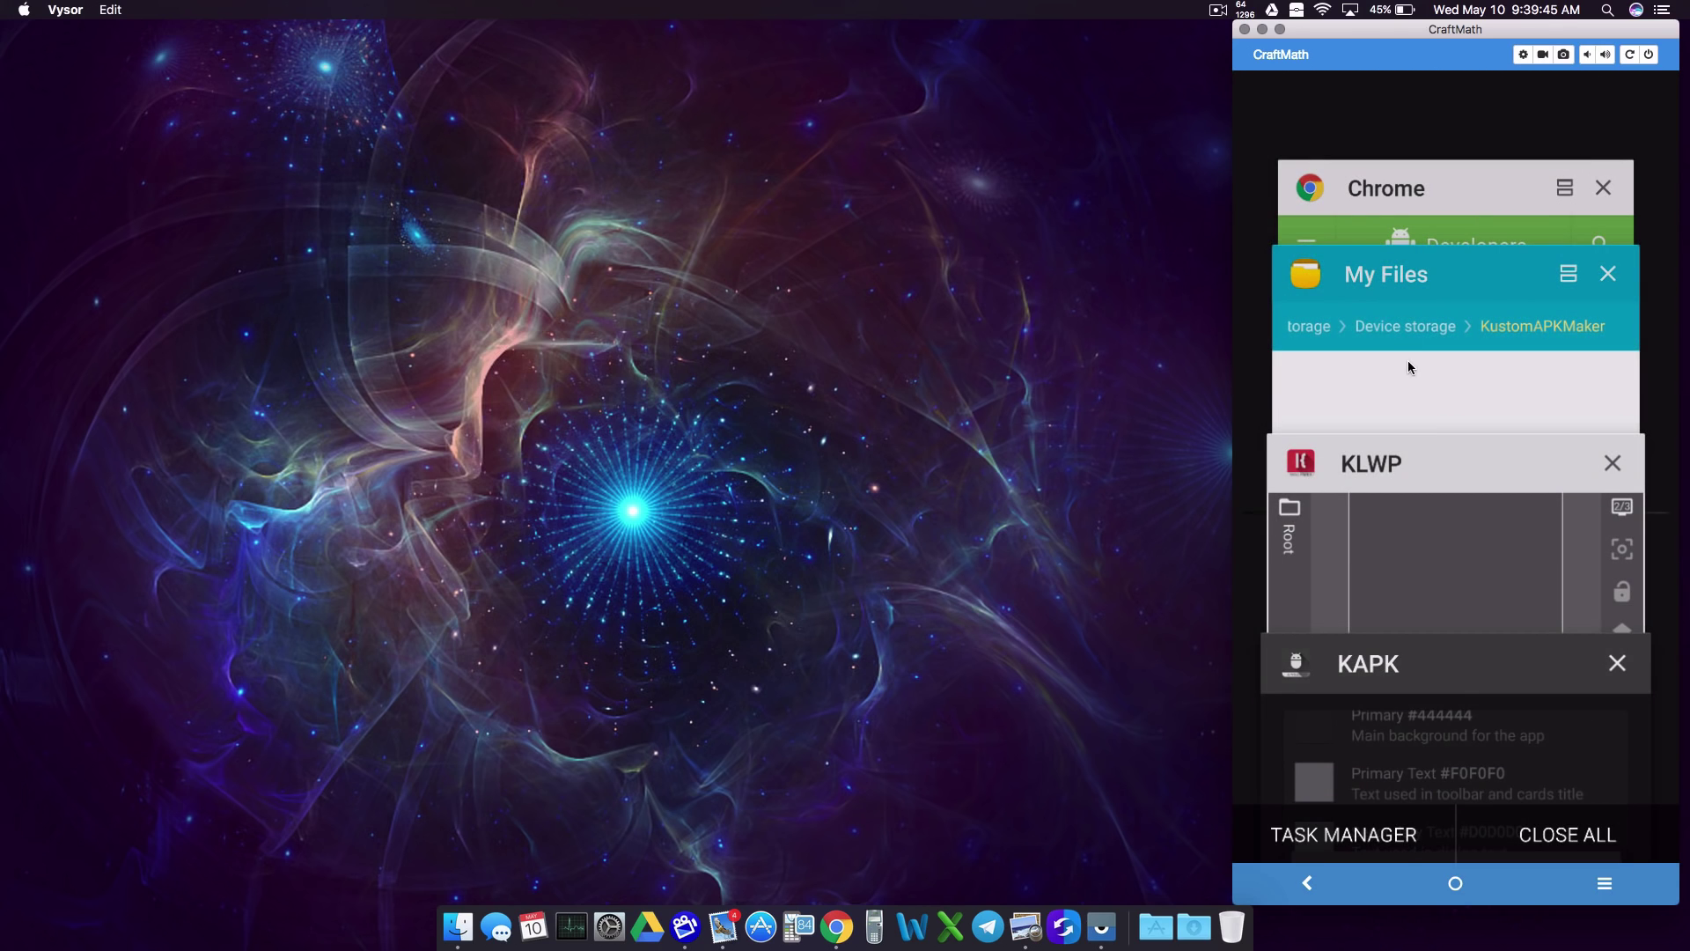
Step: In My Files, navigate from Device storage into the KustomAPKMaker folder
click(1410, 355)
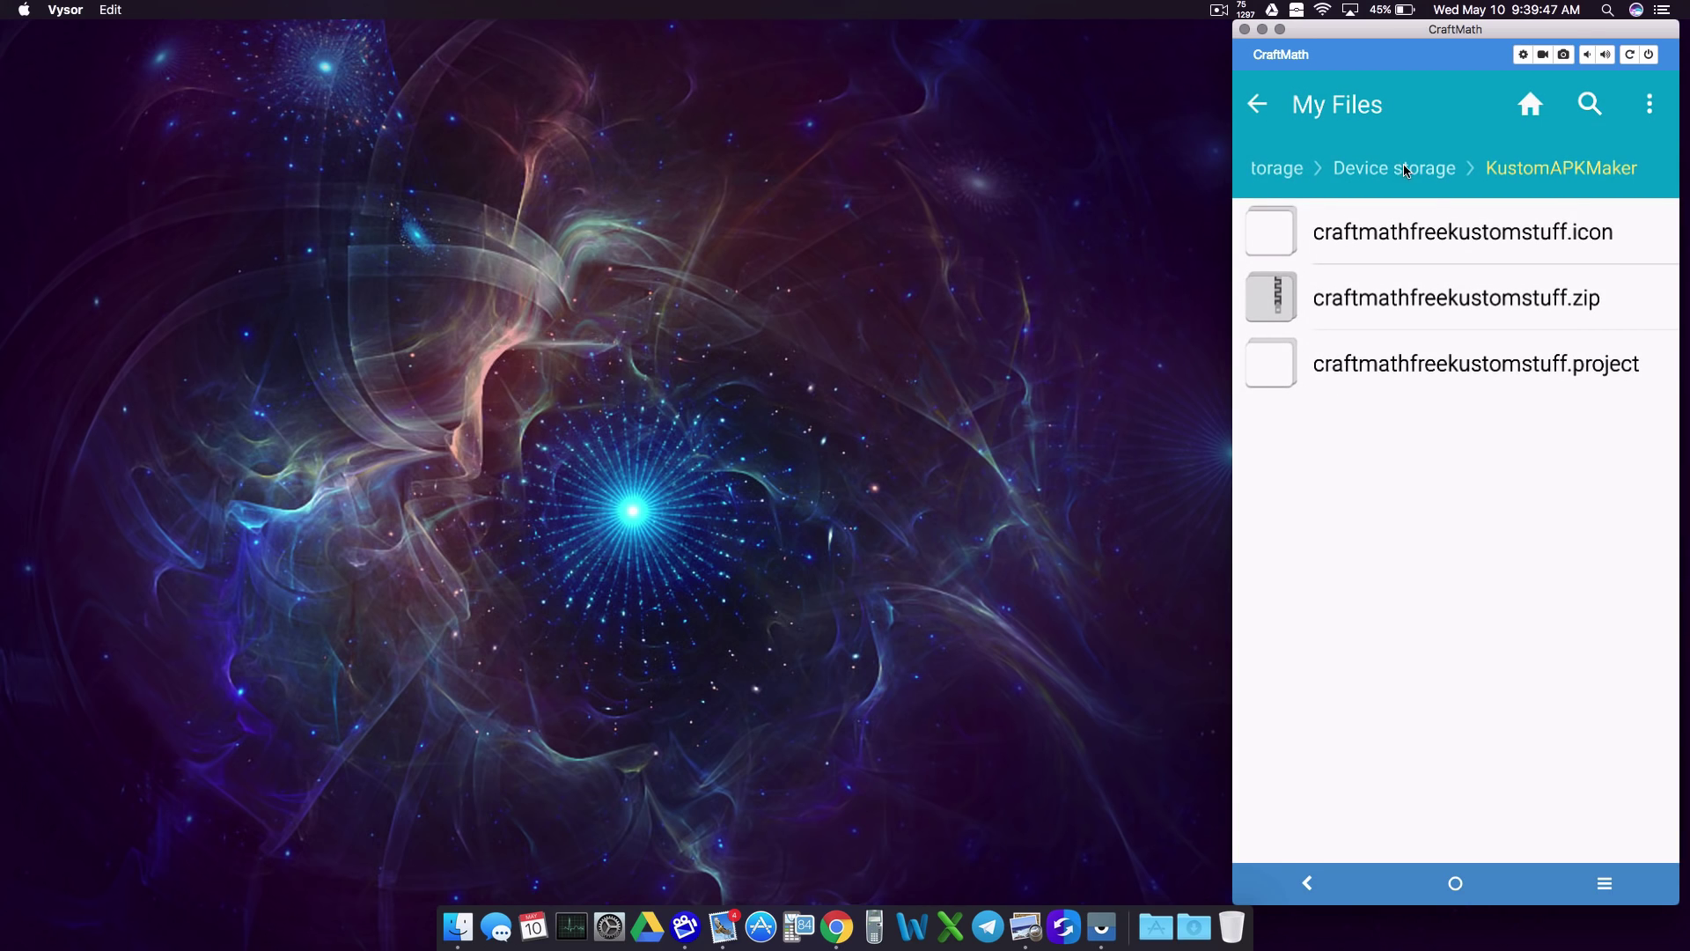
right_click(1483, 590)
scroll(1432, 686, down, 10)
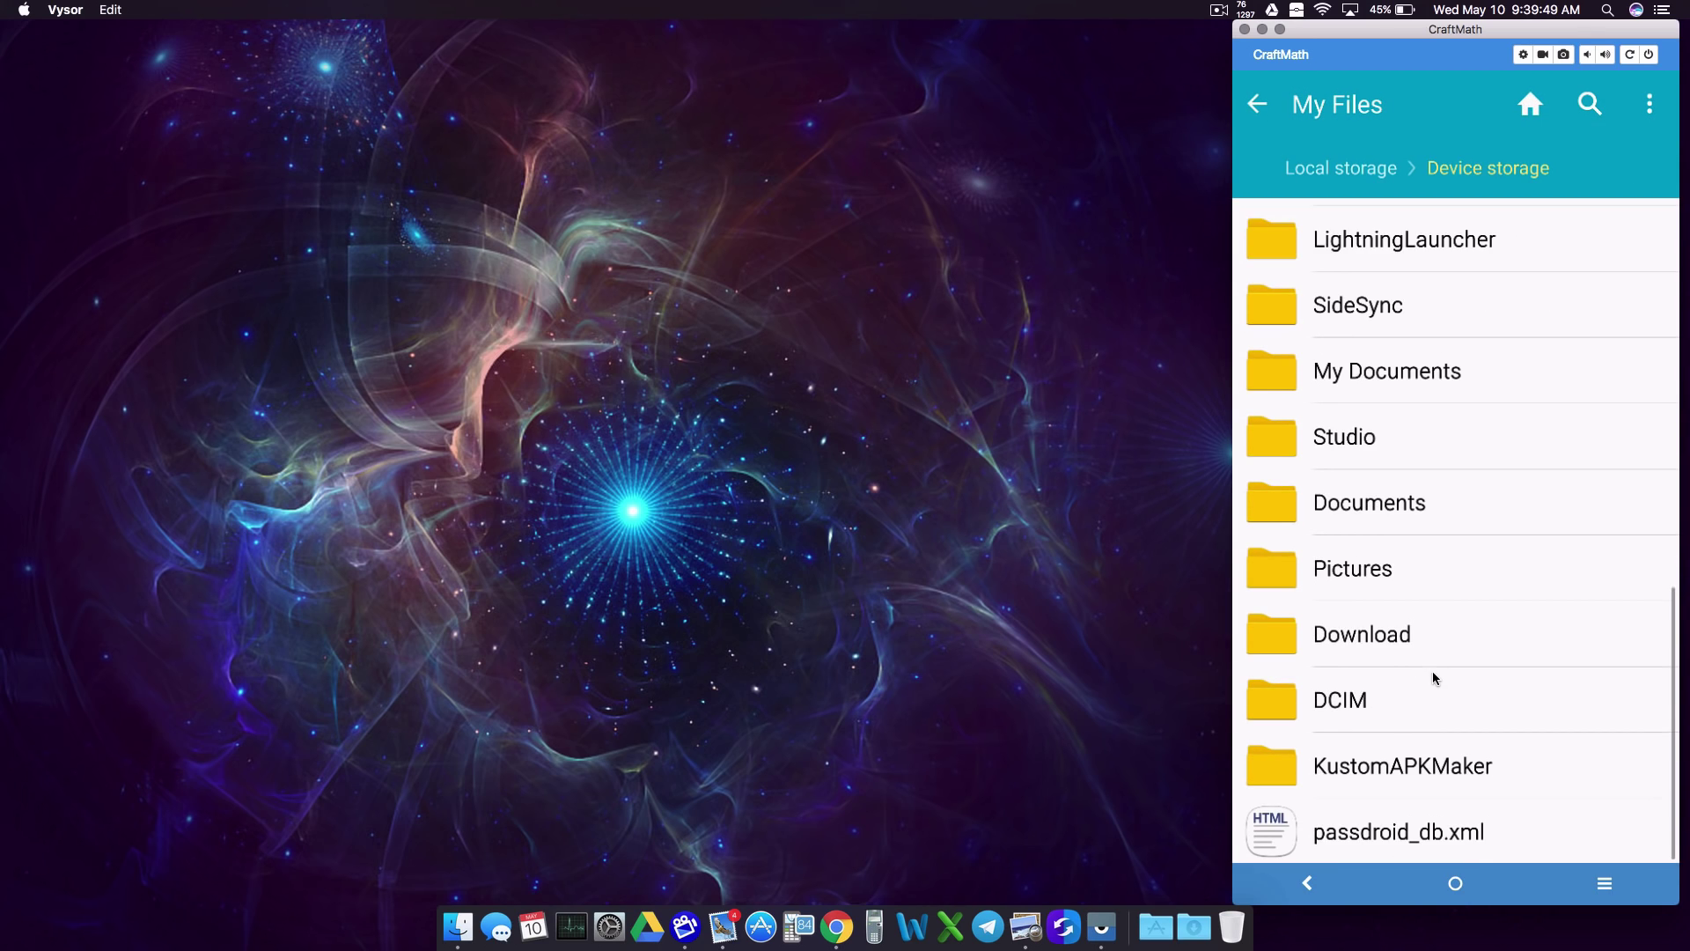
click(1374, 768)
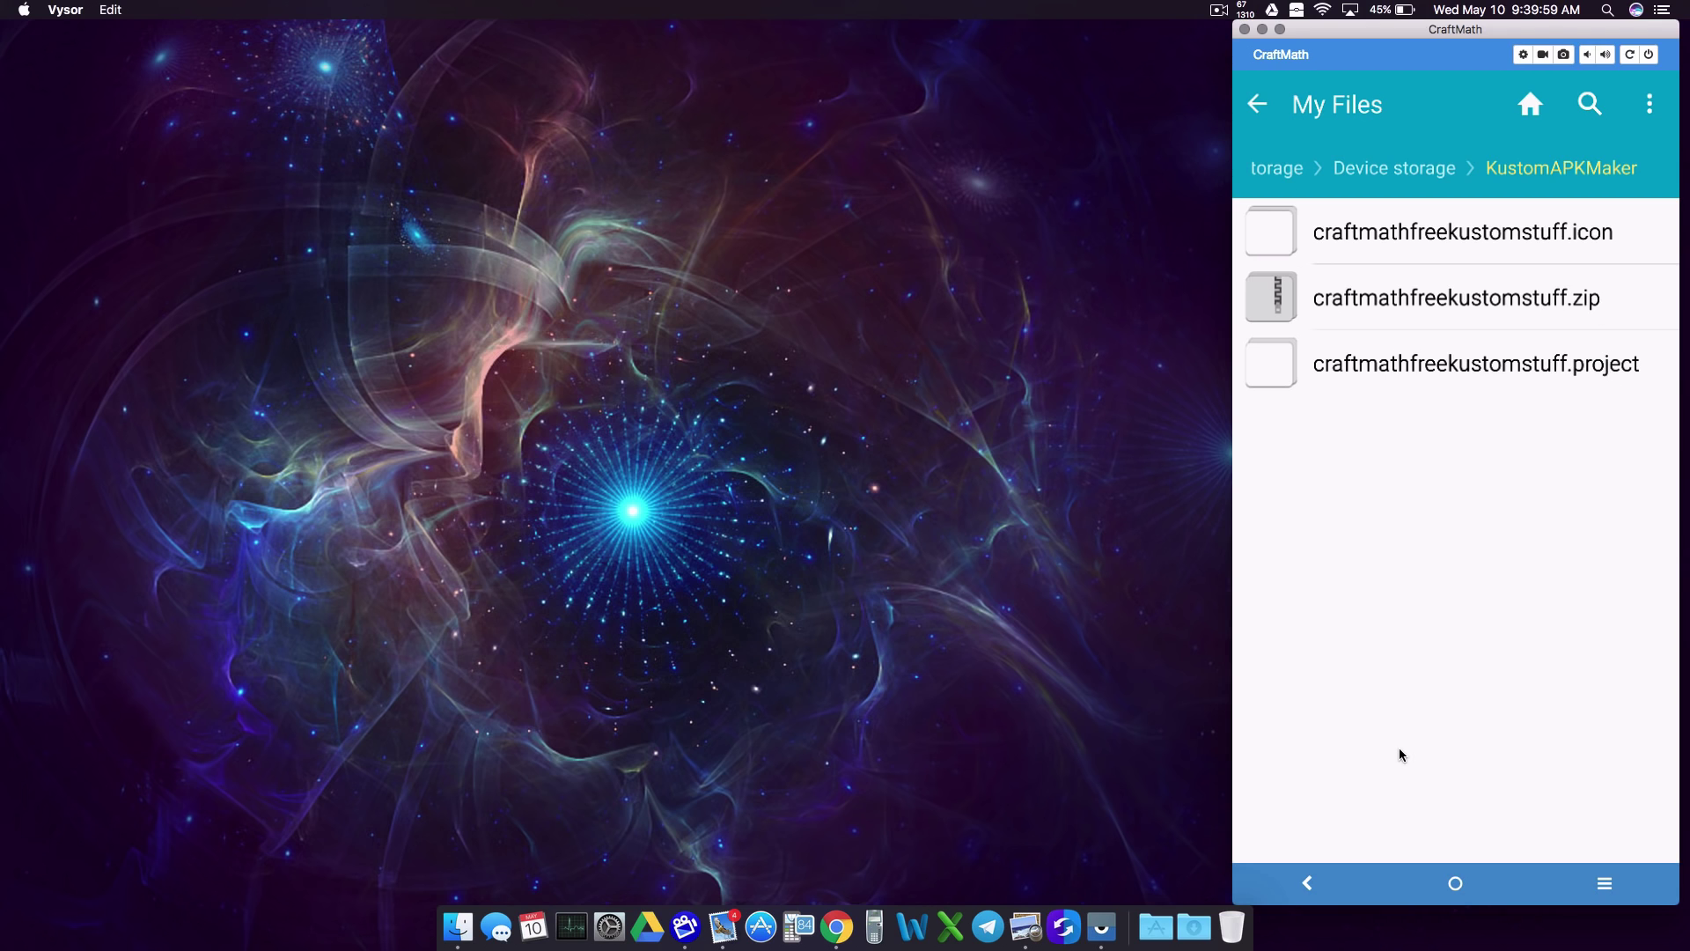
Step: Return to Kustom APK Maker, close the Export dialog, and build the CraftMath APK
key(alt+Tab)
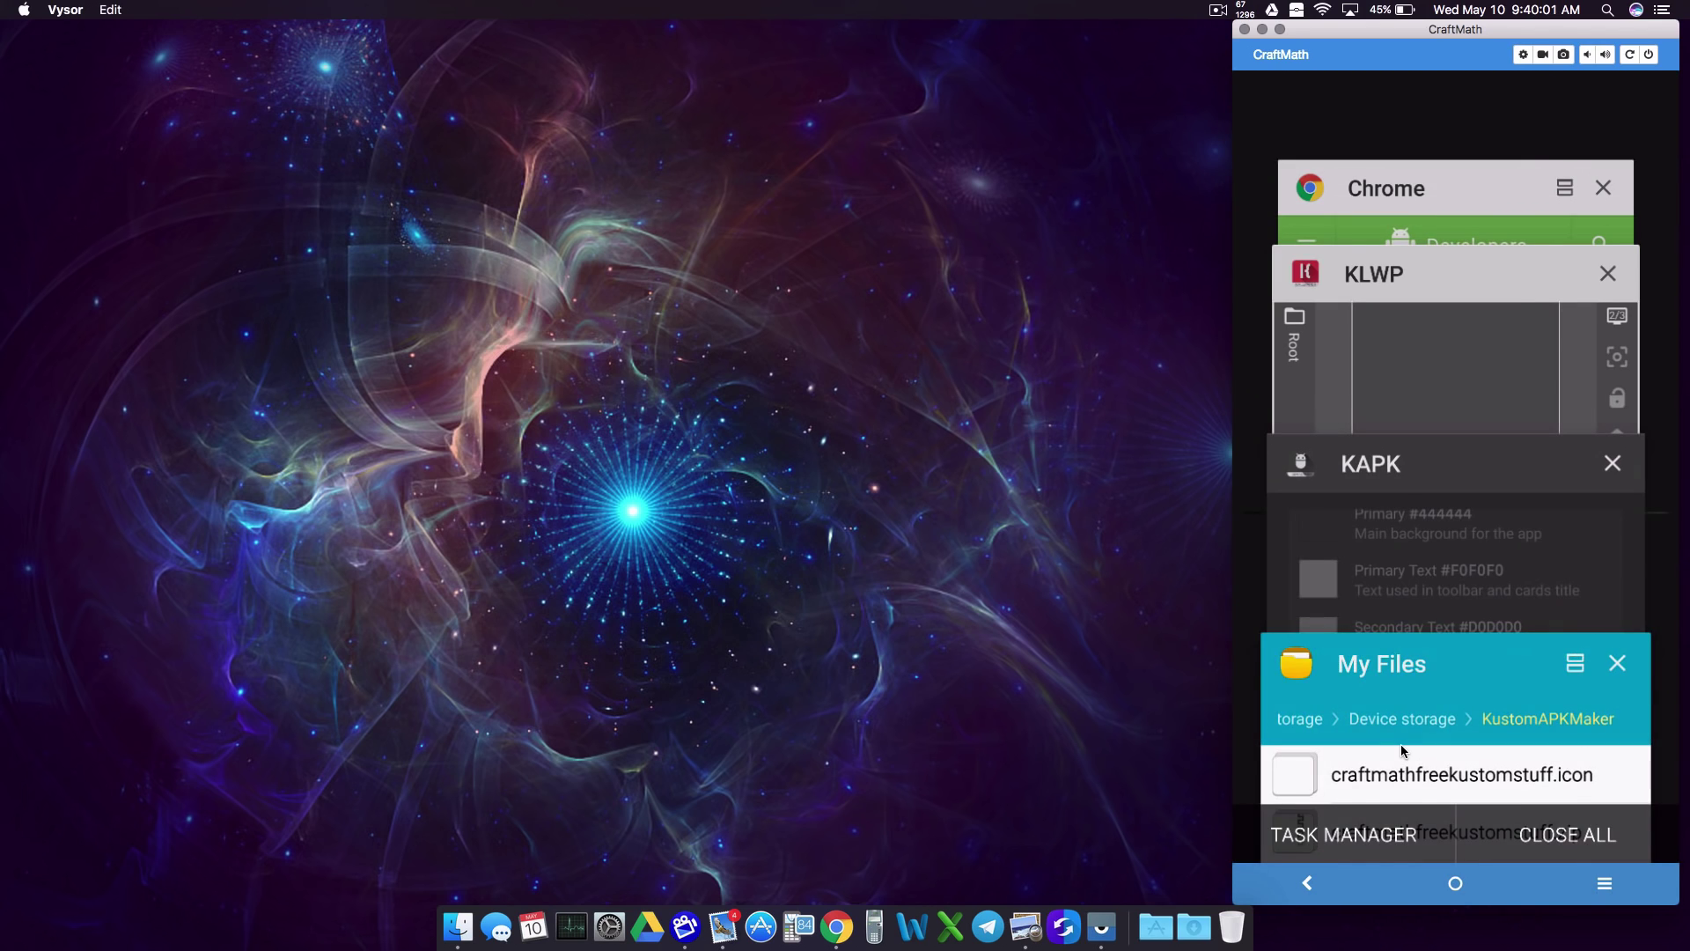
key(alt+Tab)
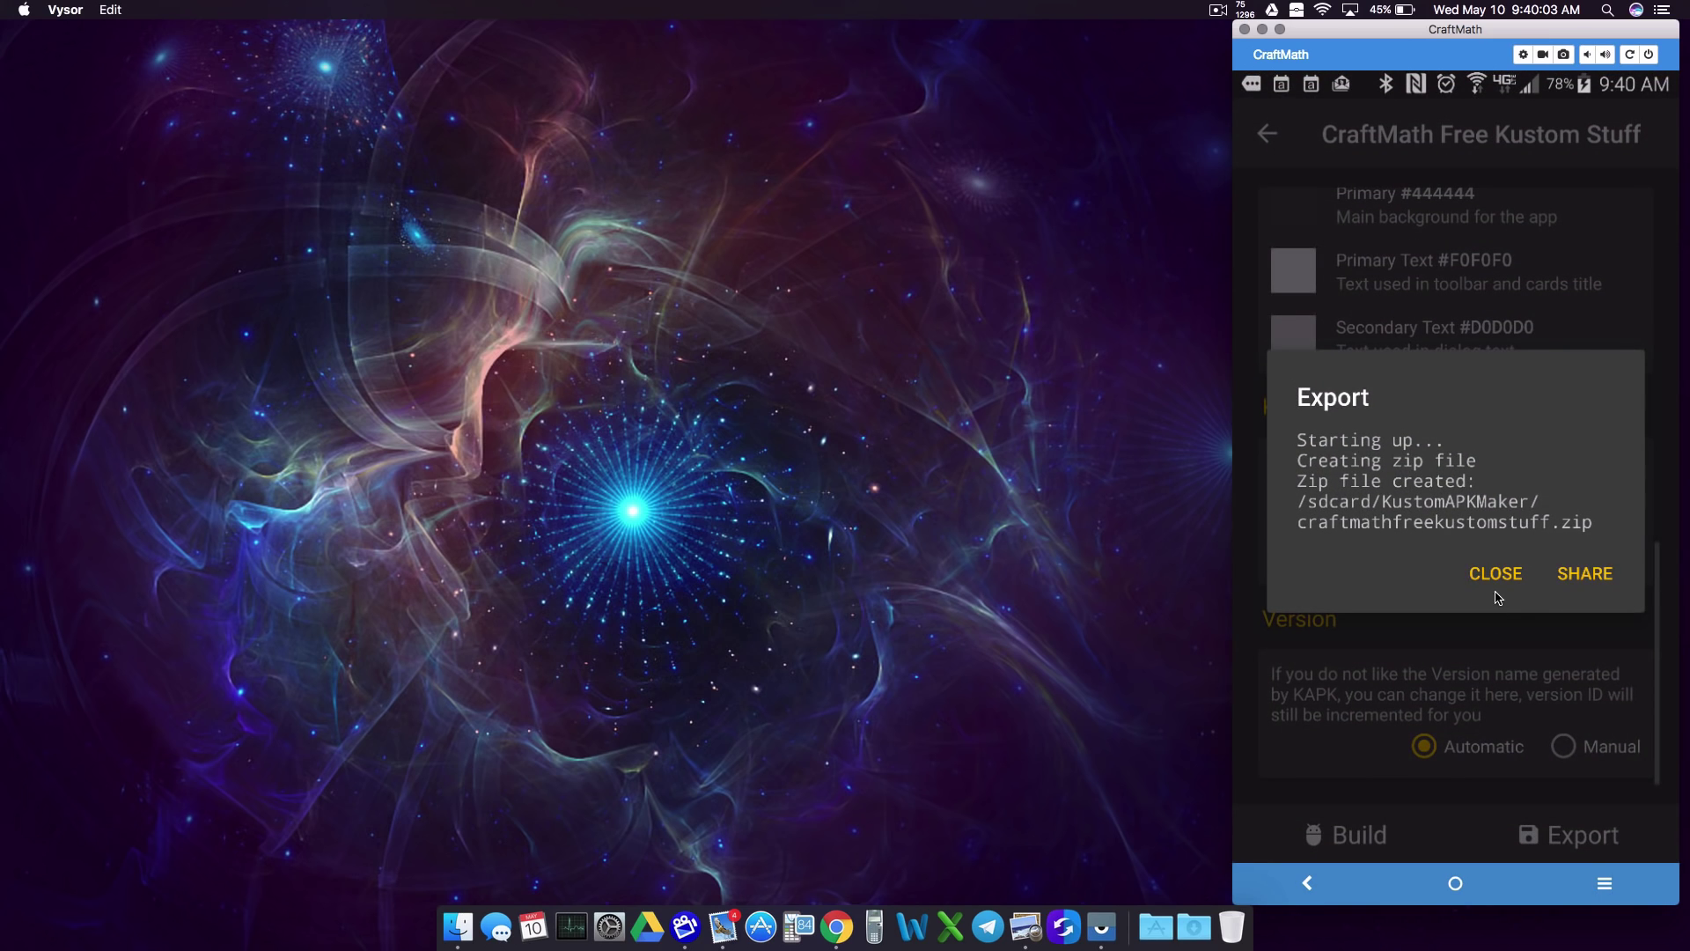
click(1496, 577)
click(1360, 835)
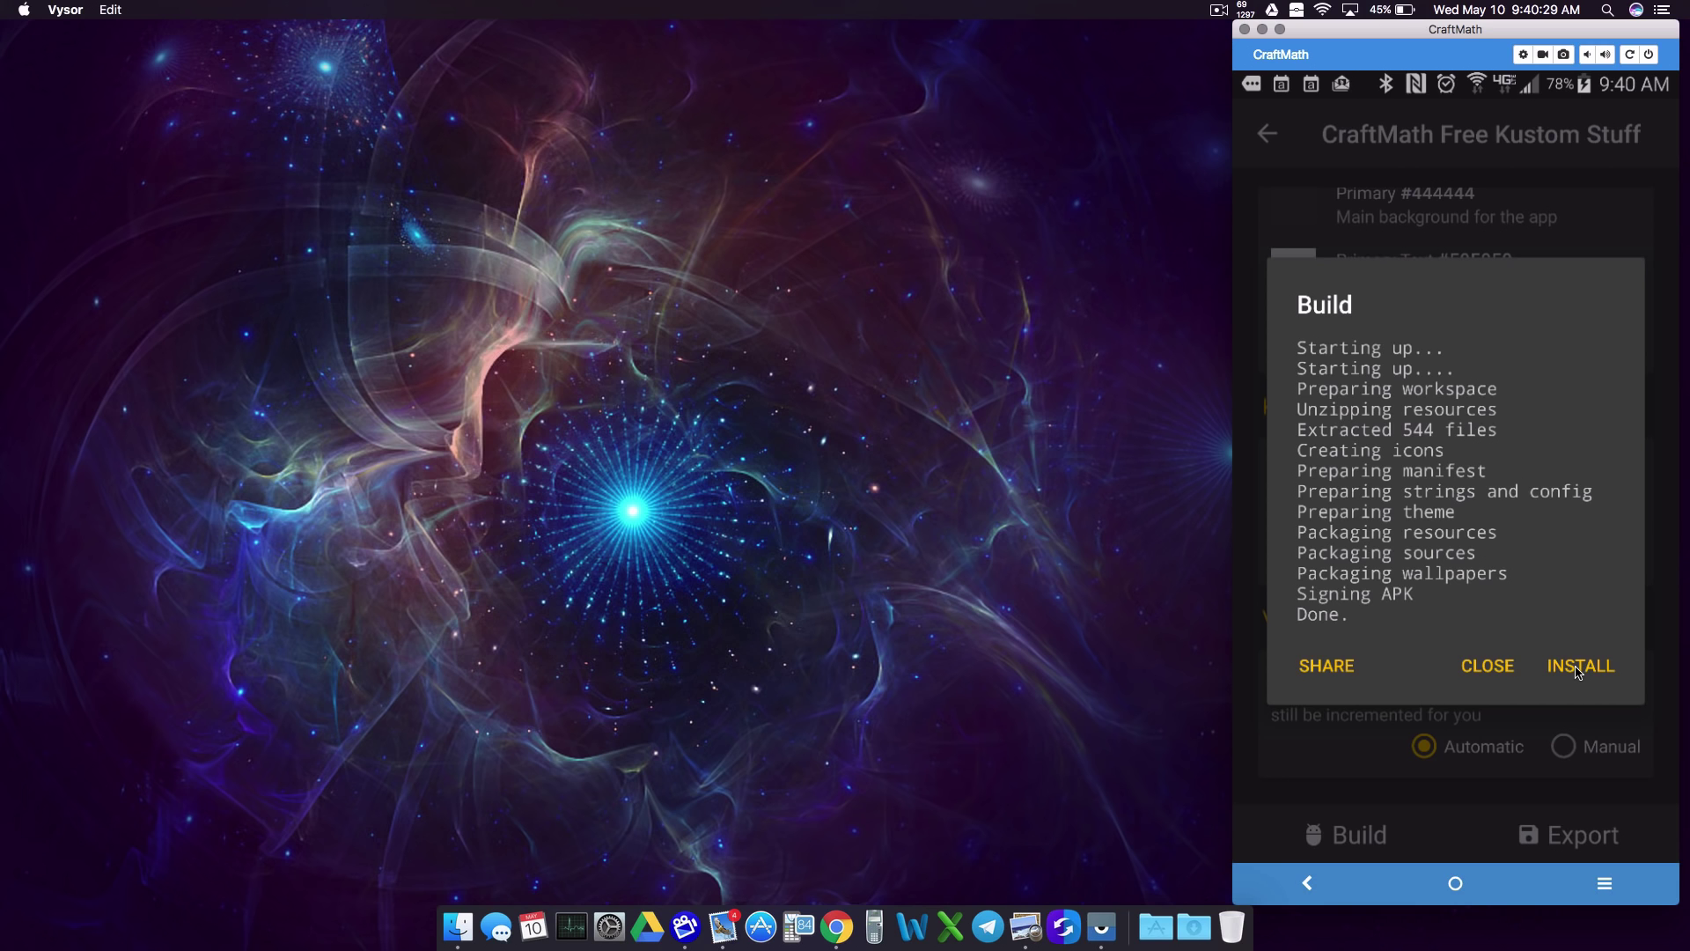
Step: Install the built APK, allowing unknown sources for this installation only
click(1576, 667)
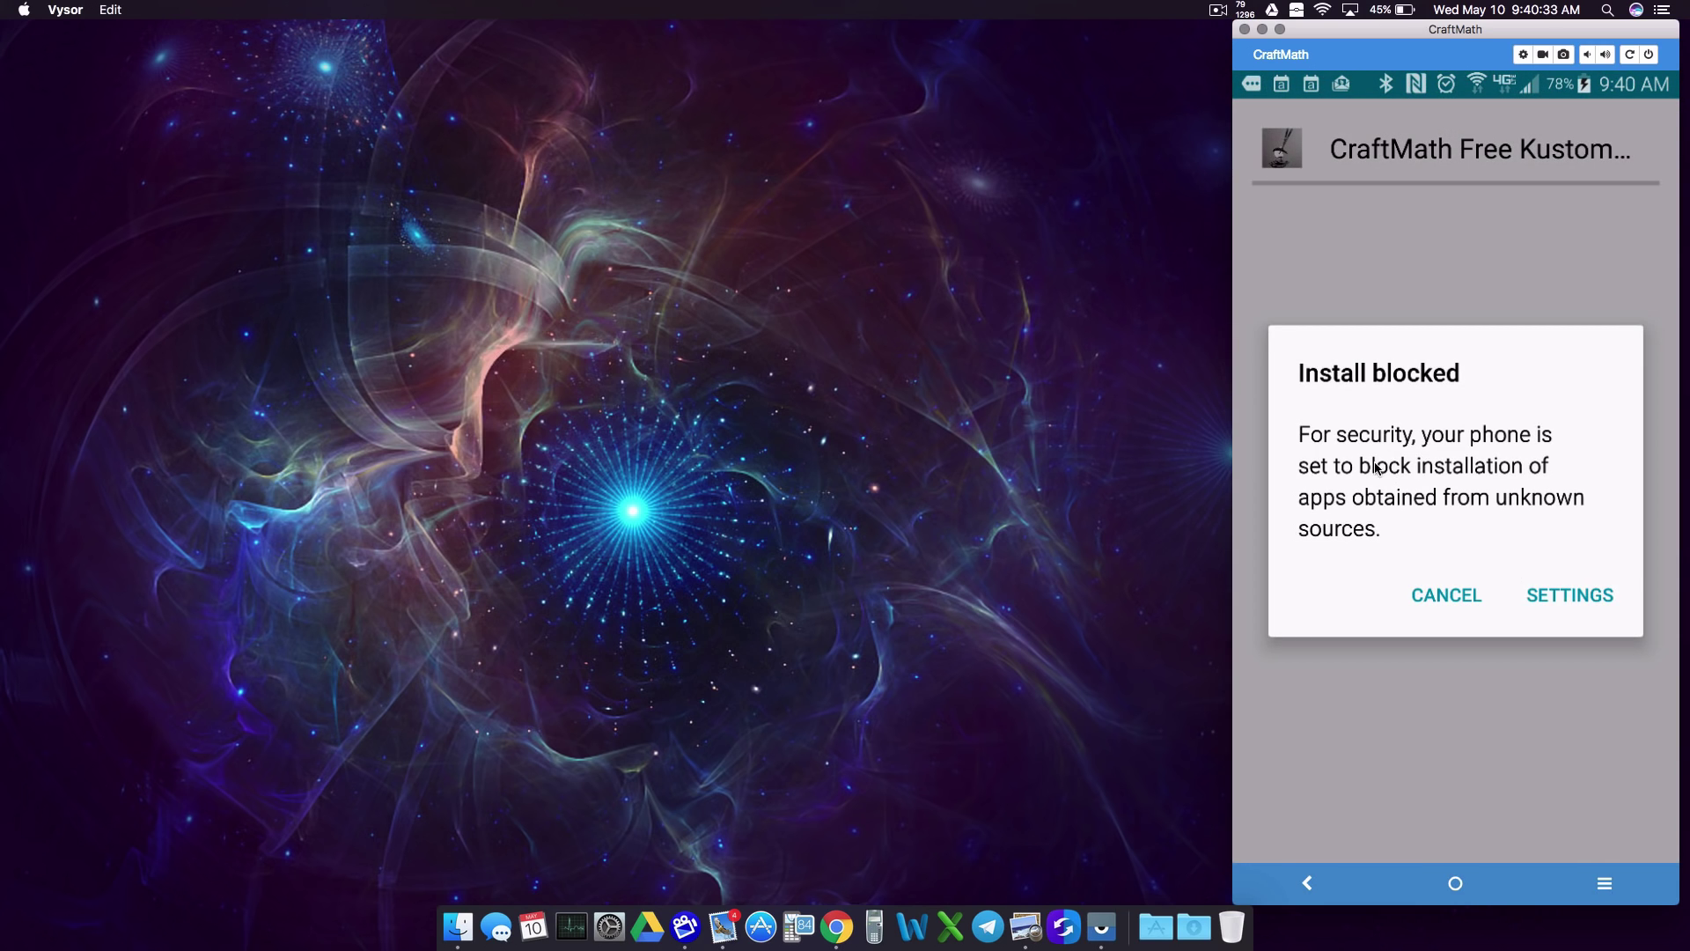
click(1562, 596)
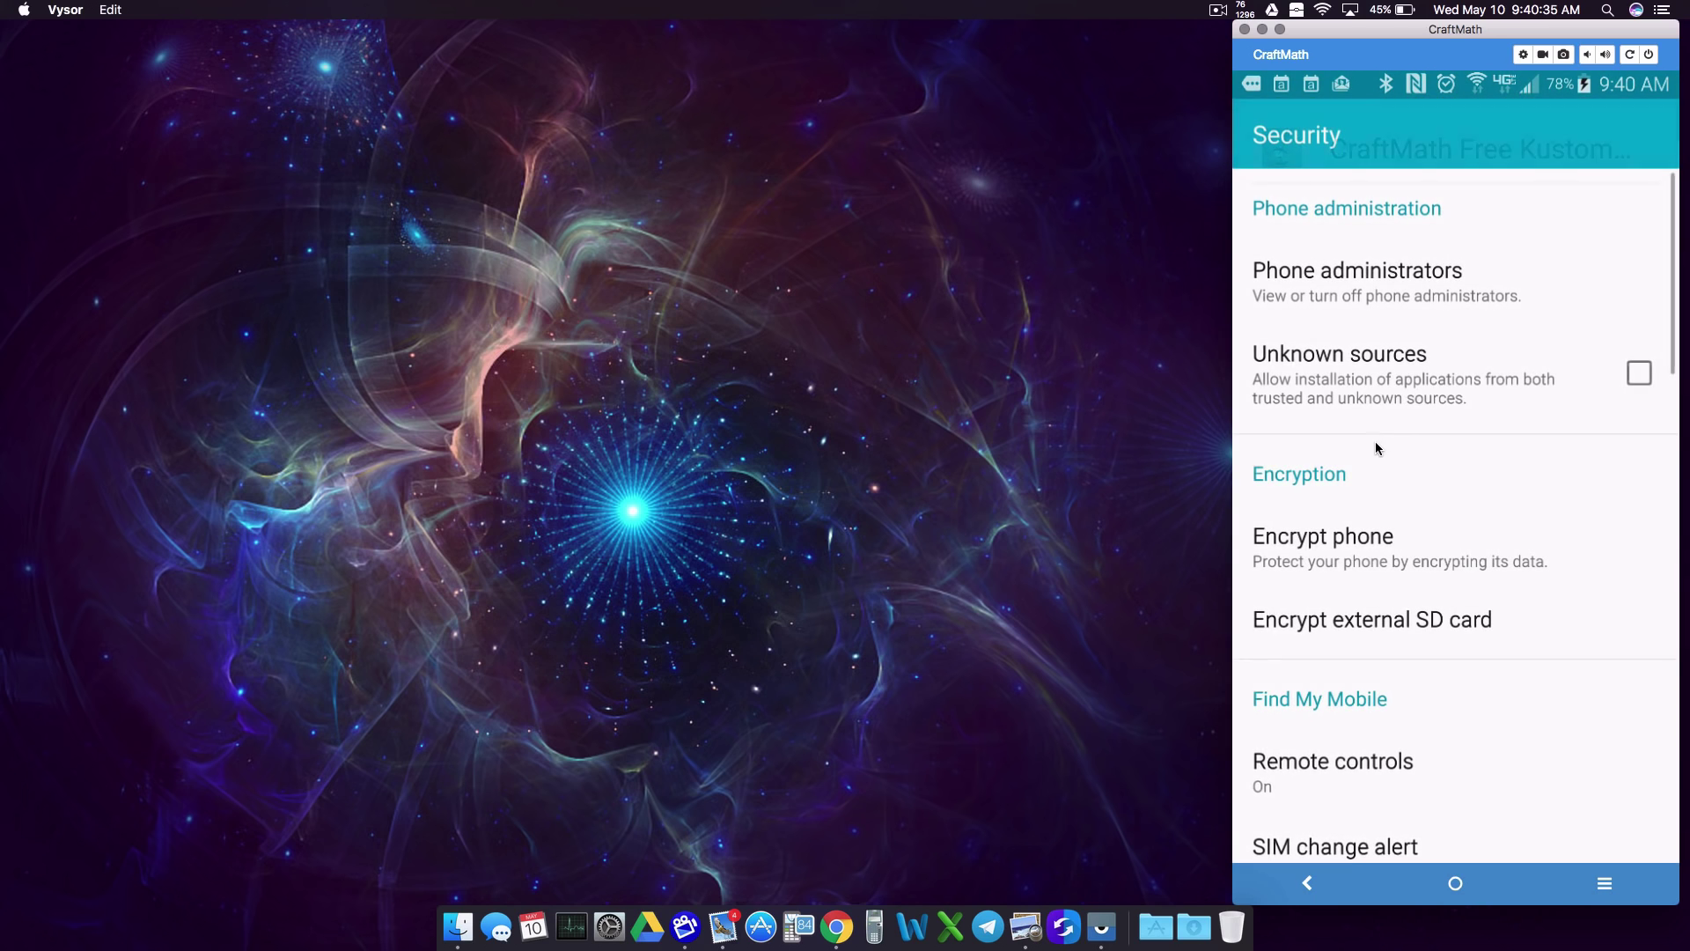
click(1633, 407)
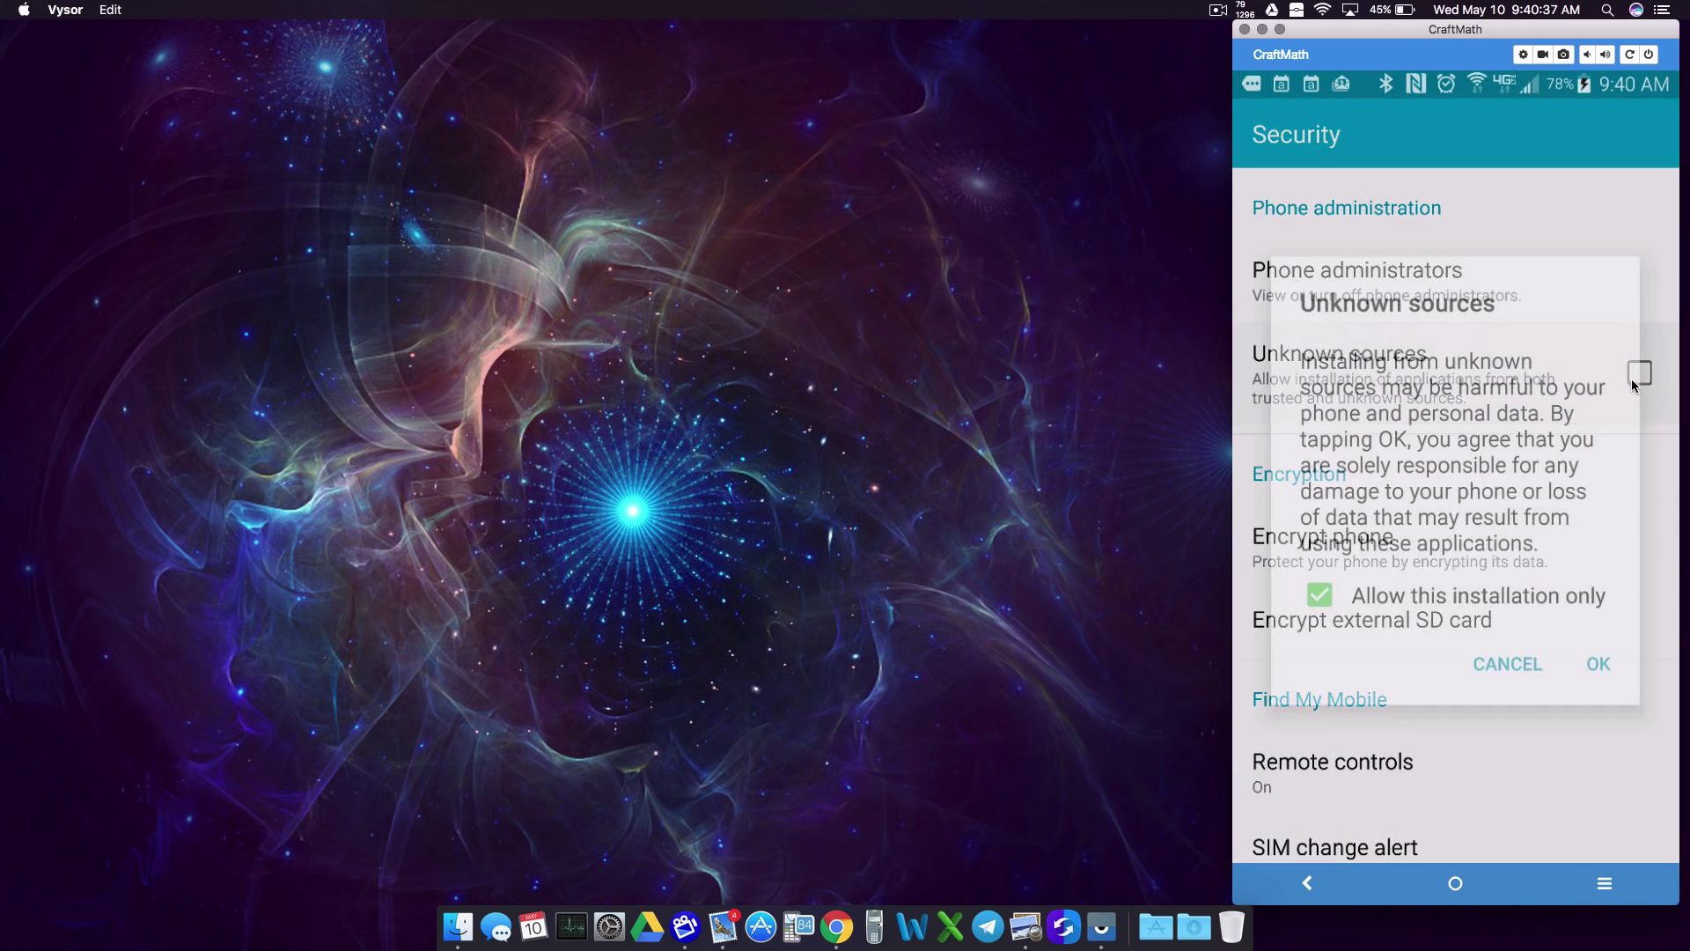
click(1600, 667)
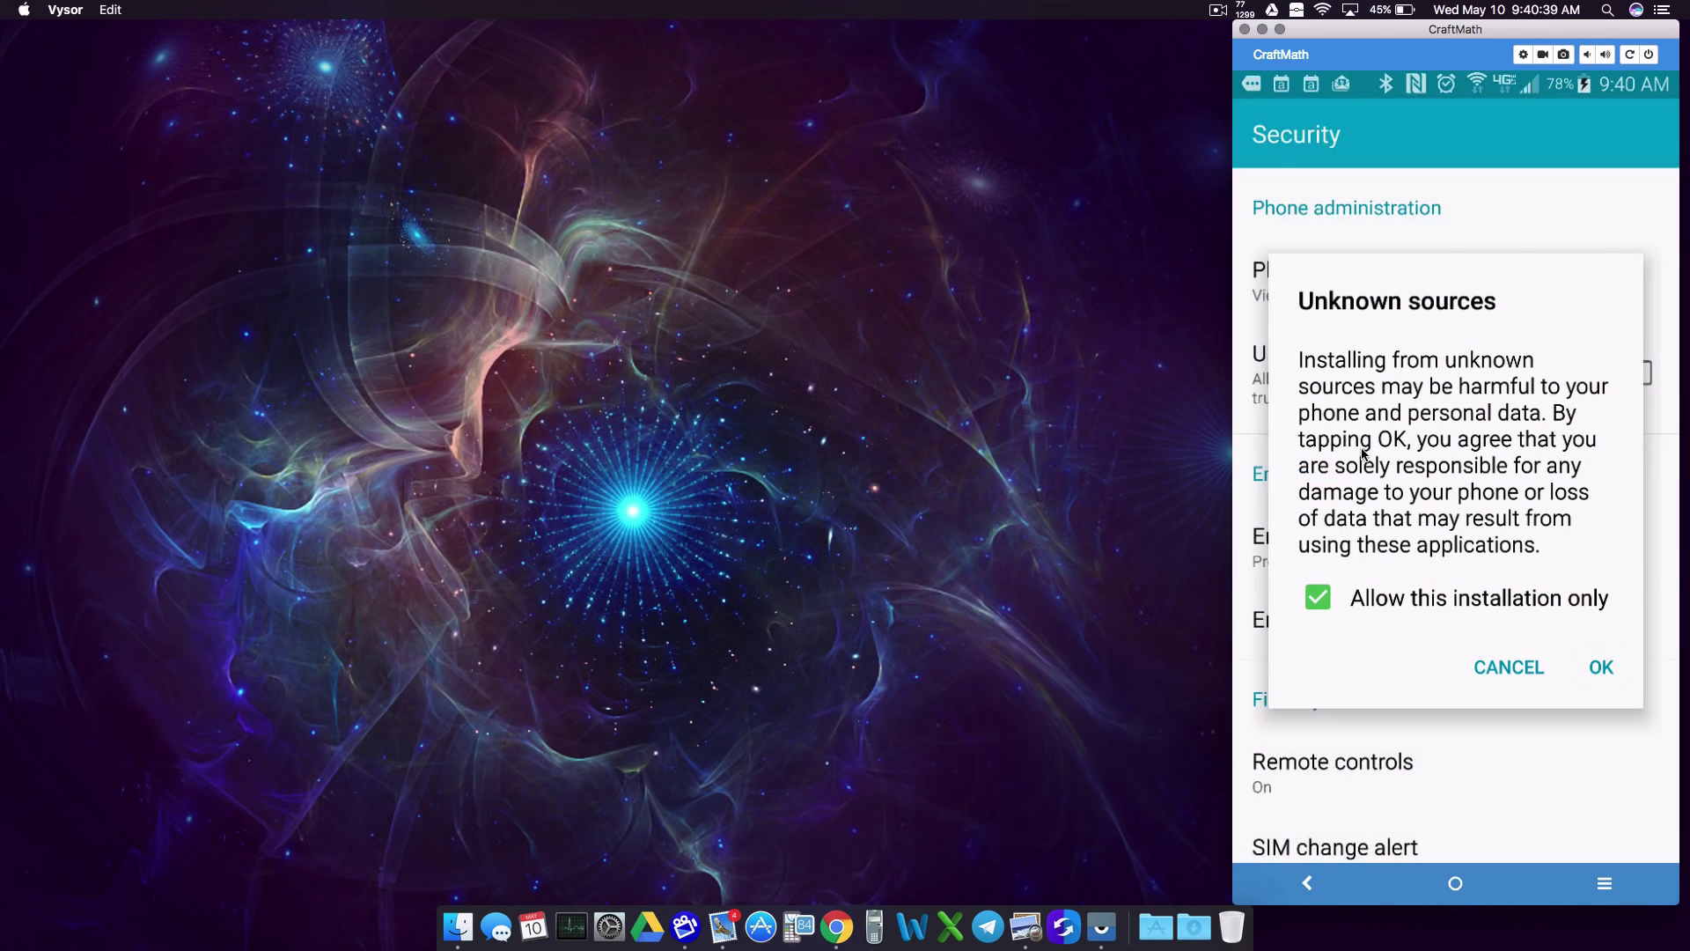
click(1564, 825)
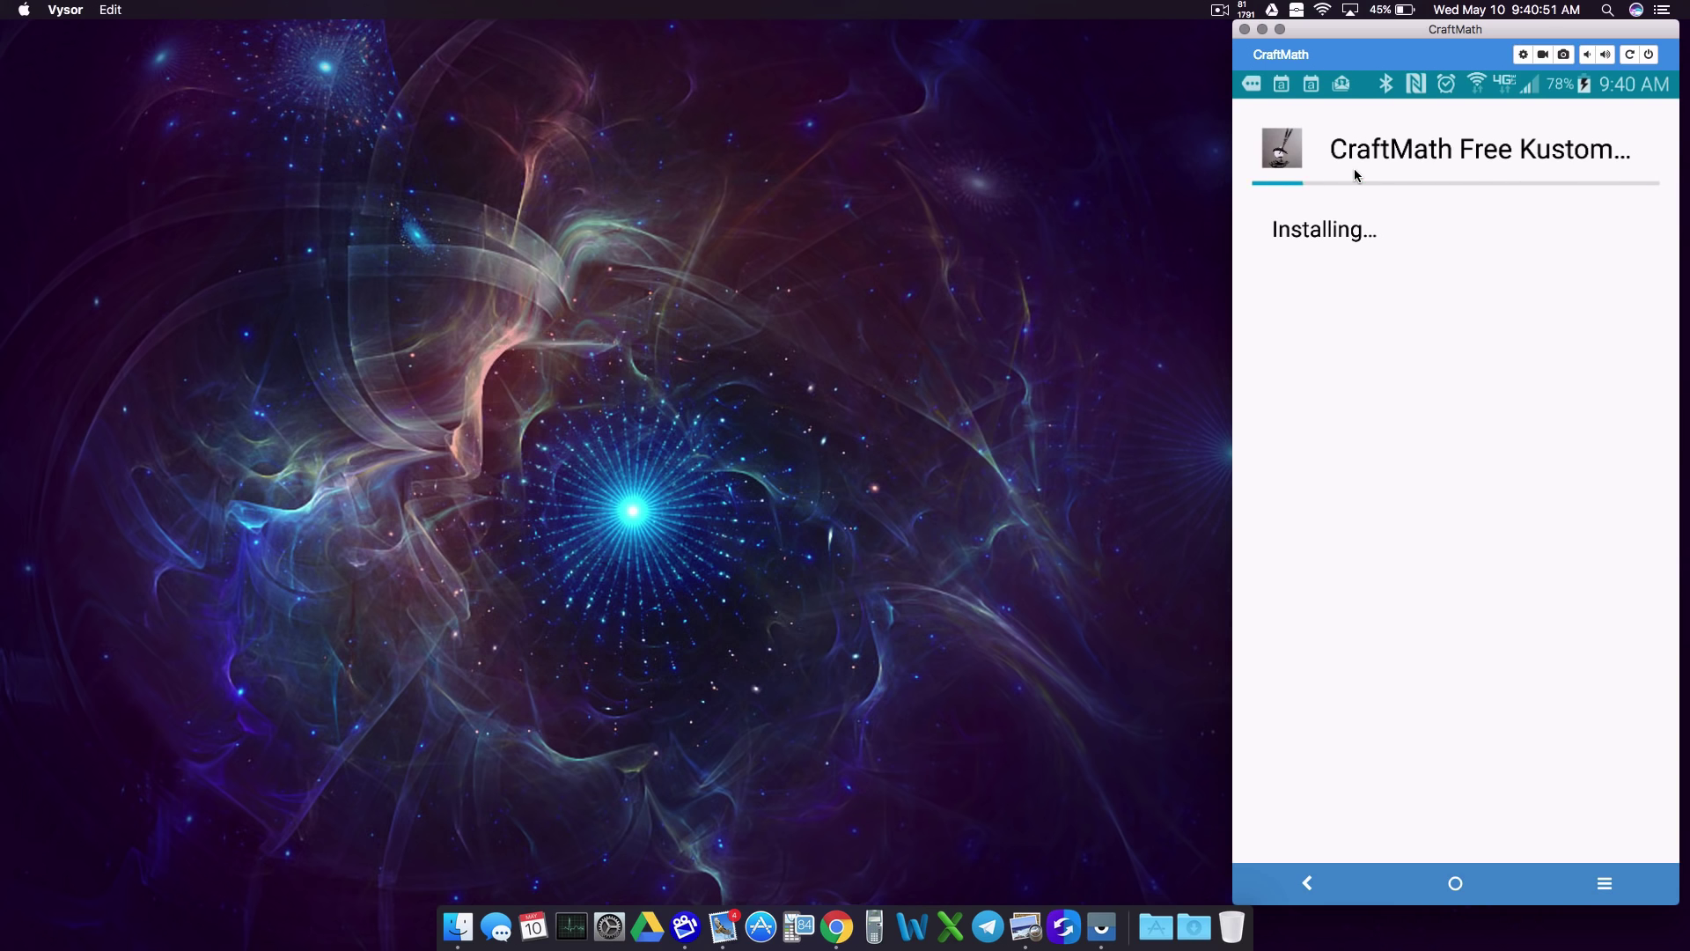
Step: Finish the installer, confirm the new craftmathfreekustomstuff keystore and apk in My Files, then go home
click(1379, 858)
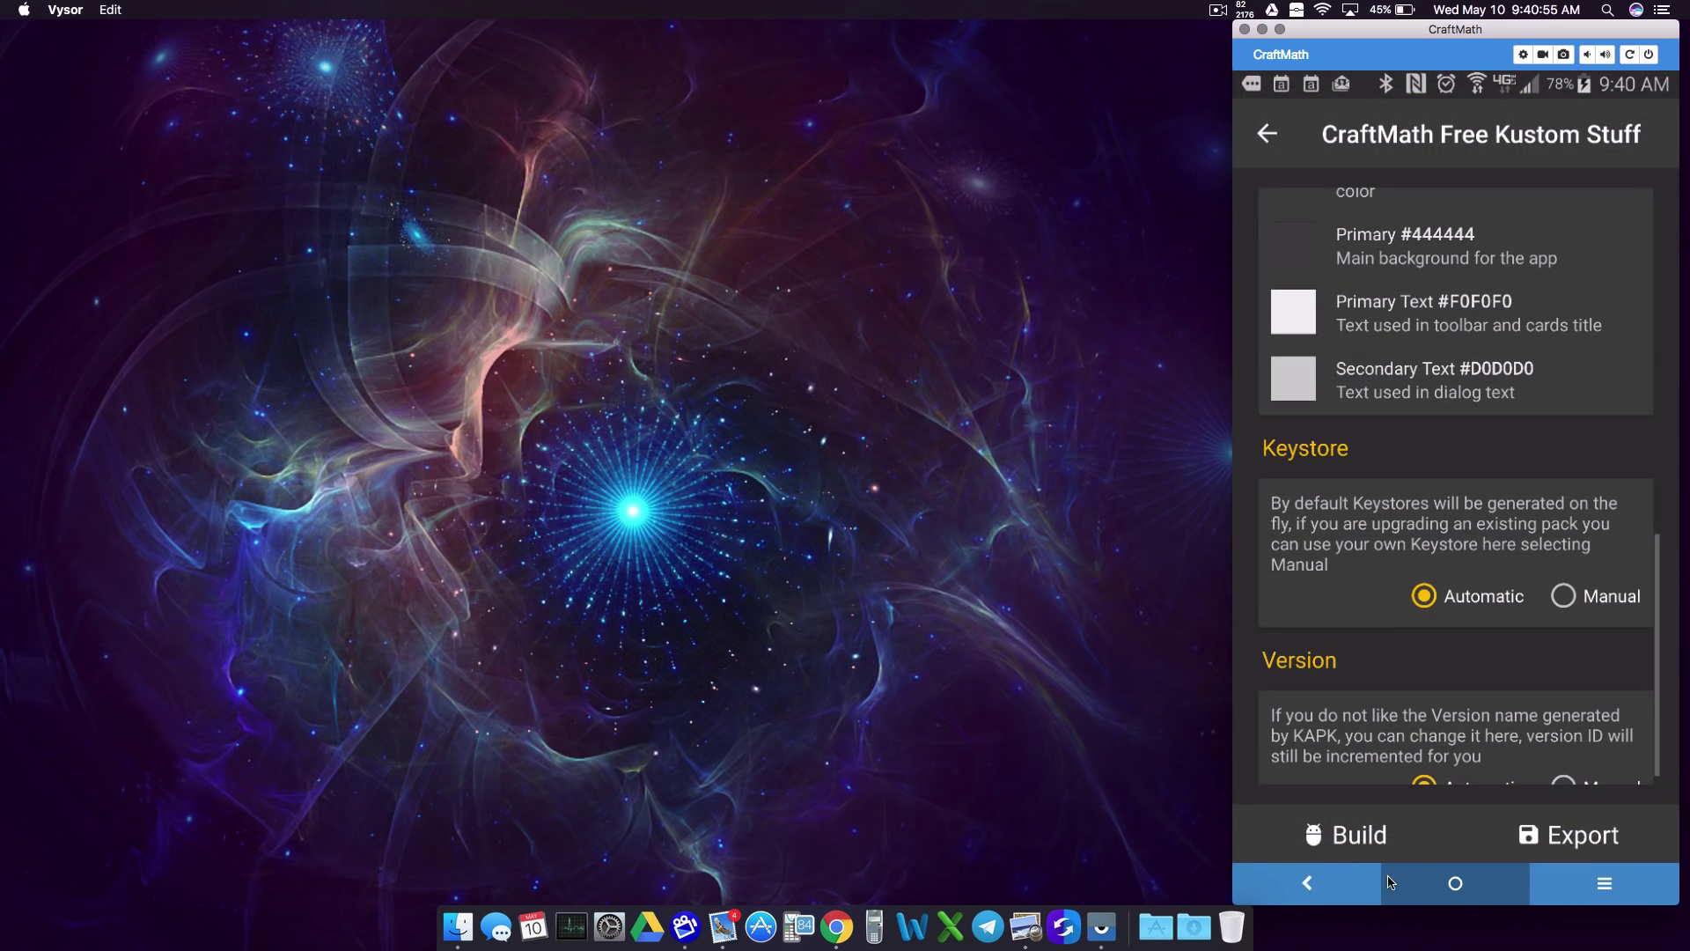
click(1591, 885)
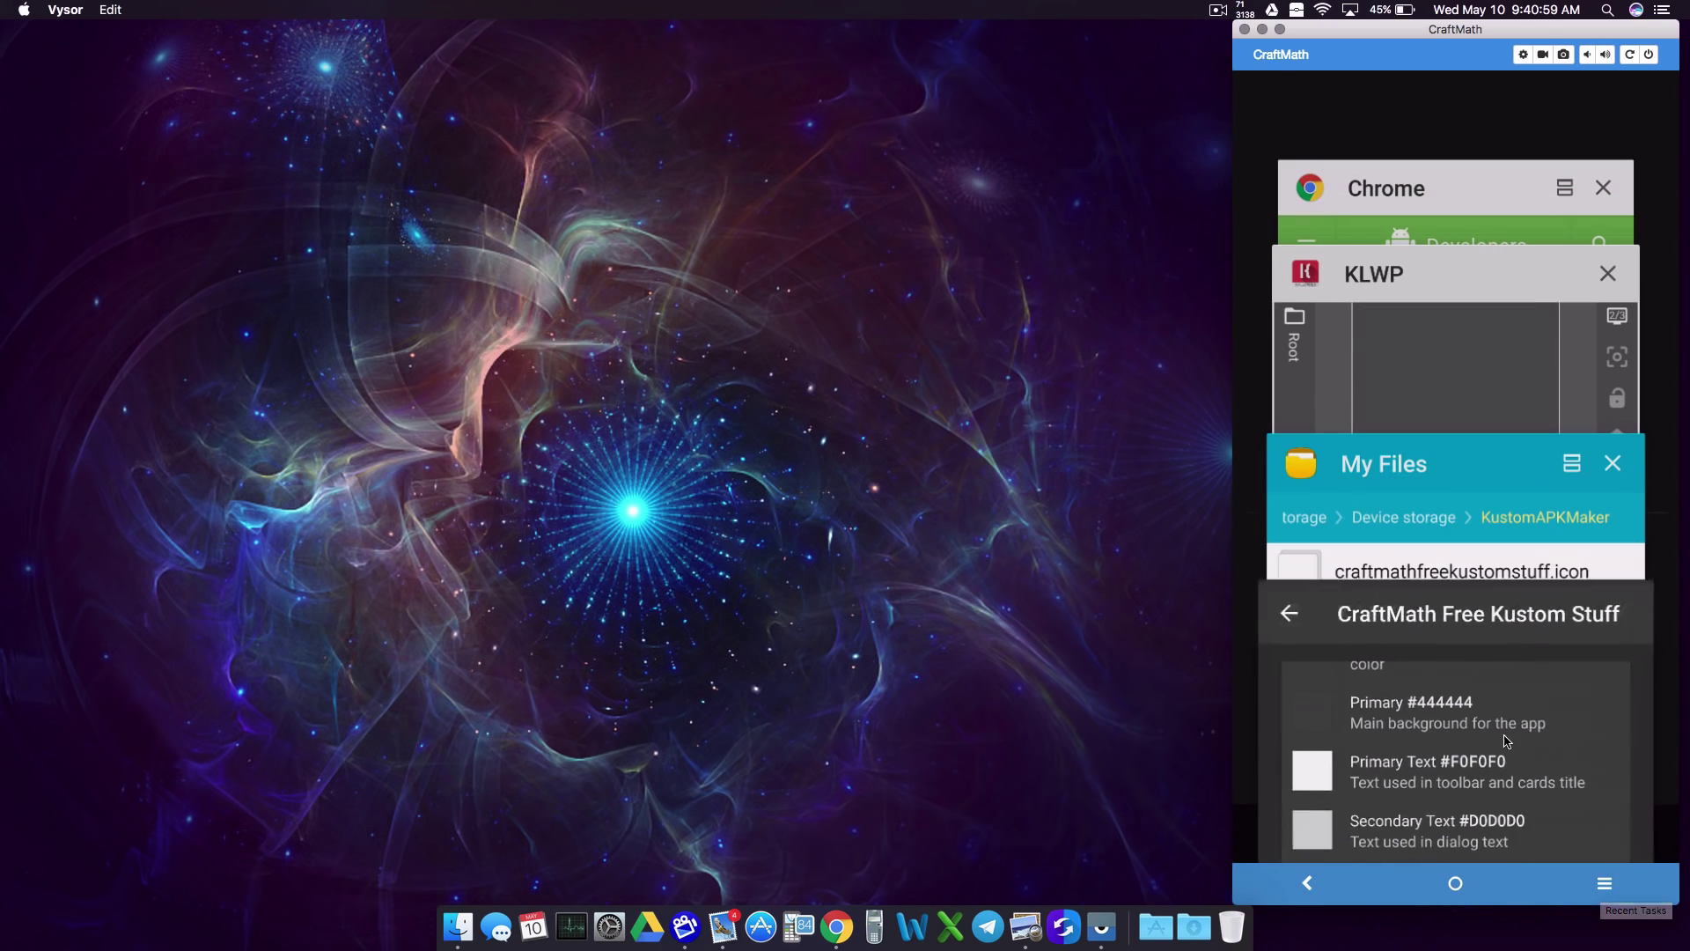
click(1420, 542)
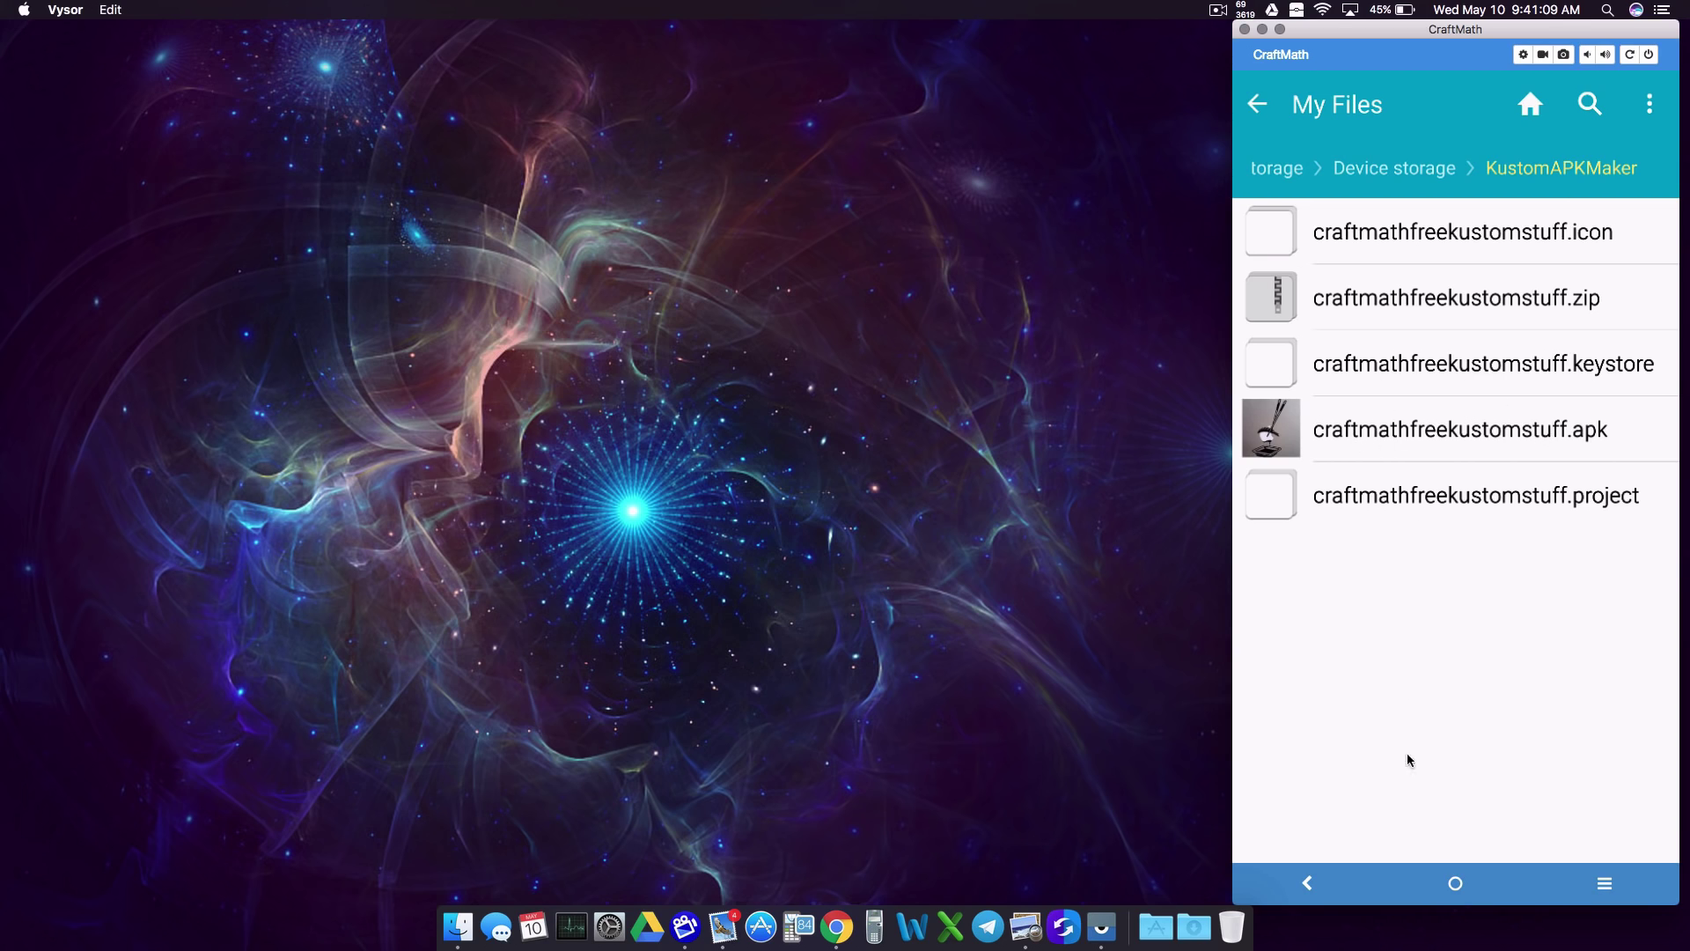
click(1454, 876)
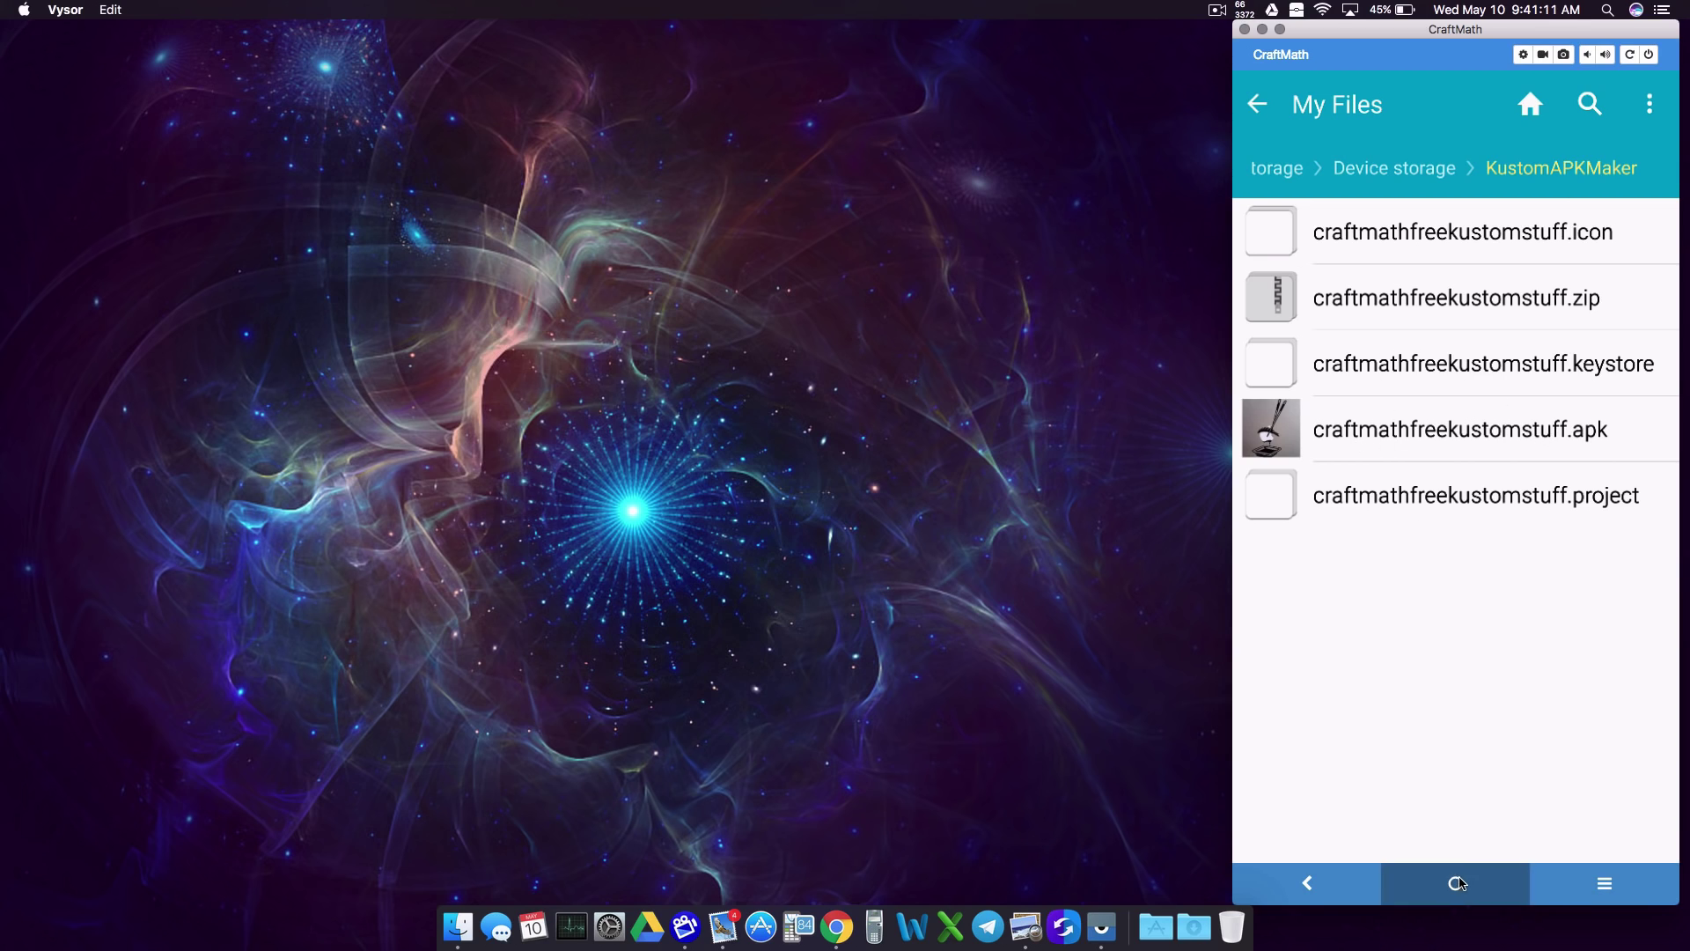
click(1549, 826)
click(1501, 679)
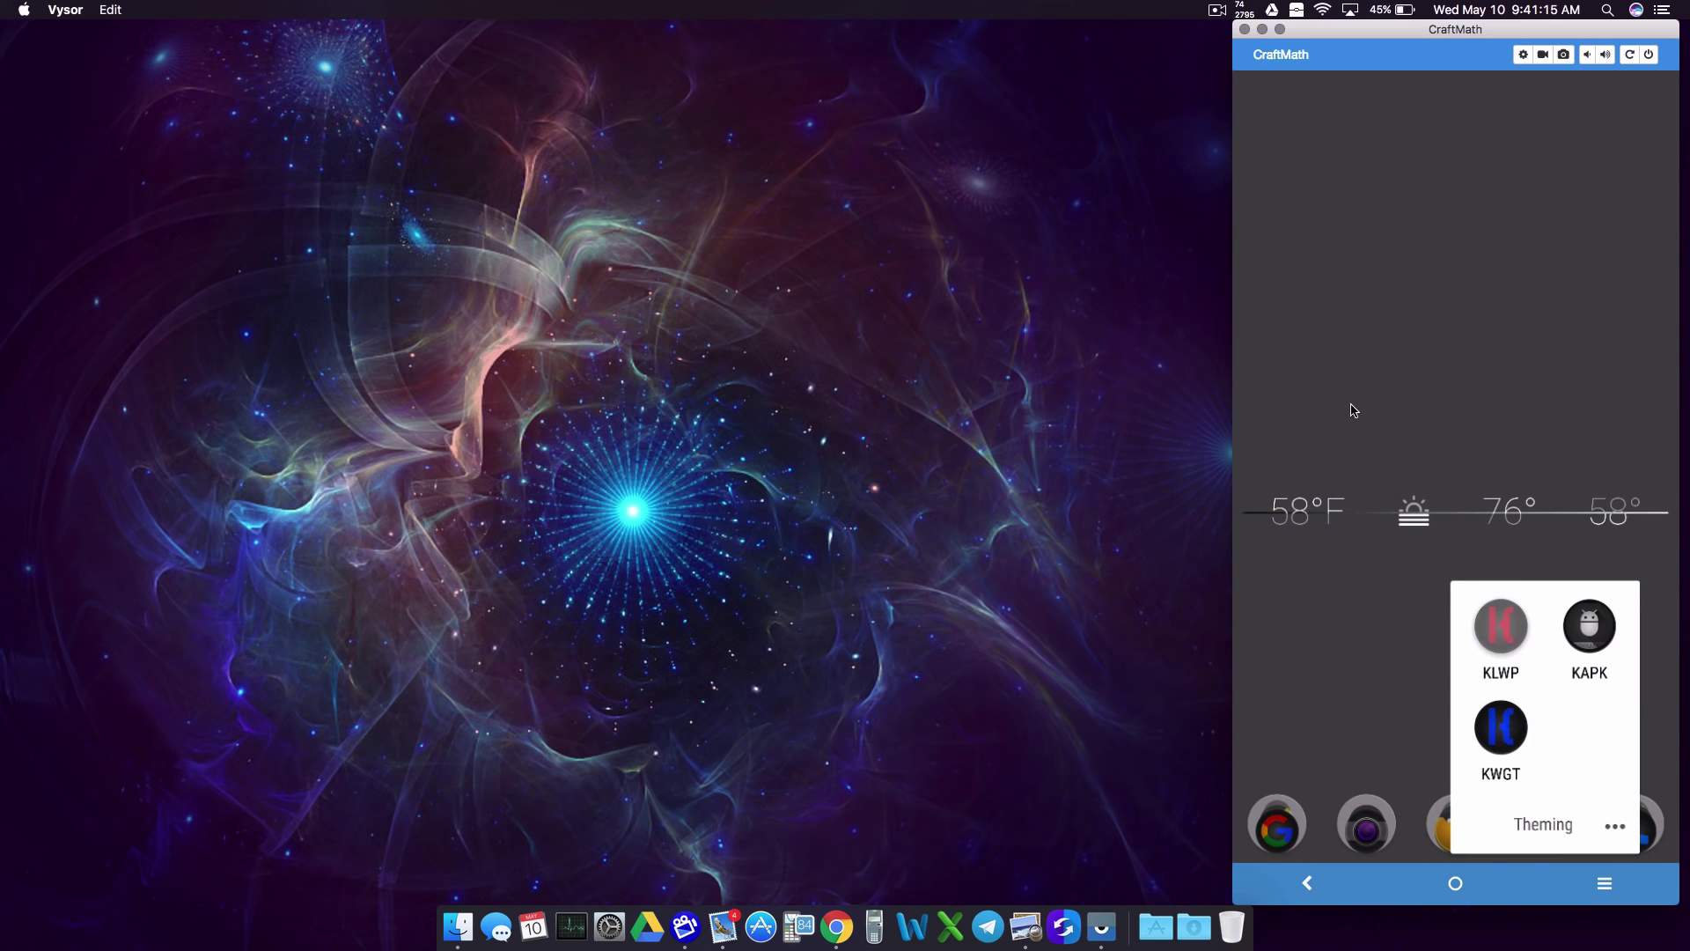
click(1272, 142)
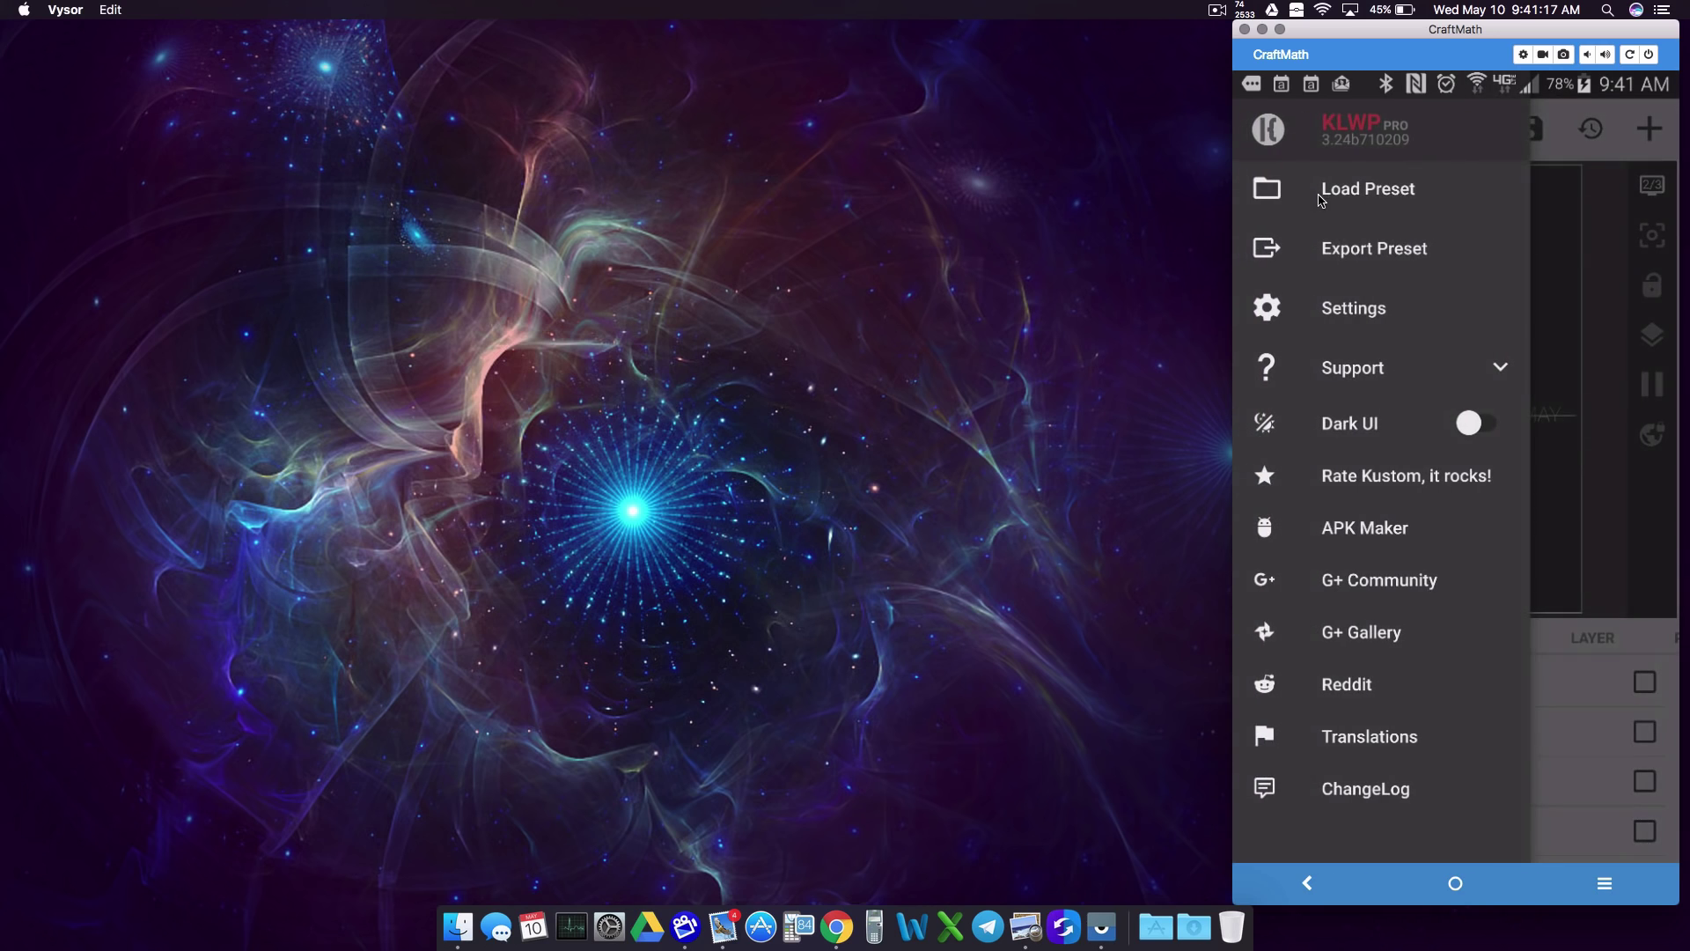
click(1422, 257)
click(1431, 191)
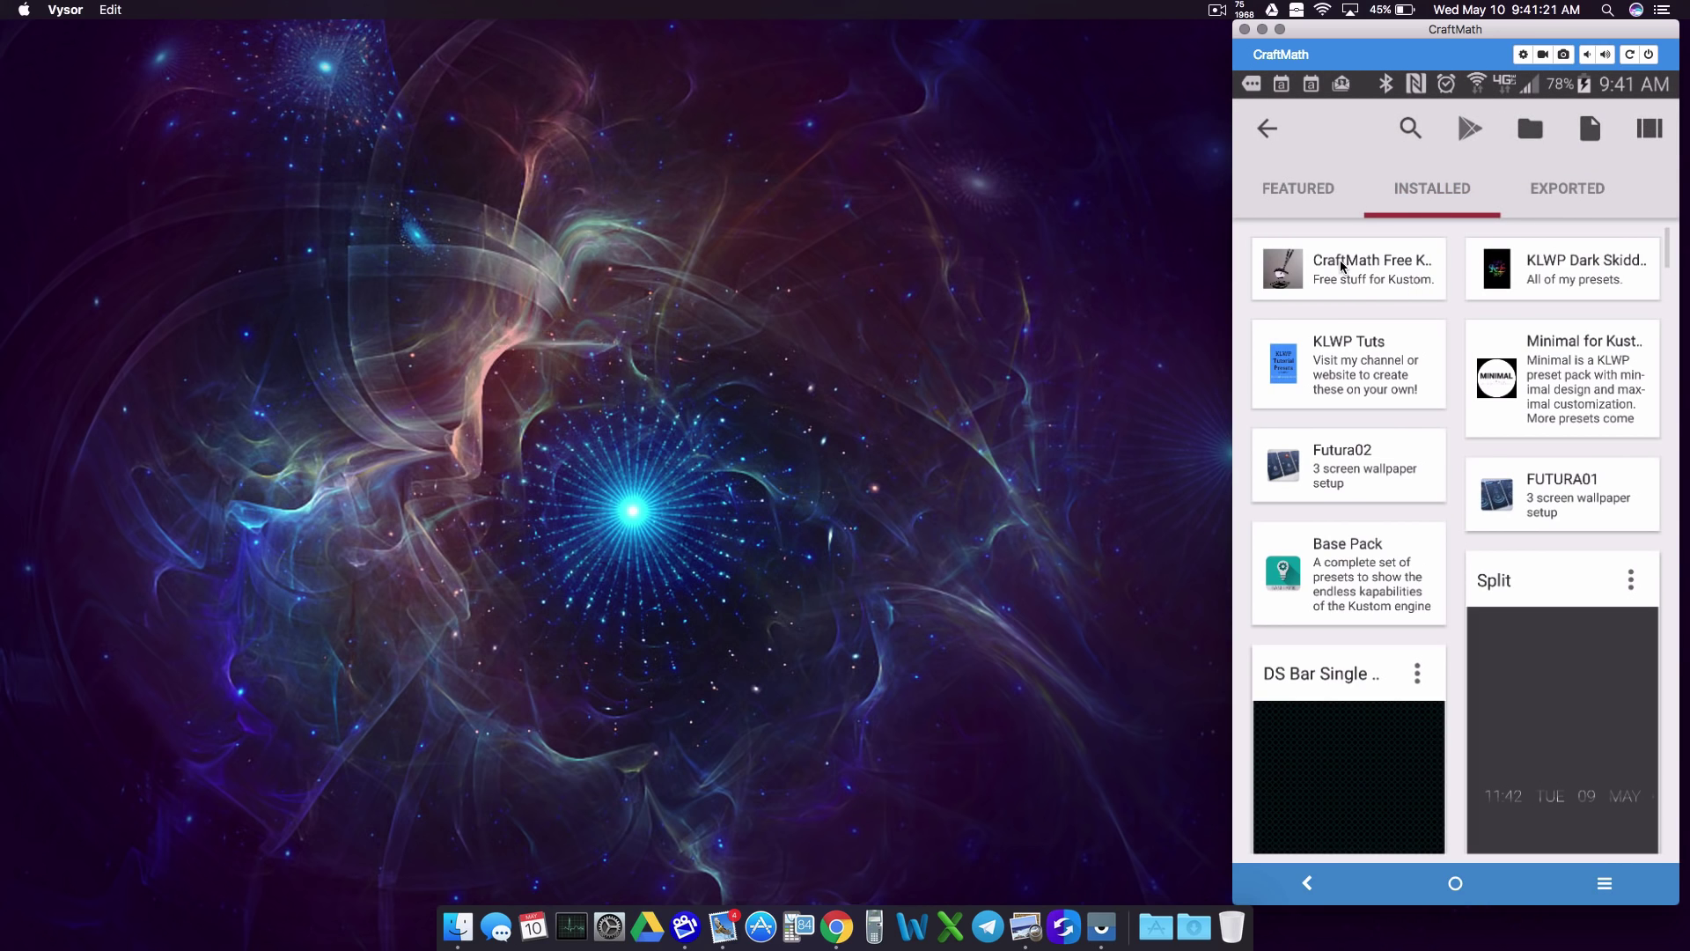
click(1344, 266)
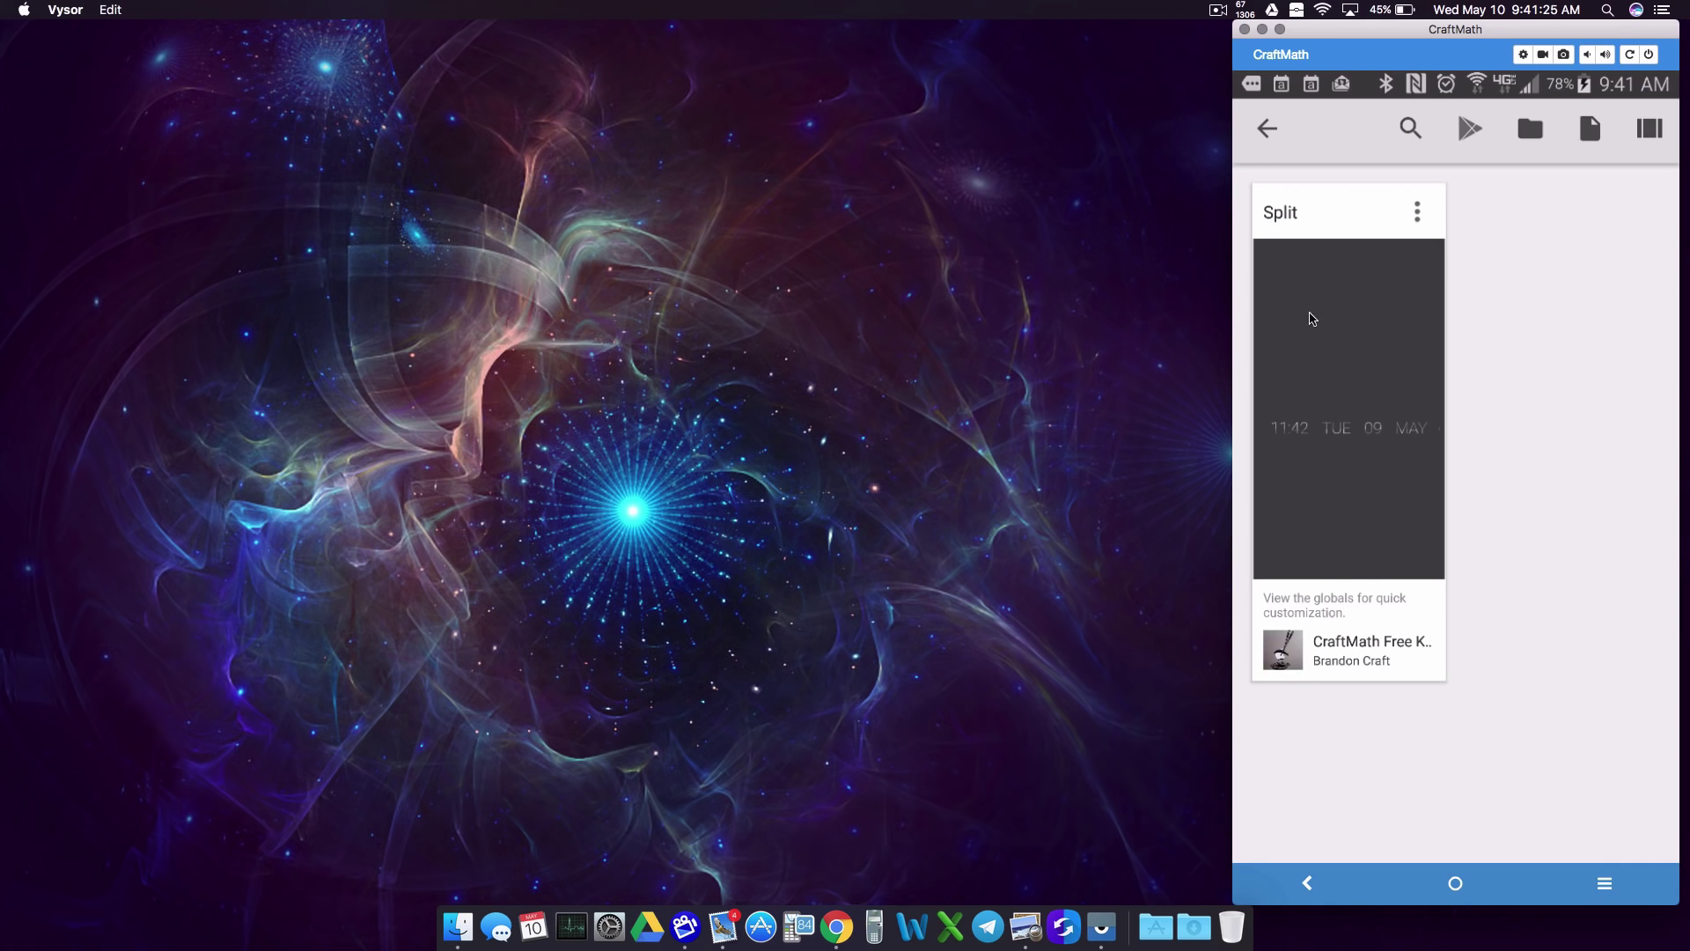
key(ctrl+Down)
click(1384, 347)
click(1268, 130)
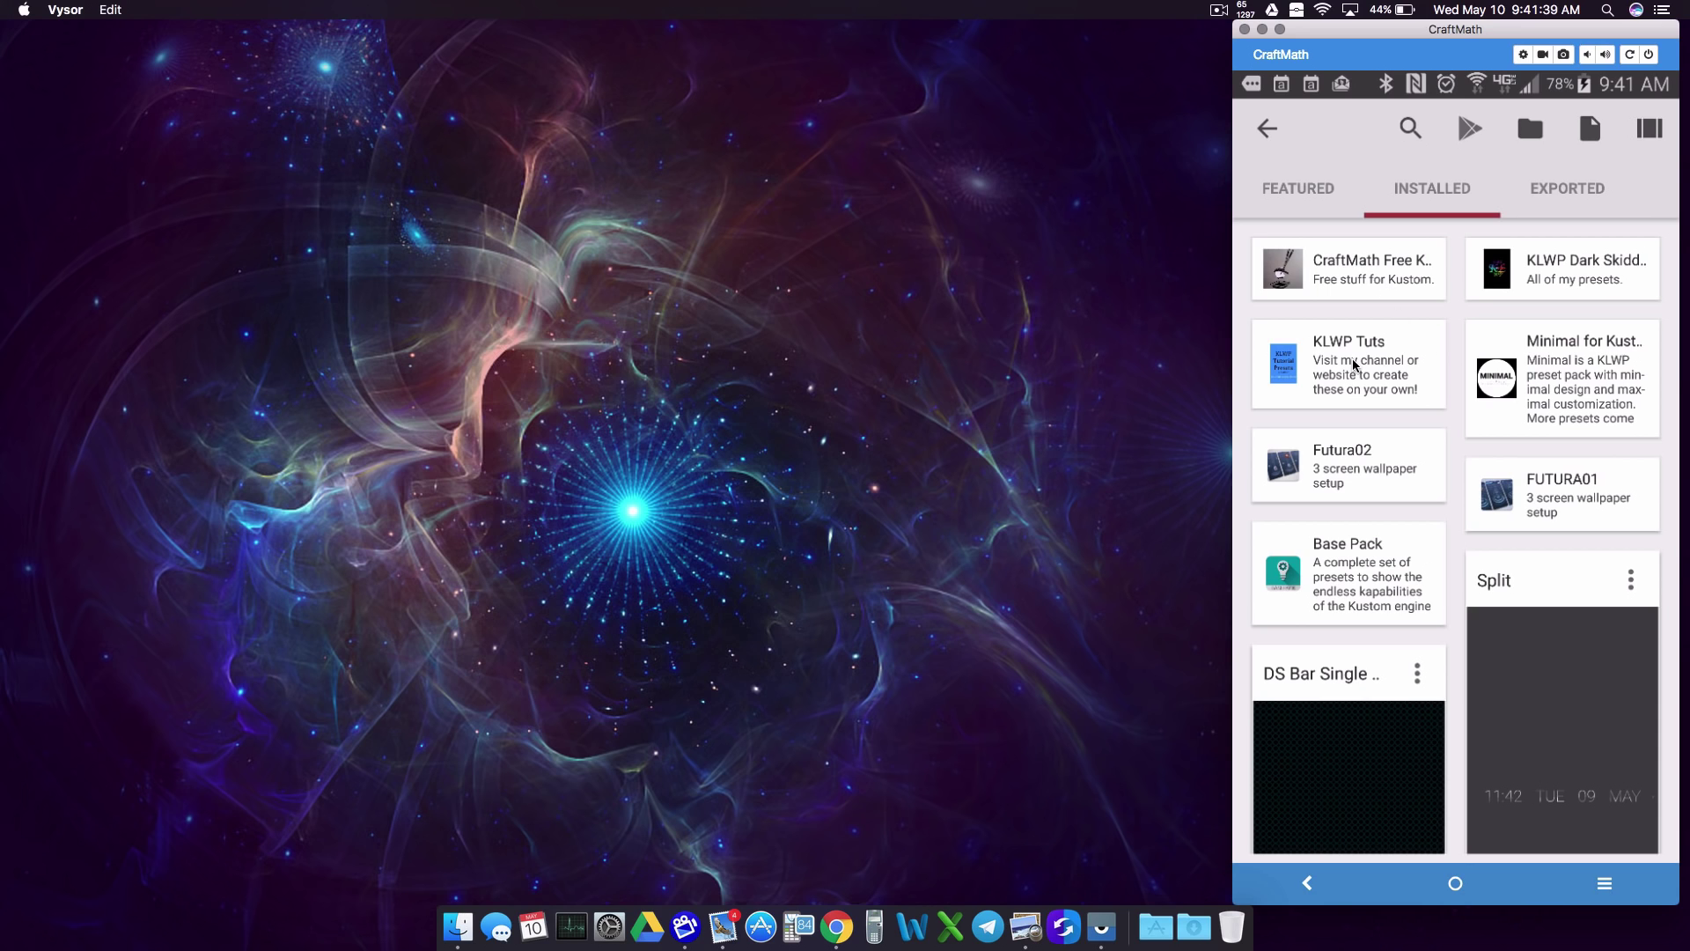
Step: Uninstall the CraftMath Free Kustom Stuff app from the launcher's app drawer
click(1528, 749)
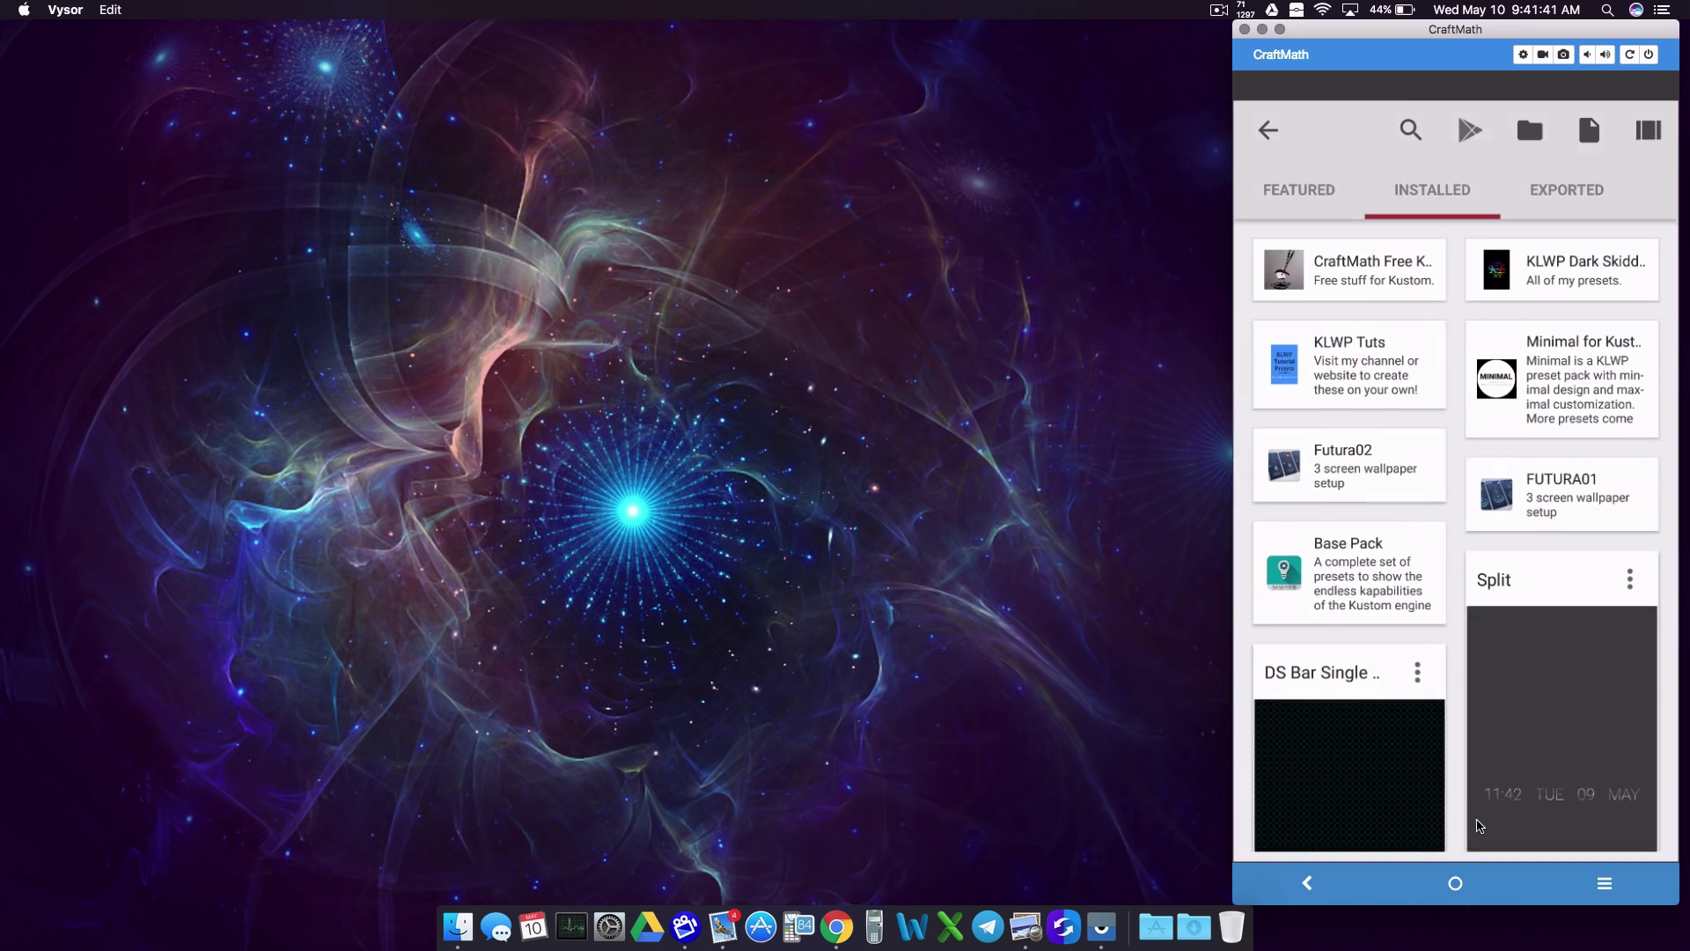
drag(1471, 803, 1396, 332)
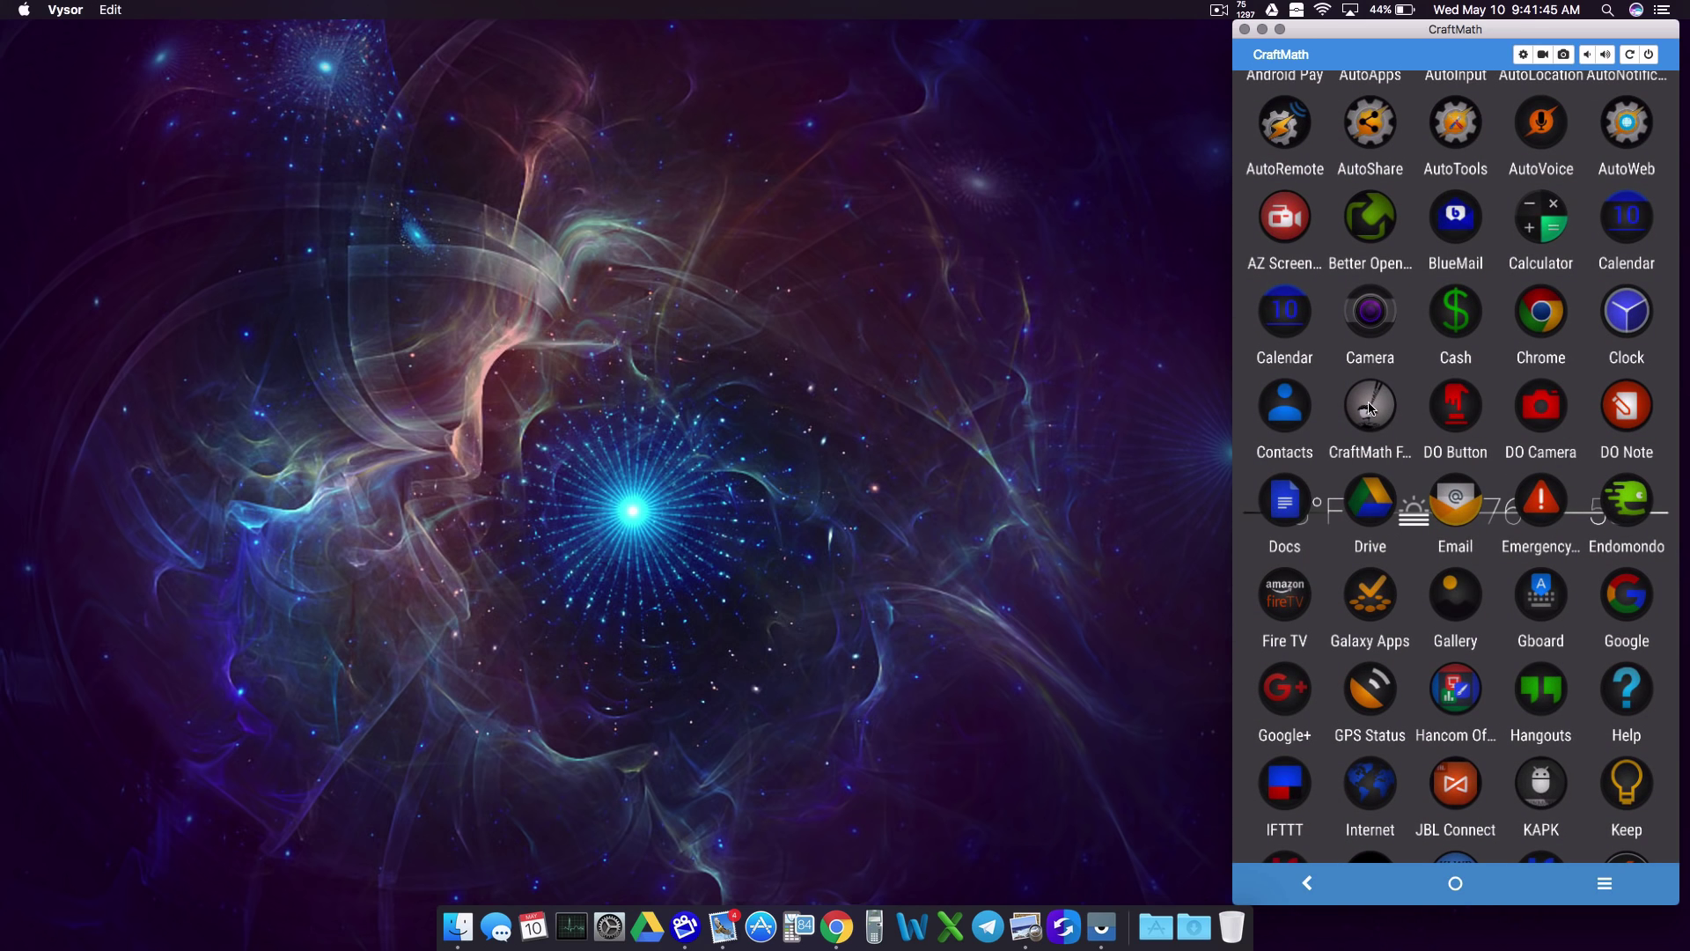
drag(1369, 409, 1458, 381)
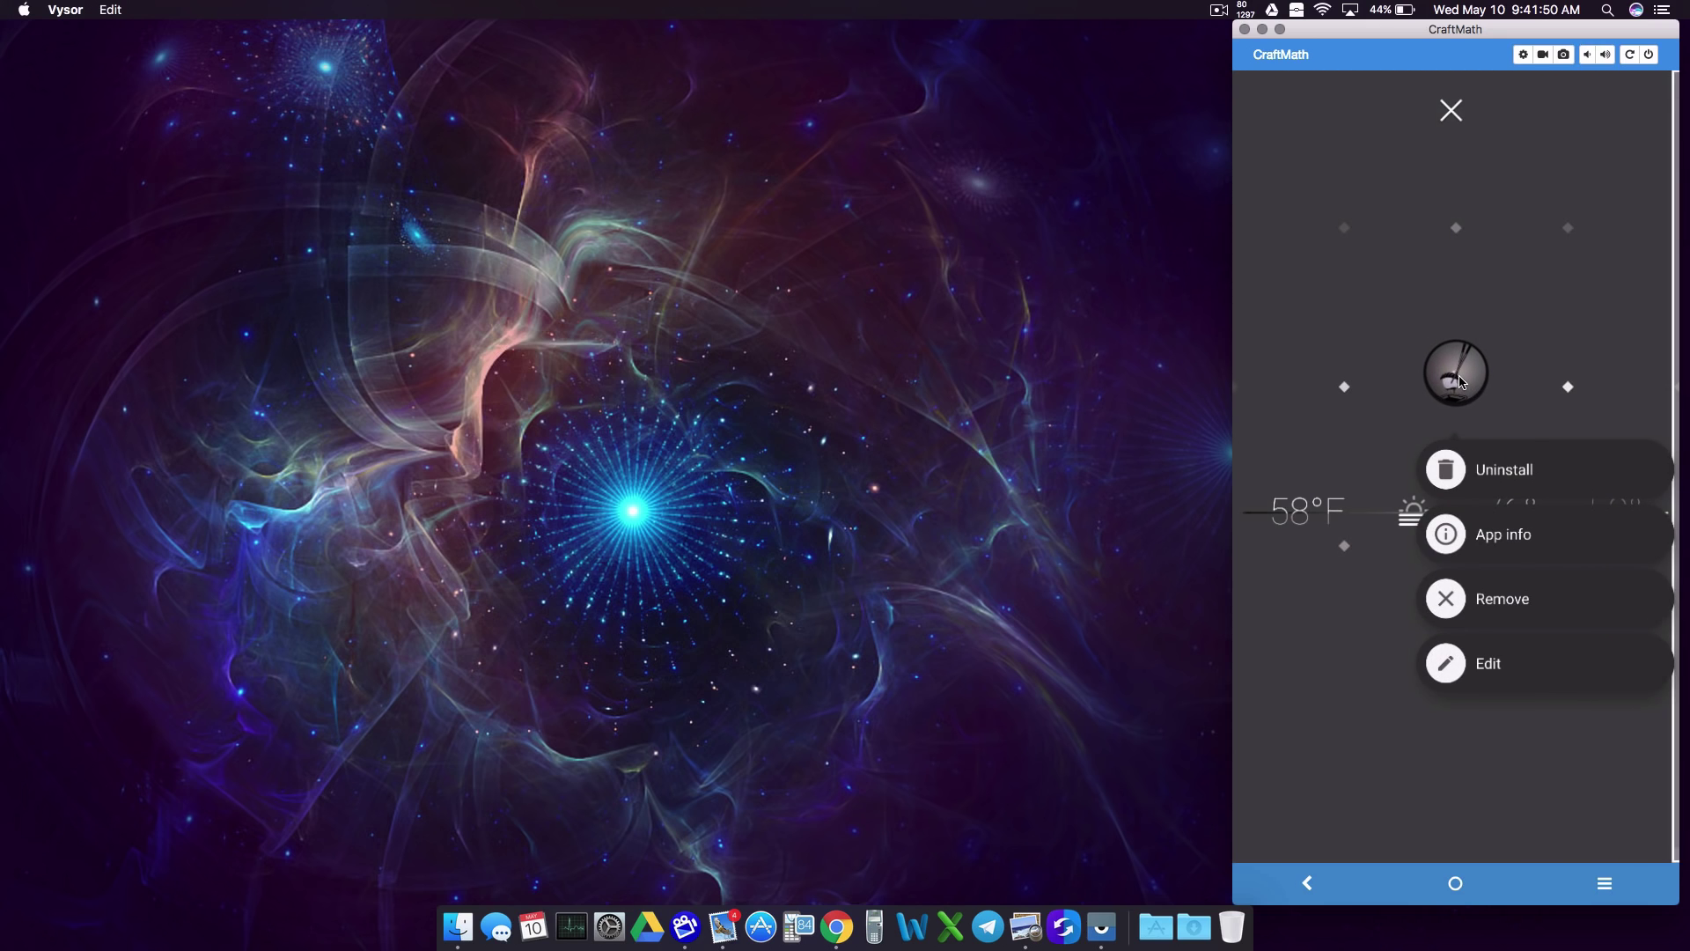
click(1489, 471)
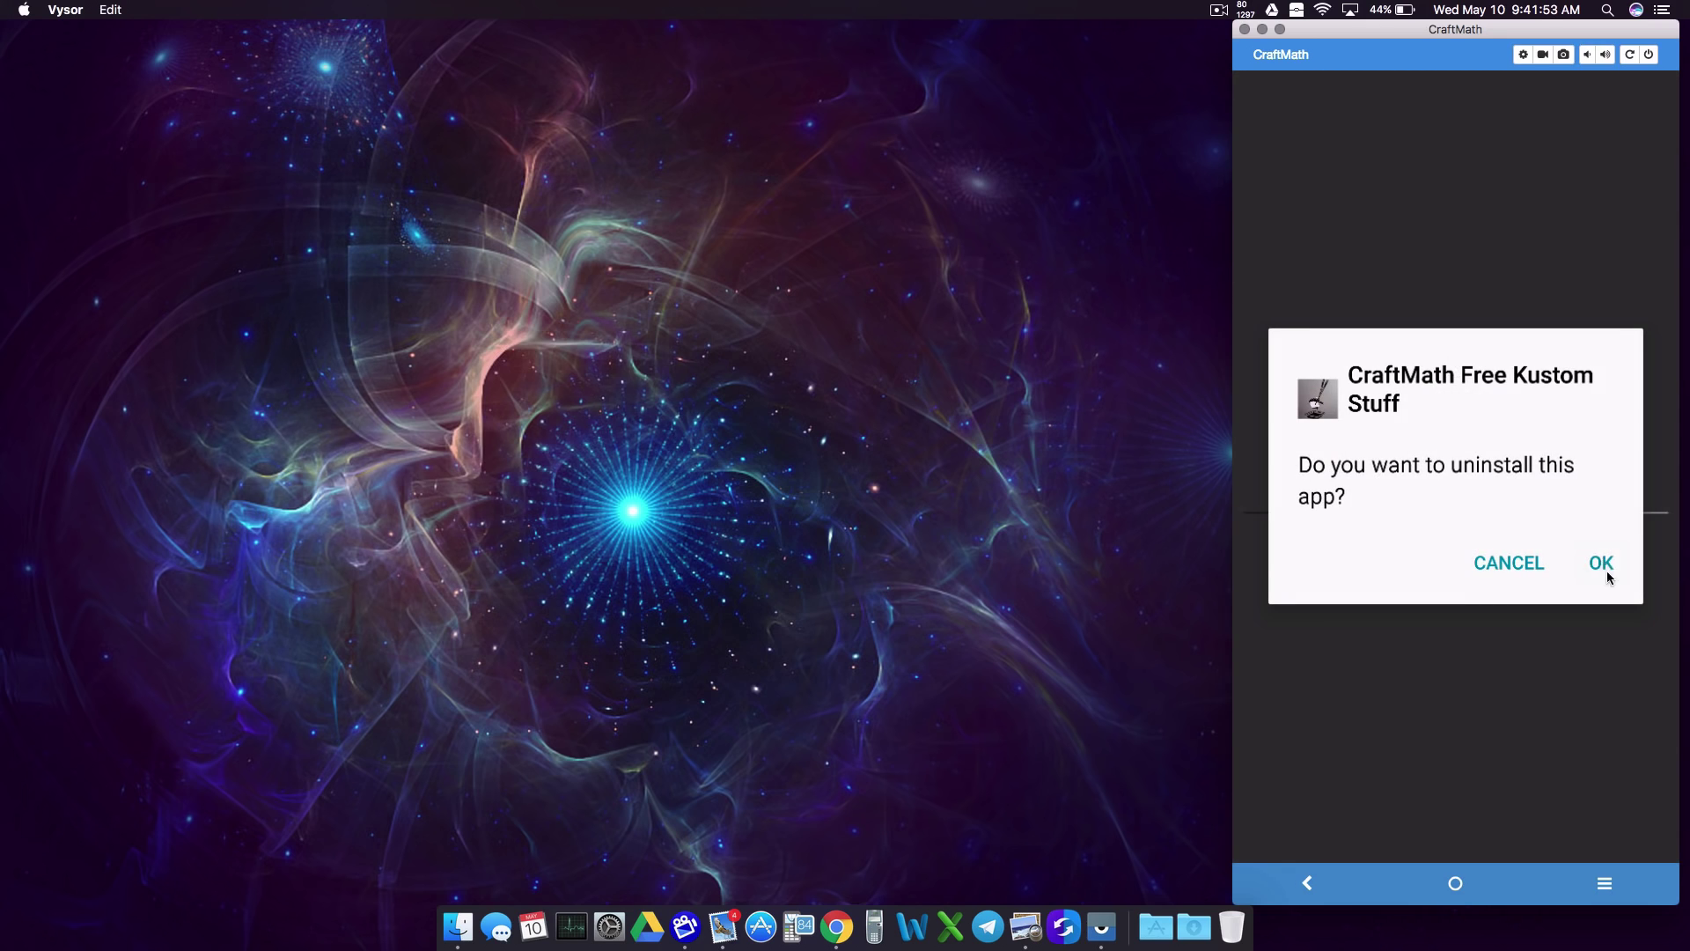
click(1606, 570)
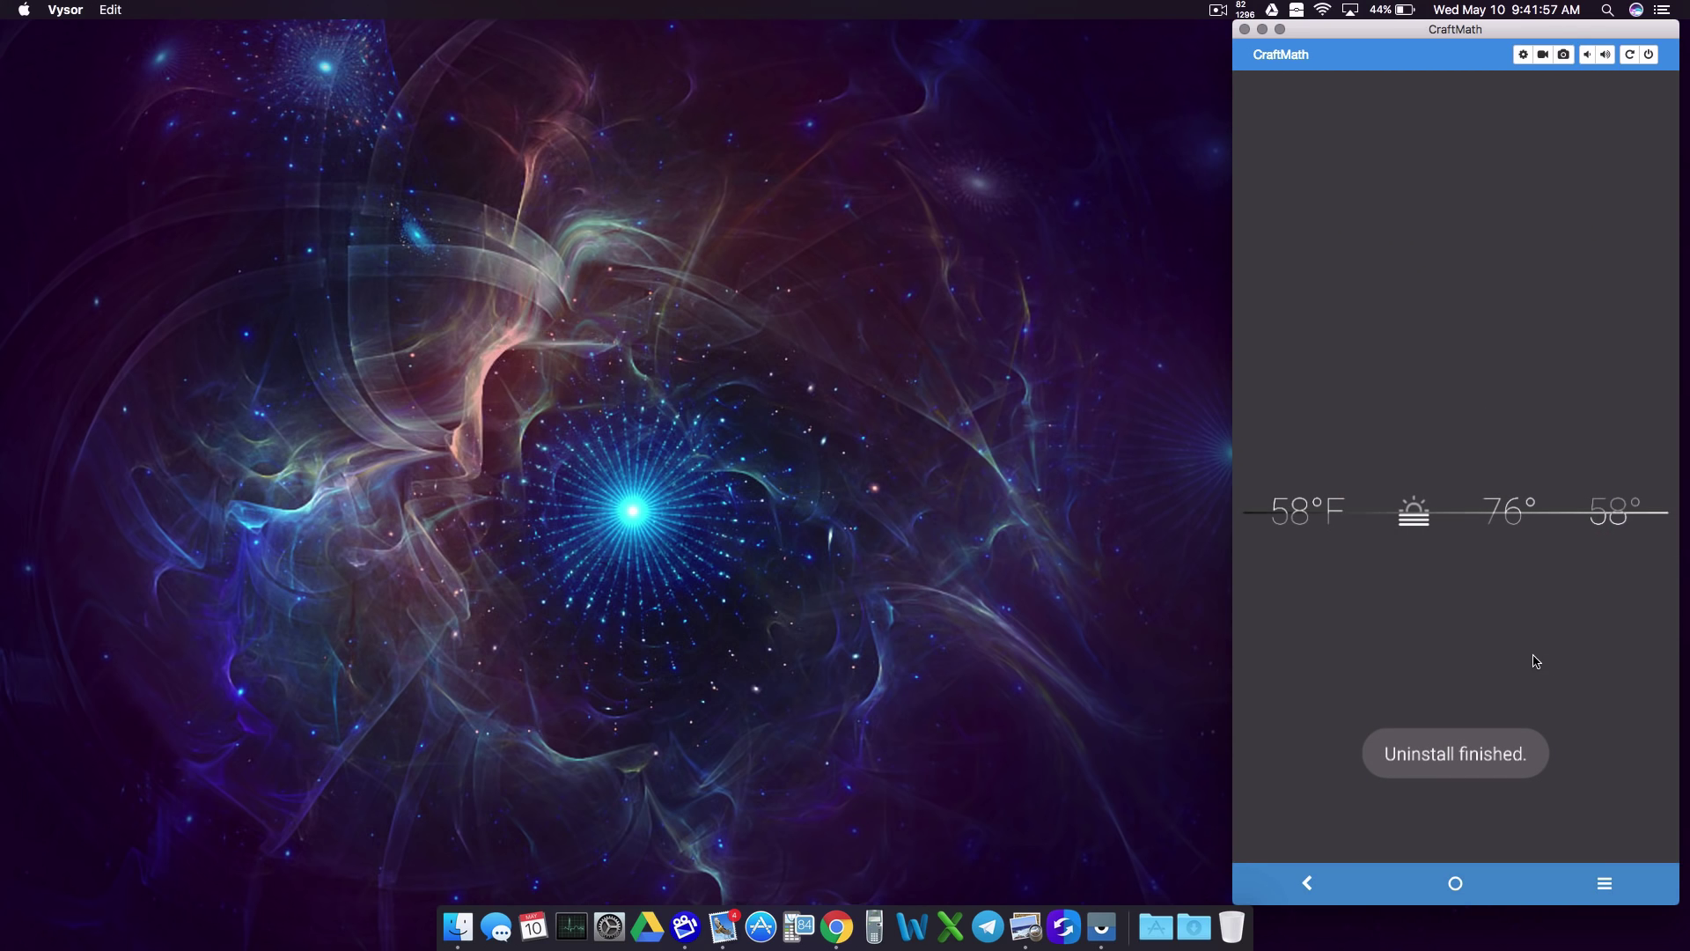
Step: Launch Kustom APK Maker from the Theming folder and open its Publish on Play Store guide
click(1554, 826)
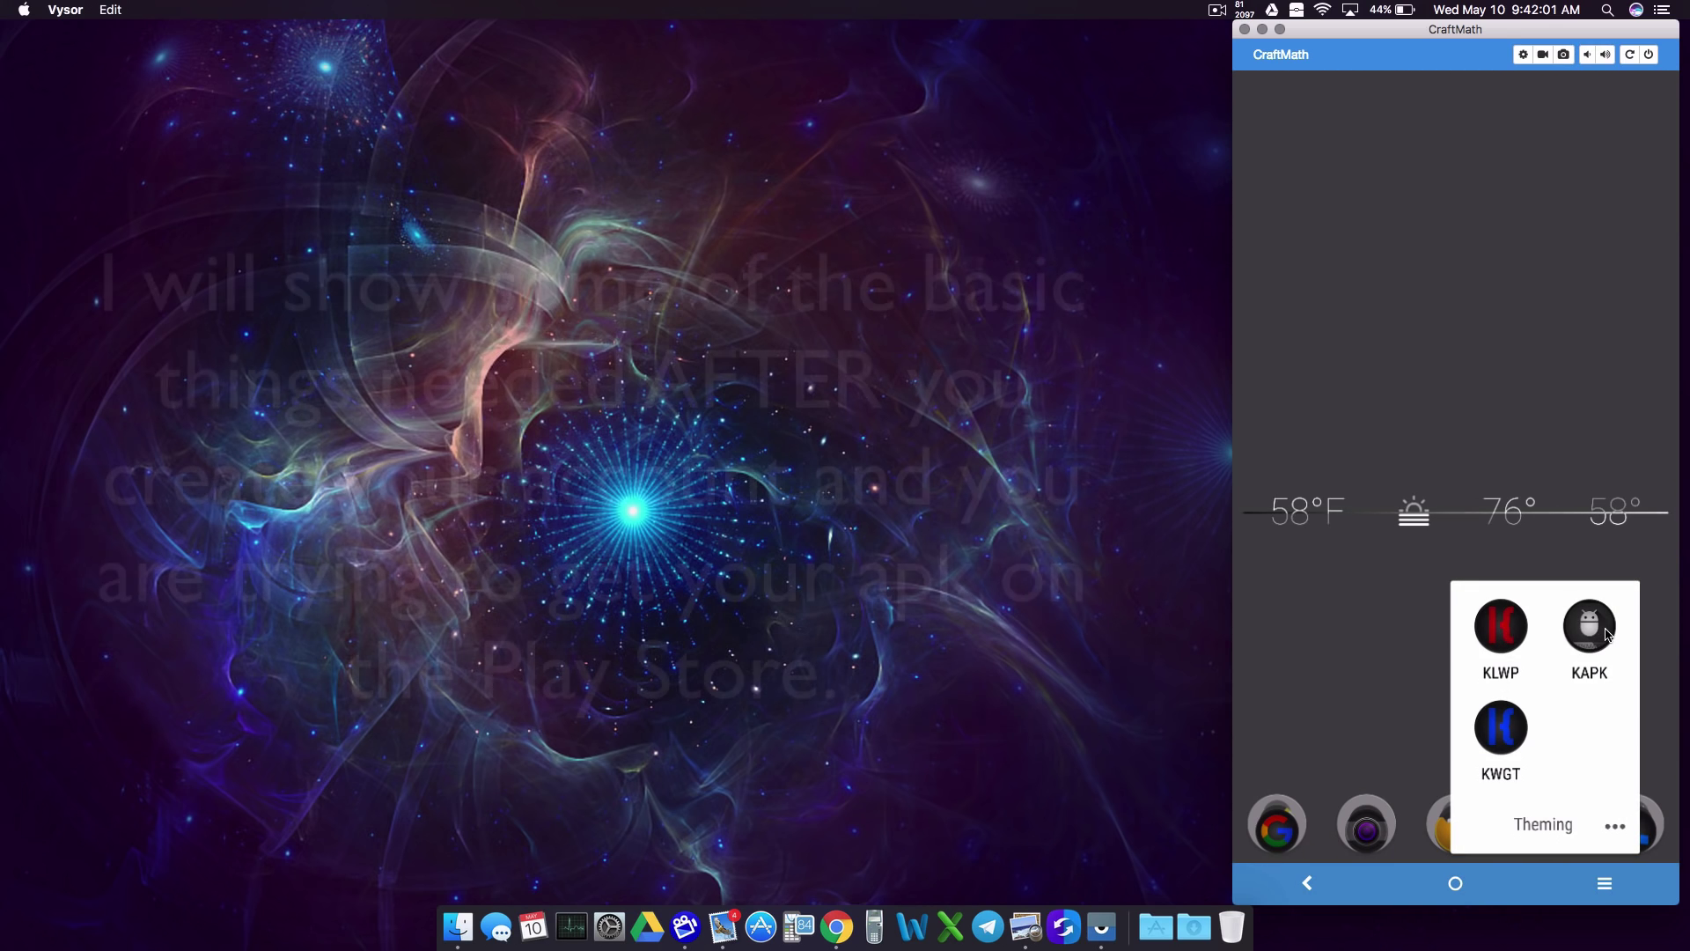
click(1589, 626)
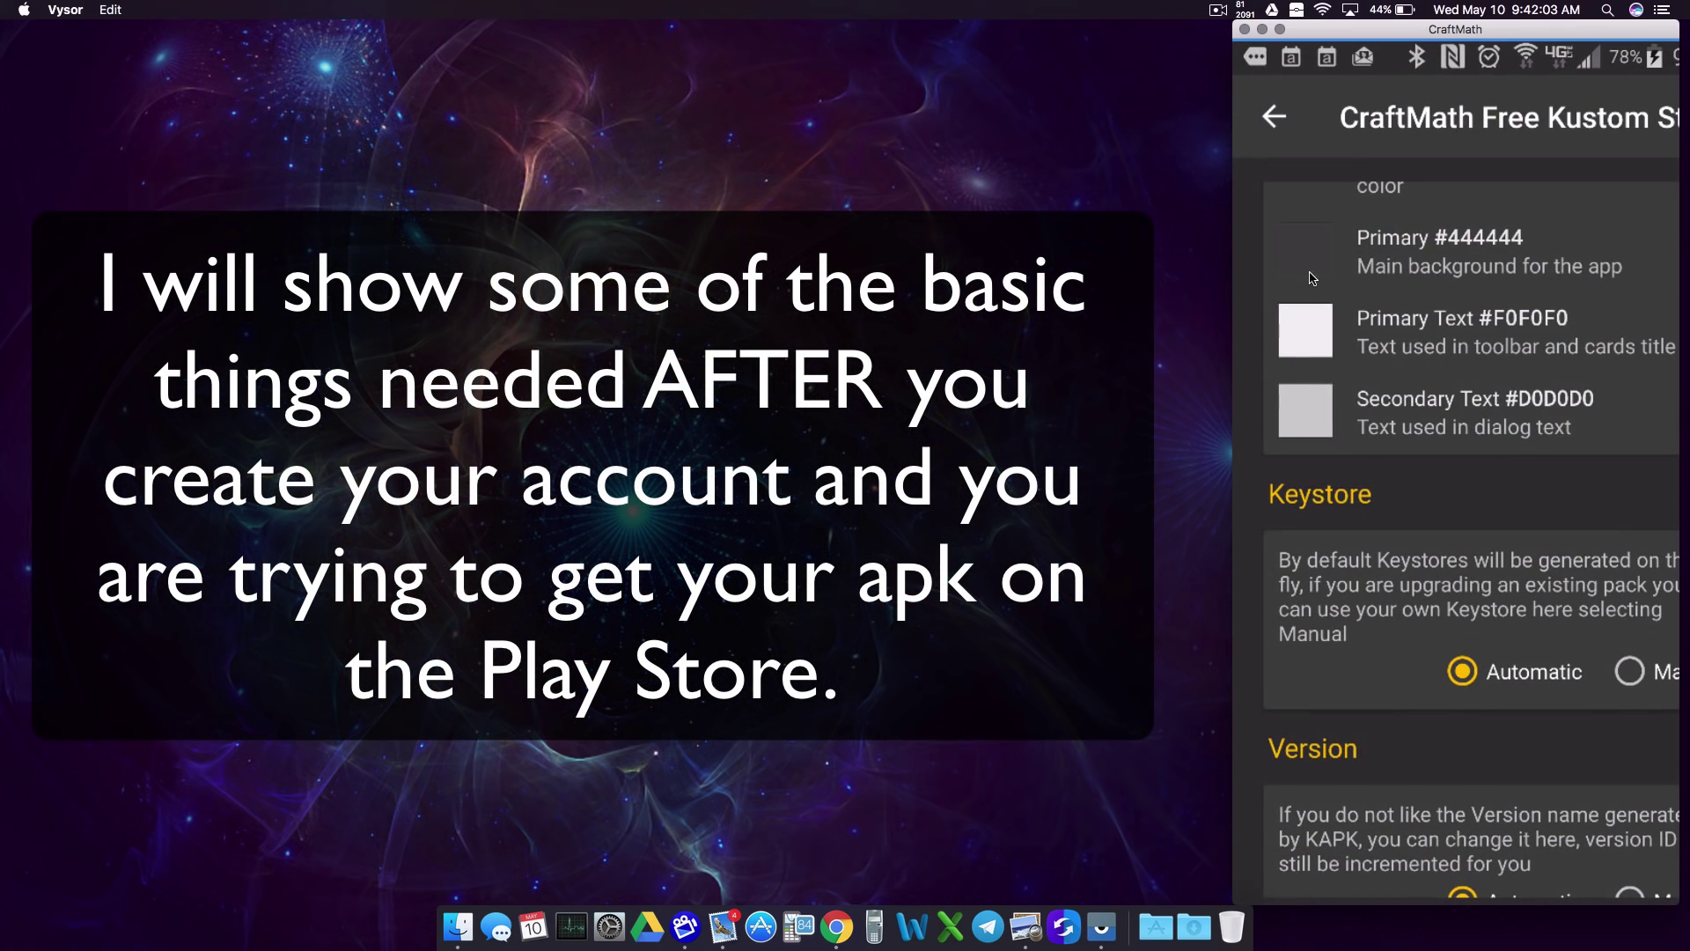
click(1265, 134)
click(1266, 135)
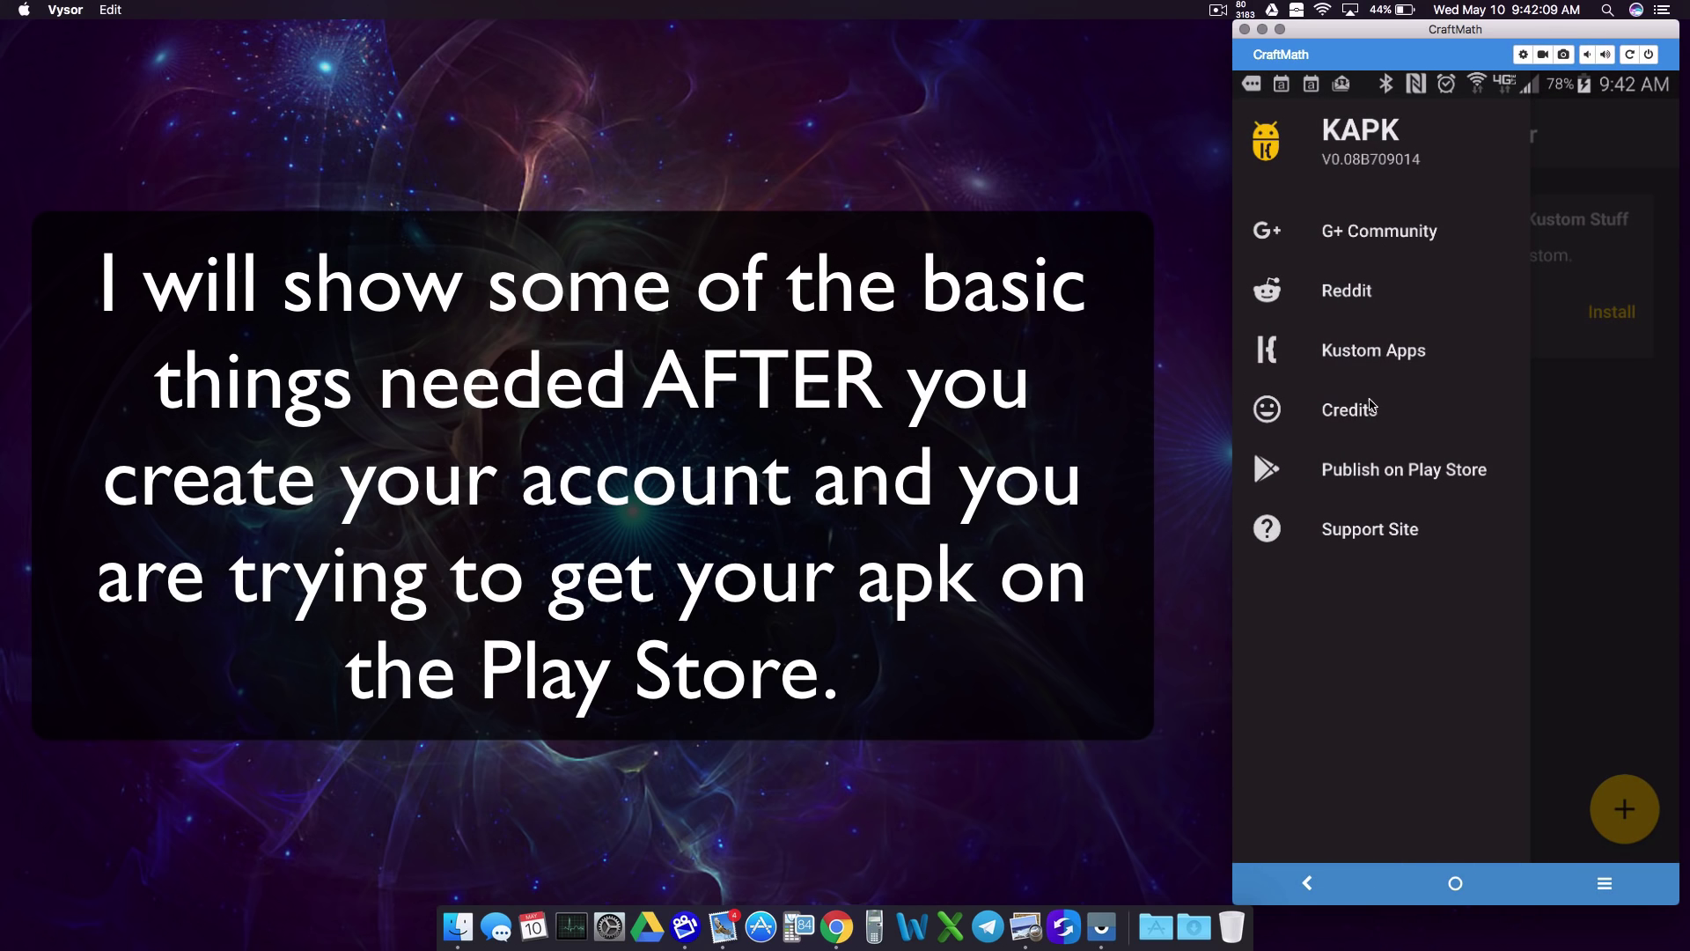
click(1351, 485)
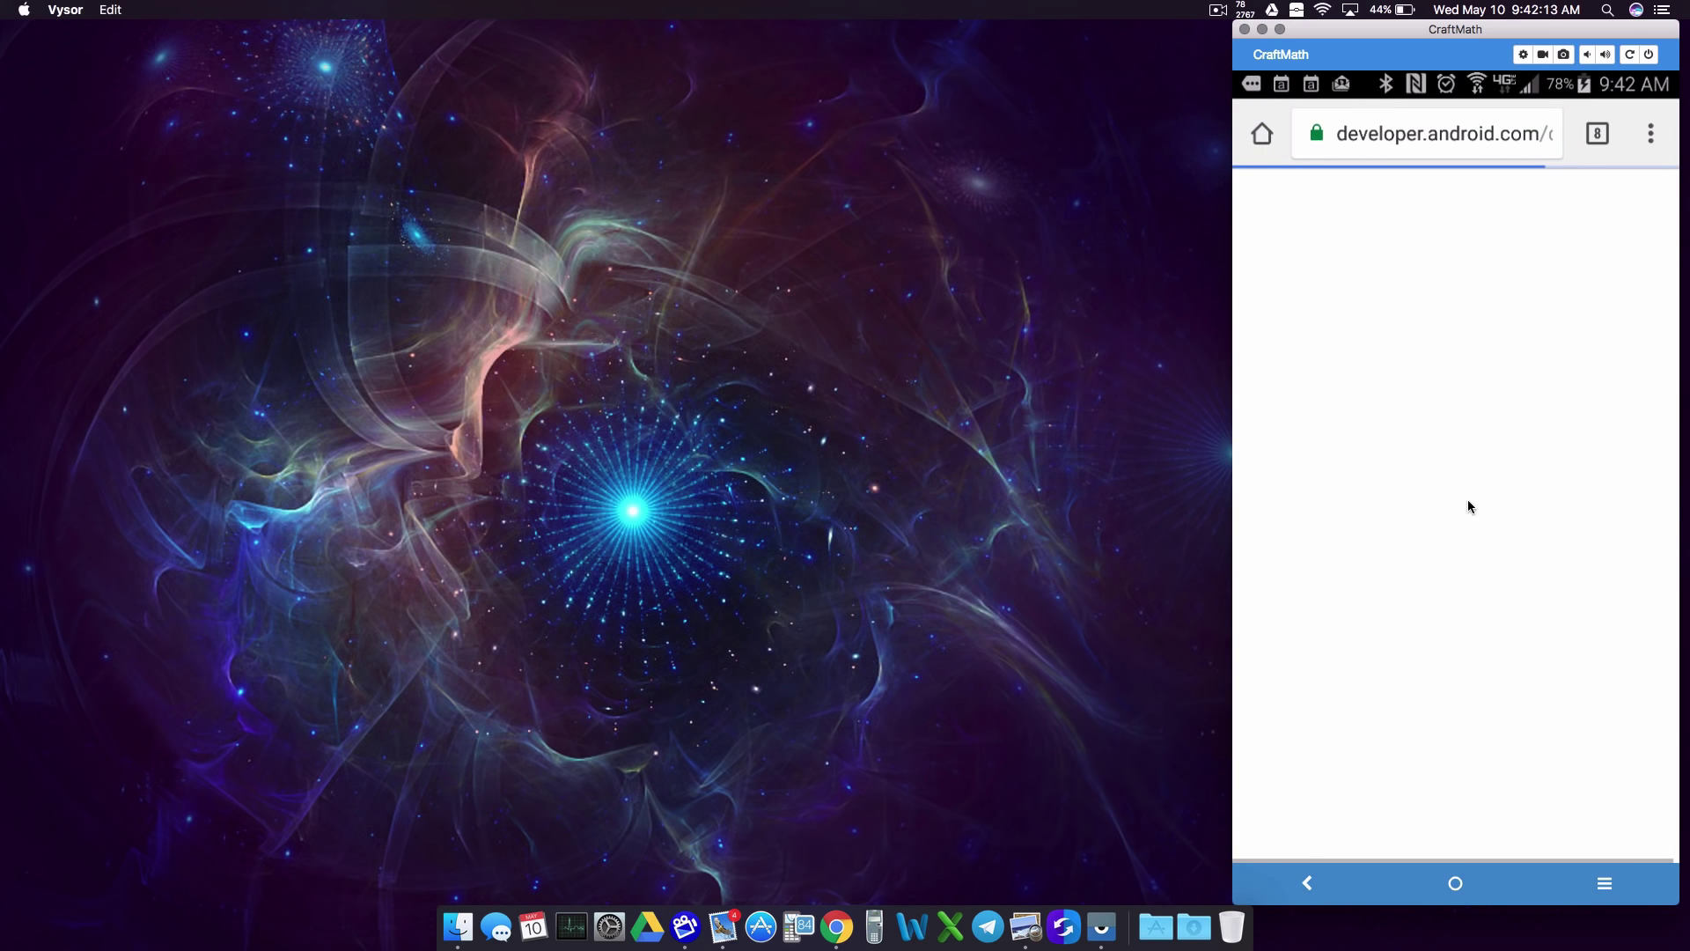
Step: Scroll through the developer.android.com launch checklist page in the phone's browser
scroll(1411, 483, down, 10)
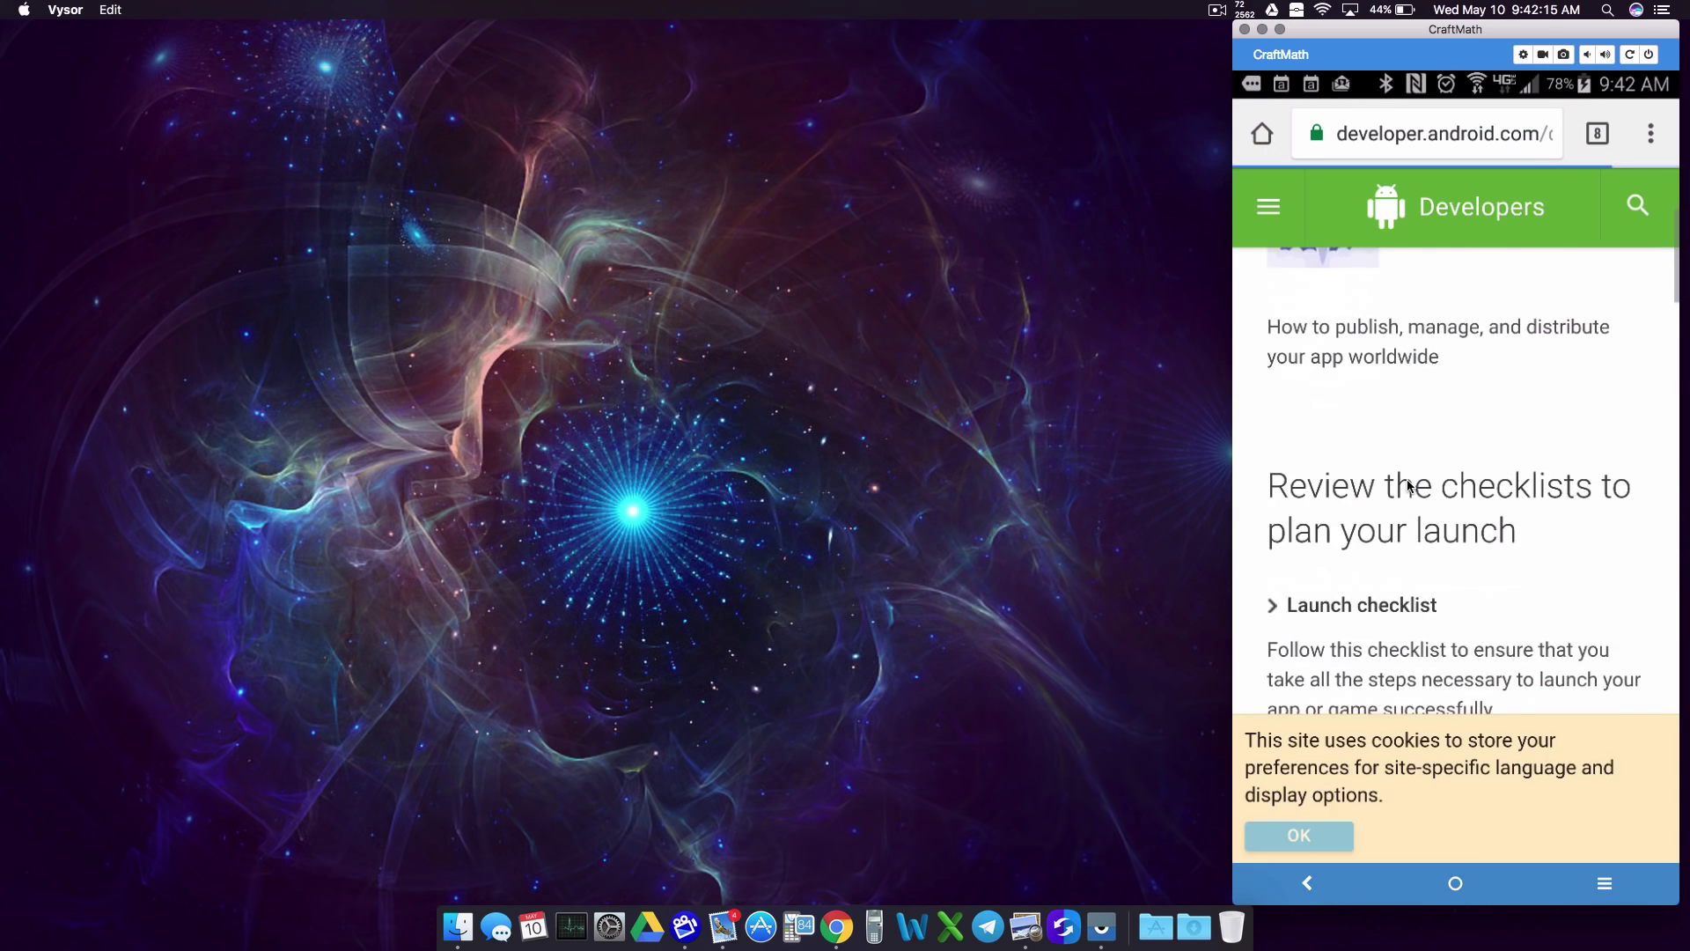
scroll(1407, 486, down, 15)
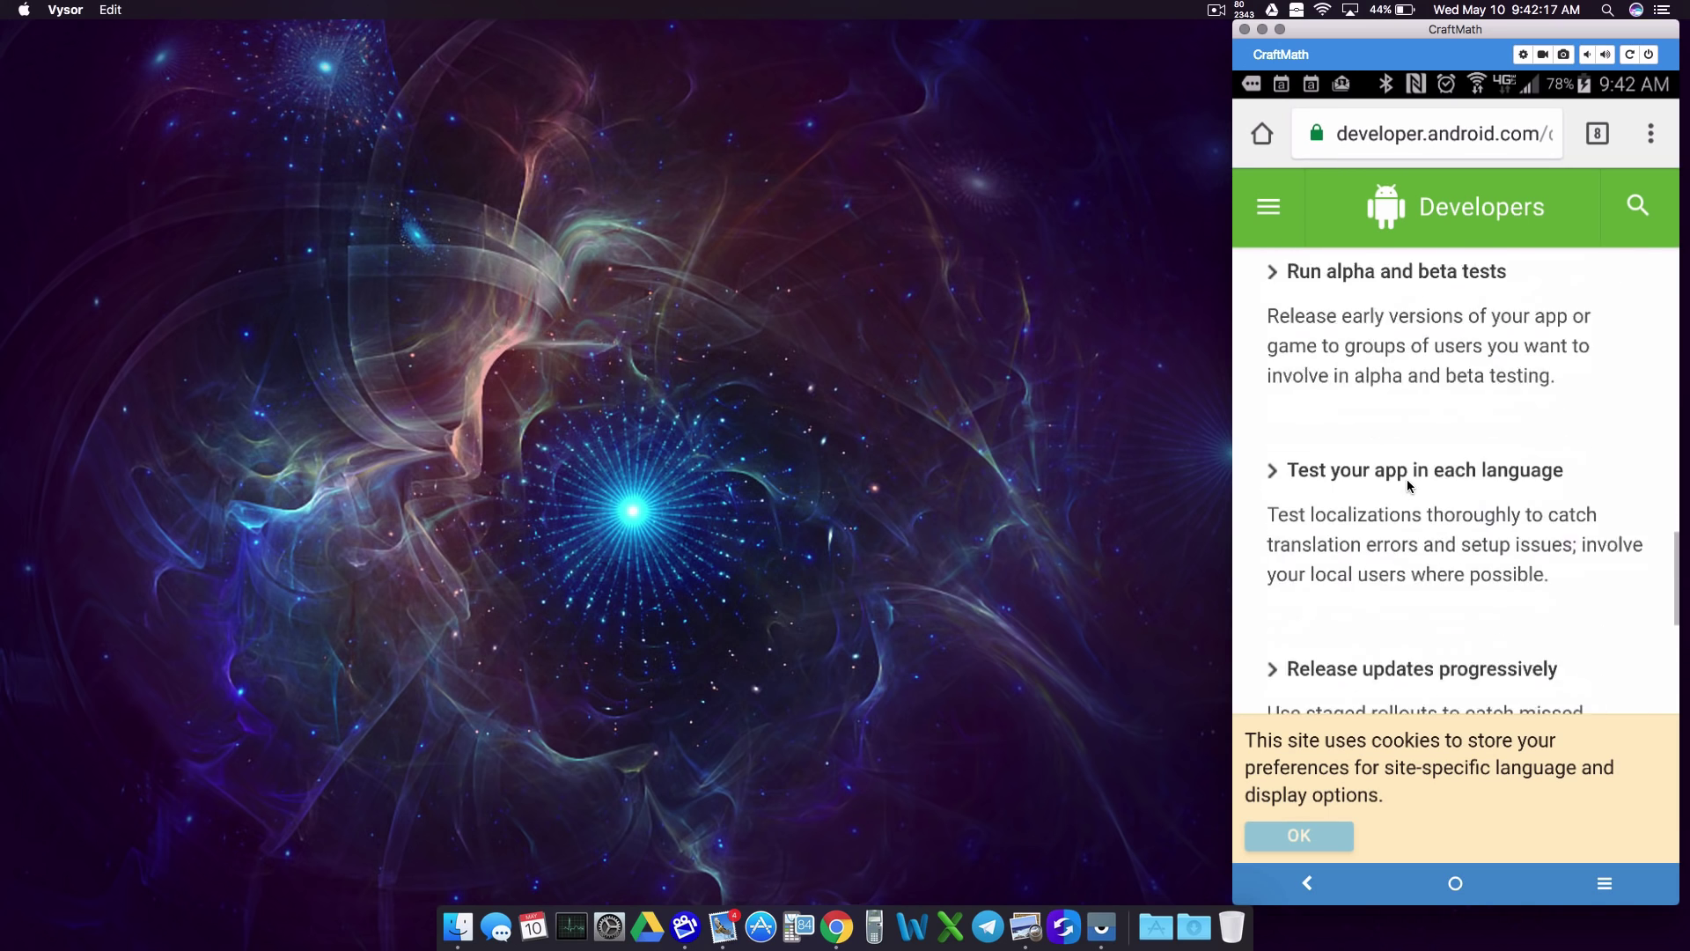
scroll(1407, 486, up, 15)
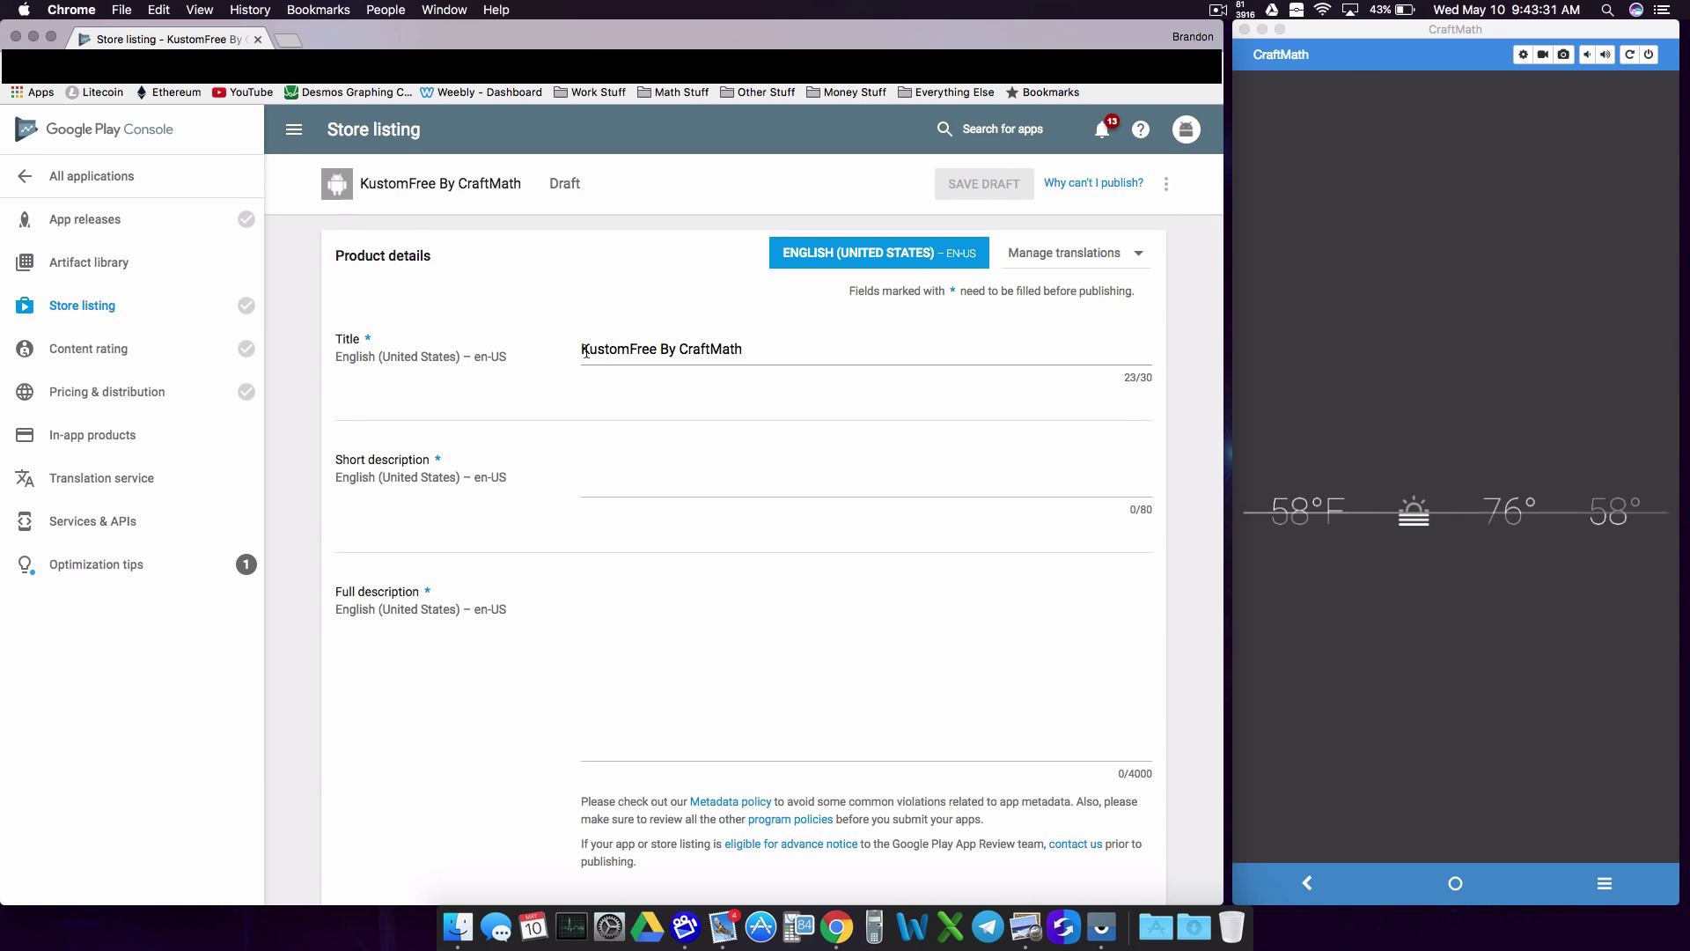
Step: Enter 'Here are a few free things for your Kustom Apps!' as the store listing's short description
click(677, 478)
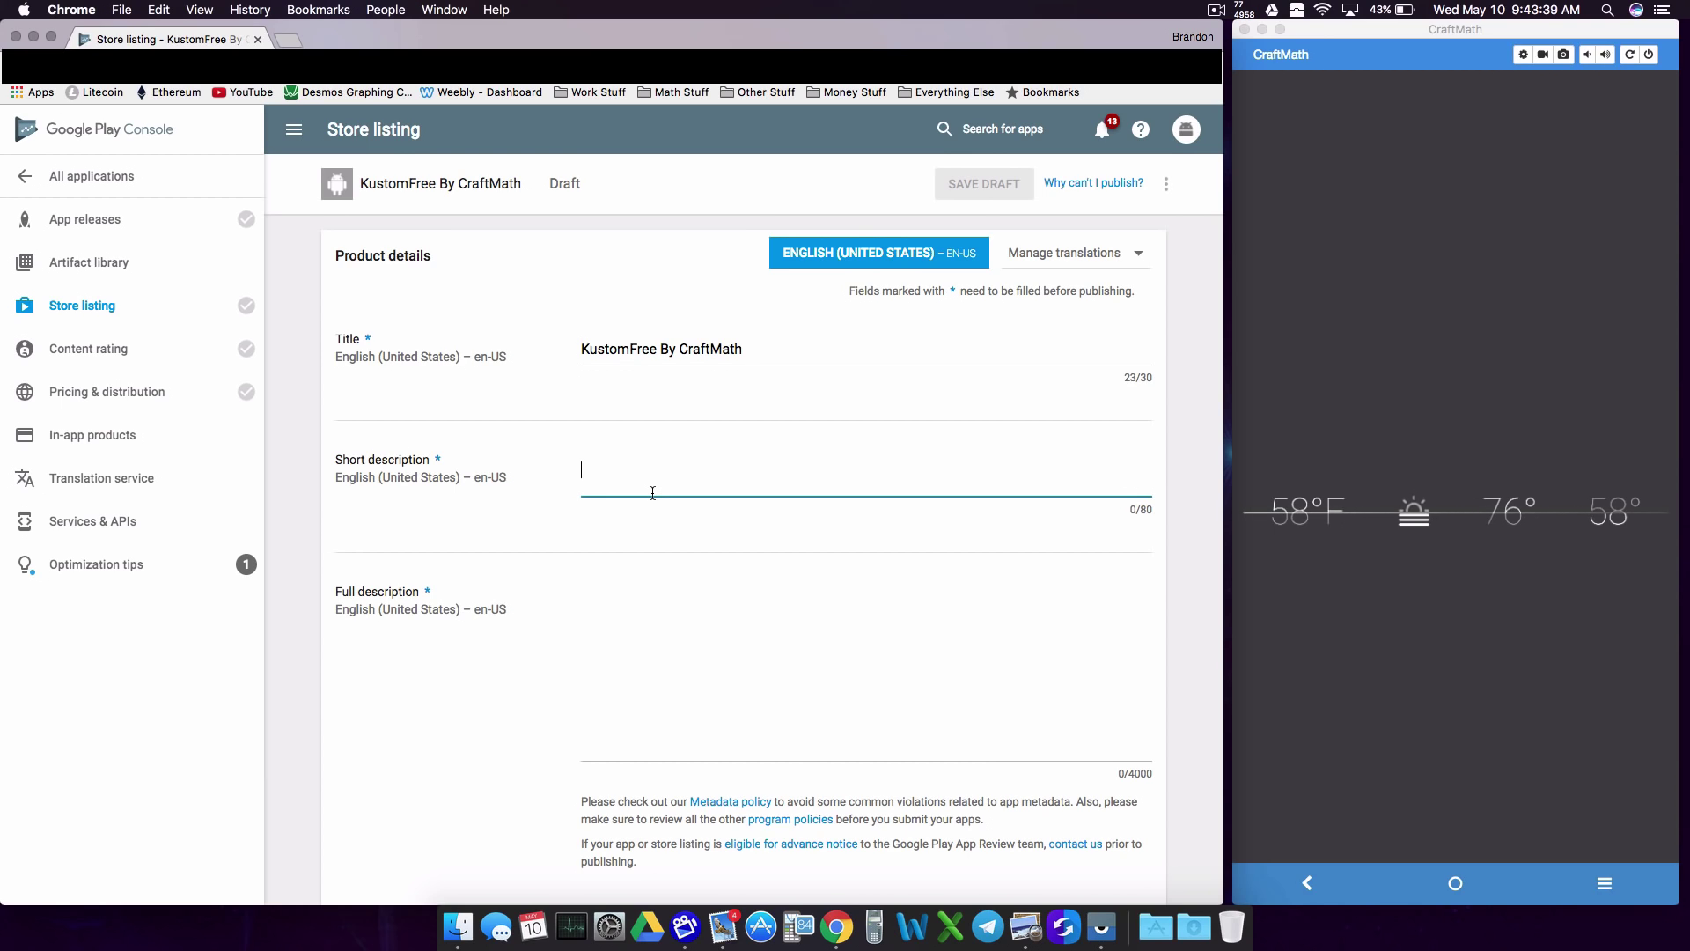
text(Here are s)
text( few free things for your Kustom Apps!)
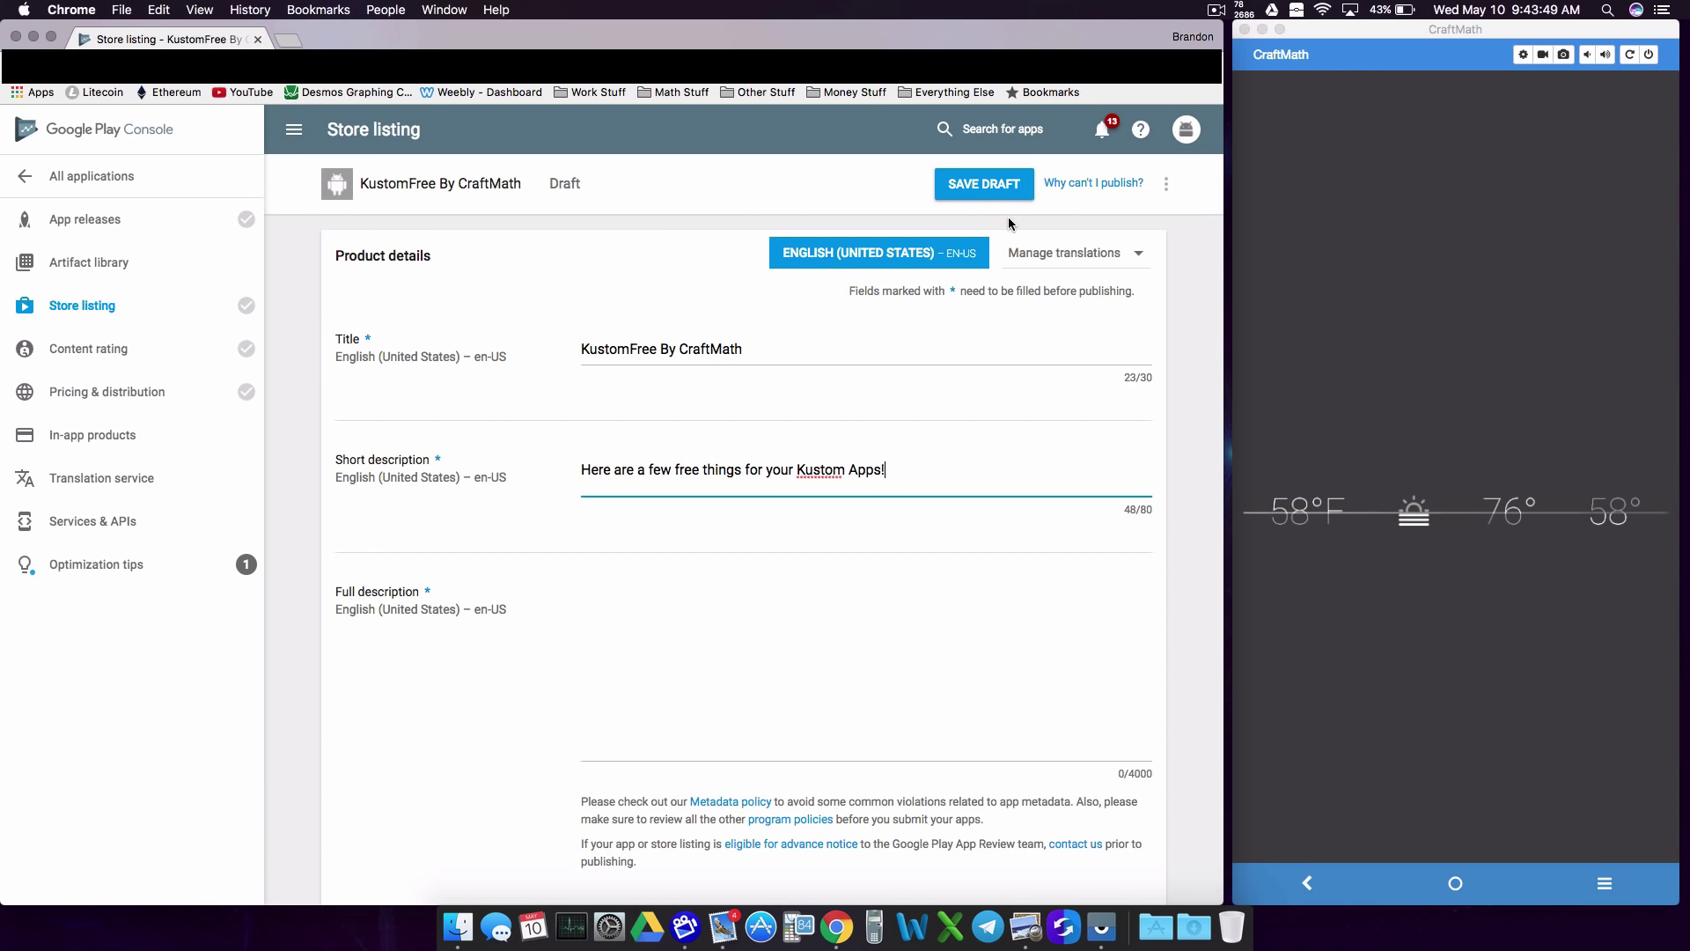
click(1085, 189)
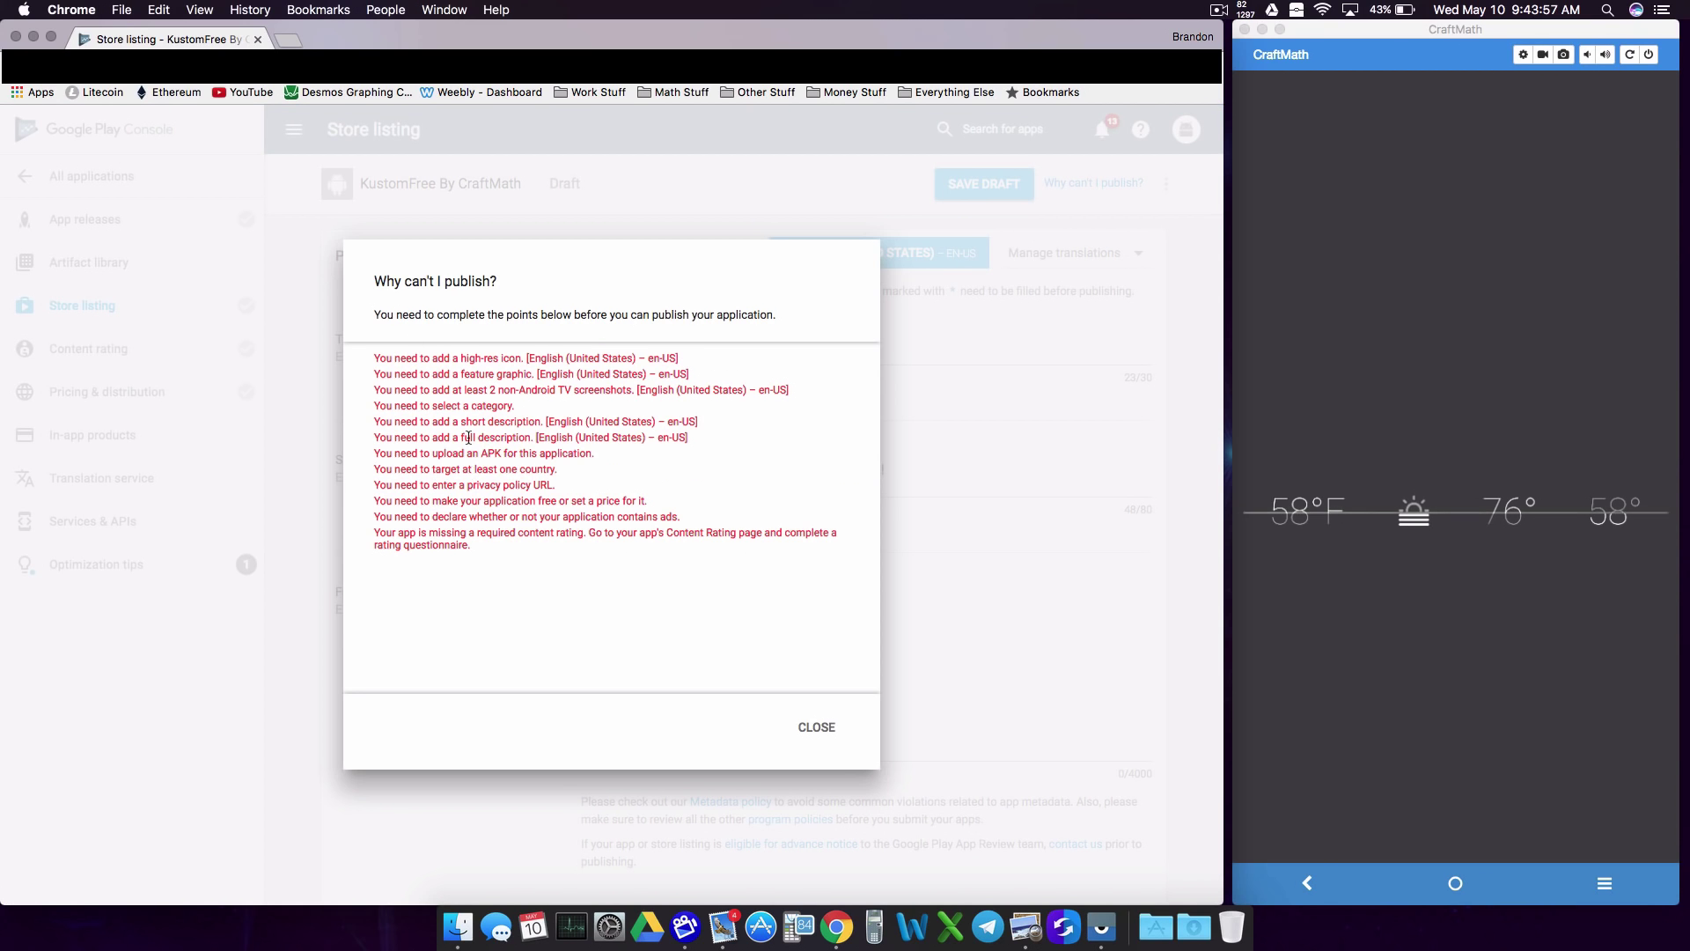
drag(375, 353, 639, 398)
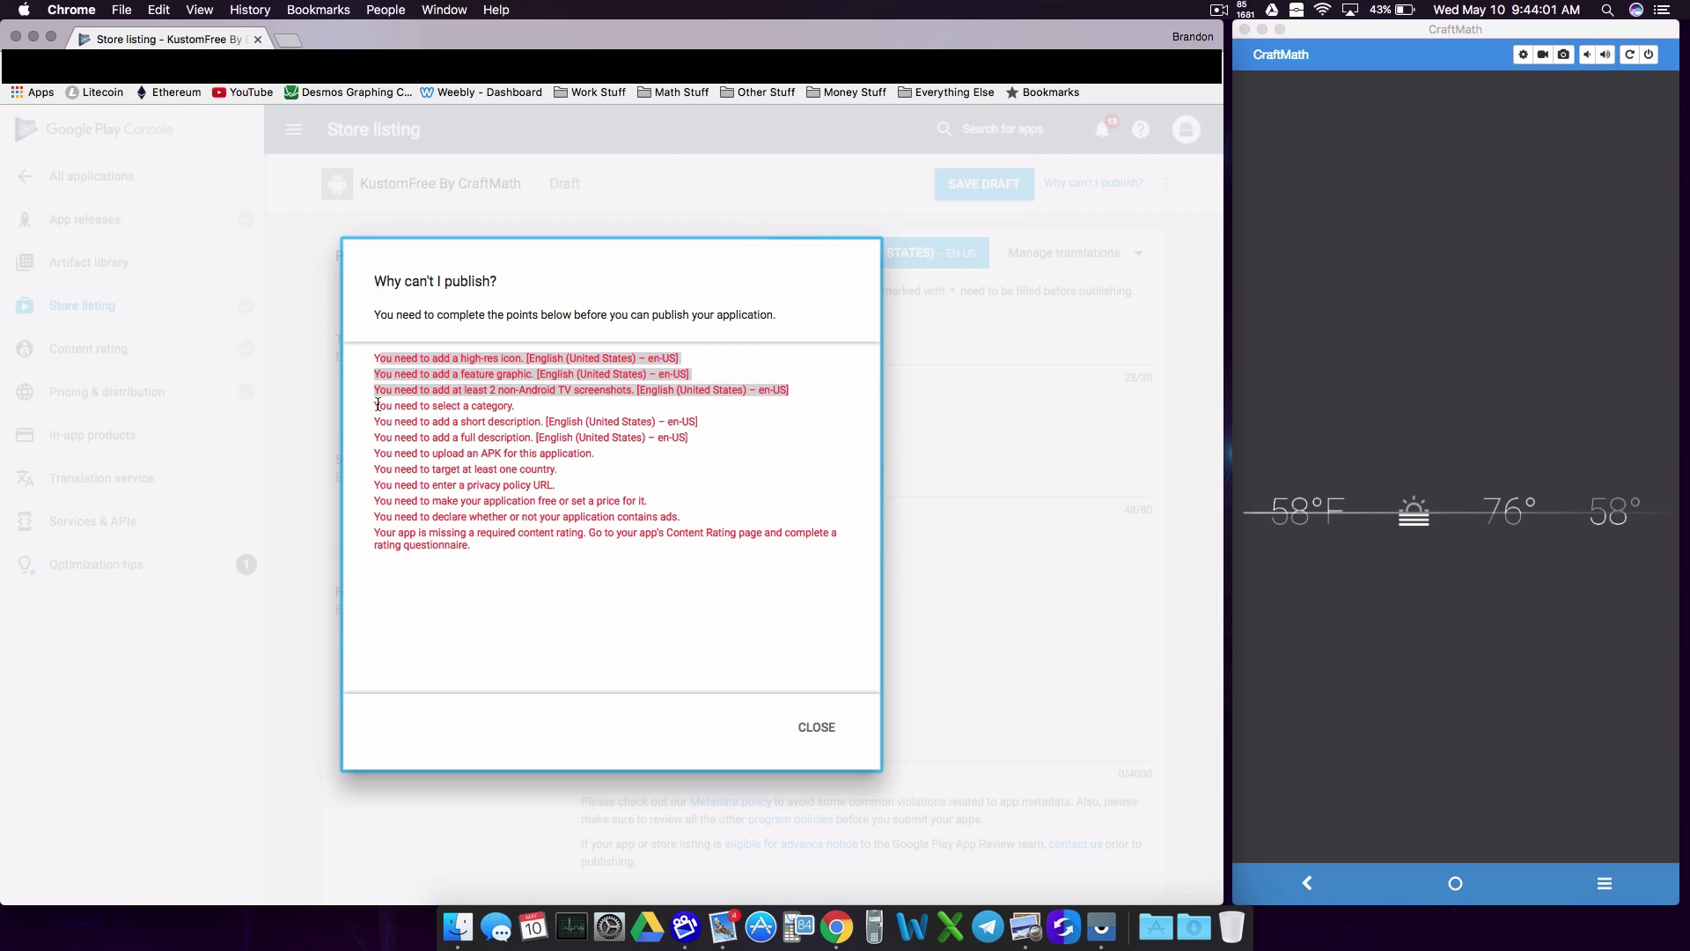
drag(378, 405, 546, 409)
drag(374, 421, 543, 438)
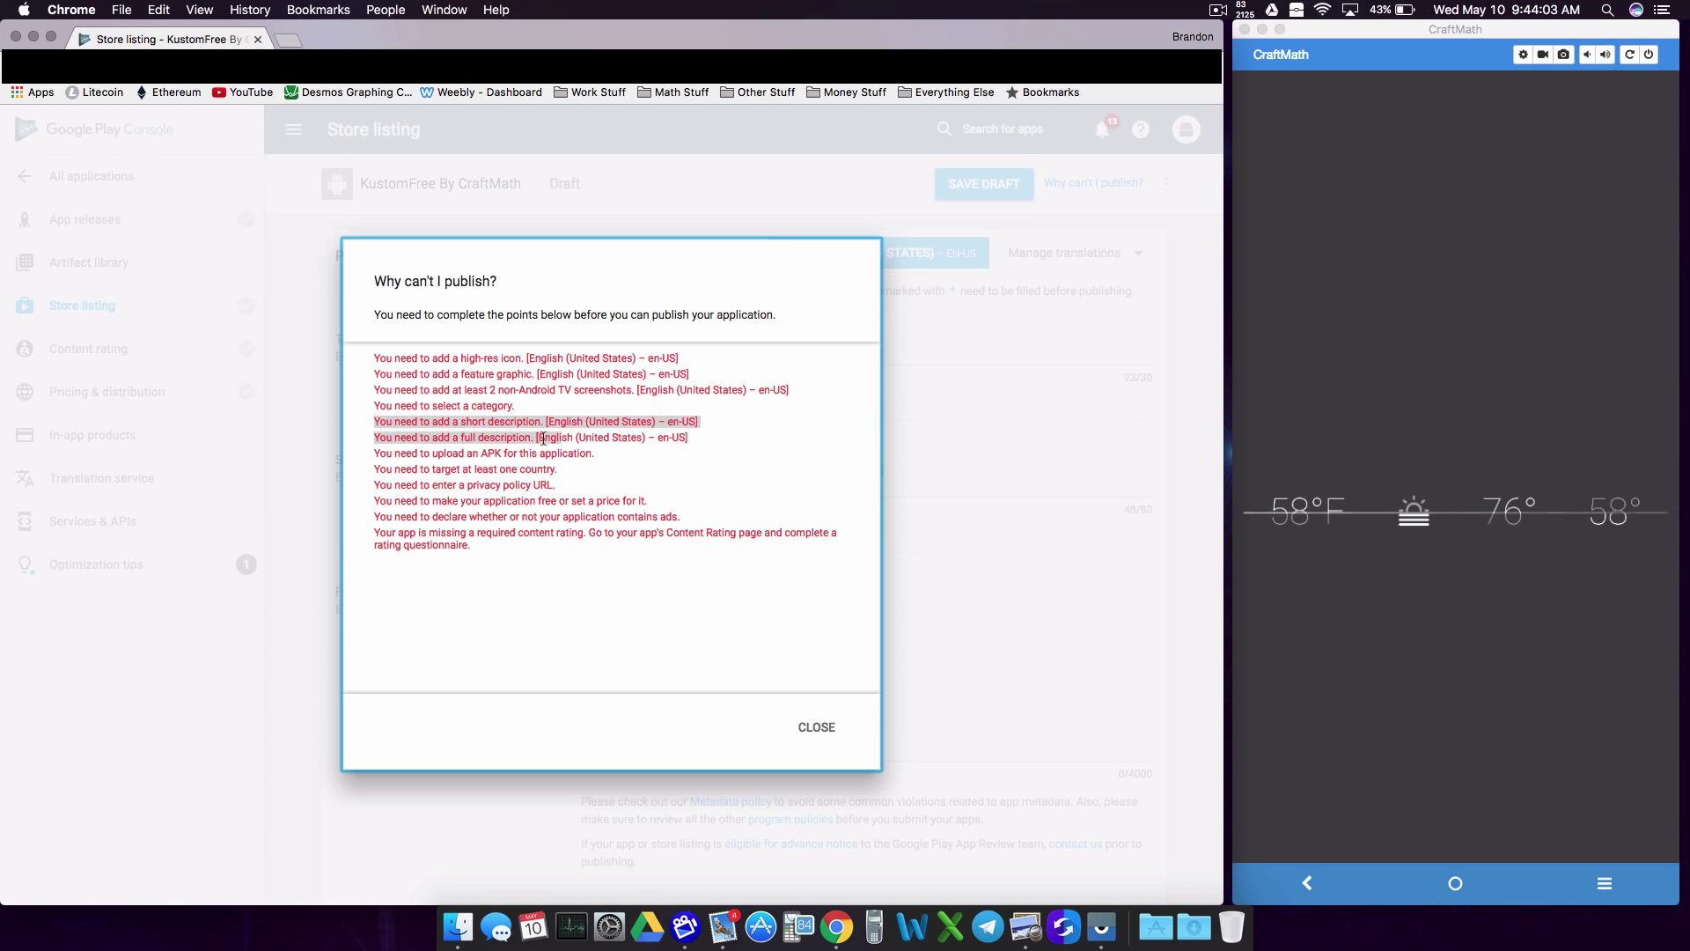
drag(373, 454, 608, 456)
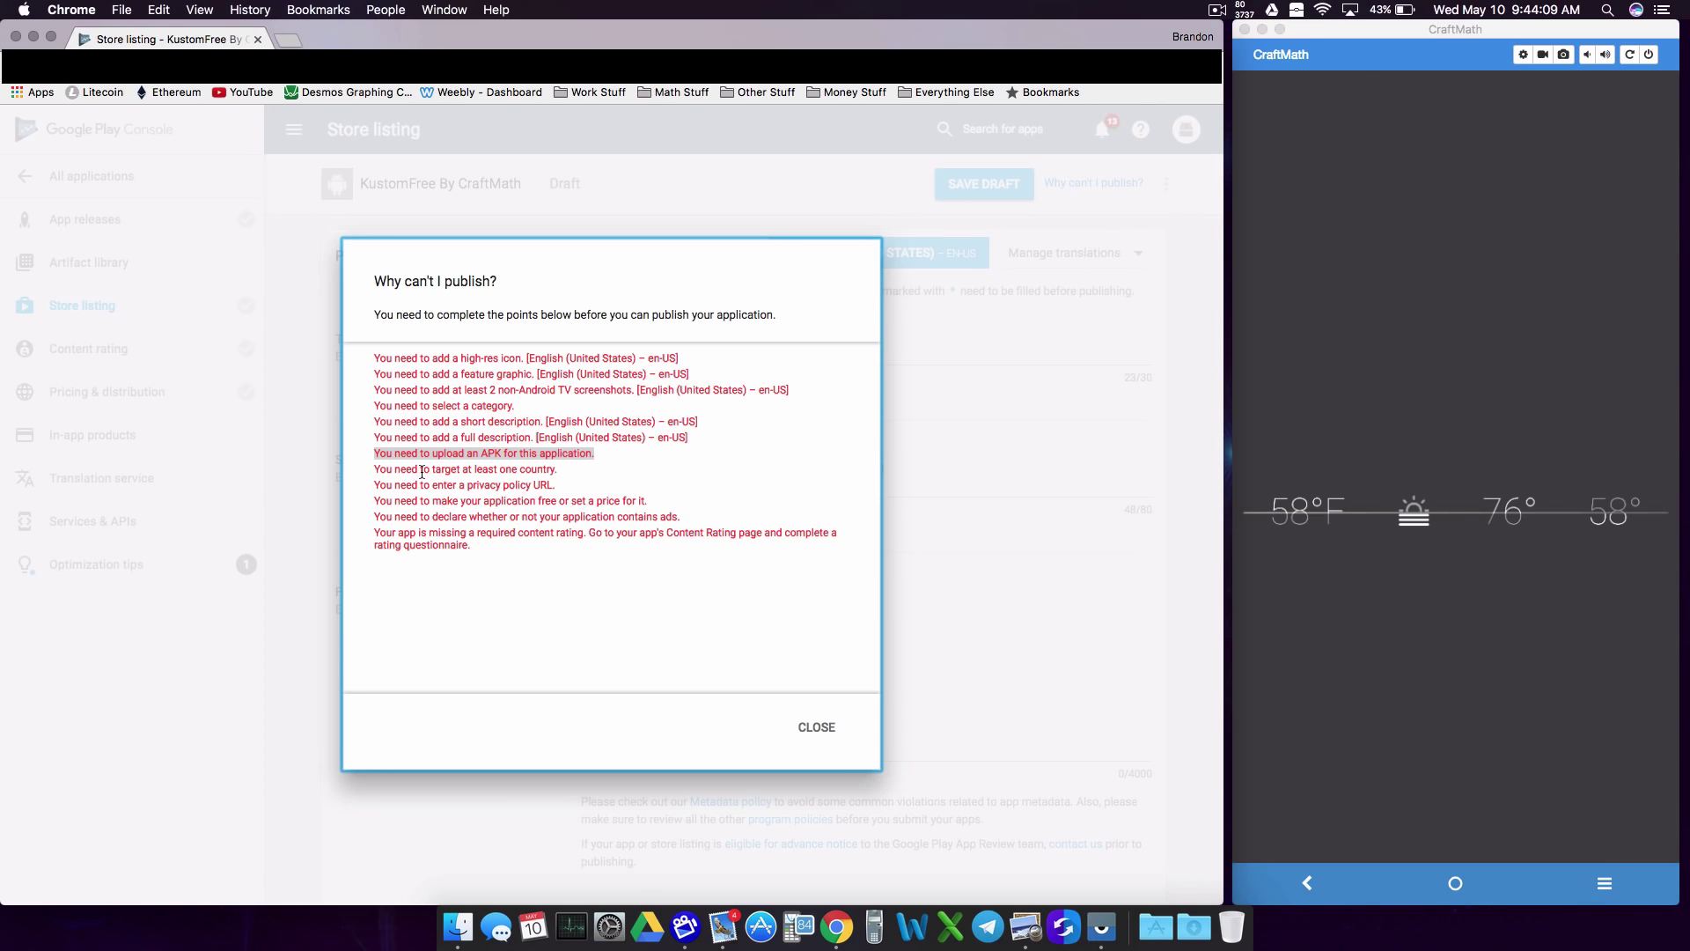
drag(376, 487, 603, 510)
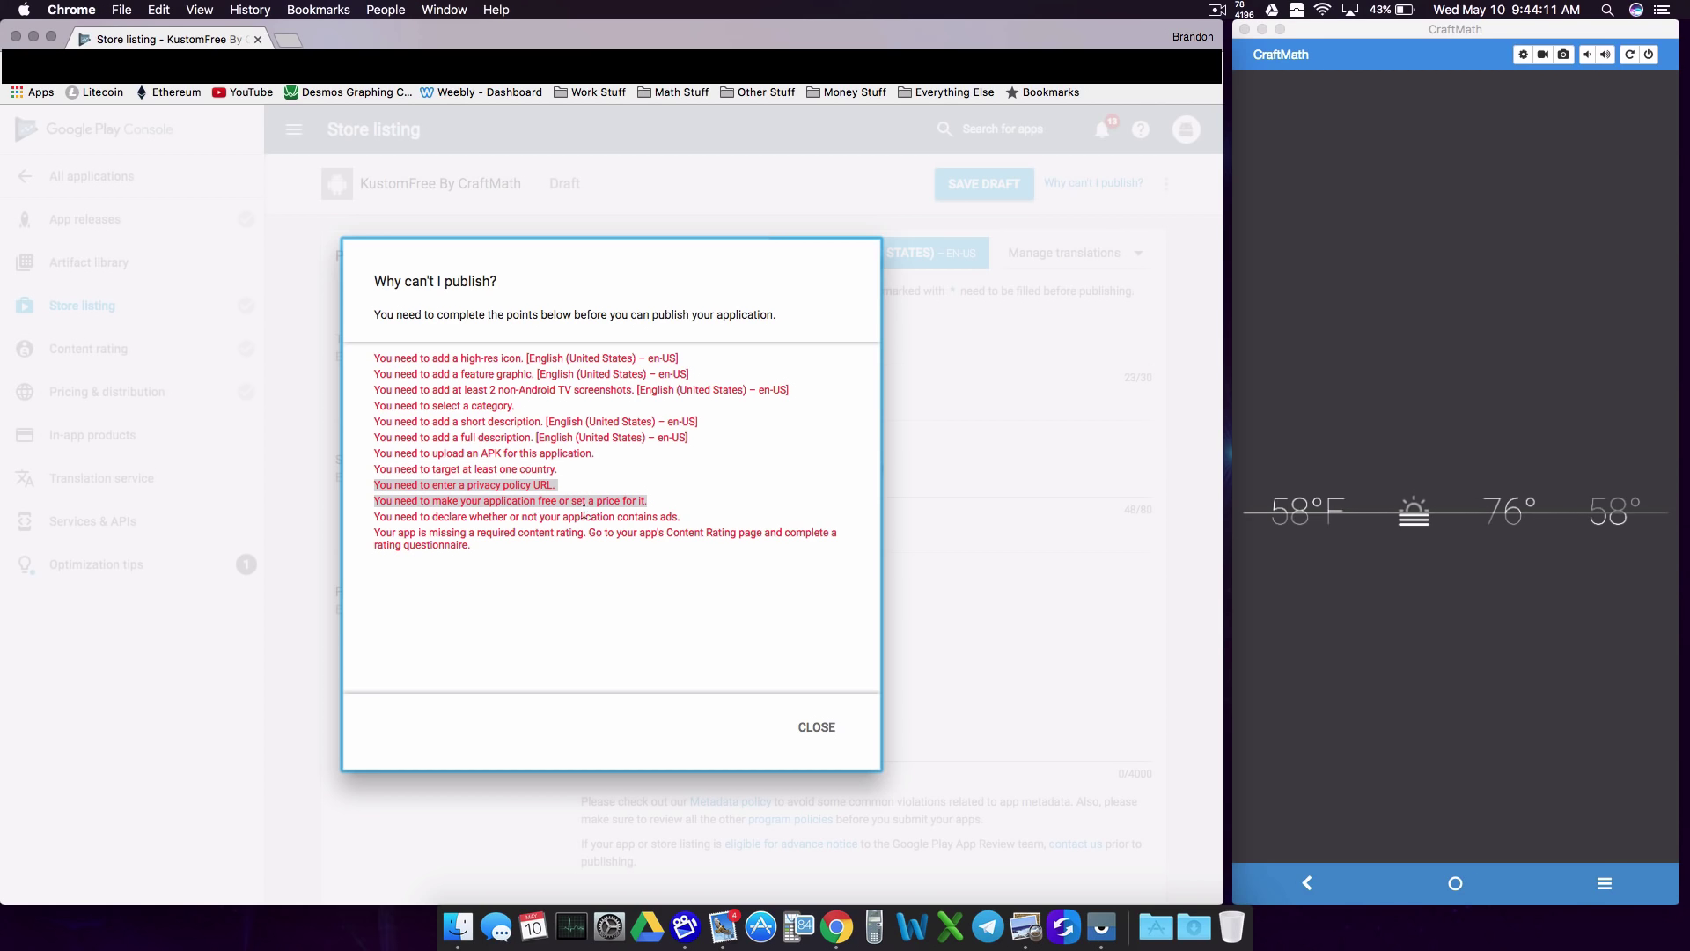
click(603, 515)
drag(464, 501, 646, 503)
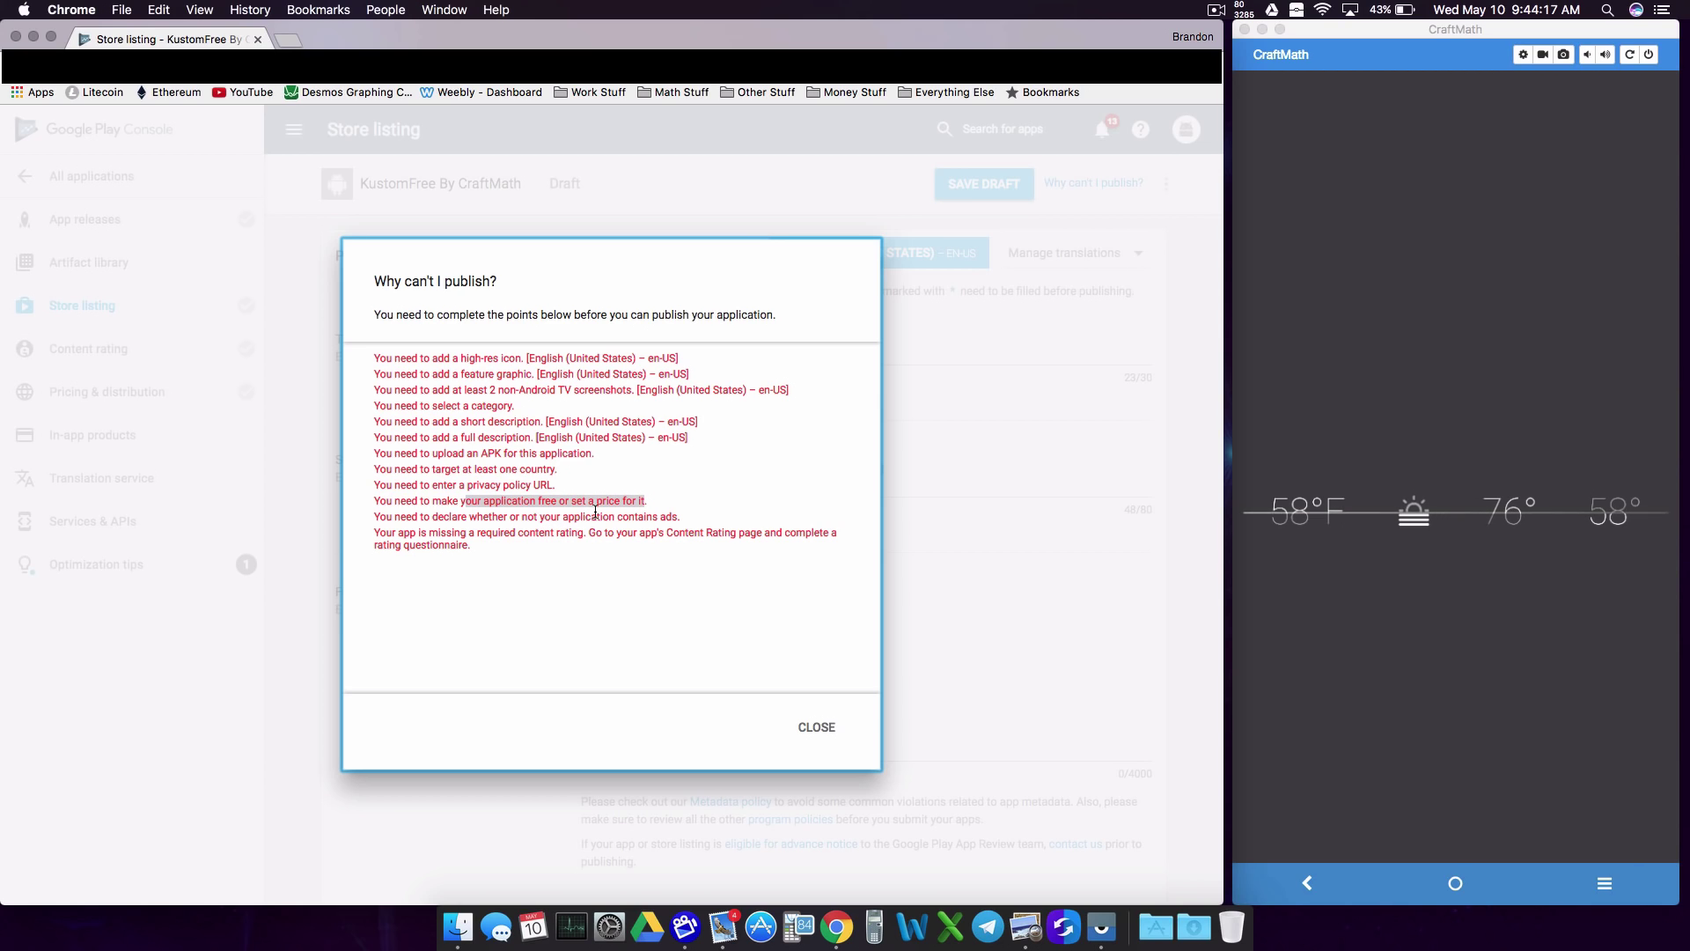
drag(664, 532, 749, 533)
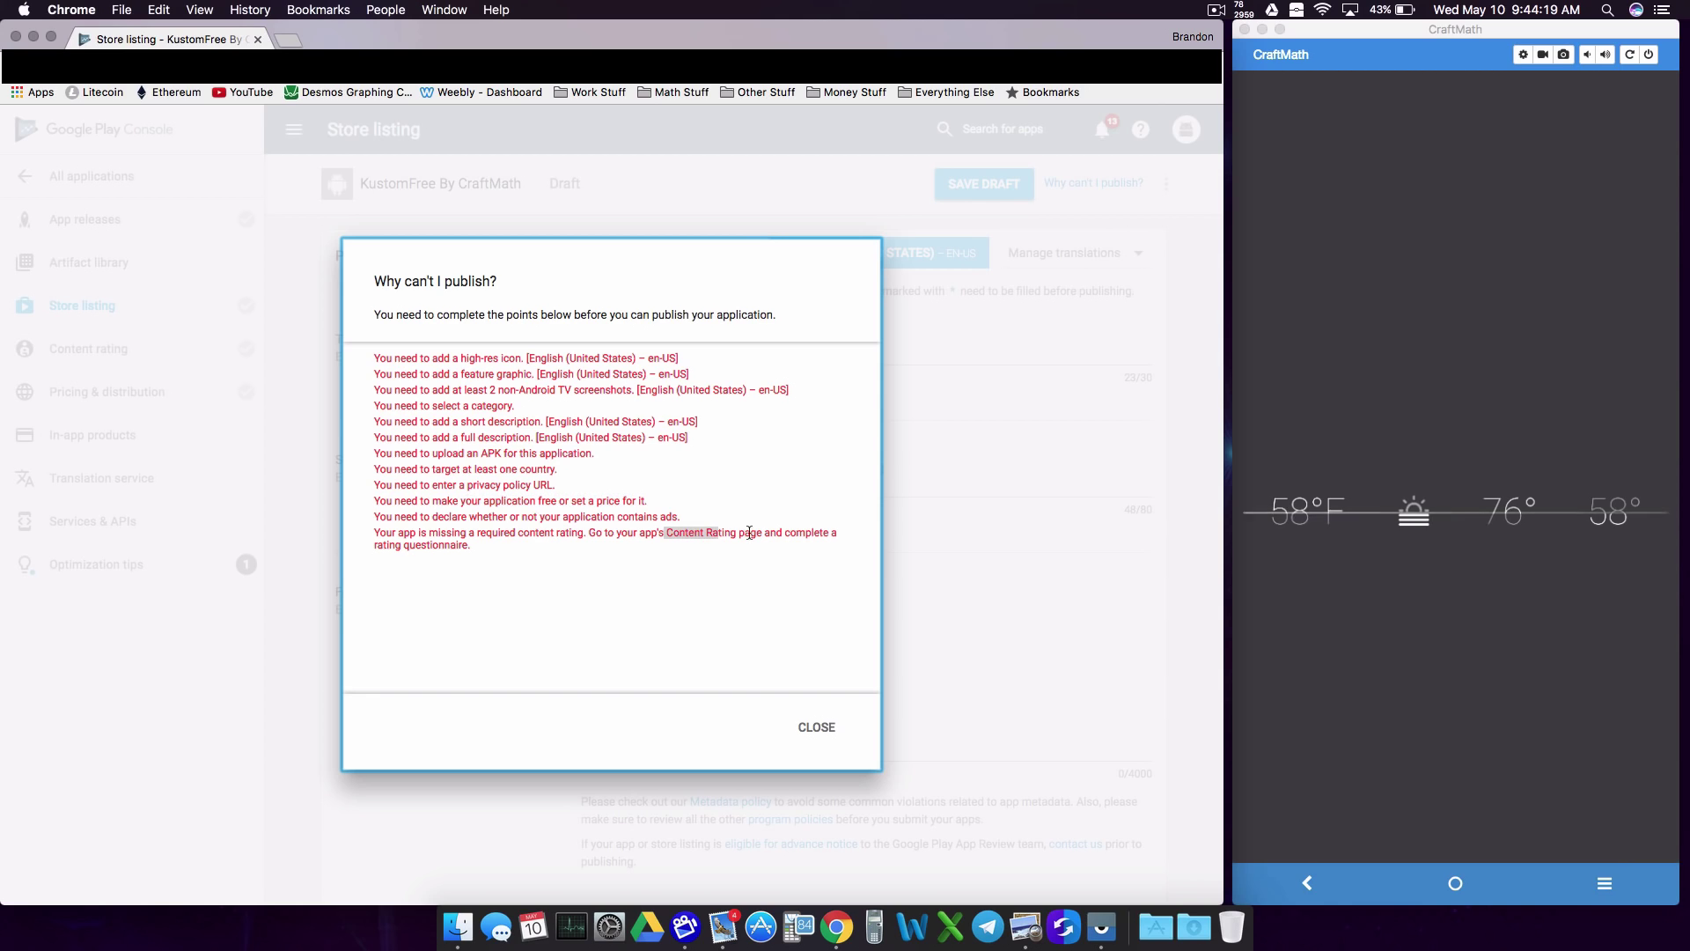
drag(546, 569, 392, 360)
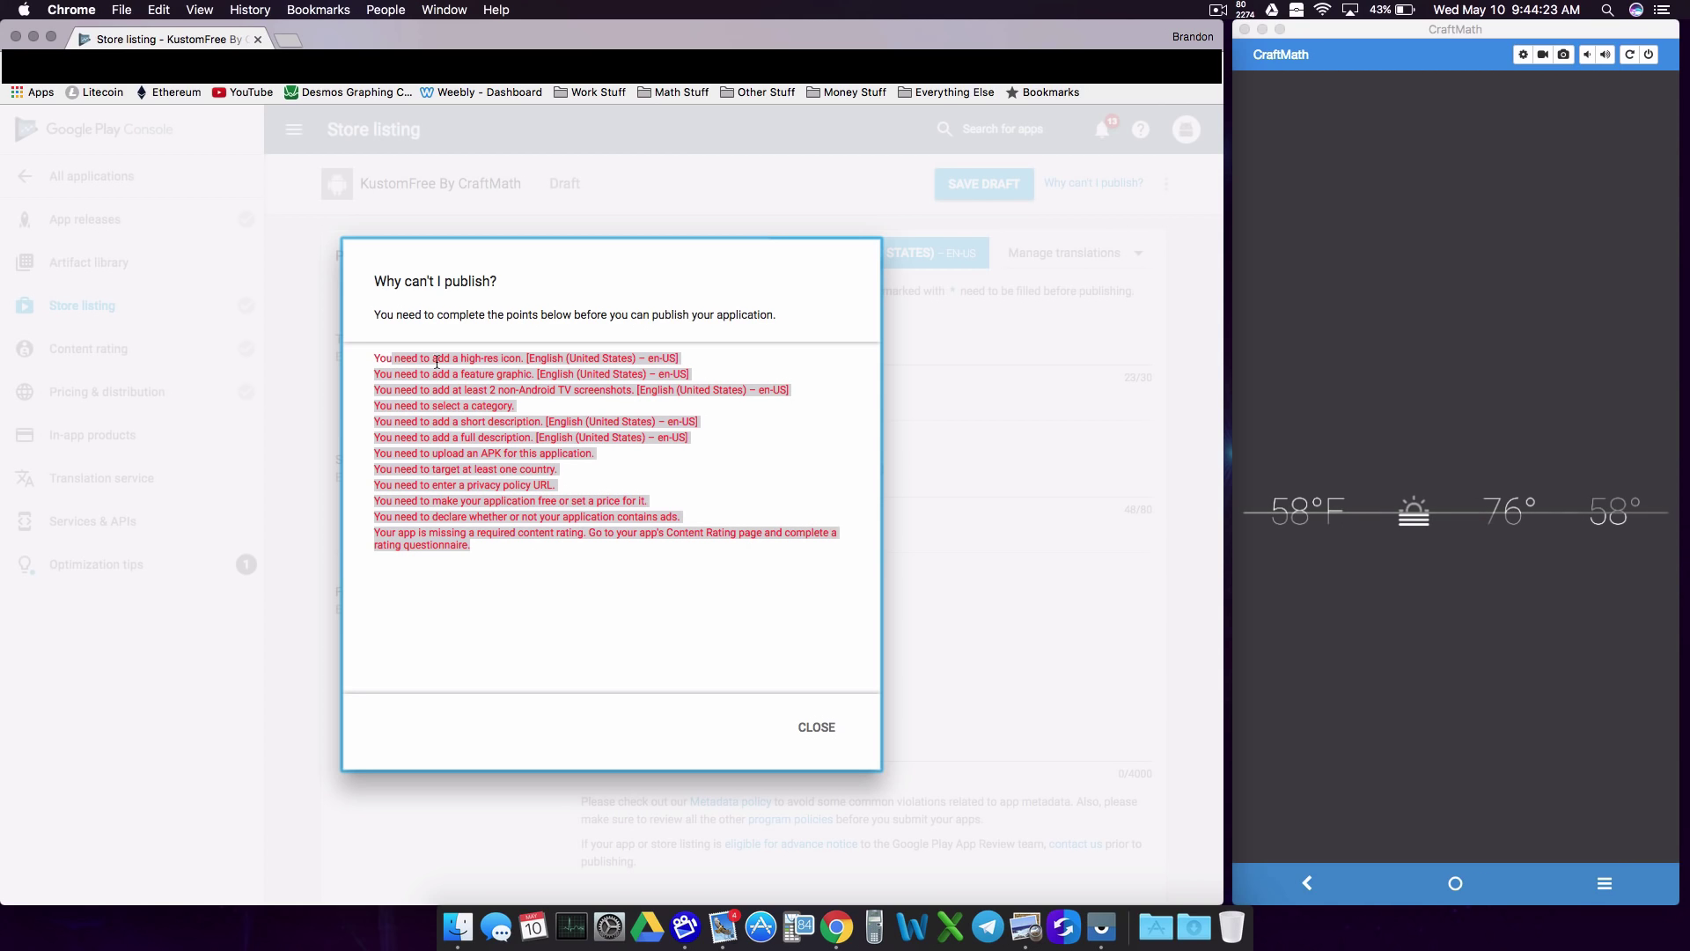
click(817, 728)
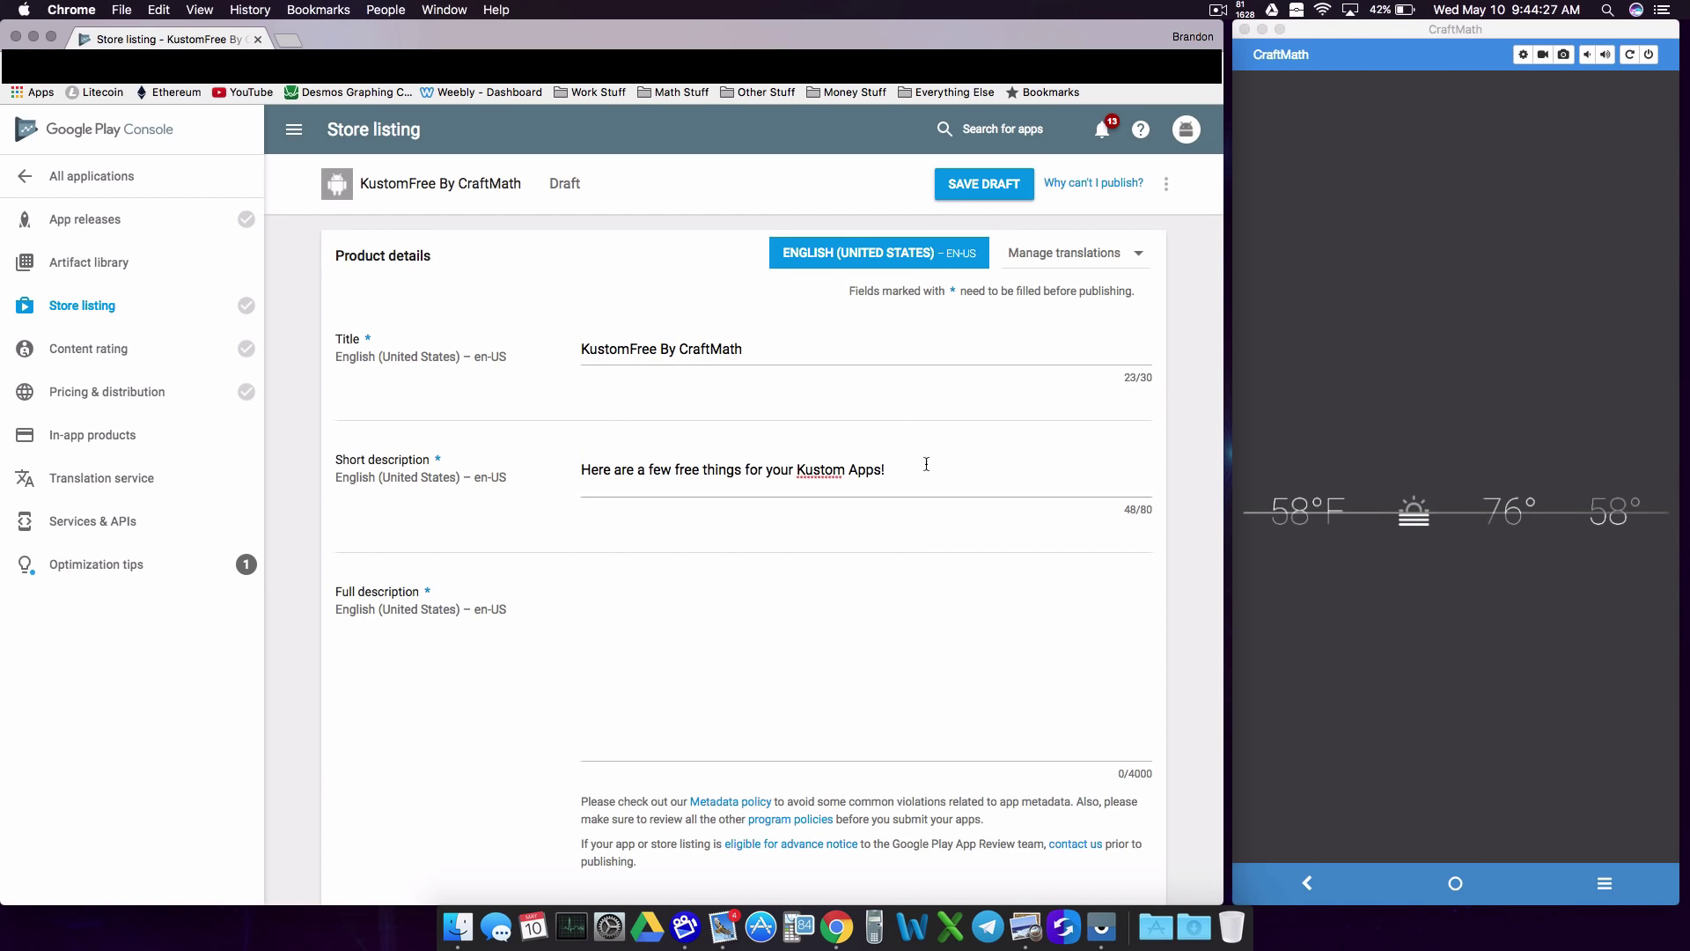
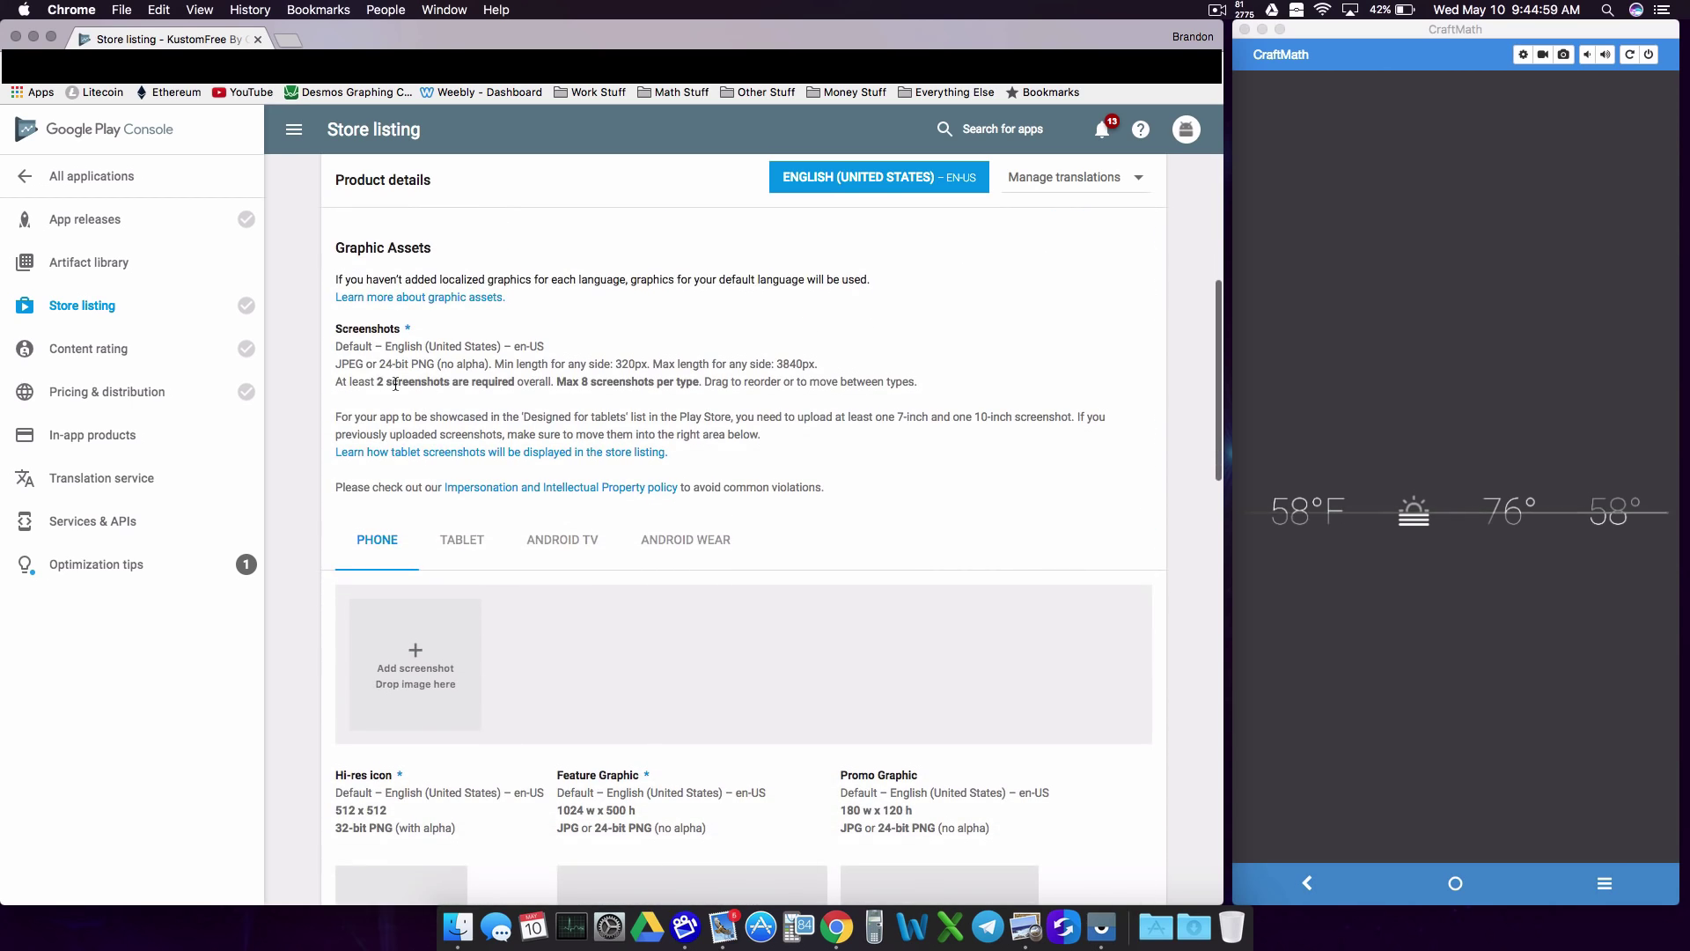
Step: Review the store listing's requirement for two screenshots
drag(377, 381, 530, 395)
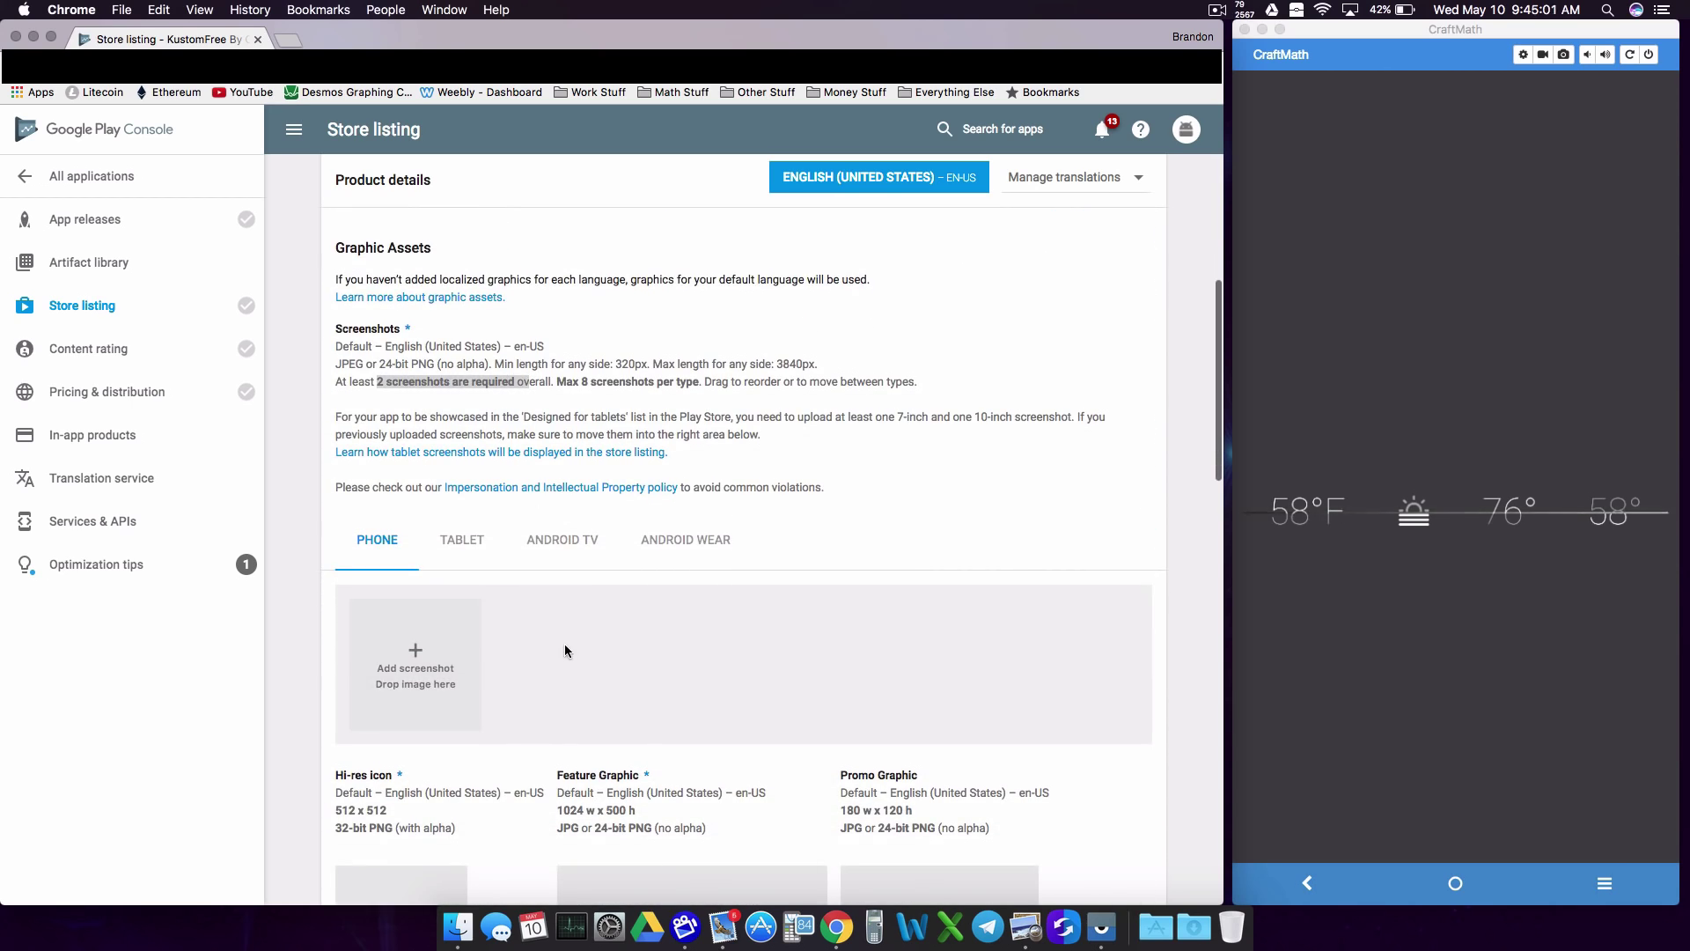
scroll(563, 642, down, 2)
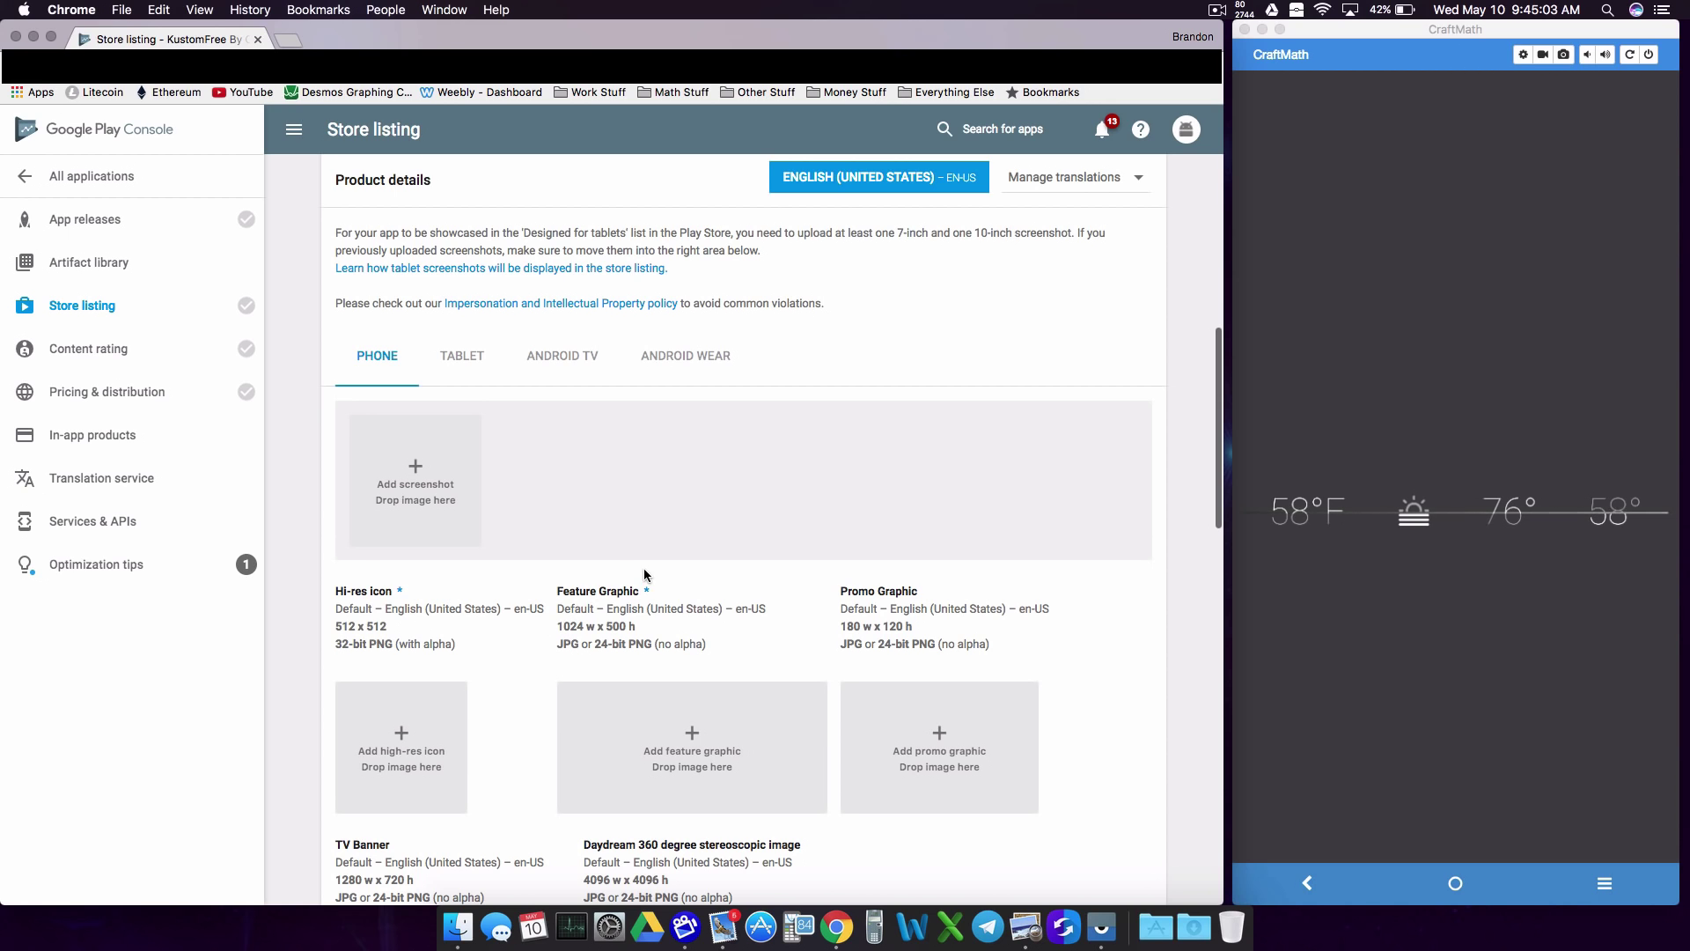
scroll(1016, 373, up, 10)
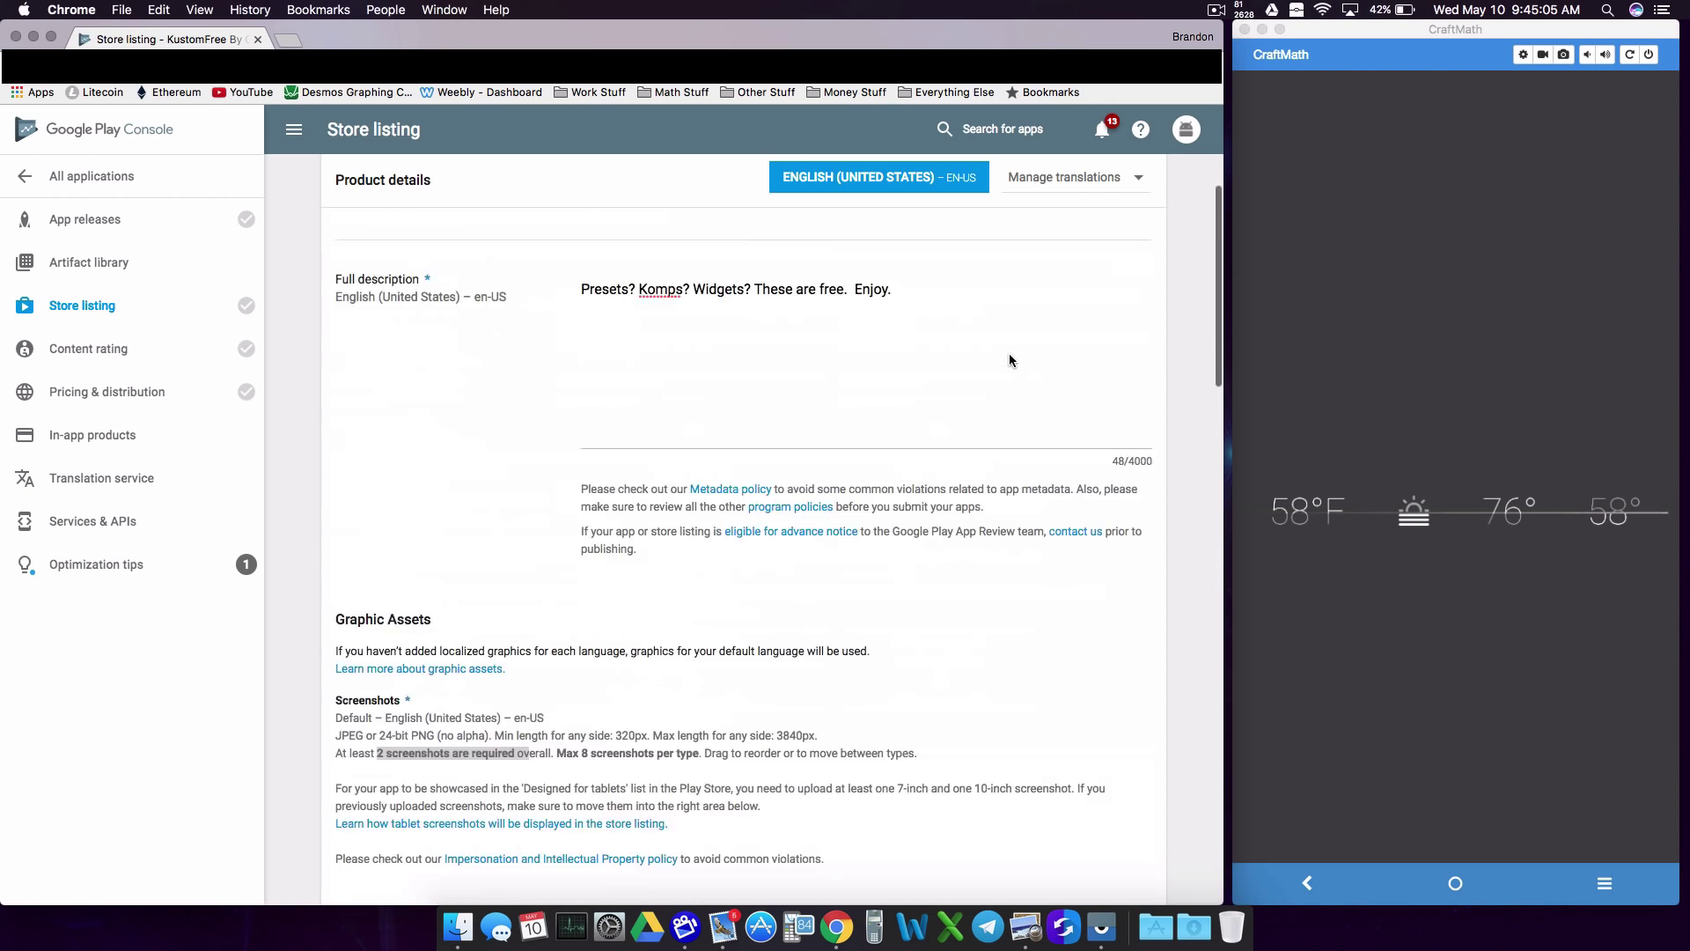
scroll(1009, 327, down, 15)
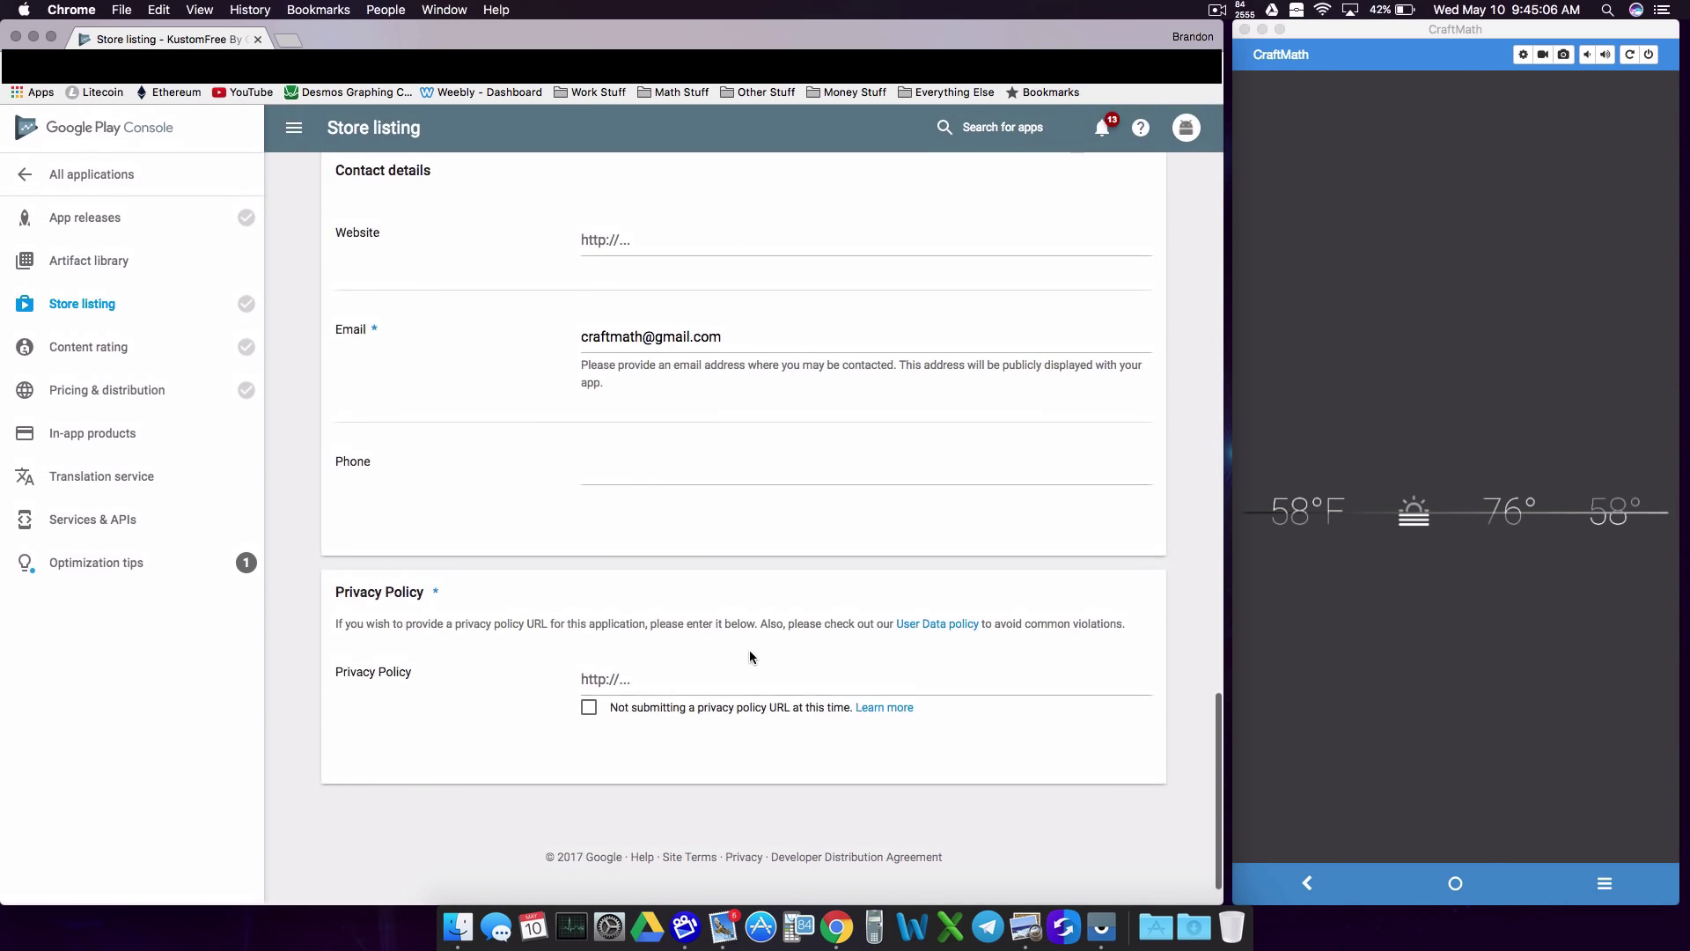
scroll(736, 649, up, 15)
scroll(743, 637, up, 2)
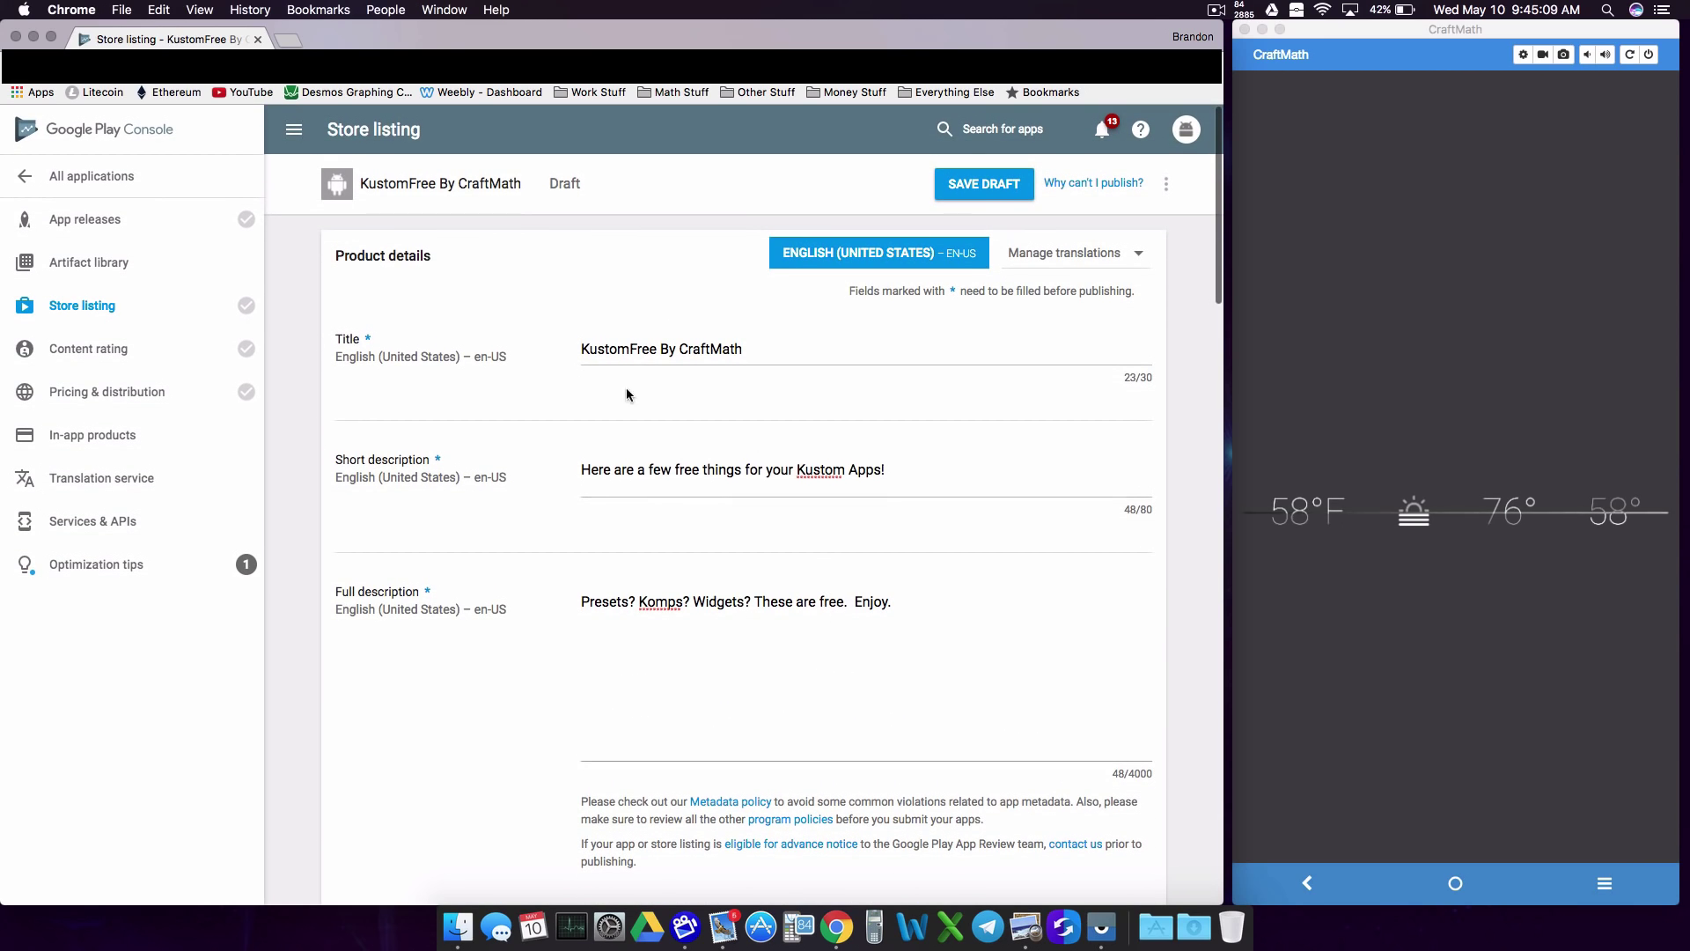
Step: Save the store listing draft and open the 'Why can't I publish?' list
click(995, 184)
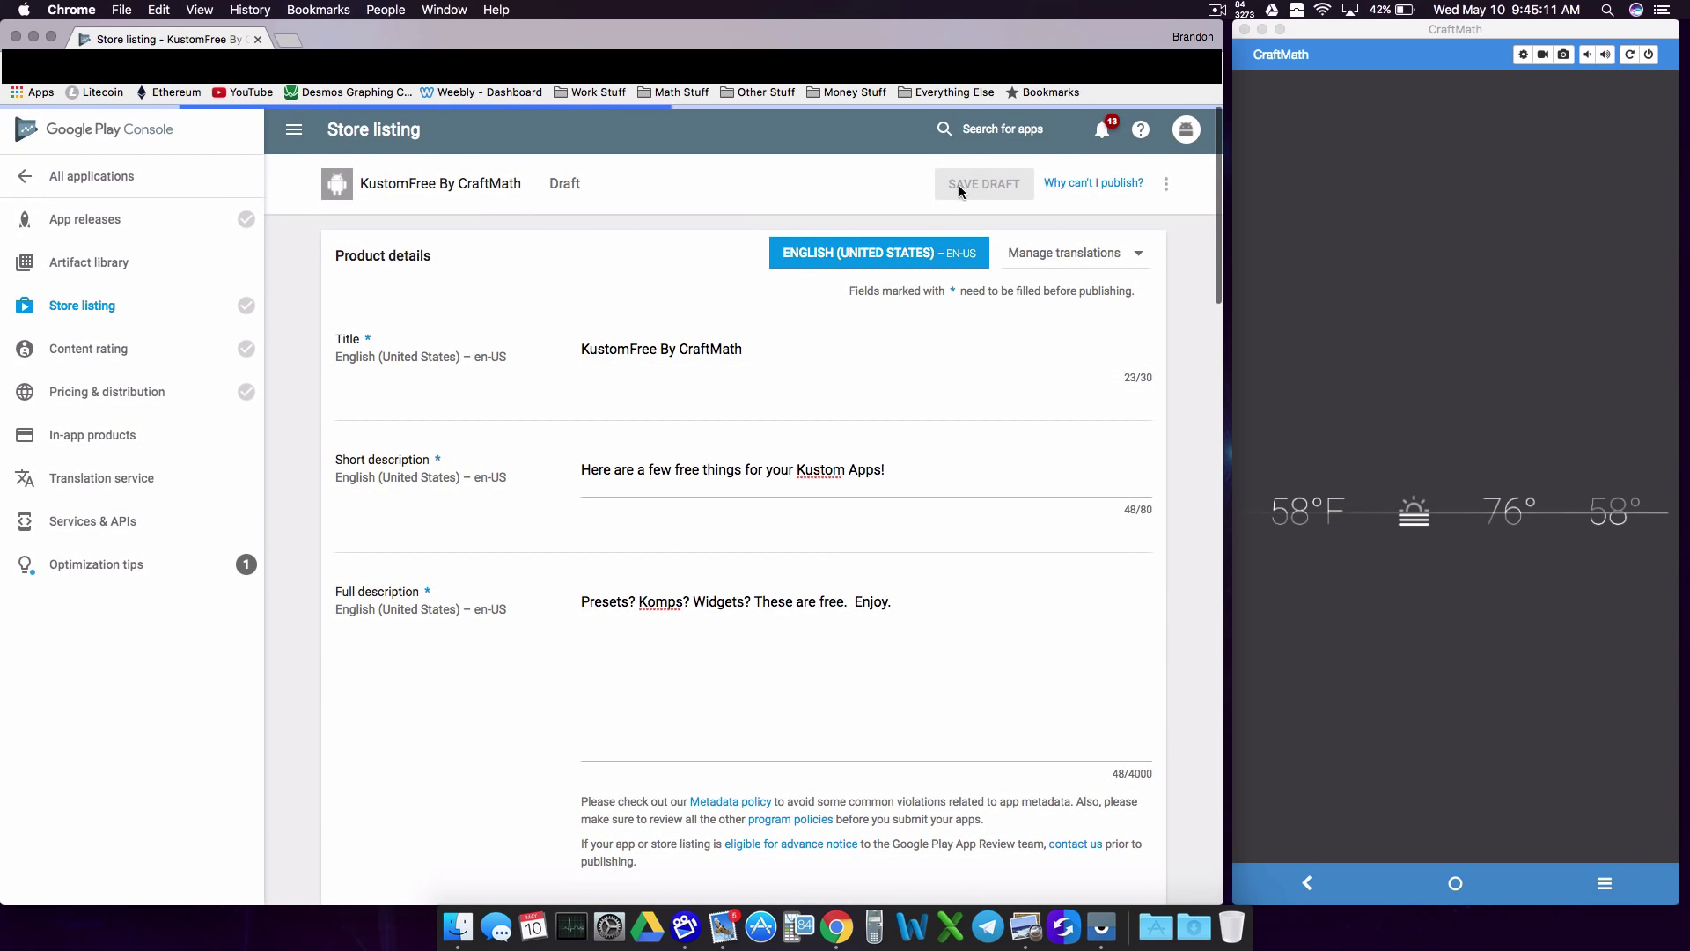
click(1080, 187)
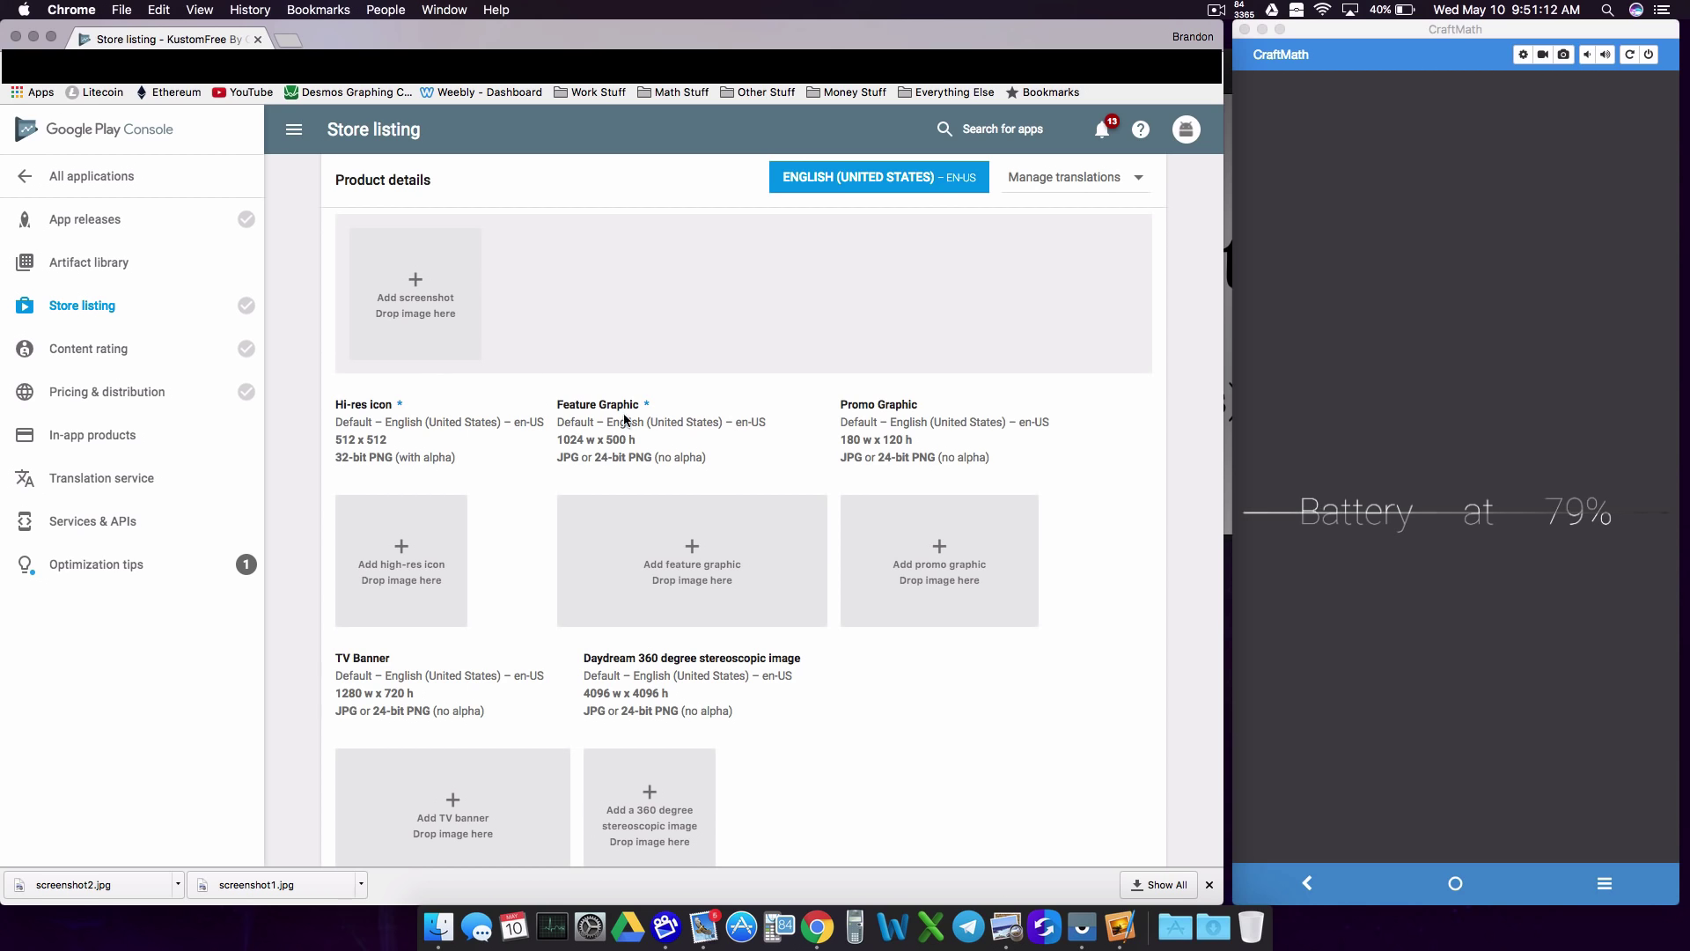
scroll(937, 346, up, 10)
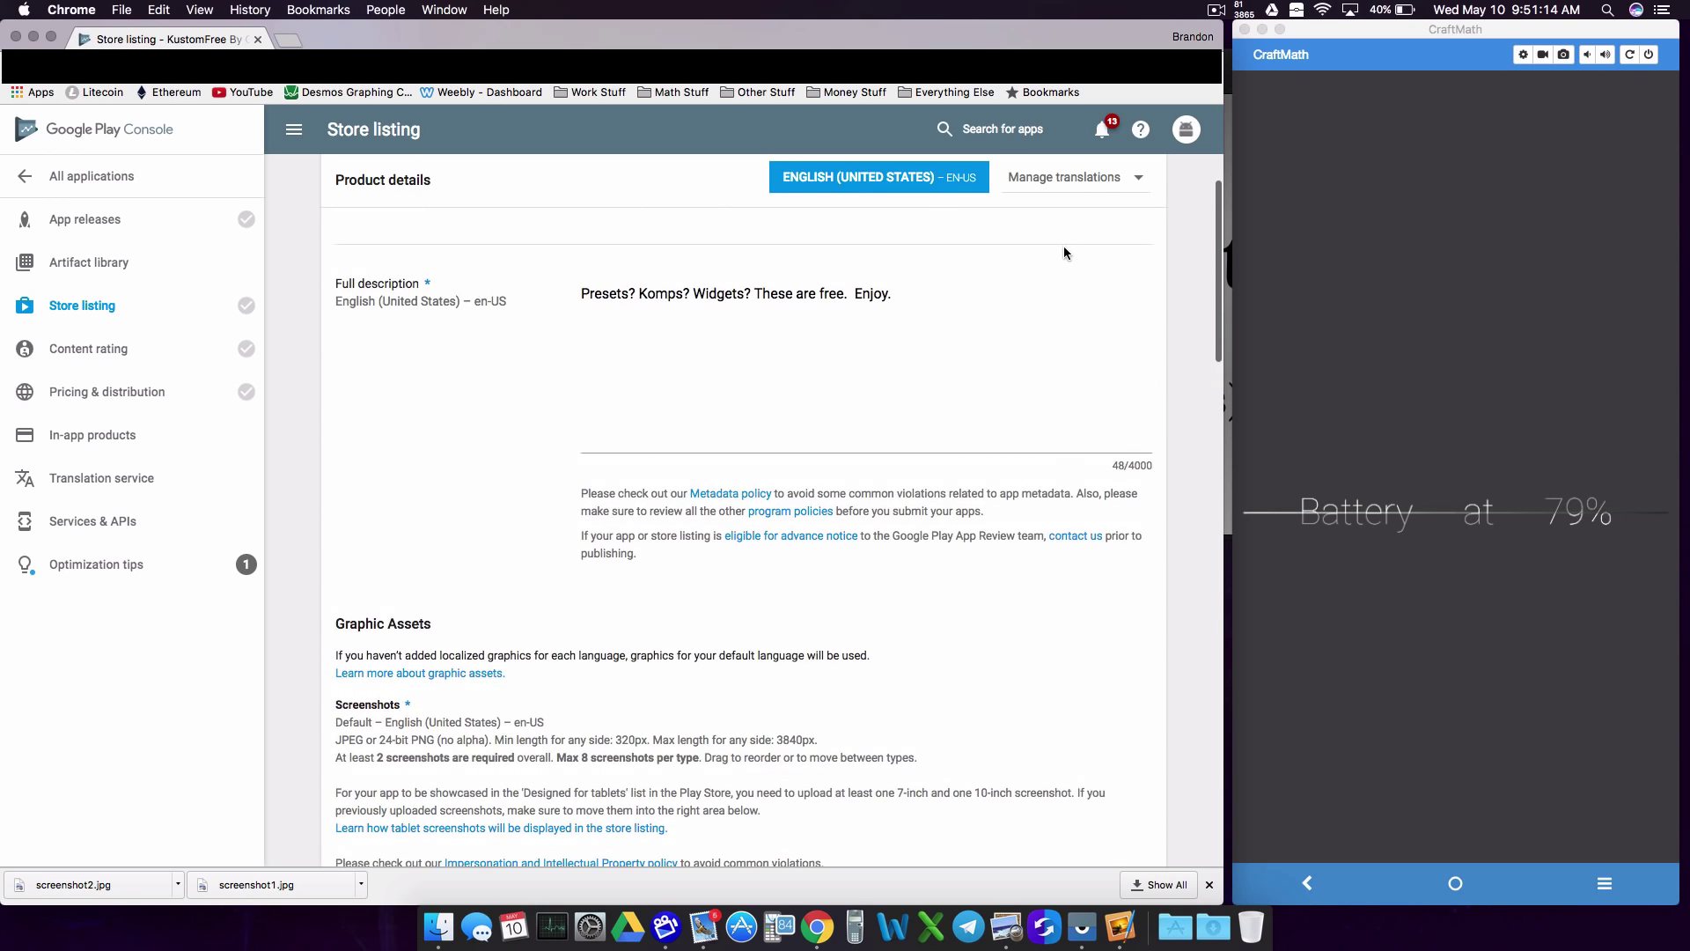
Step: Review the missing hi-res icon and two-screenshot requirements, then close the list
click(1072, 185)
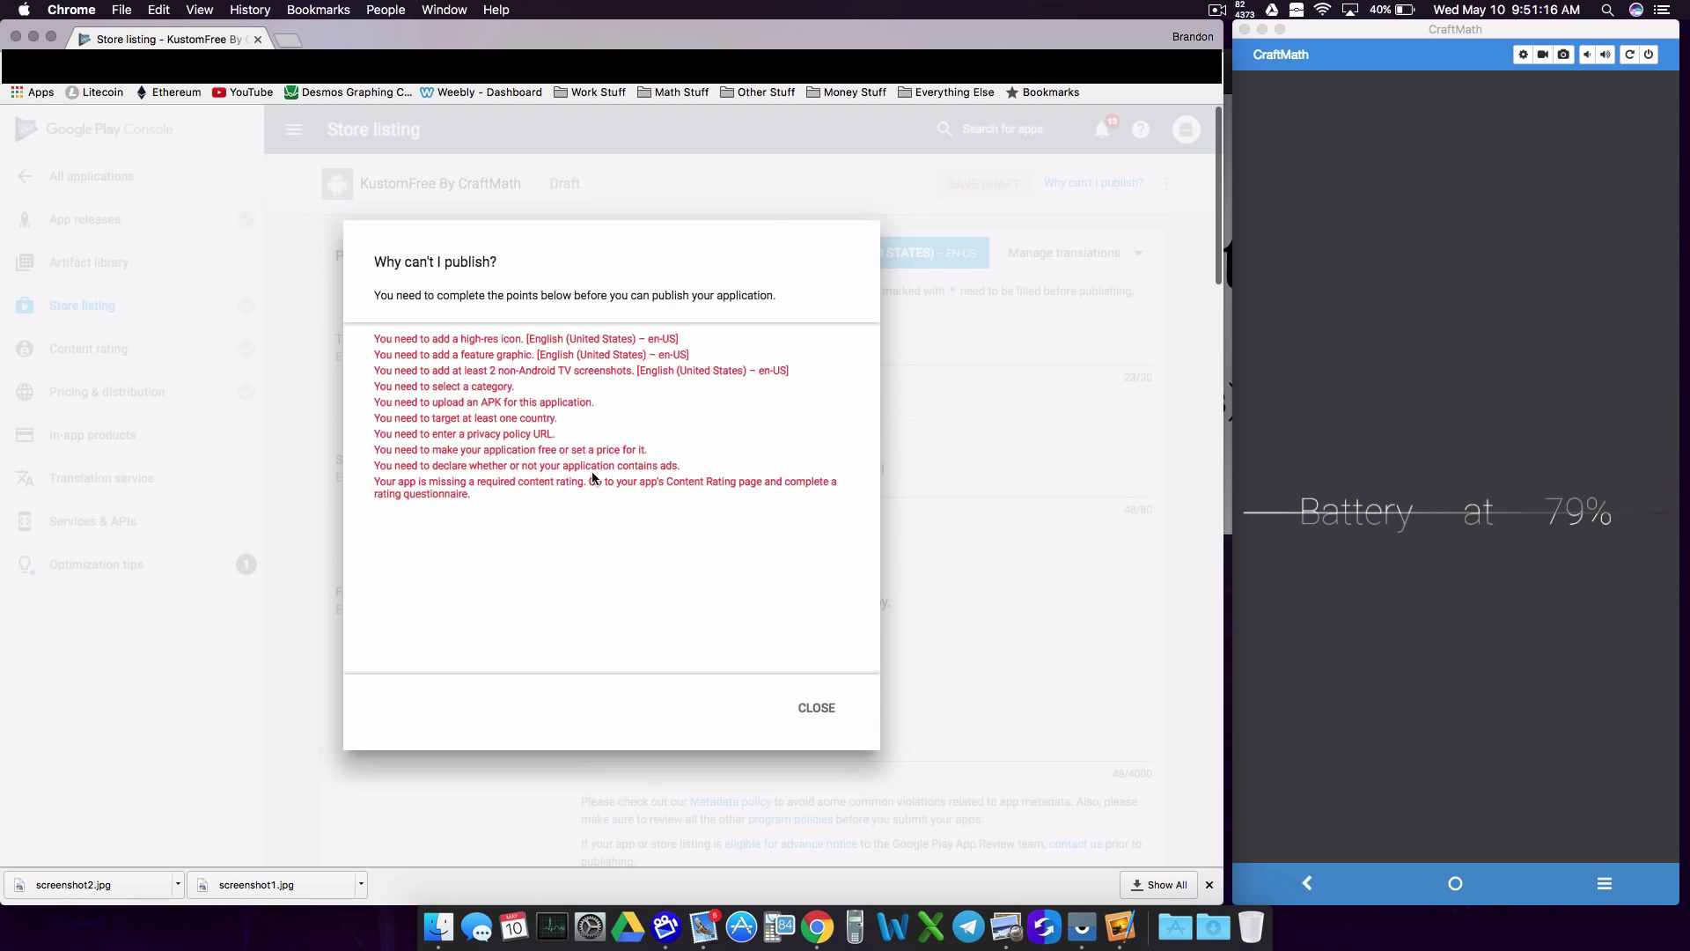
drag(422, 340, 521, 339)
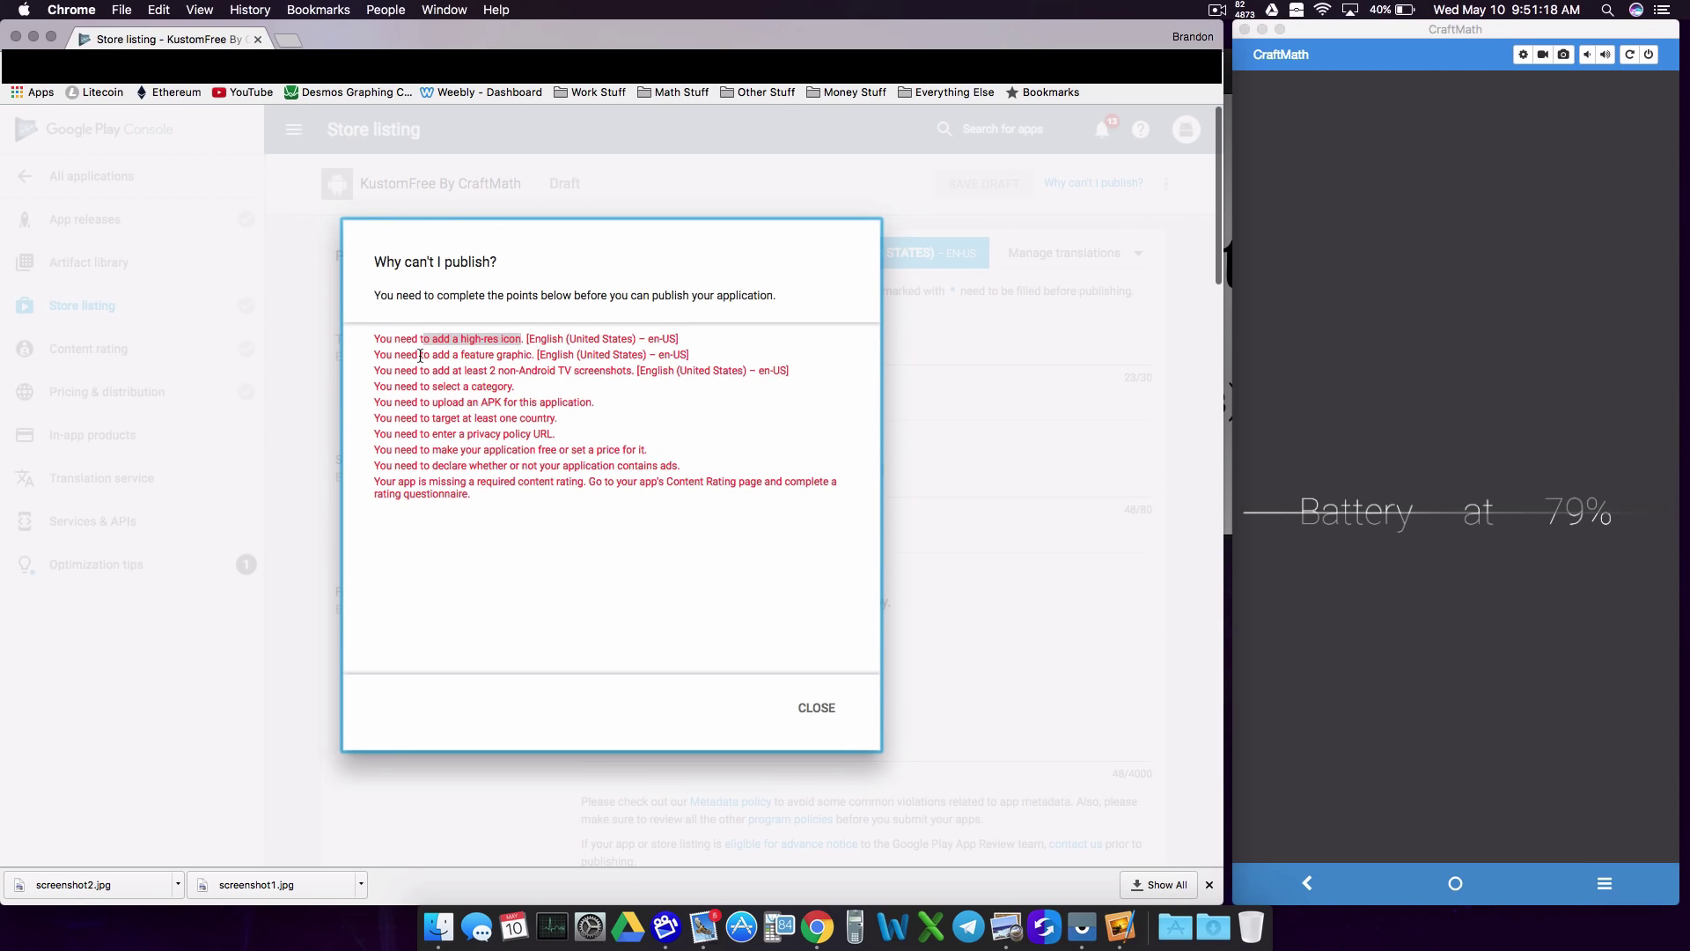
drag(419, 356, 620, 373)
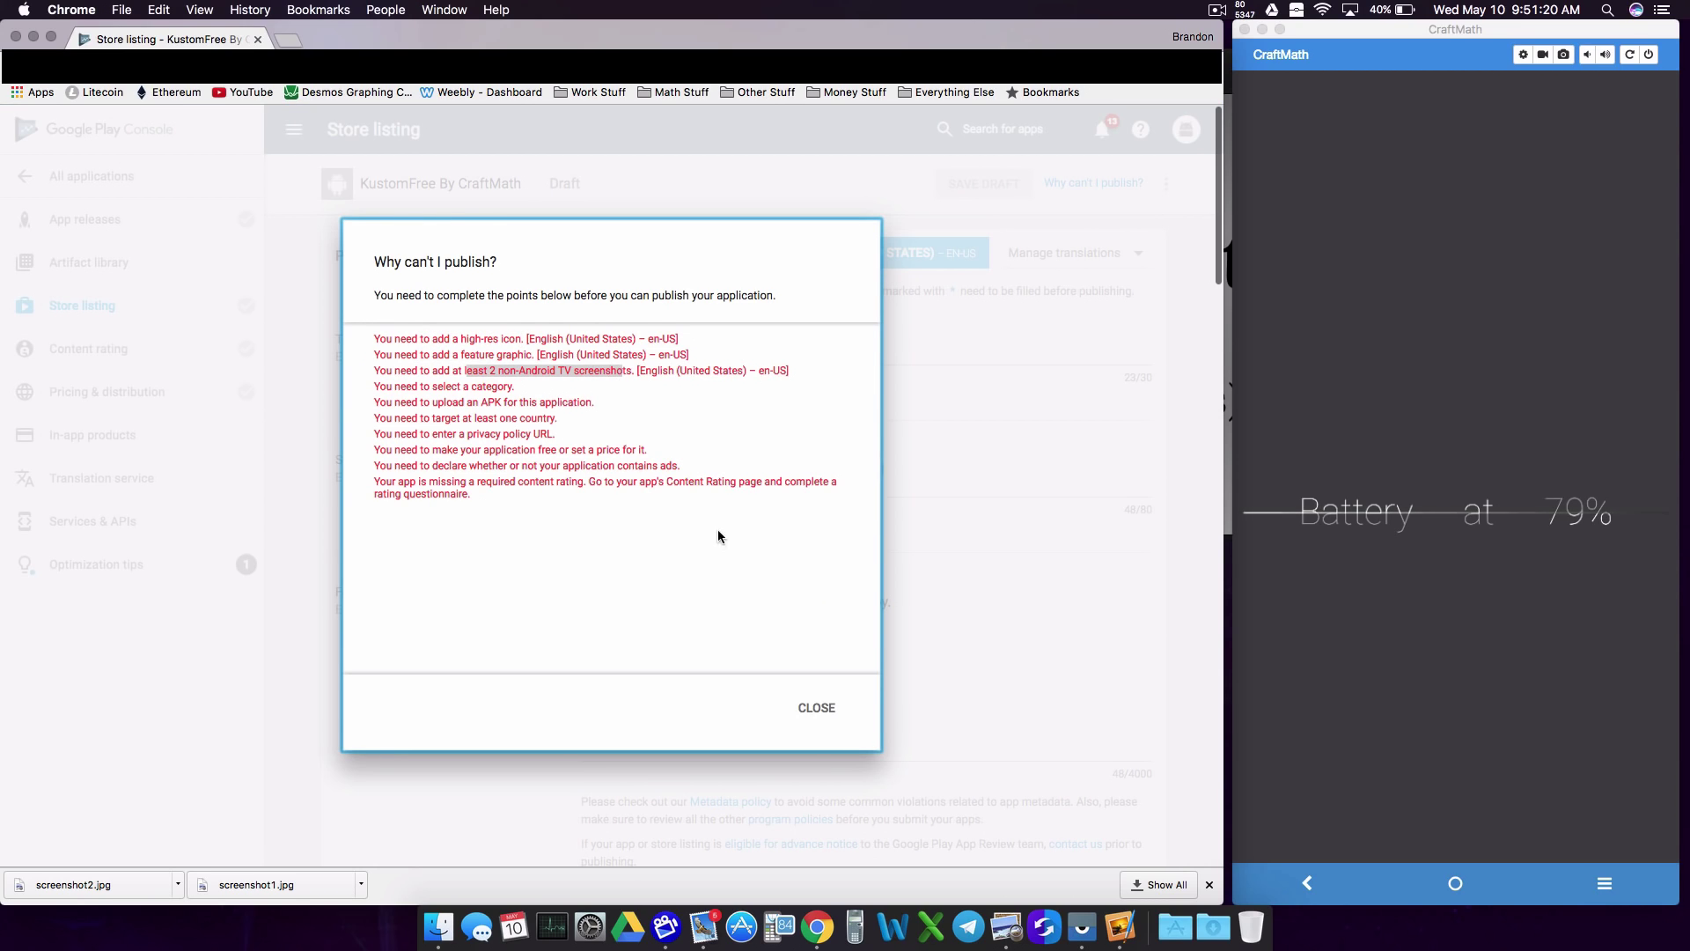
click(815, 711)
scroll(638, 607, down, 10)
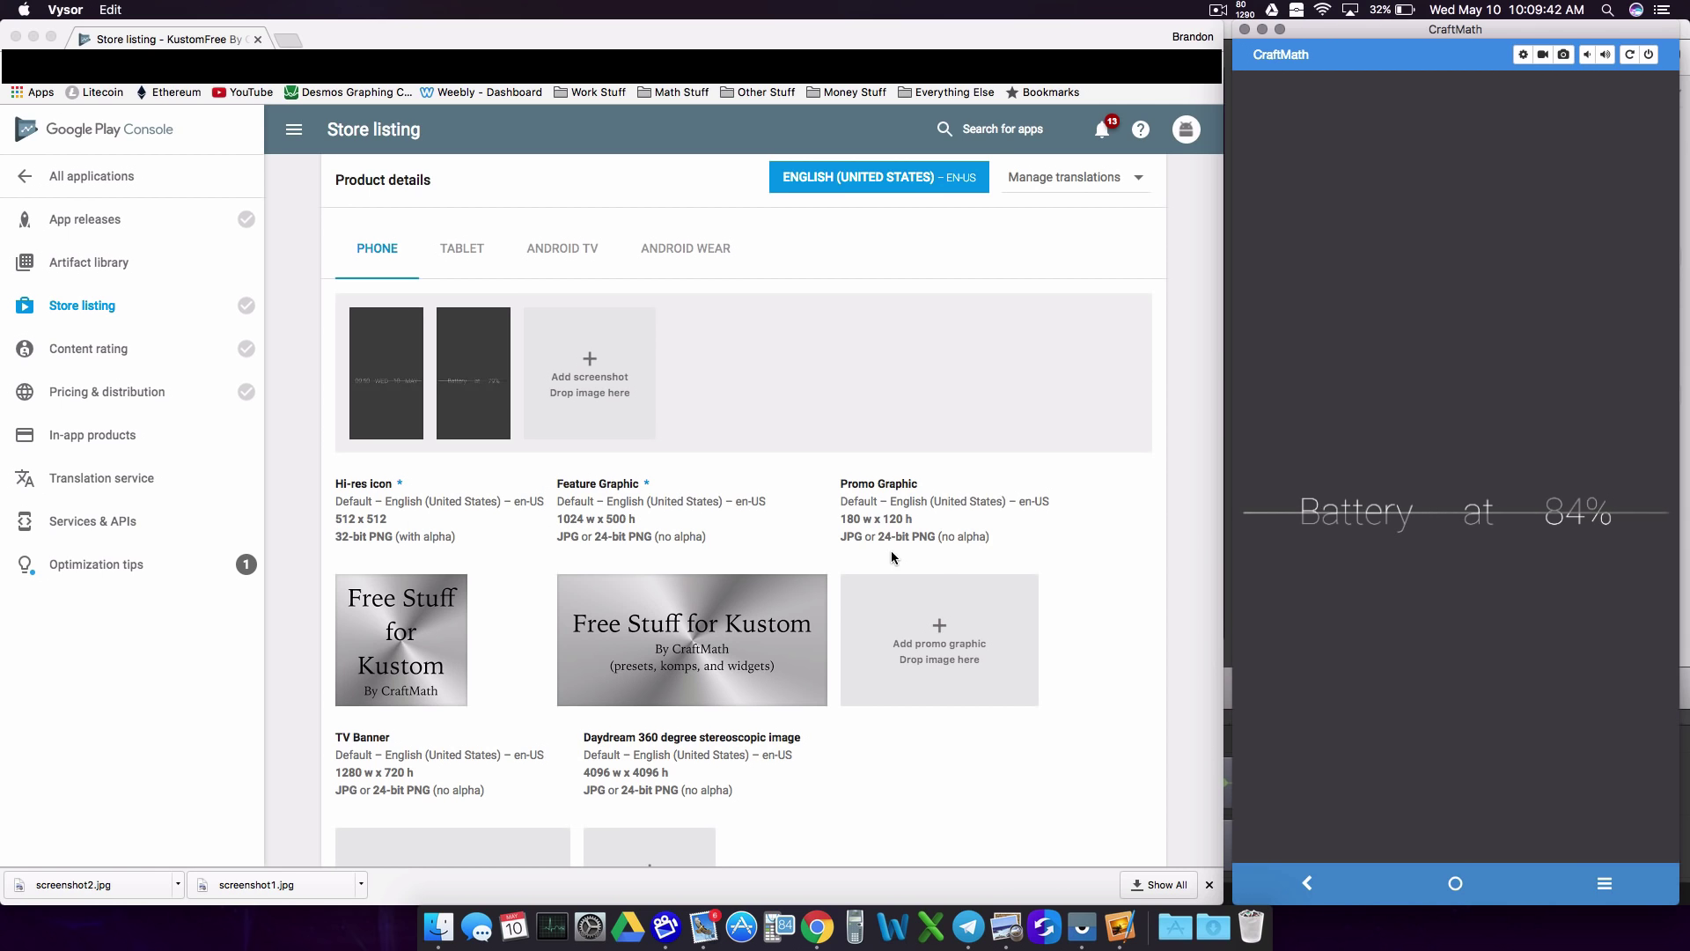
Step: Recheck the publishing blockers to confirm graphics are cleared, then scroll down to Categorization
scroll(924, 554, up, 10)
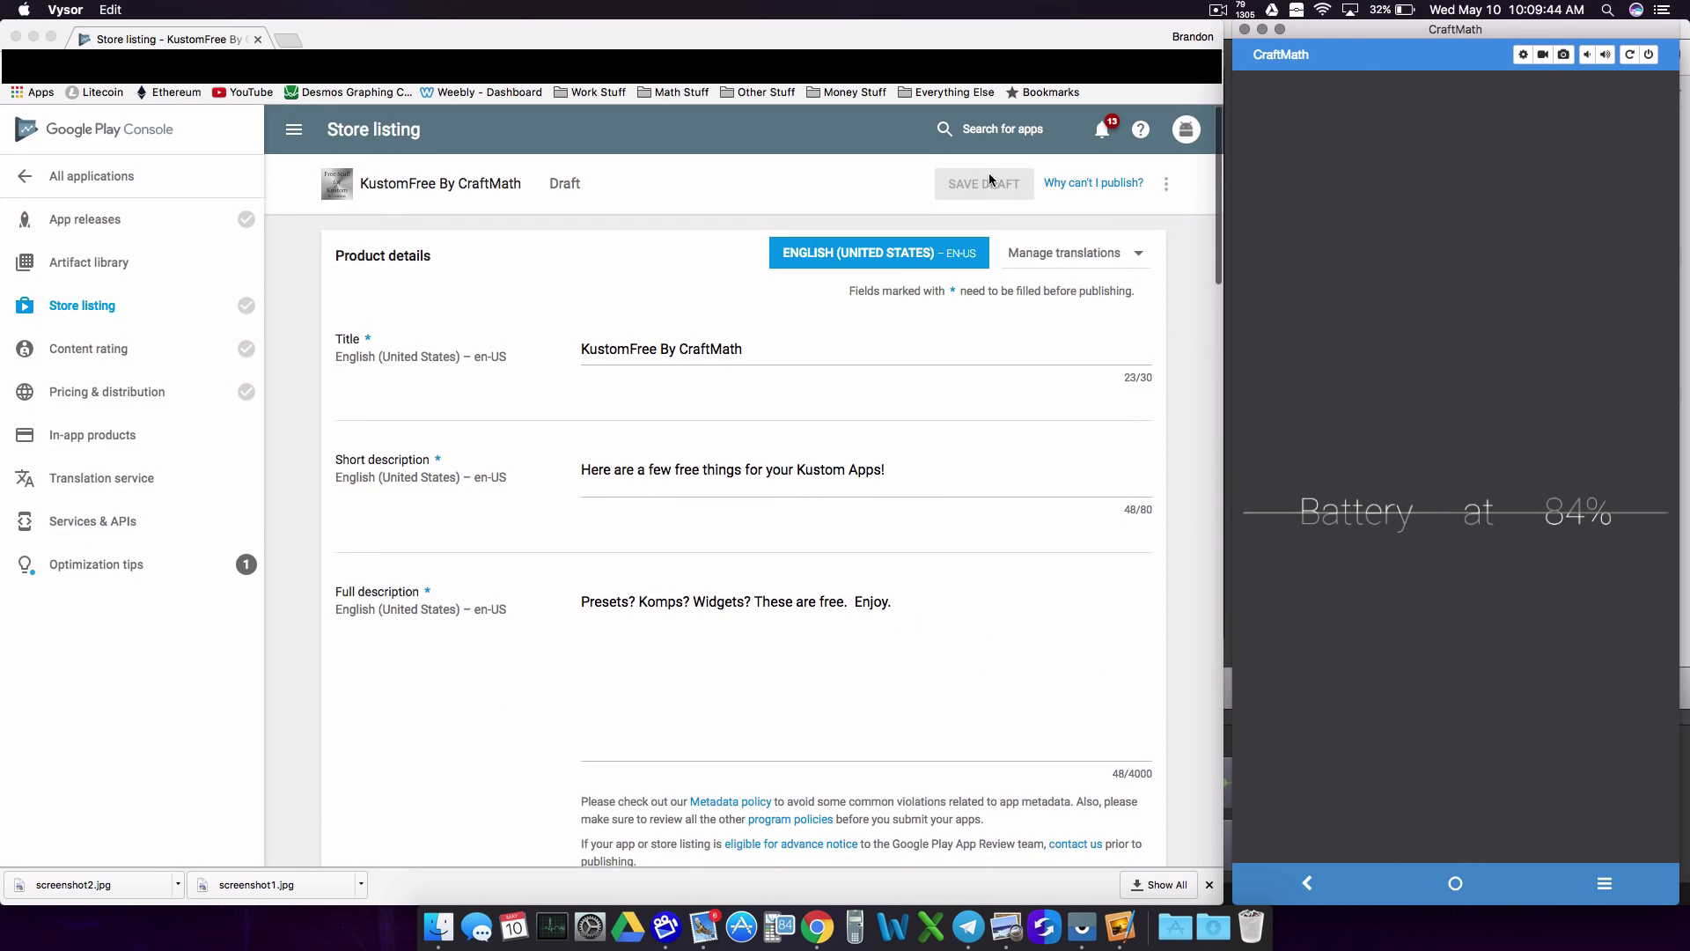
click(980, 187)
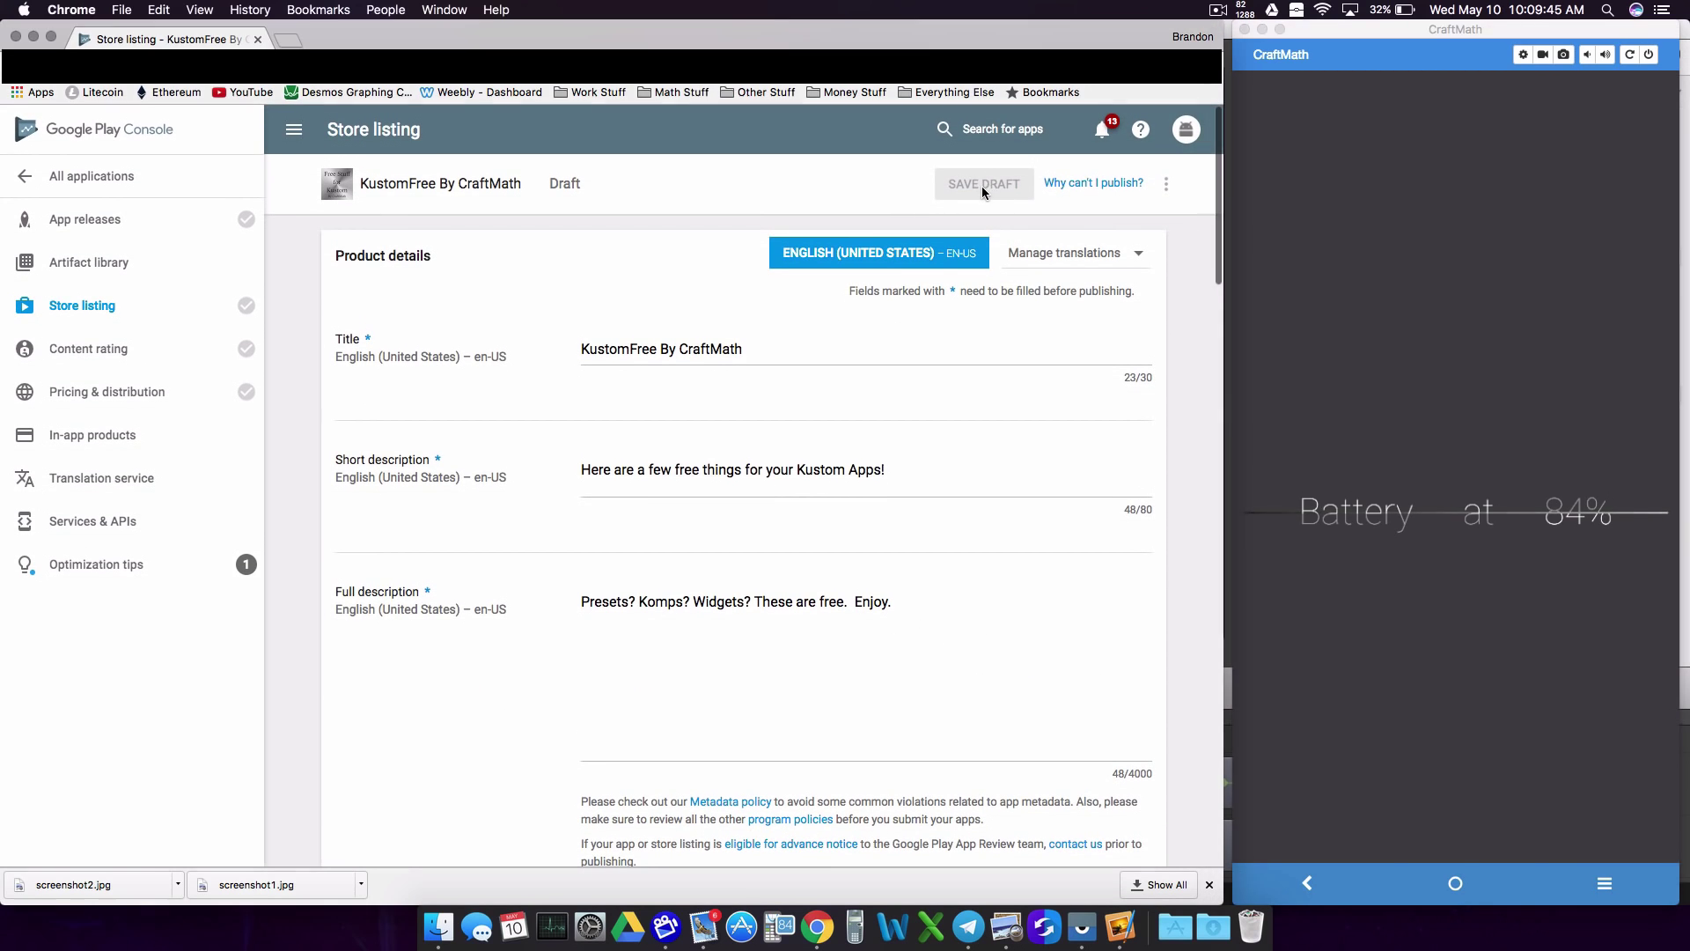
click(1093, 182)
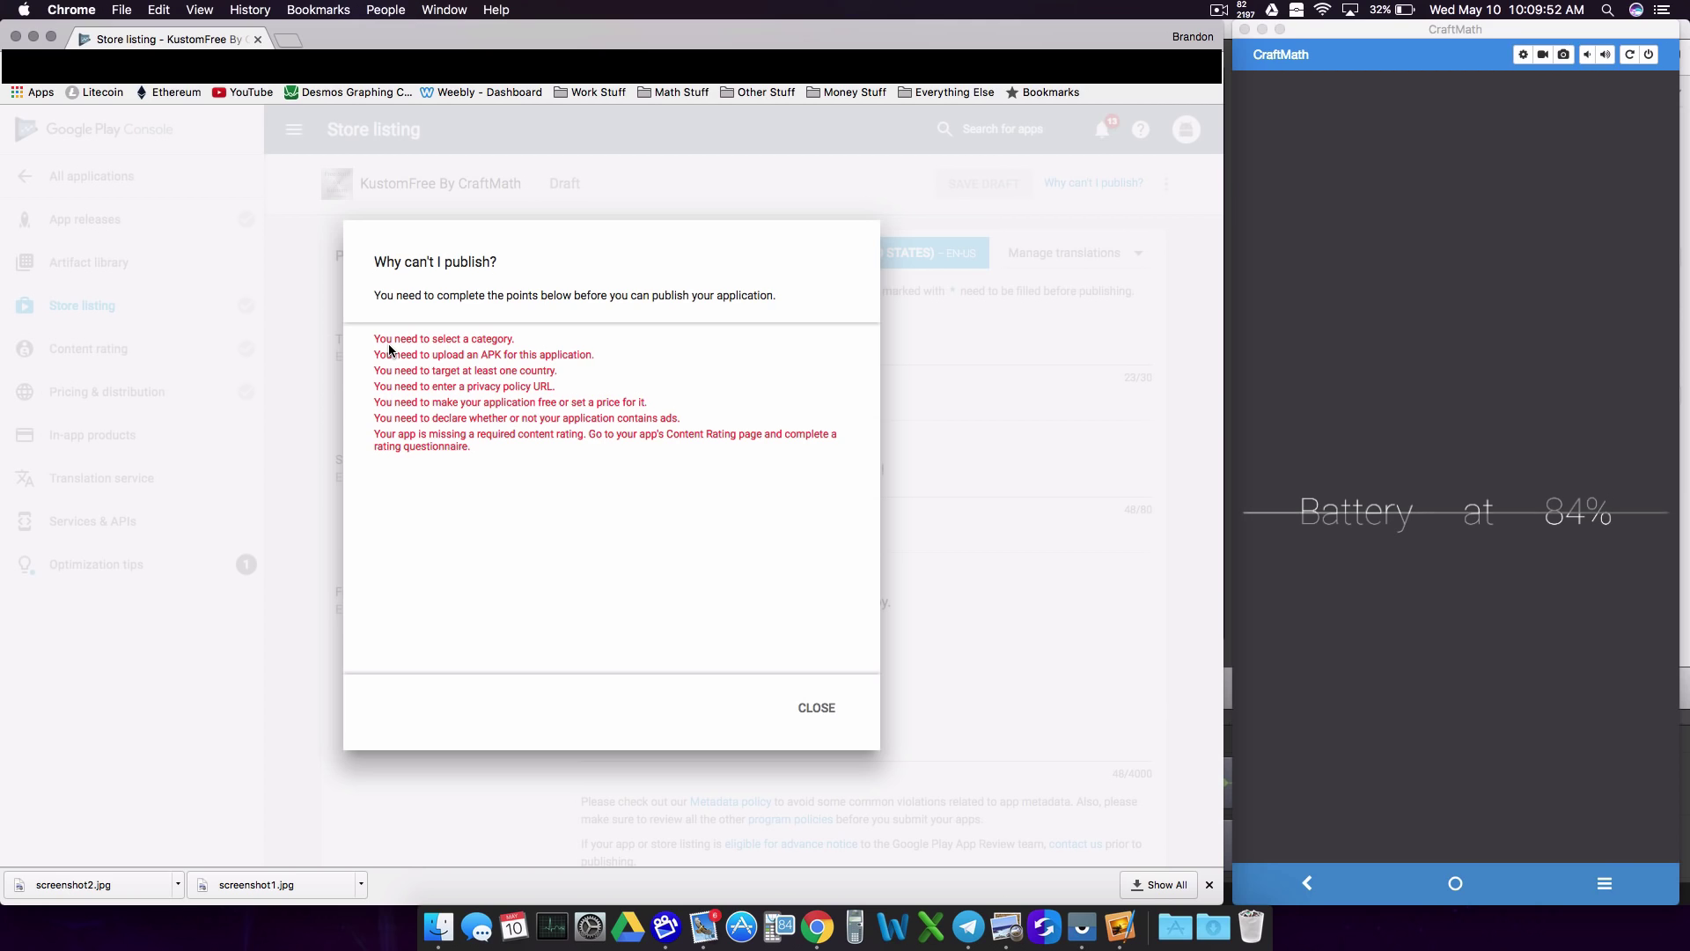
click(828, 715)
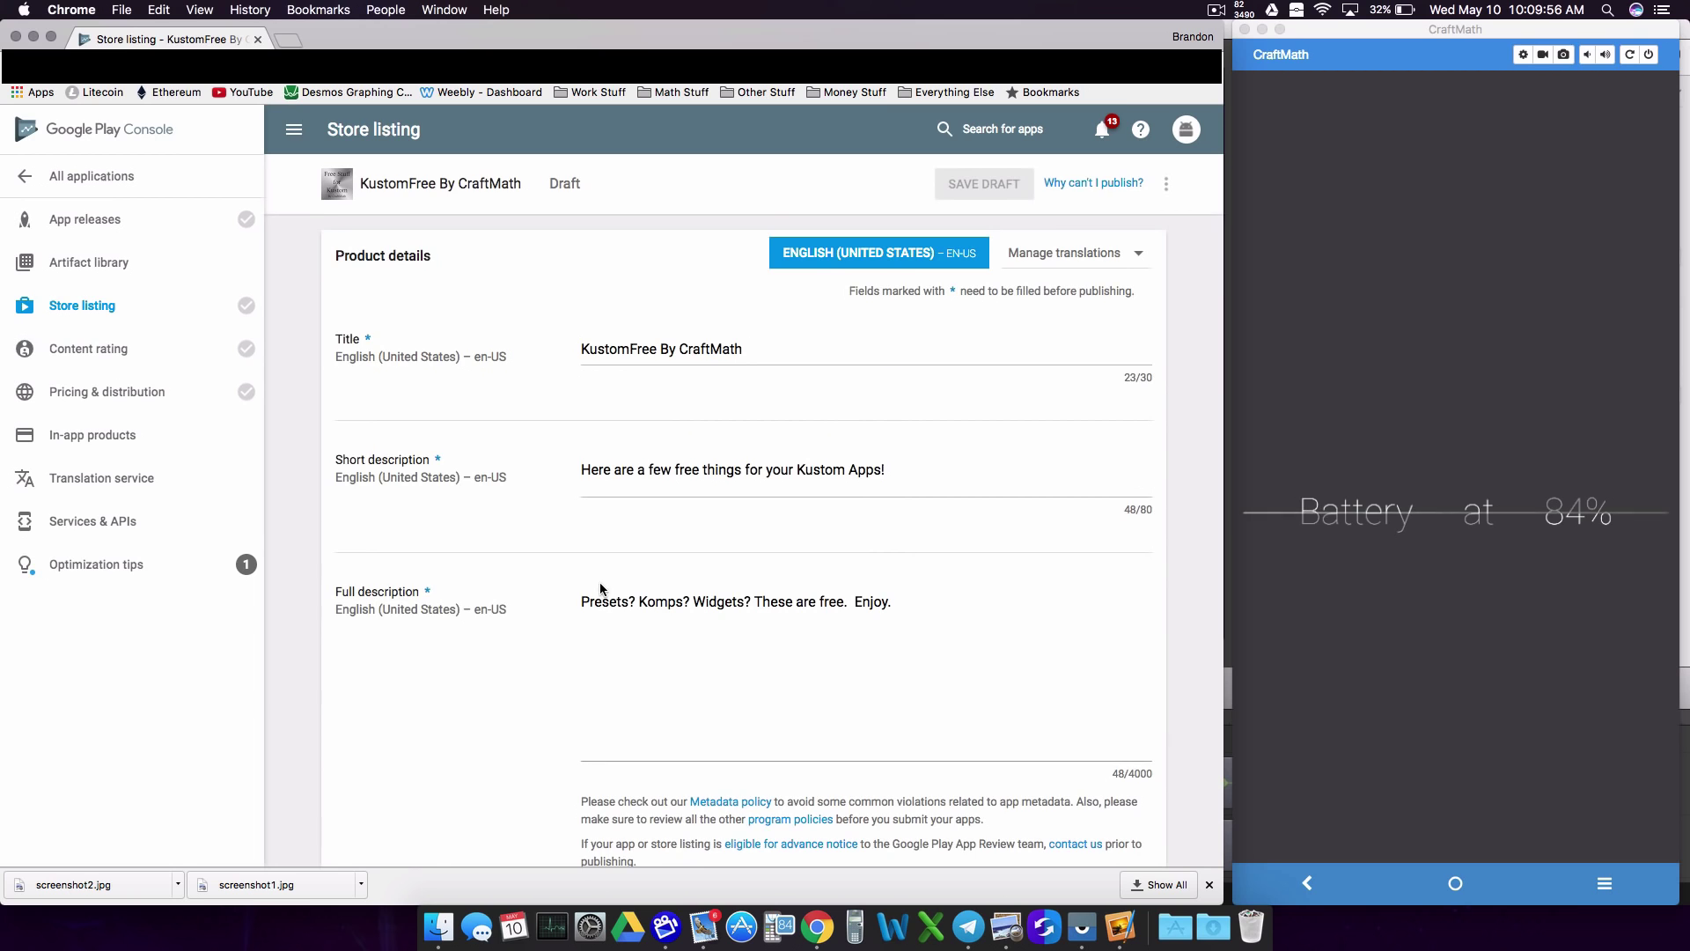
scroll(599, 583, down, 10)
scroll(599, 582, down, 5)
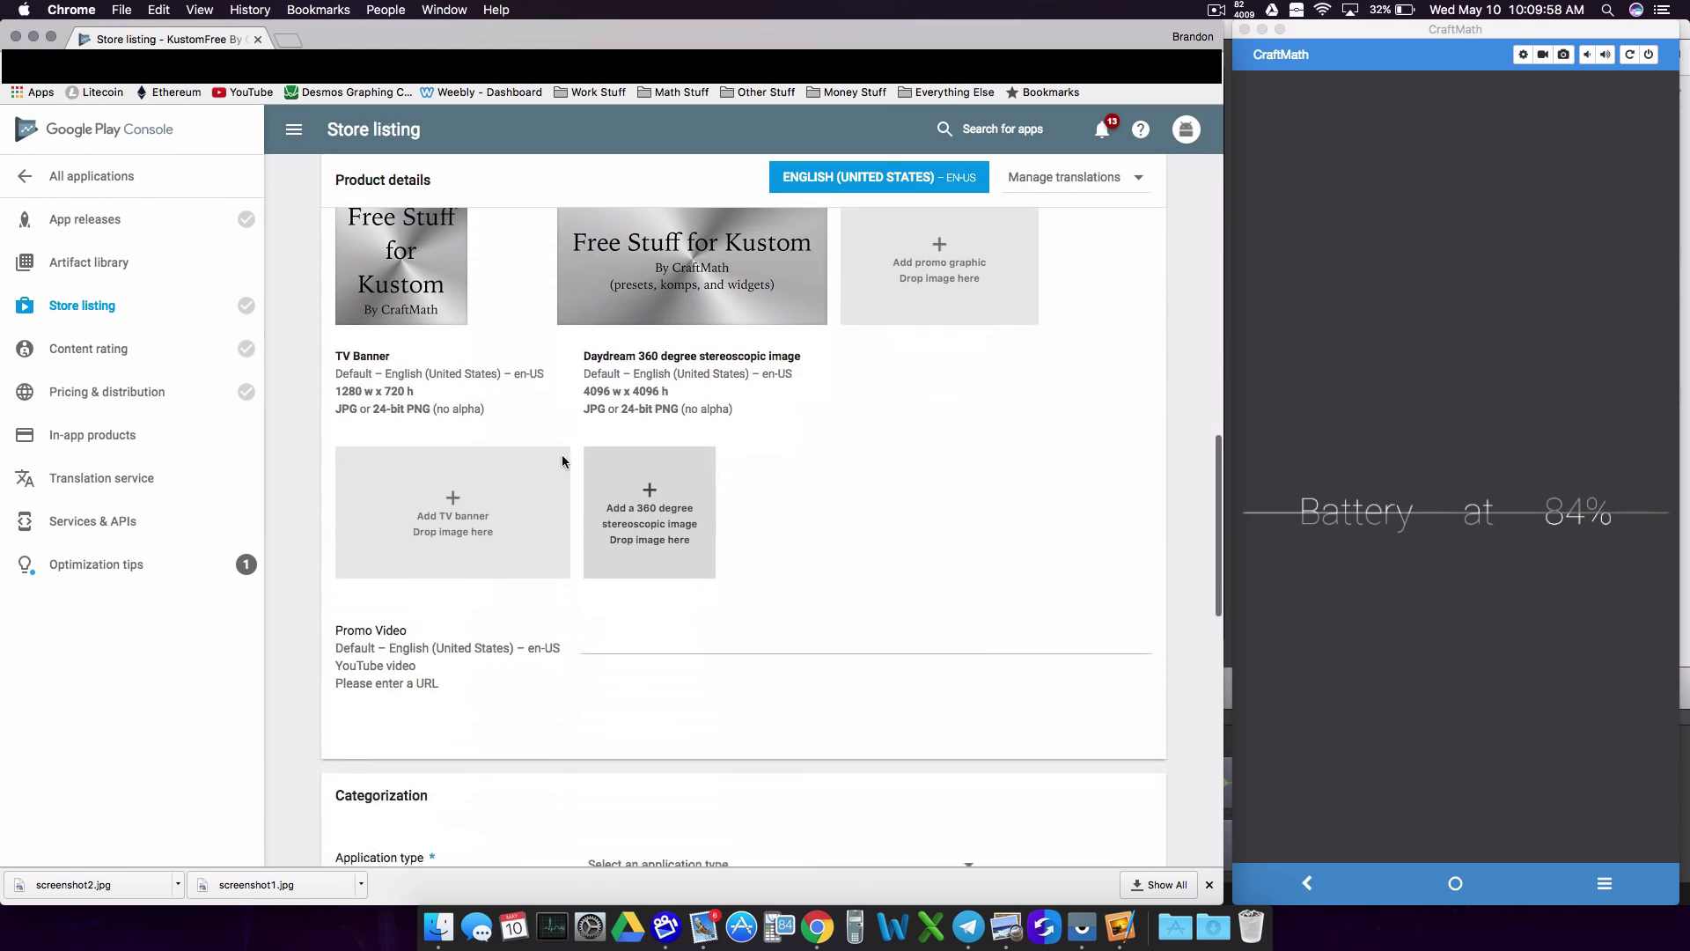
scroll(605, 473, down, 5)
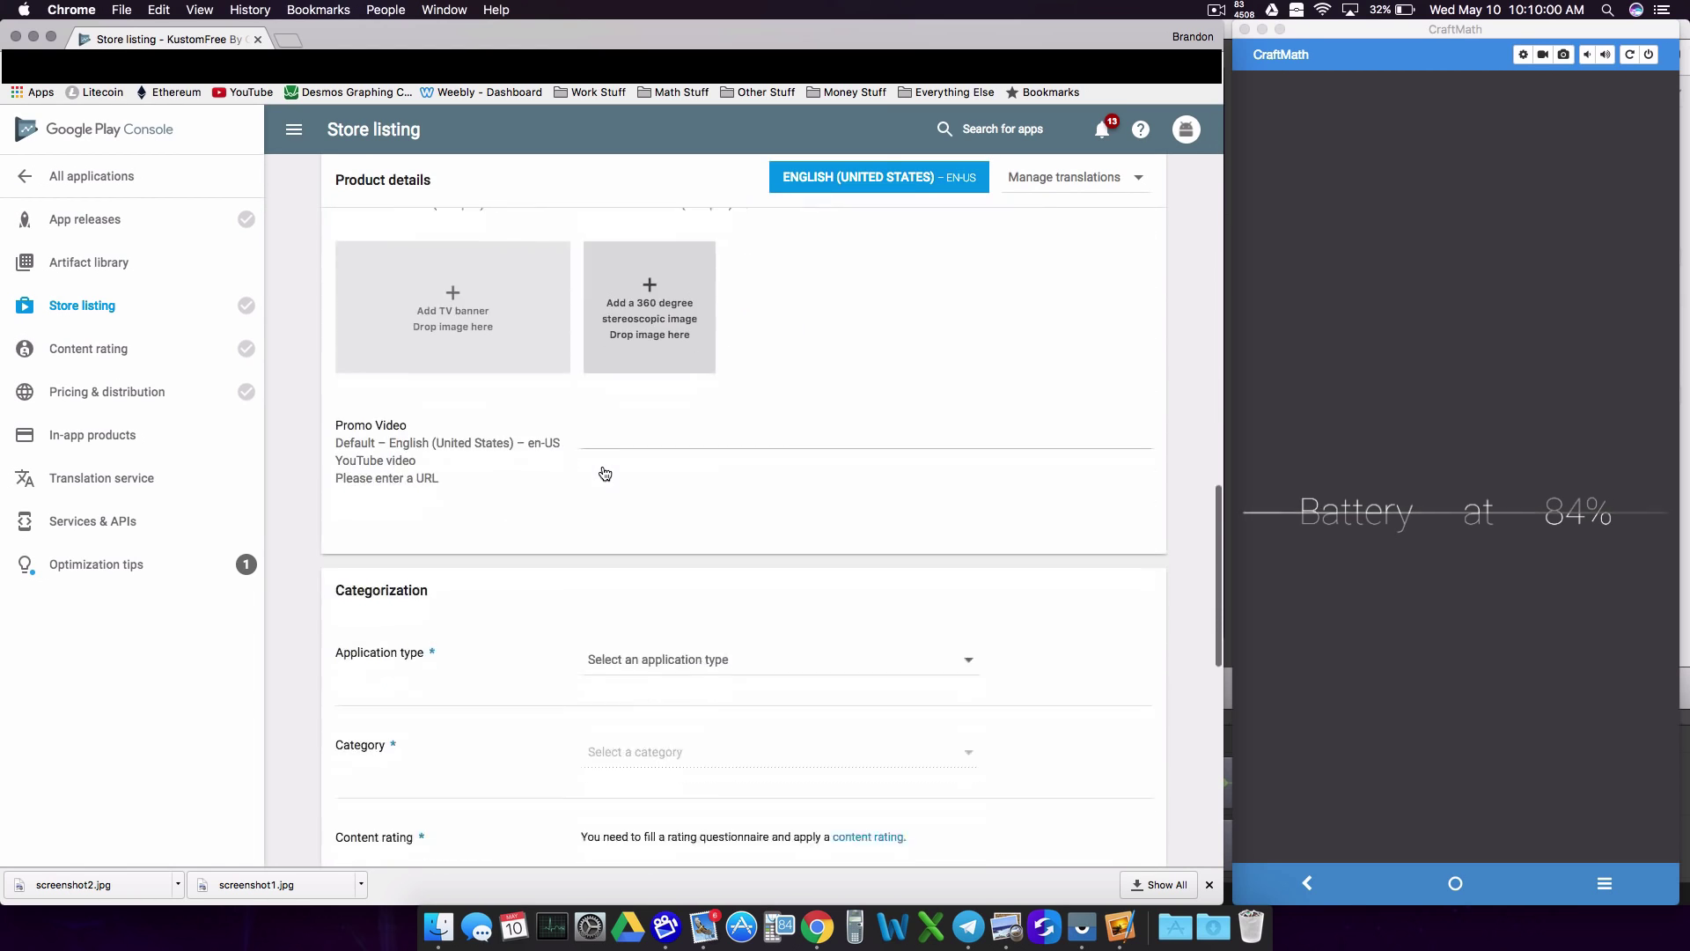
Step: Set the application type to Applications and the category to Personalization
click(648, 437)
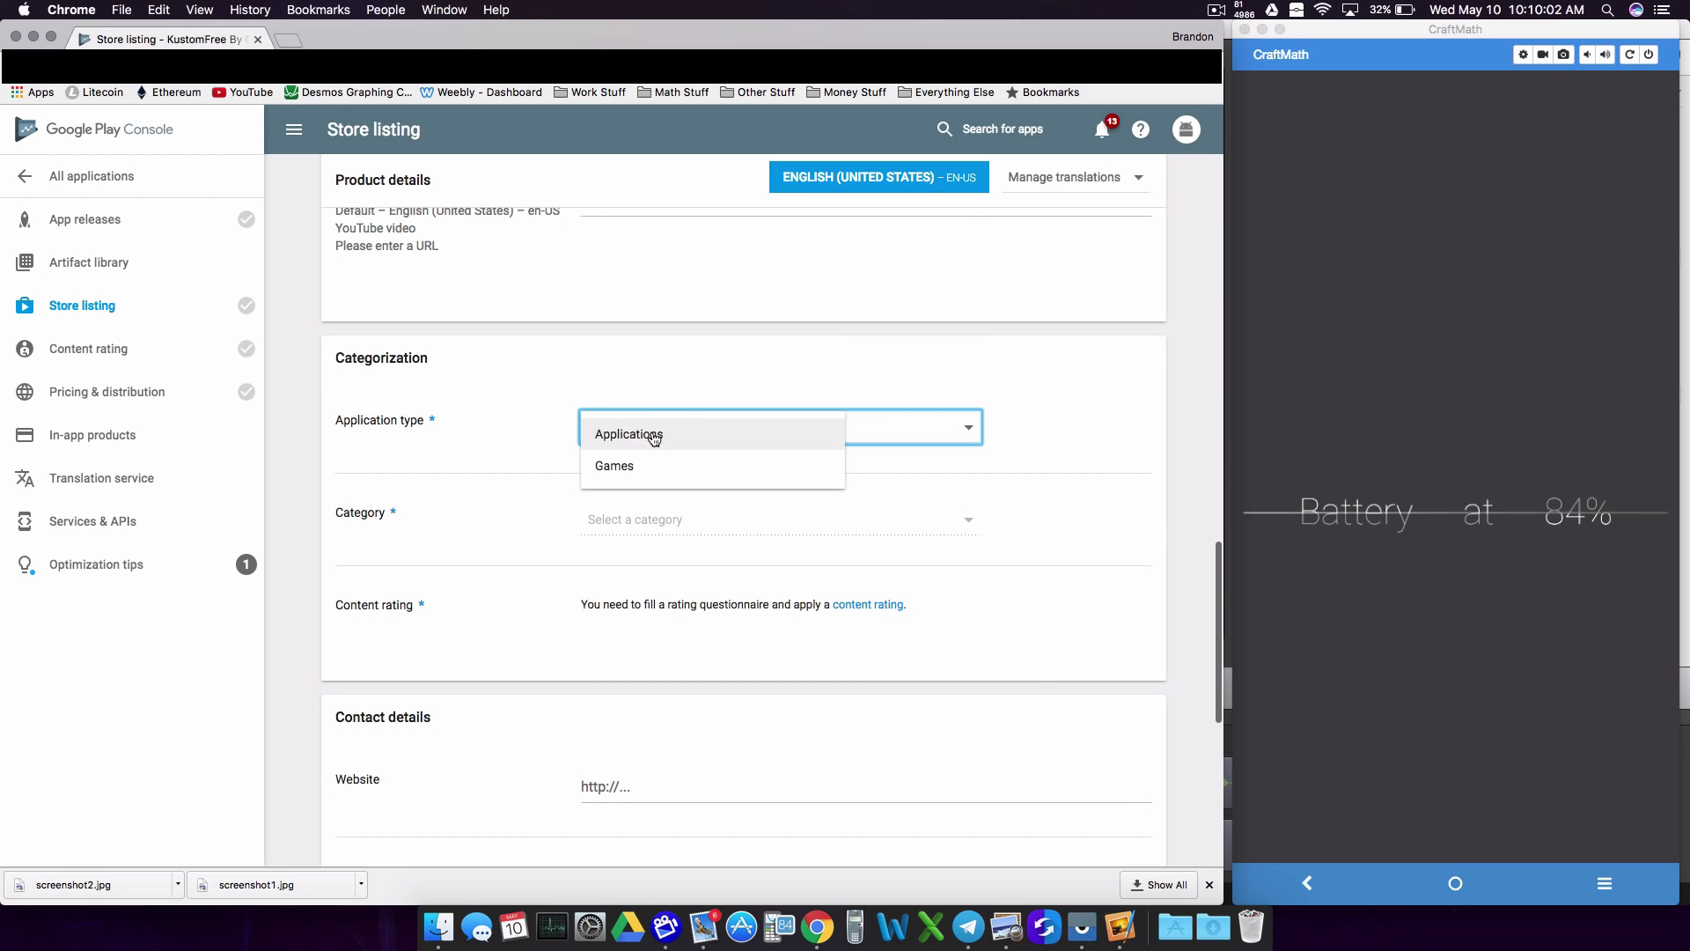
click(652, 436)
click(634, 518)
click(731, 557)
click(722, 531)
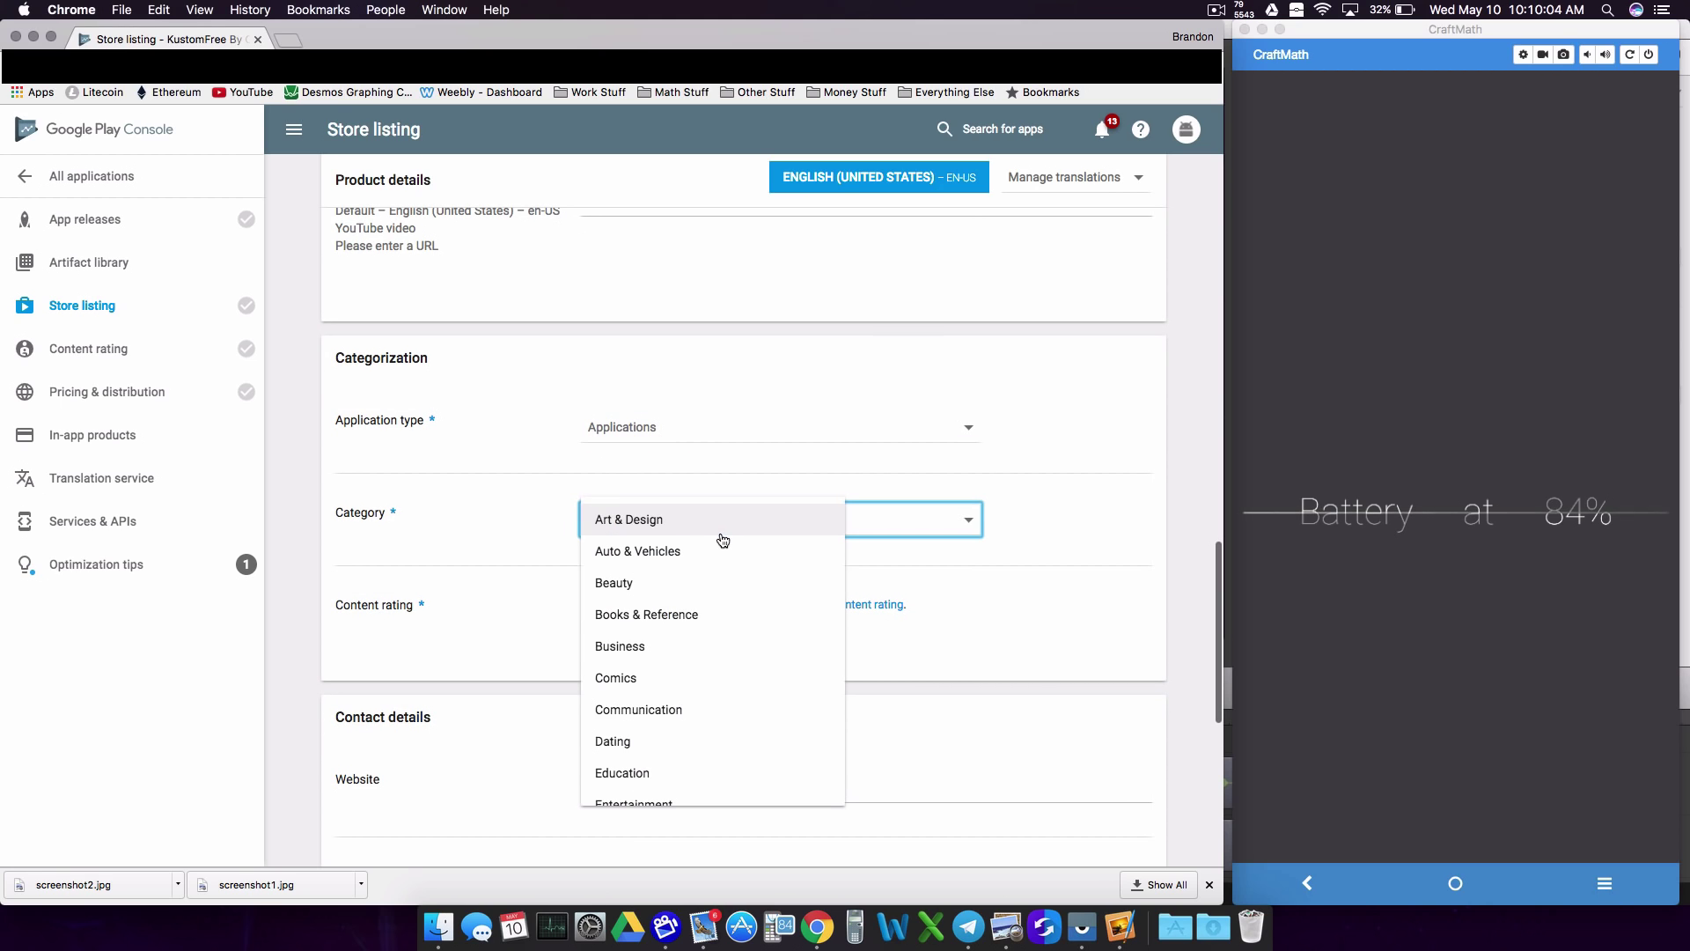
scroll(709, 621, down, 5)
scroll(709, 625, down, 5)
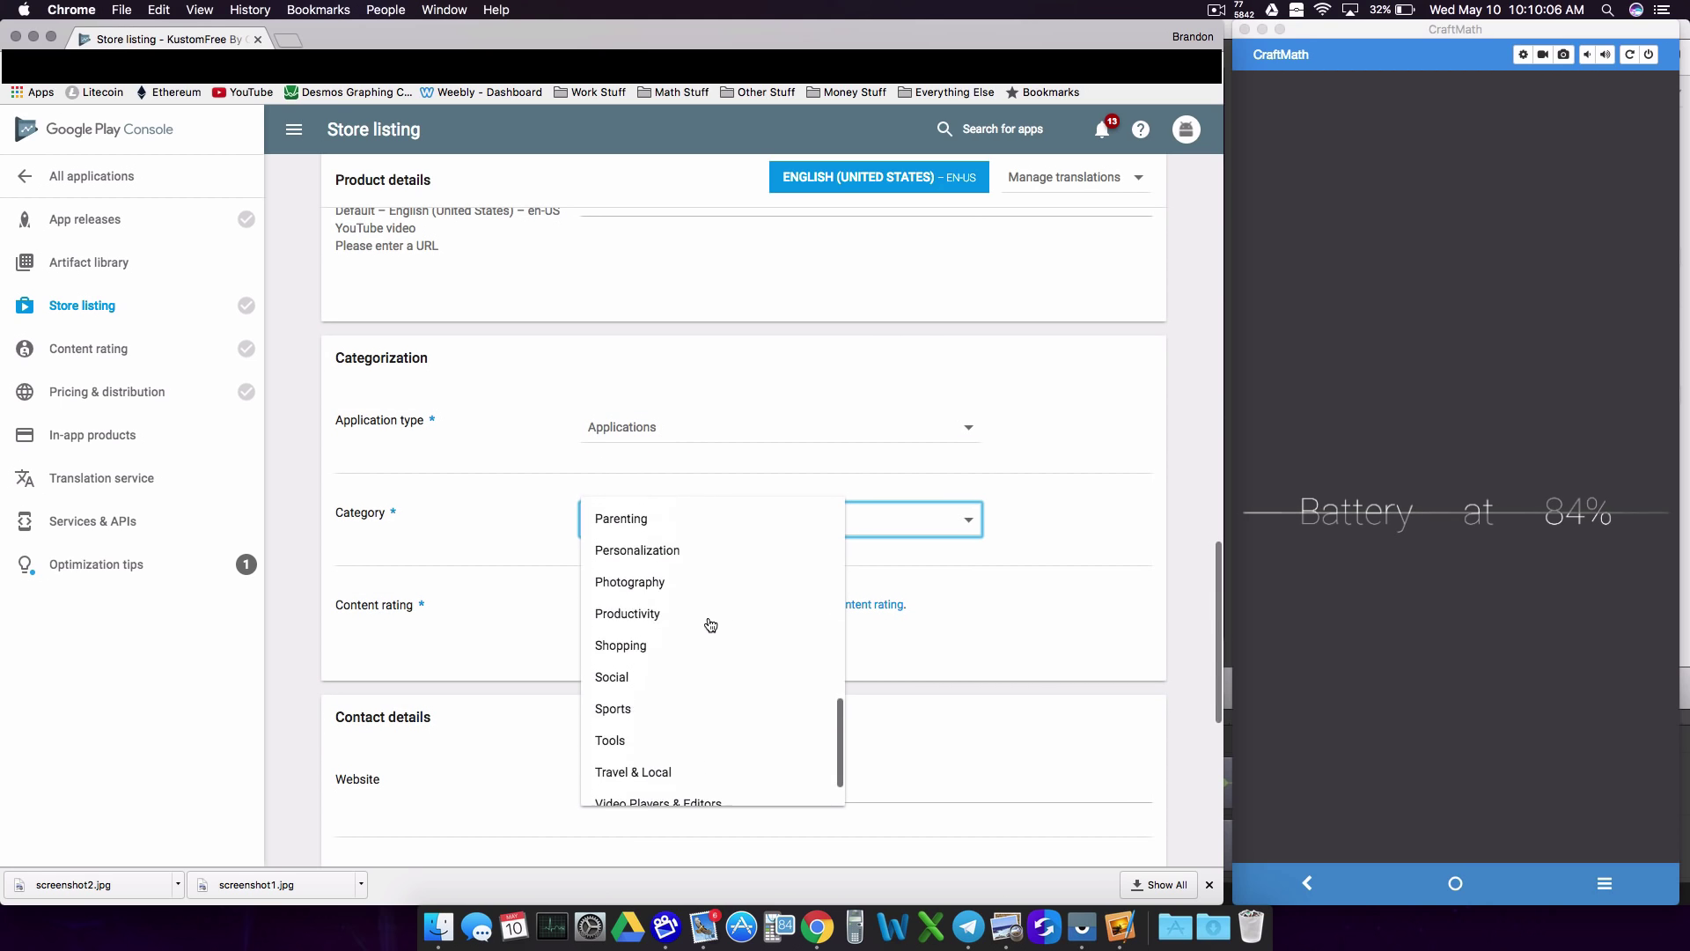
click(662, 528)
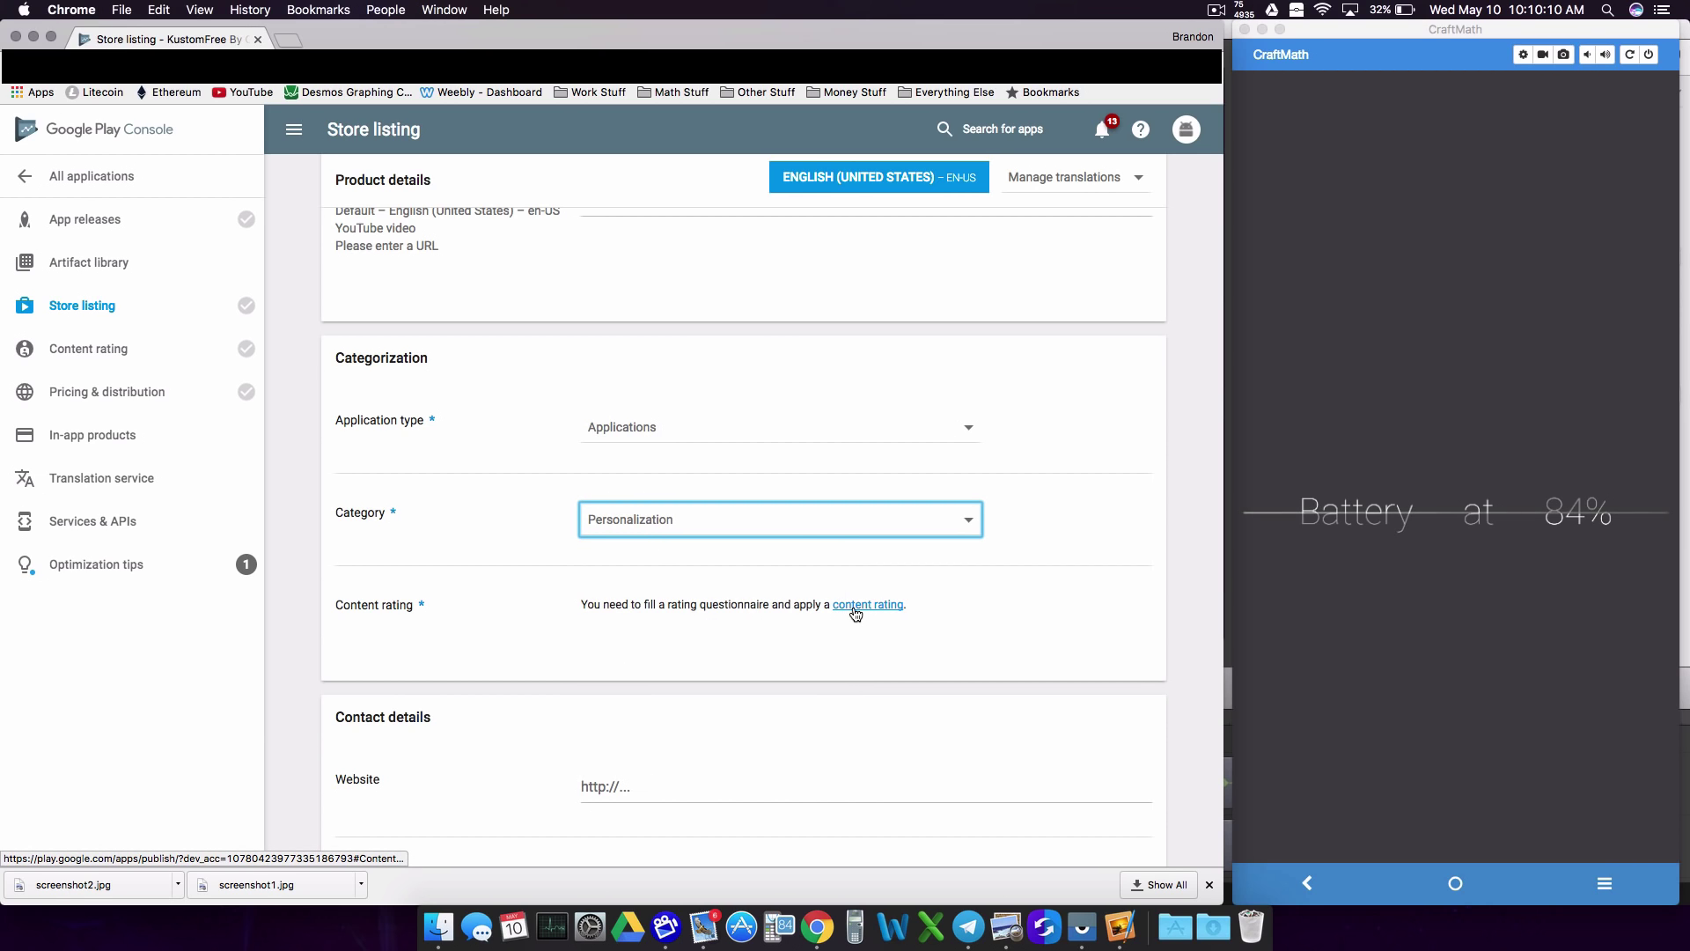
Step: Enter idomath.weebly.com as the website, opt out of a privacy policy URL, and save
scroll(807, 611, down, 3)
click(665, 584)
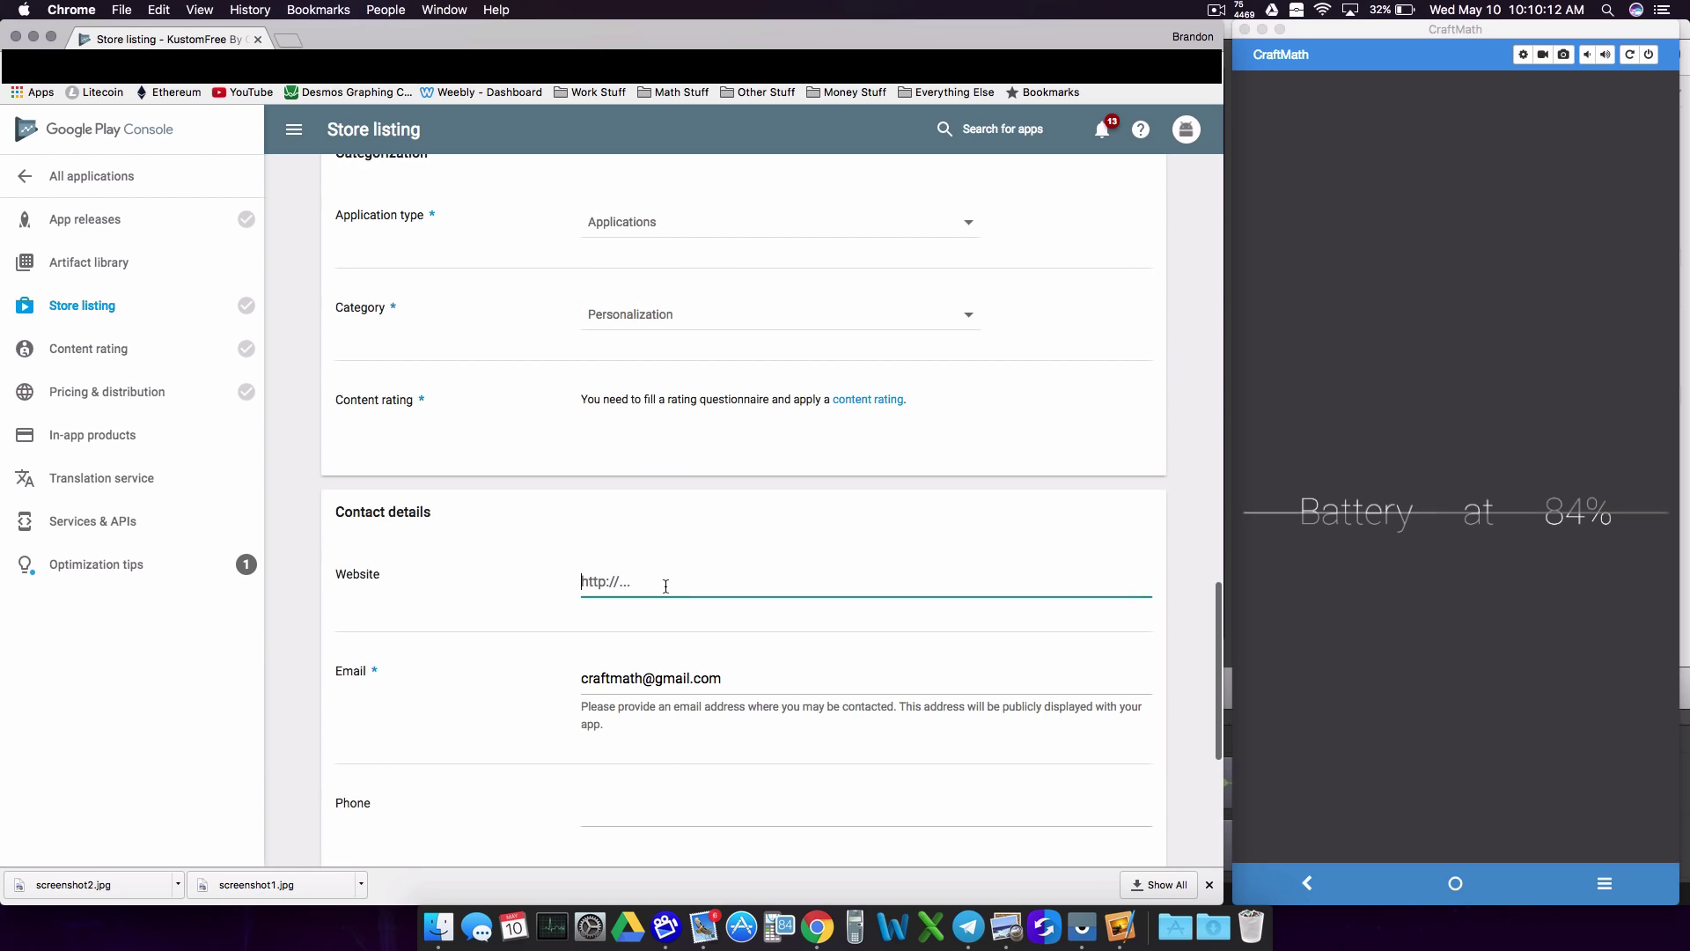
text(ido)
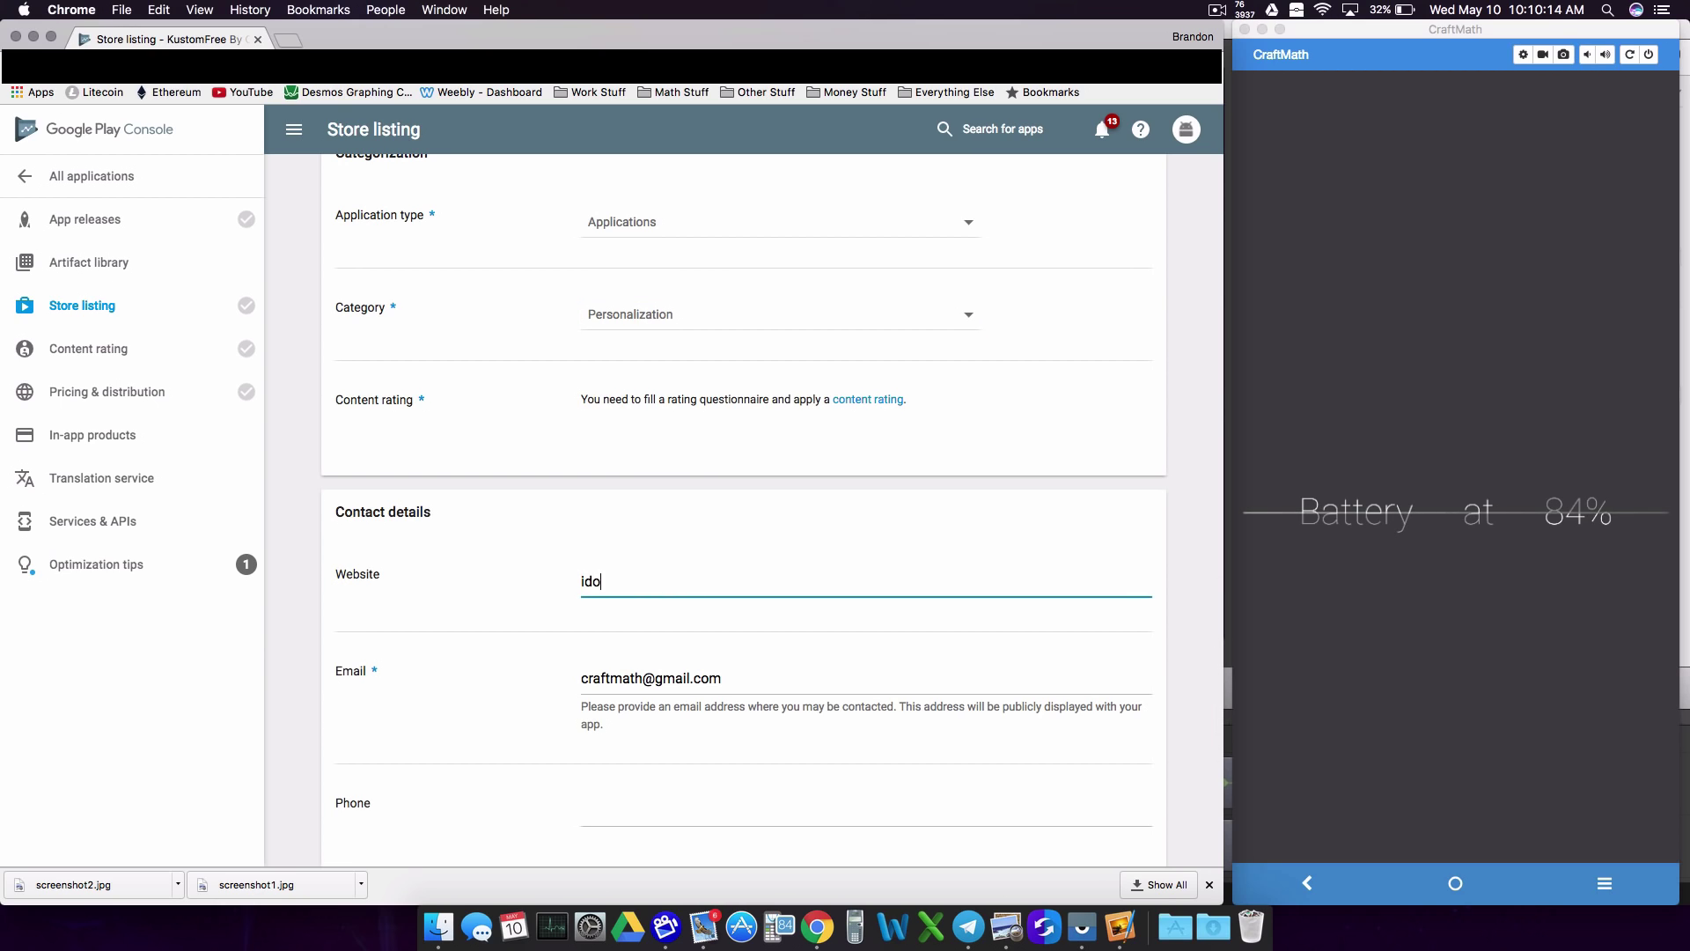
text(math.weebly.com)
scroll(671, 639, down, 5)
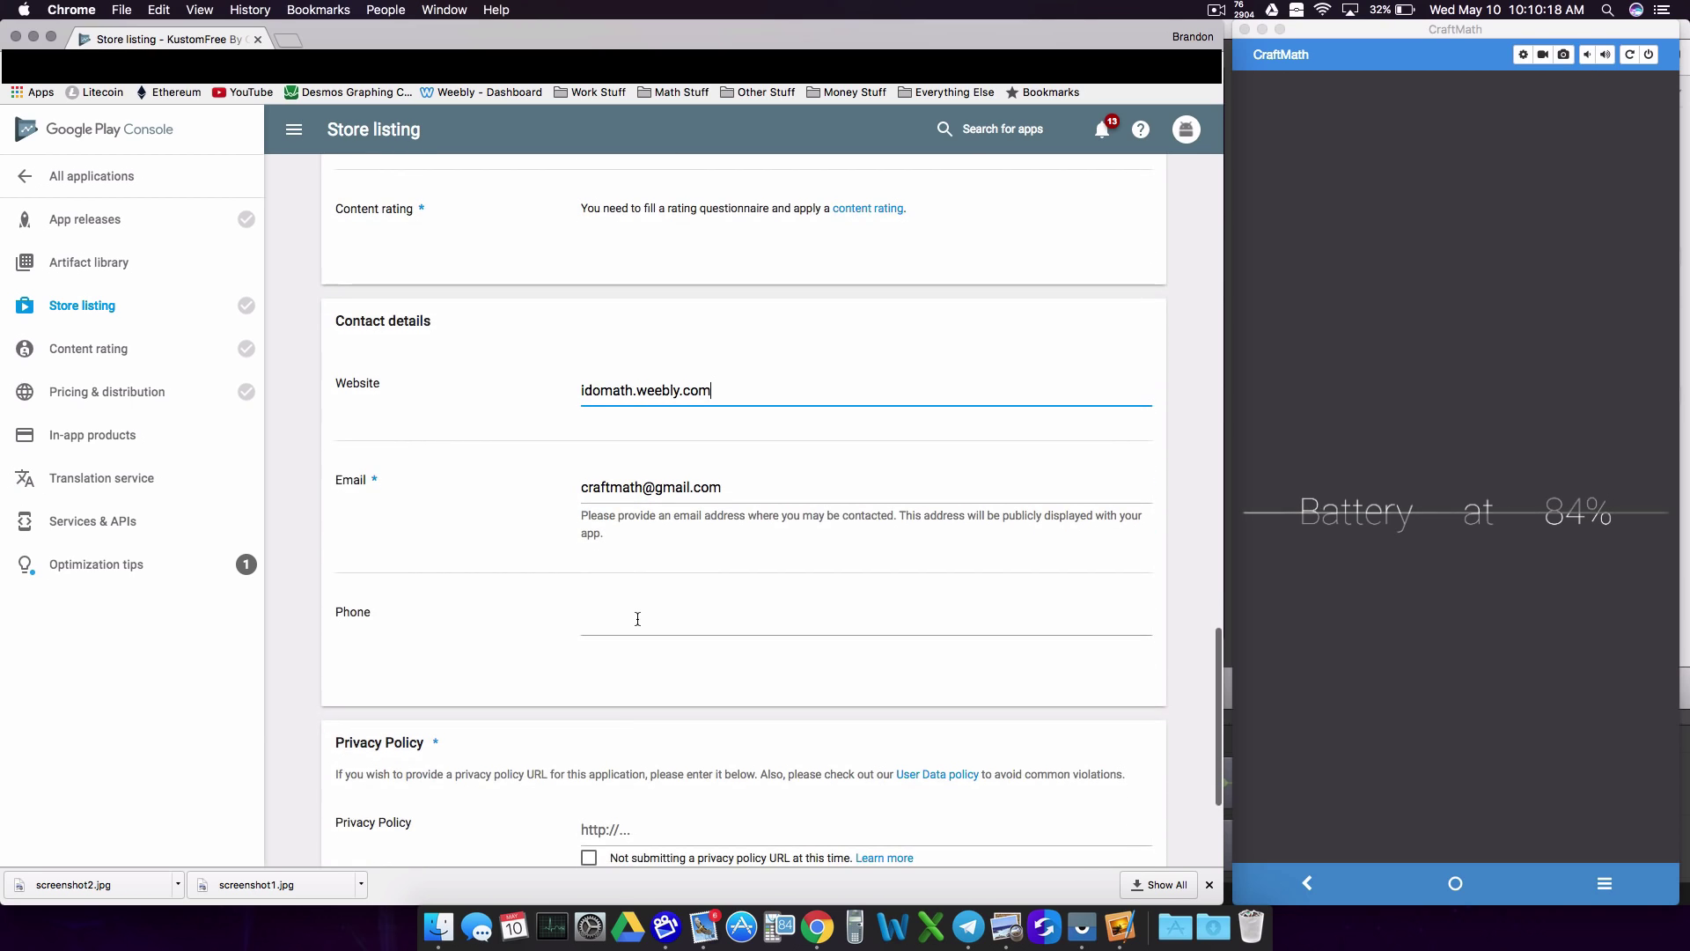
scroll(635, 616, down, 2)
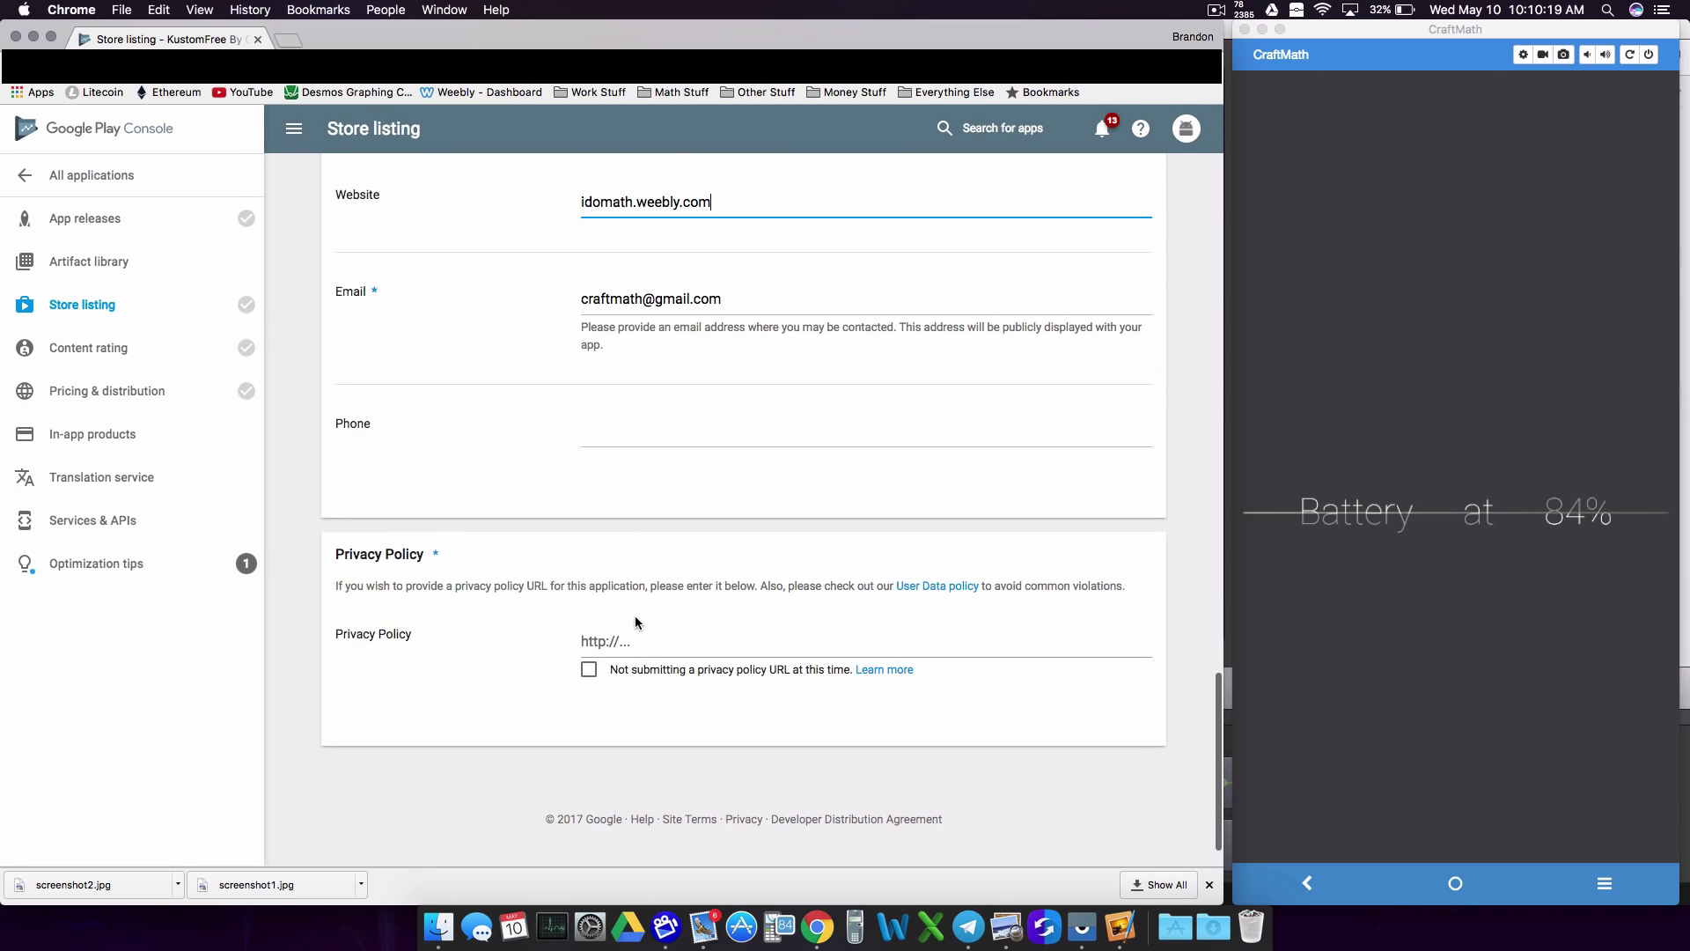
click(588, 671)
scroll(725, 651, up, 10)
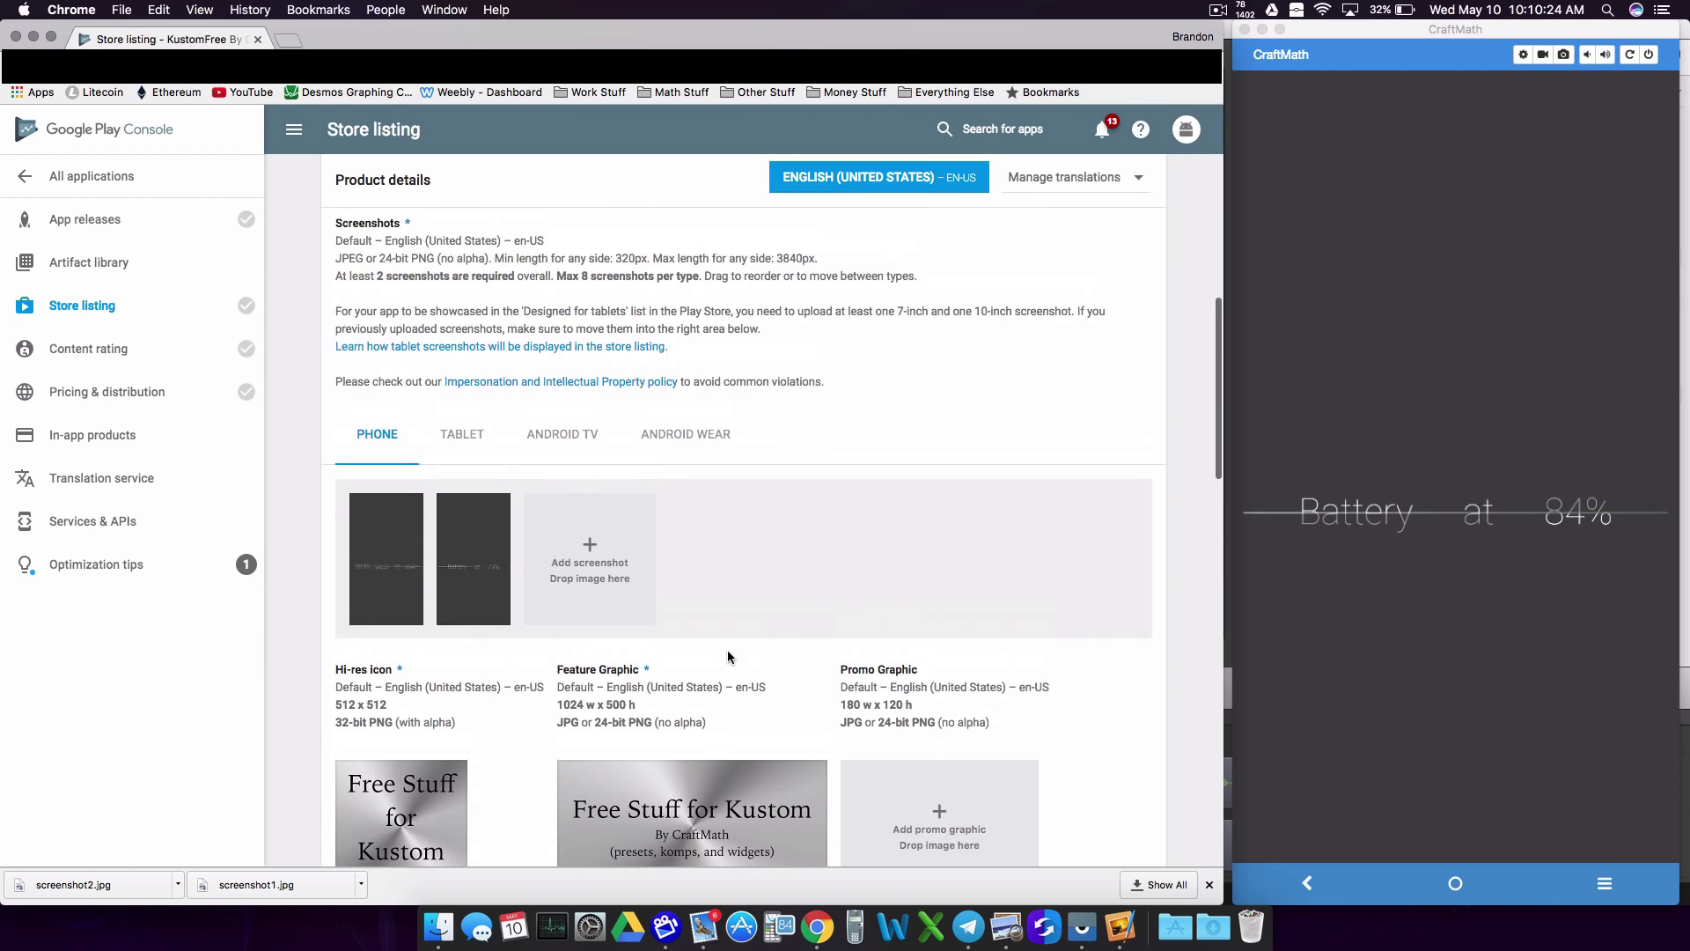
scroll(727, 649, up, 8)
click(972, 184)
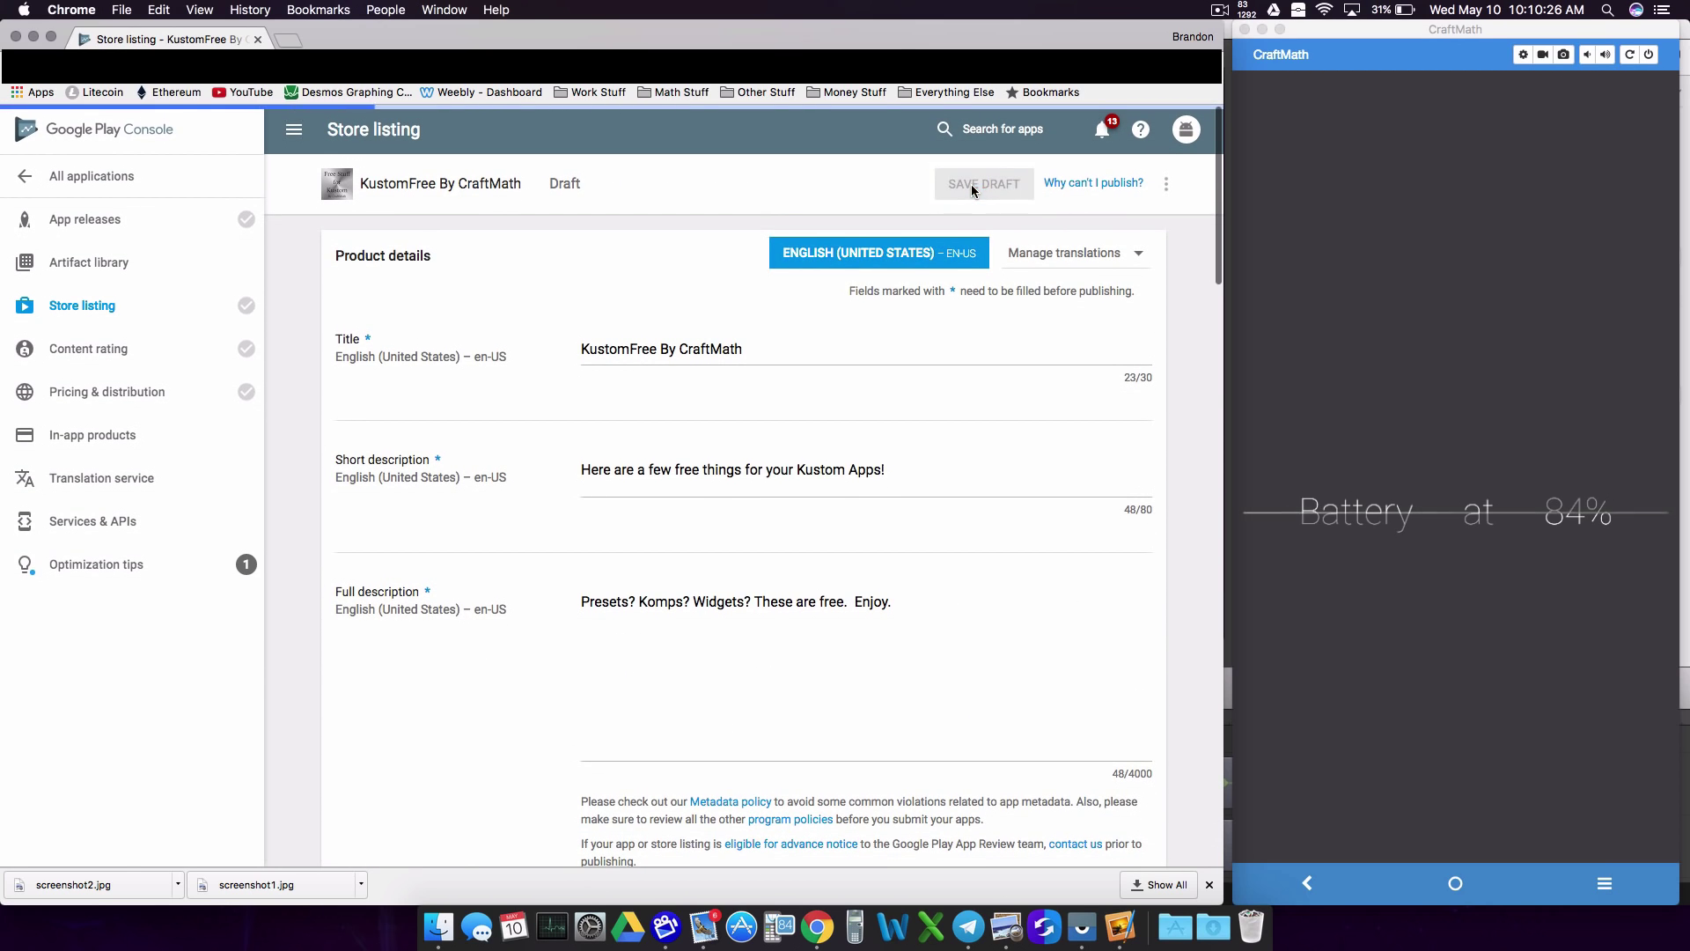
Step: Recheck the remaining blockers (APK, countries, pricing, ads, content rating) and close the list
click(1096, 185)
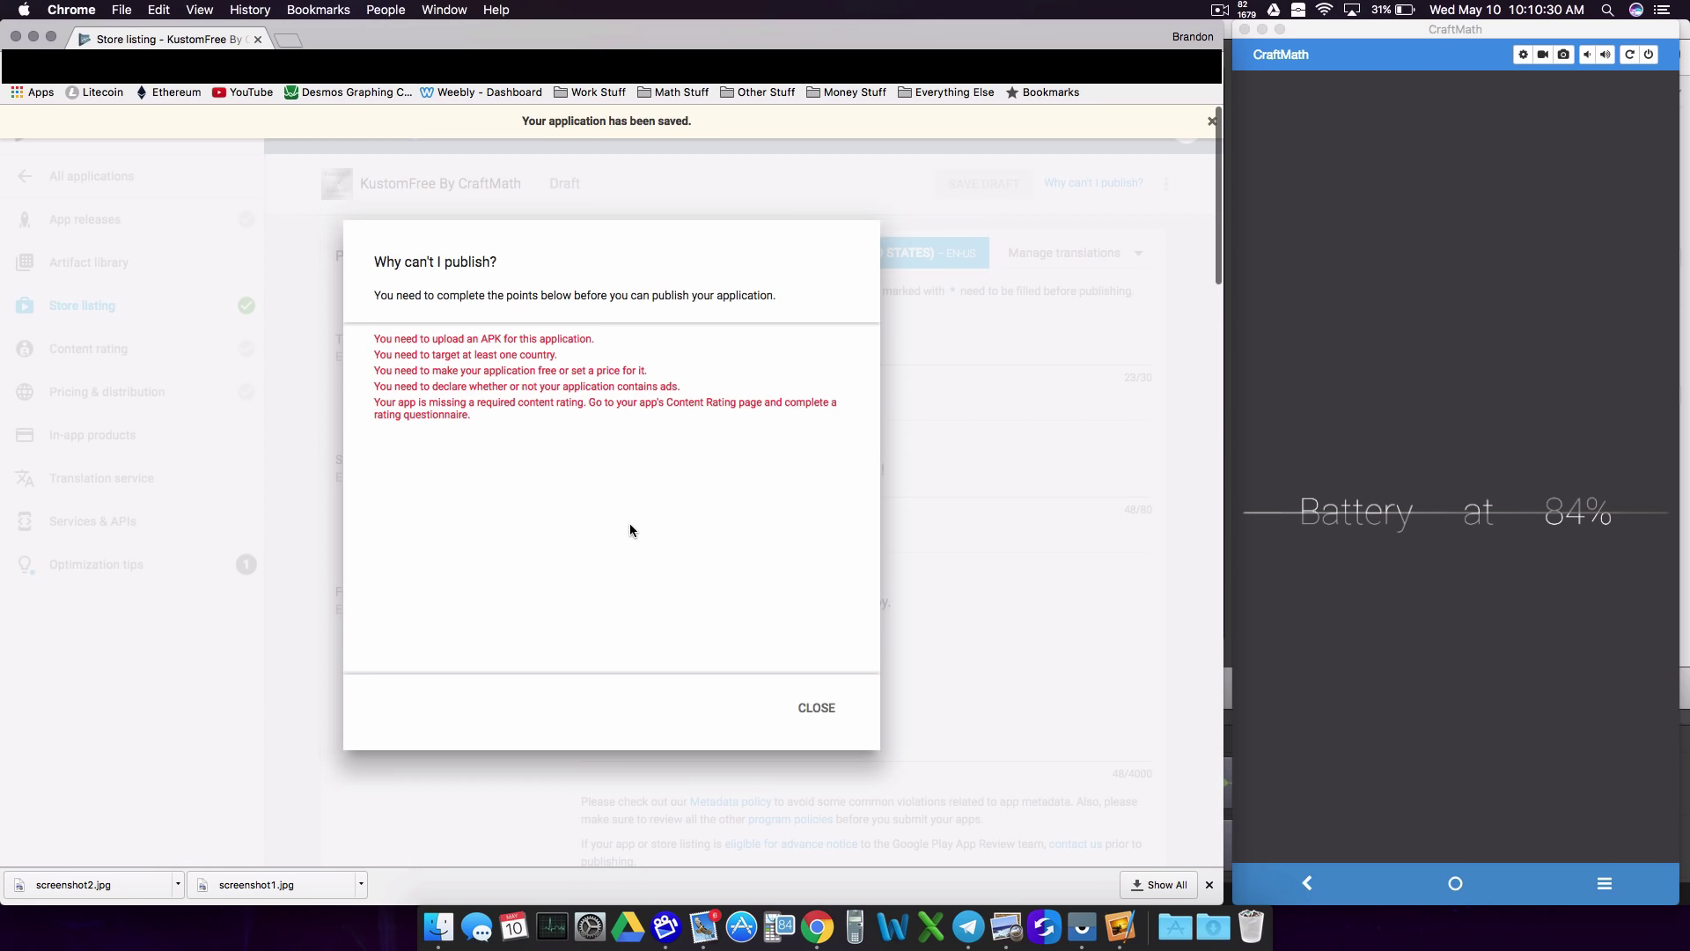
click(813, 708)
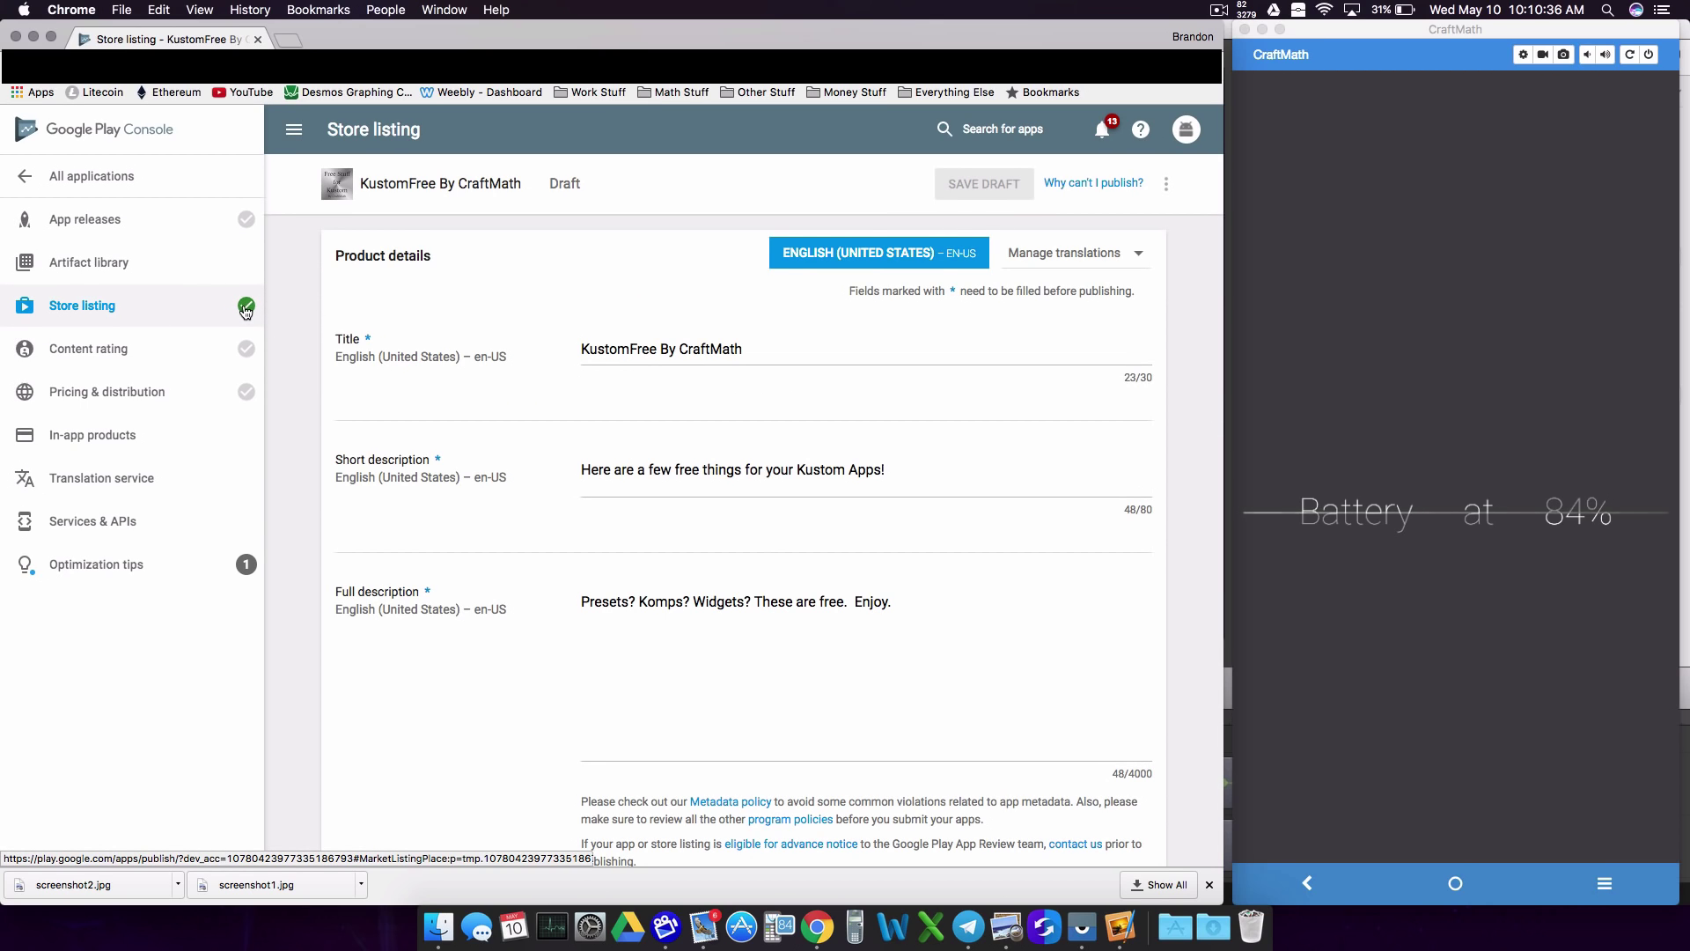
mouse_move(247, 311)
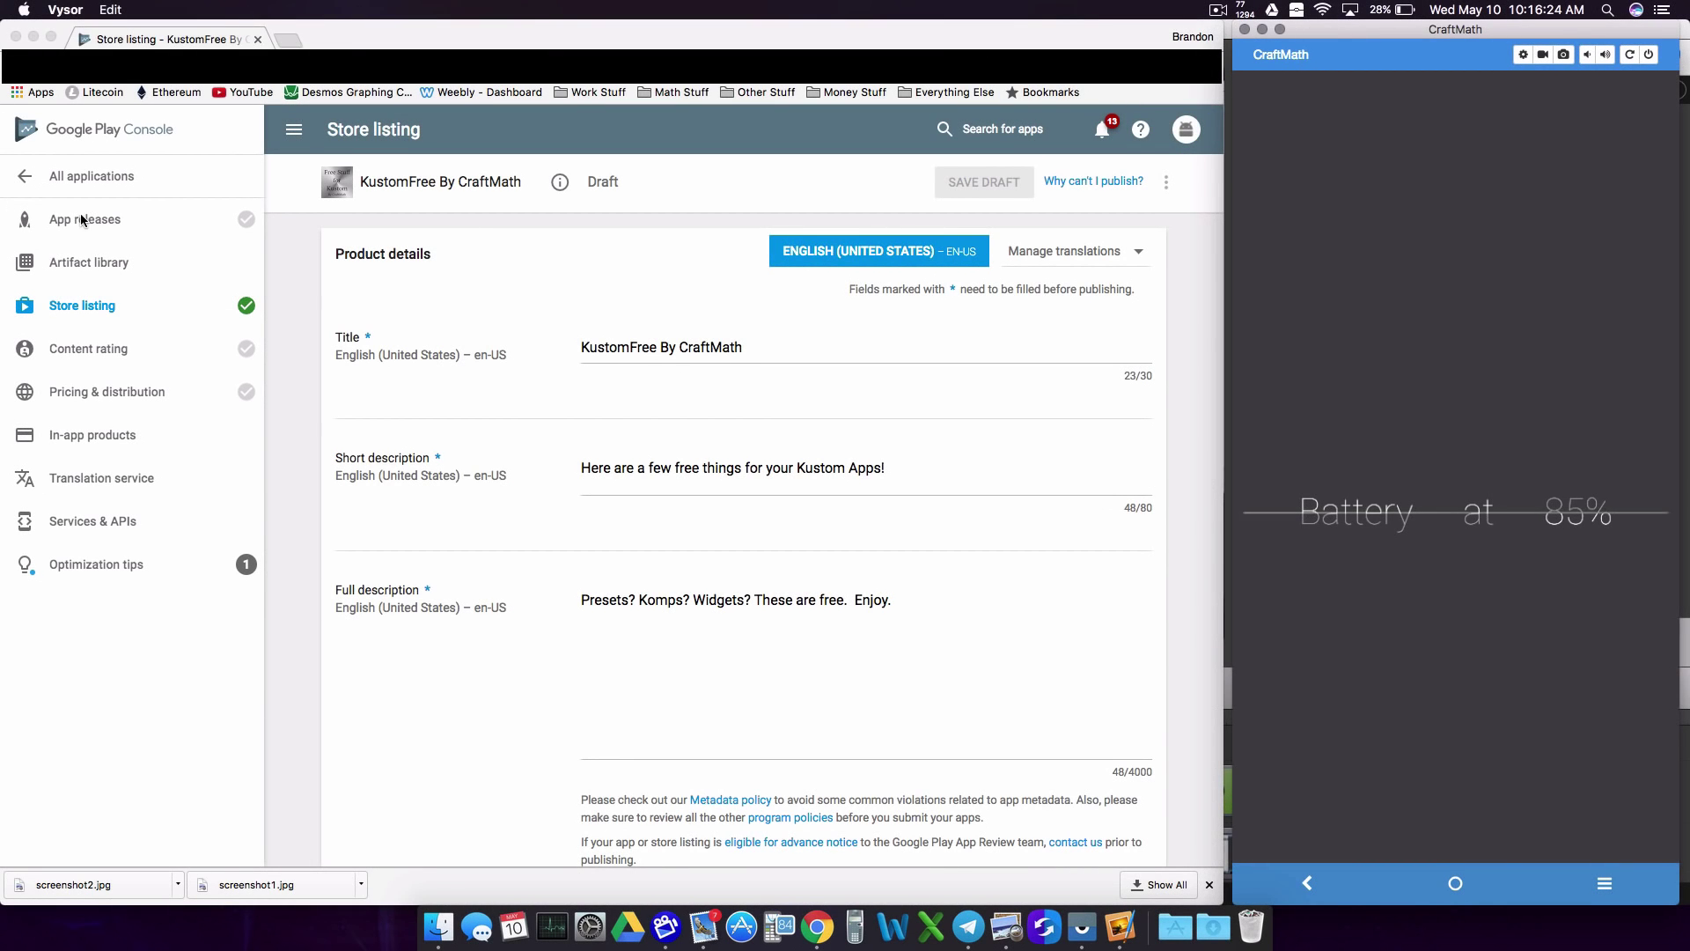
Step: Create a new production release and show the phone's KustomAPKMaker folder in My Files
click(82, 220)
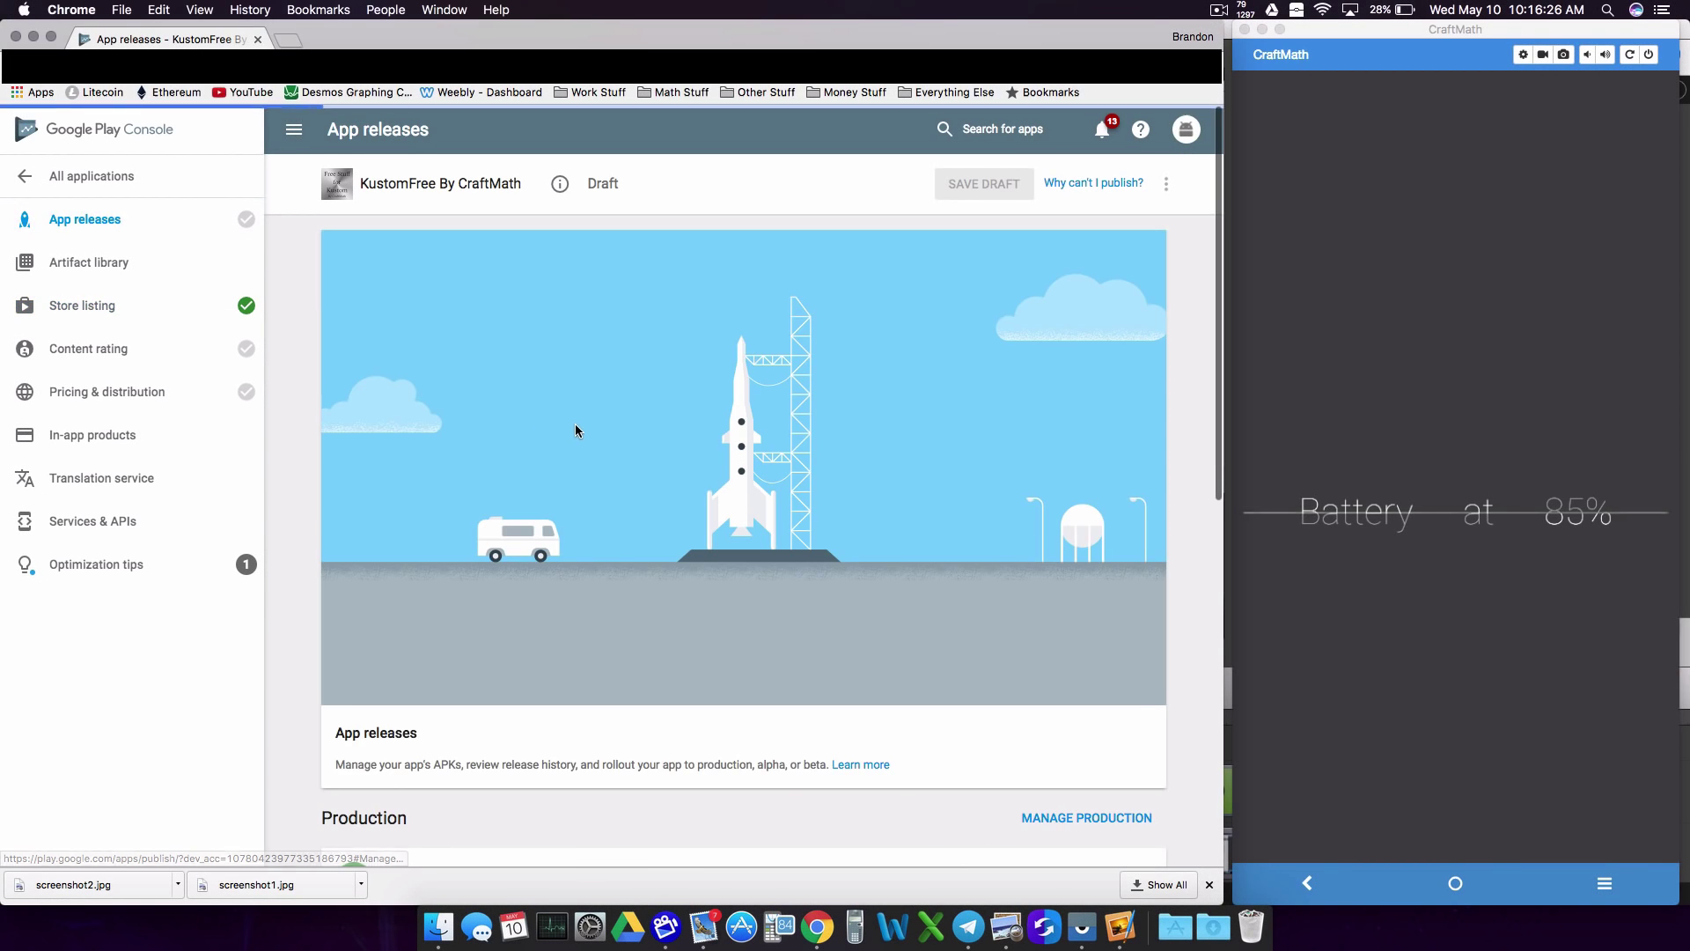
scroll(575, 430, down, 5)
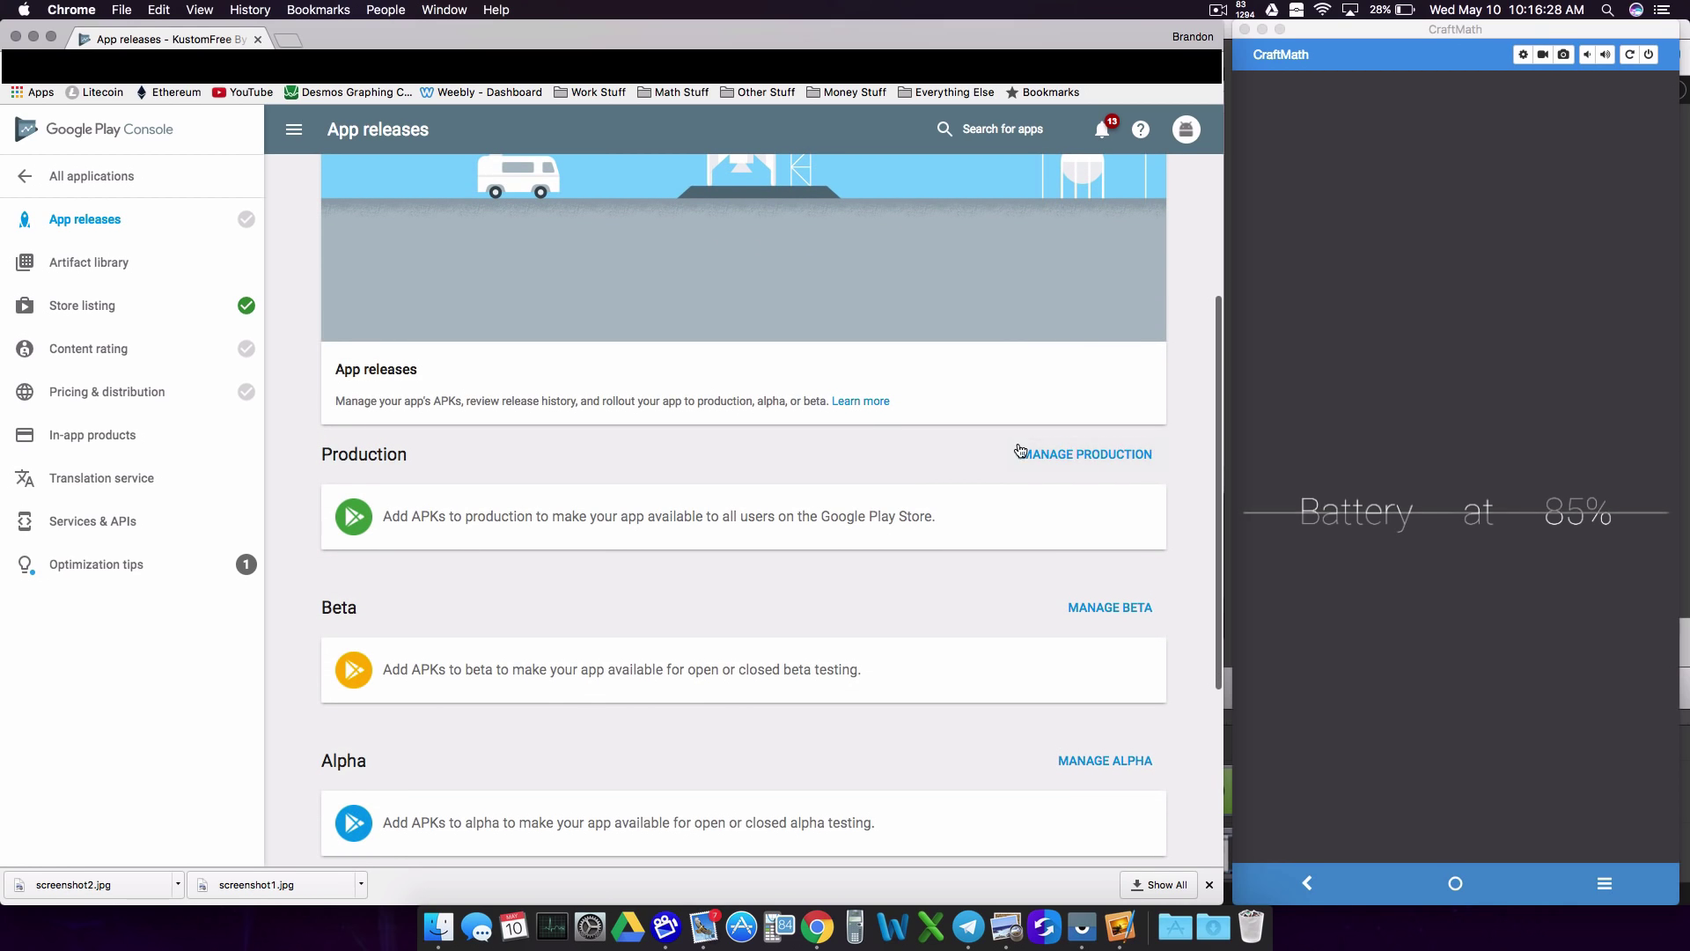
click(1021, 452)
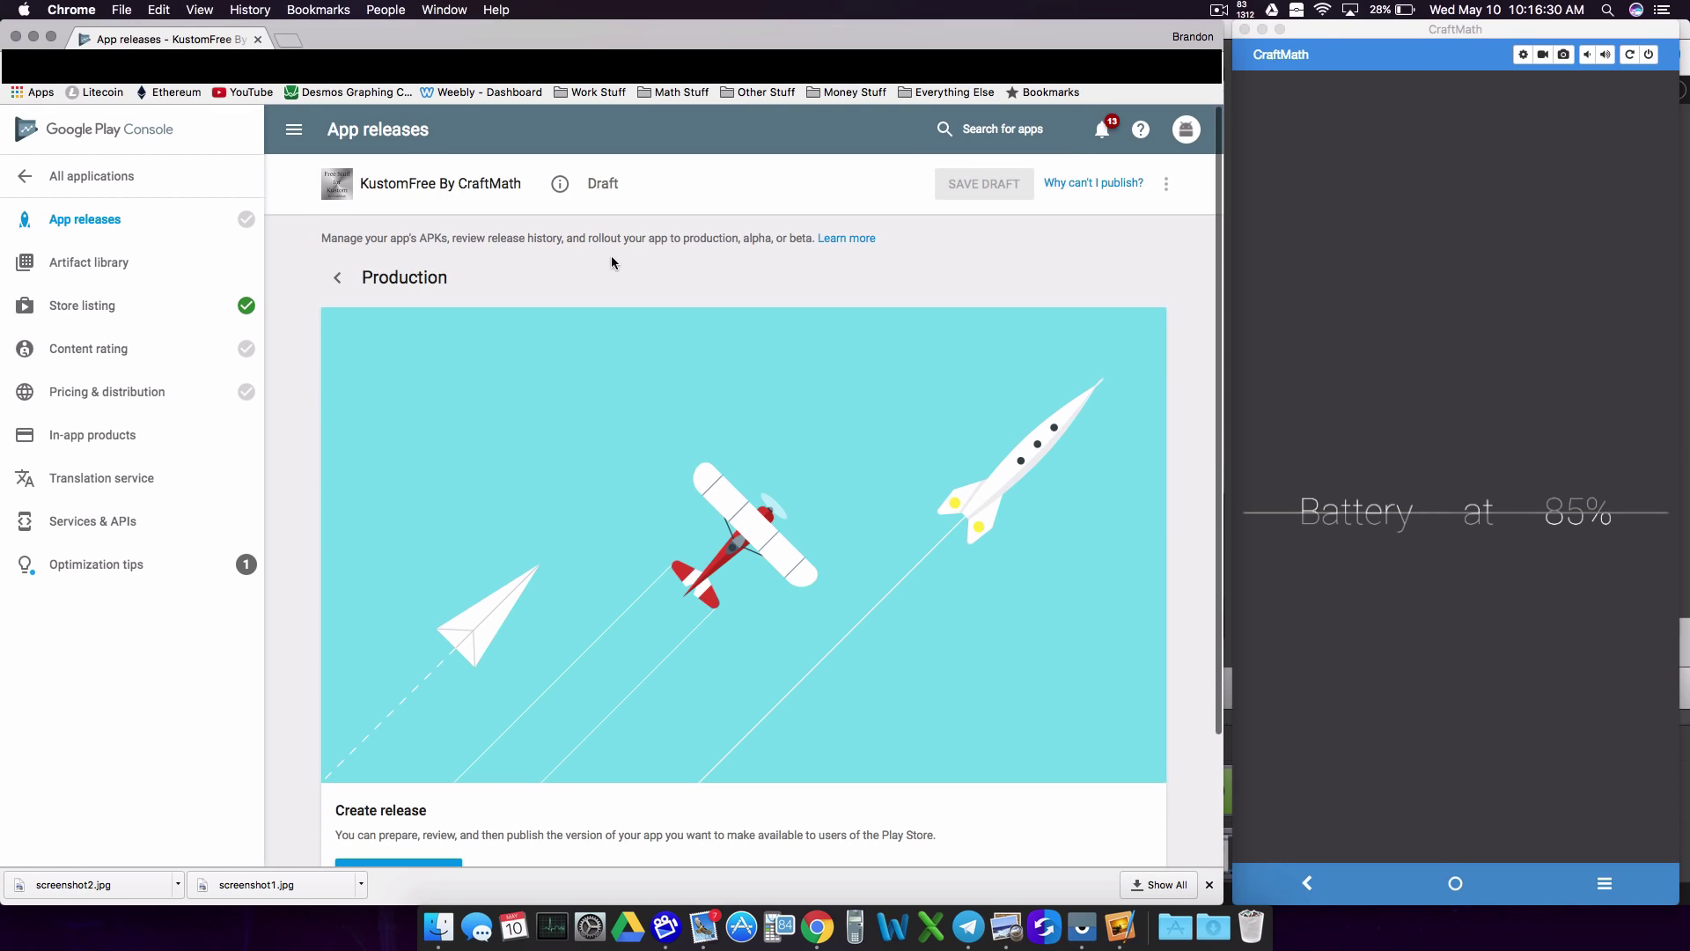
scroll(595, 382, down, 2)
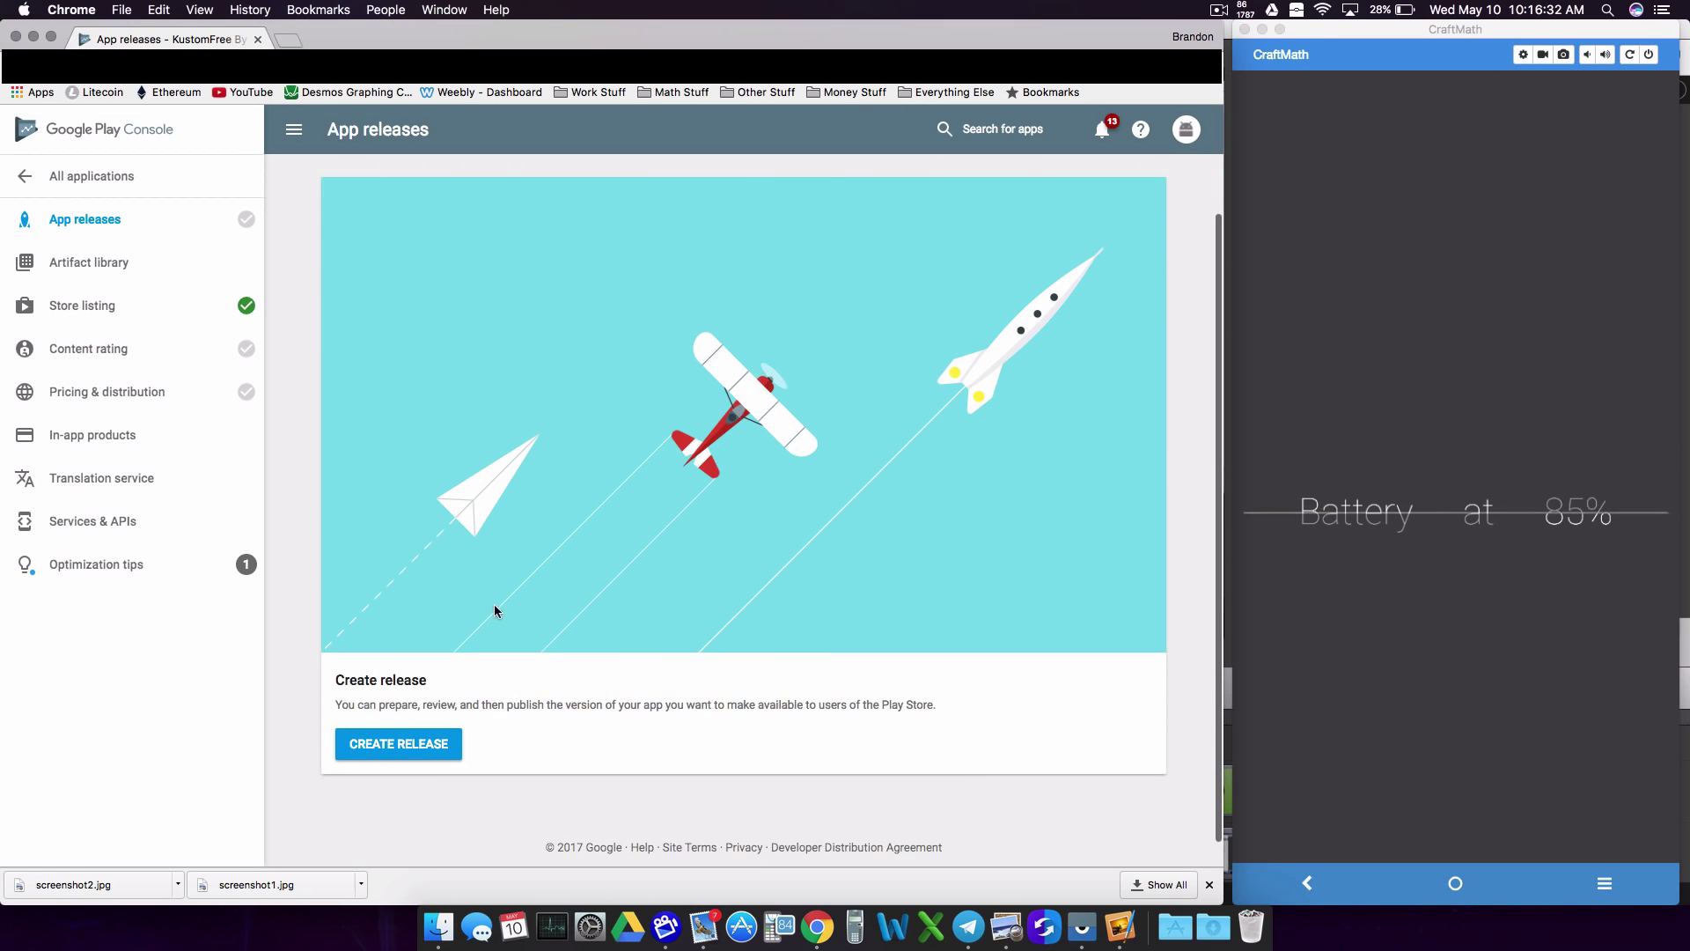
click(407, 739)
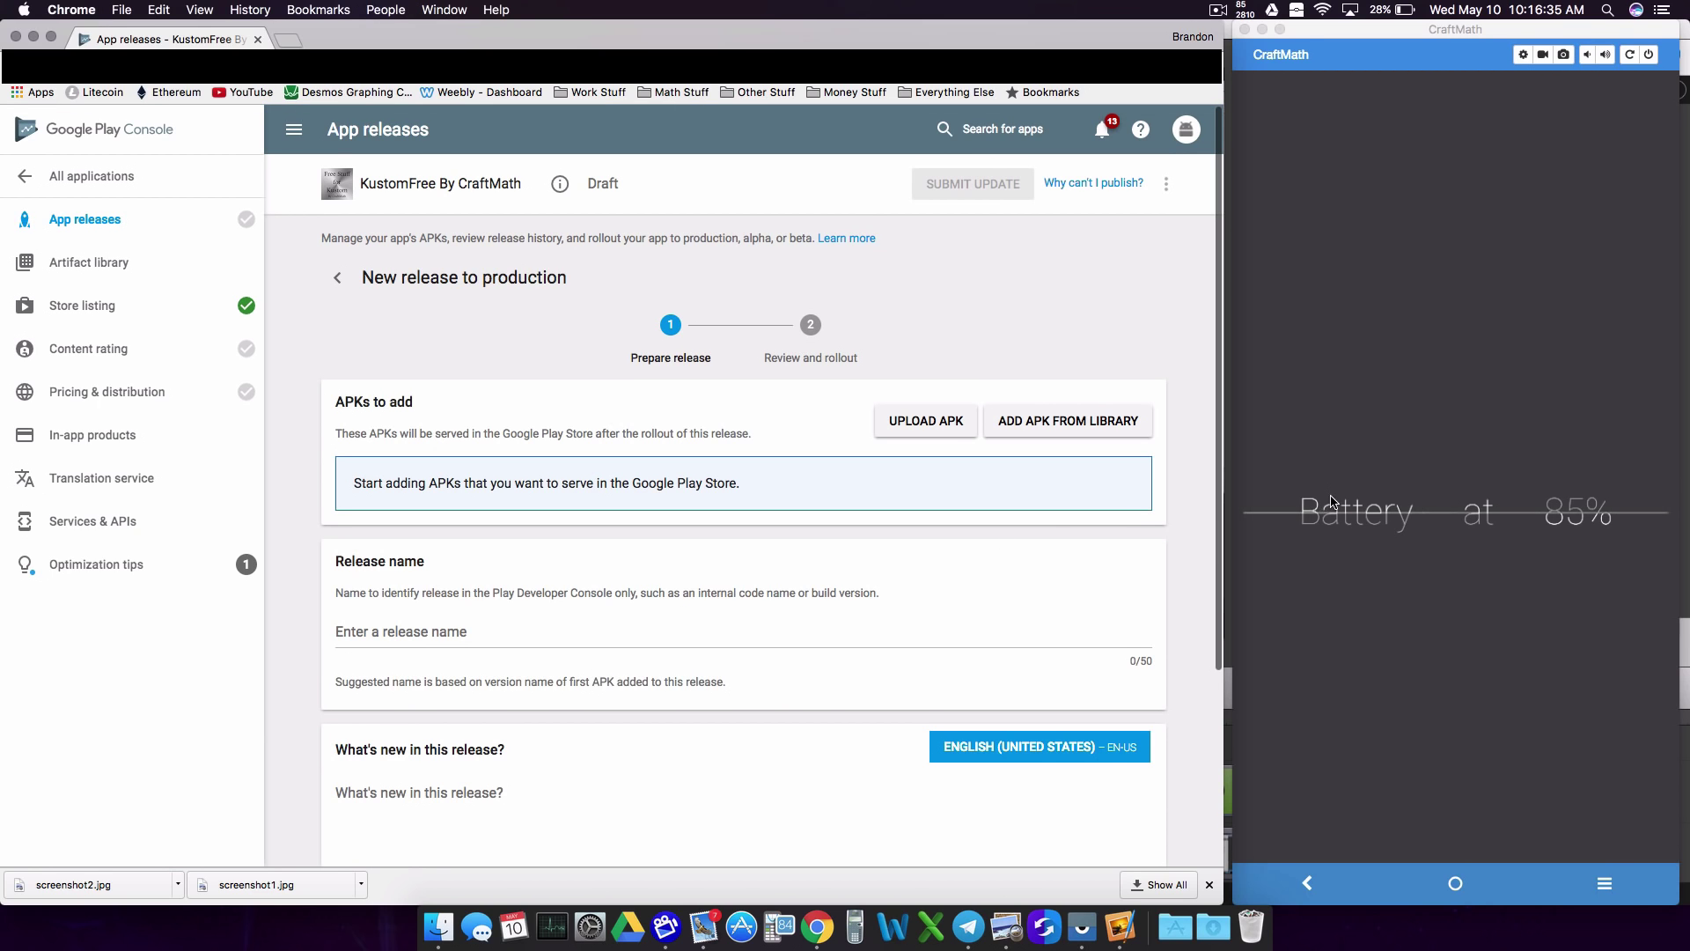
click(1346, 469)
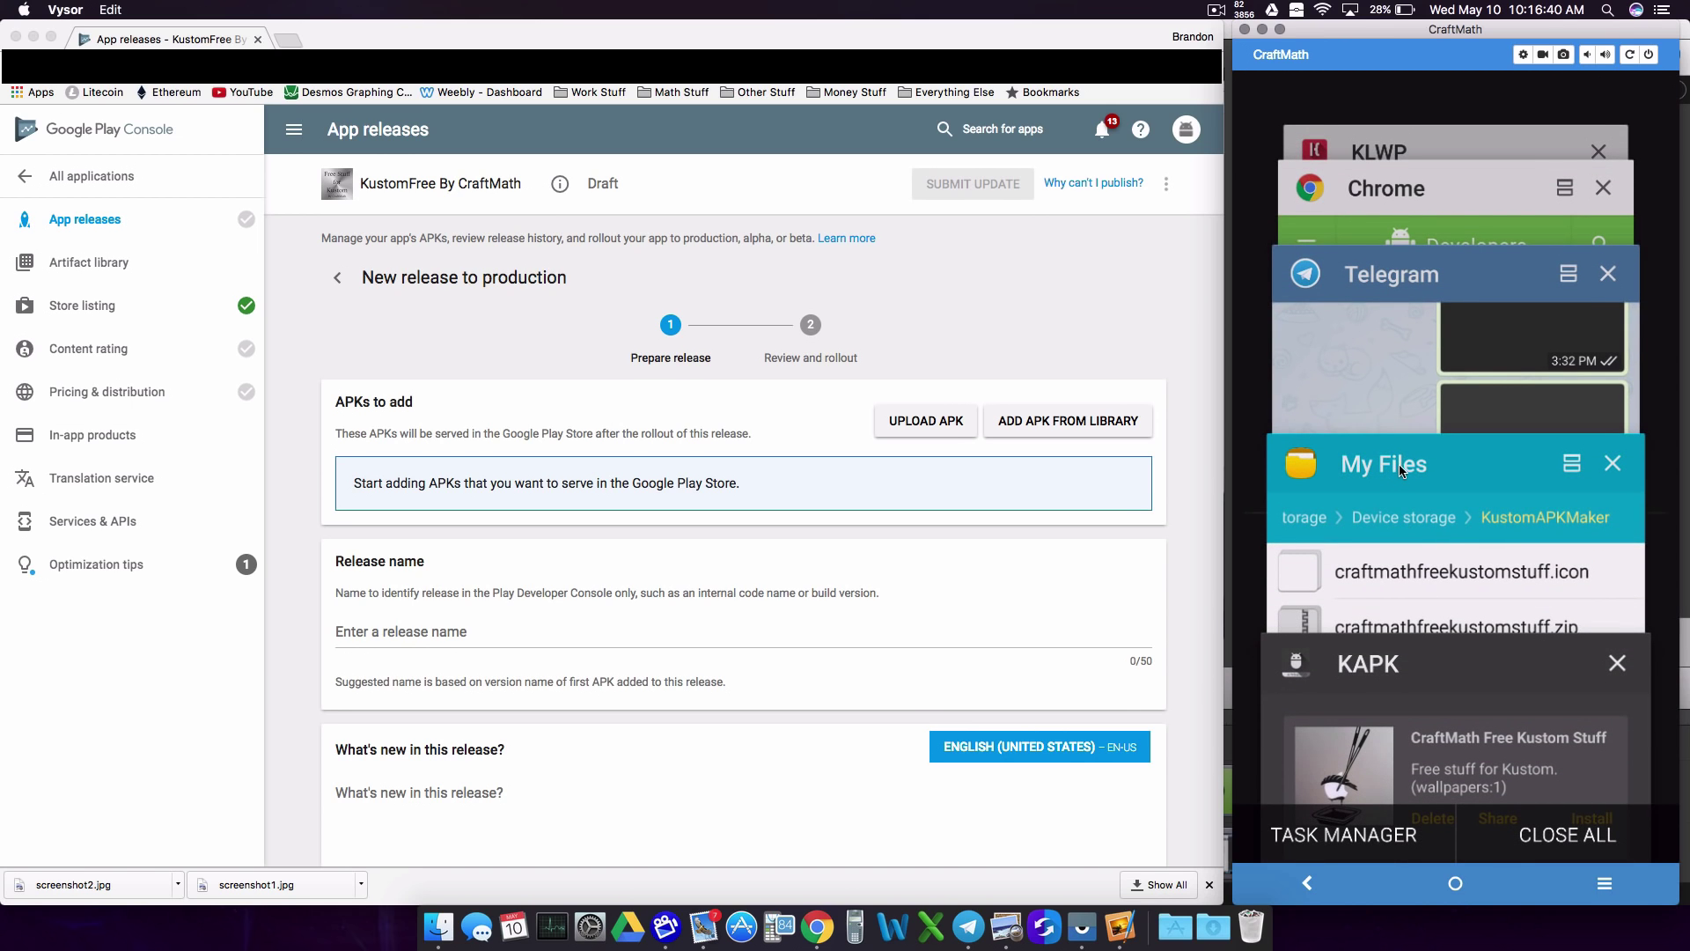
click(1401, 467)
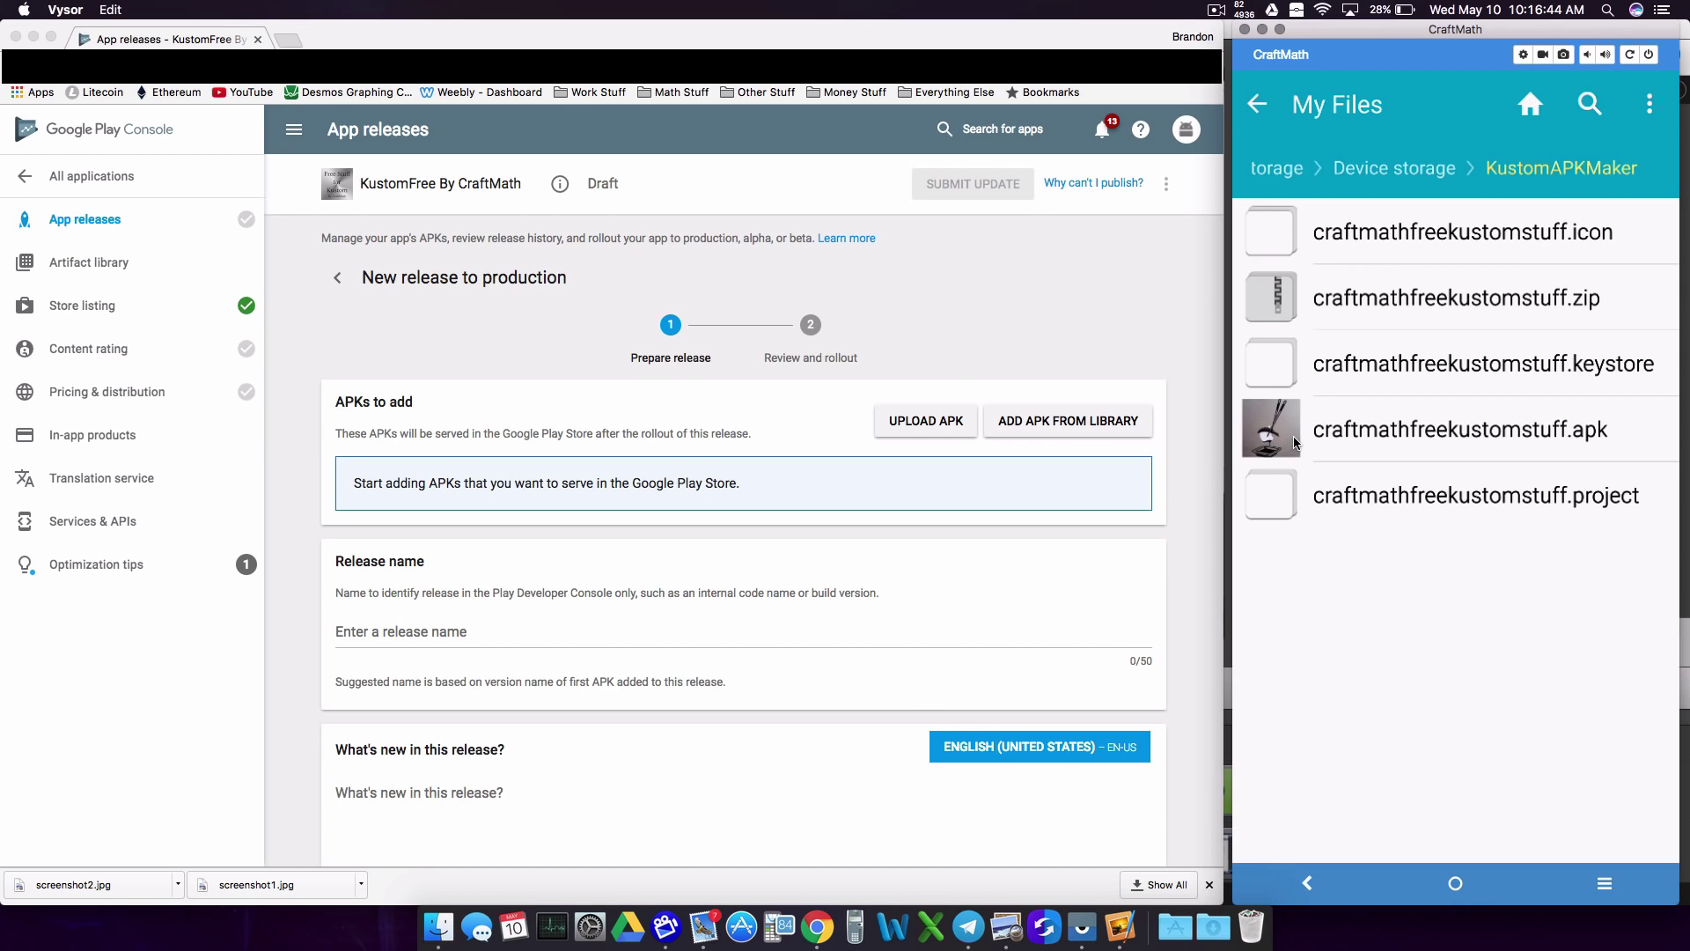
Step: Upload craftmathfreekustomstuff.apk from the Desktop, verify version code 1713056 and v2017.May.10.09, then save
click(957, 390)
click(921, 421)
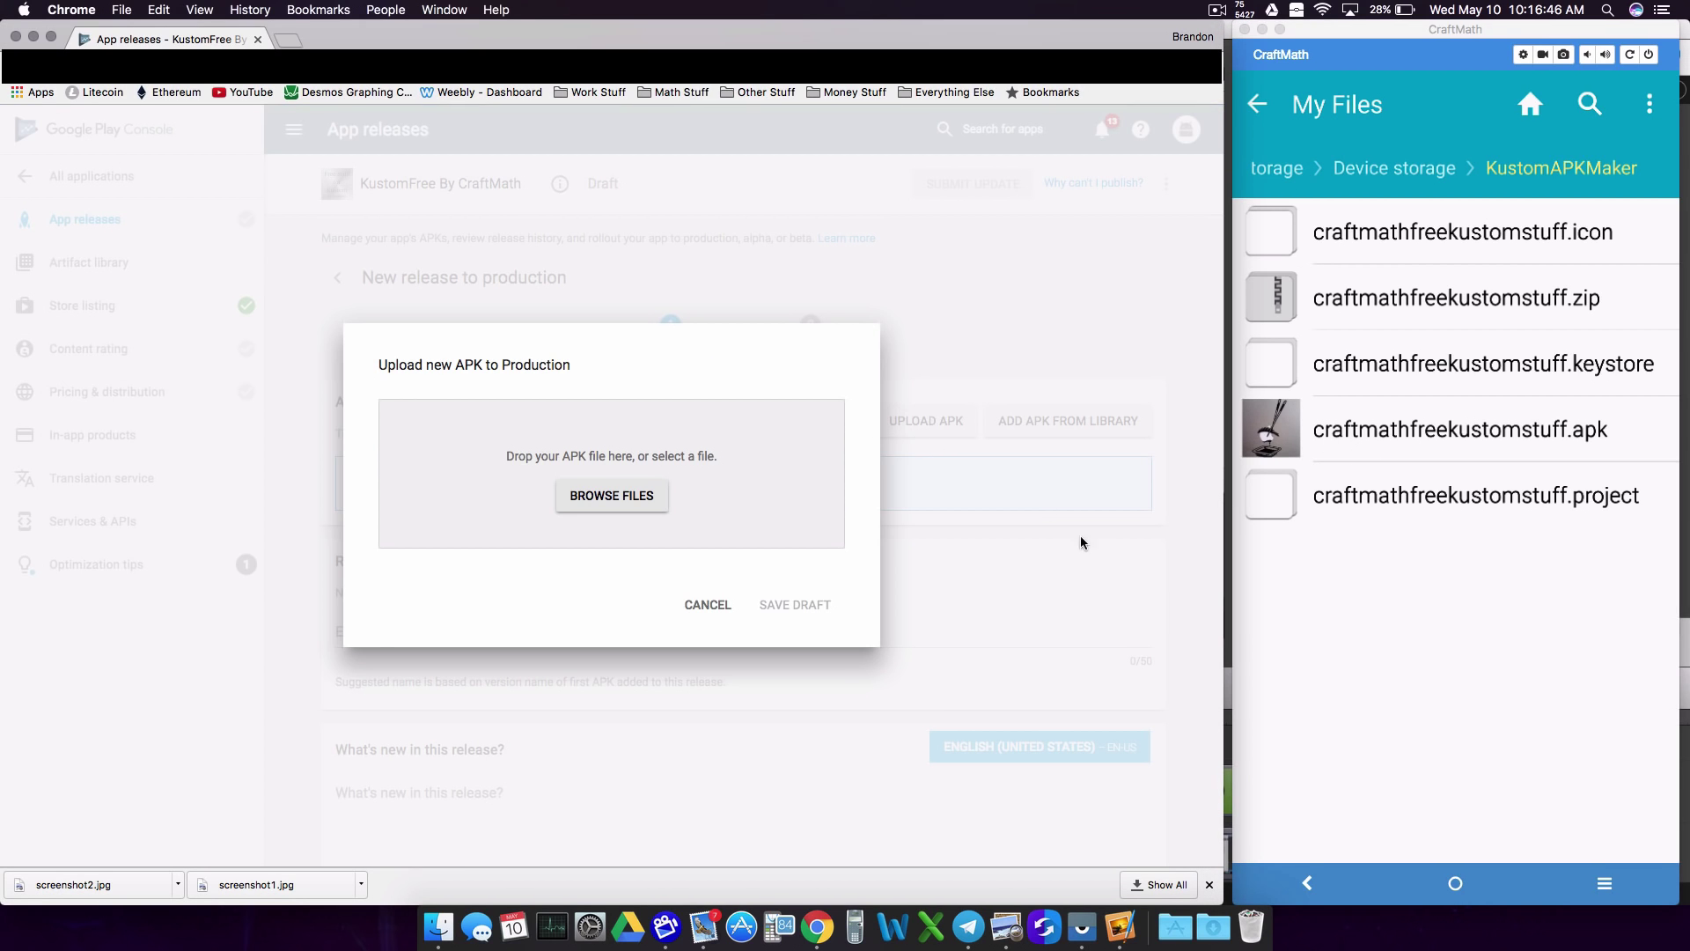
click(596, 512)
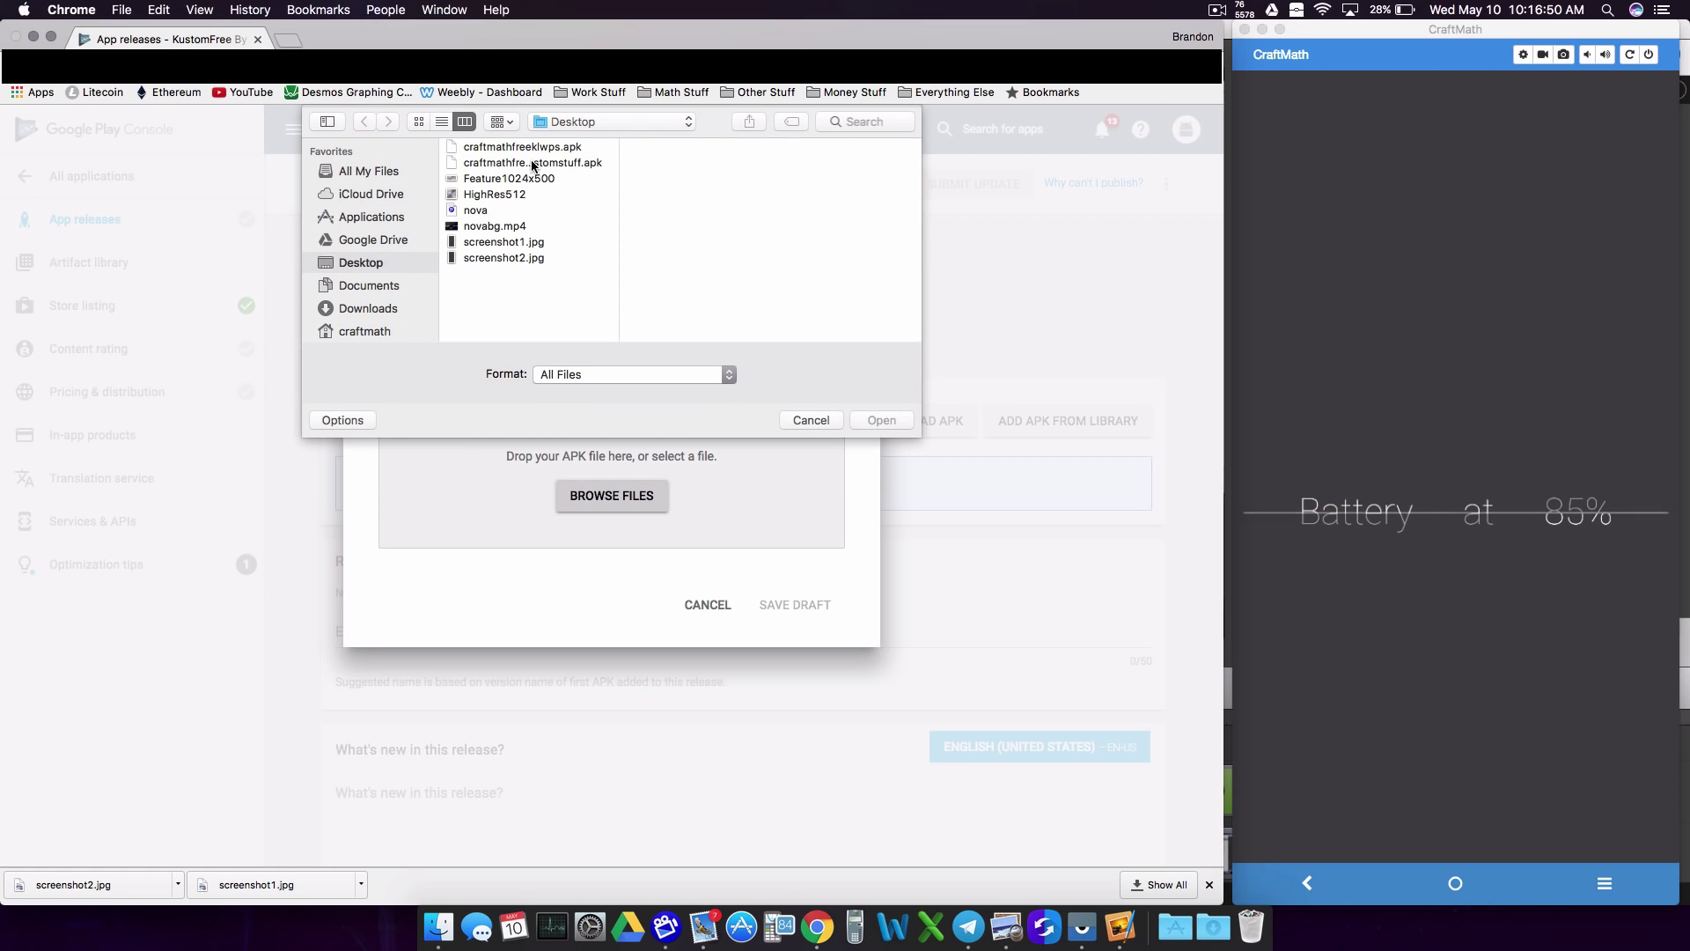
click(533, 163)
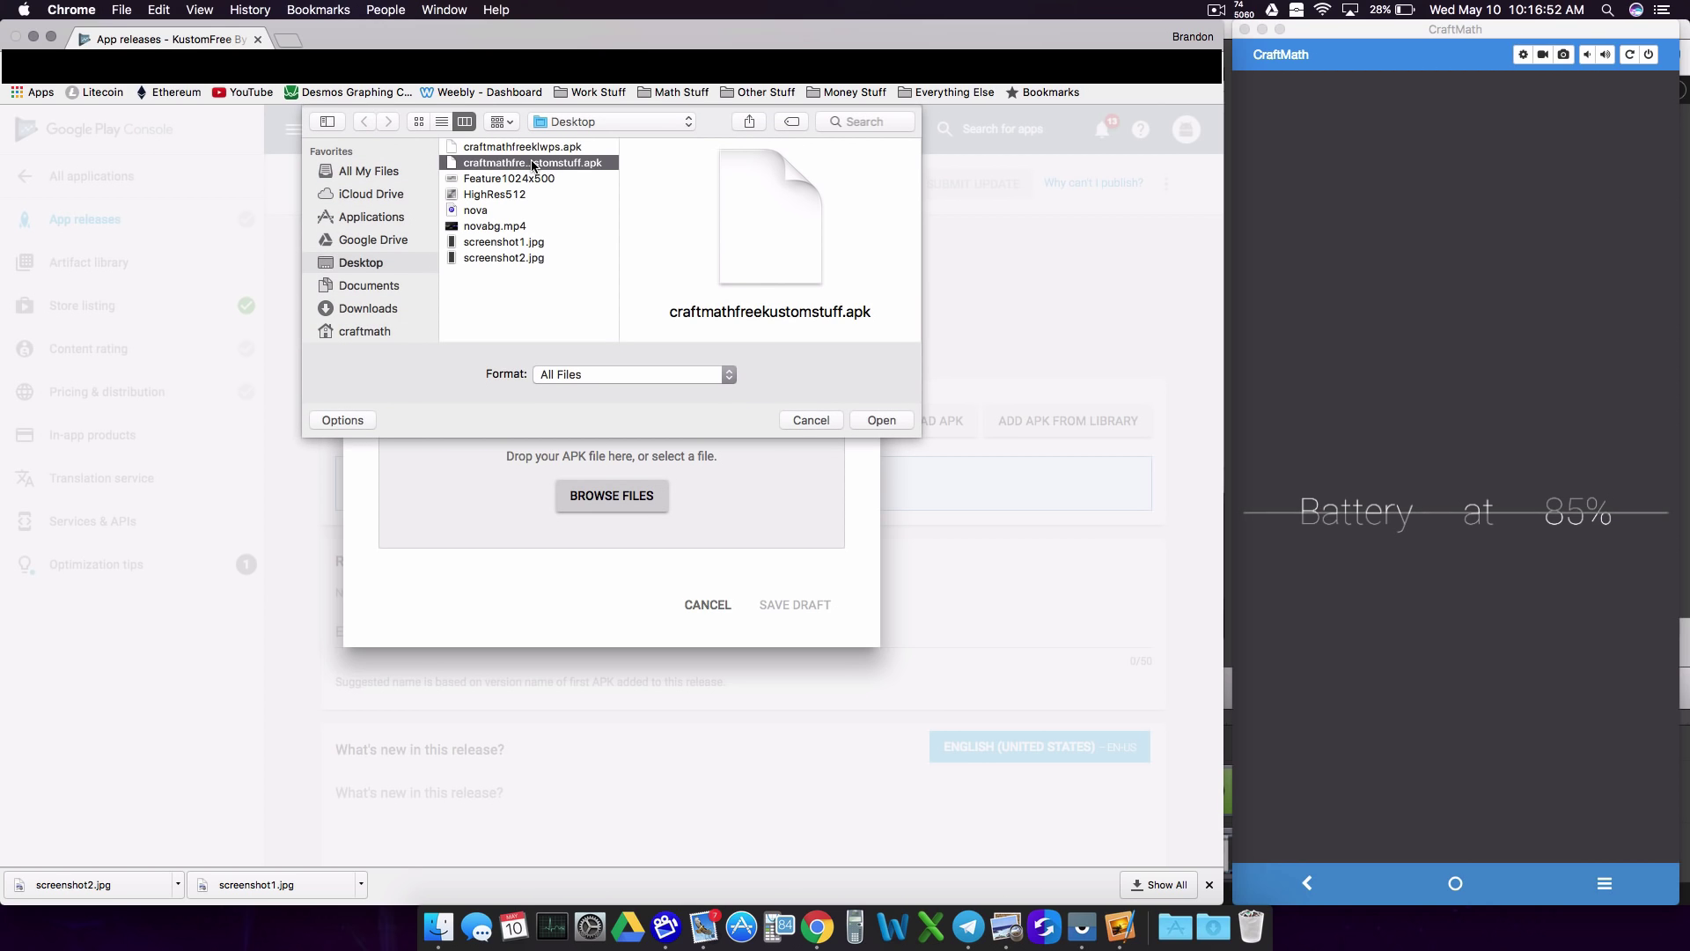
double_click(533, 163)
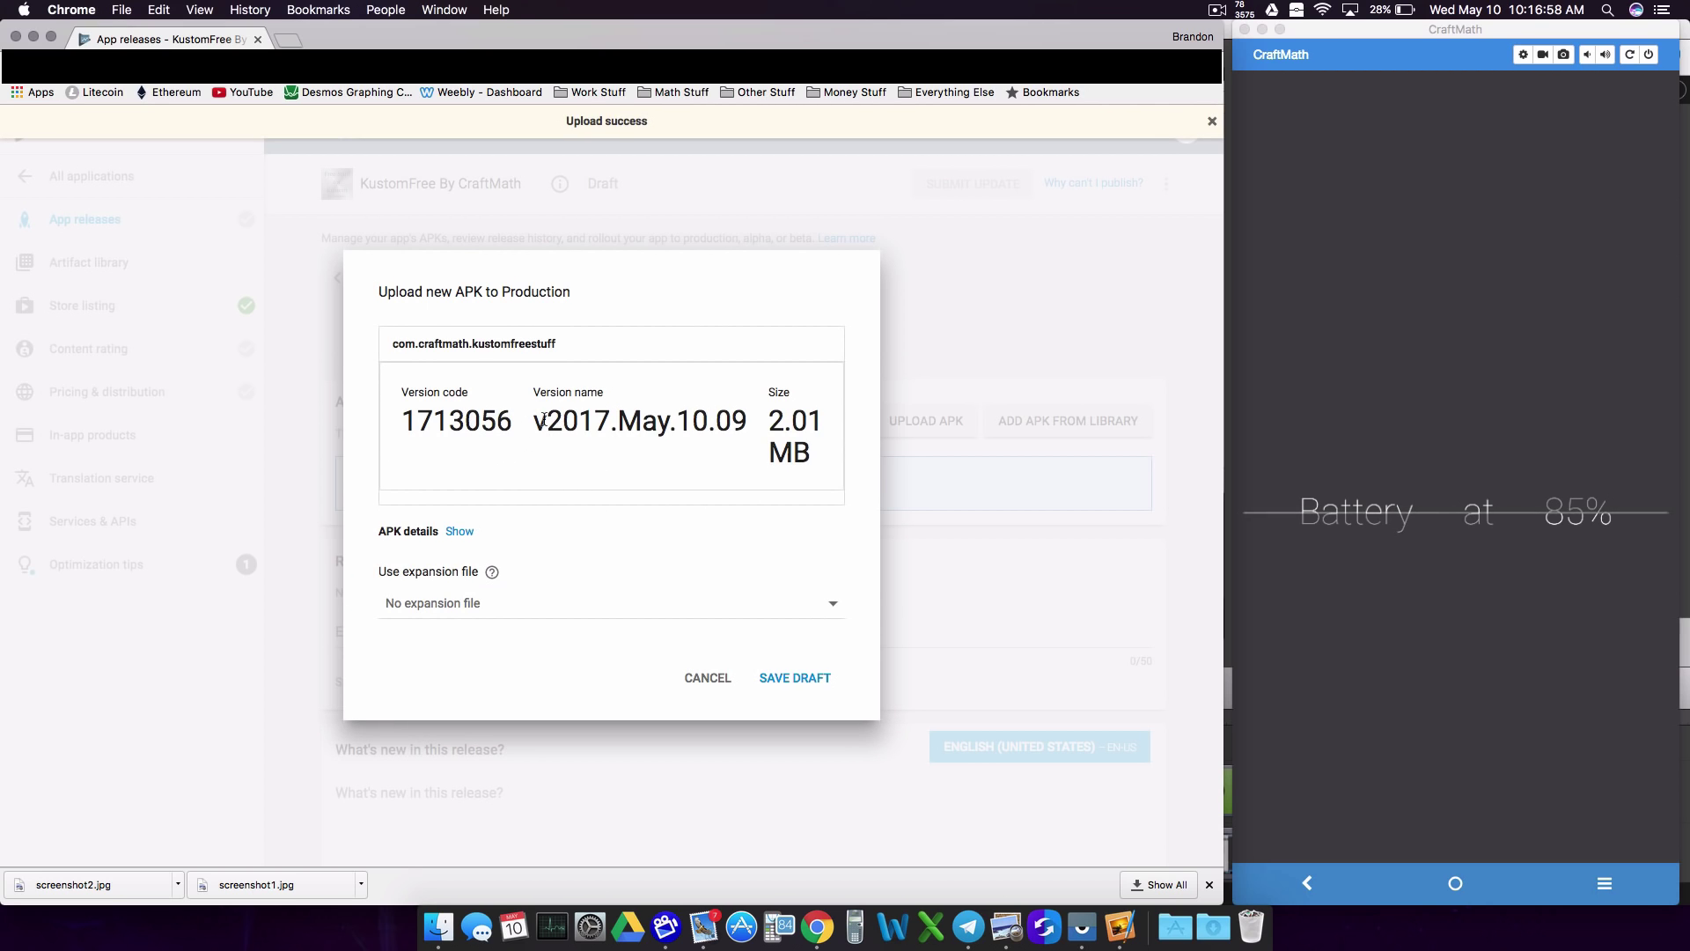
drag(543, 421, 742, 423)
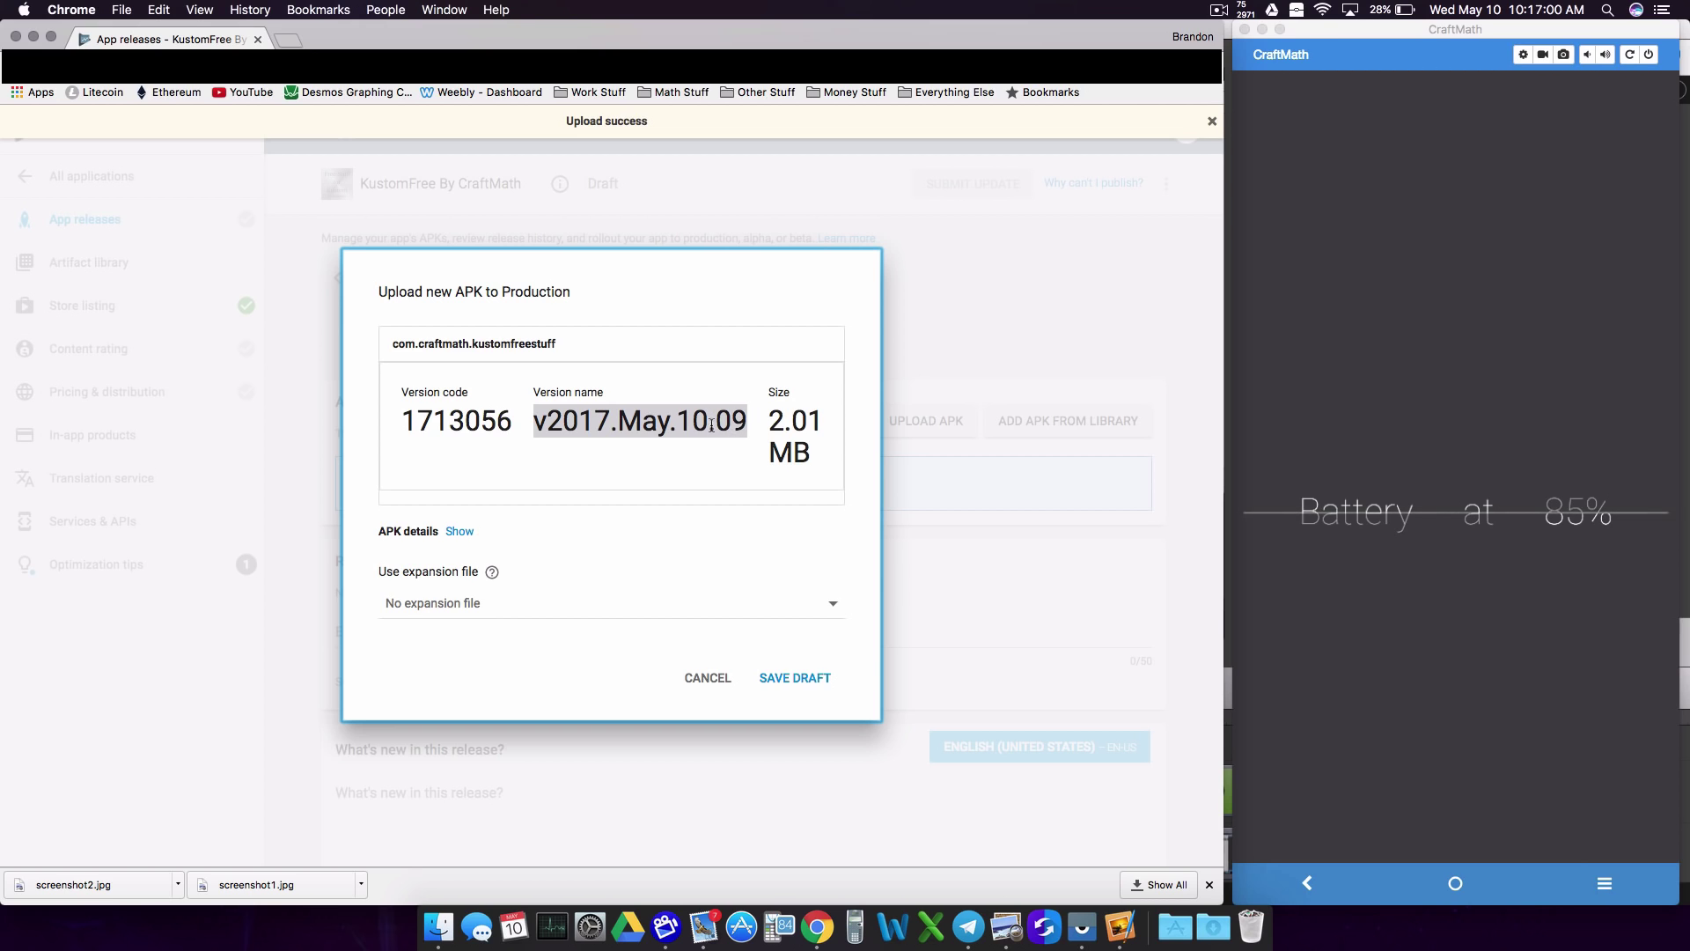
drag(402, 421, 535, 421)
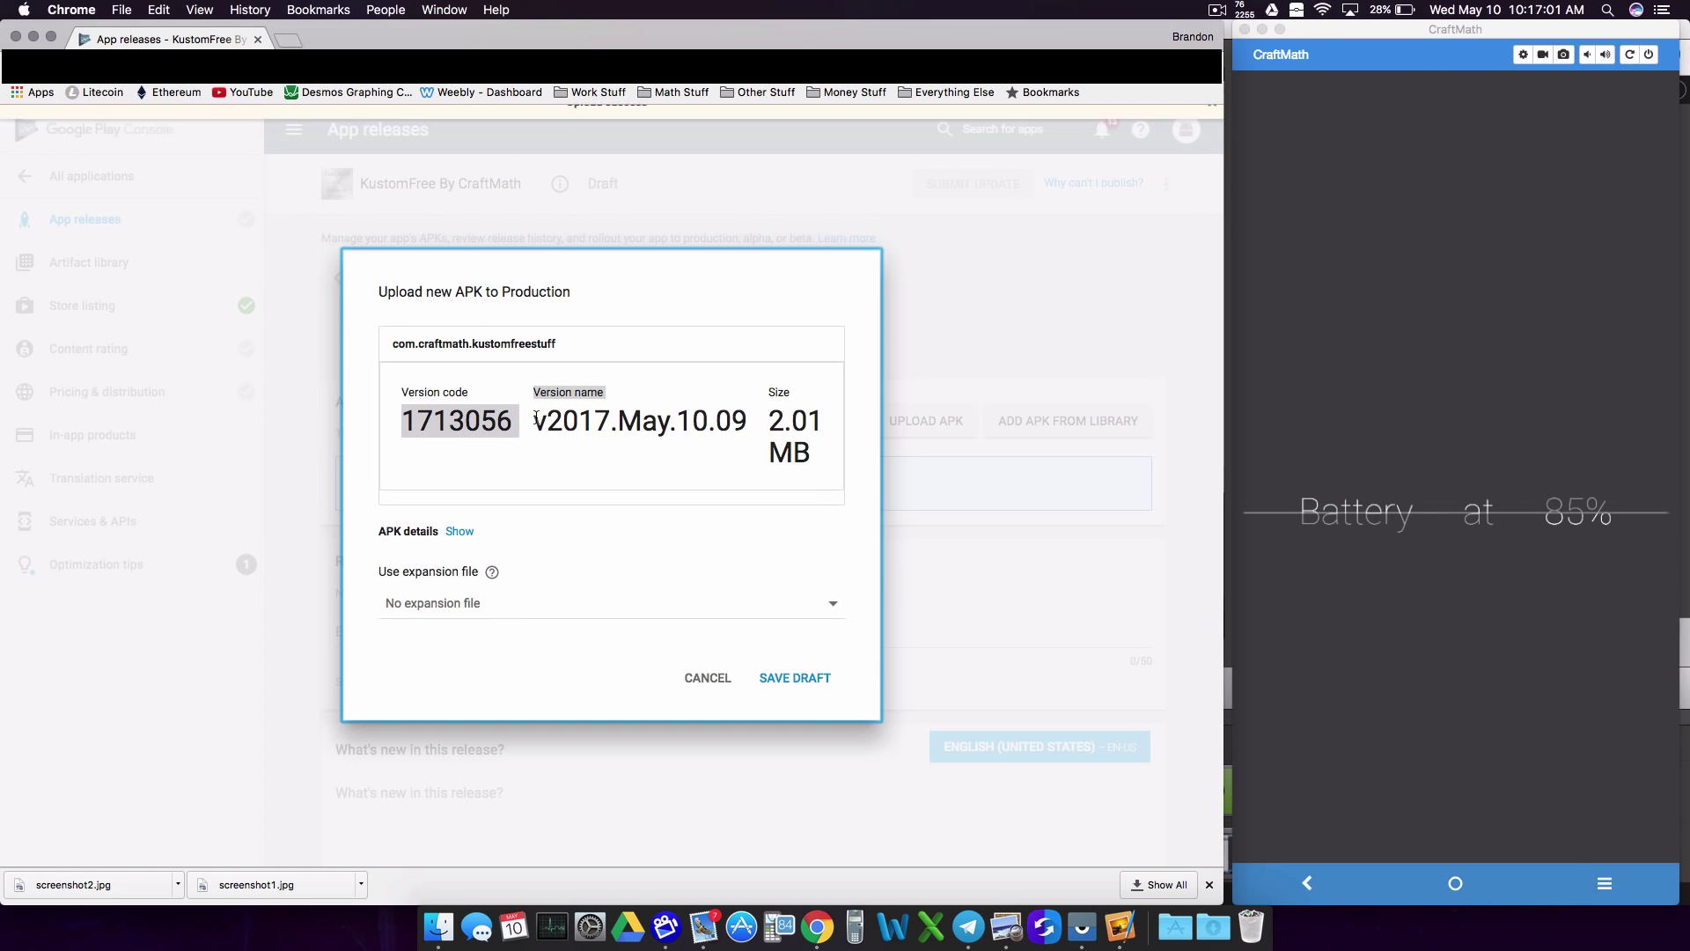
click(488, 418)
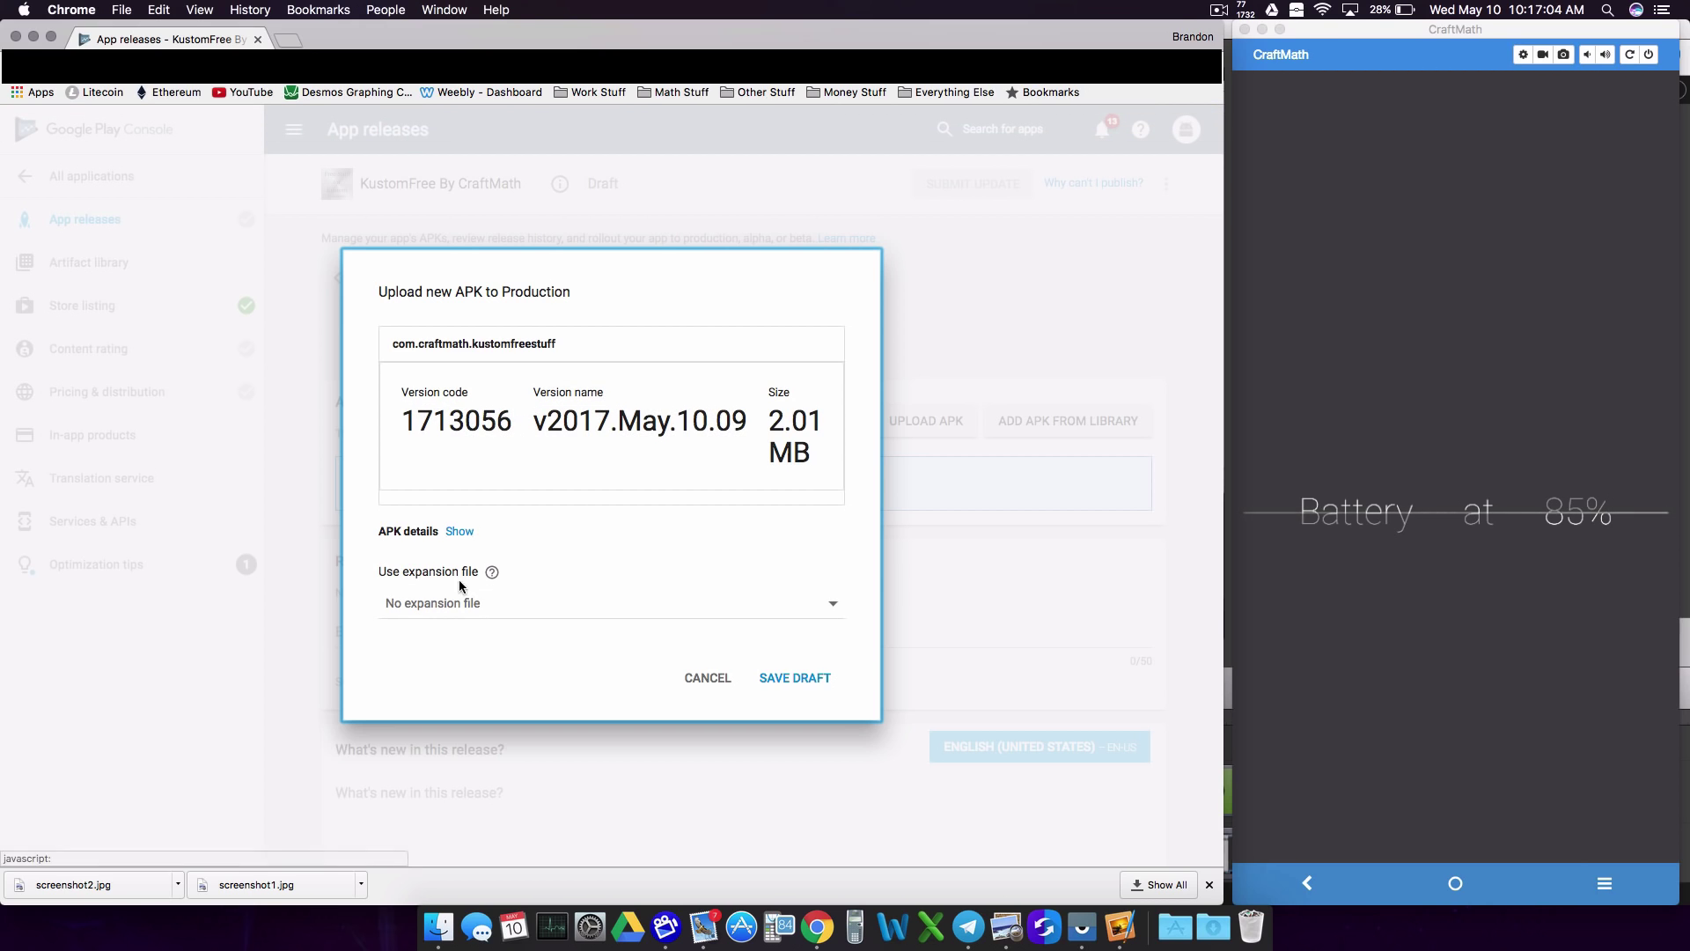
click(810, 677)
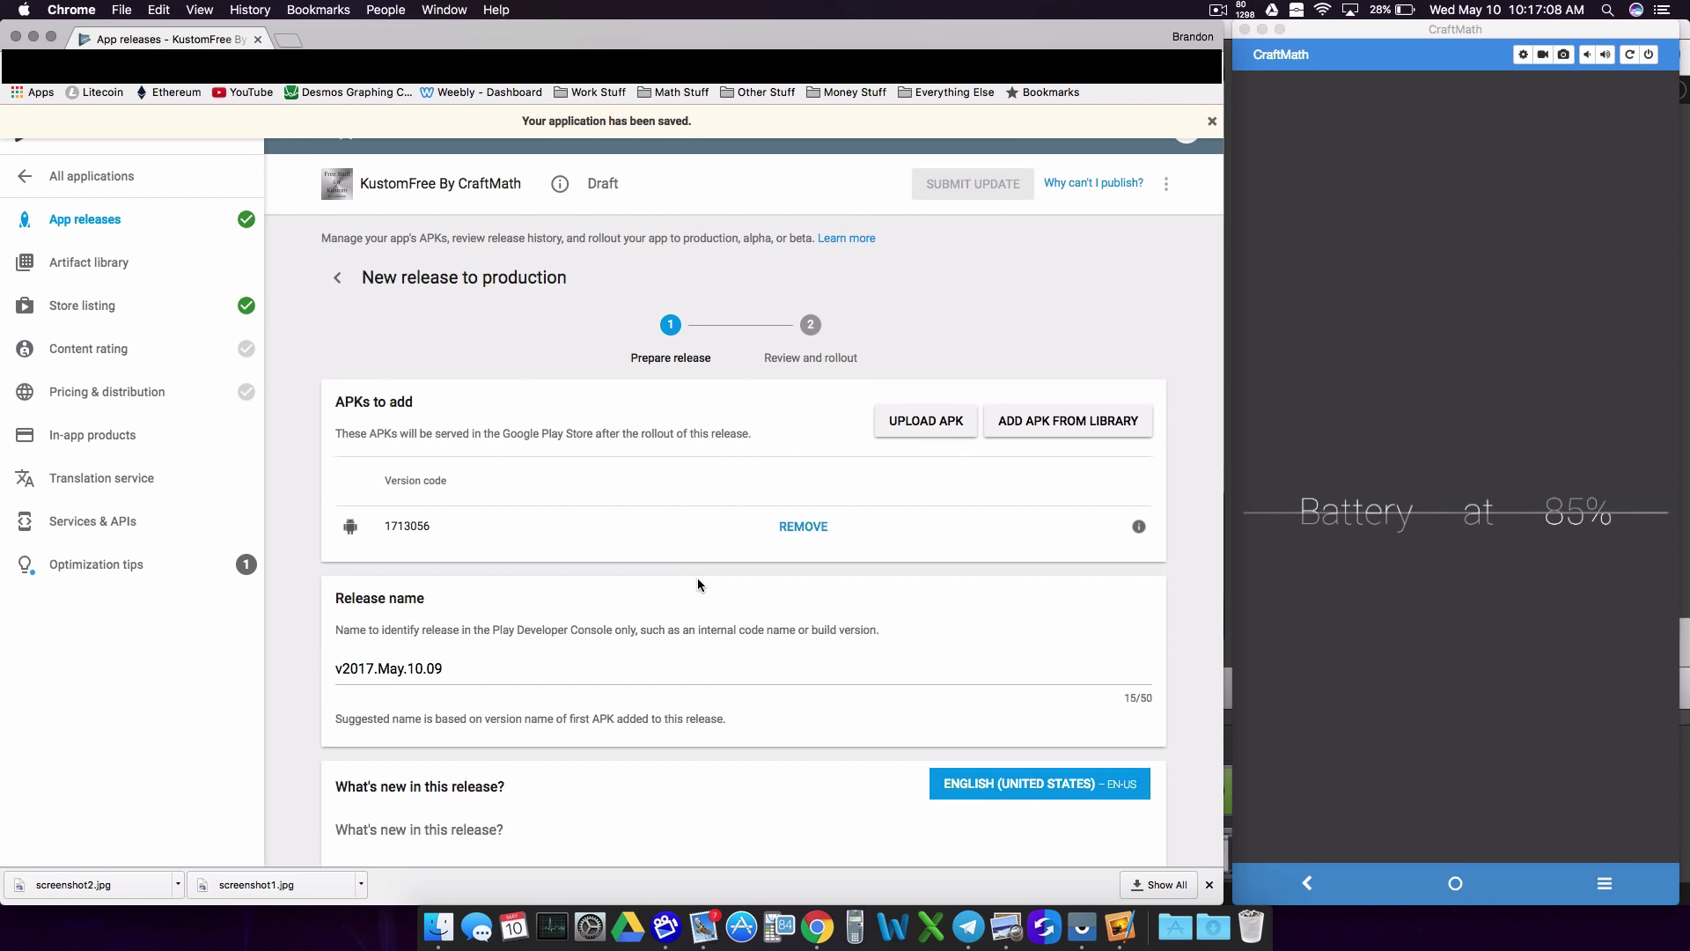
scroll(981, 234, up, 2)
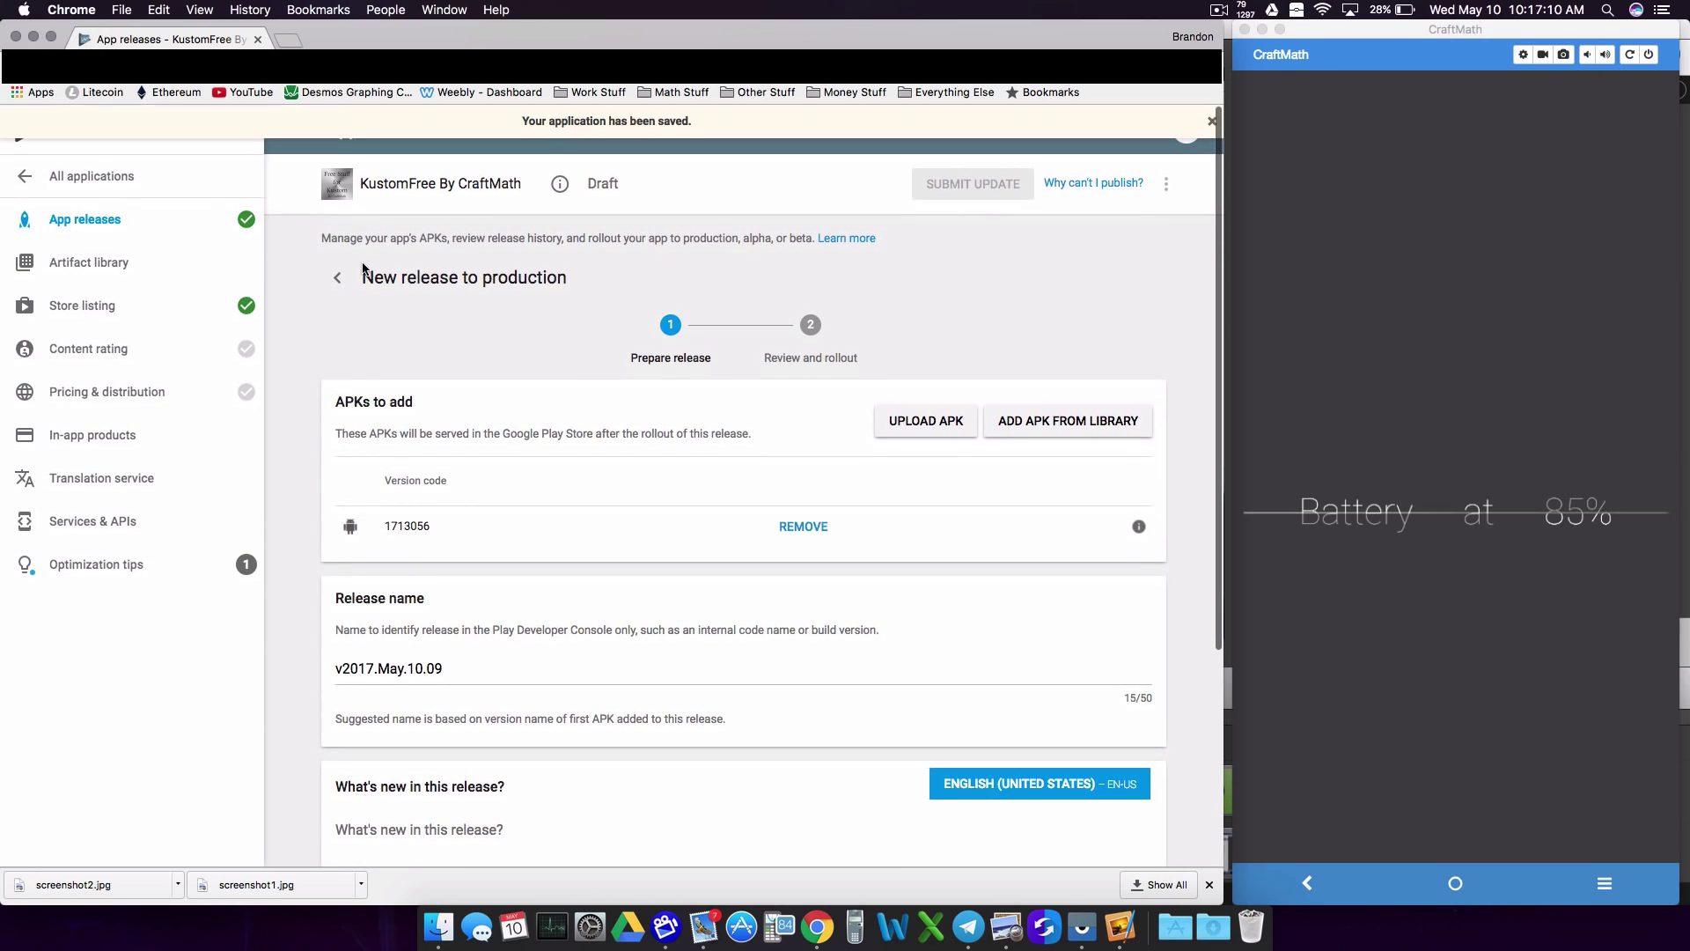
click(1093, 182)
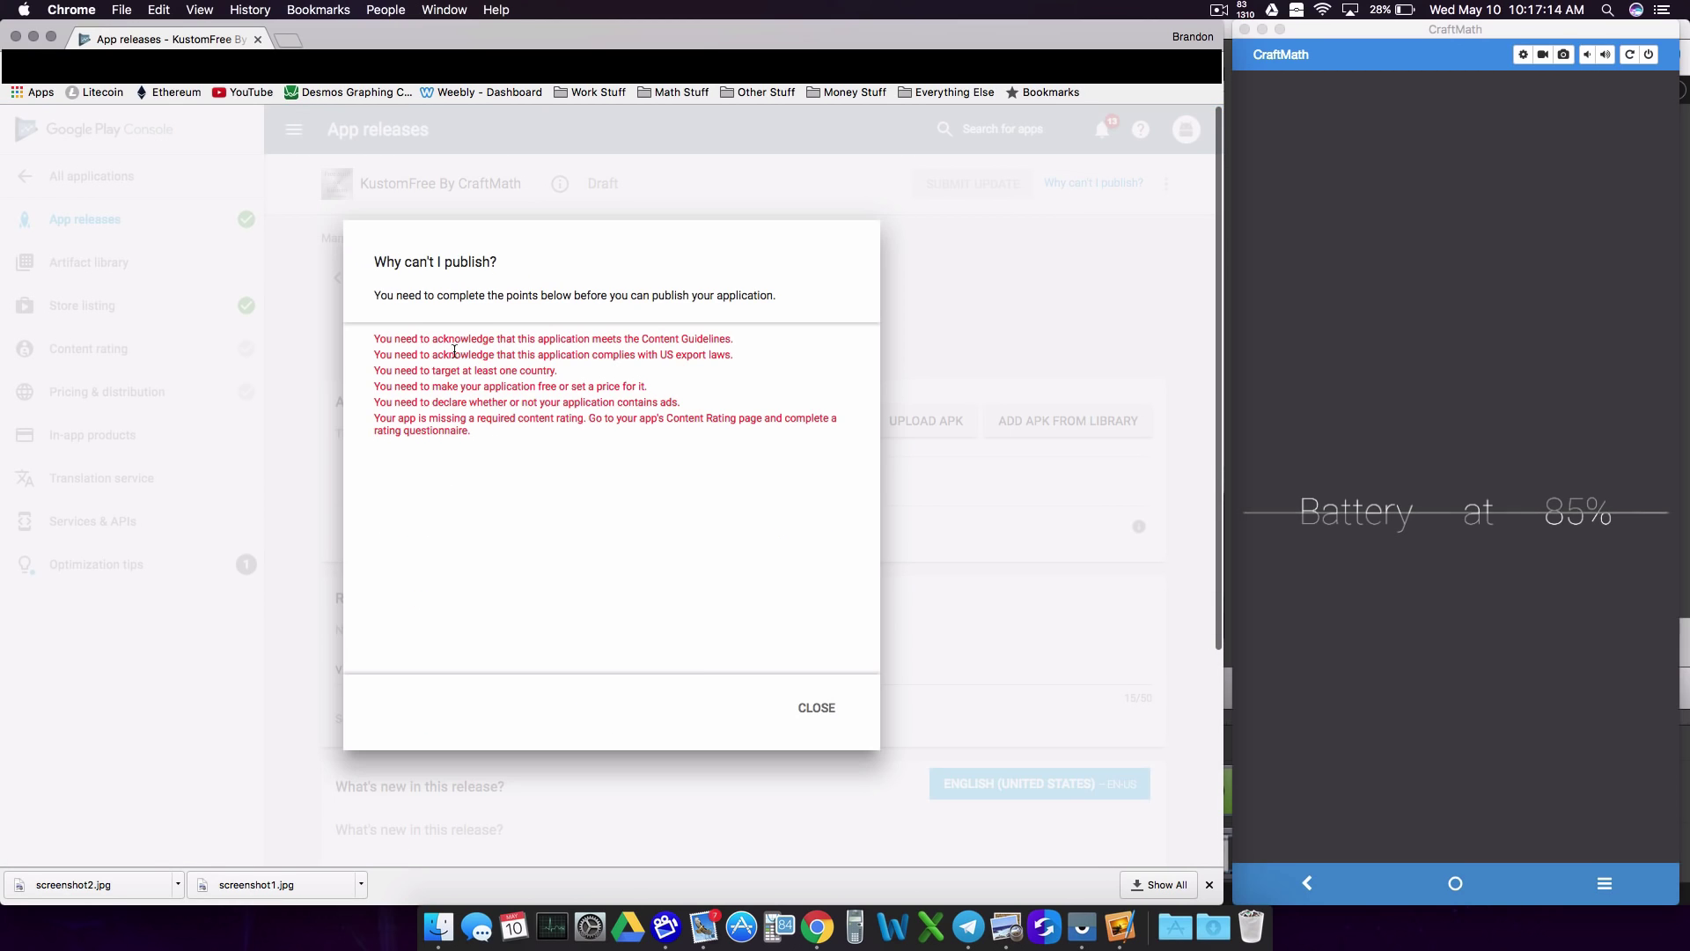
drag(375, 344, 726, 344)
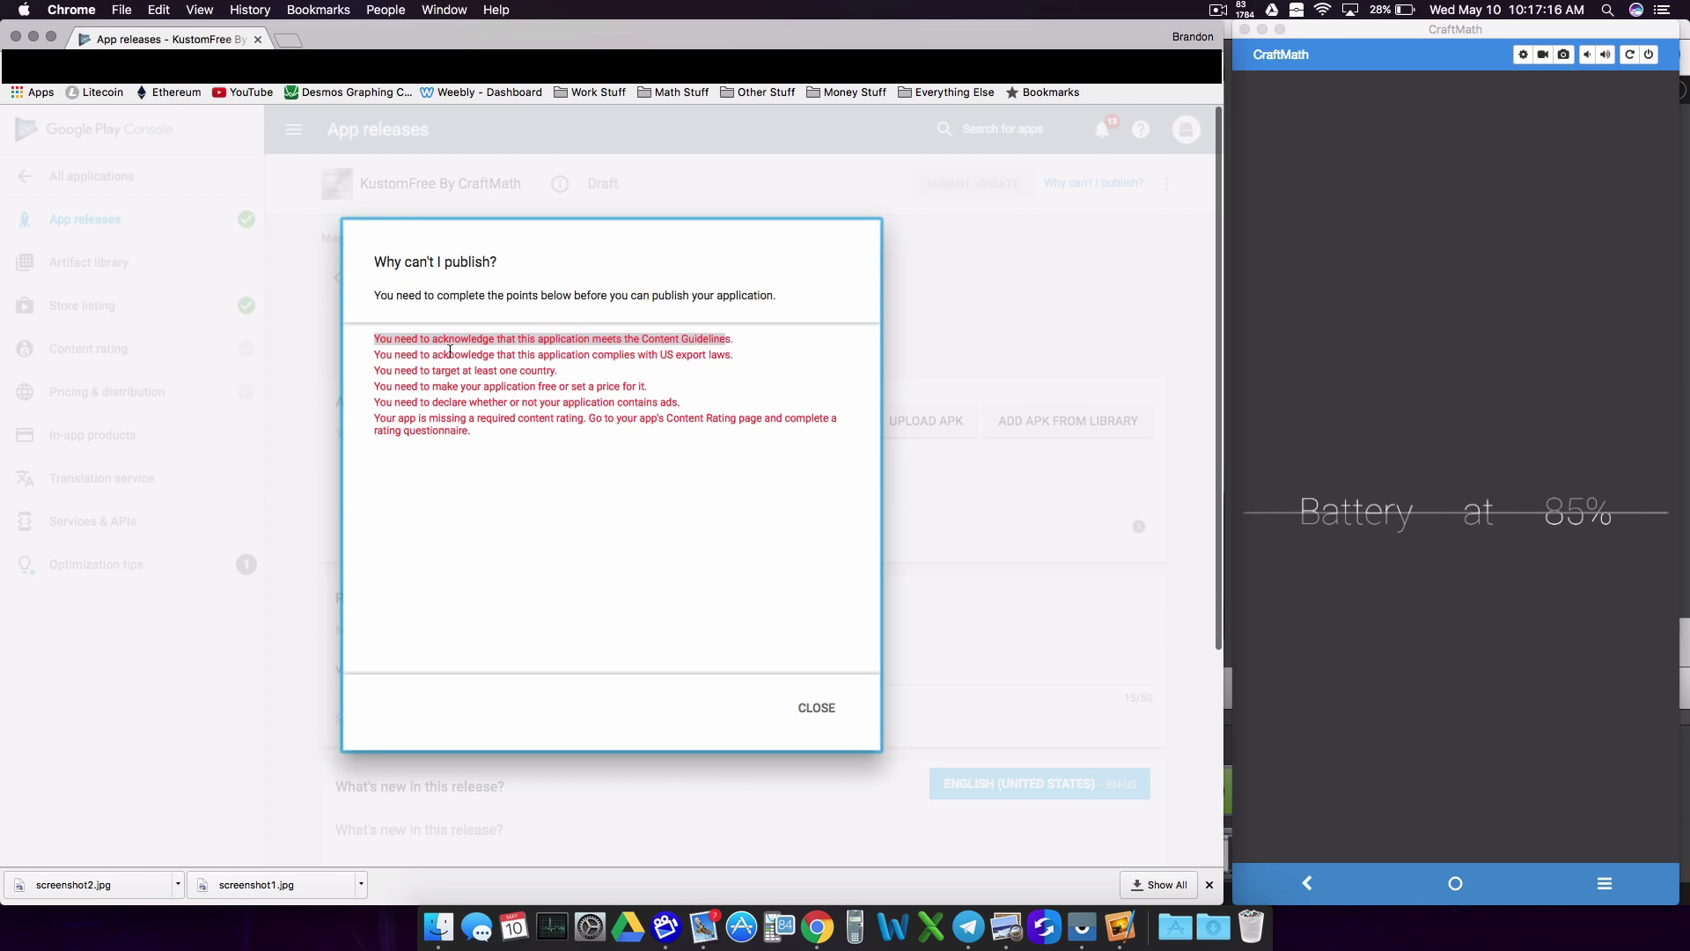
drag(449, 351, 734, 356)
drag(473, 370, 667, 389)
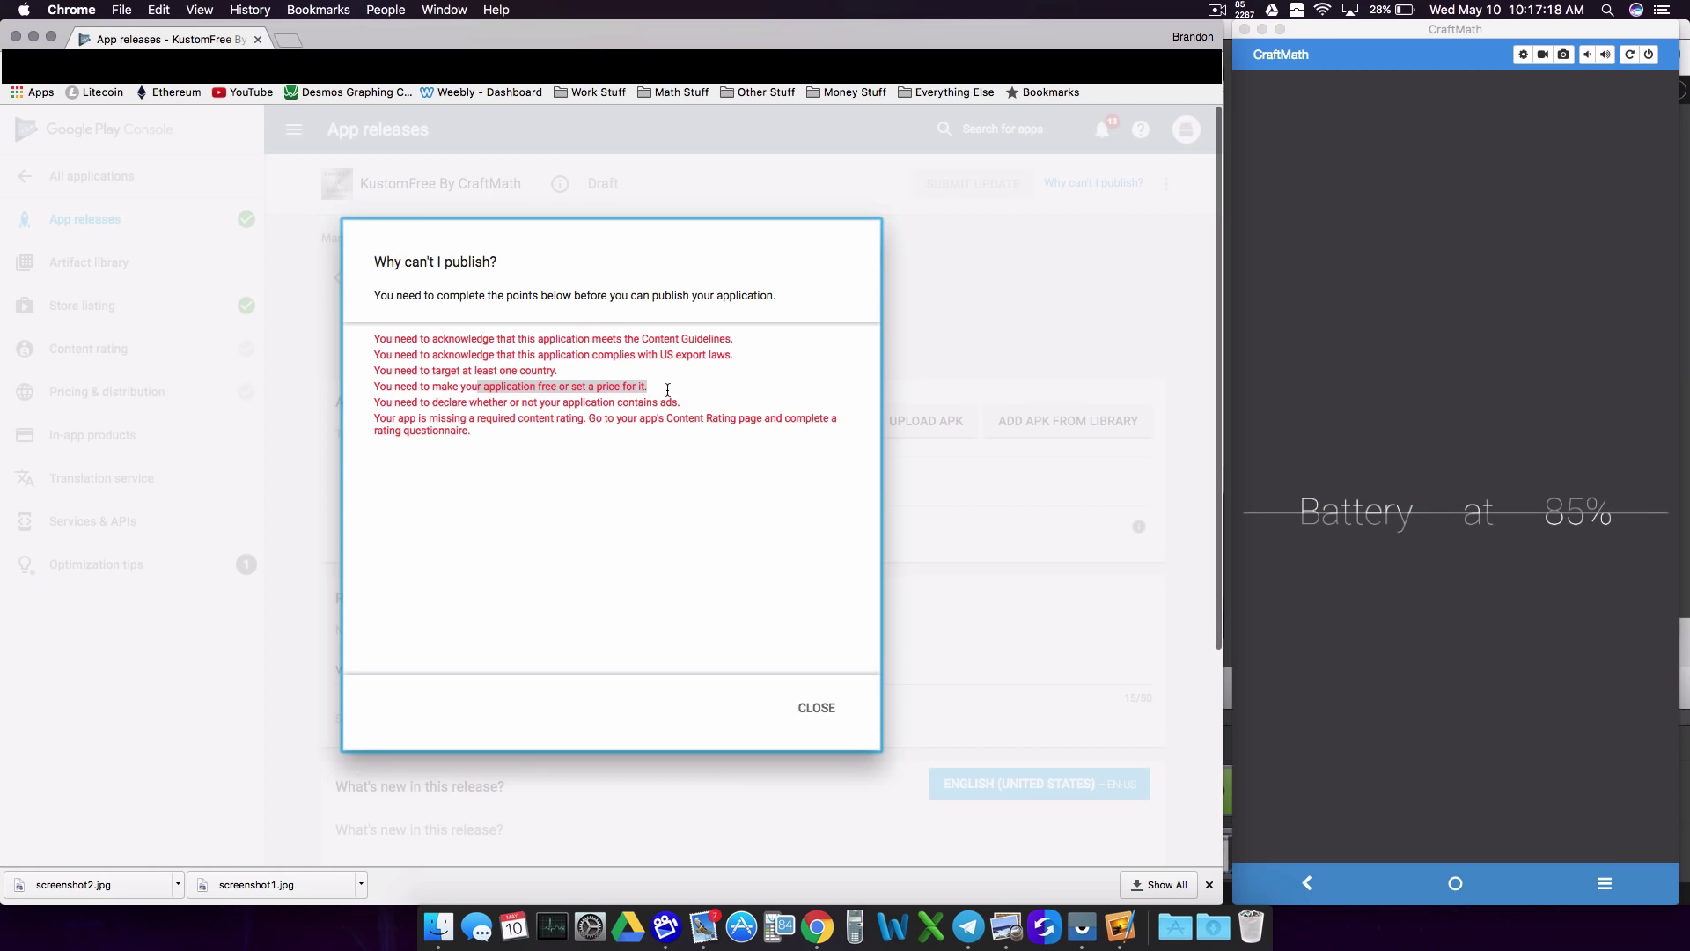
drag(451, 403, 374, 387)
click(817, 708)
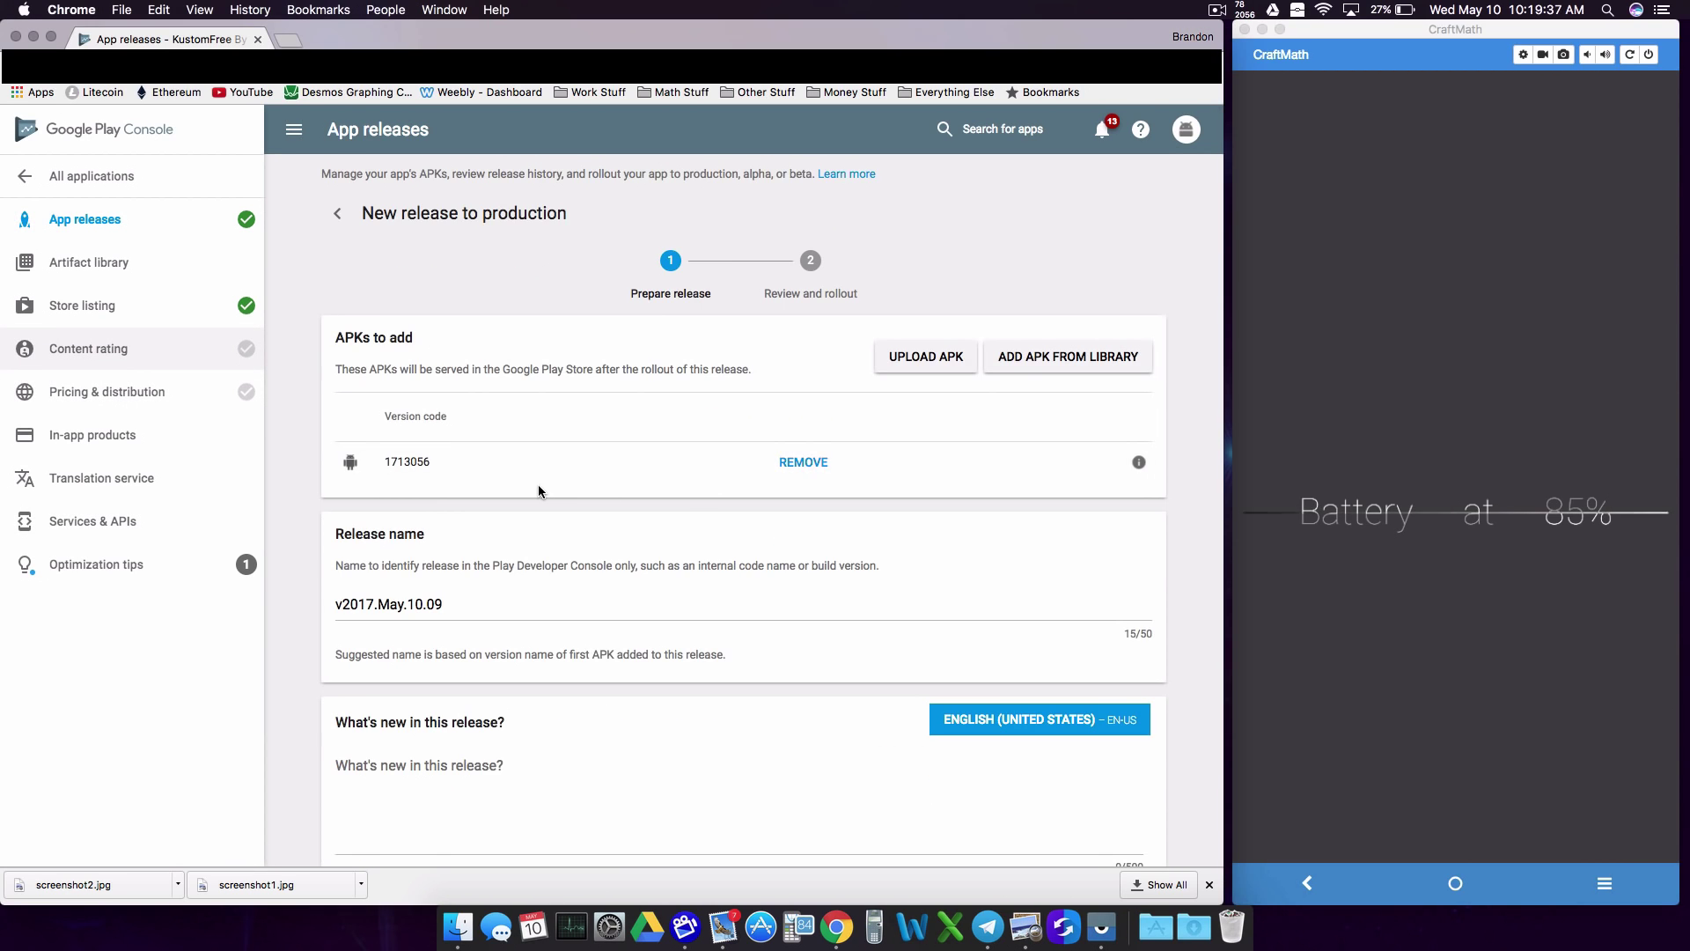
Step: Cancel leaving the page, save the production release draft, then open Content rating
scroll(537, 488, up, 2)
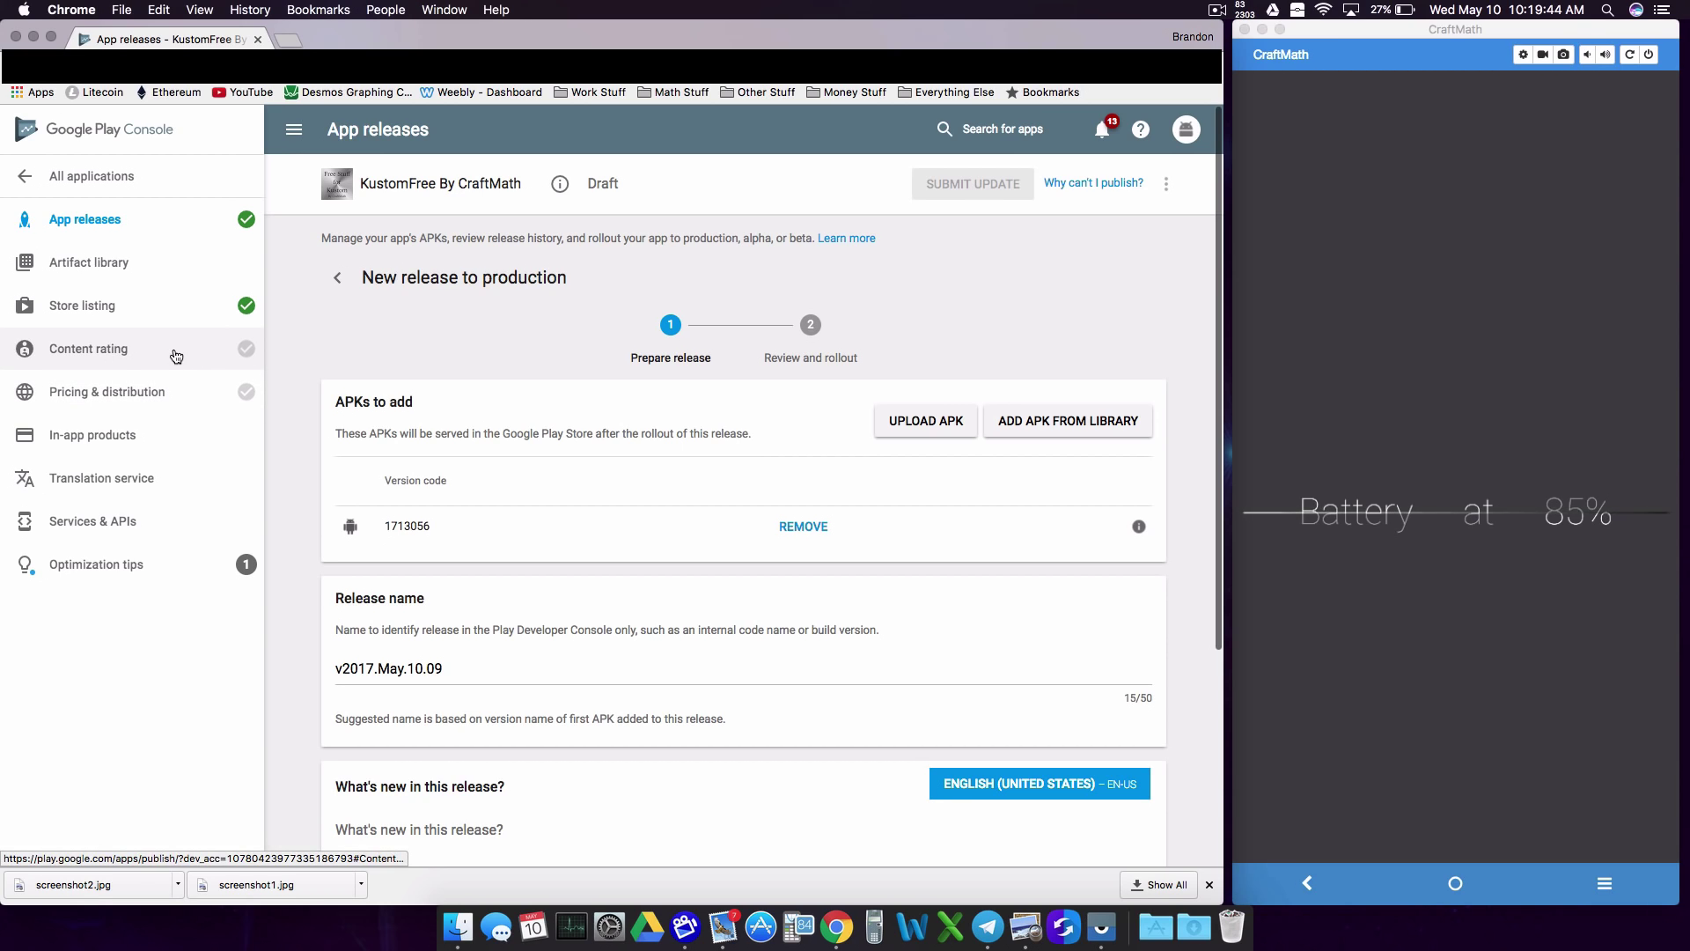
click(198, 395)
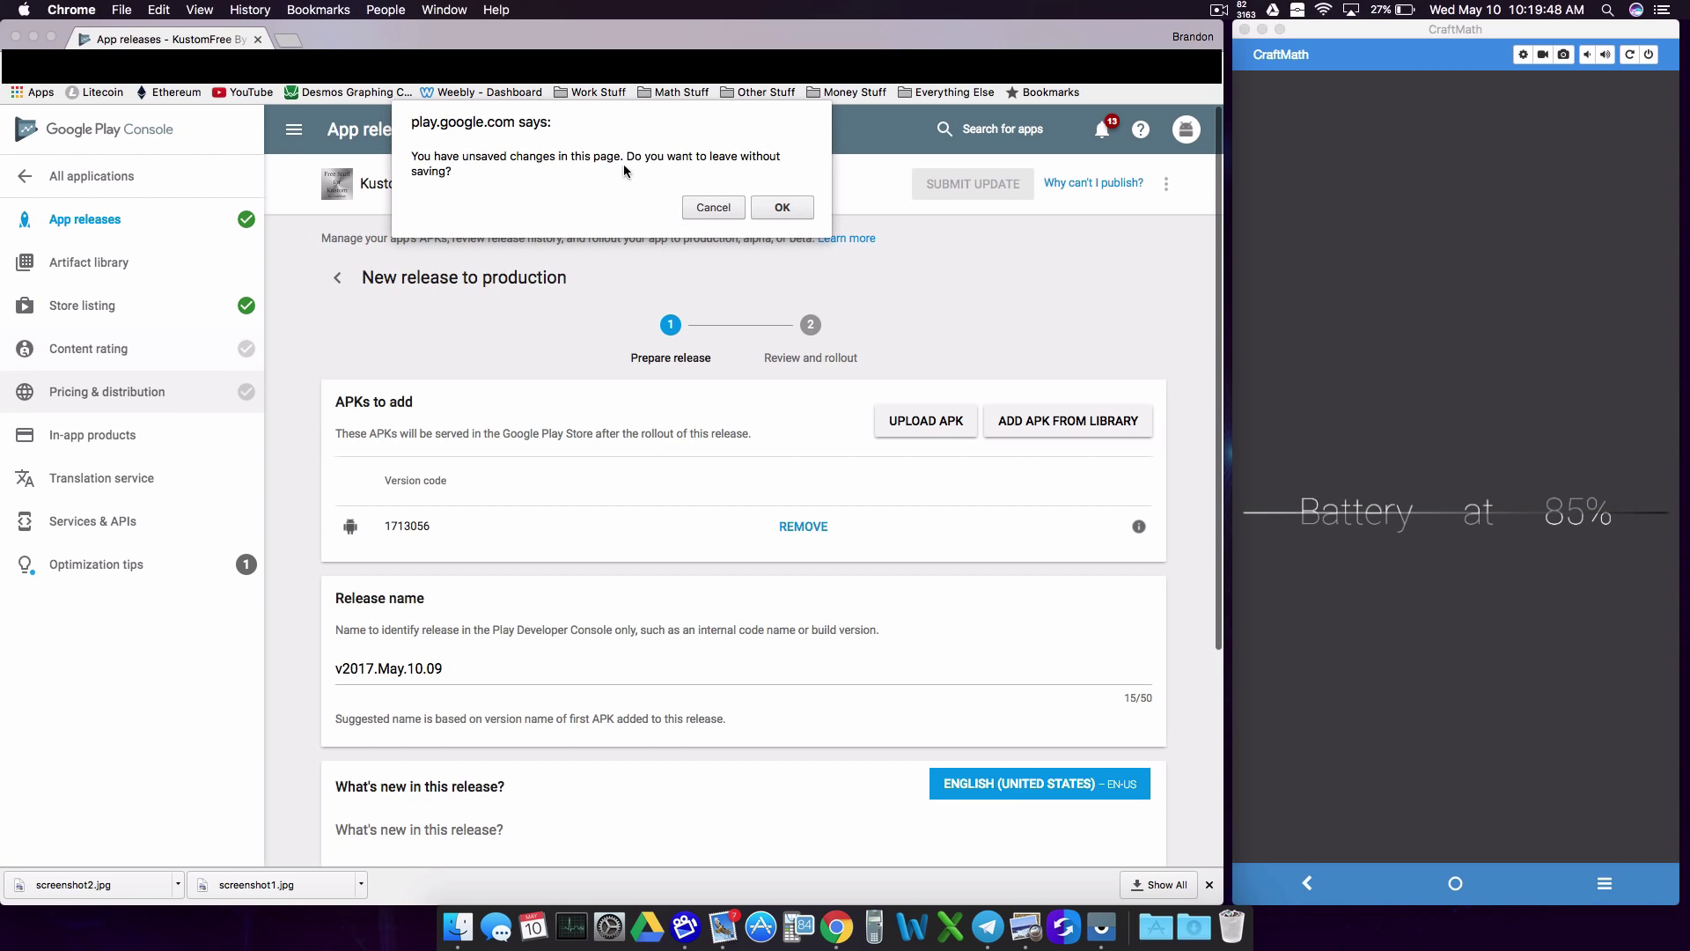
click(714, 206)
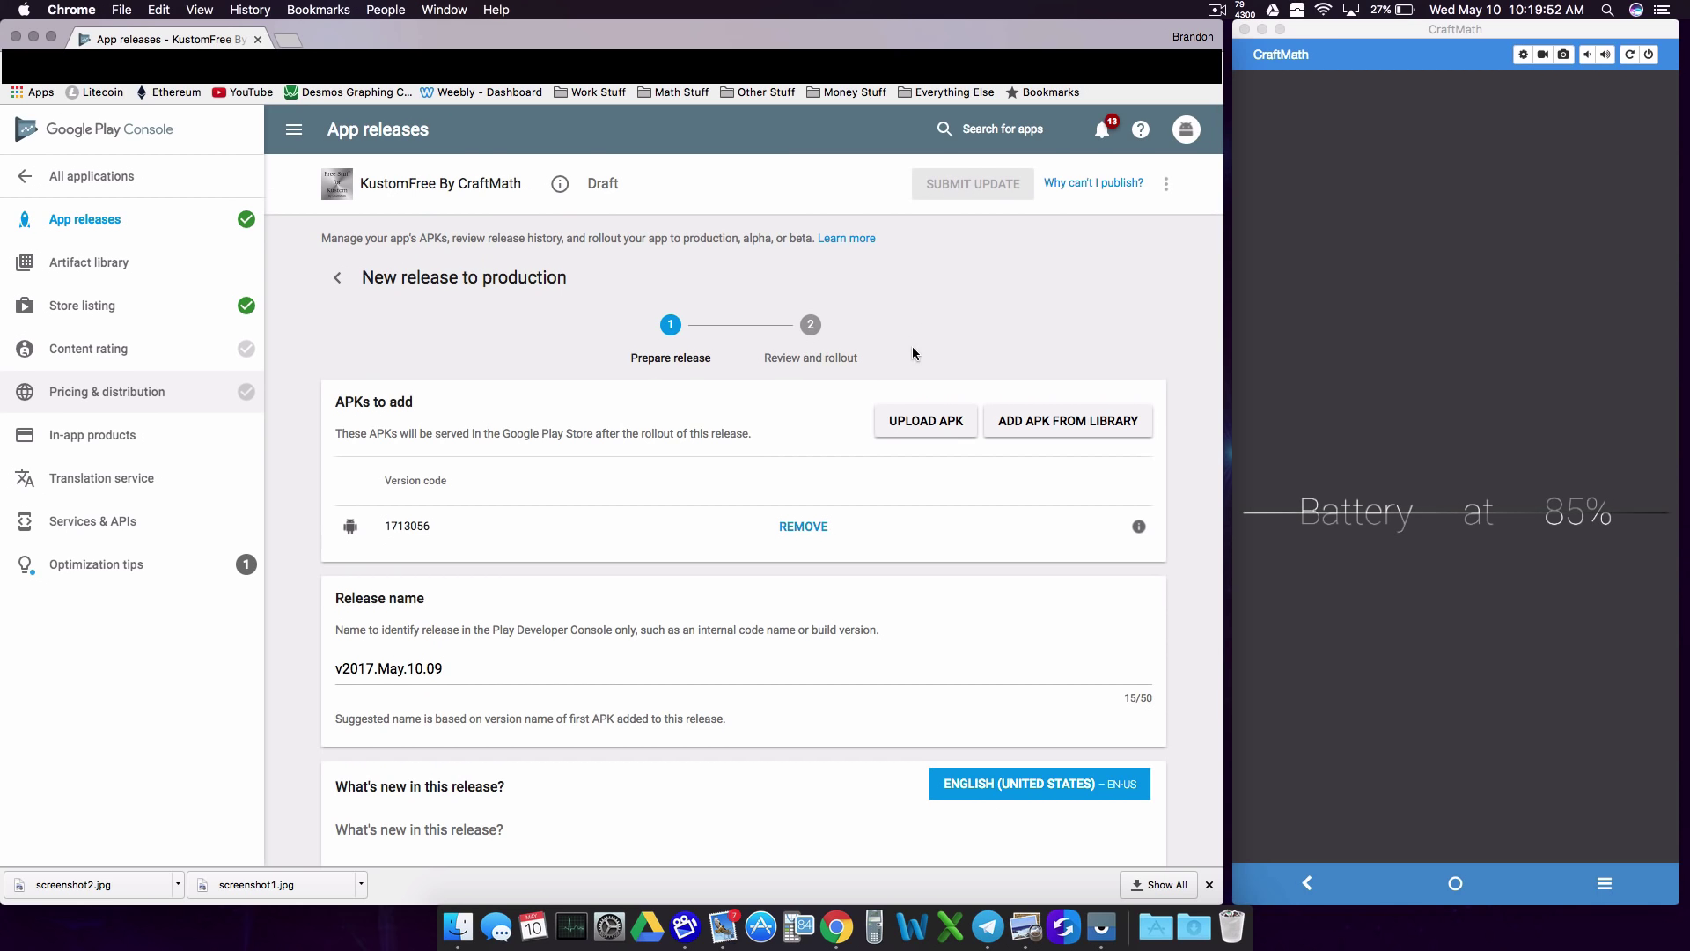
scroll(912, 352, down, 5)
click(1056, 744)
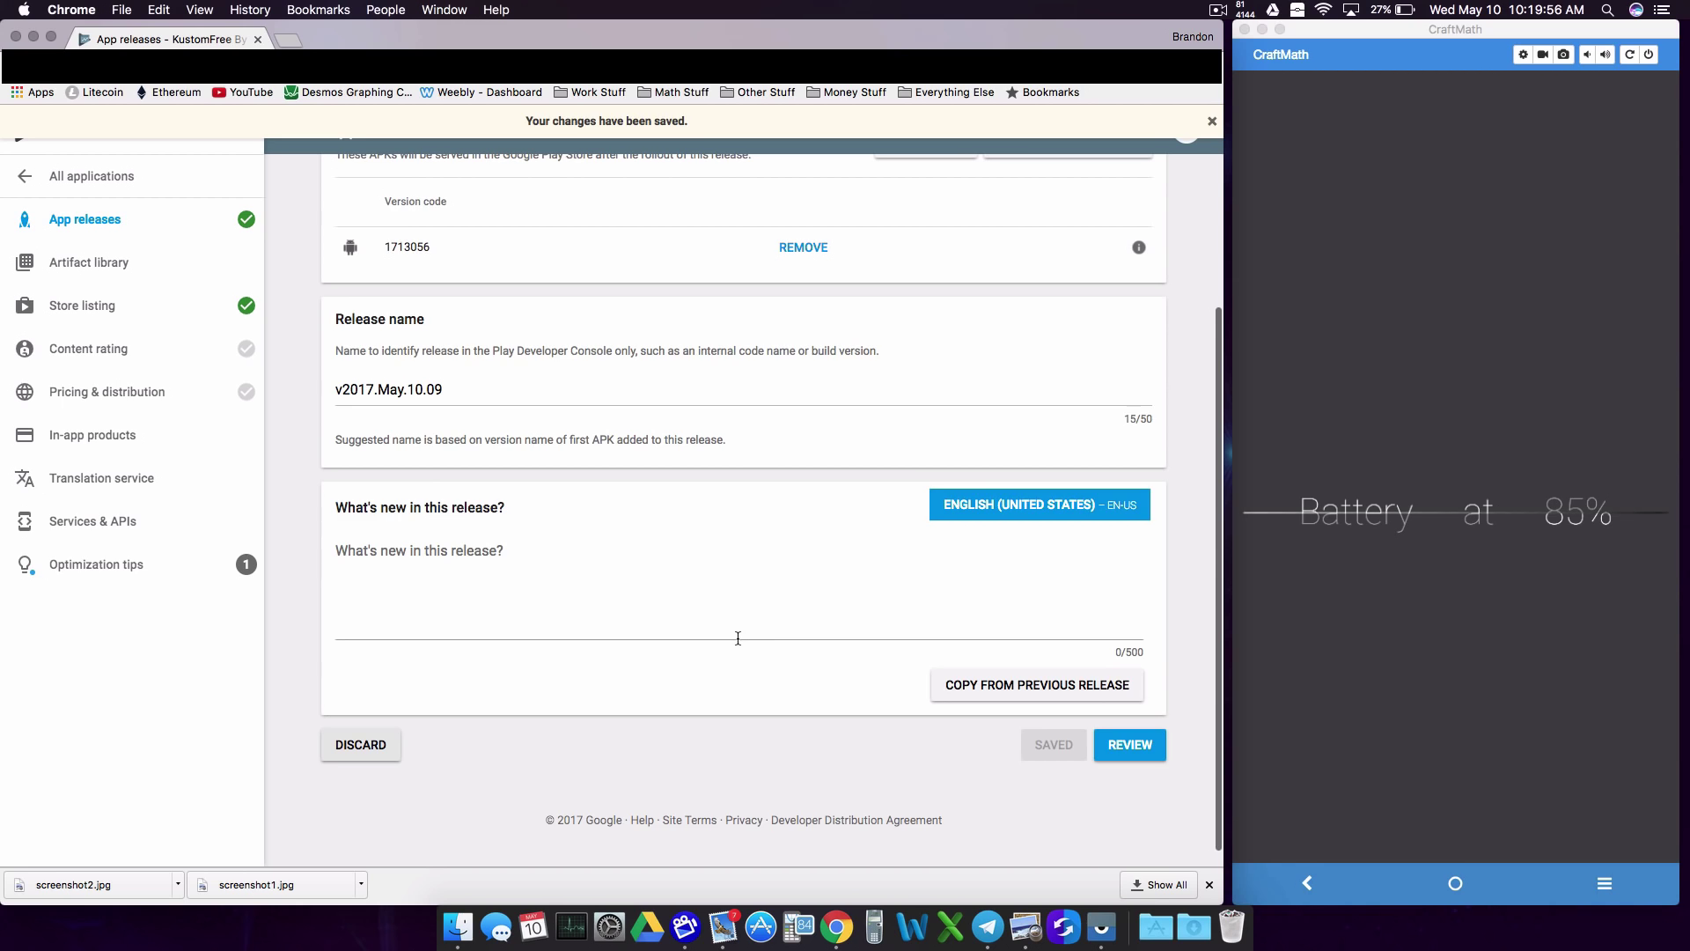
scroll(738, 637, up, 5)
click(172, 351)
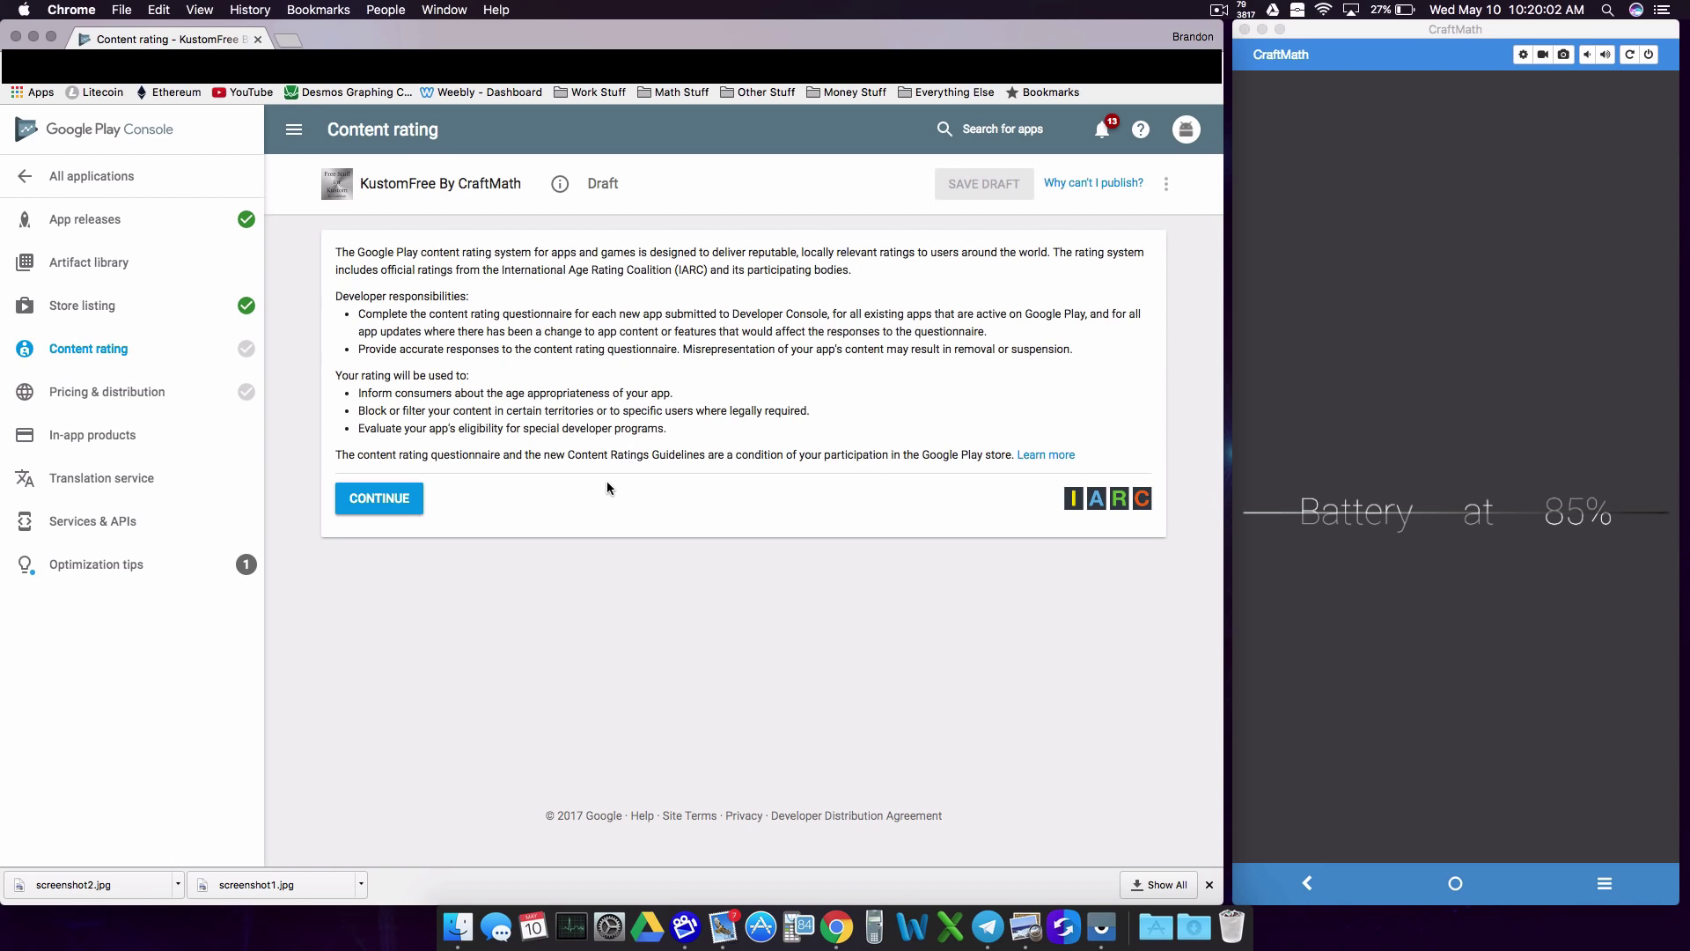
Step: Resume the content rating questionnaire after reloading the page and enter the contact email address
click(389, 502)
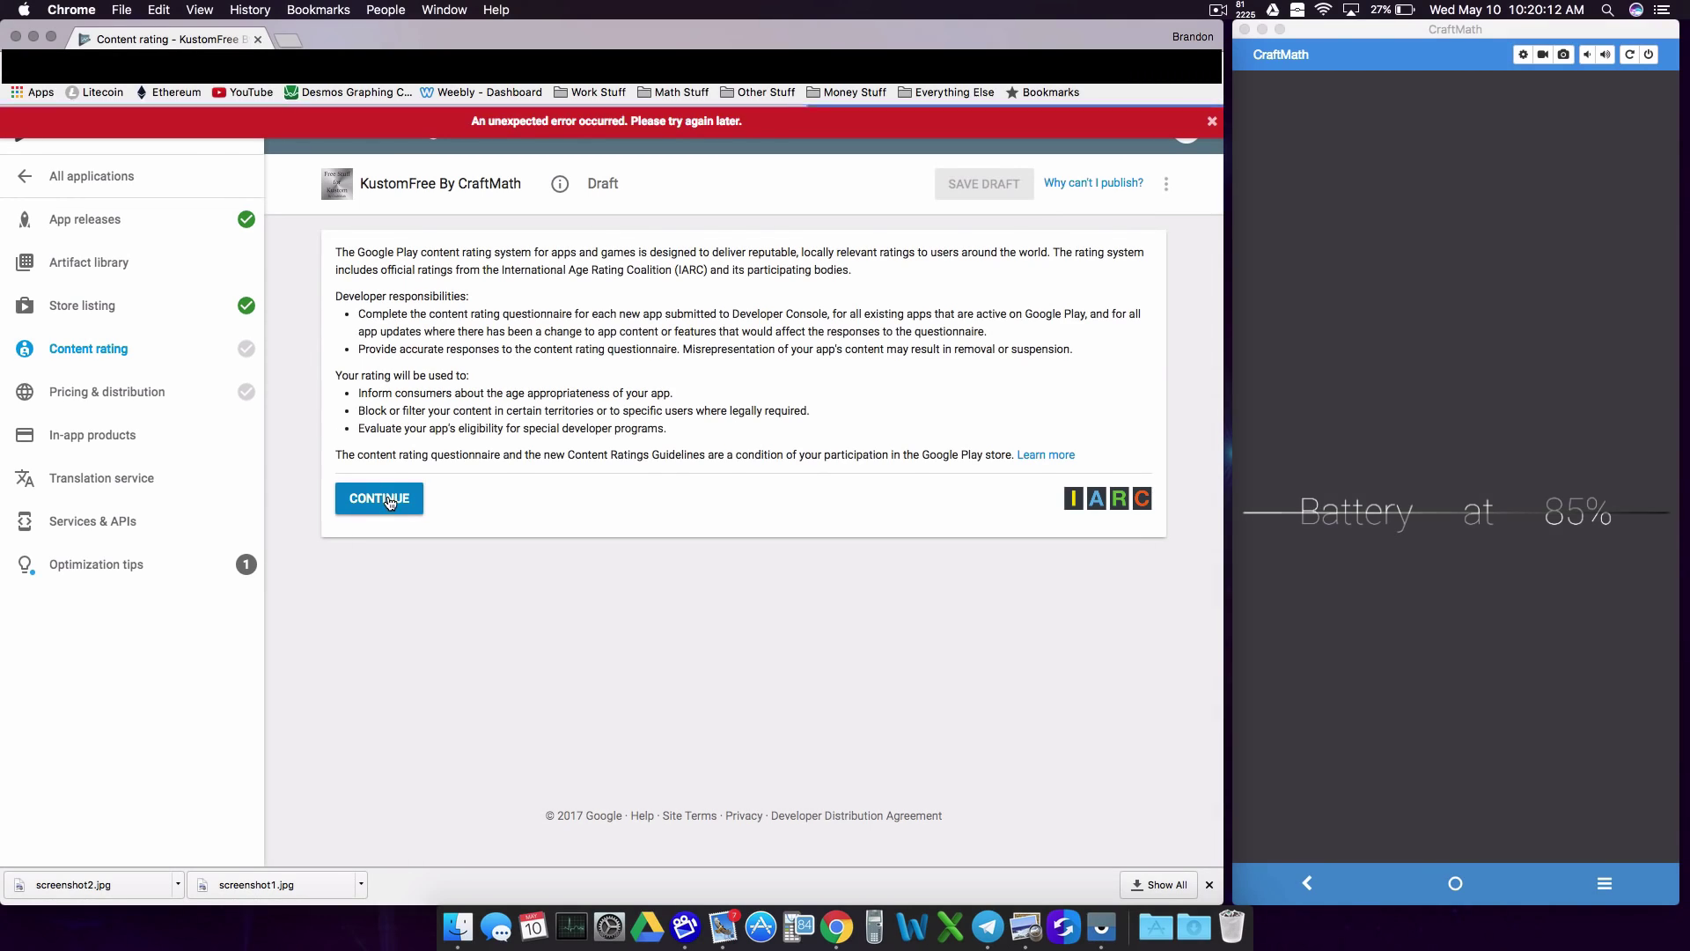
key(super+r)
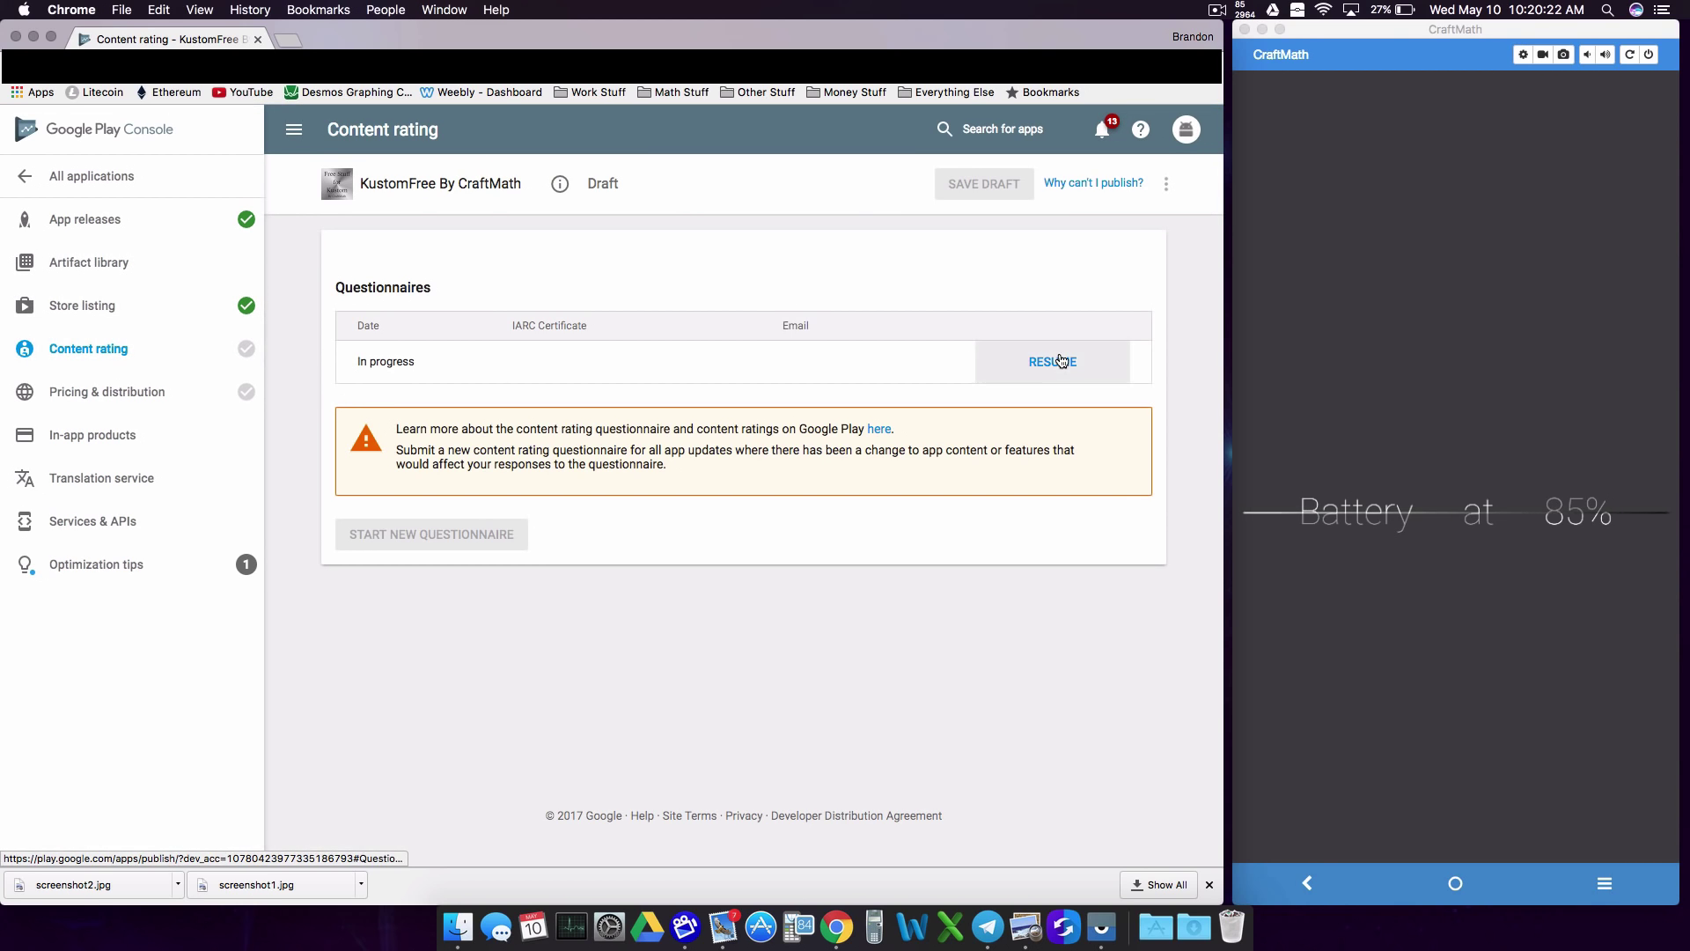
click(1061, 360)
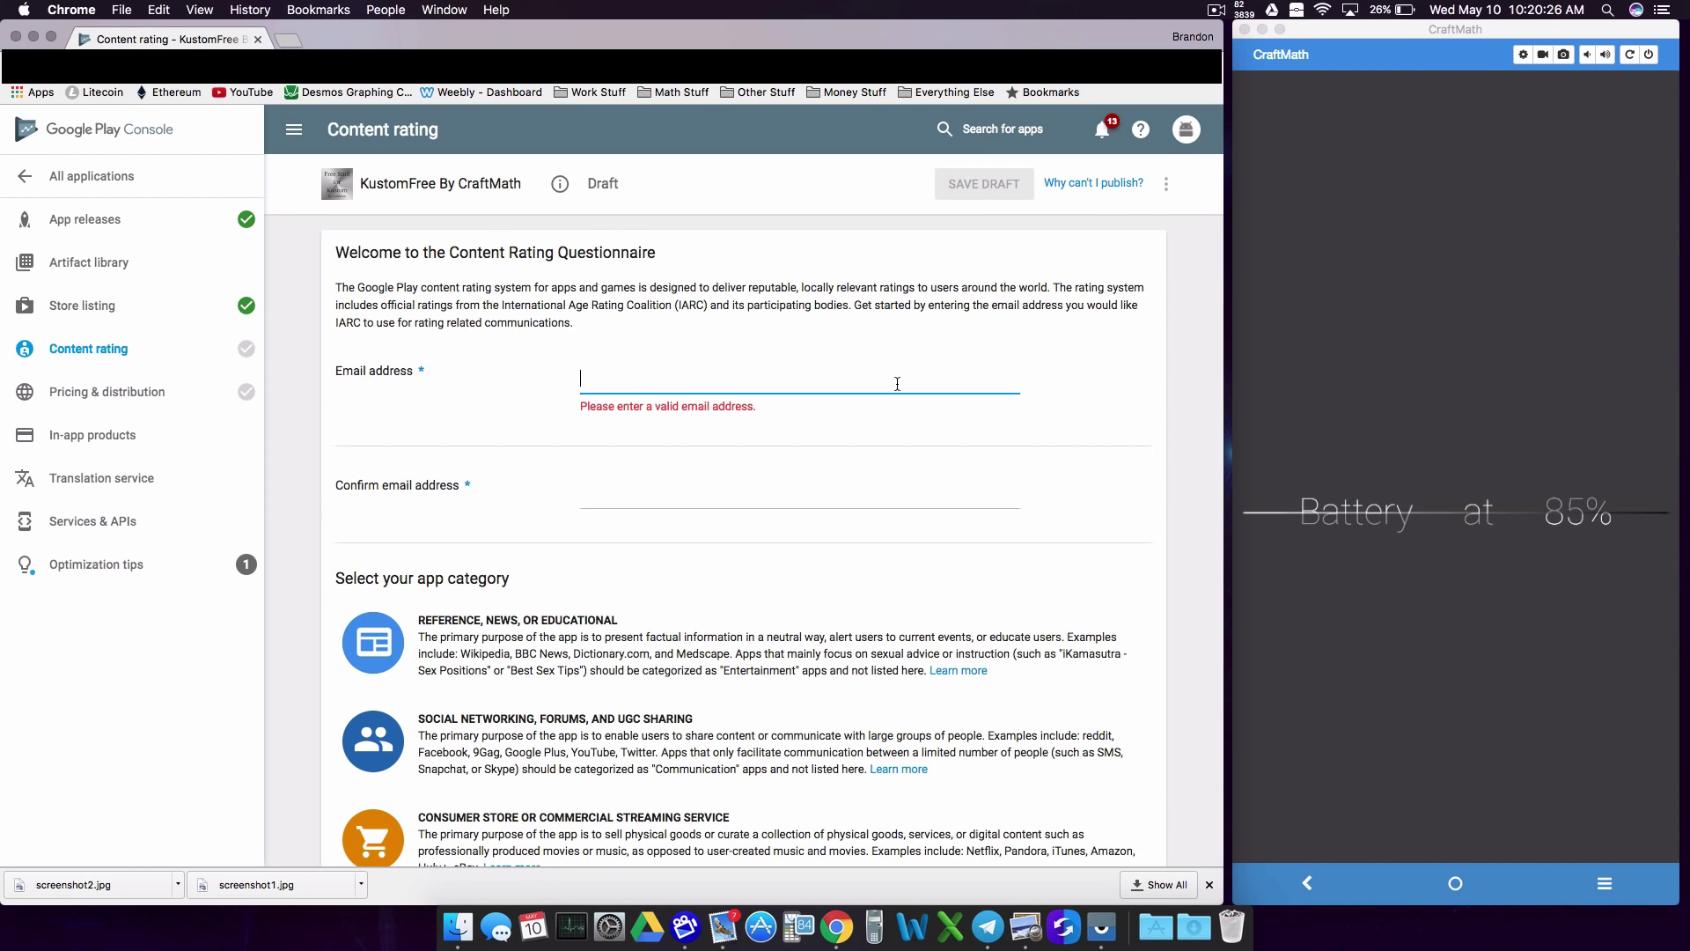
scroll(871, 466, down, 6)
scroll(841, 553, up, 5)
scroll(840, 553, up, 2)
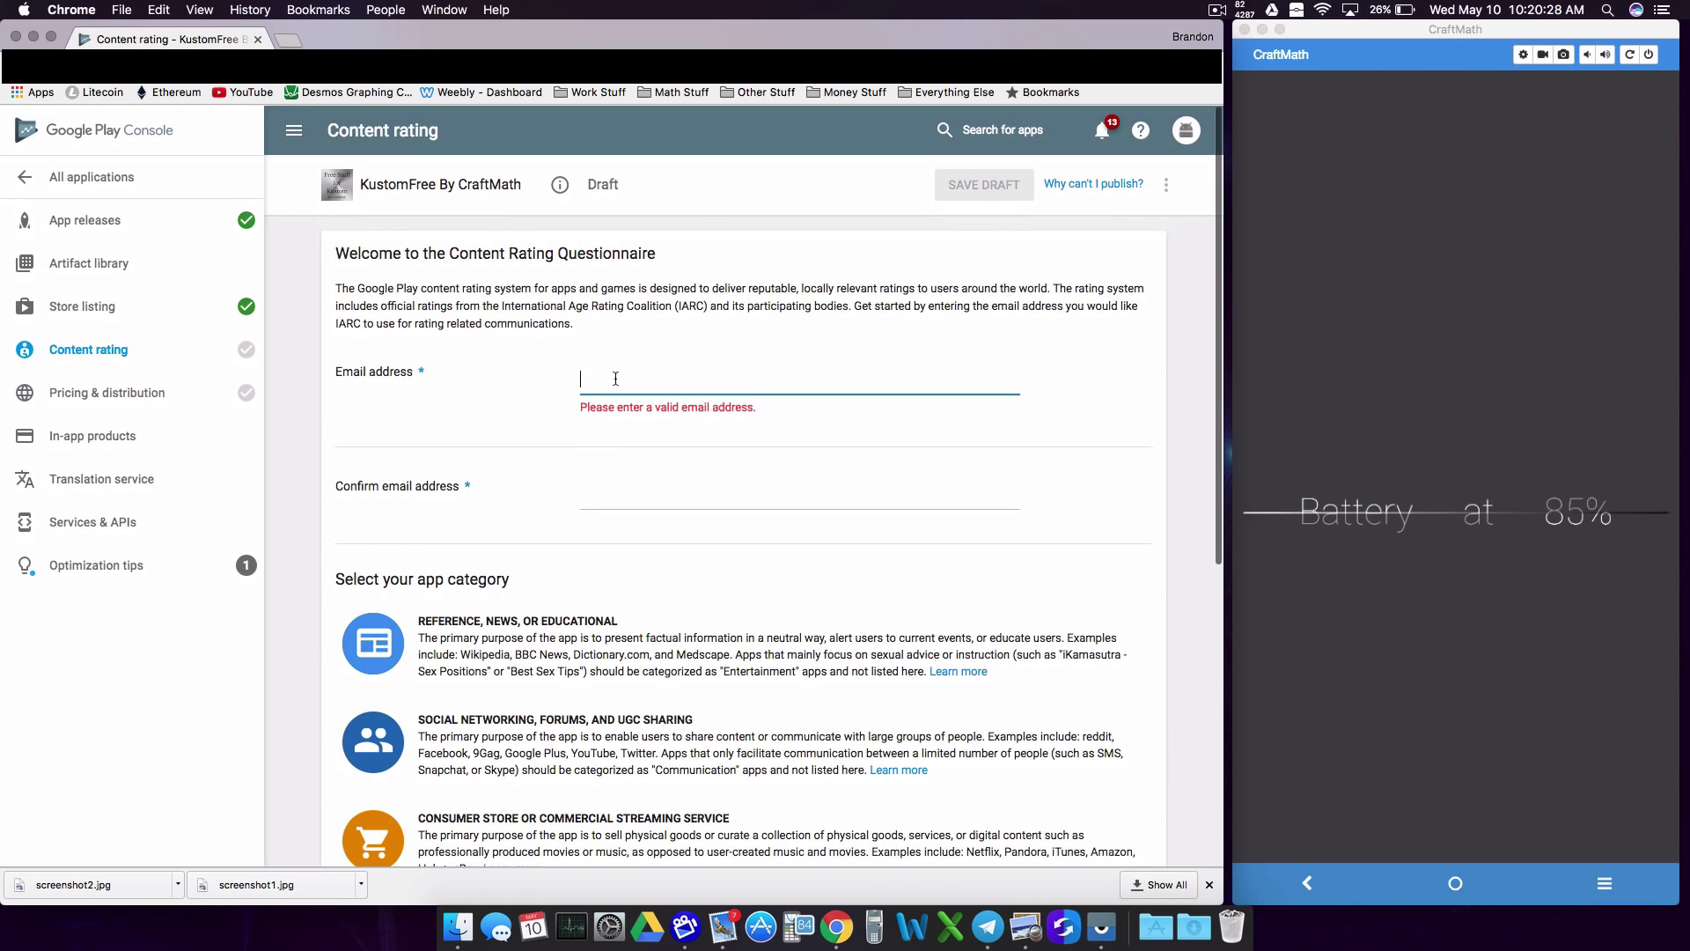
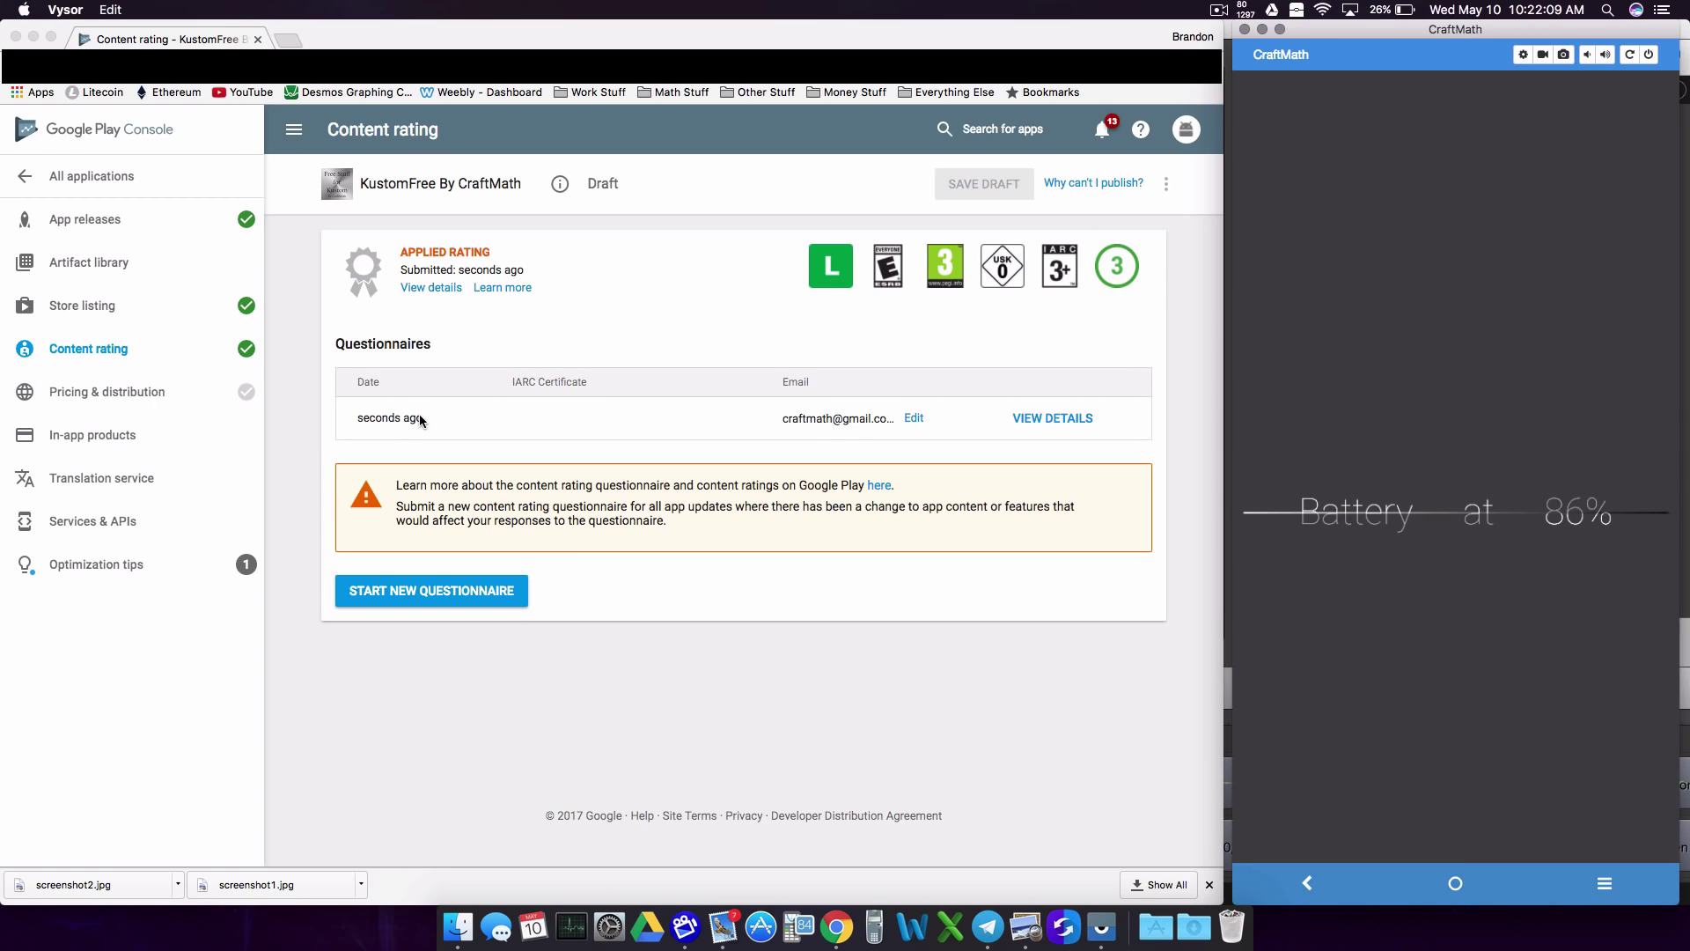
click(123, 405)
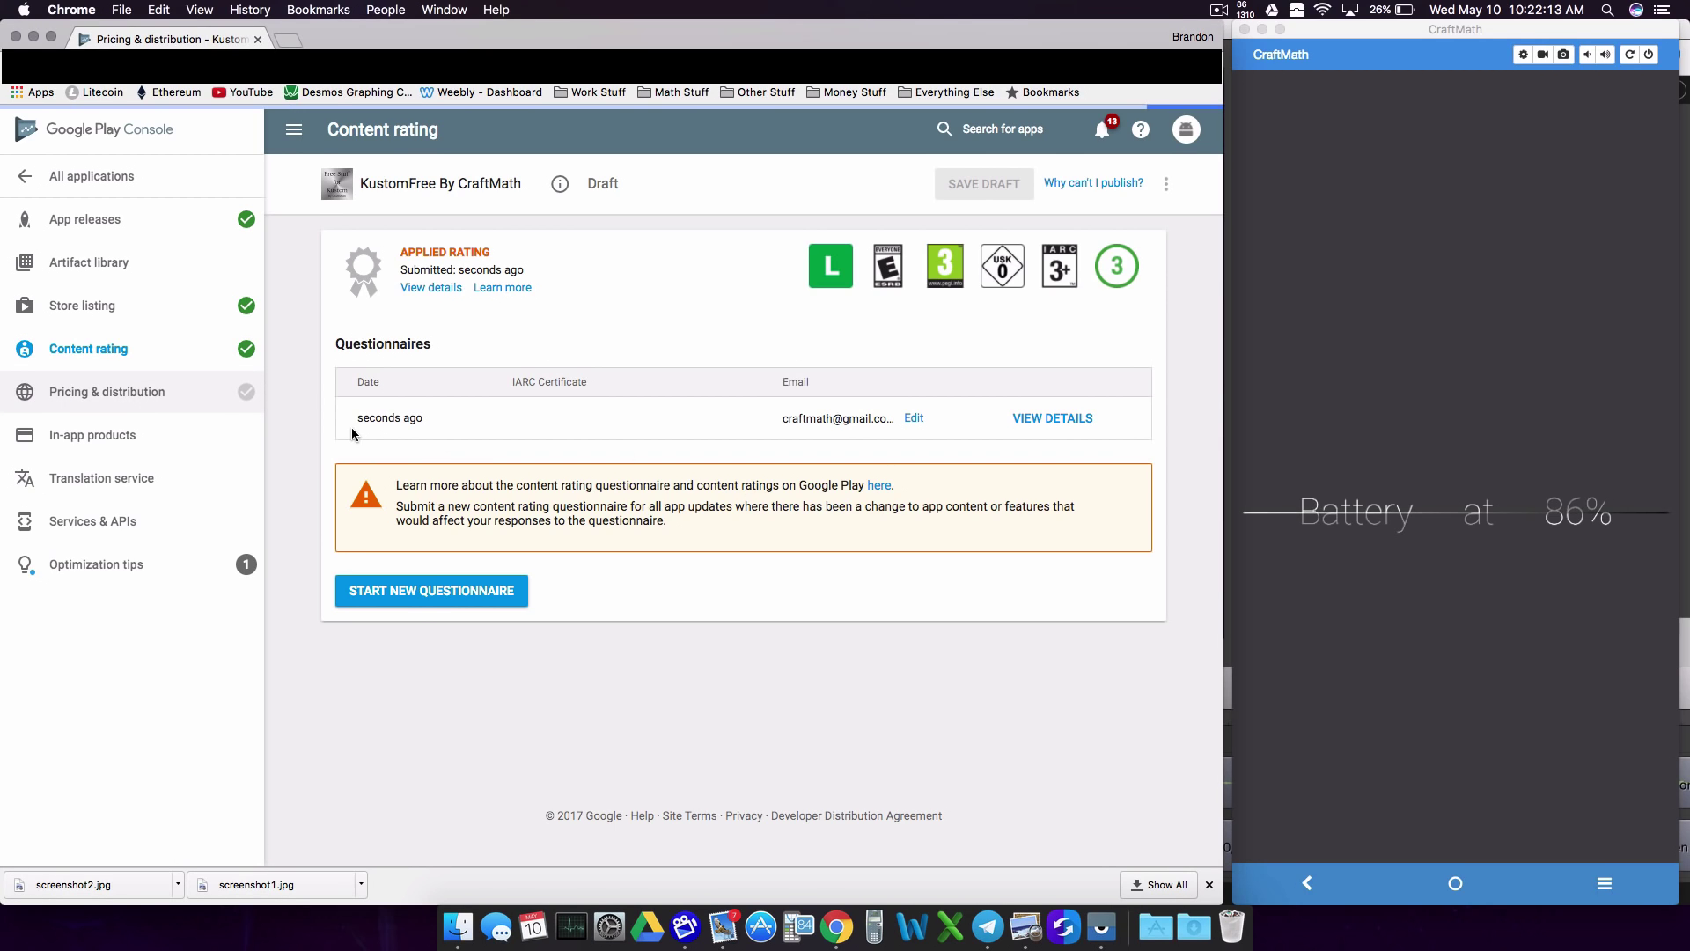
Step: Make the app Free, check the remaining blockers, and save the country availability draft
click(669, 445)
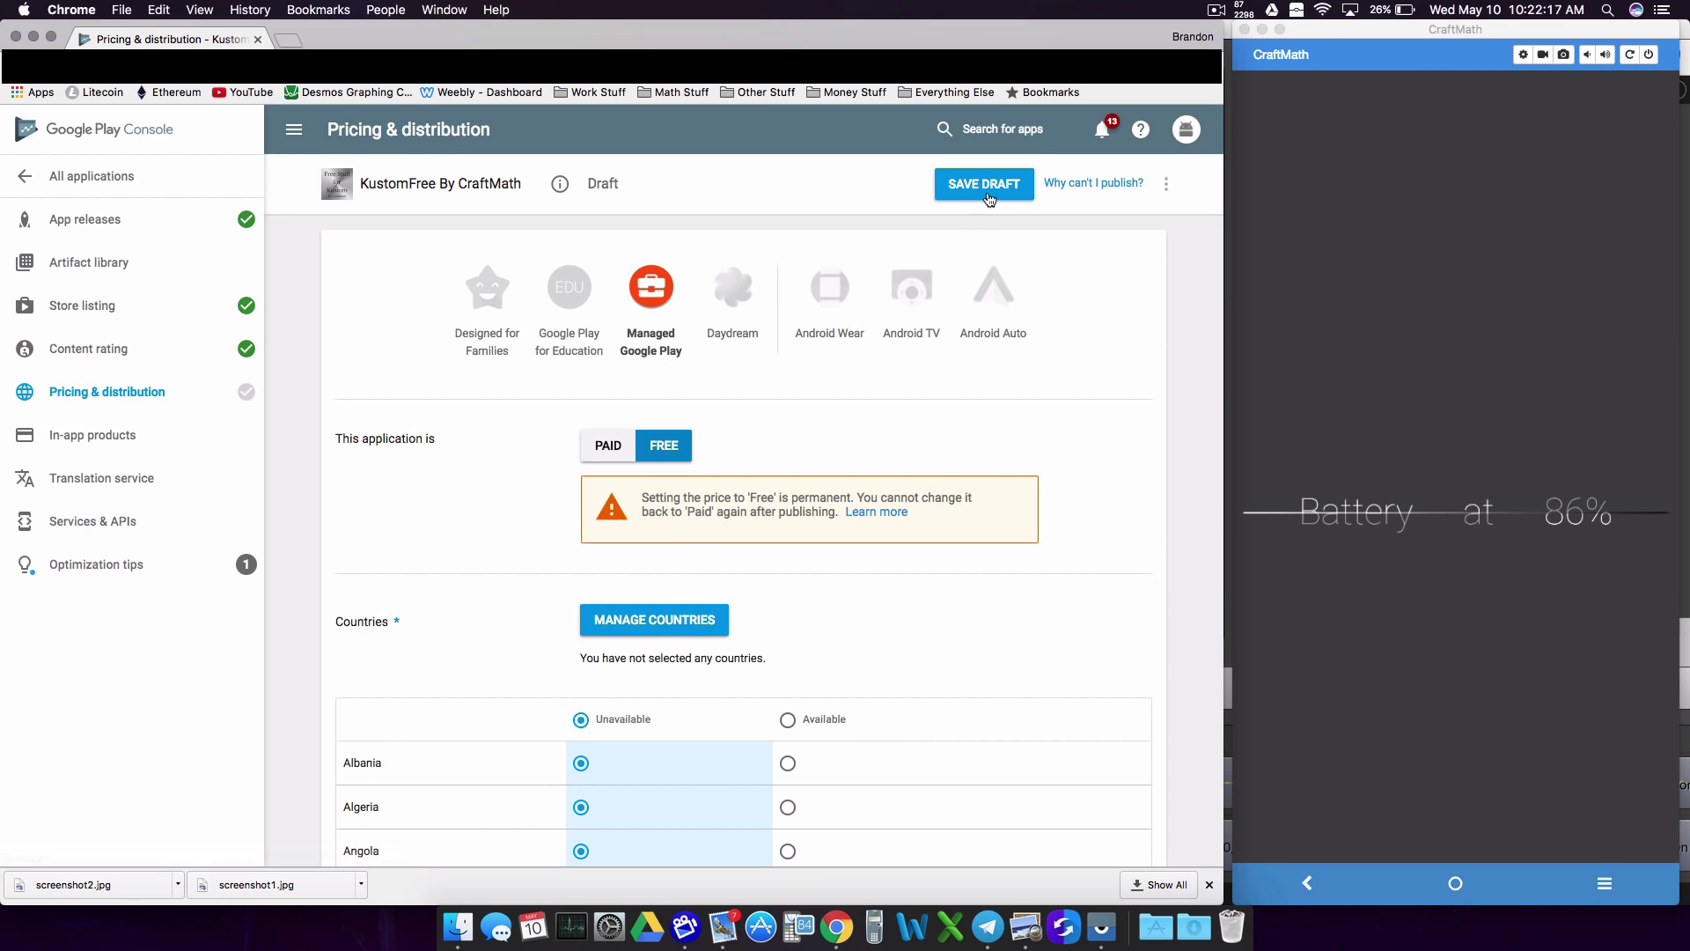
click(1004, 185)
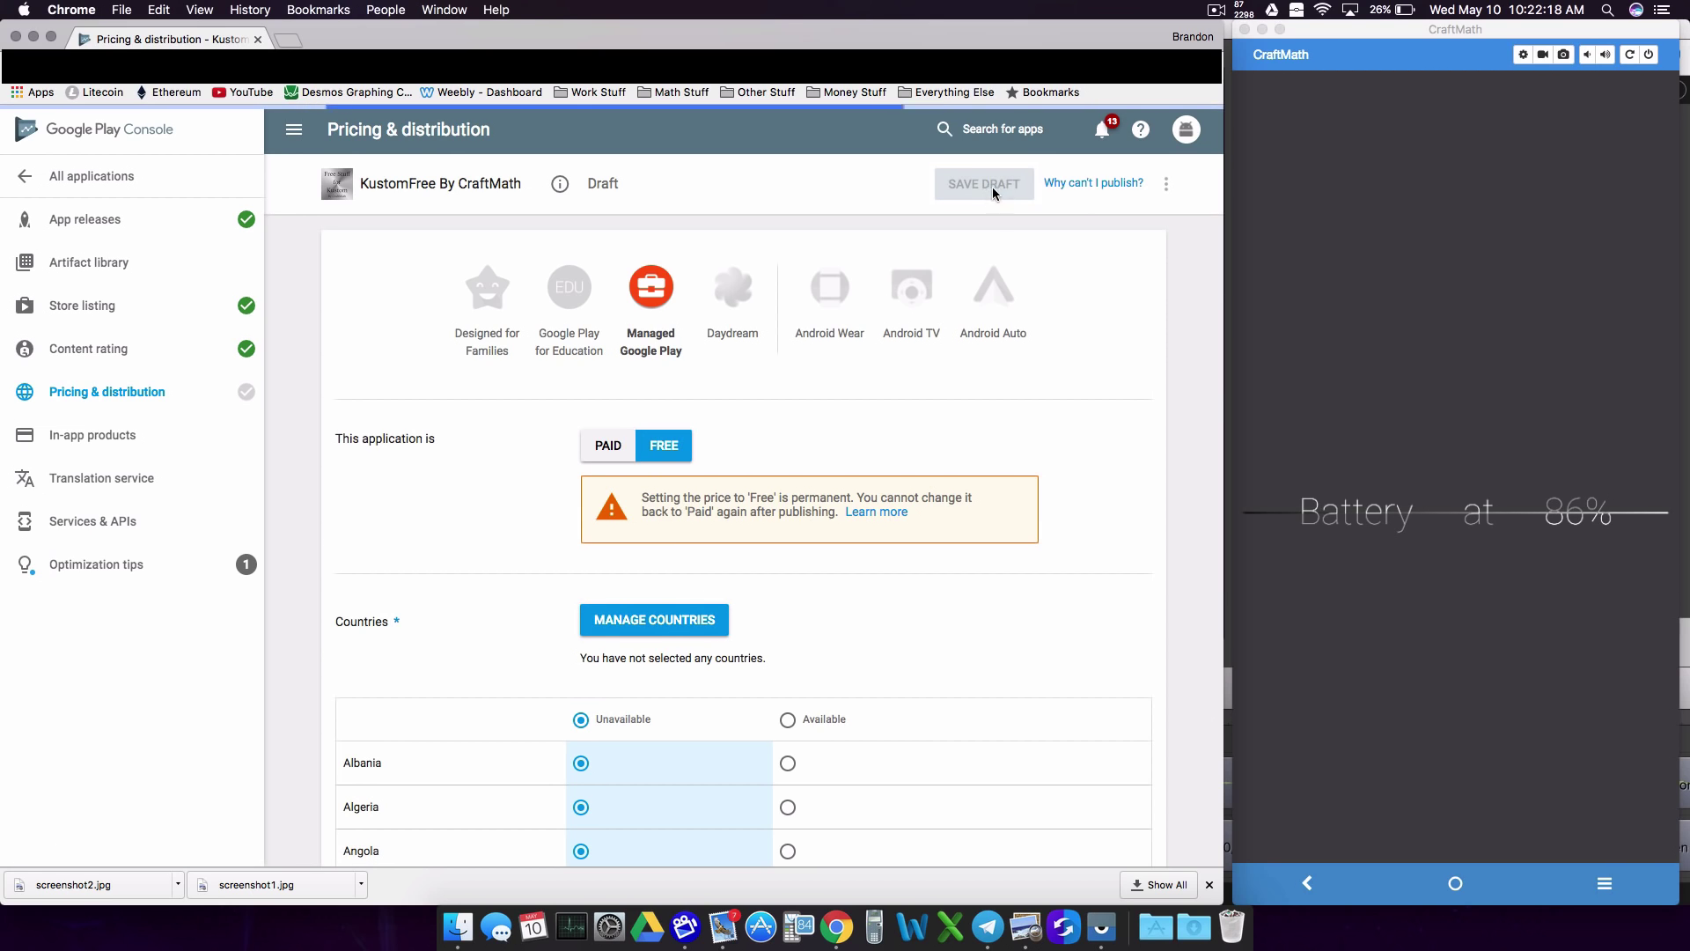
click(1088, 184)
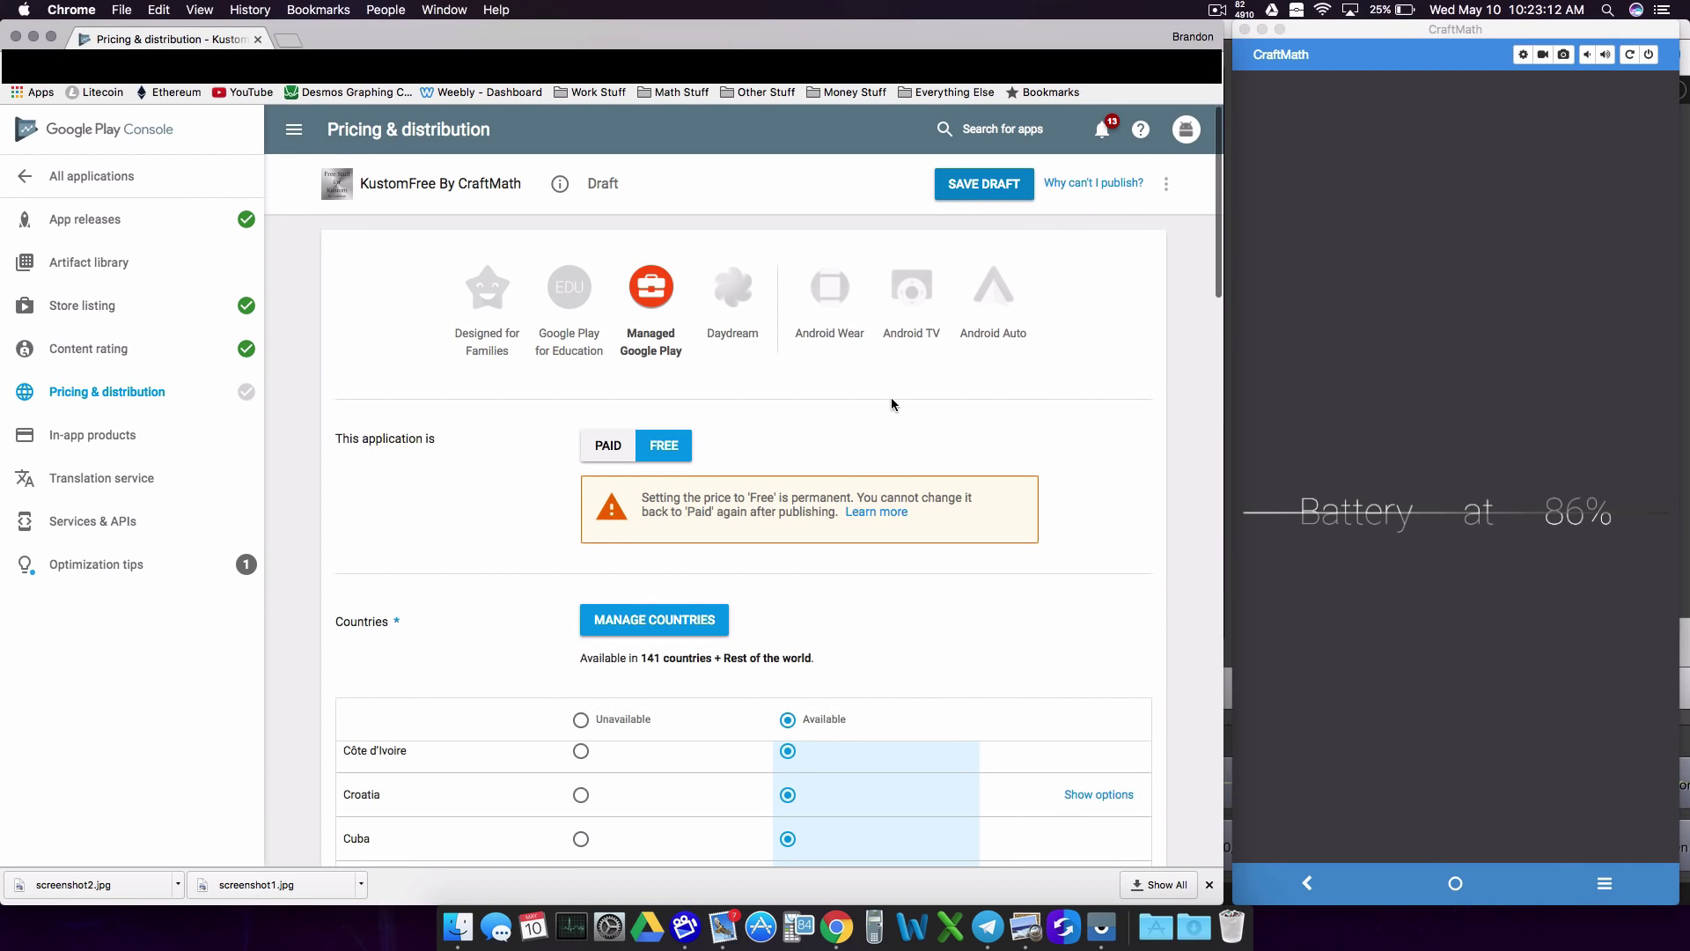
click(968, 187)
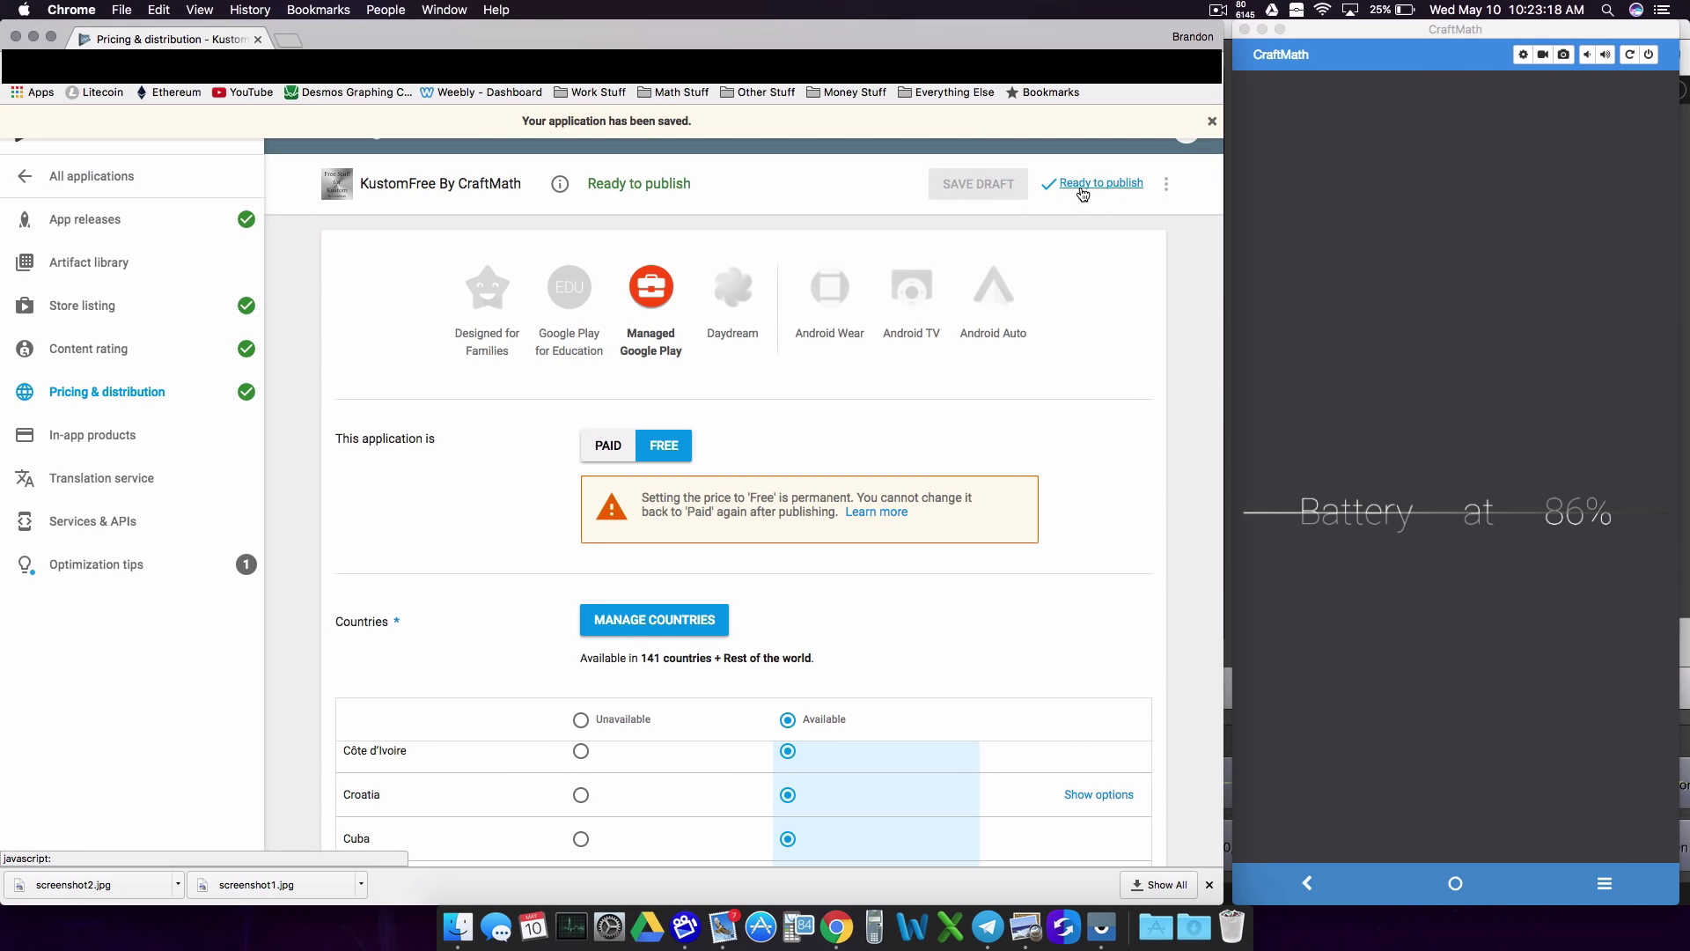
Step: Open the production release that has not rolled out yet for editing from Manage Releases
click(1083, 185)
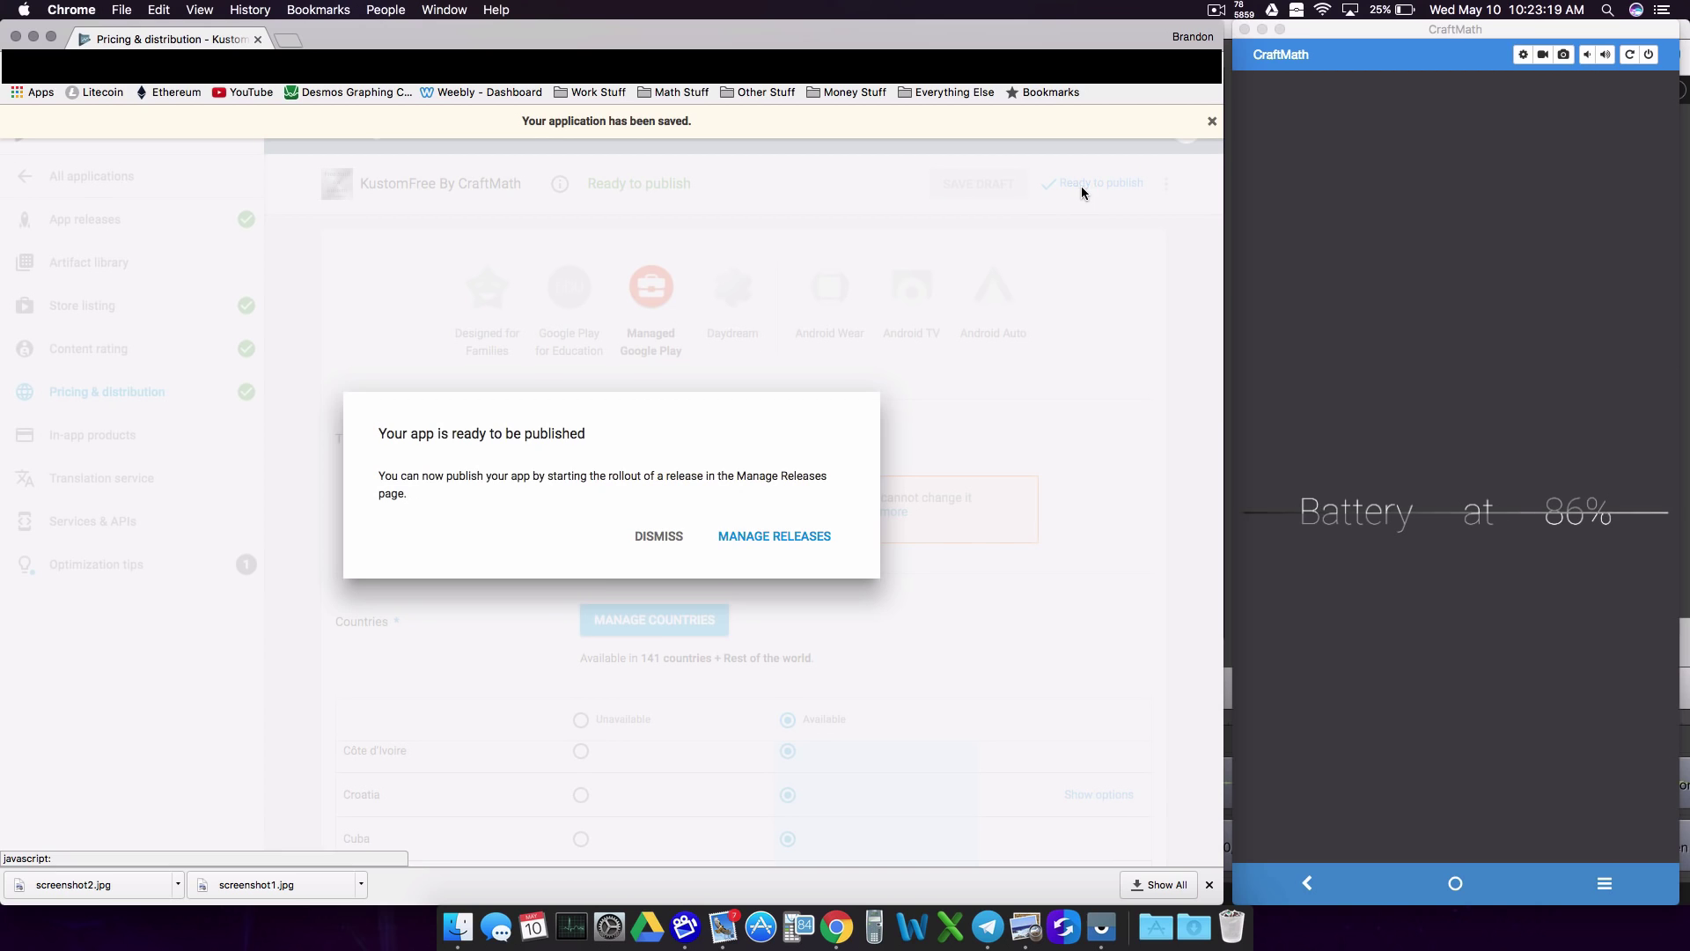
click(770, 539)
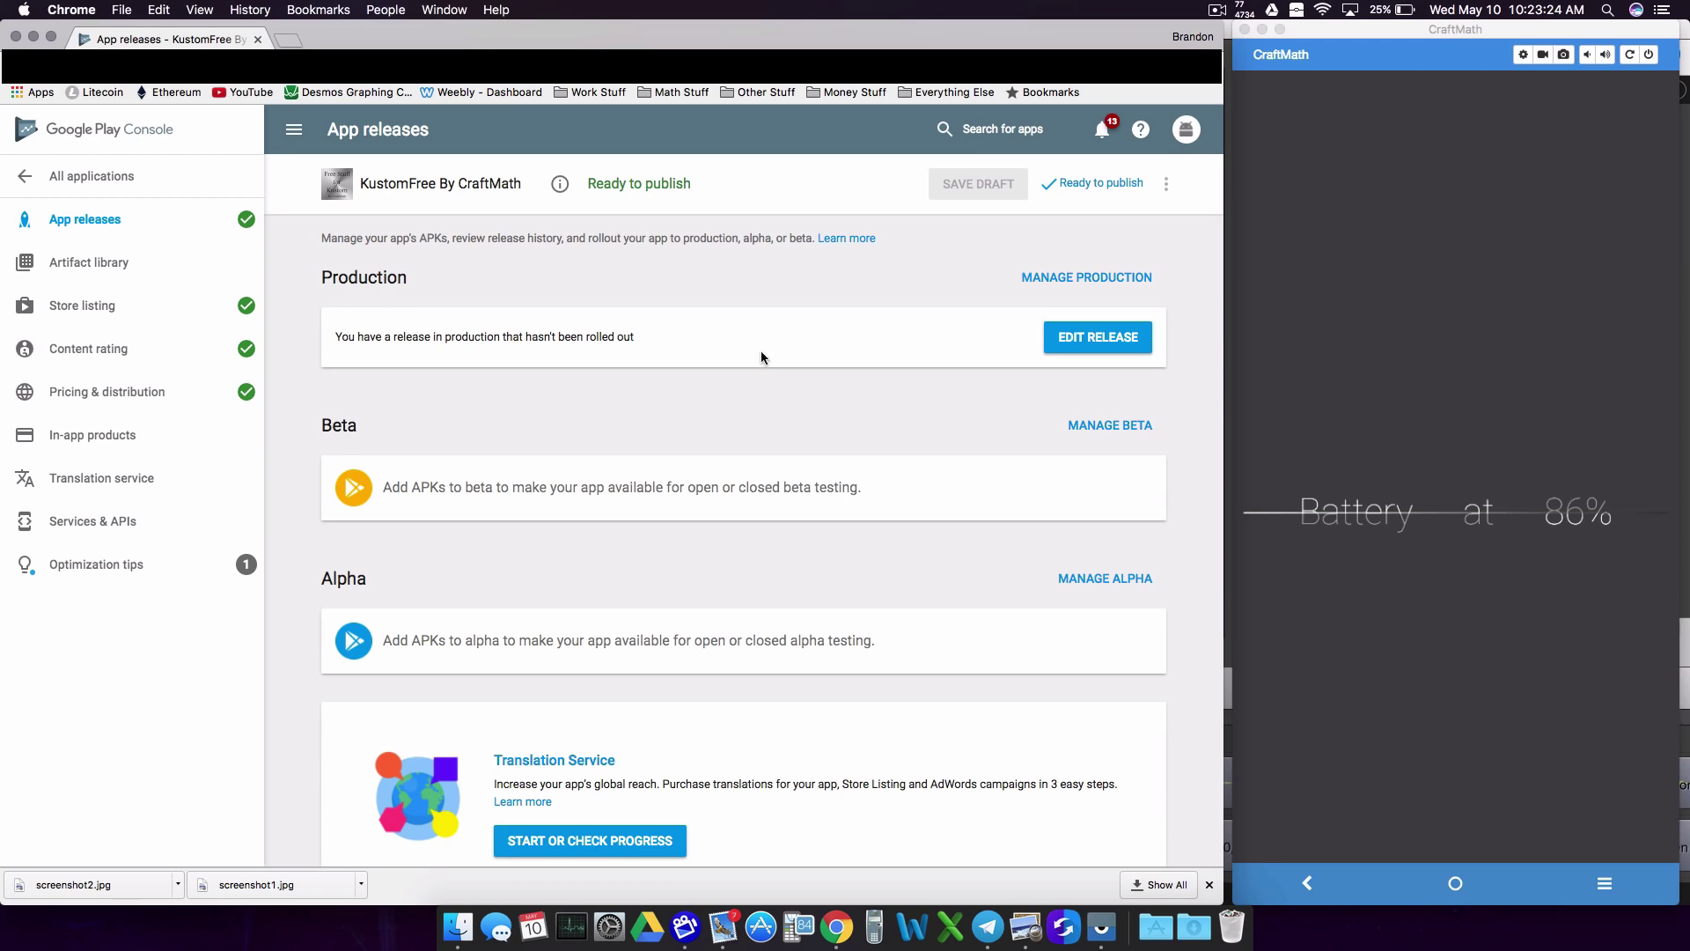
click(1118, 336)
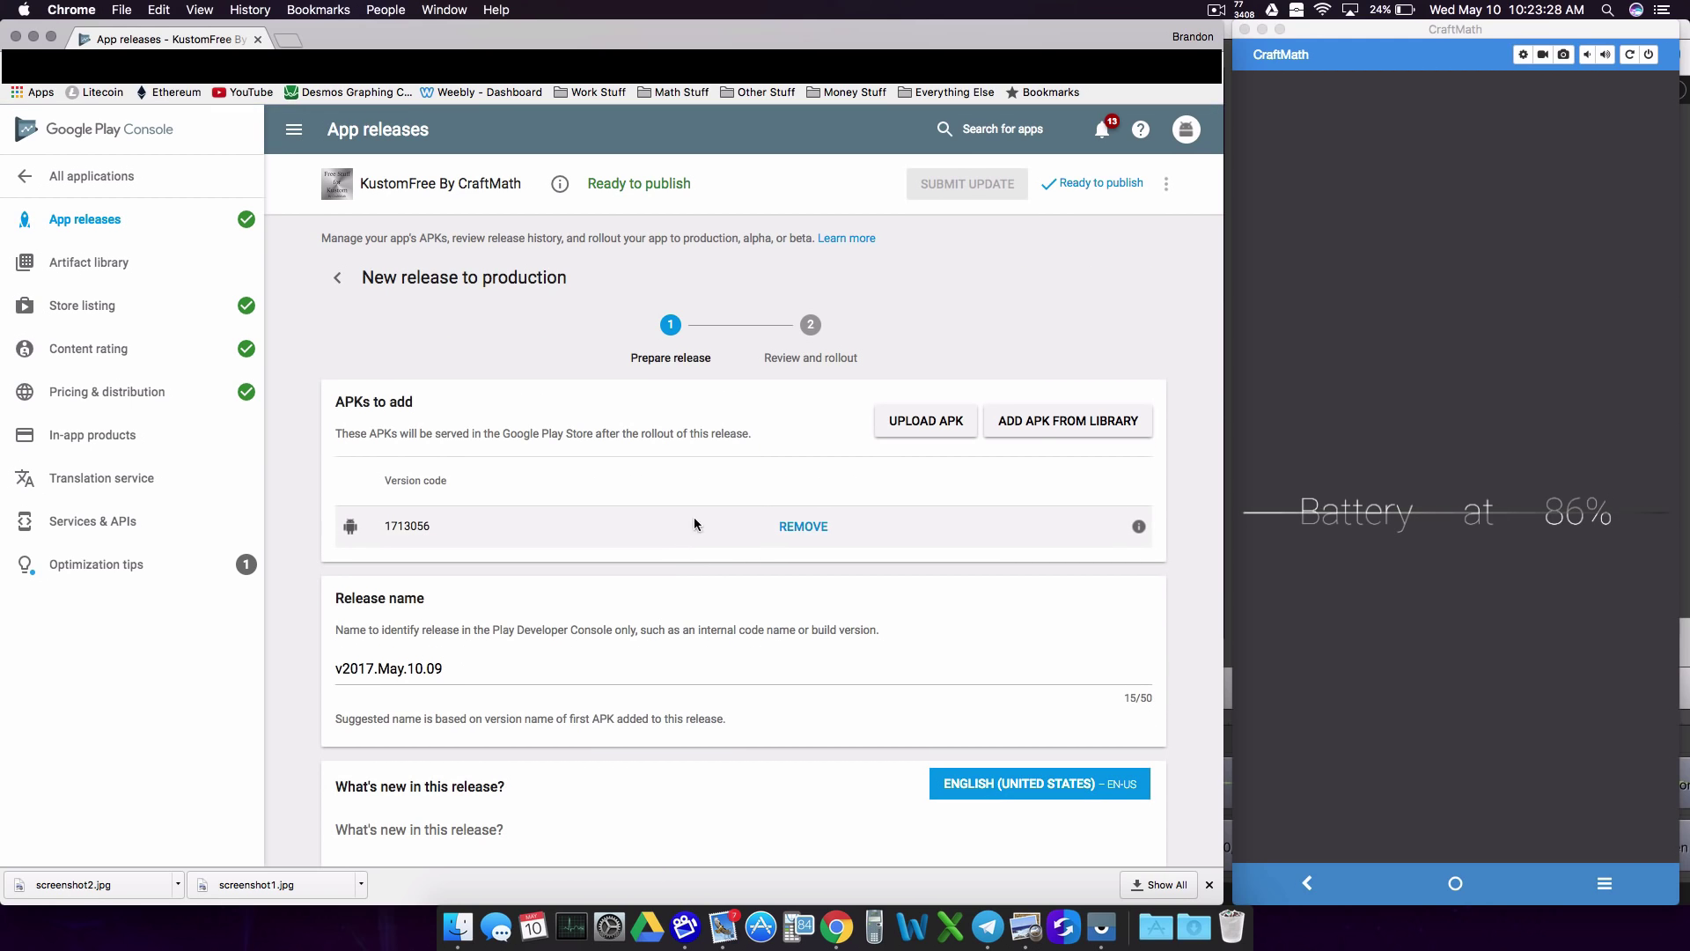
scroll(493, 533, down, 3)
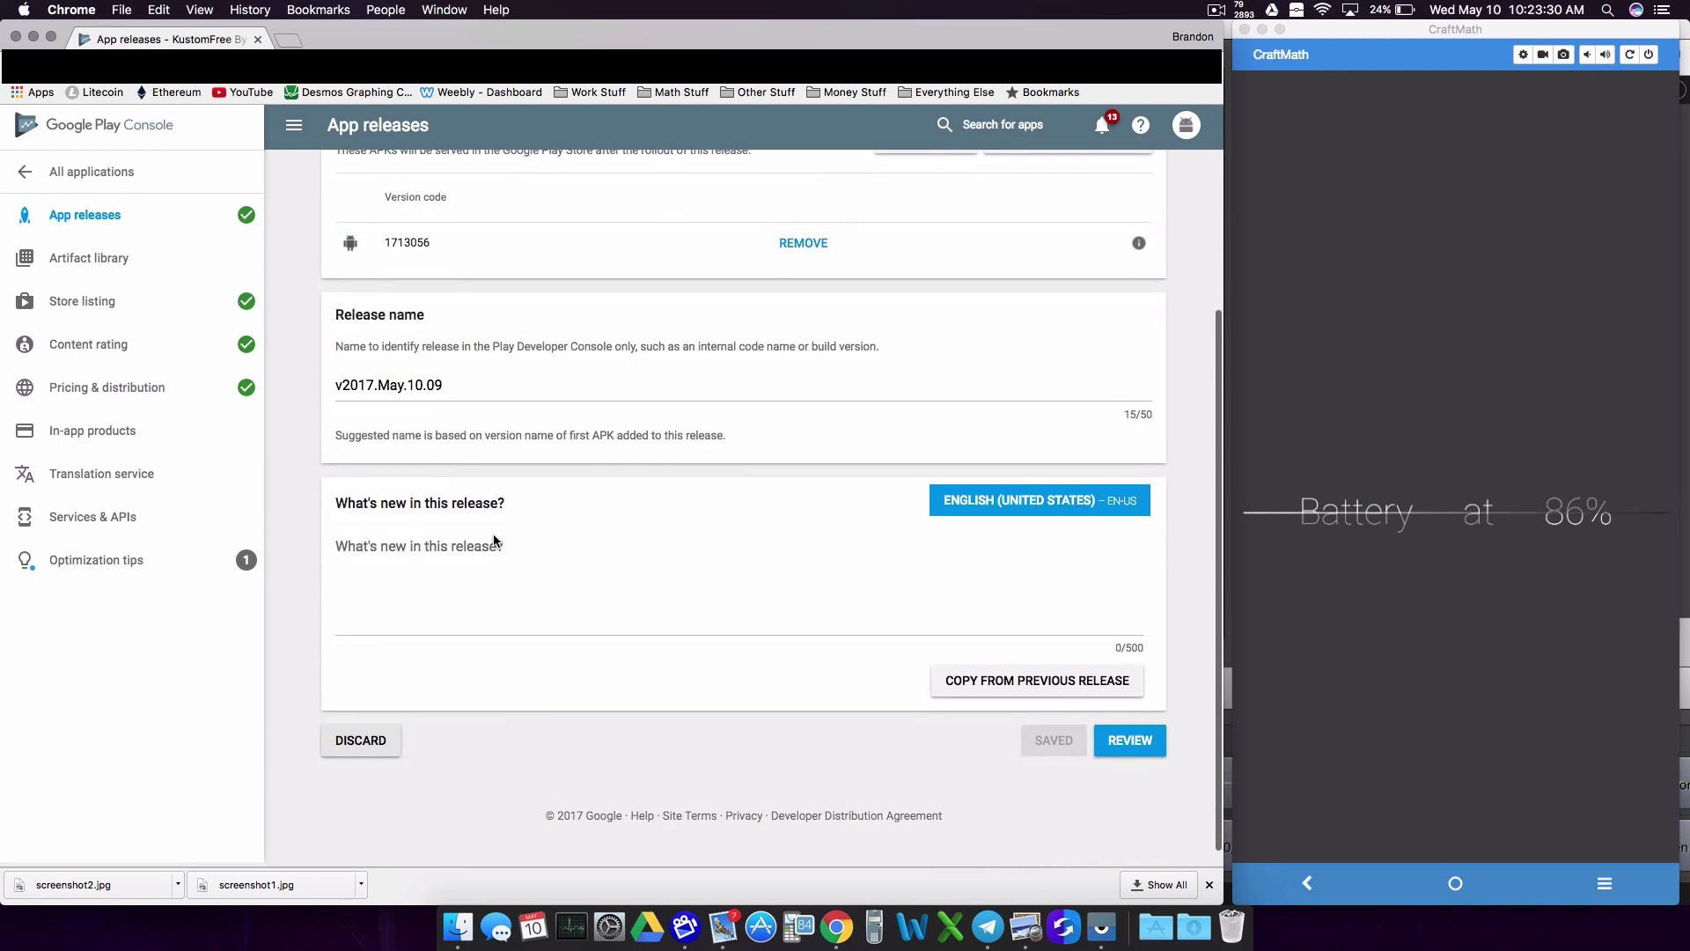
Step: Enter 'This is the first release.' as the What's new release note and save it
click(433, 549)
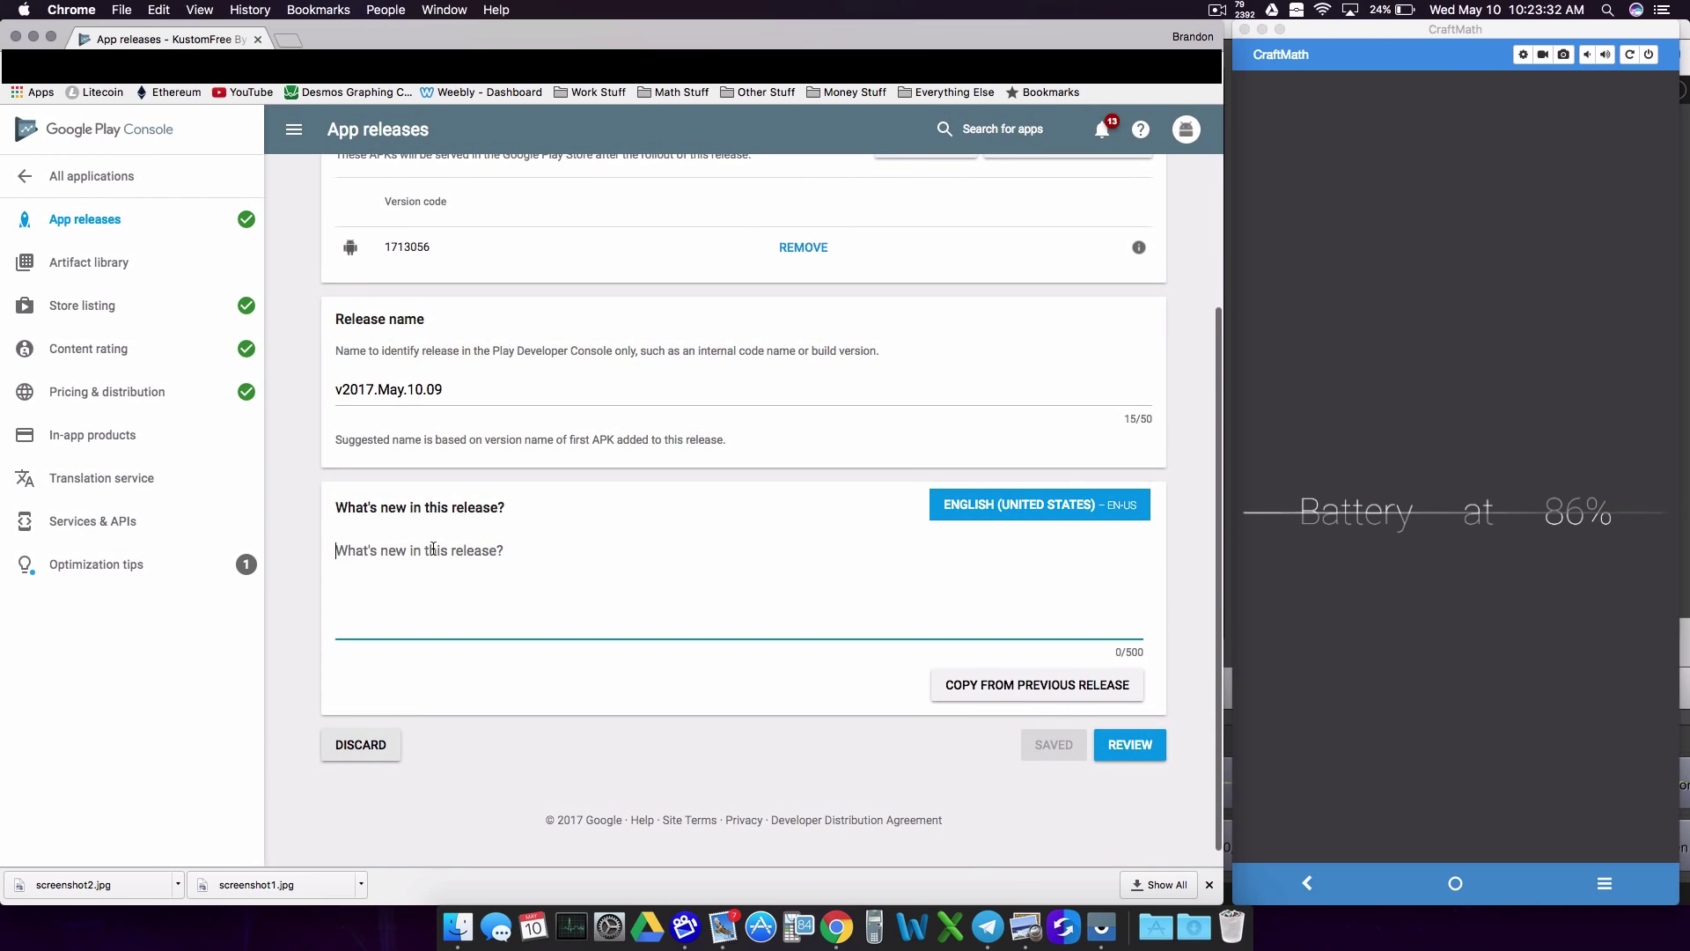
text(This is the first release.)
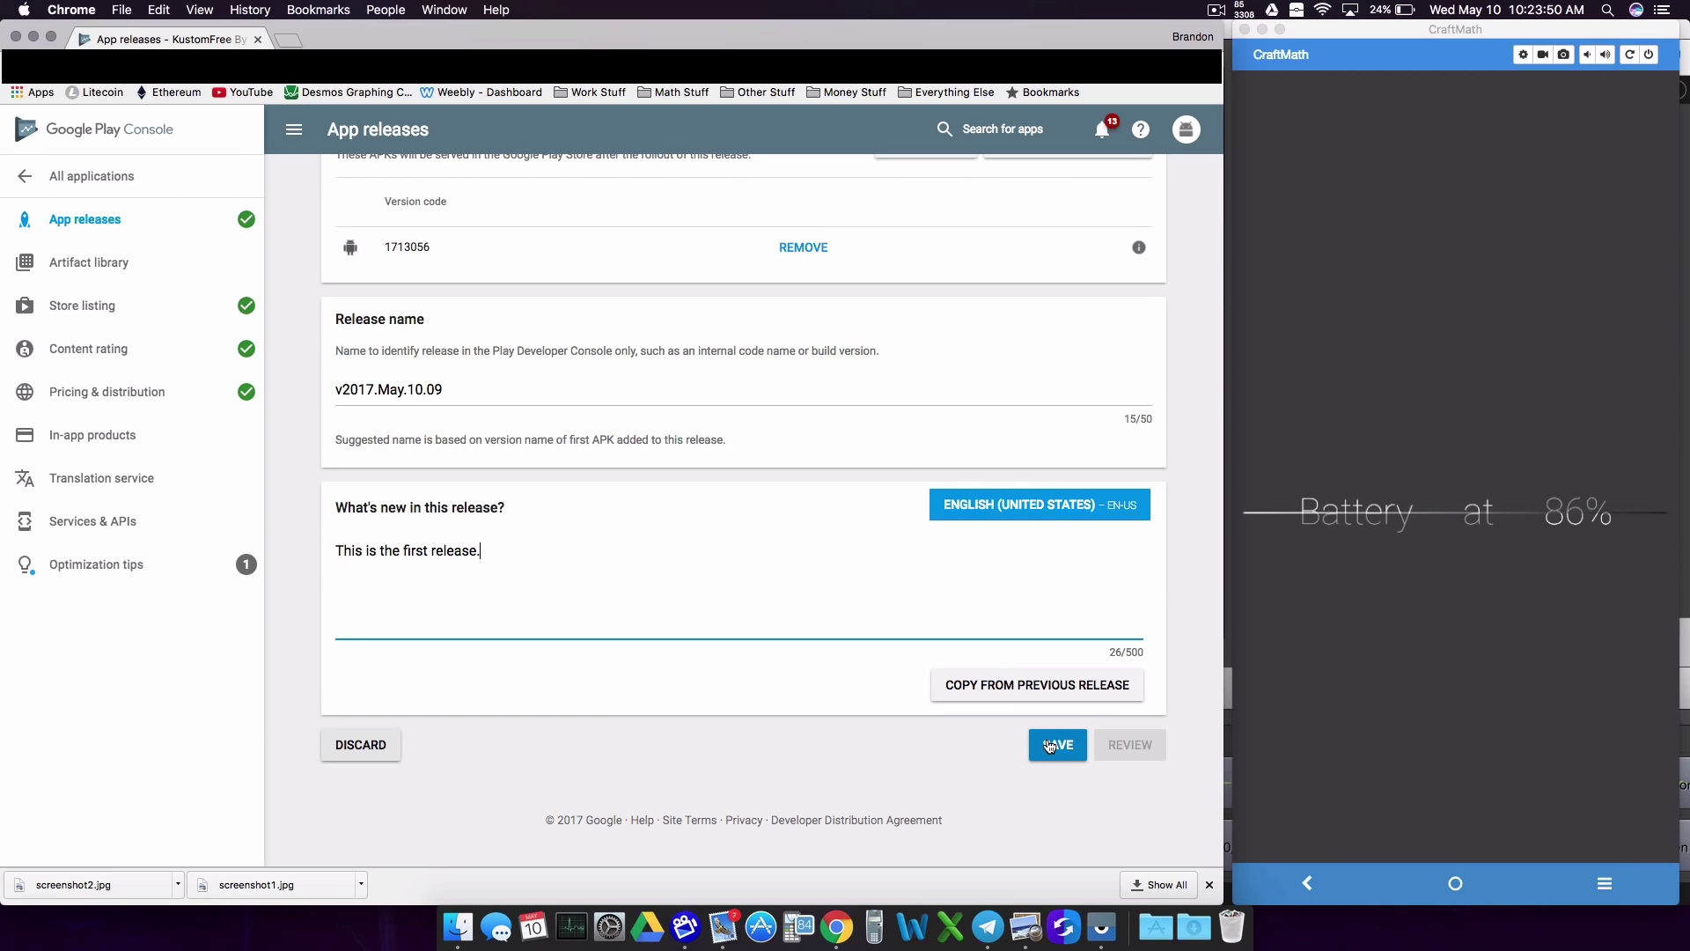
click(333, 554)
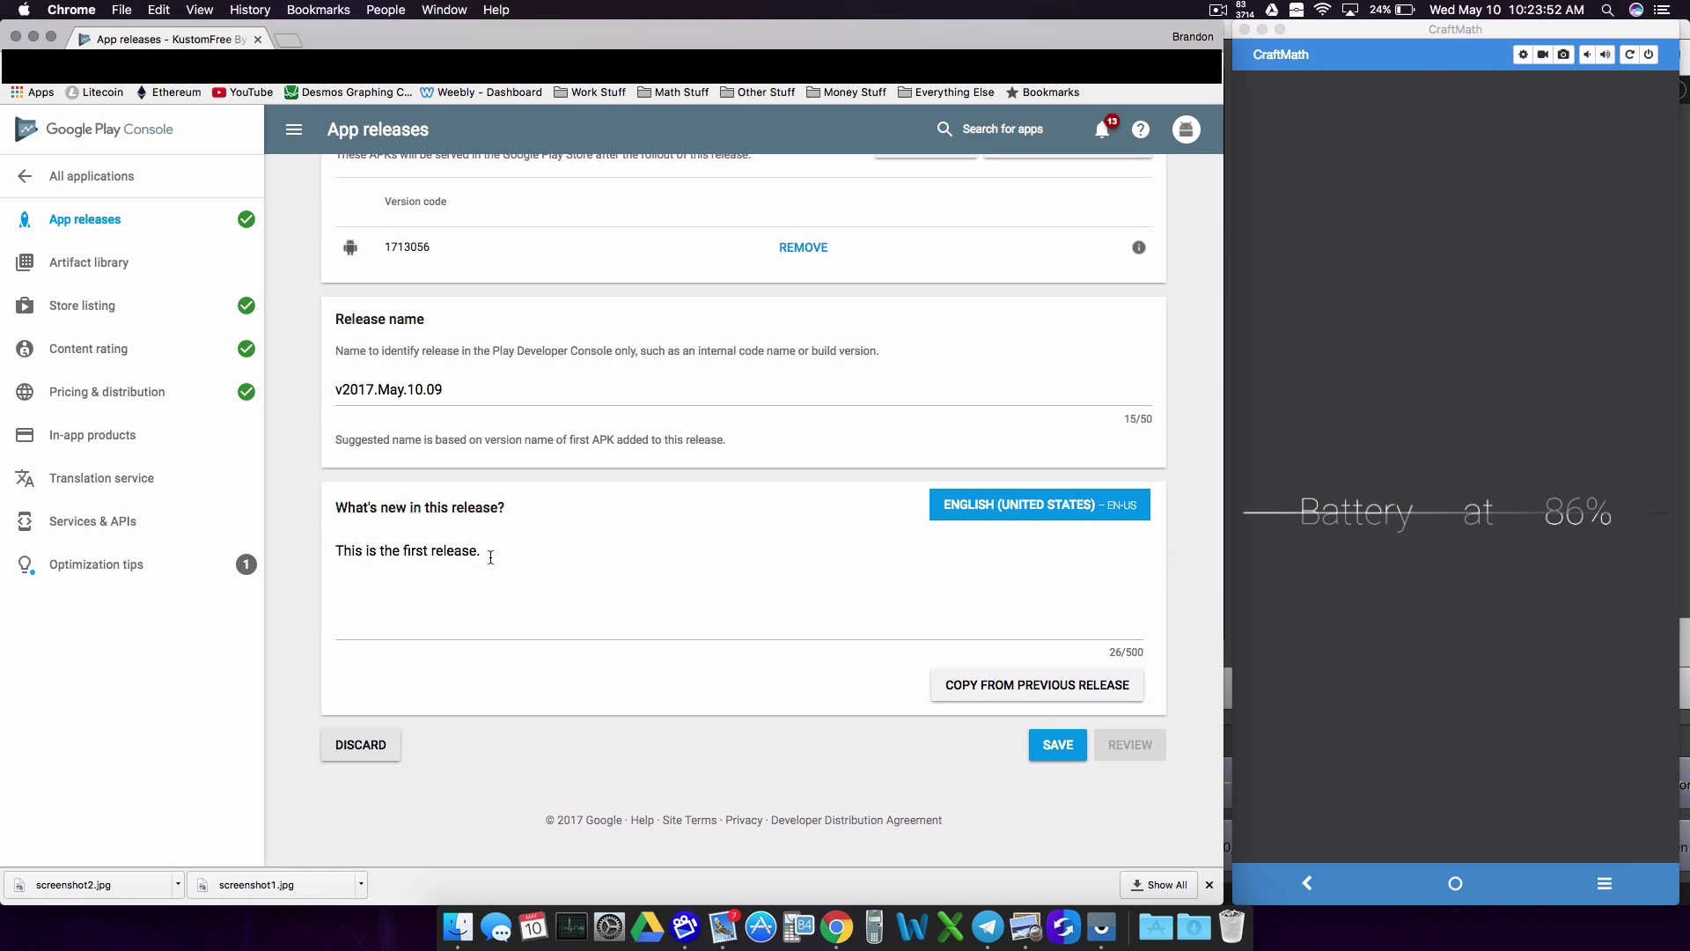
drag(344, 551, 475, 562)
click(497, 551)
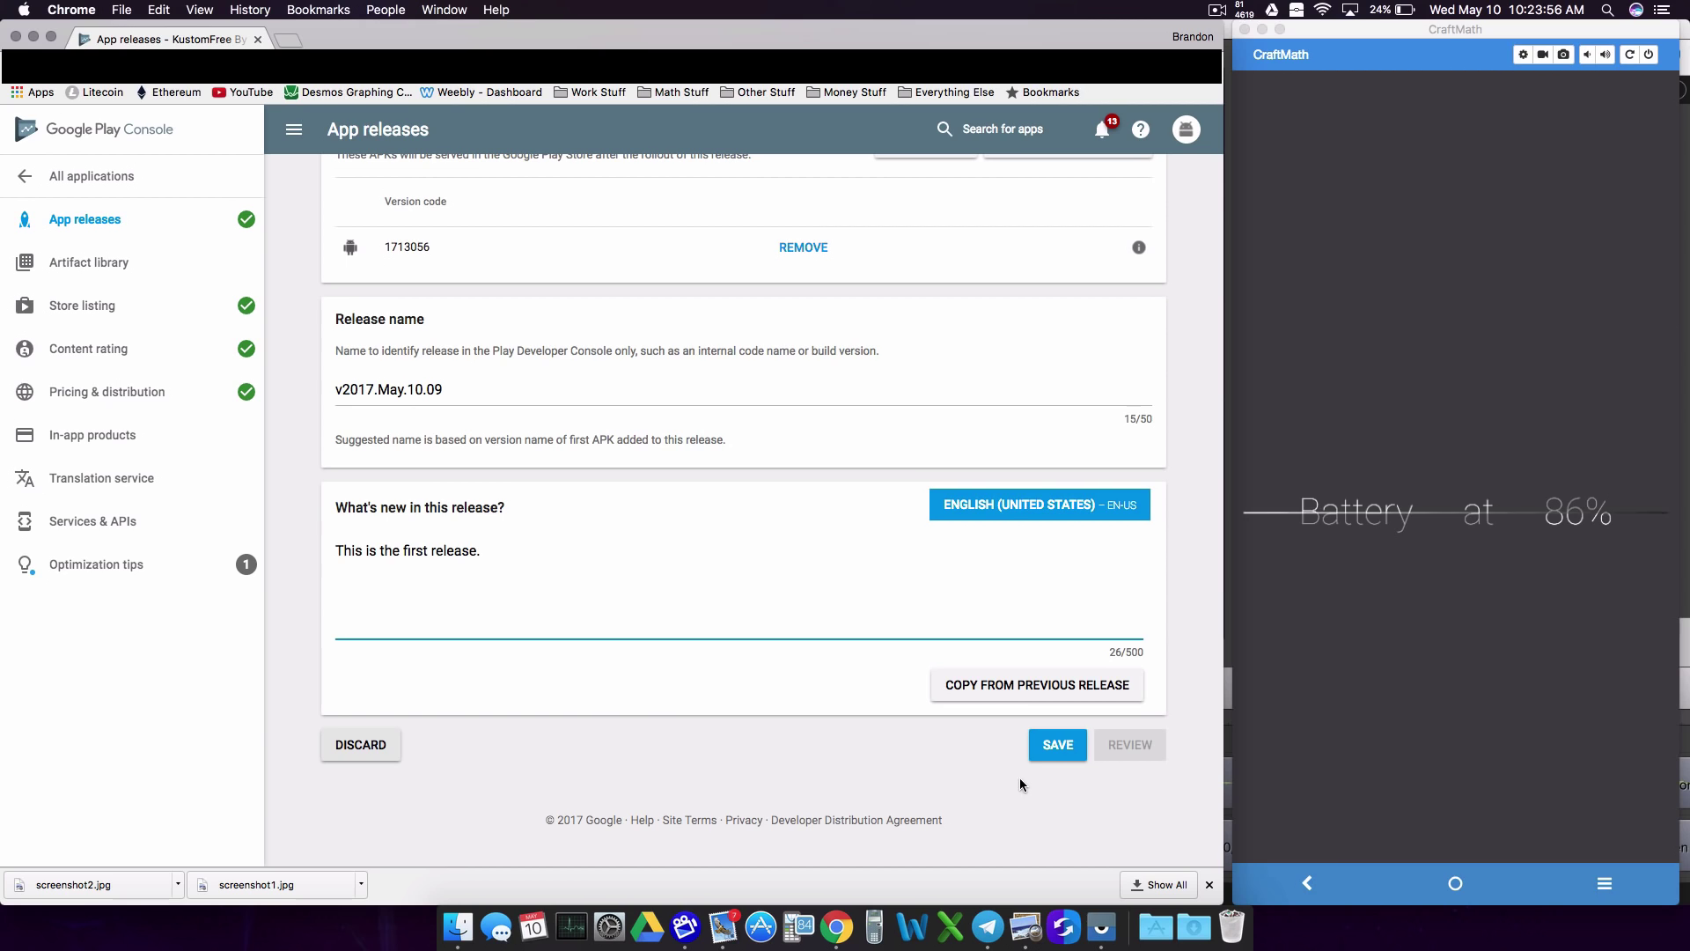
click(1053, 748)
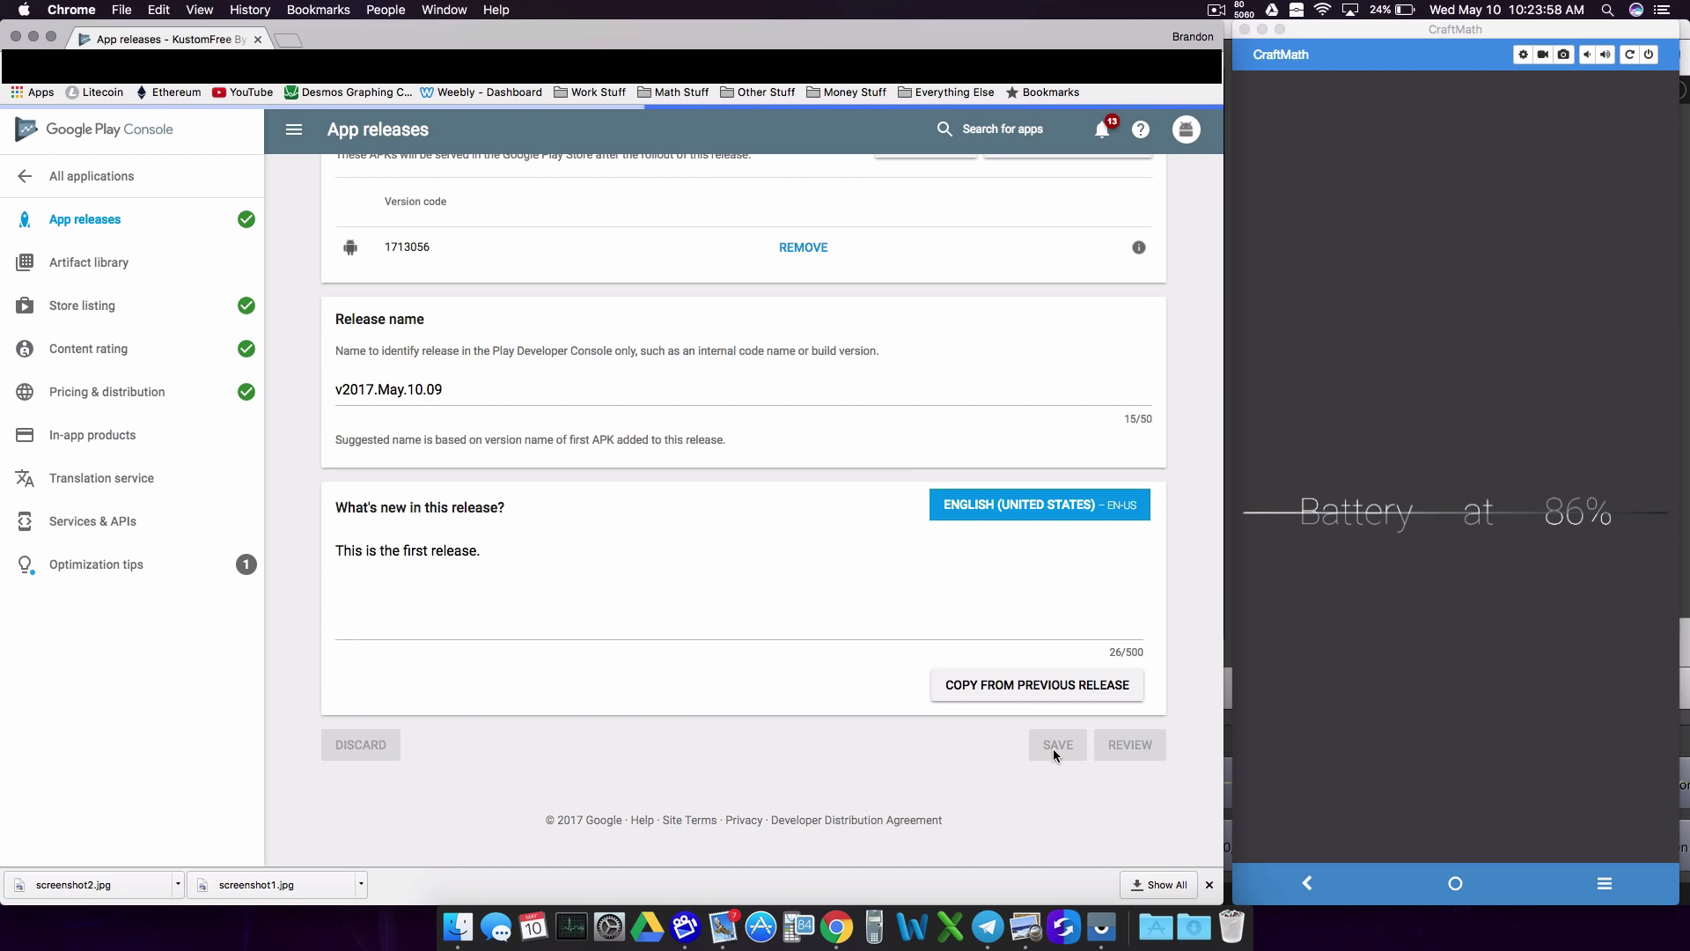
Step: Review the v2017.May.10.09 release and confirm its rollout to production for all users
click(1118, 746)
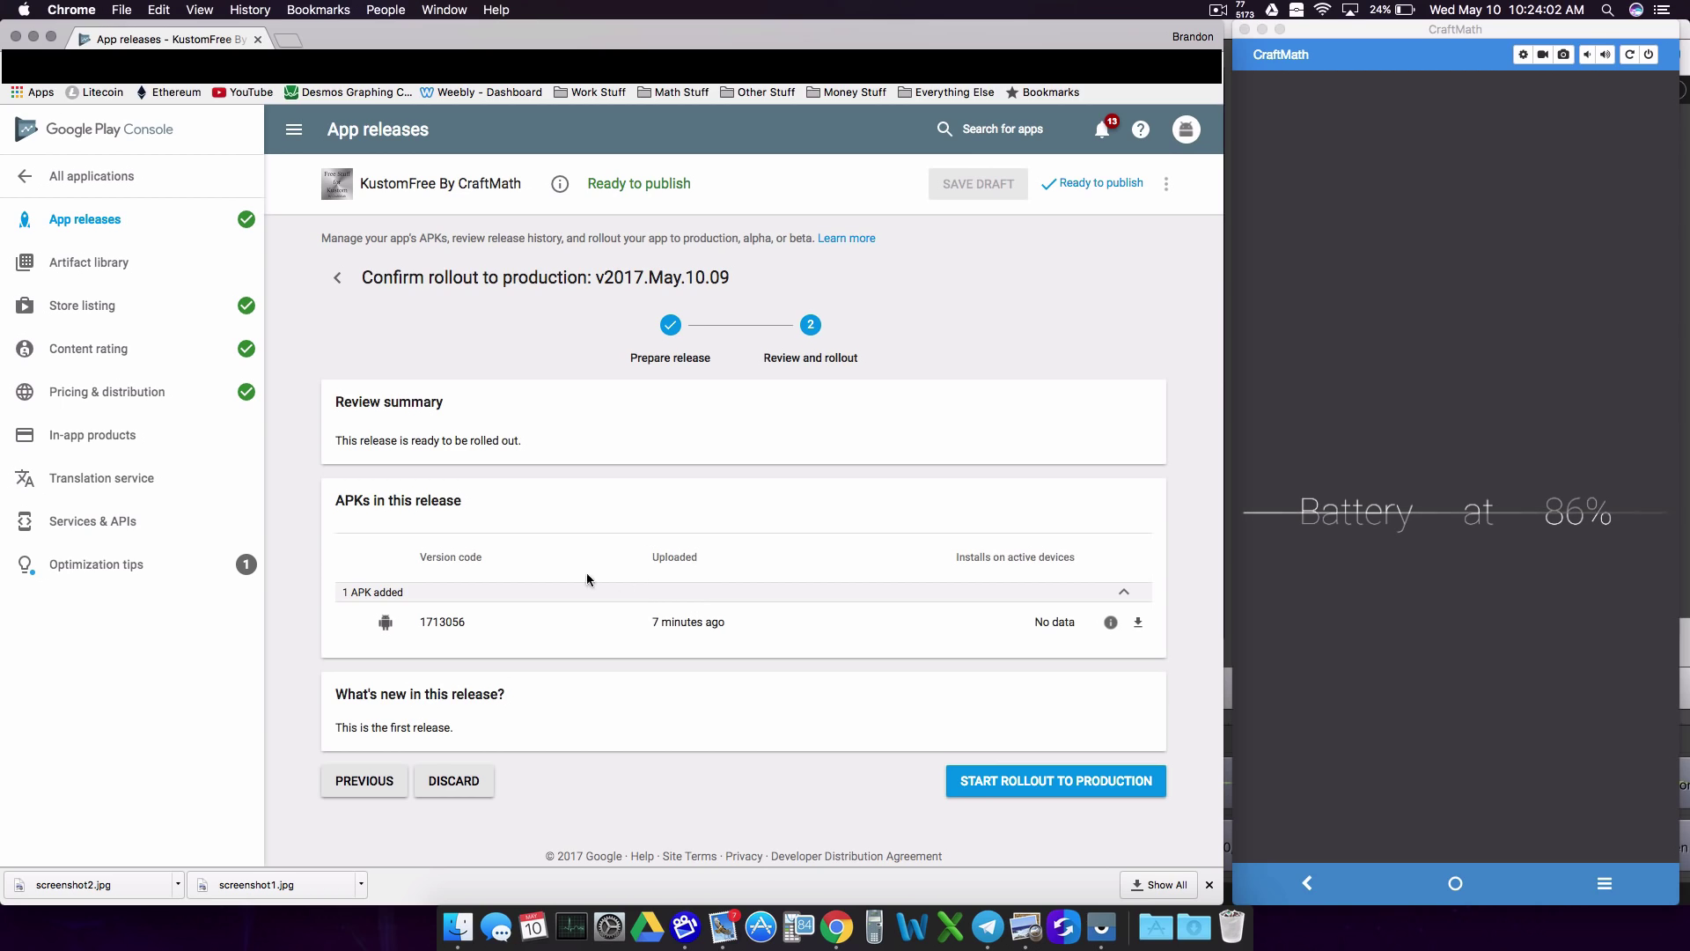
click(1004, 786)
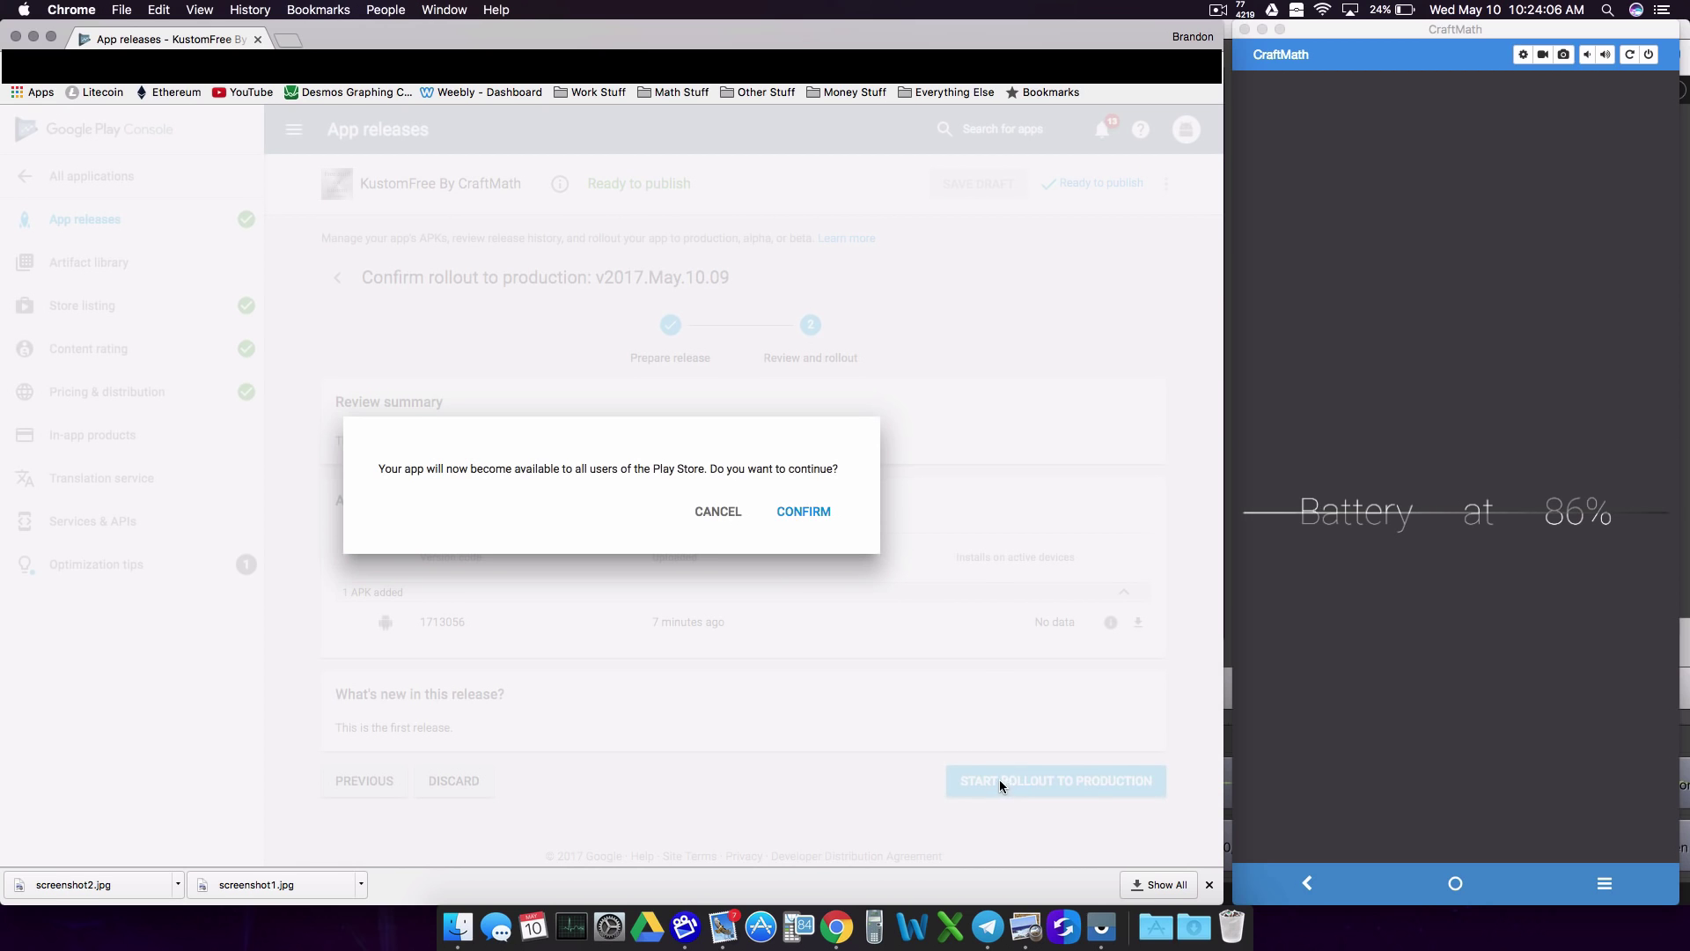
click(803, 523)
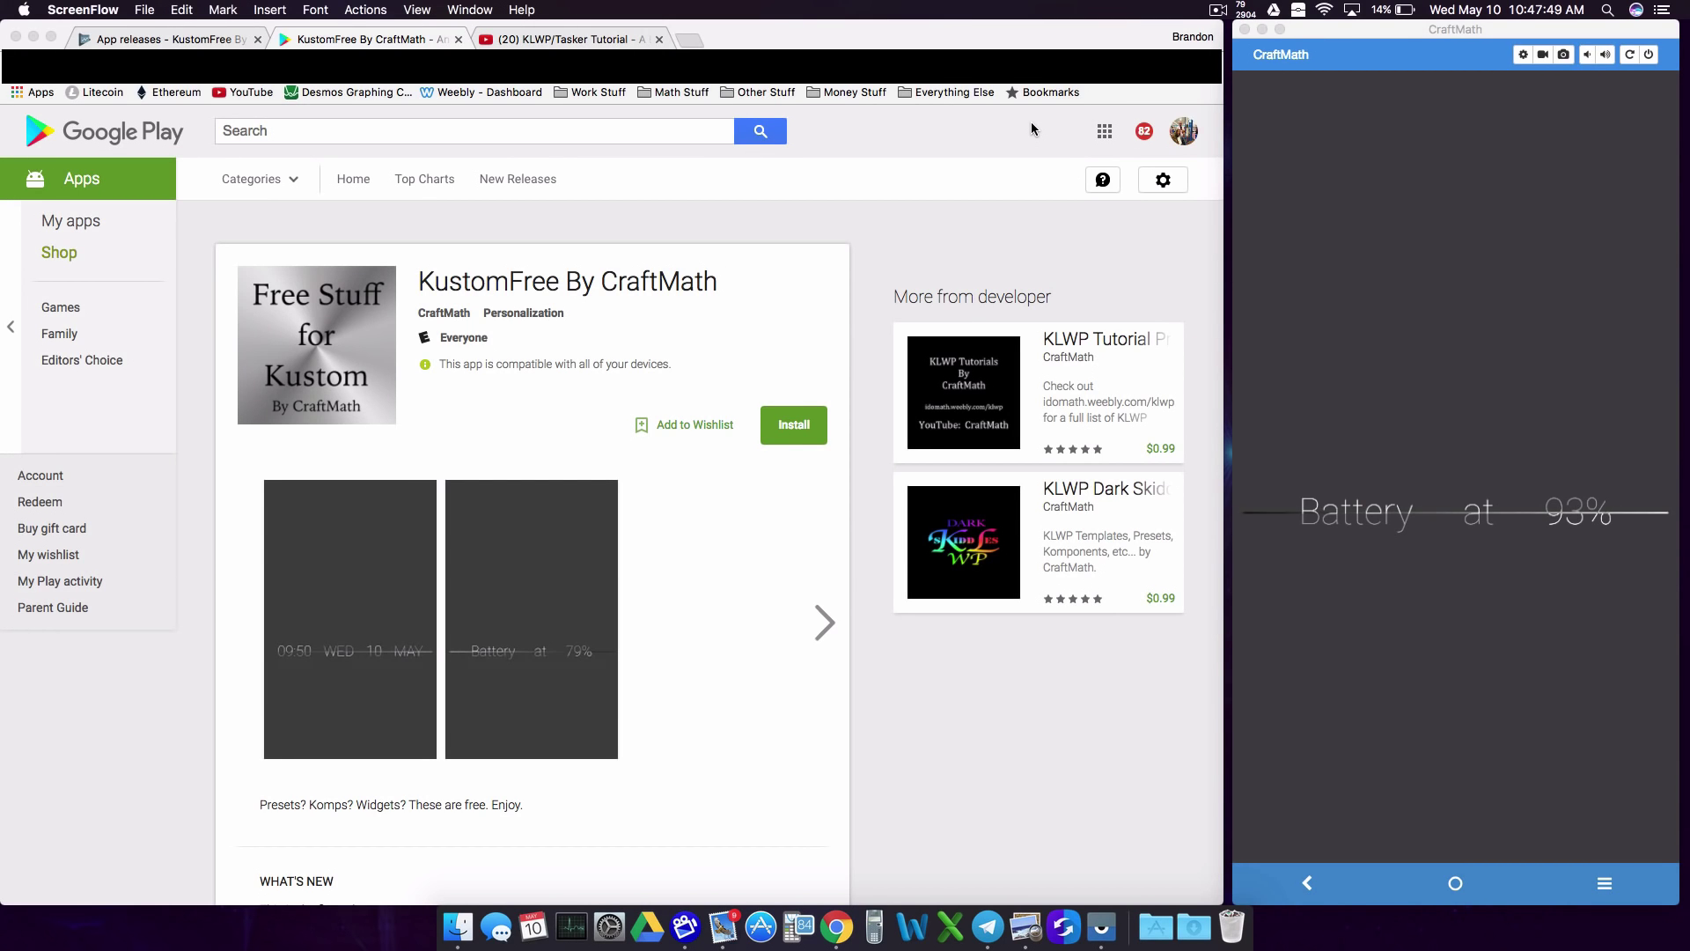
scroll(588, 553, down, 5)
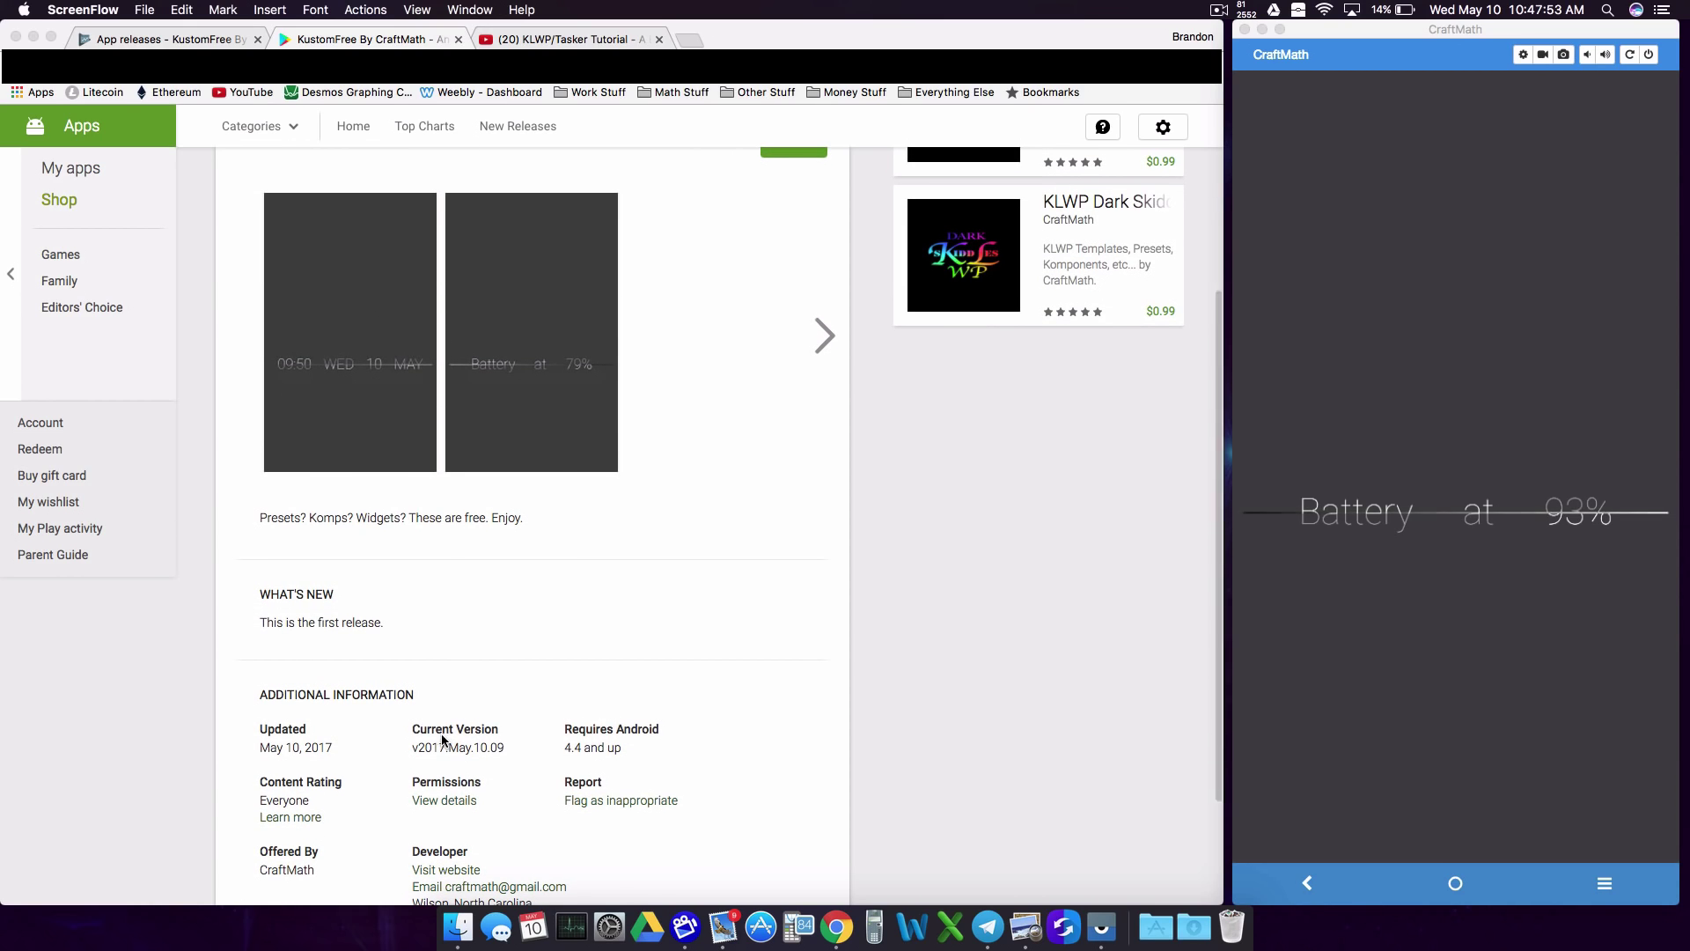
scroll(581, 747, up, 1)
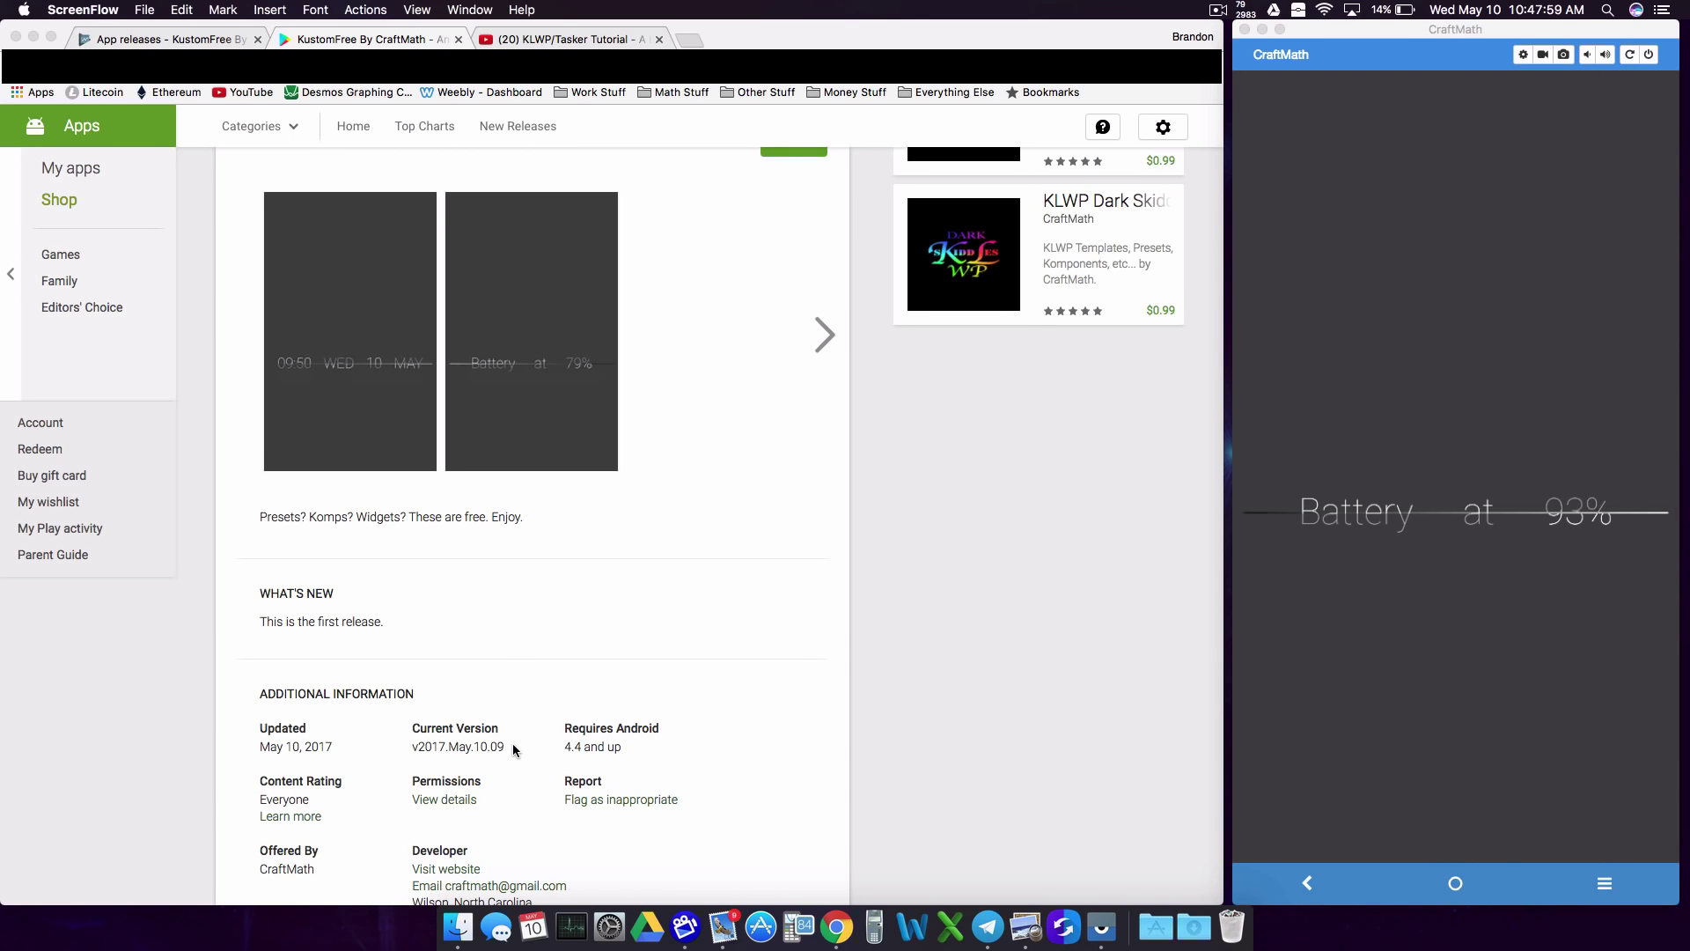
scroll(504, 755, up, 2)
scroll(475, 750, up, 2)
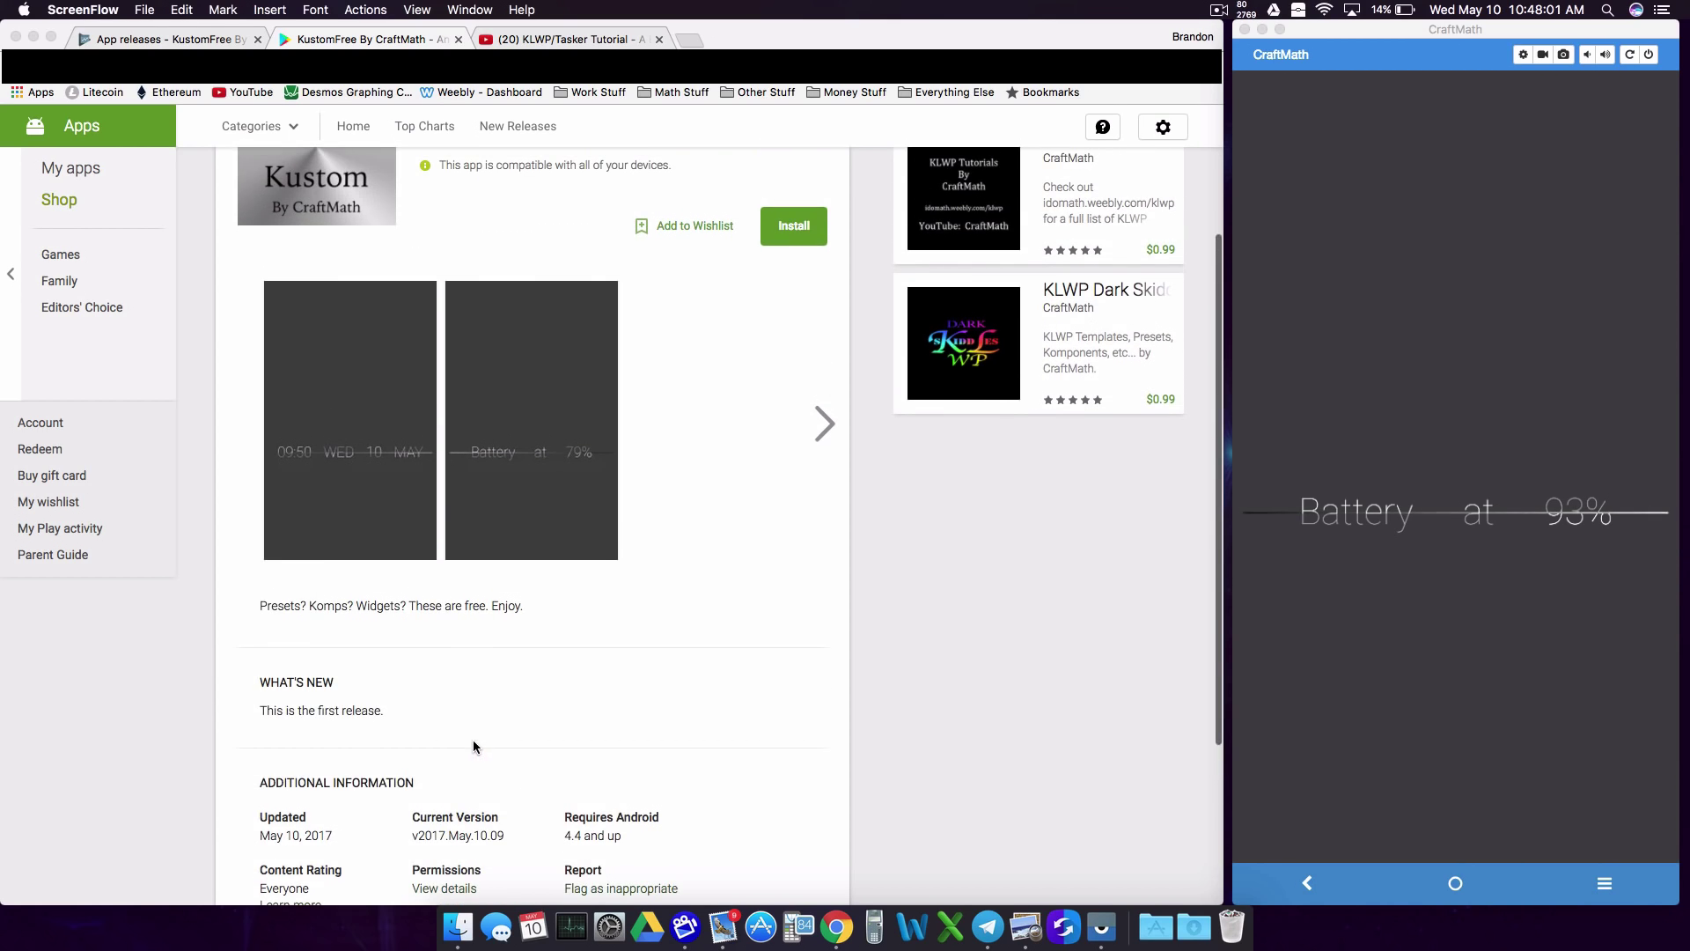
click(398, 711)
drag(385, 716, 398, 713)
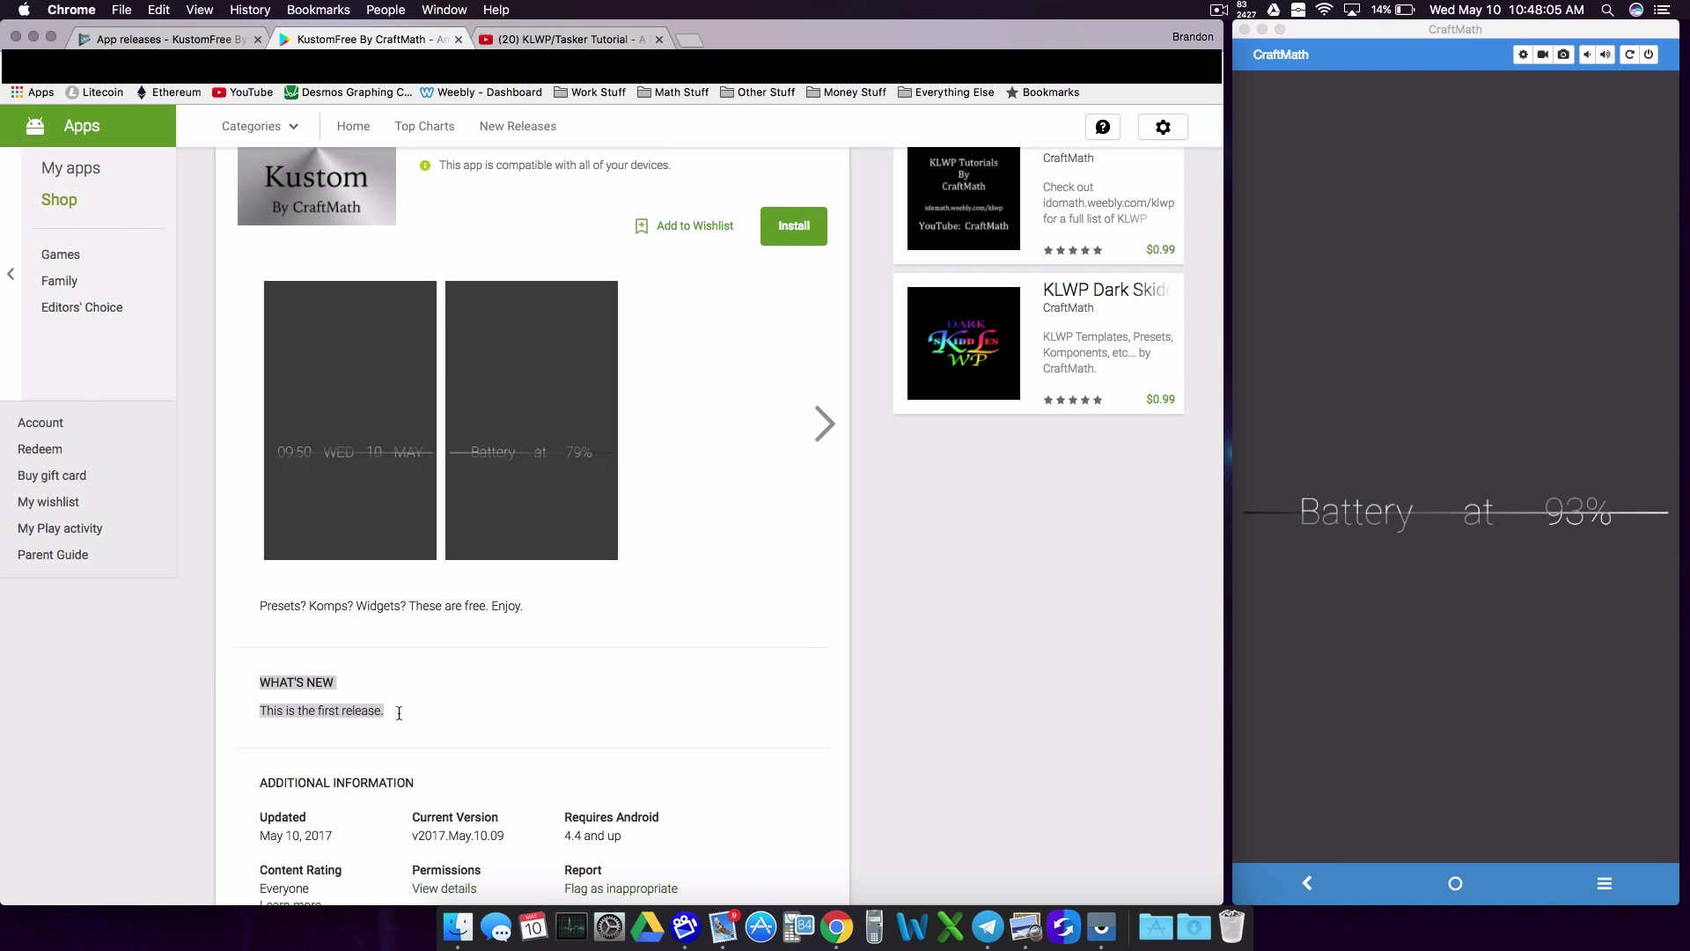
click(488, 726)
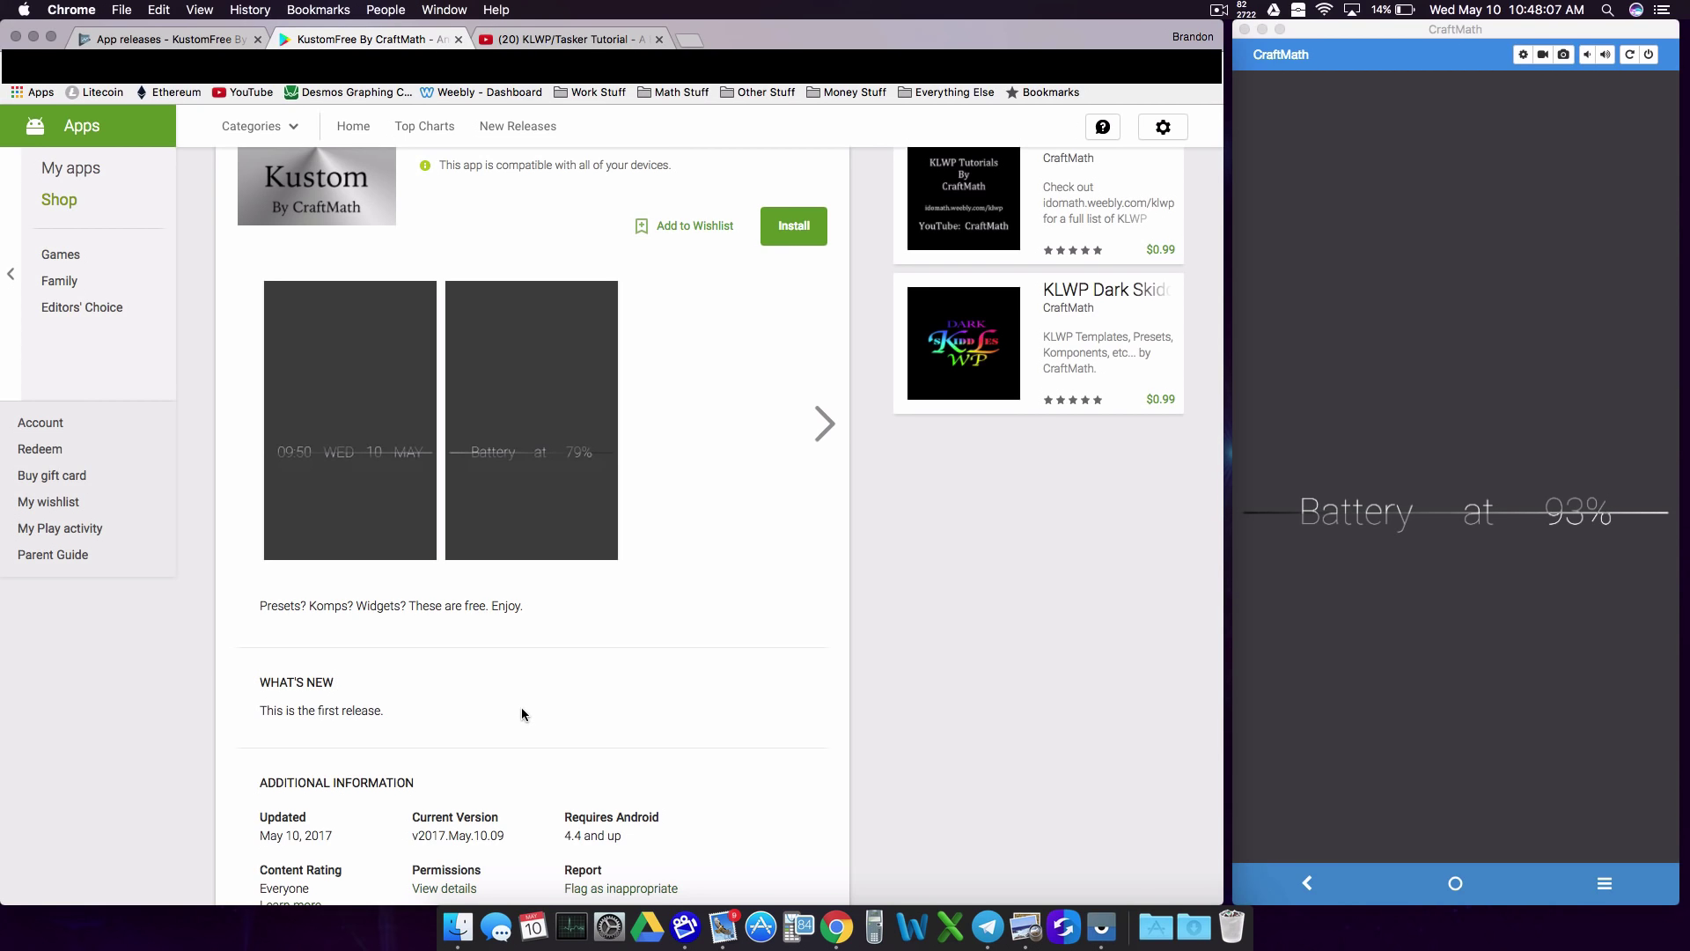
scroll(528, 712, up, 3)
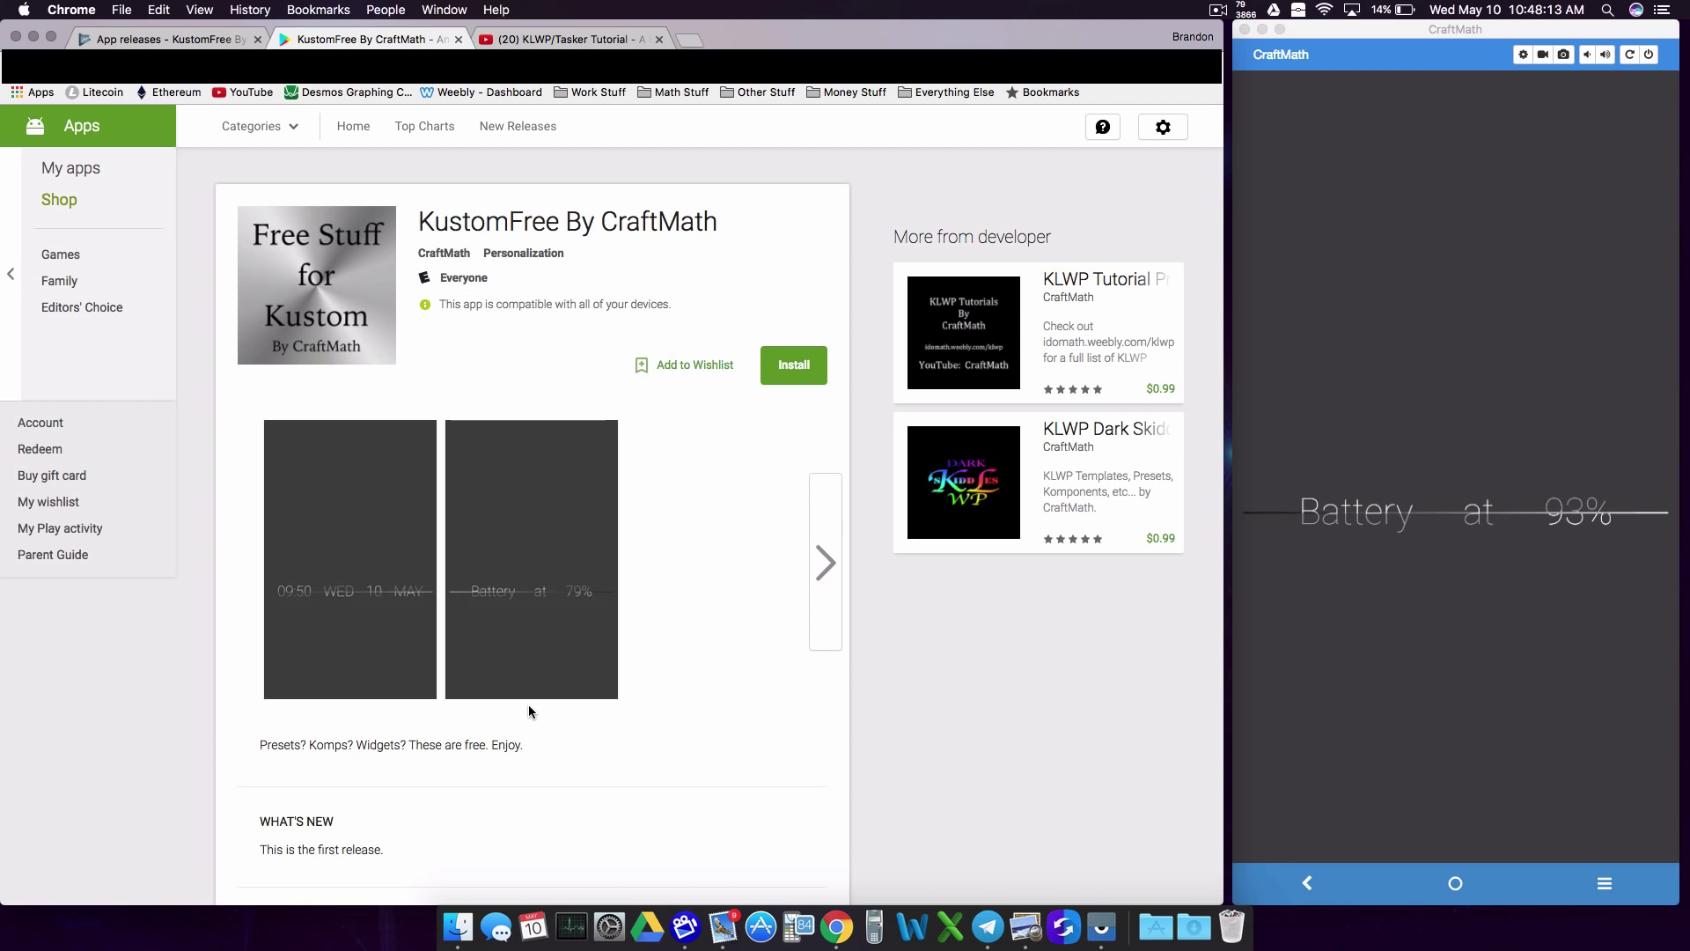
click(554, 39)
scroll(264, 731, down, 5)
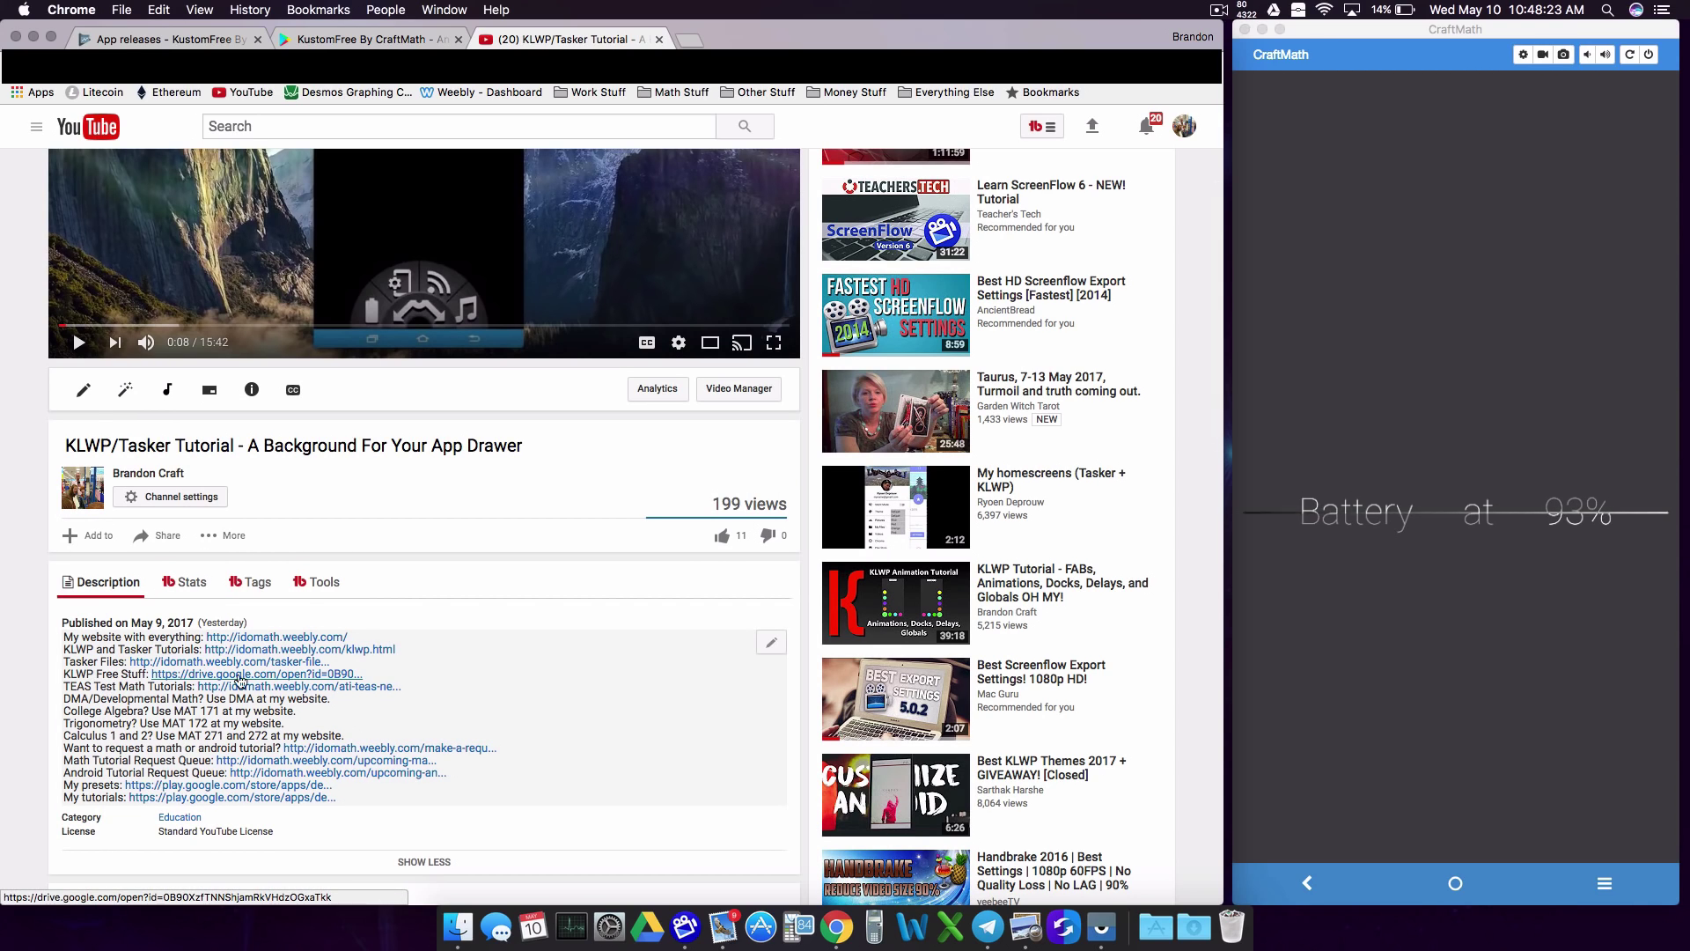
click(370, 39)
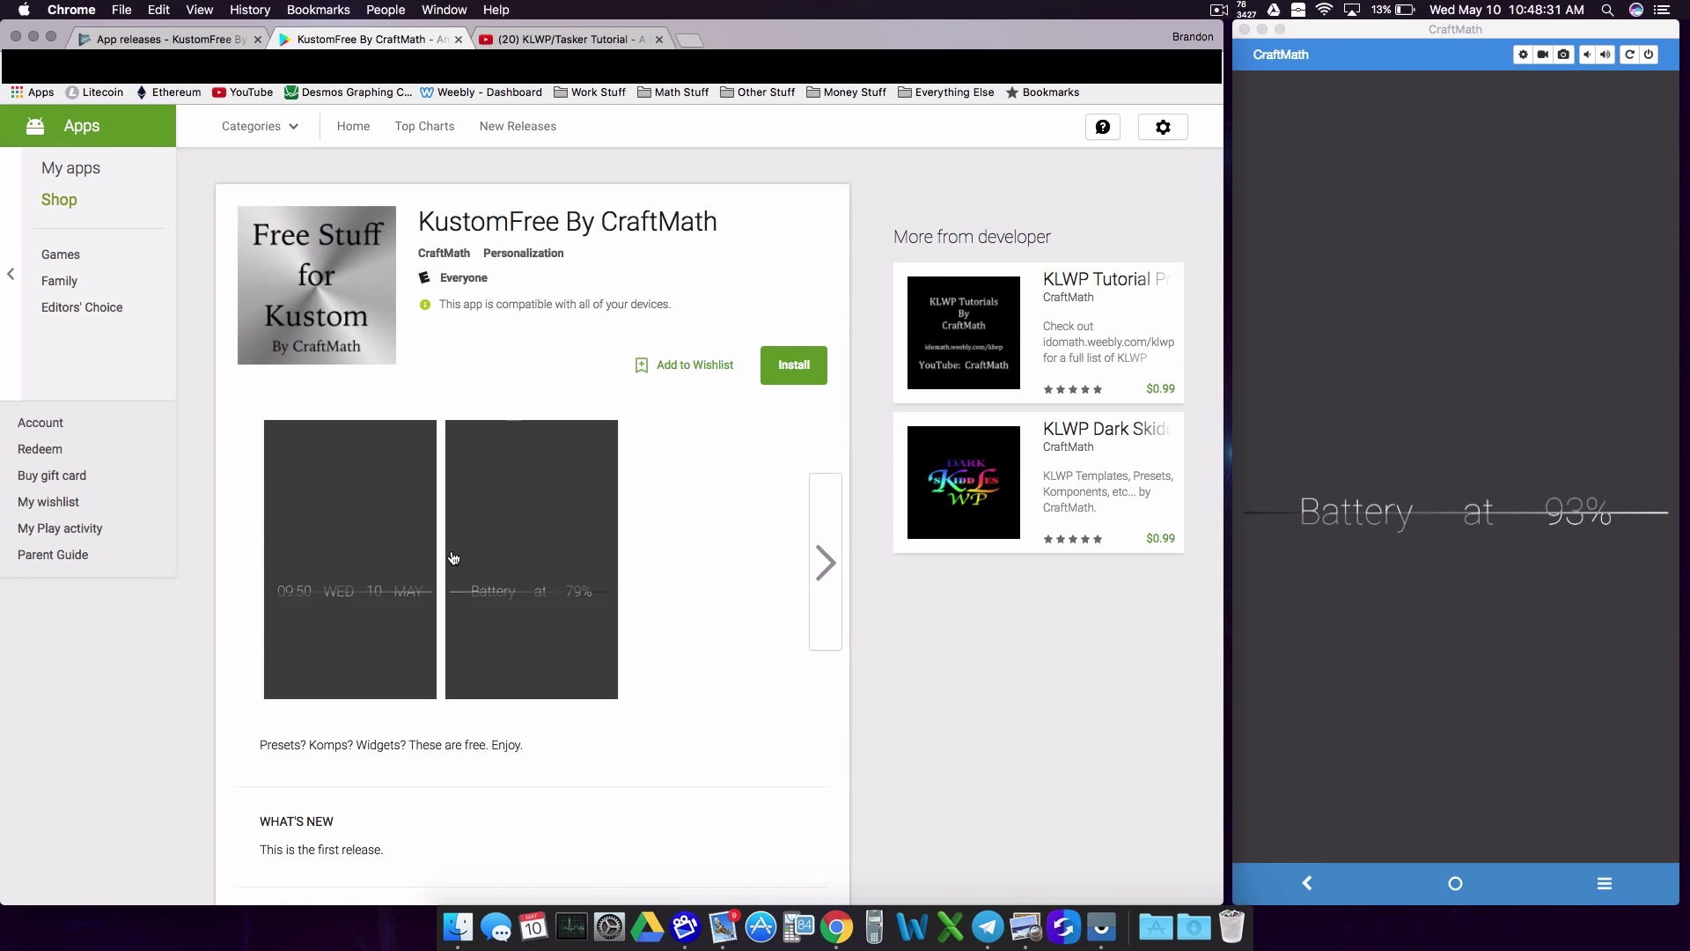
Step: Pass through the KLWP/Tasker Tutorial video tab back to the KustomFree By CraftMath store listing
click(502, 39)
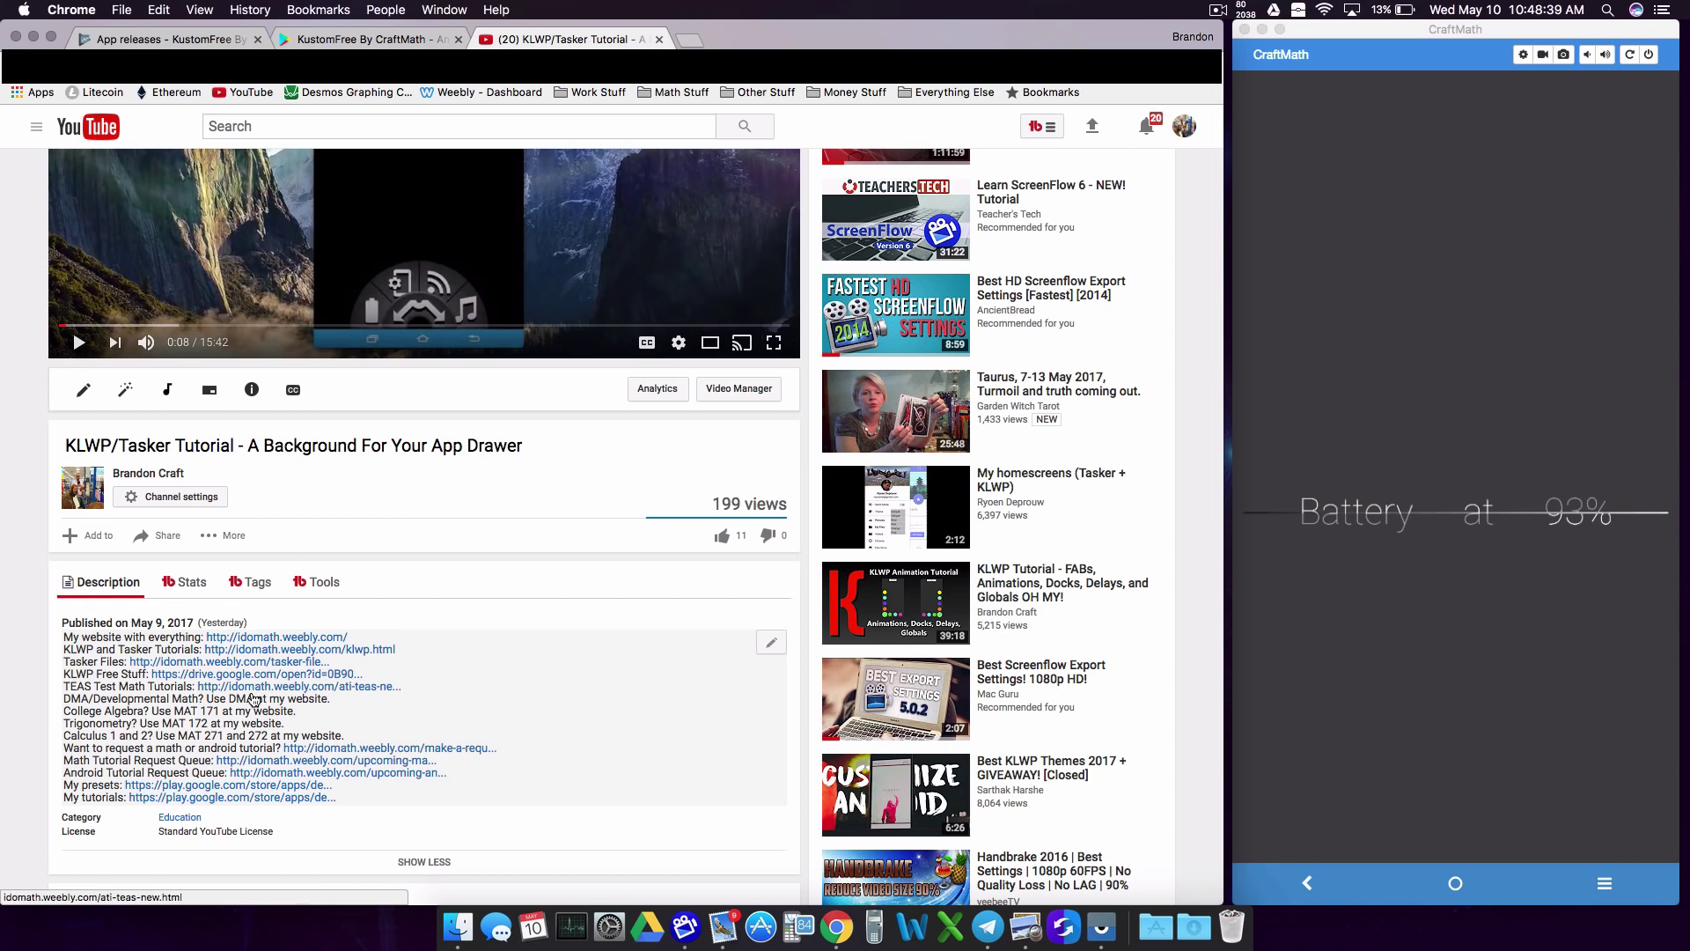
click(370, 39)
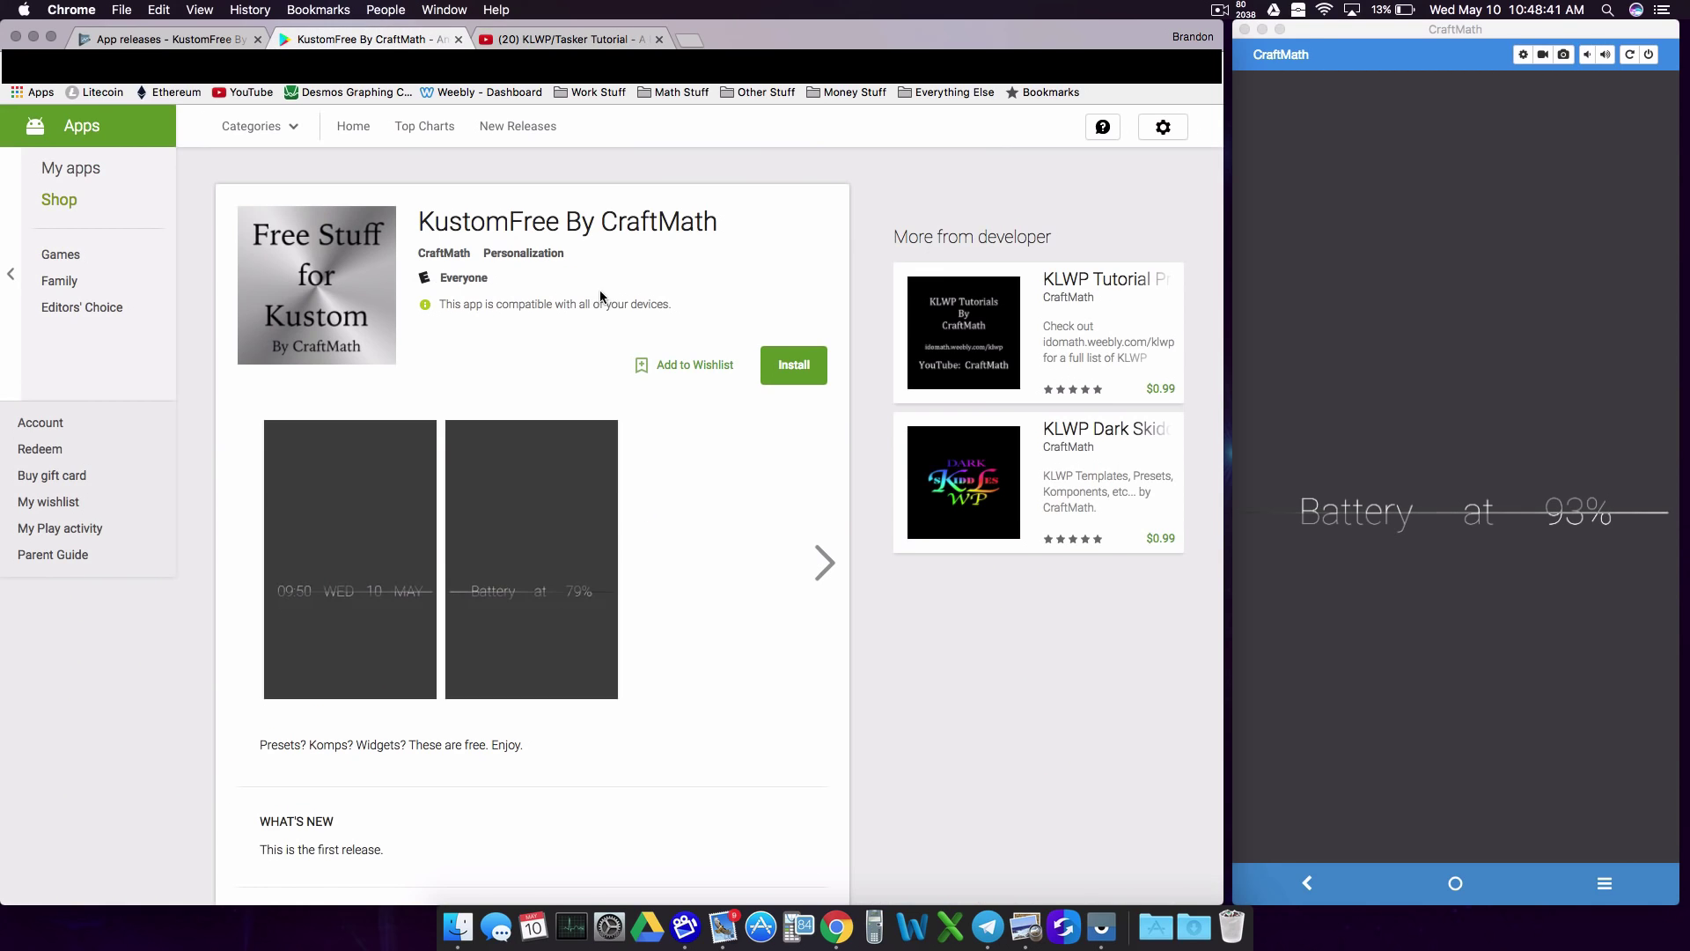
Step: Install KustomFree By CraftMath on the chosen phone and dismiss the install-soon confirmation
click(796, 374)
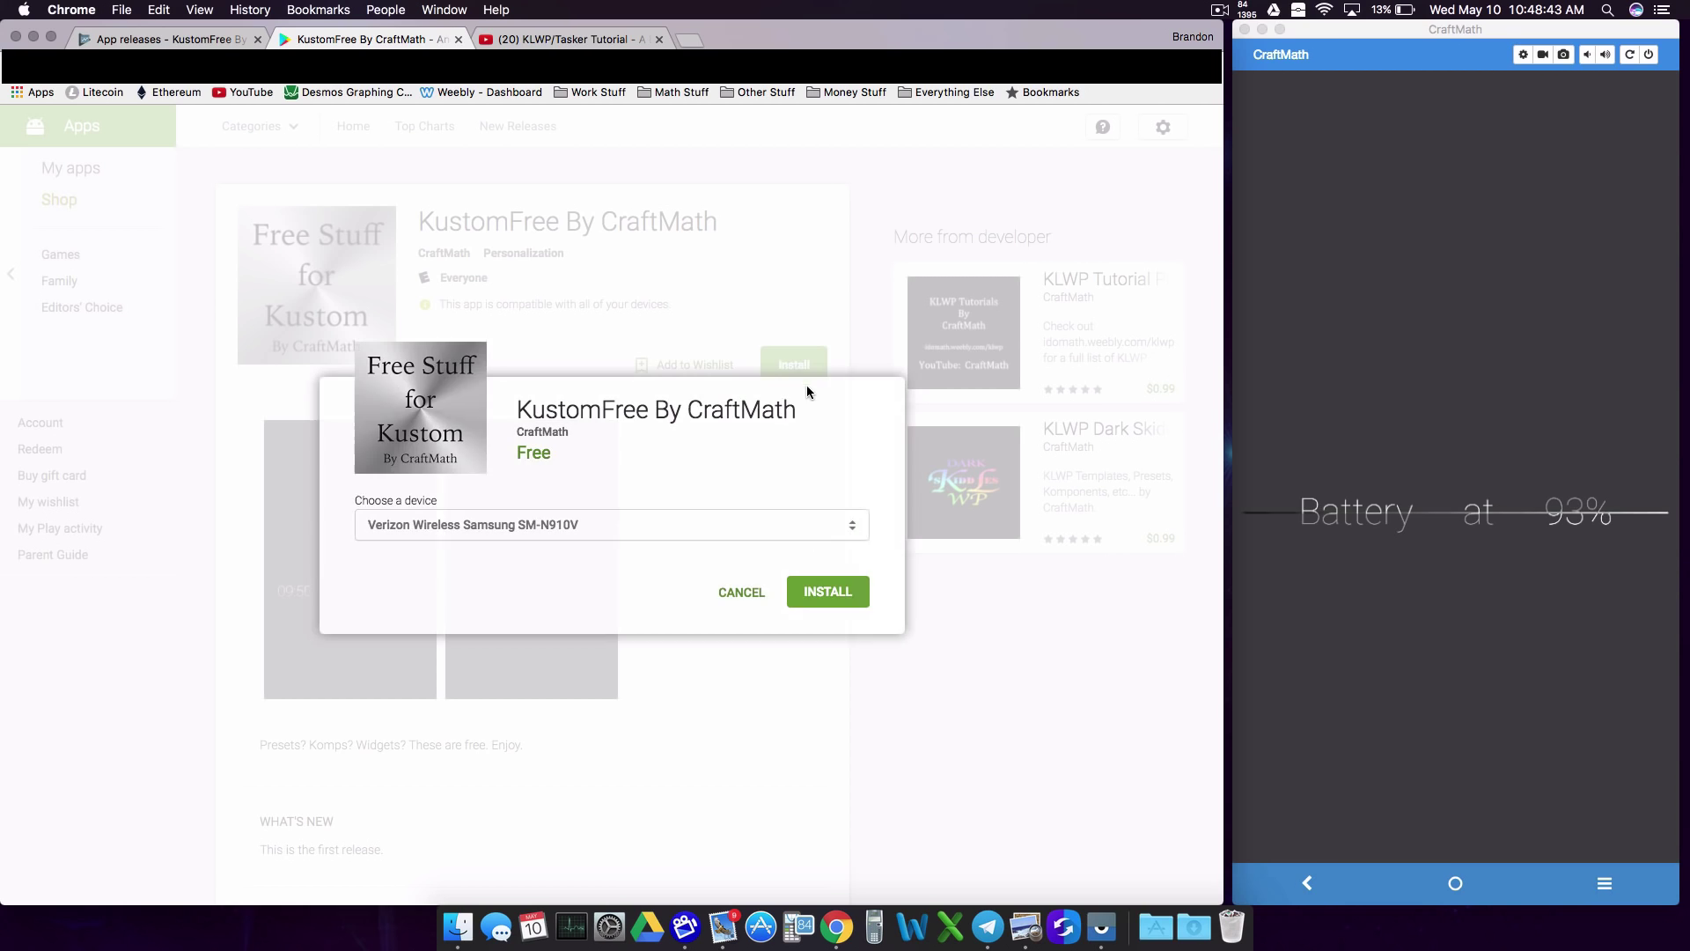
click(864, 595)
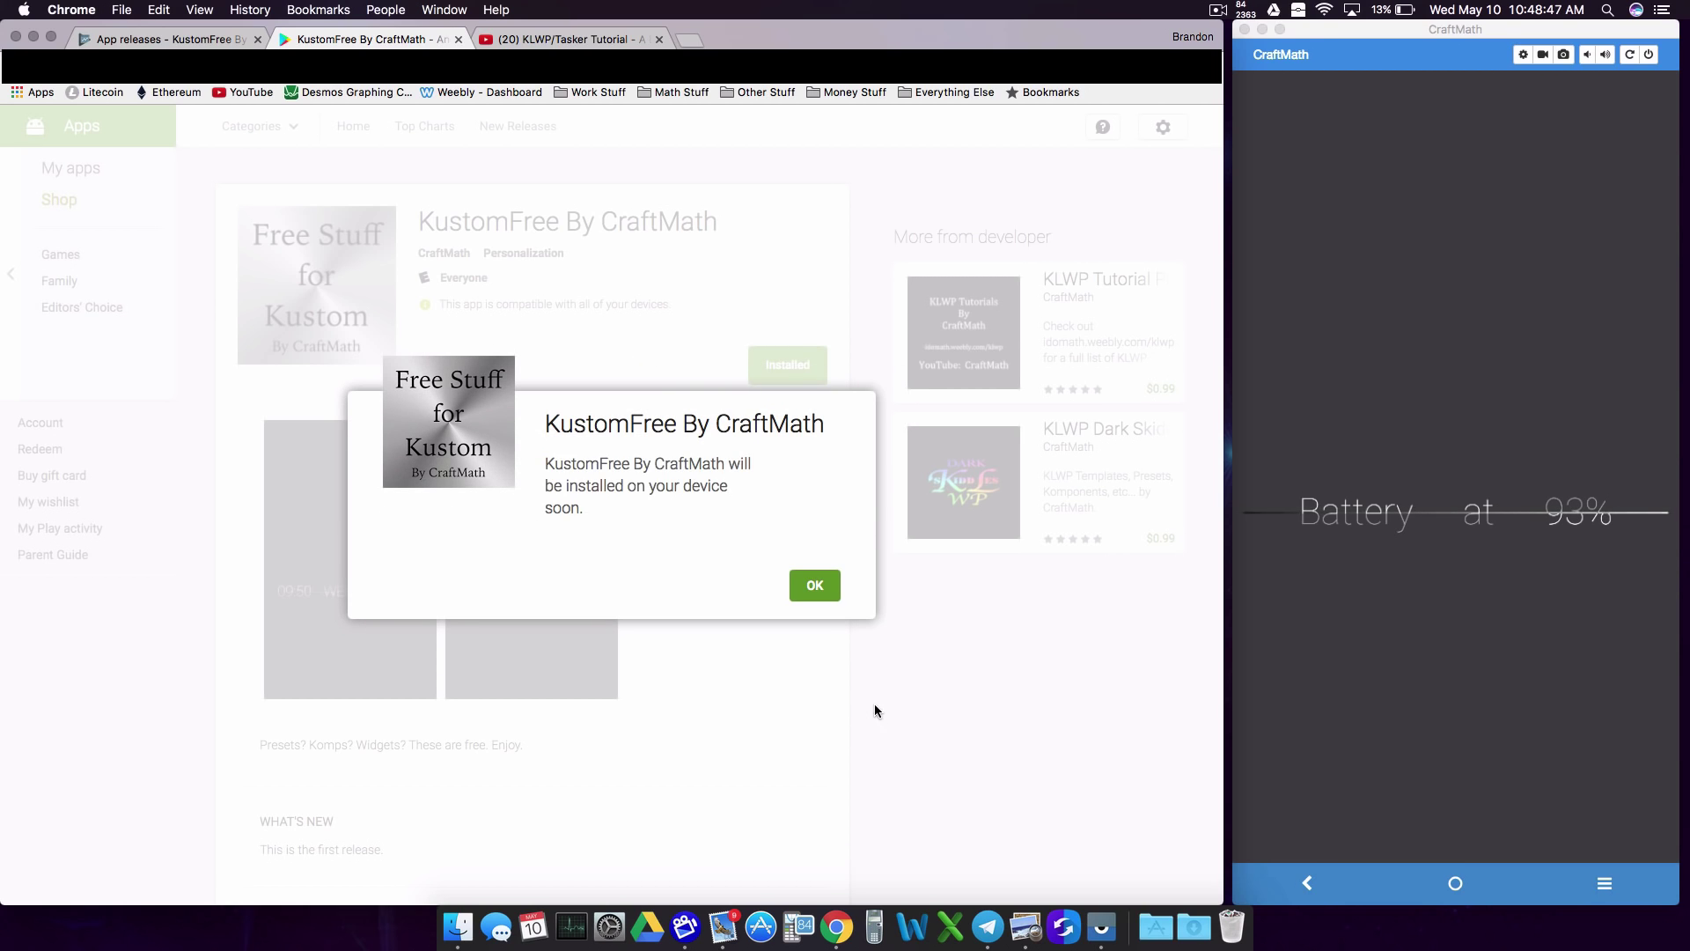
click(827, 582)
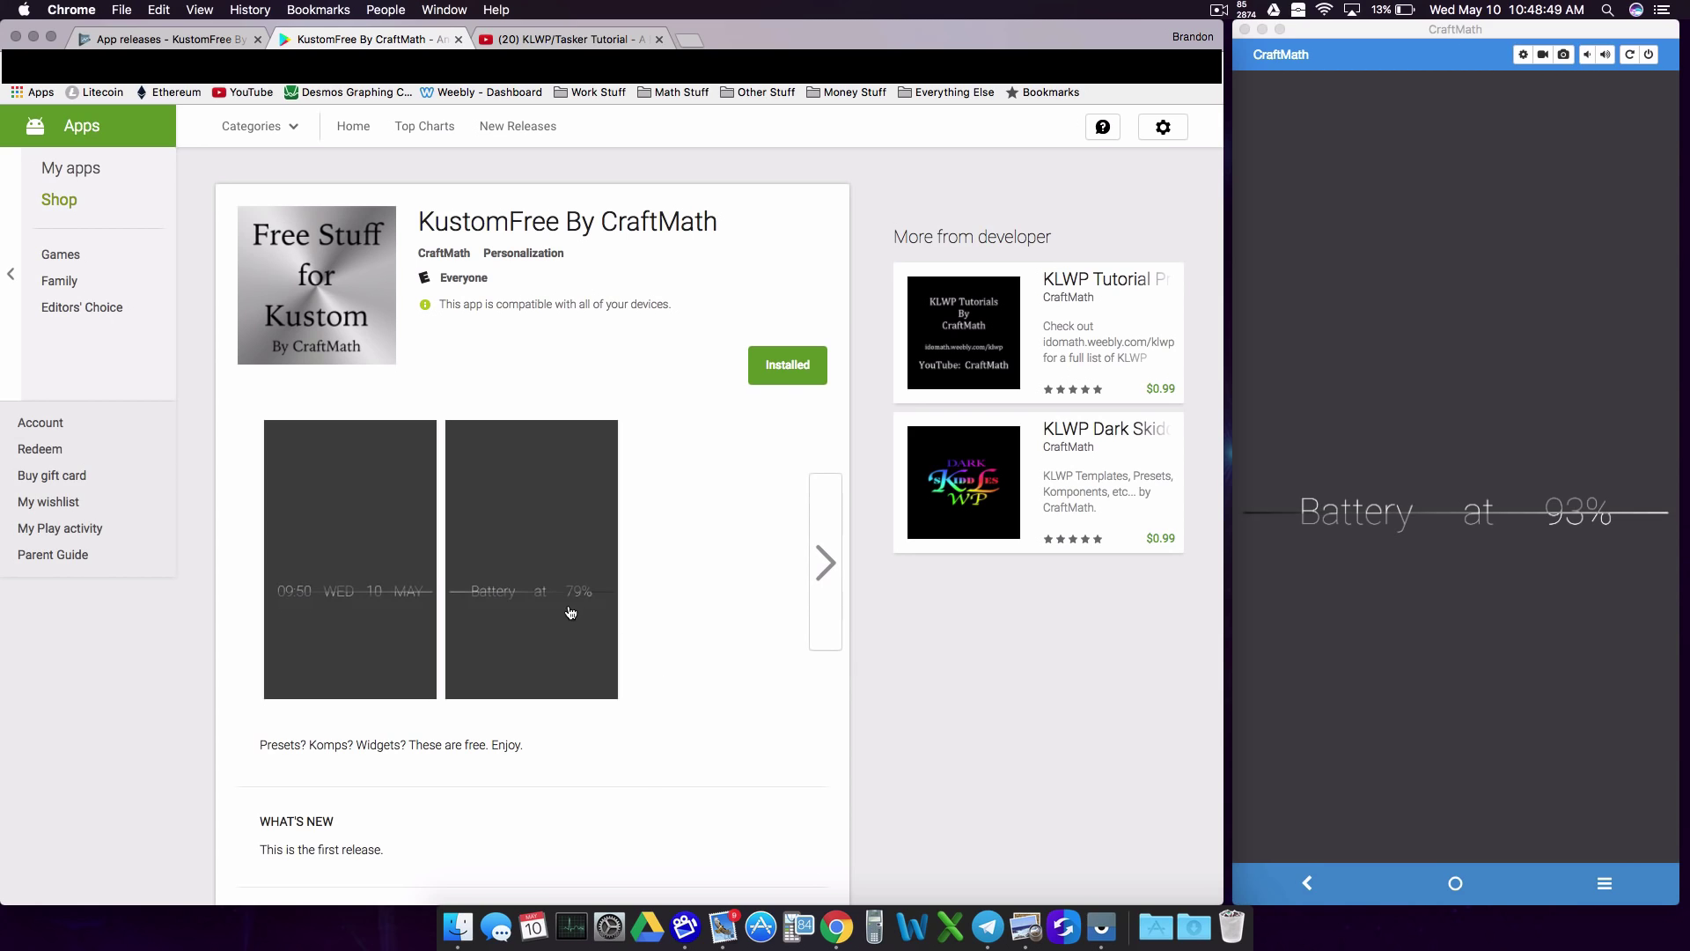
Step: Browse the app's full-size screenshots, close the viewer and scroll the listing page
click(824, 563)
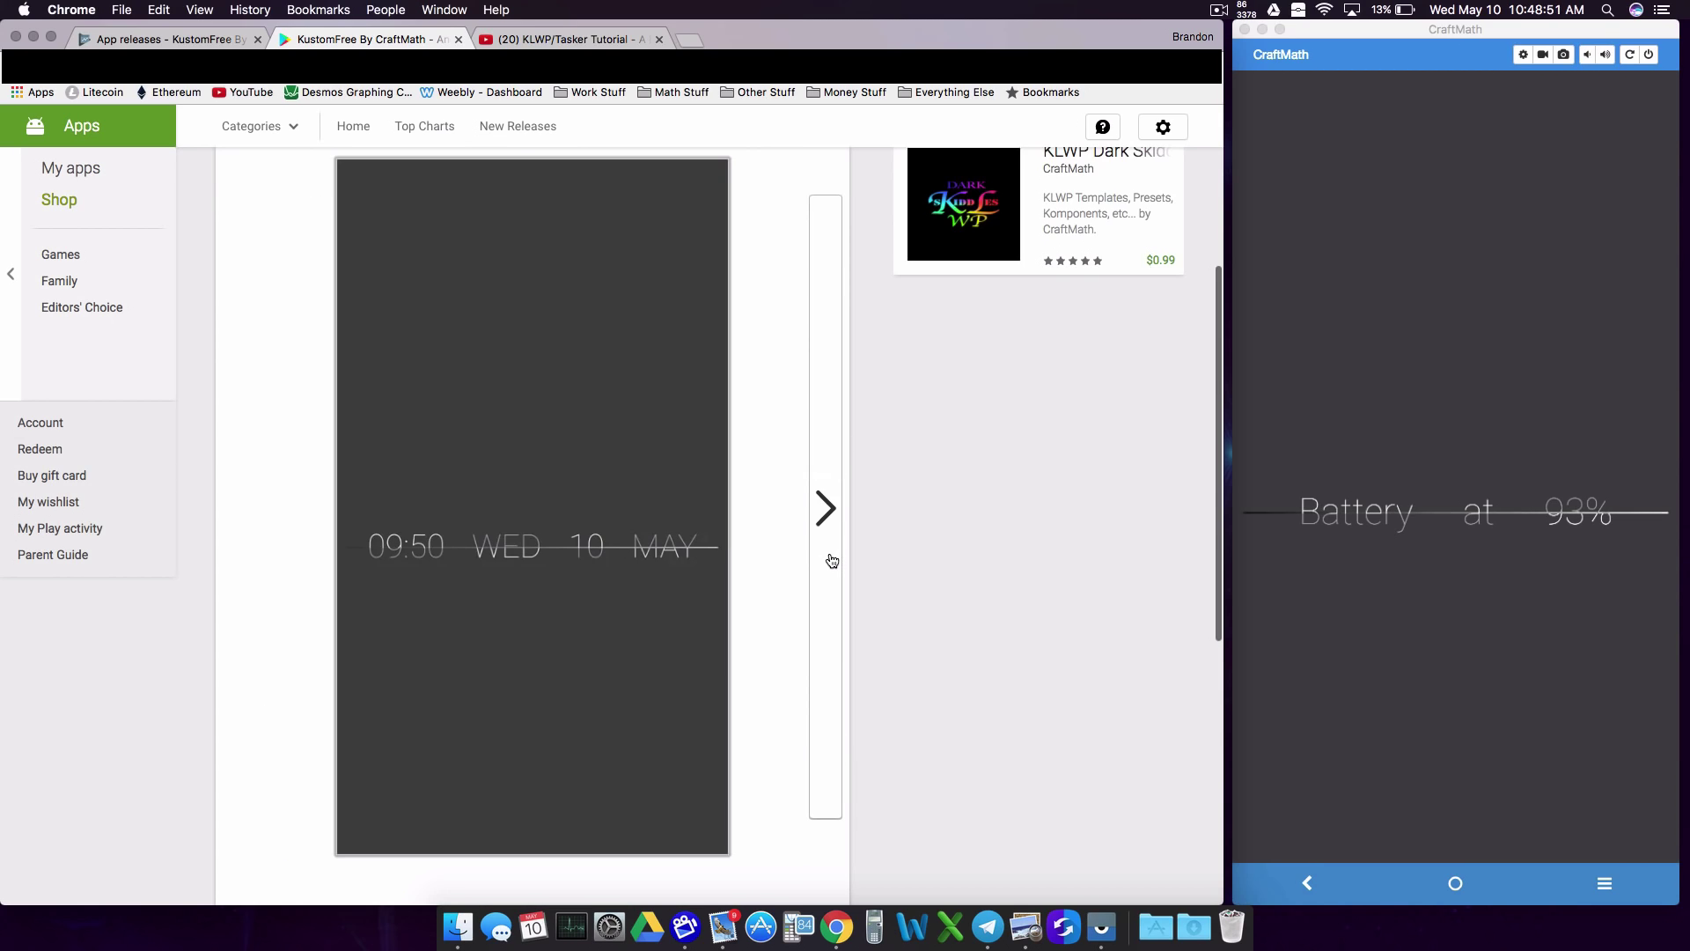
click(823, 561)
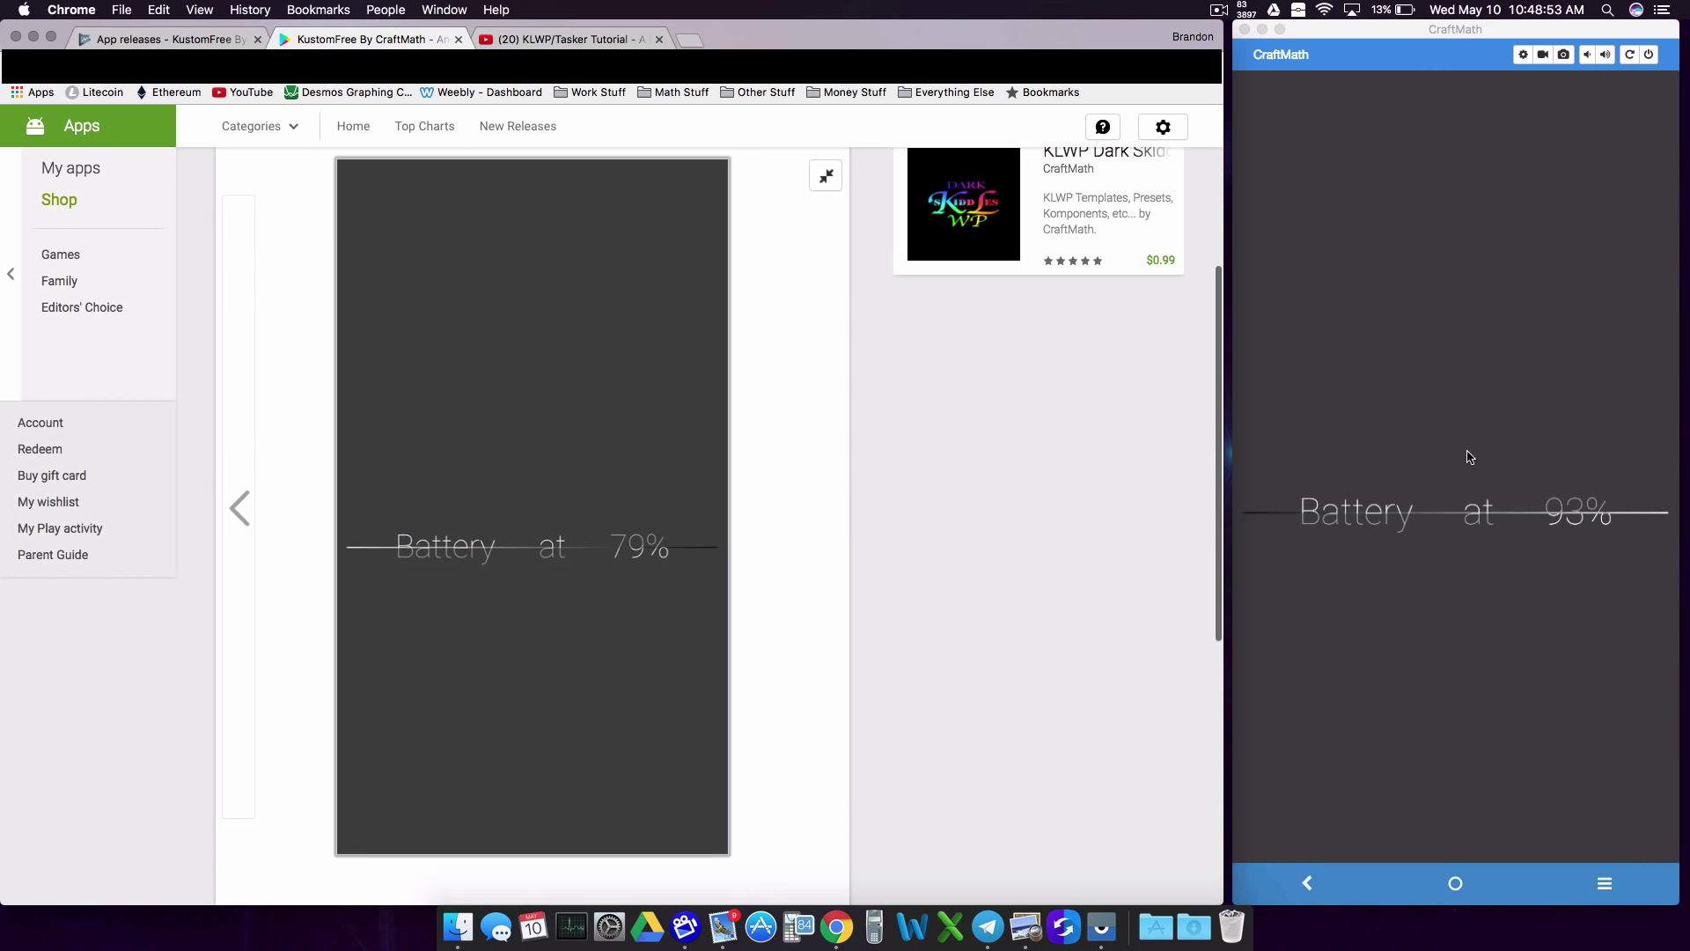
click(244, 516)
click(302, 524)
scroll(868, 261, down, 4)
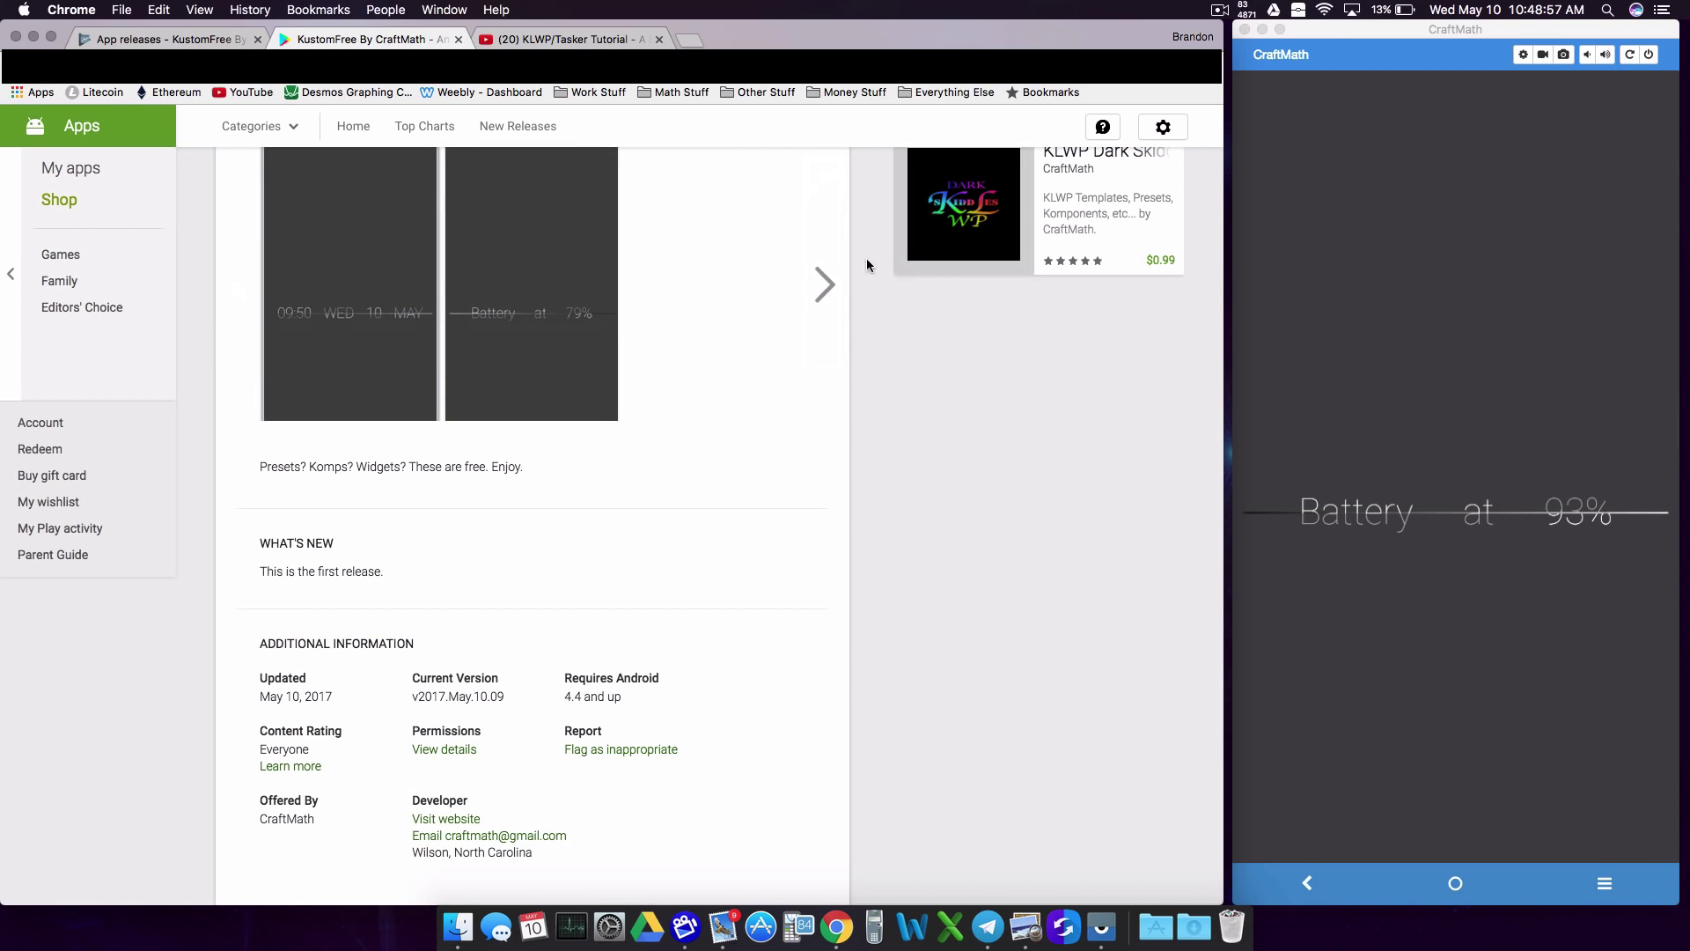
scroll(609, 727, up, 4)
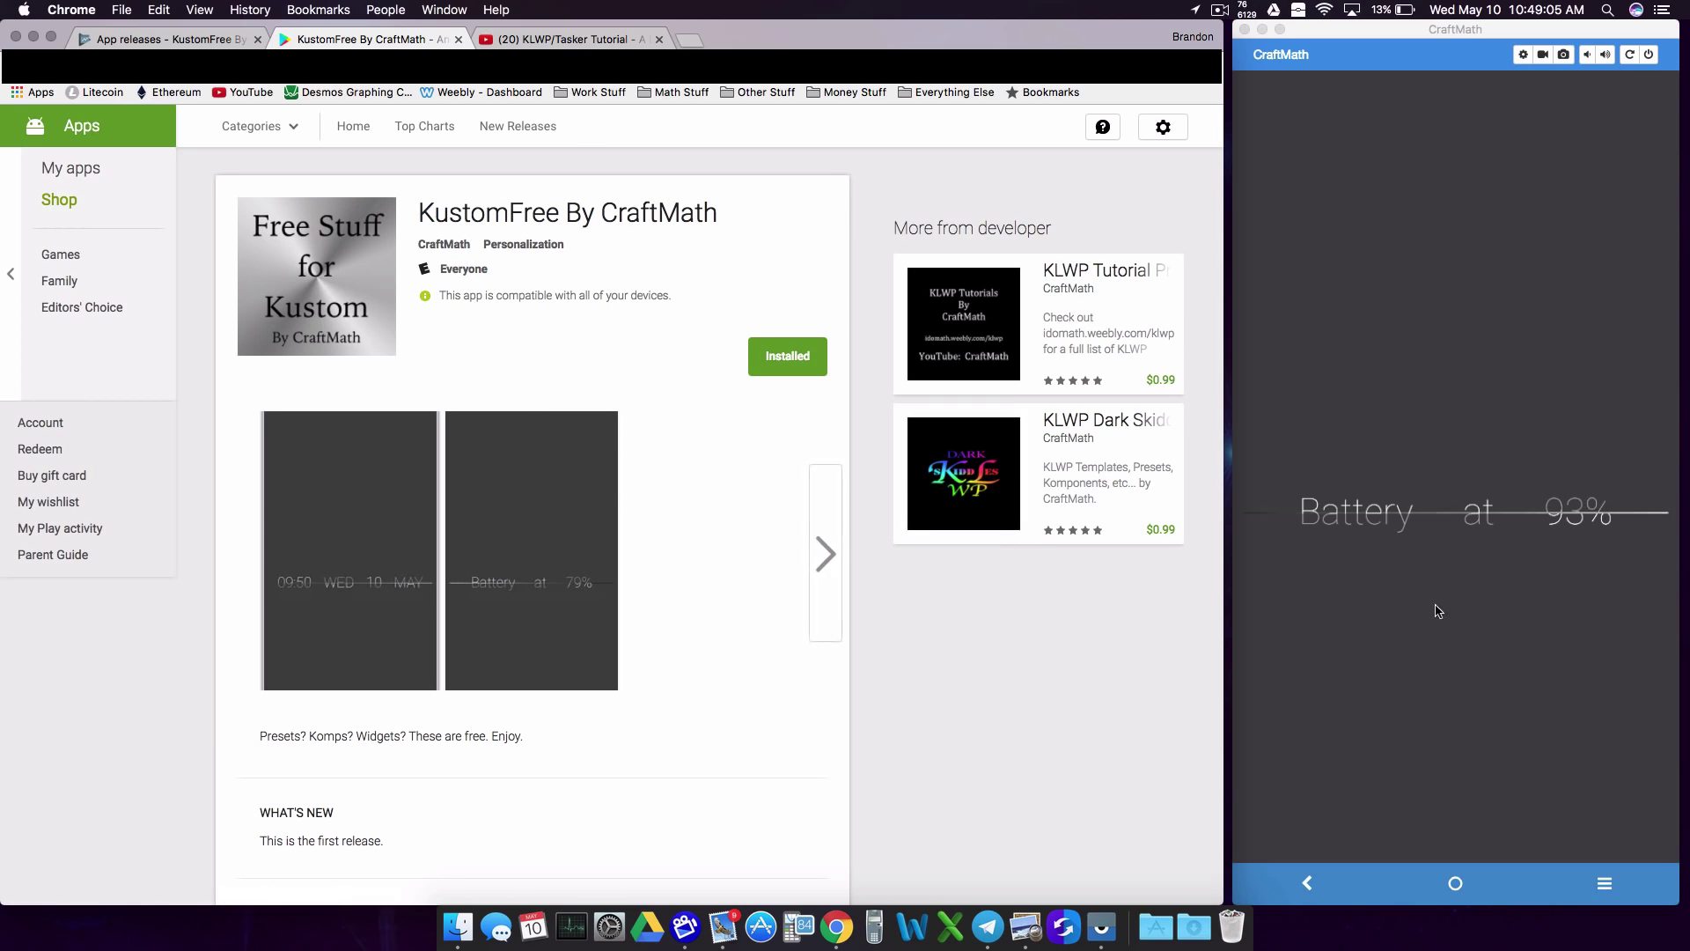
Step: On the mirrored phone, check notifications for KustomFree's successful install, then dismiss them
click(1508, 666)
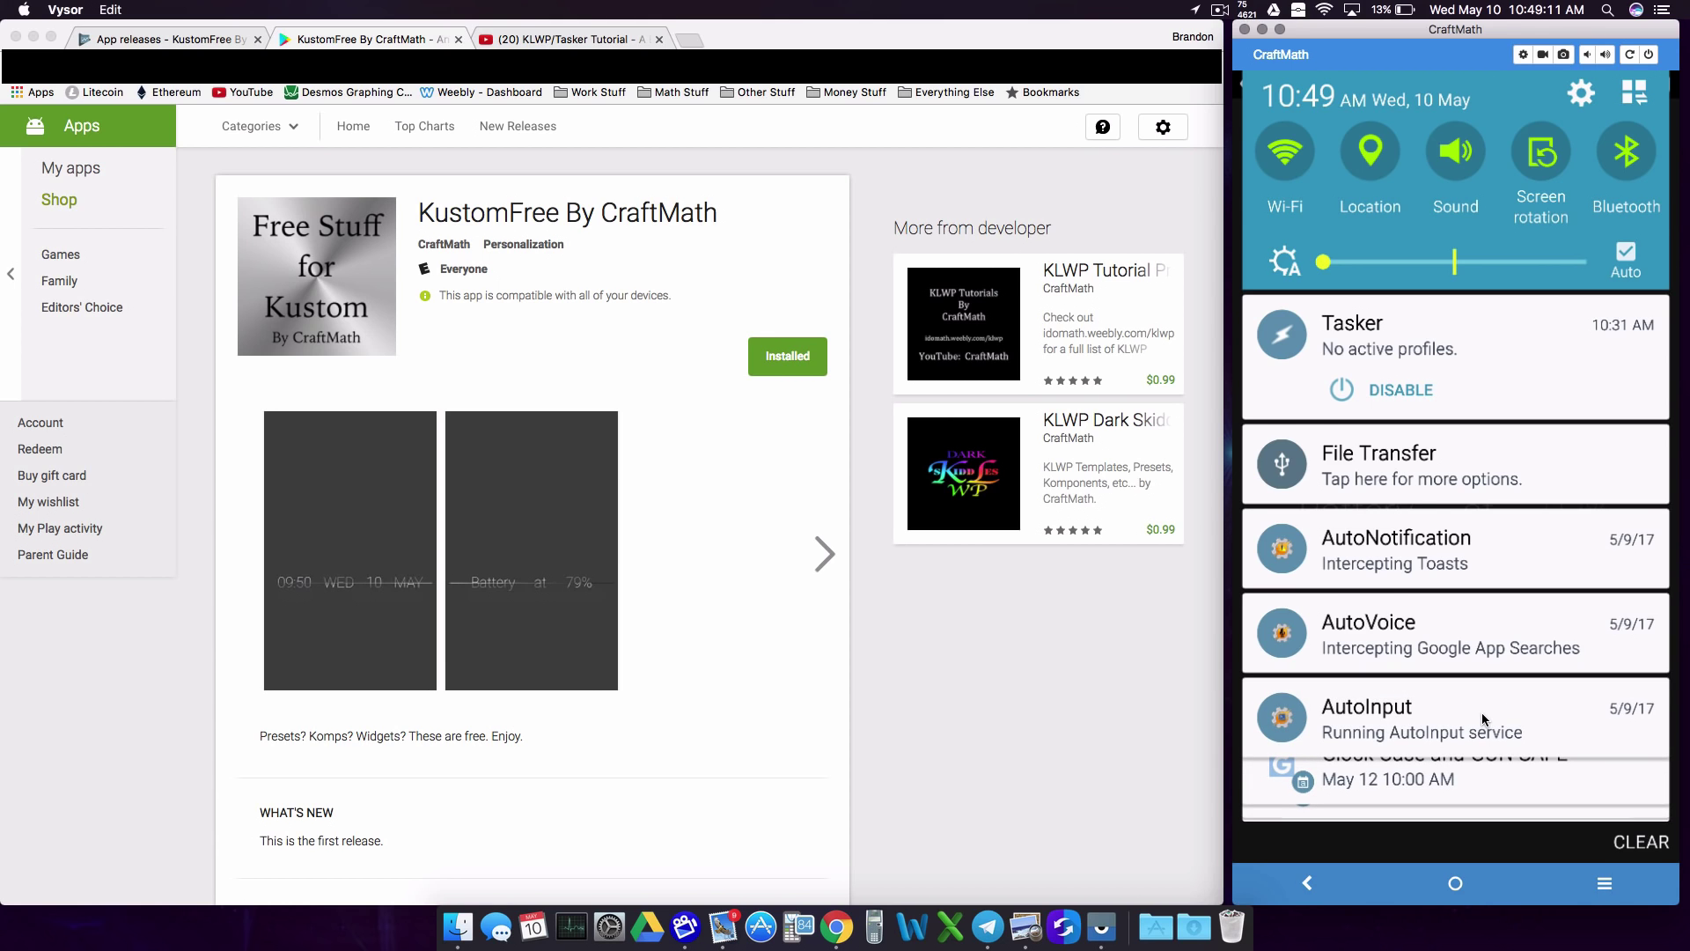
scroll(1484, 719, down, 5)
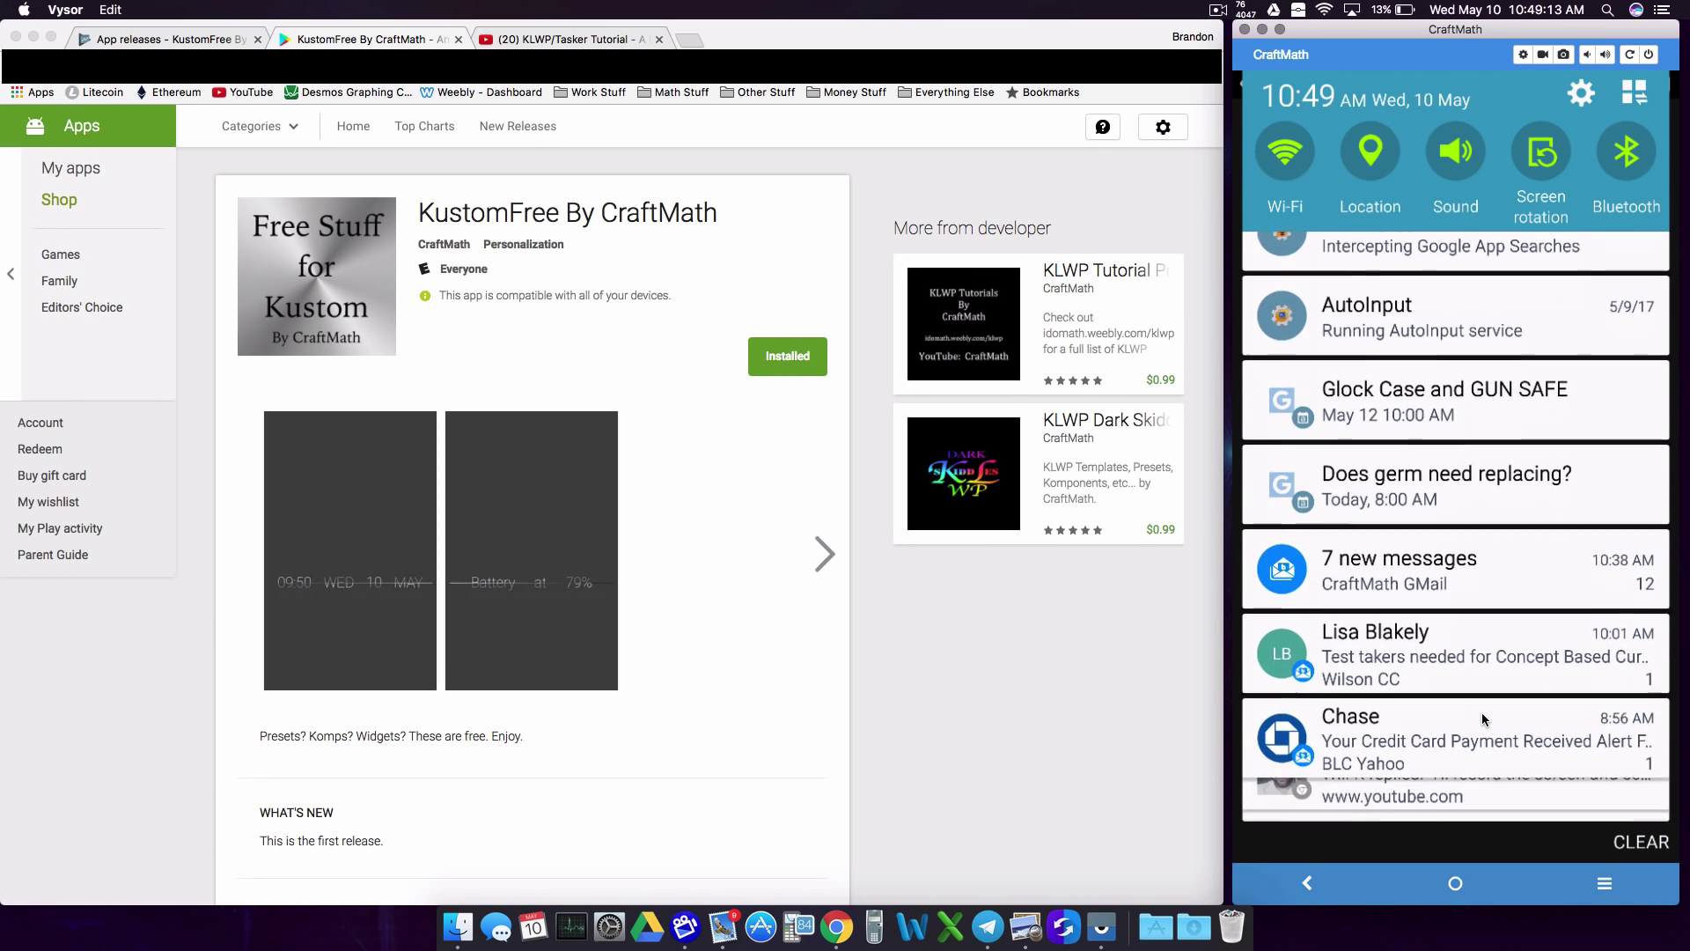
scroll(1481, 711, down, 4)
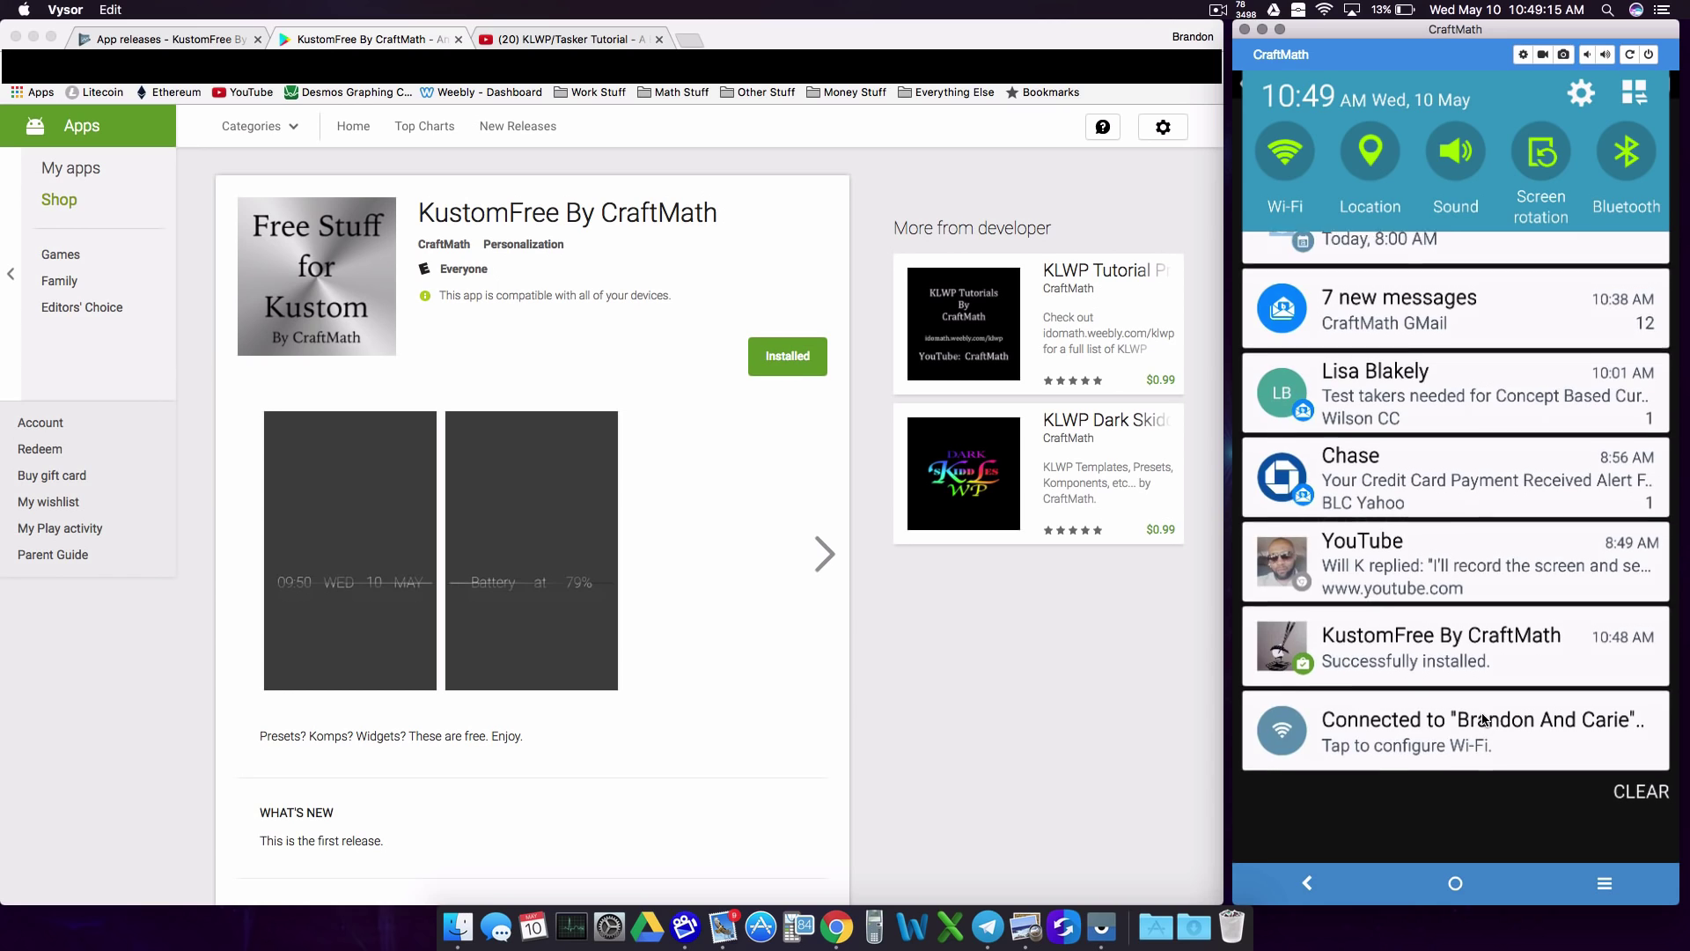
scroll(1481, 711, up, 1)
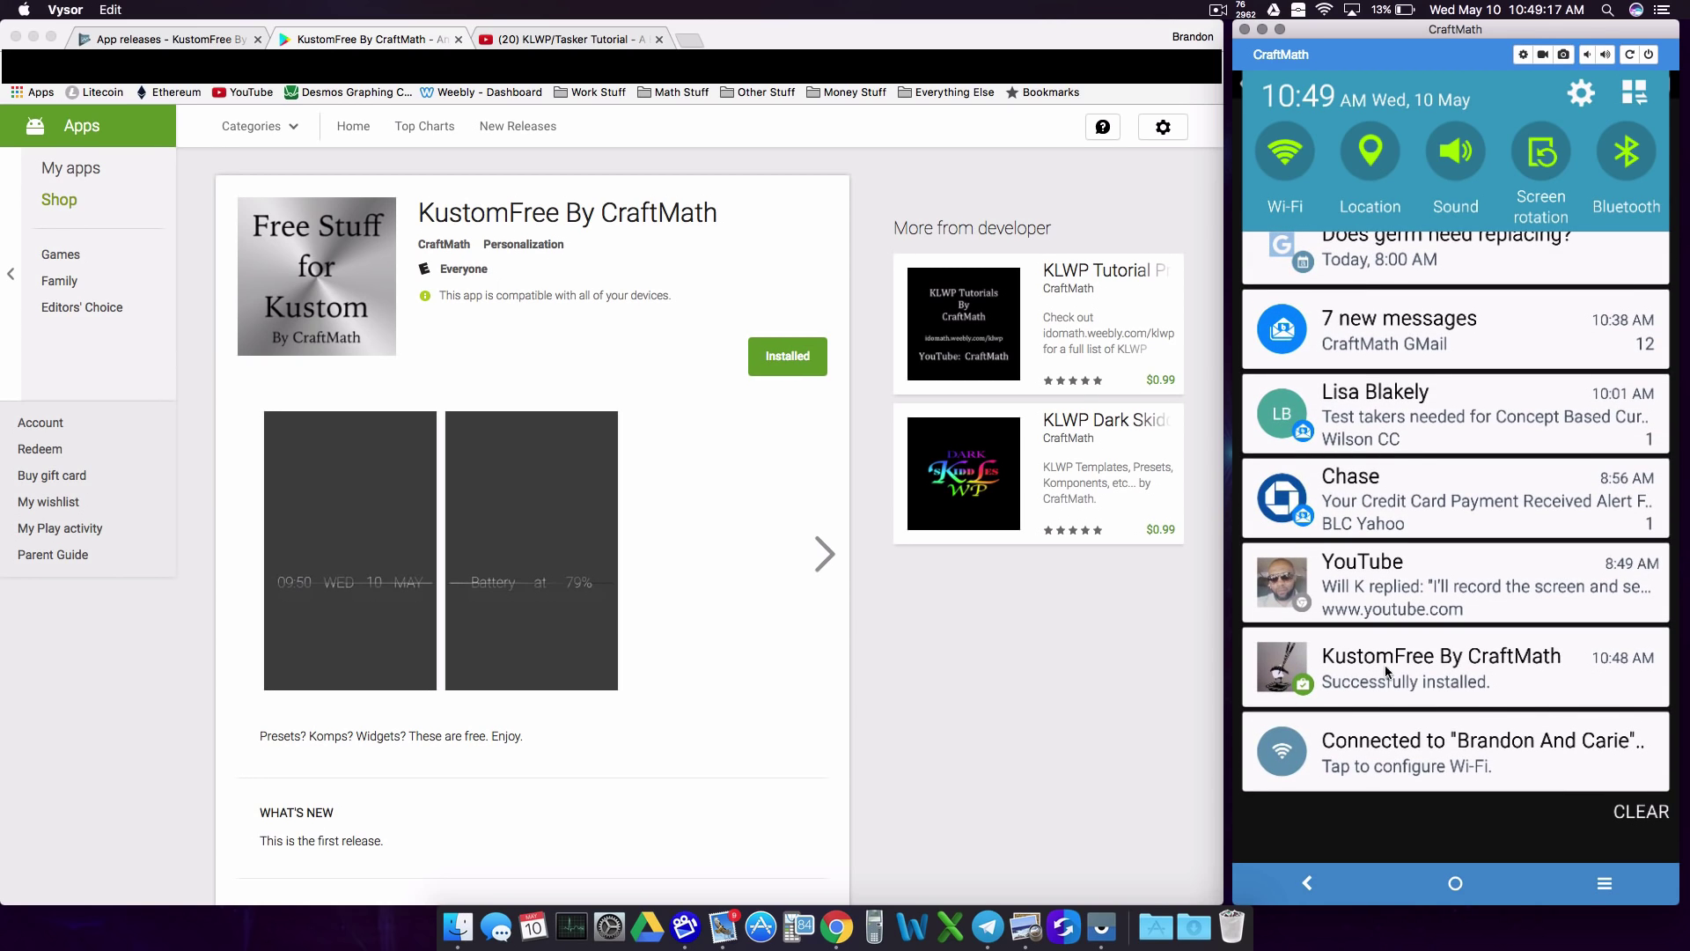
click(1478, 709)
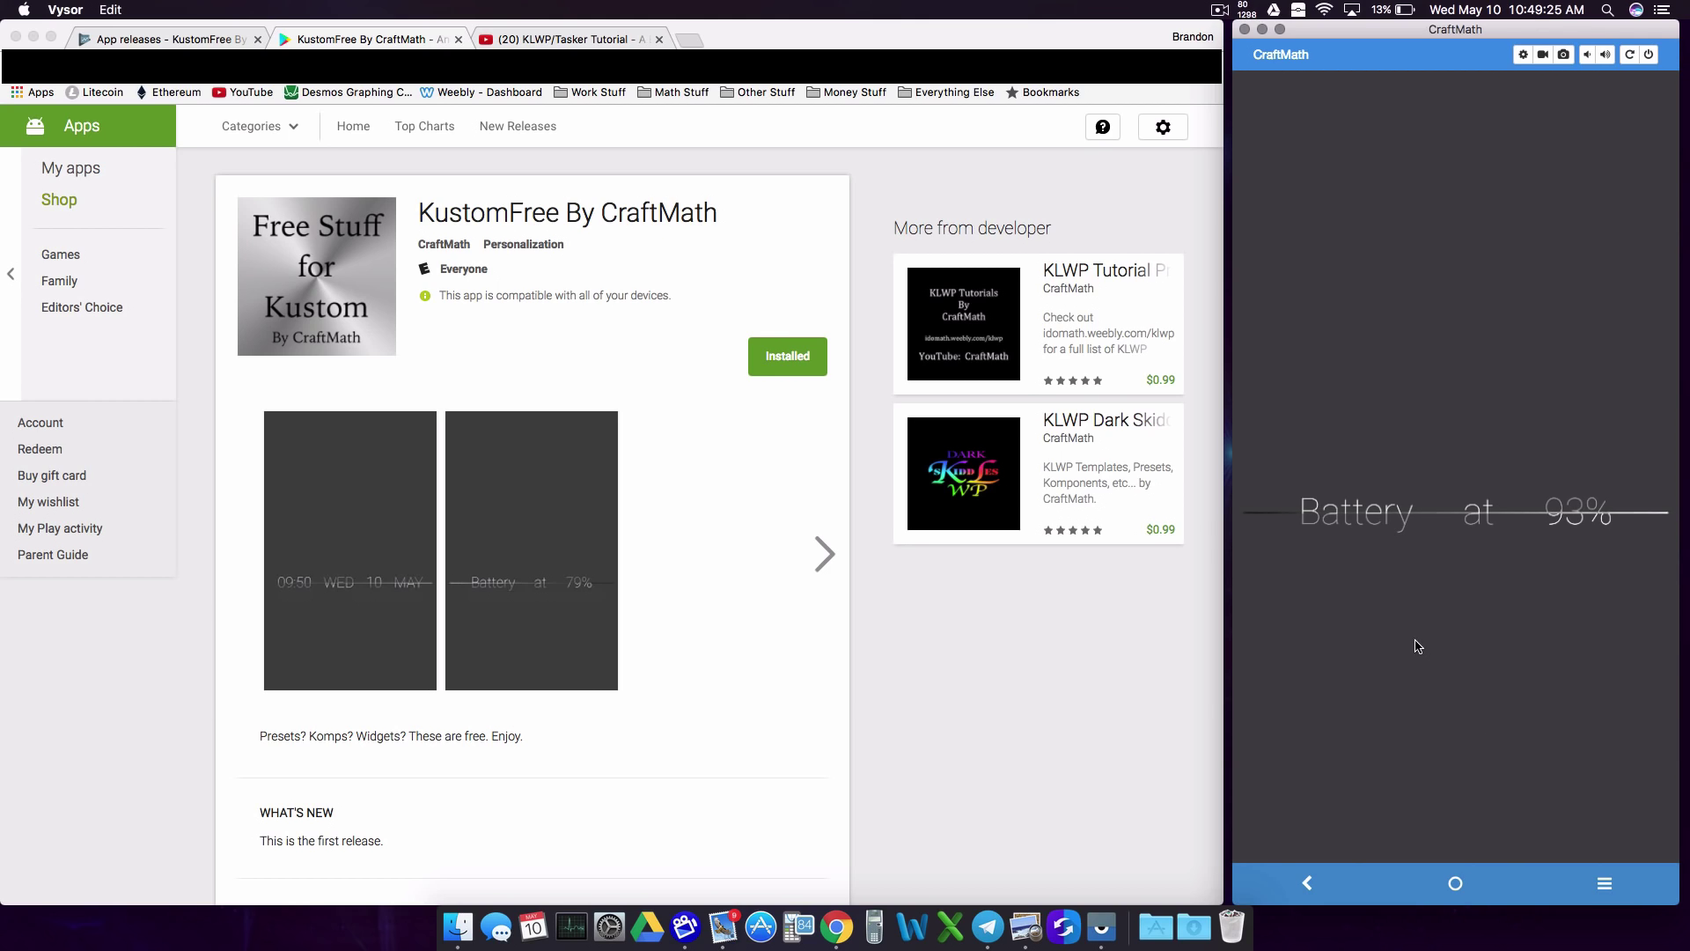
Step: Launch KLWP from the Theming folder and open the CraftMath Free pack under Load Preset
click(1545, 824)
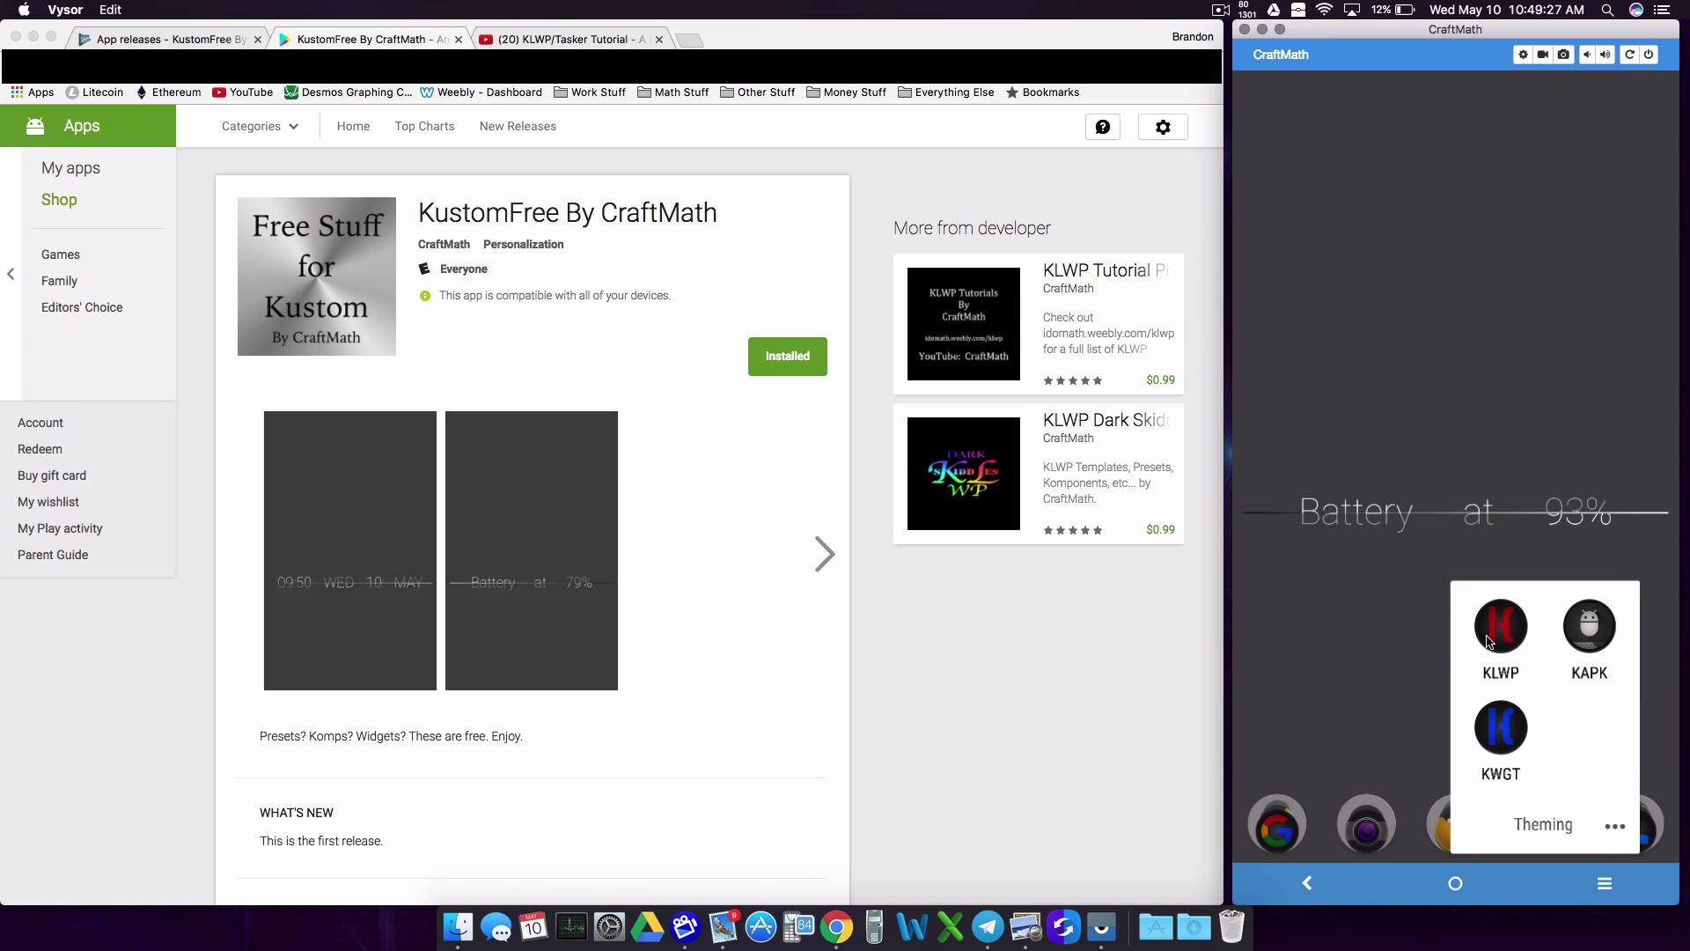
click(1500, 627)
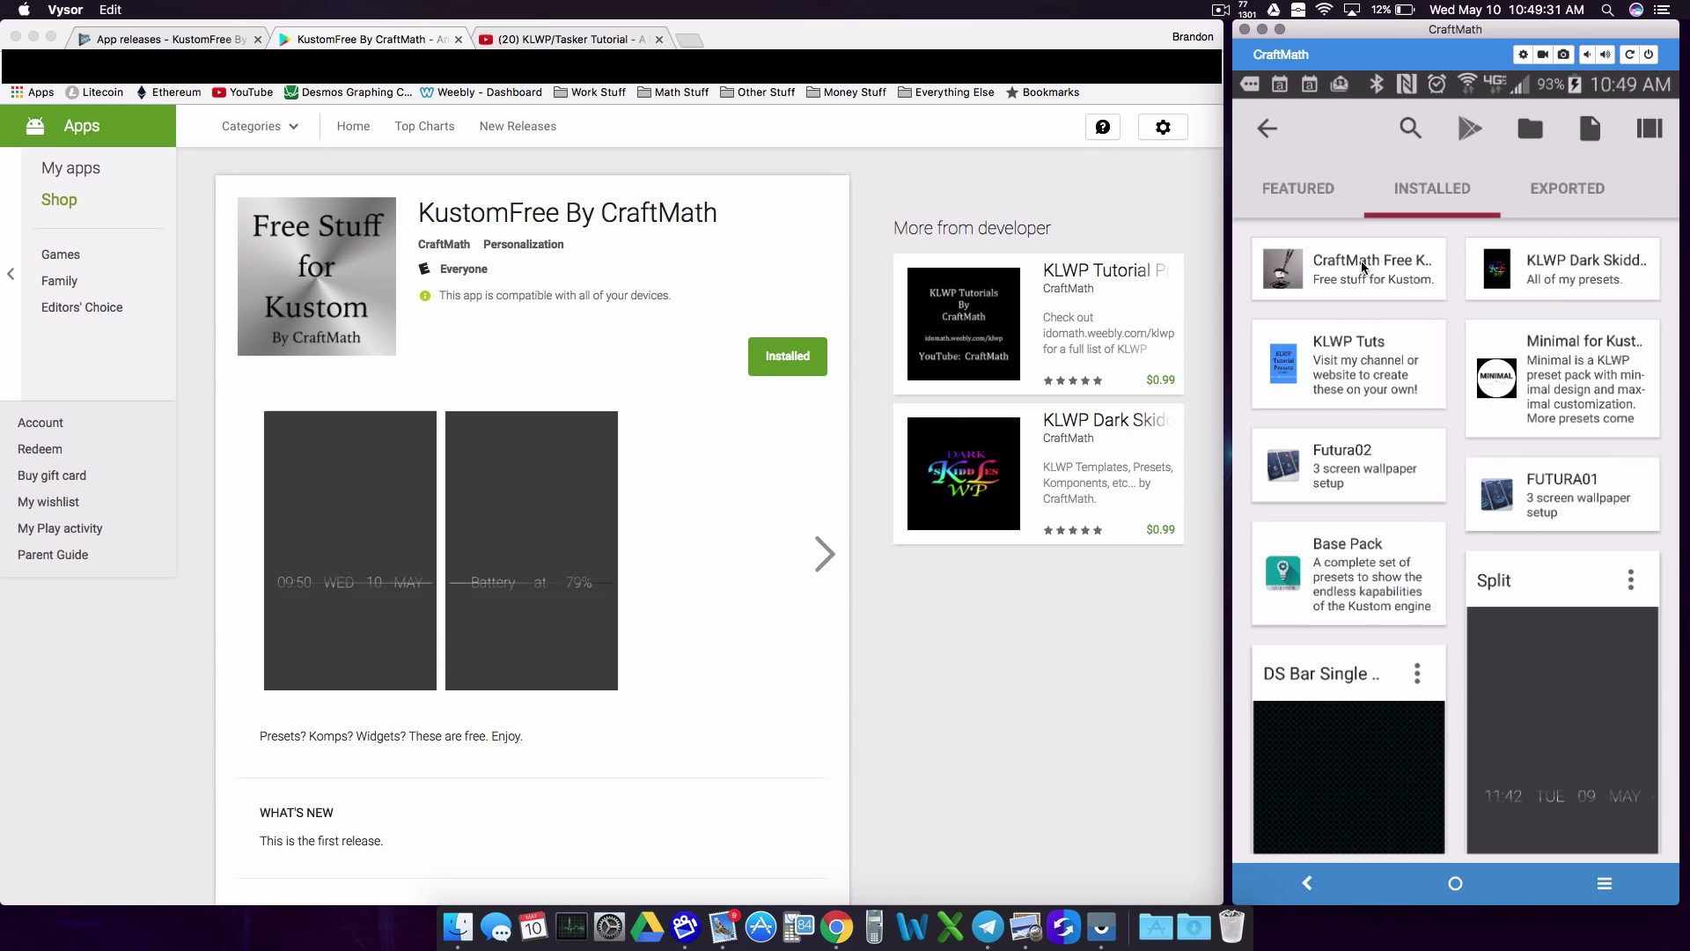
click(1276, 140)
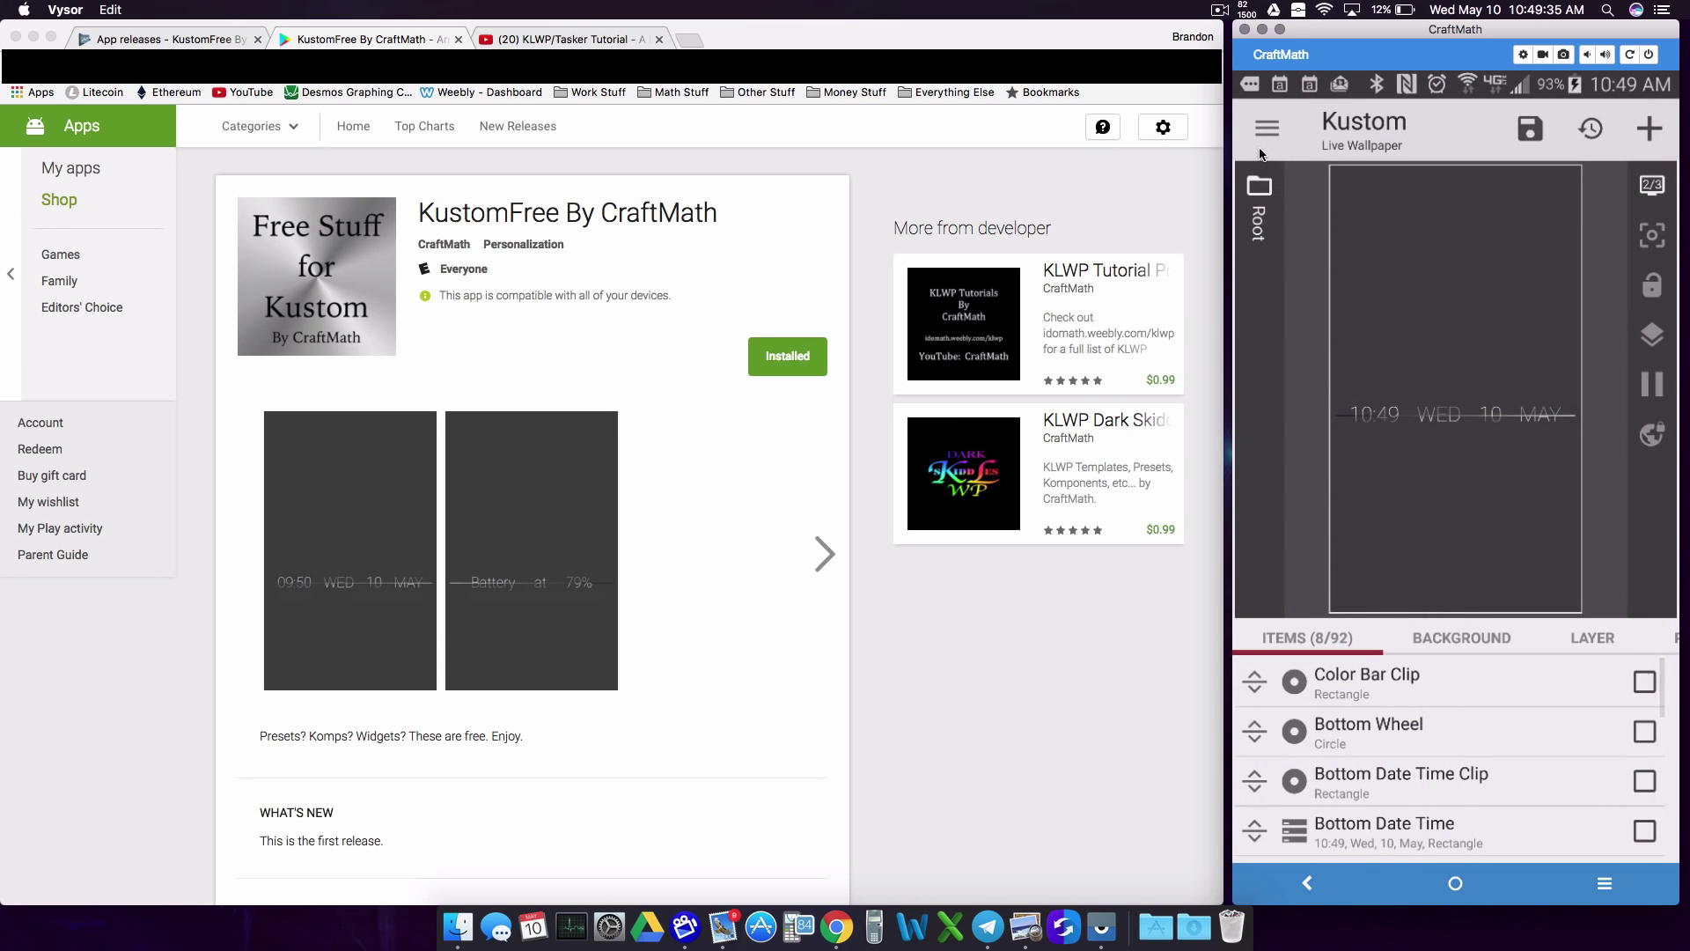
click(1266, 130)
click(1362, 203)
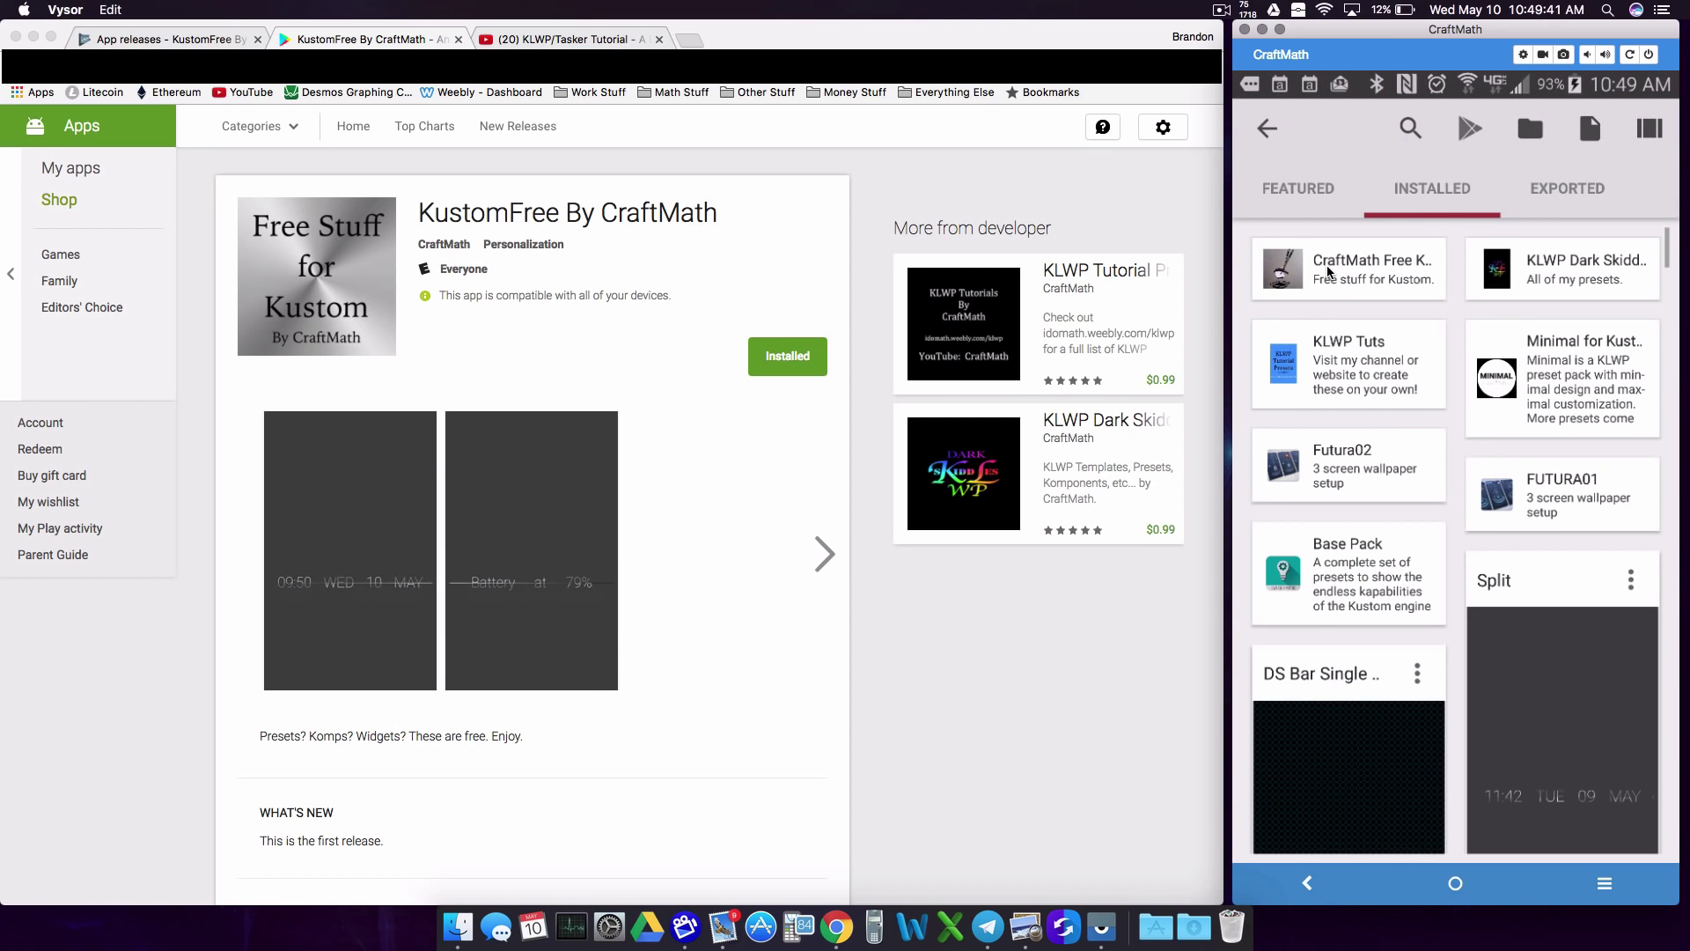
click(1329, 271)
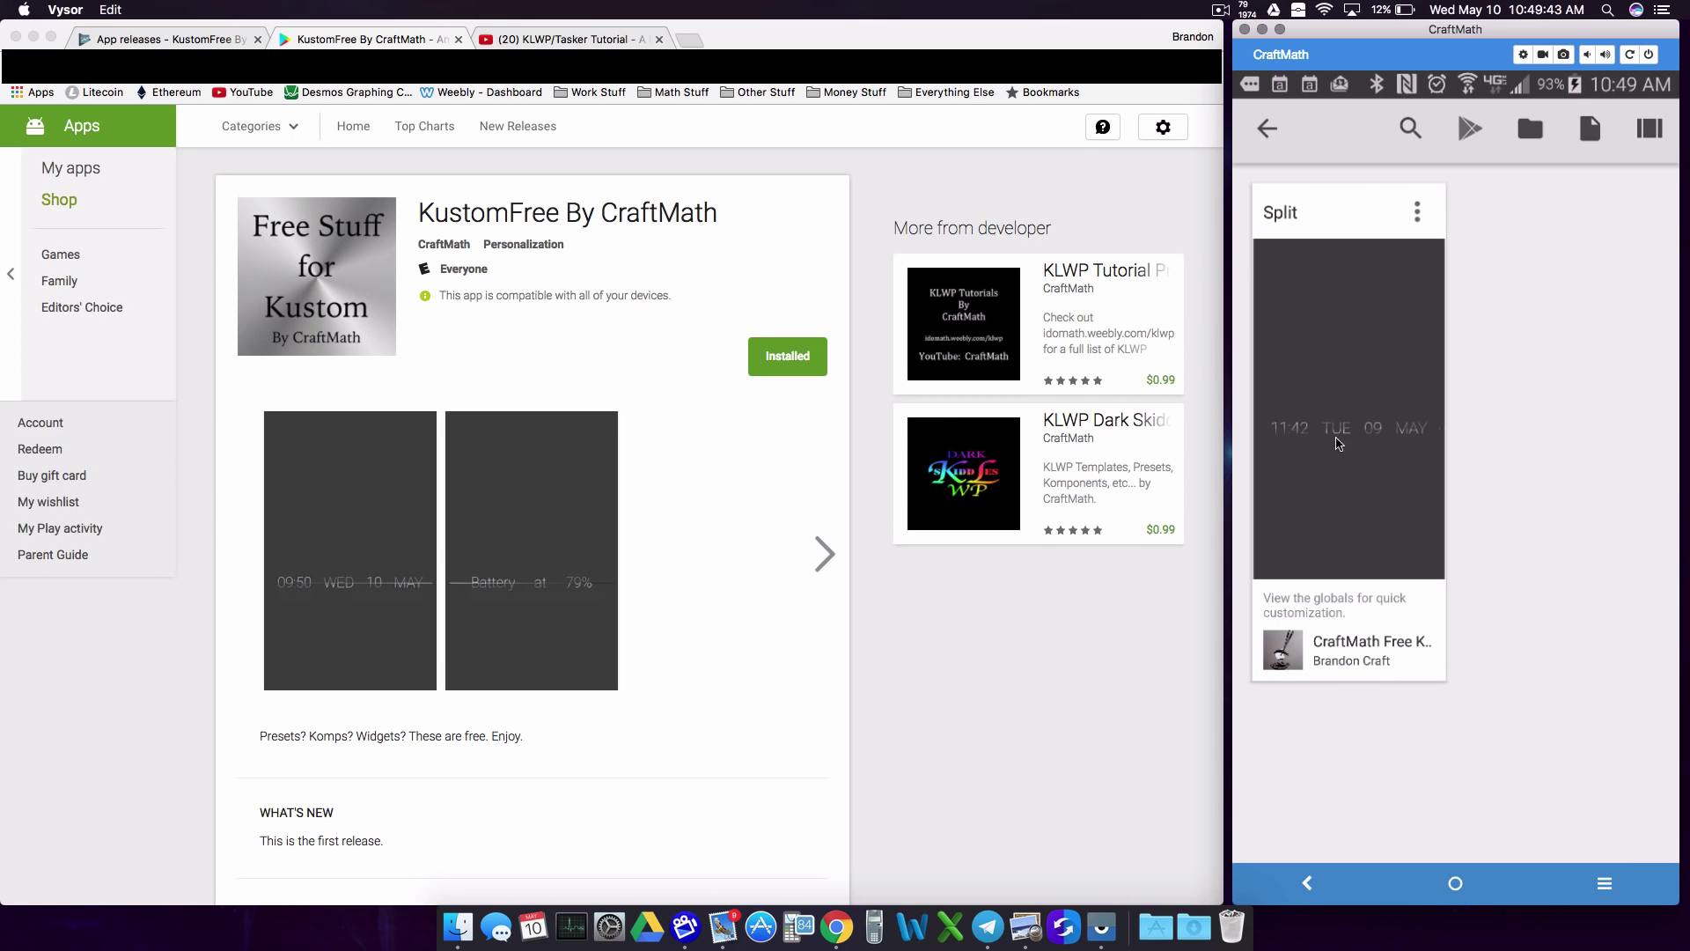
Step: Return to the home screen and launch Kustom APK Maker from the Theming folder
click(1455, 883)
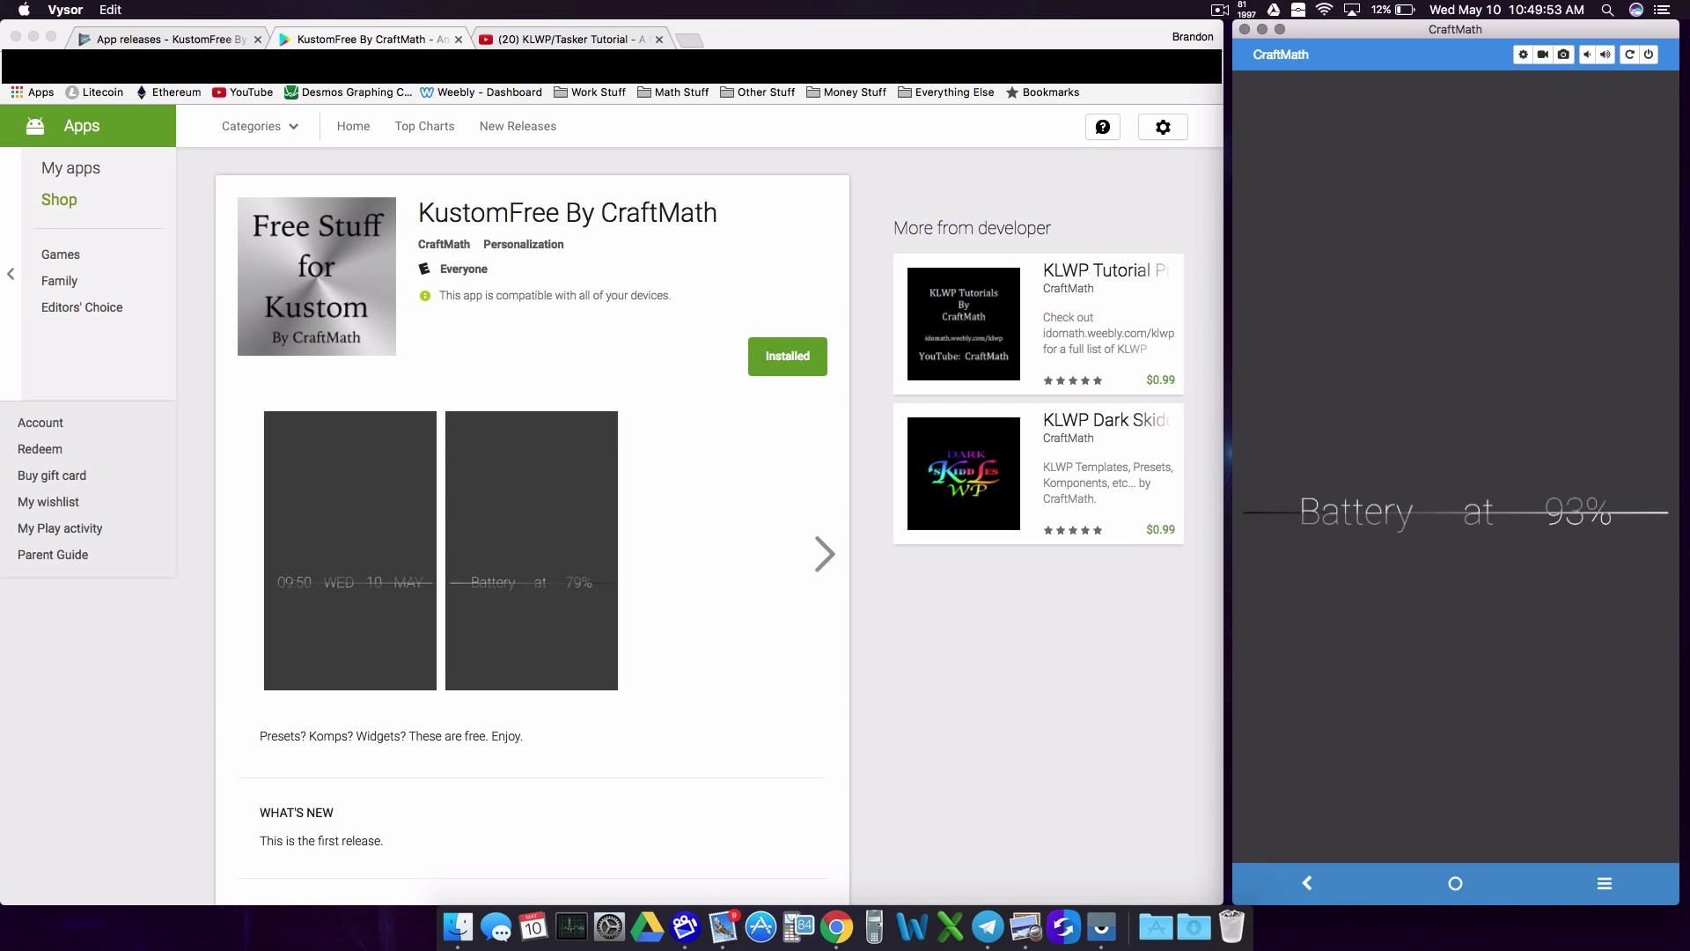
click(1484, 635)
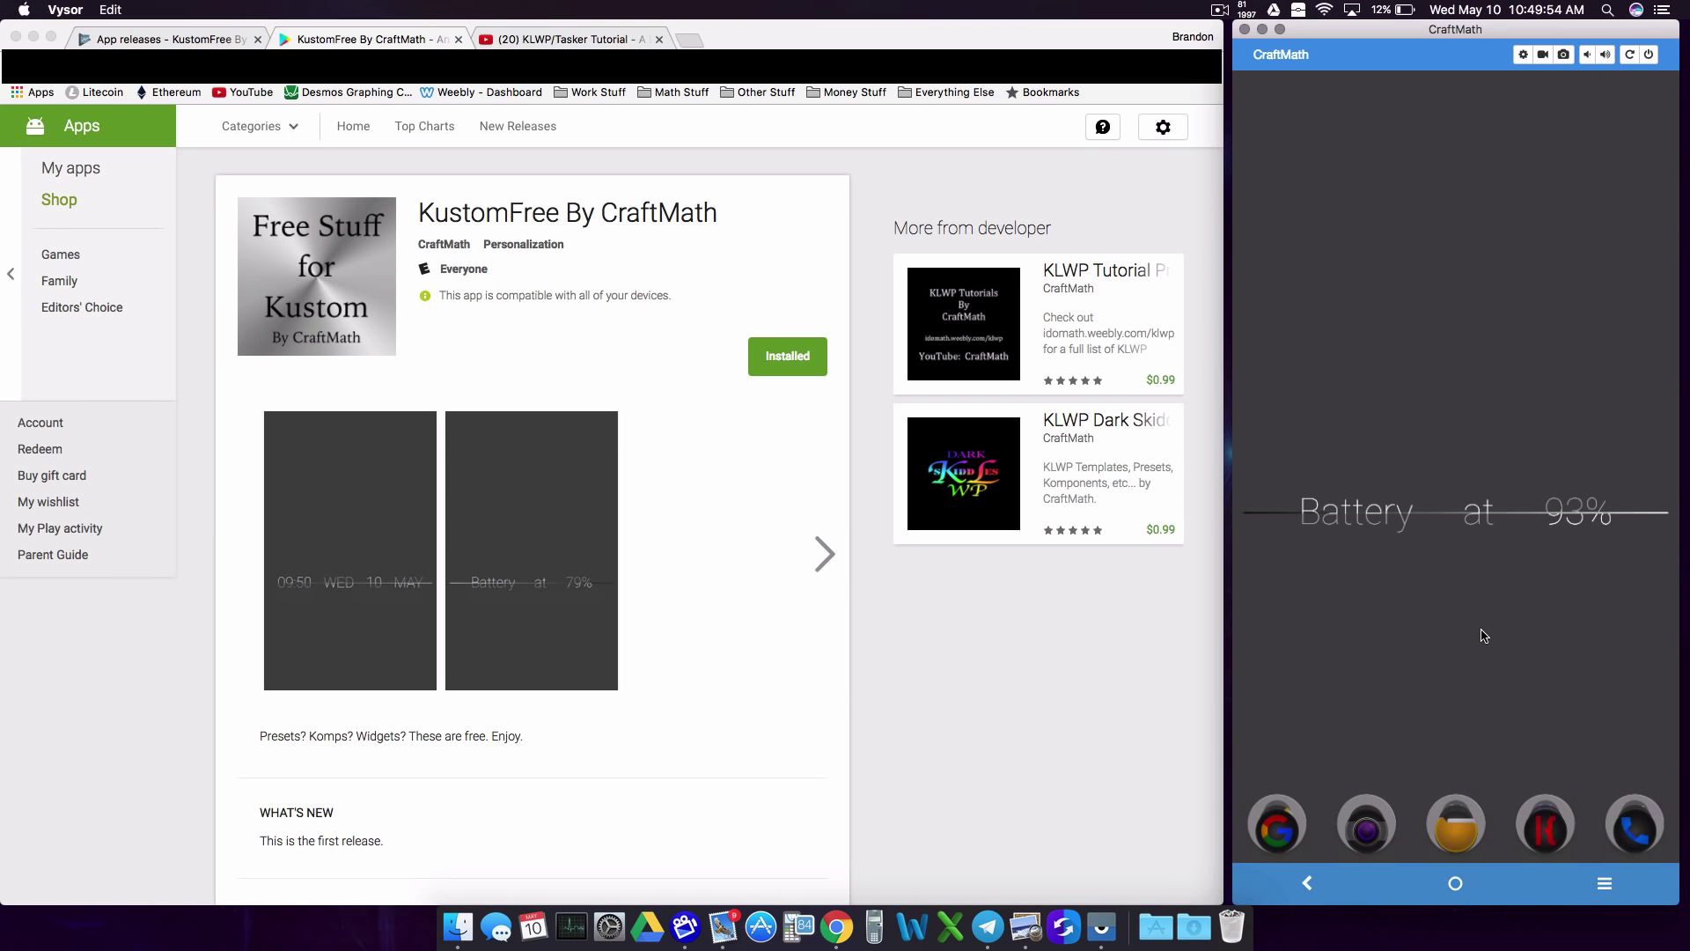
click(1550, 826)
click(1589, 625)
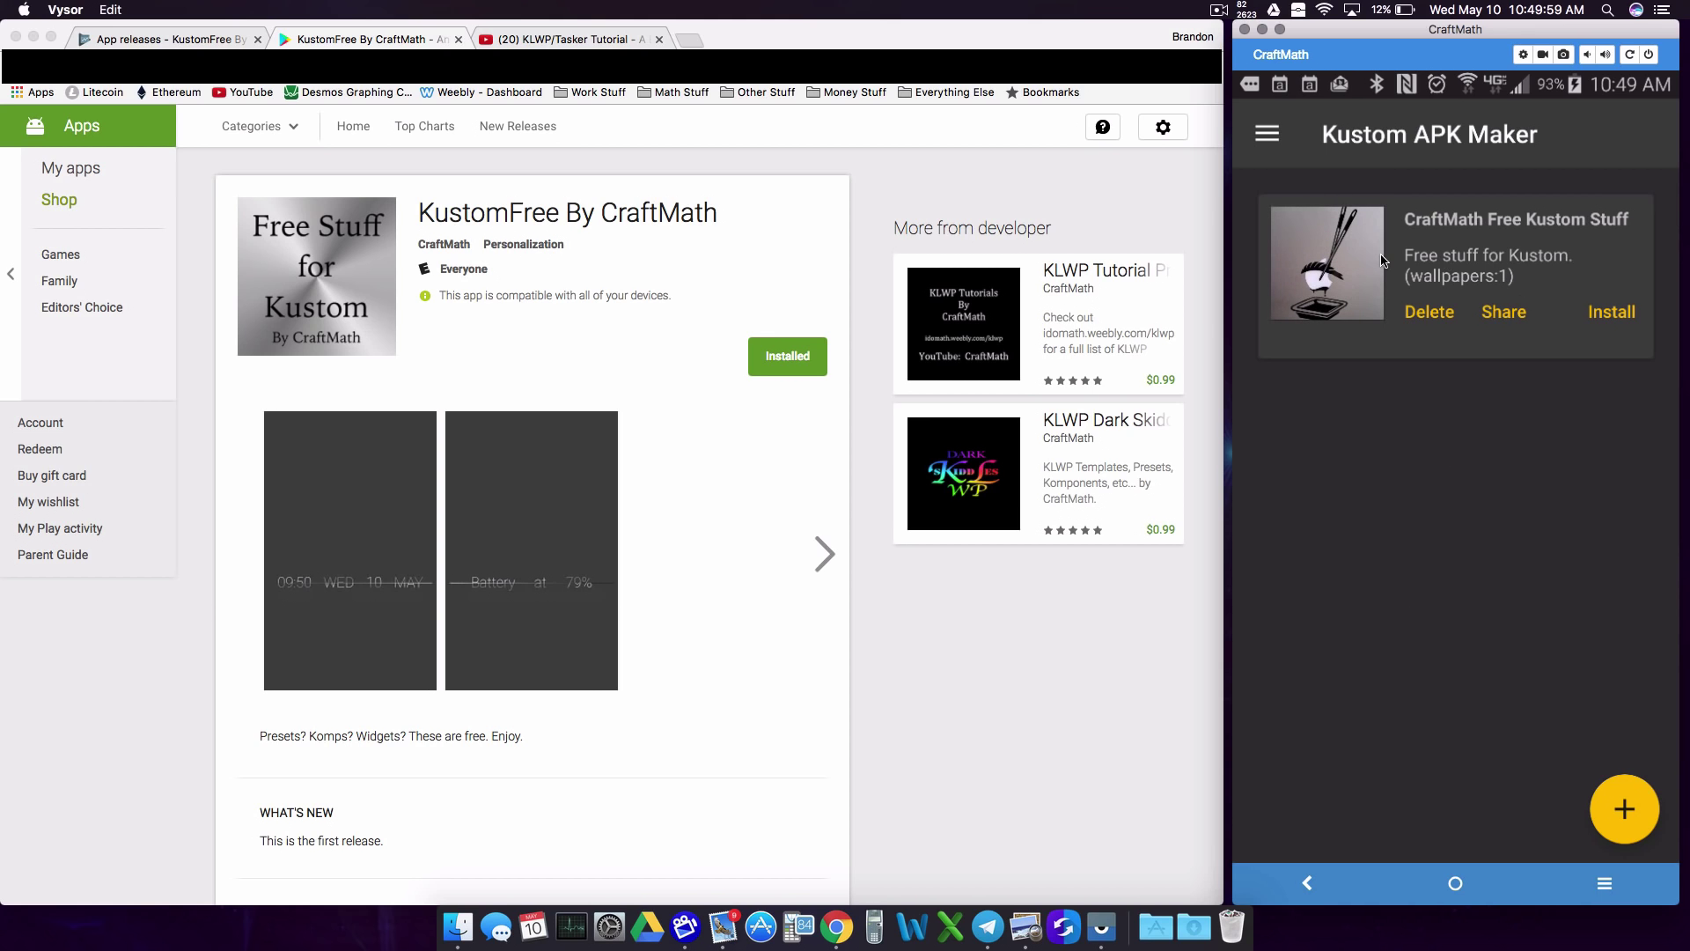
Step: In the CraftMath Free Kustom Stuff project's wallpapers, add Square_Snake_Color.klwp beside Split.klwp
click(1383, 261)
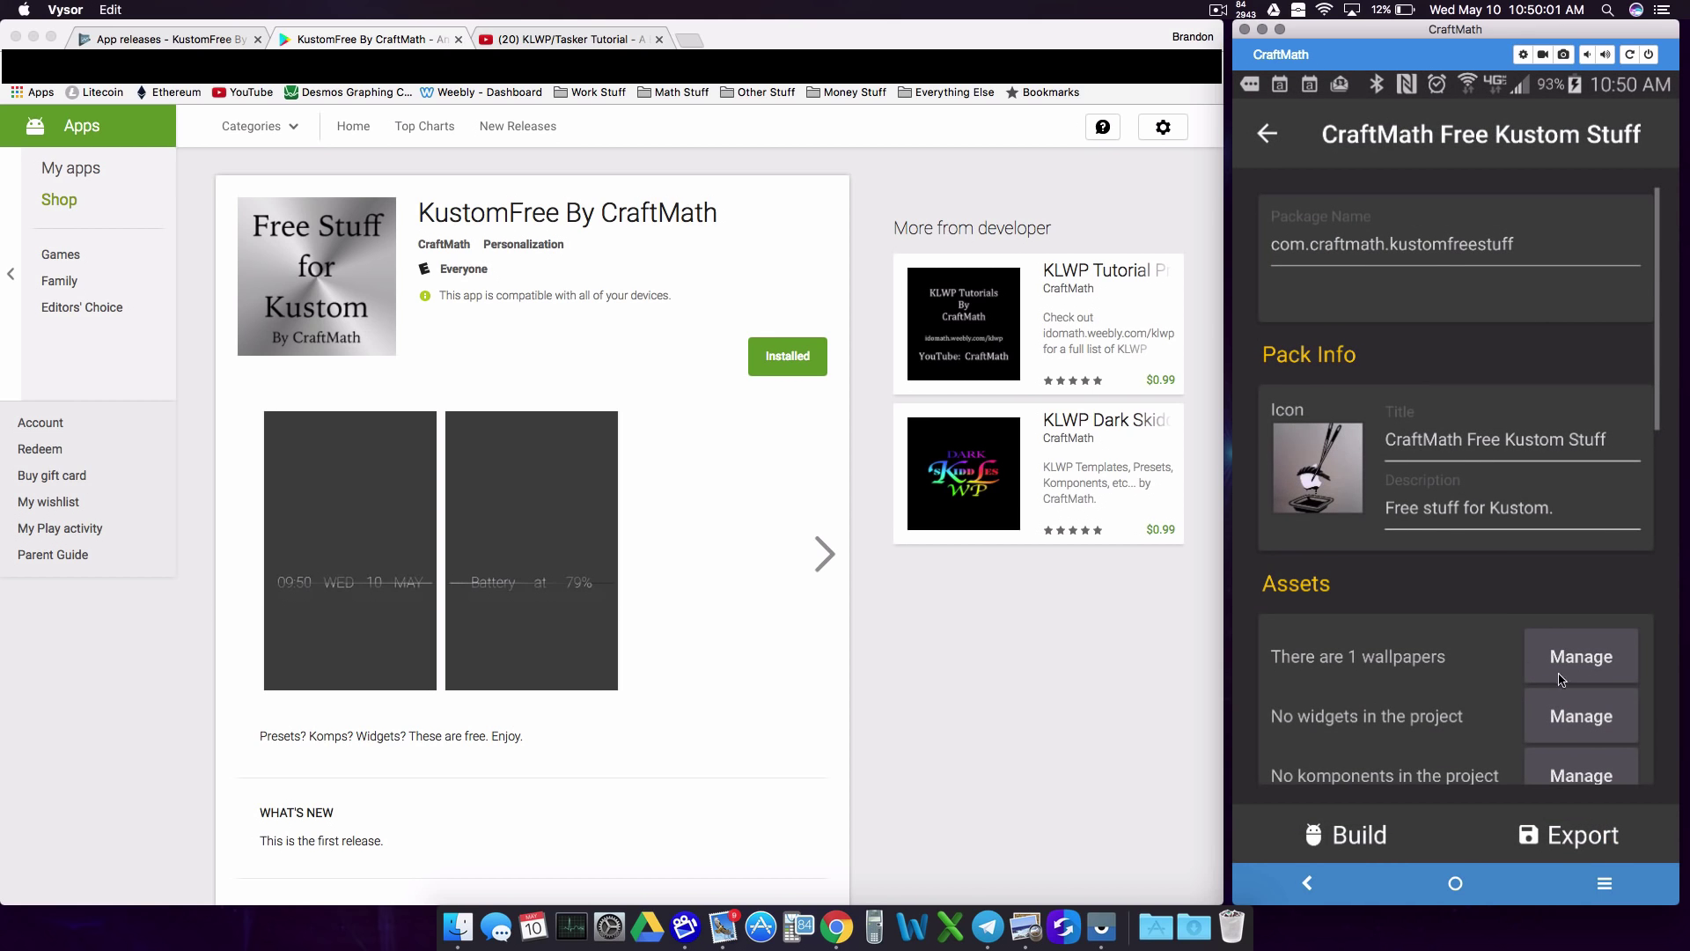
click(1582, 661)
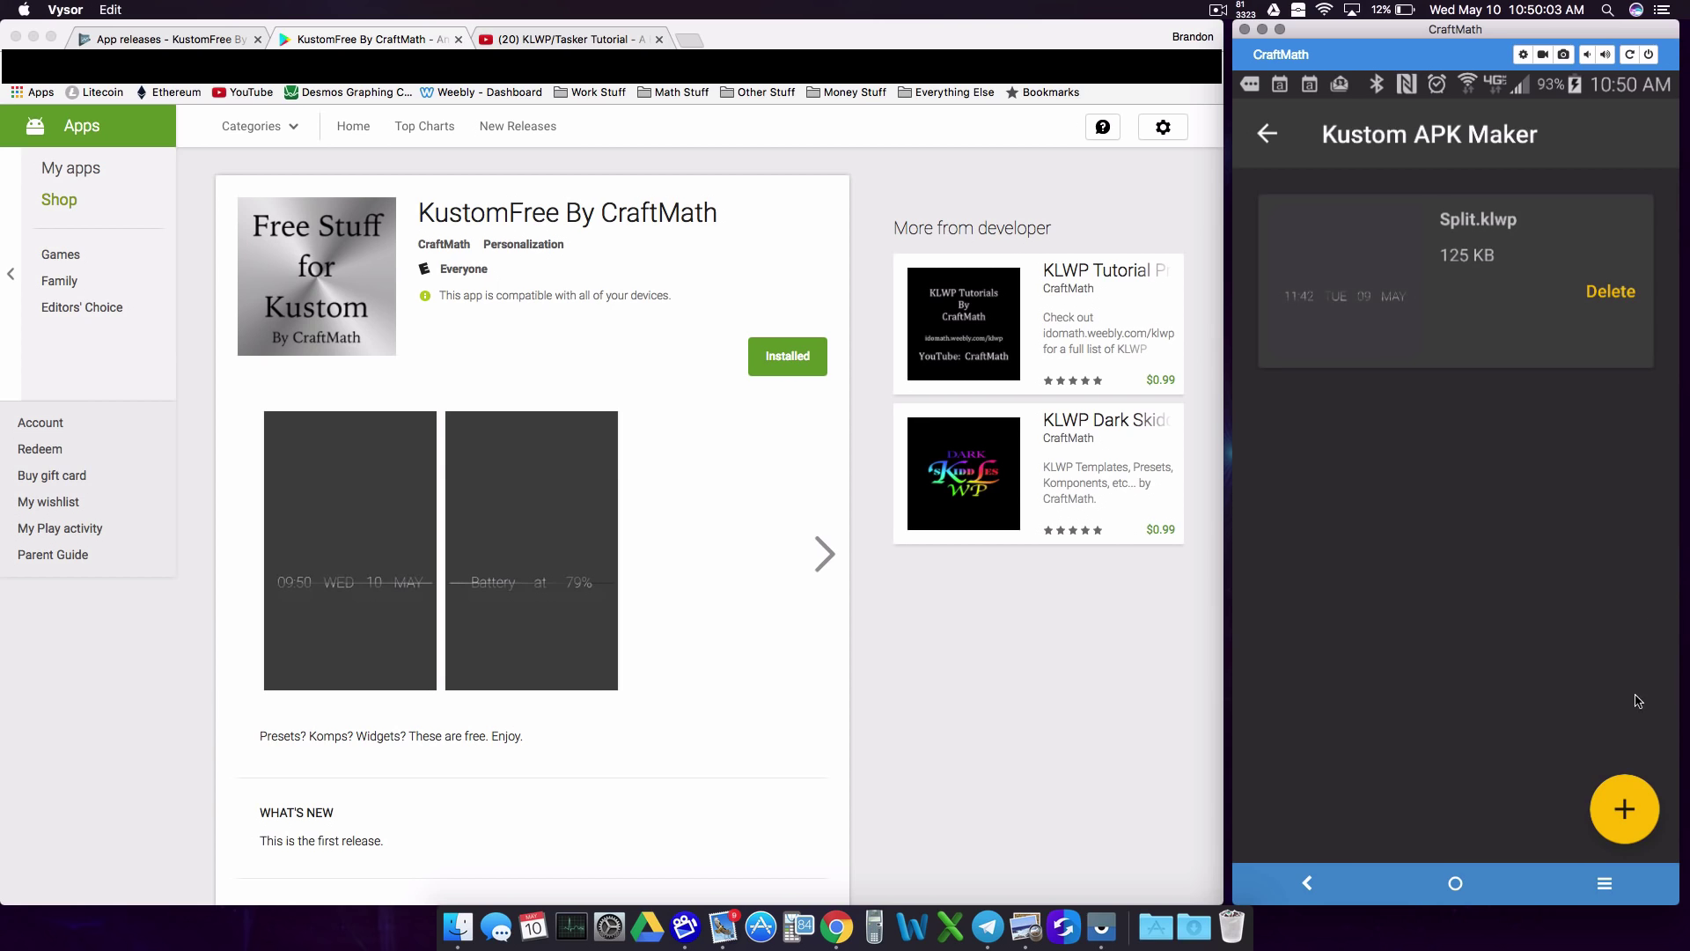
click(1627, 800)
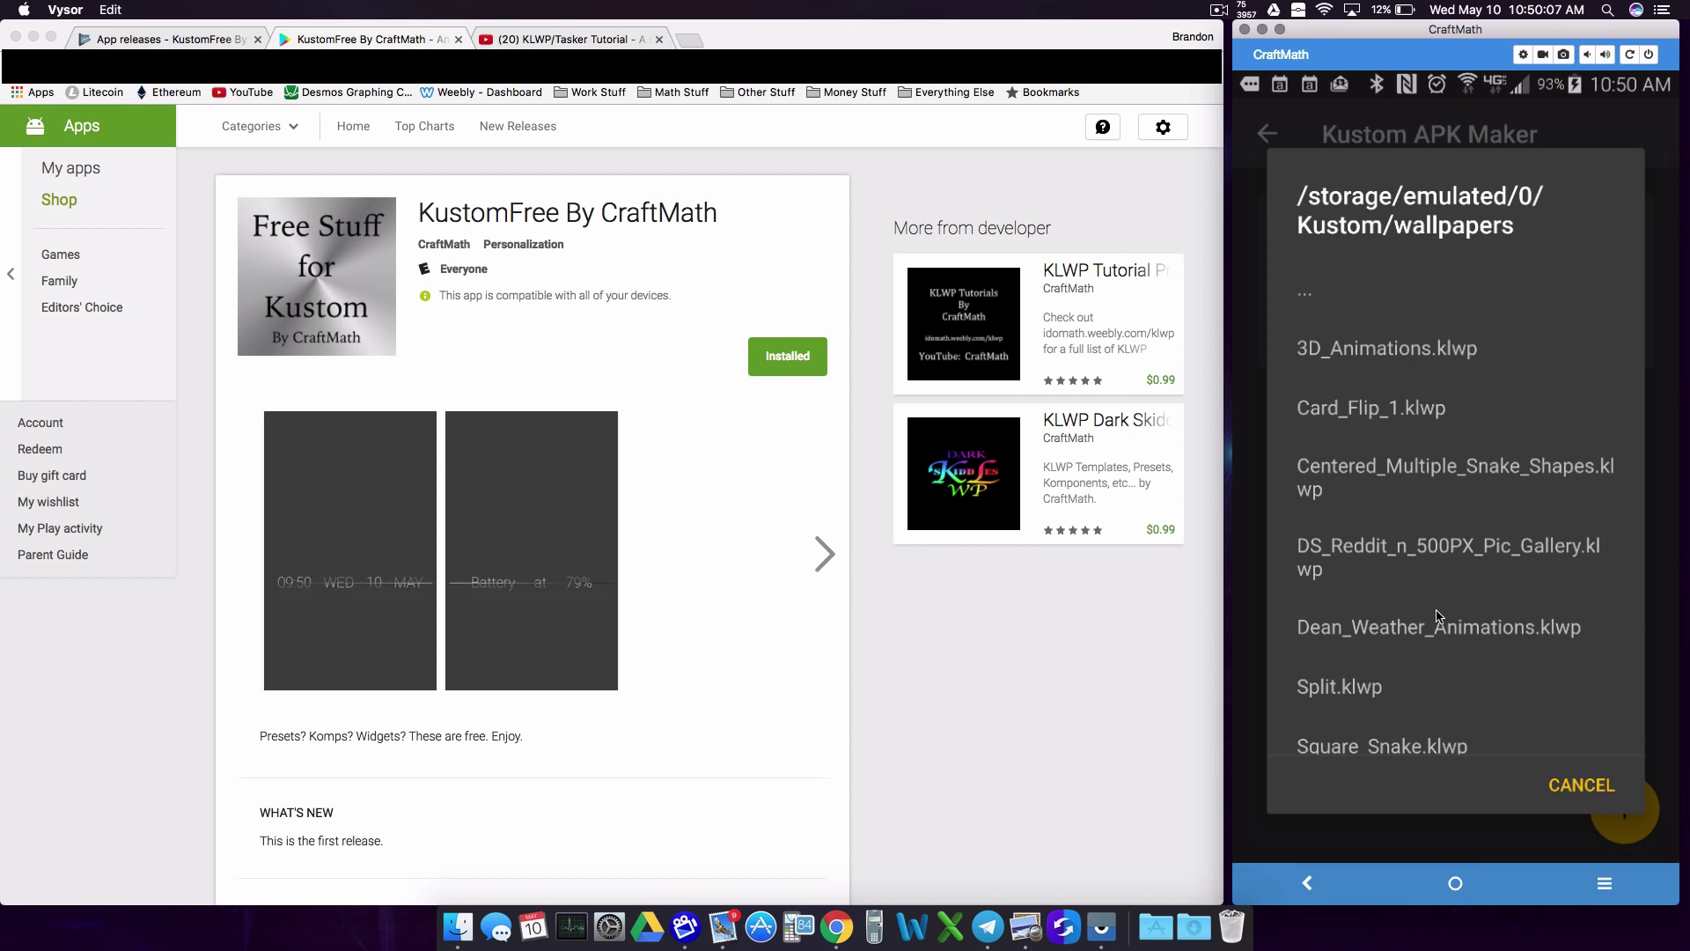
scroll(1444, 617, down, 3)
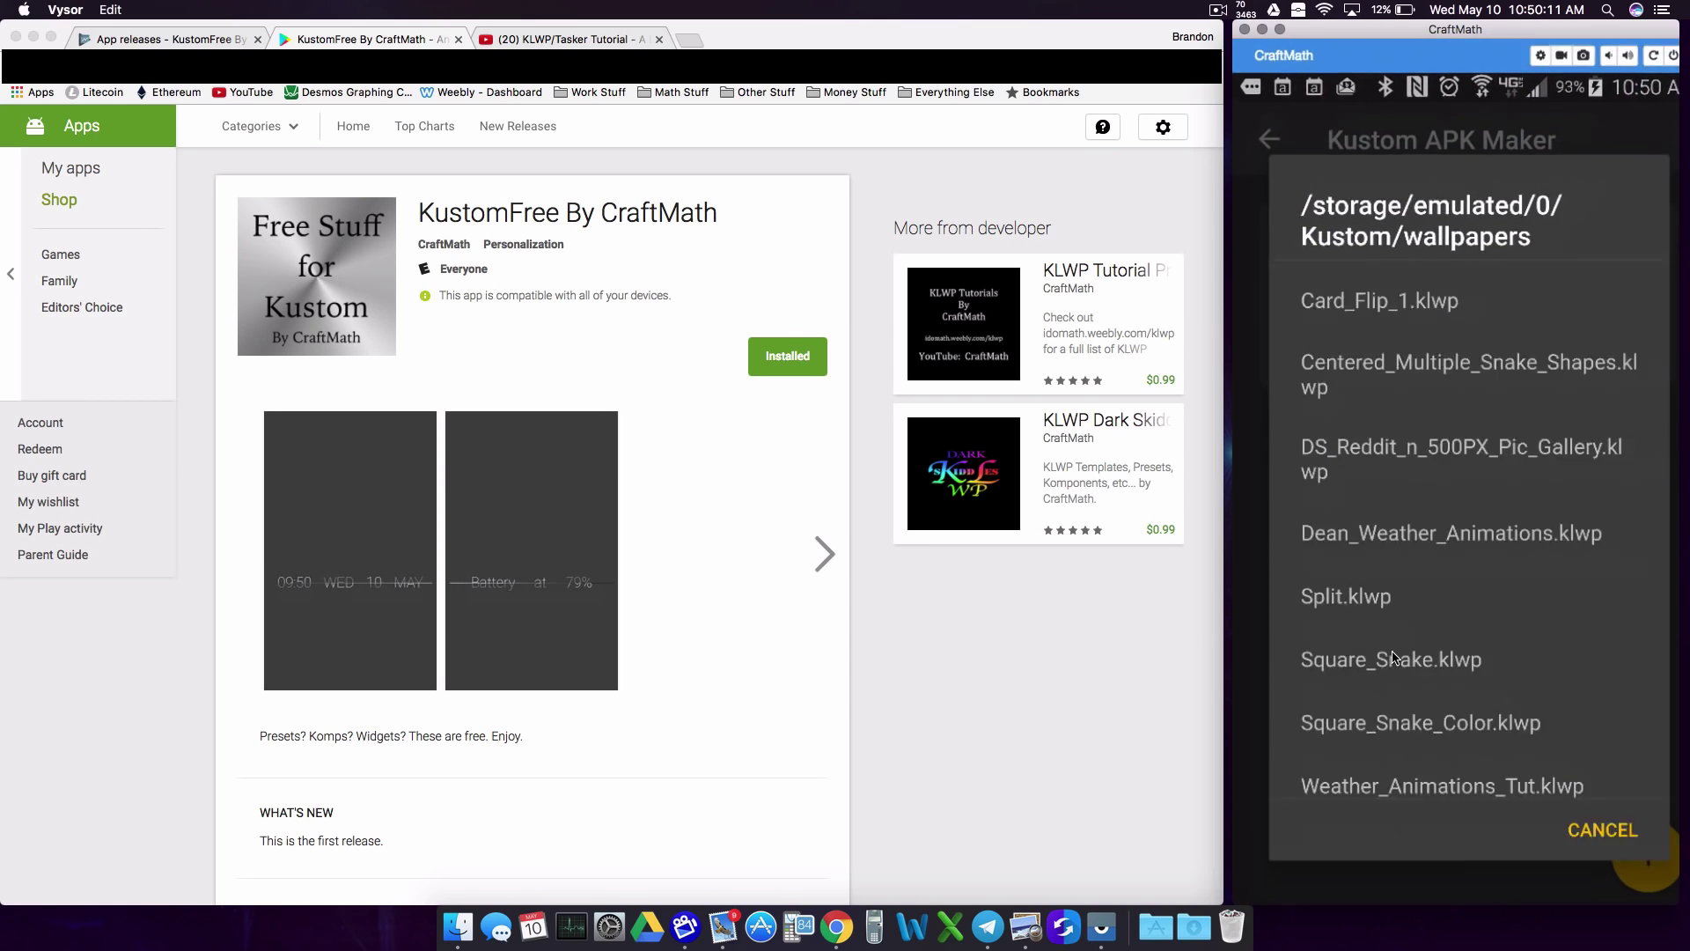
click(1344, 686)
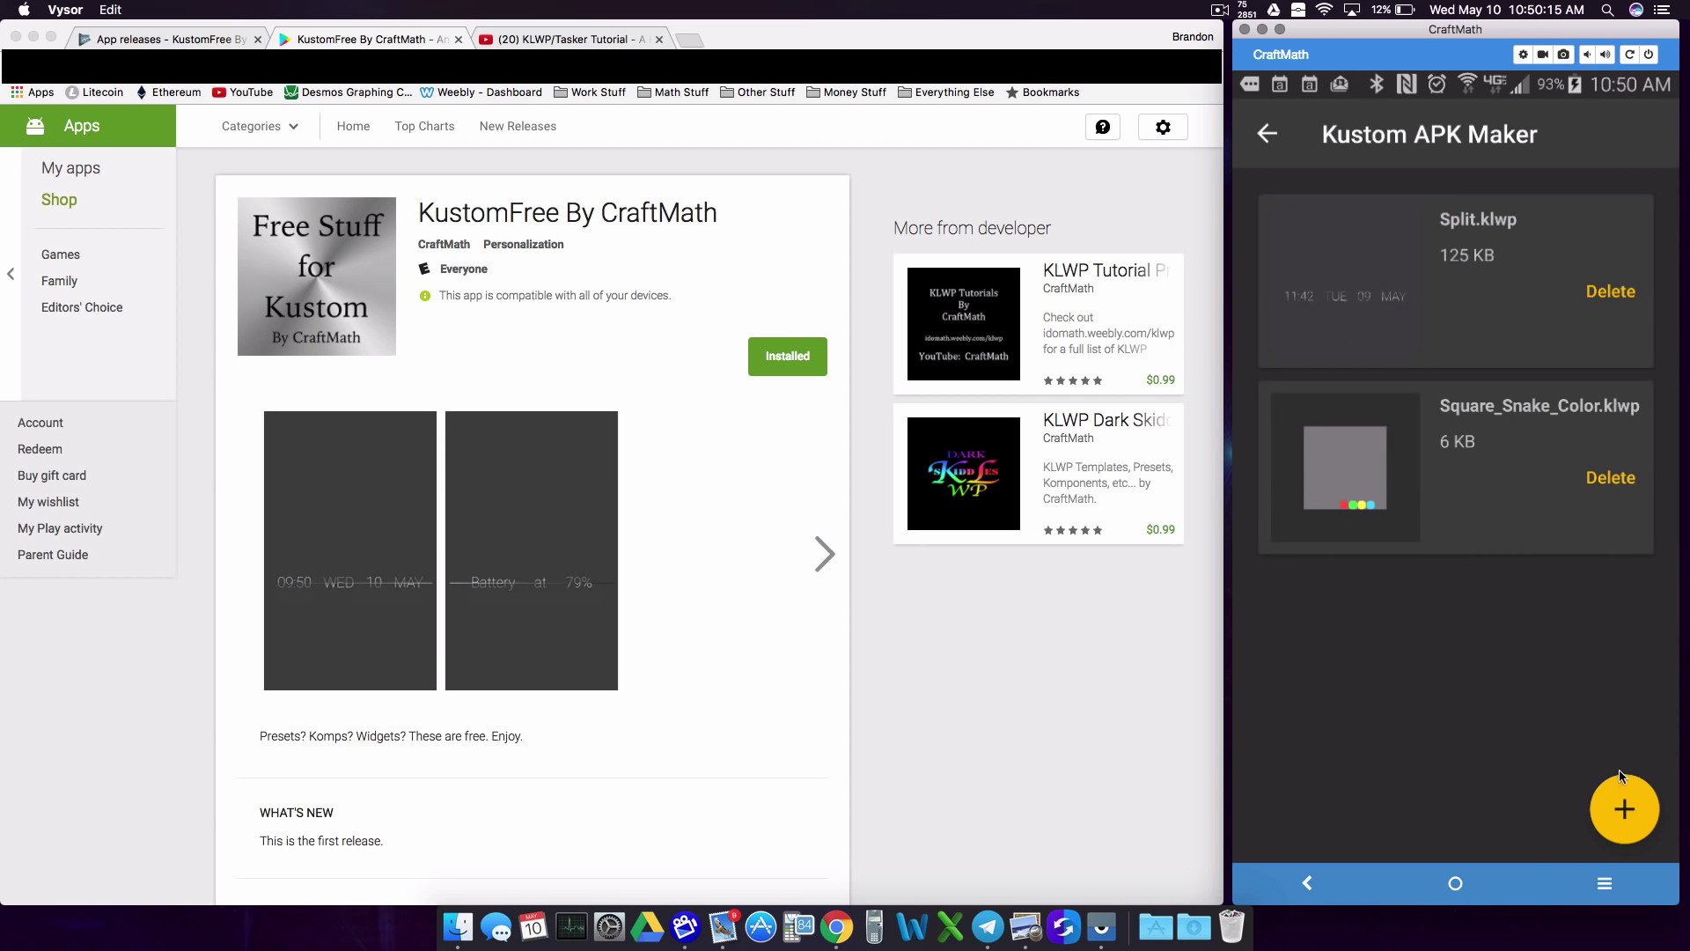
key(ctrl+Up)
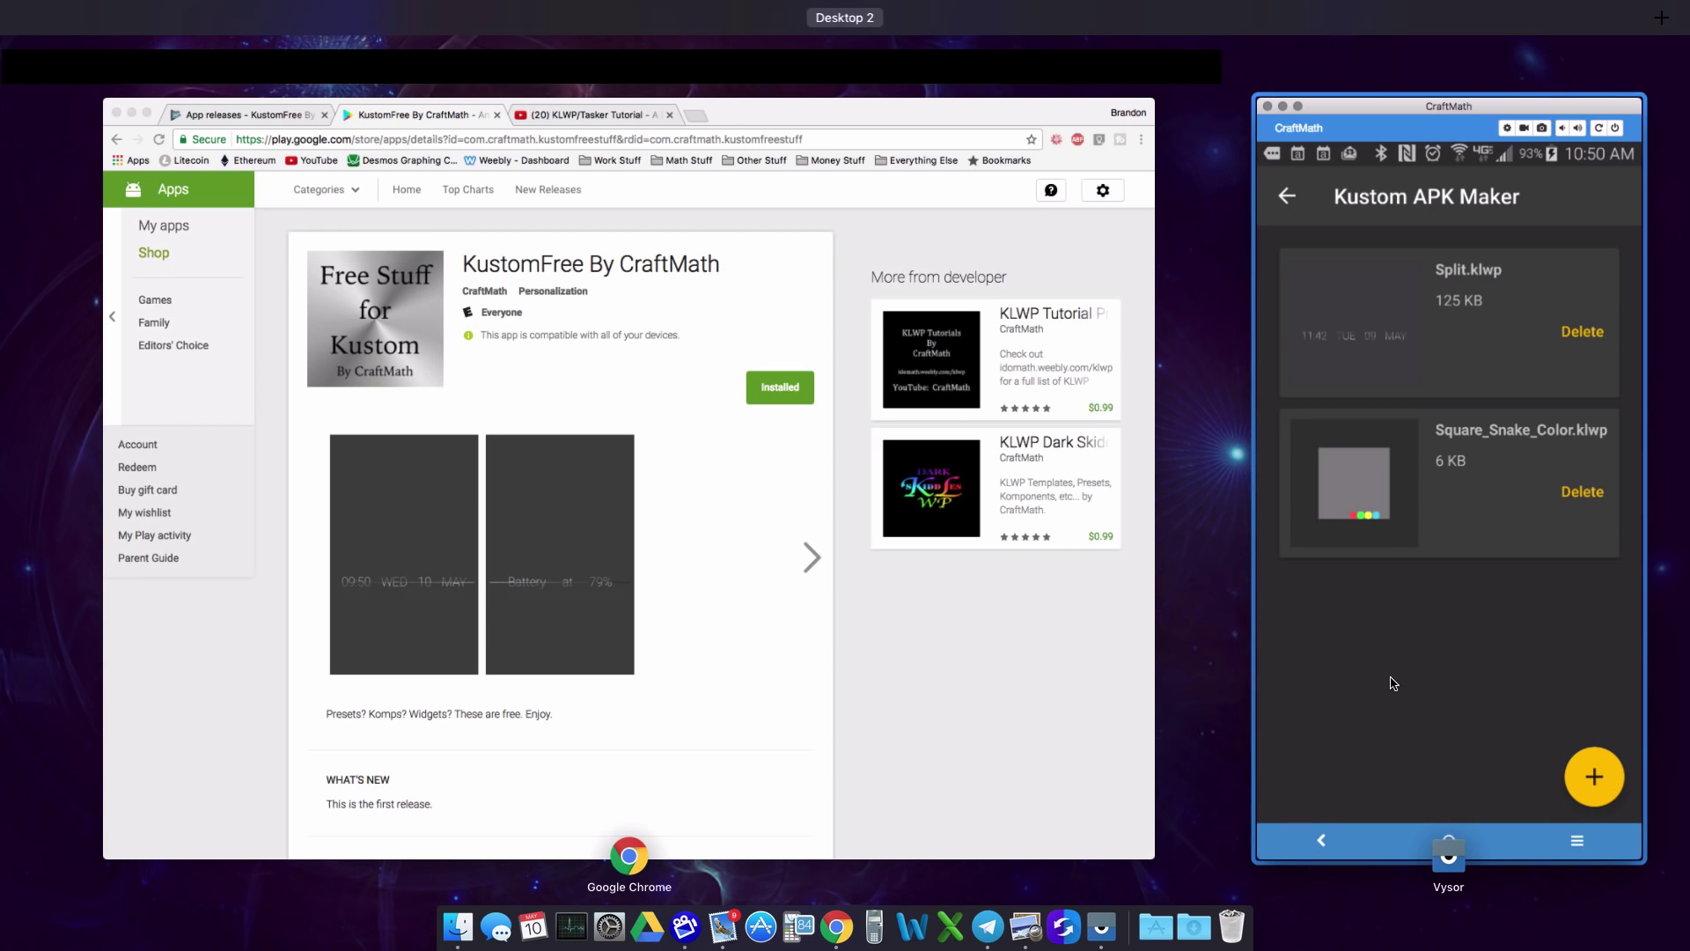
click(1393, 683)
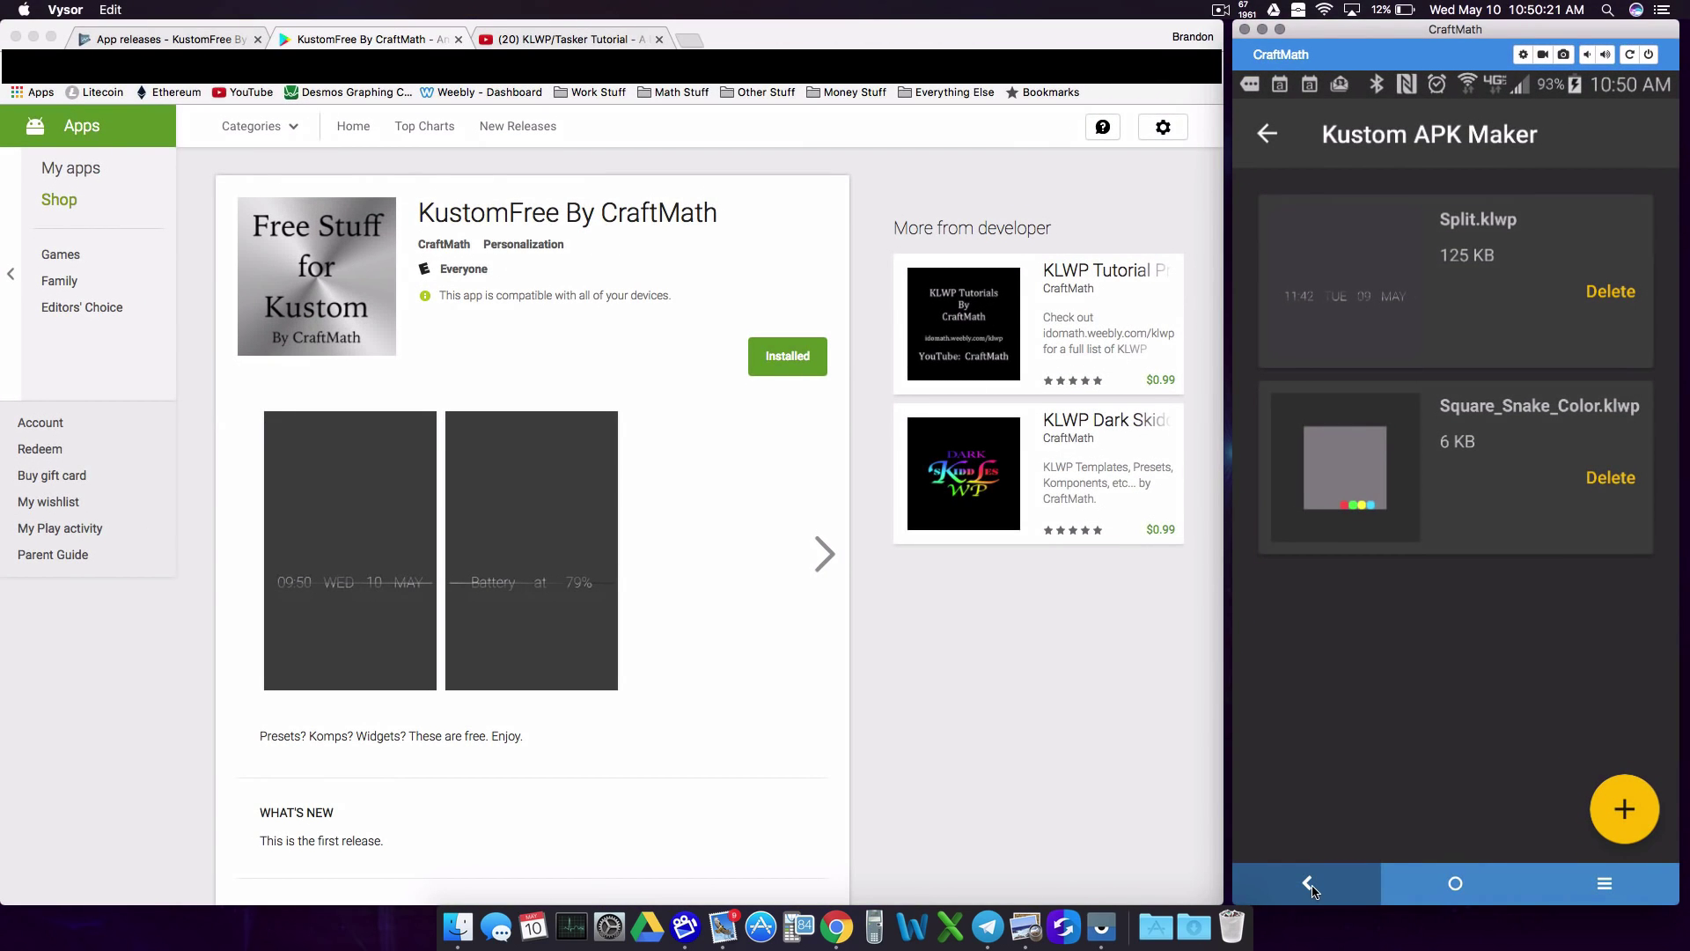
Step: Scroll to the pack's Version setting, try Manual naming, then set it back to Automatic
click(1309, 887)
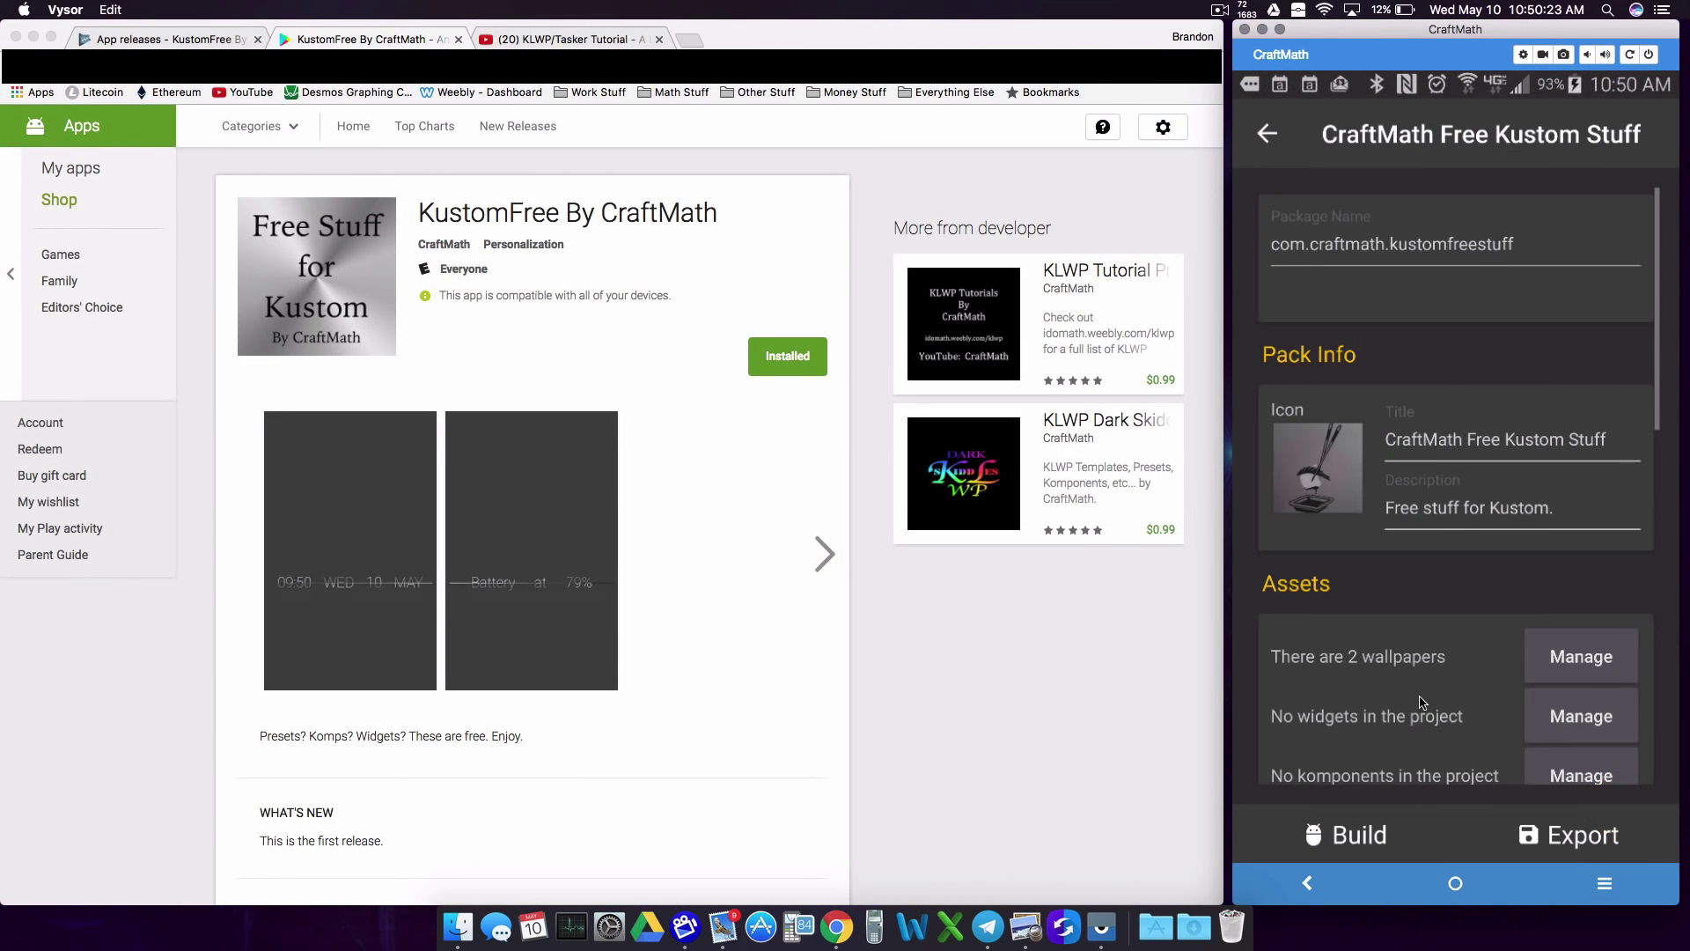
scroll(1423, 489, down, 2)
scroll(1423, 489, down, 4)
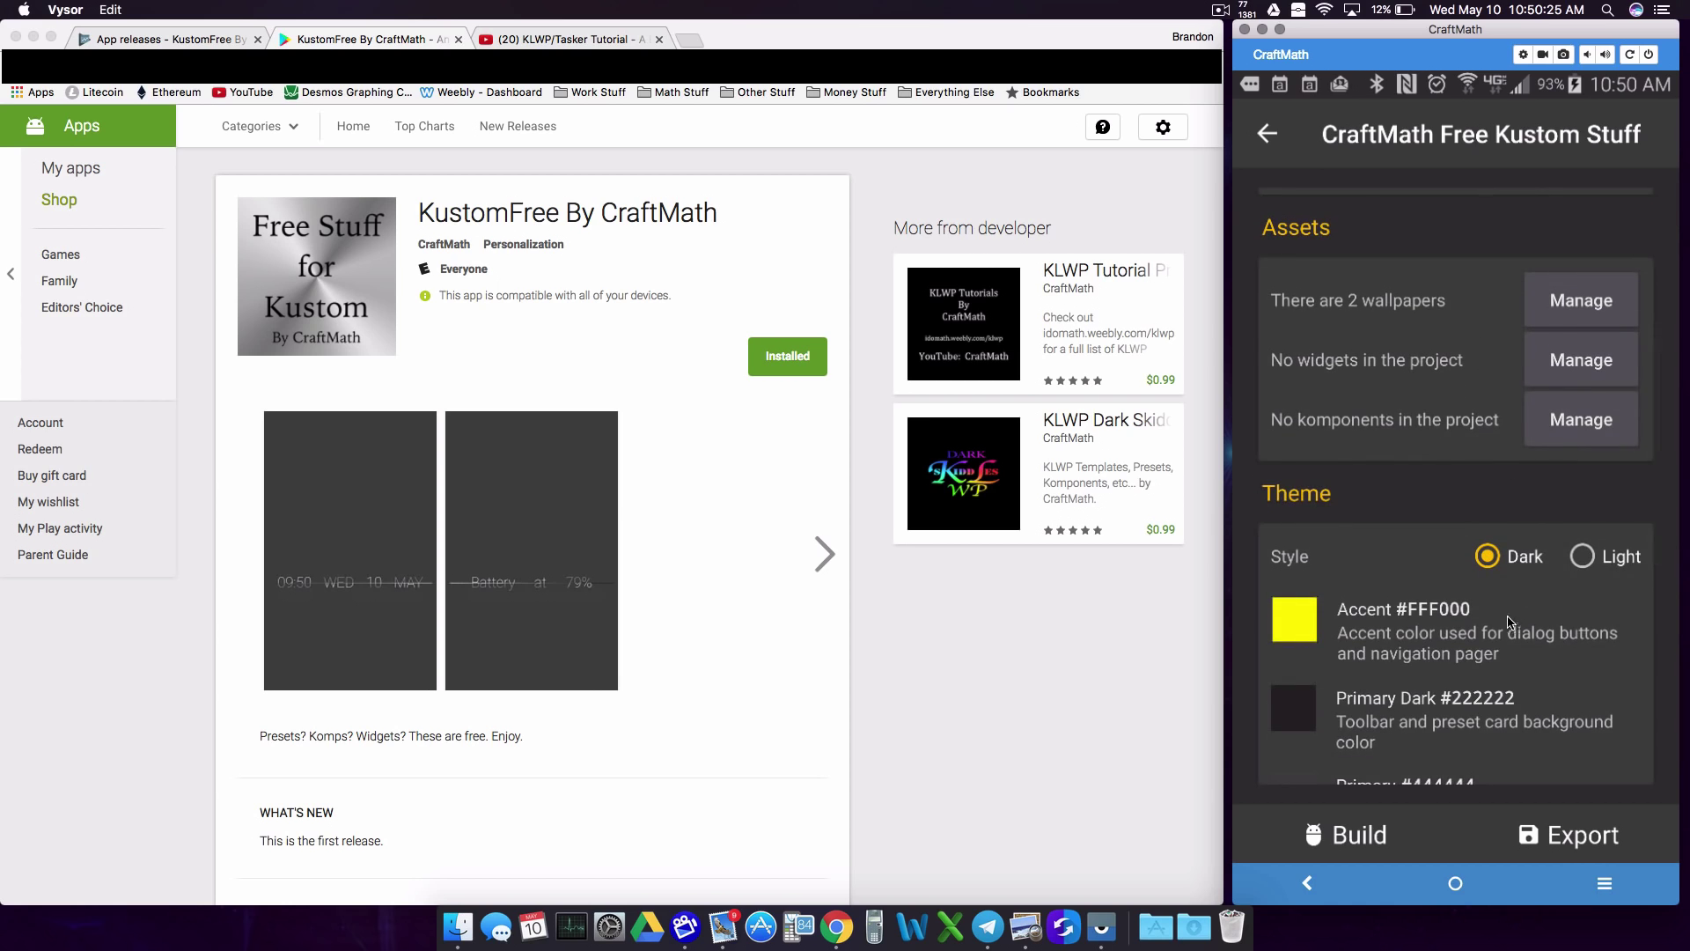
scroll(1443, 235, down, 2)
scroll(1443, 235, down, 3)
scroll(1454, 330, down, 2)
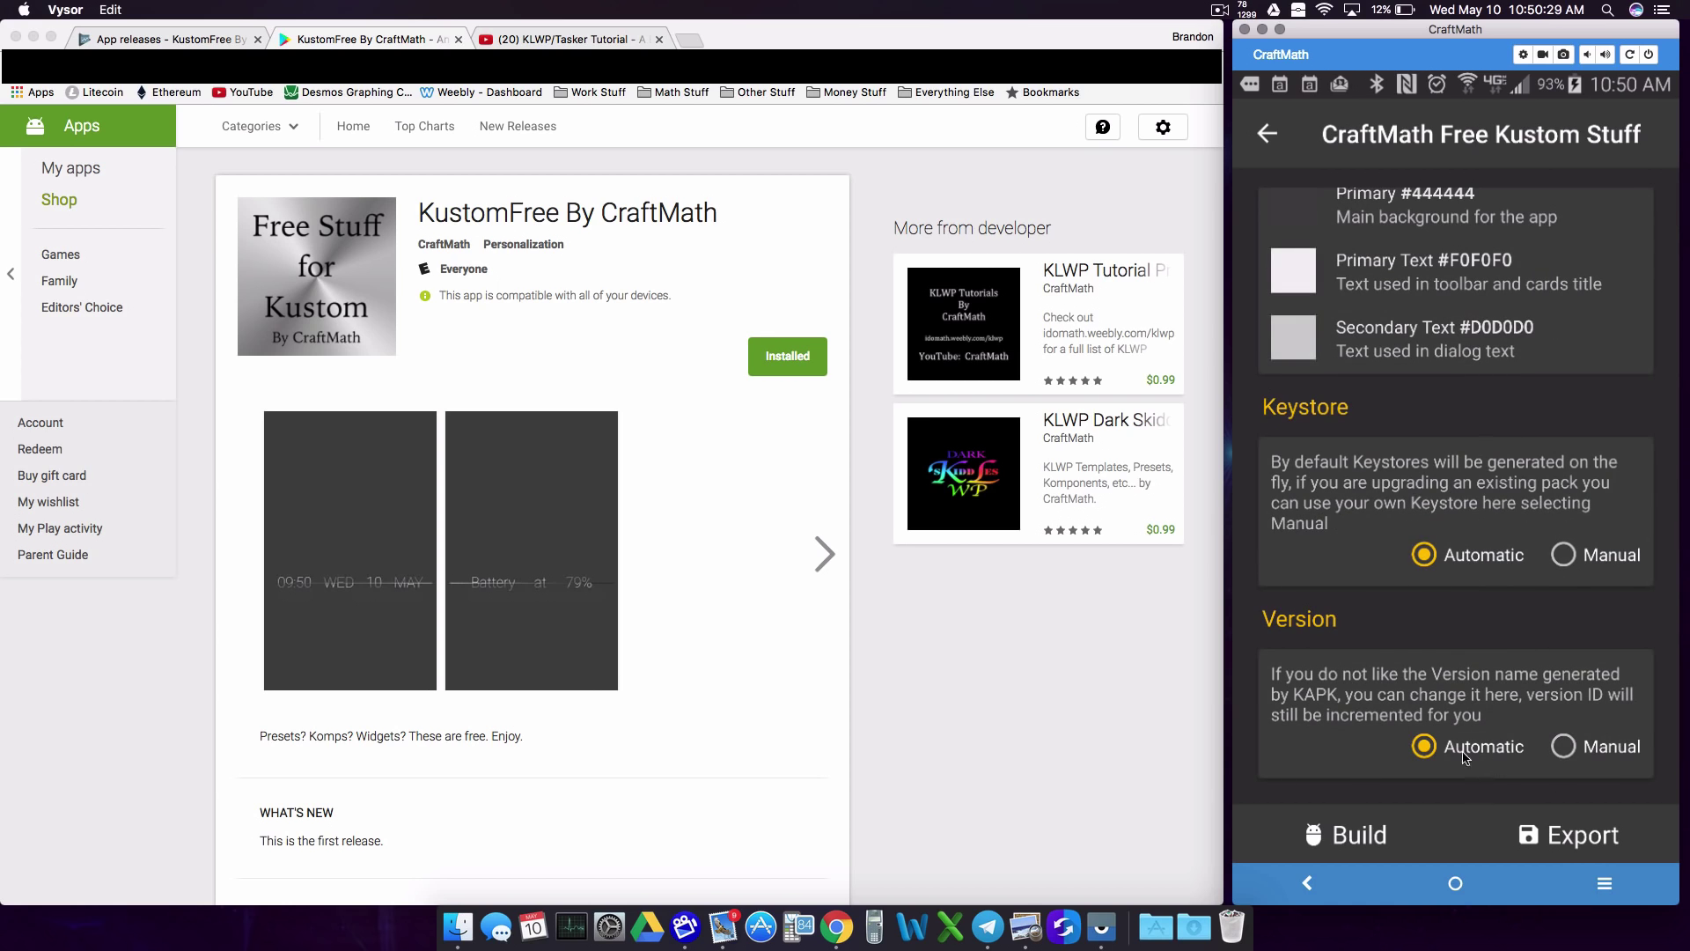
click(1590, 754)
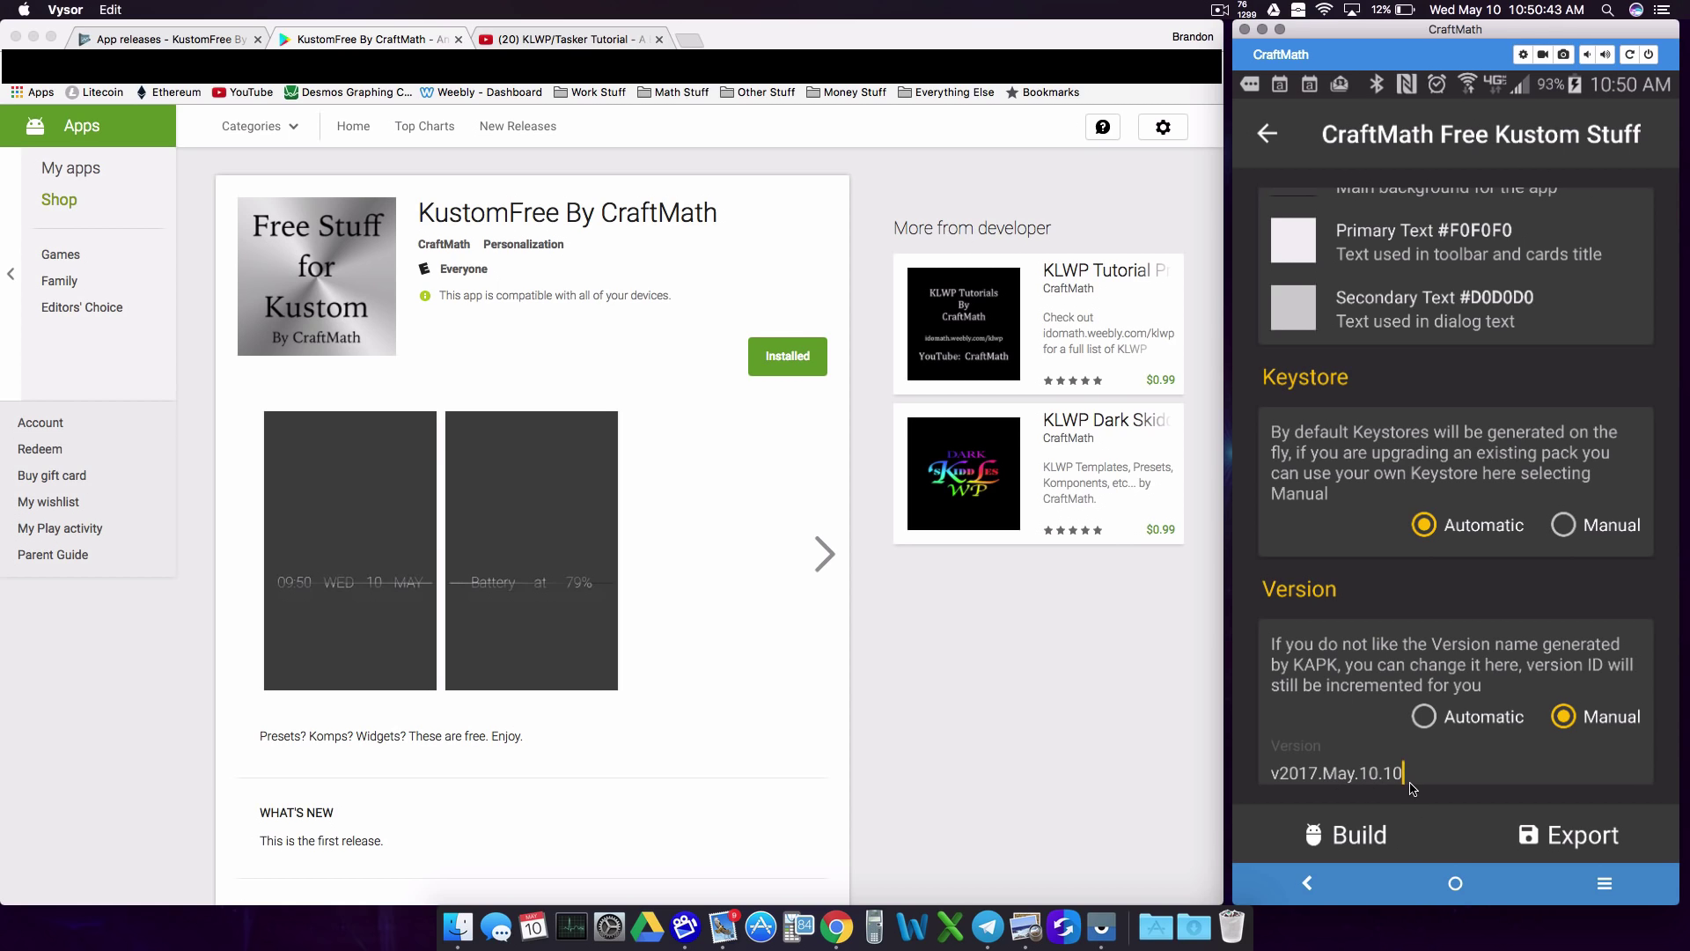
click(1467, 735)
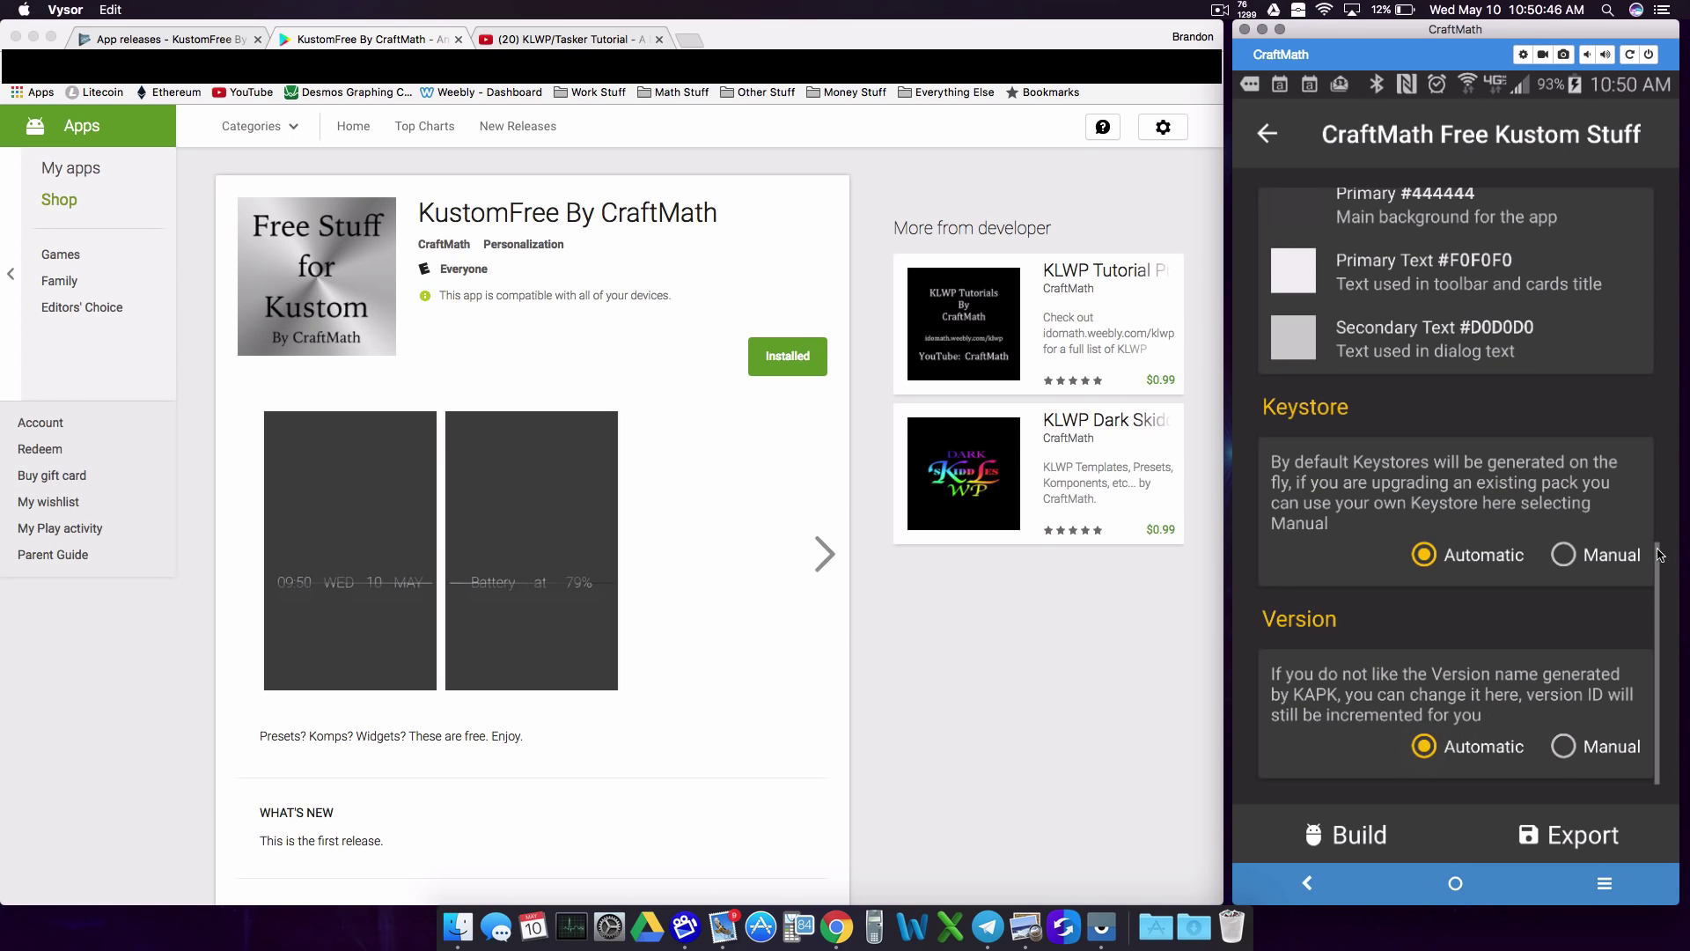
Step: Try supplying craftmathfreekustomstuff.keystore from the KustomAPKMaker folder, then cancel to keep Automatic
click(1563, 555)
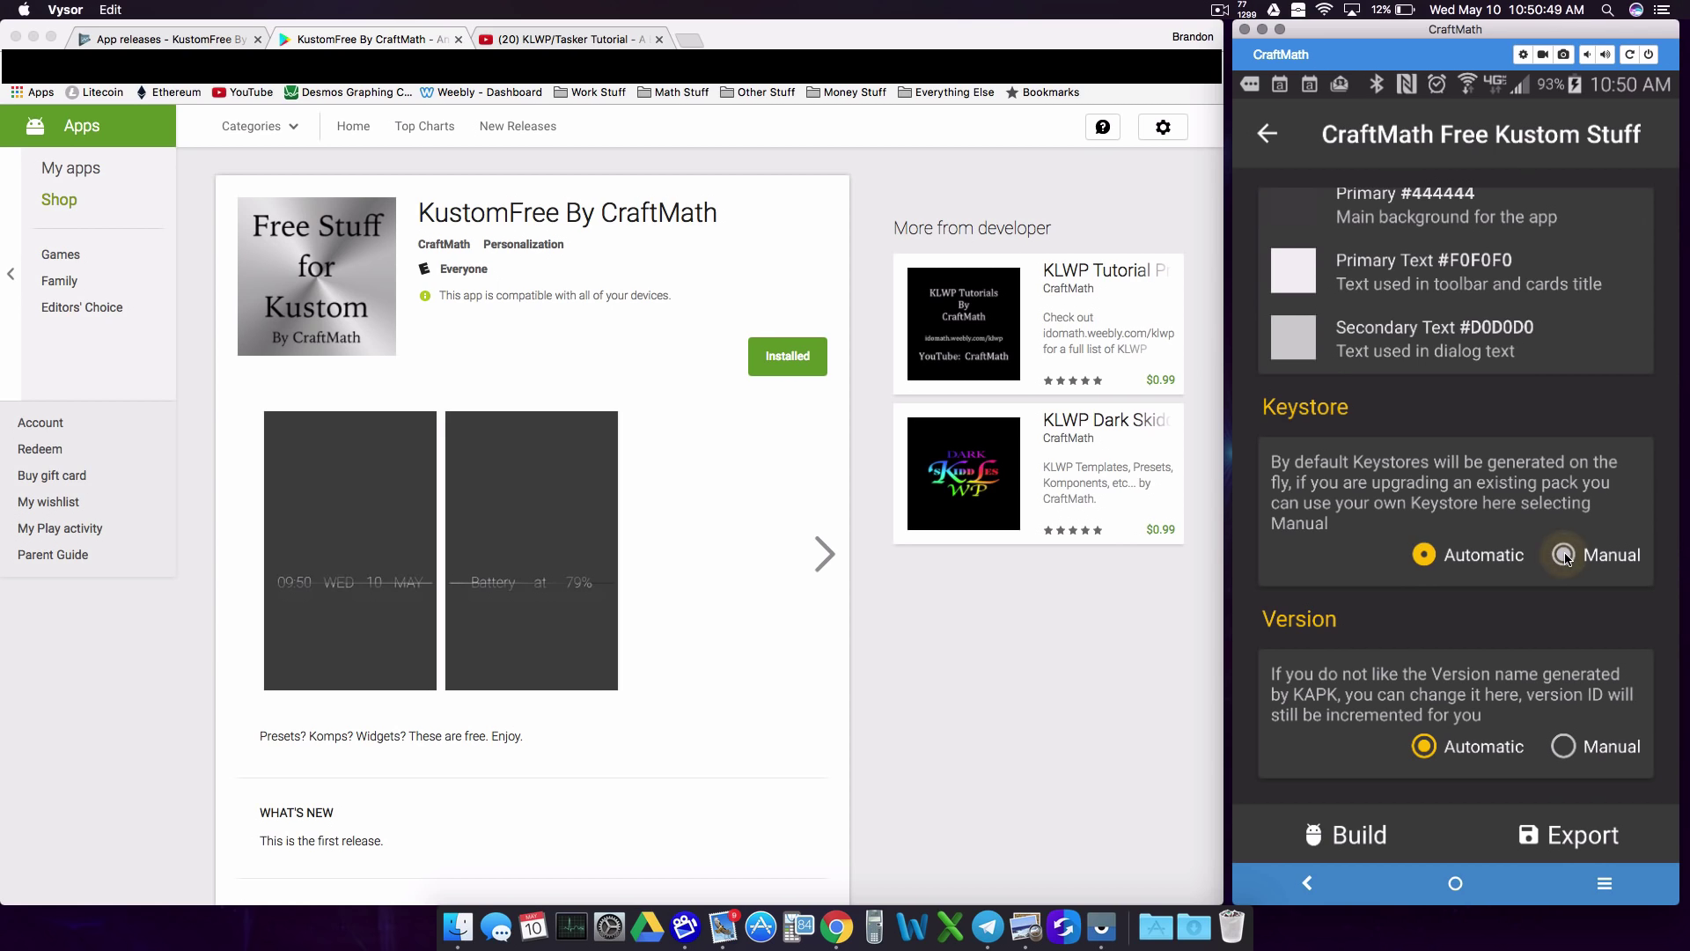
scroll(1437, 593, down, 10)
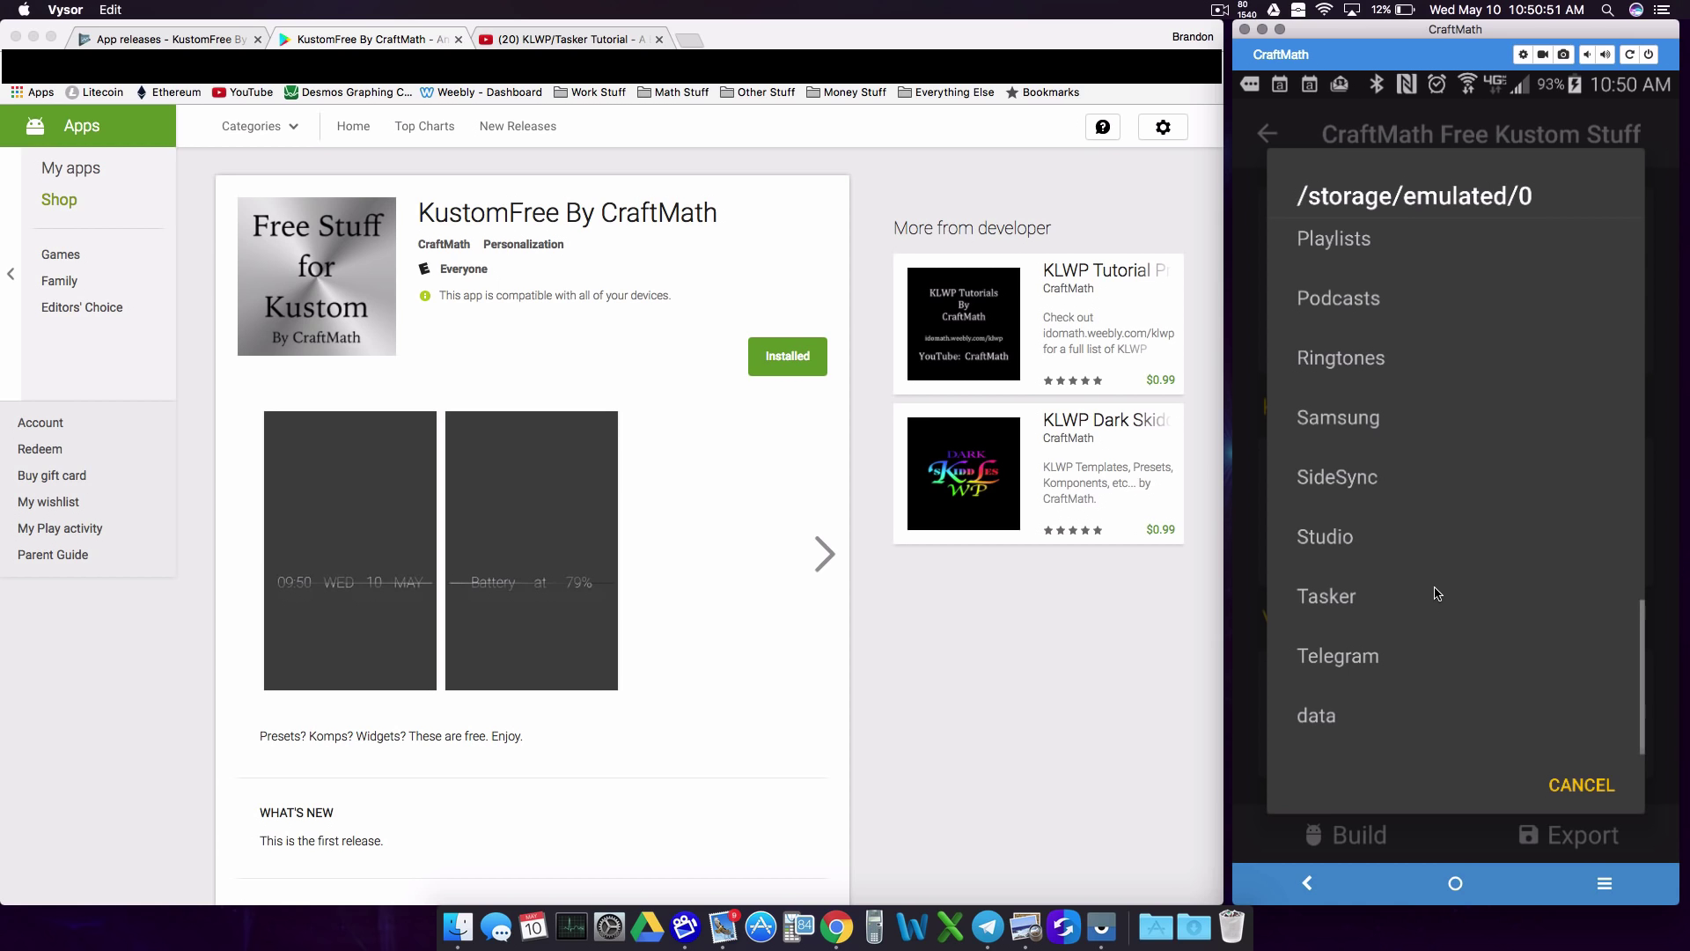
scroll(1437, 593, up, 8)
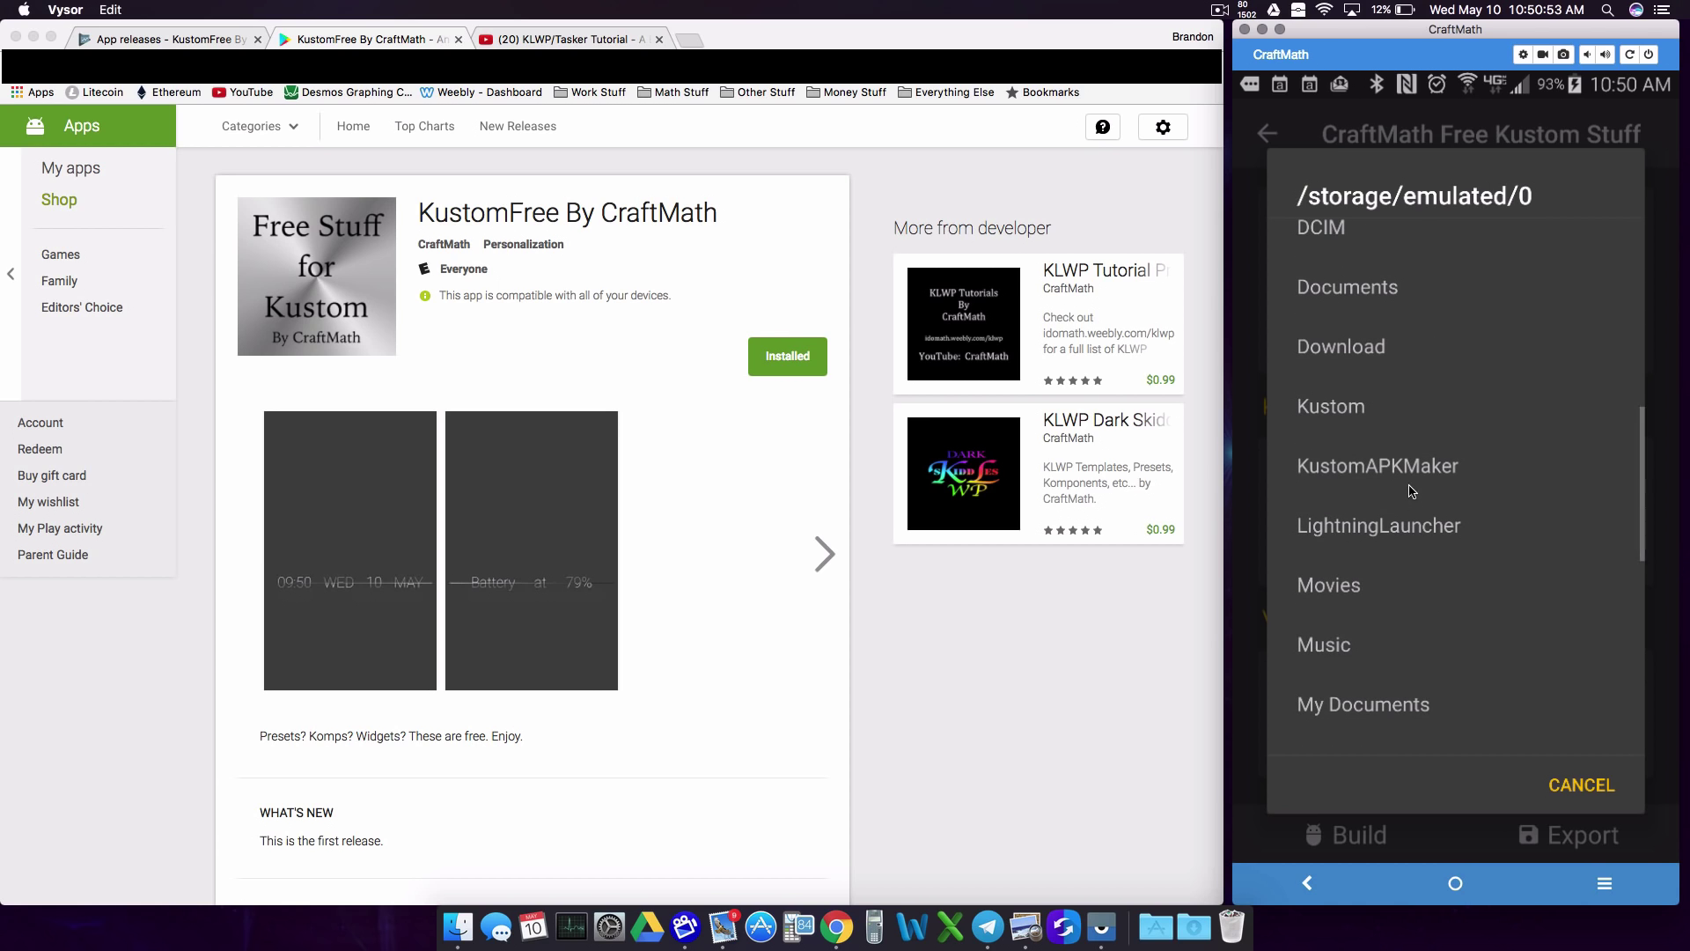
click(1411, 476)
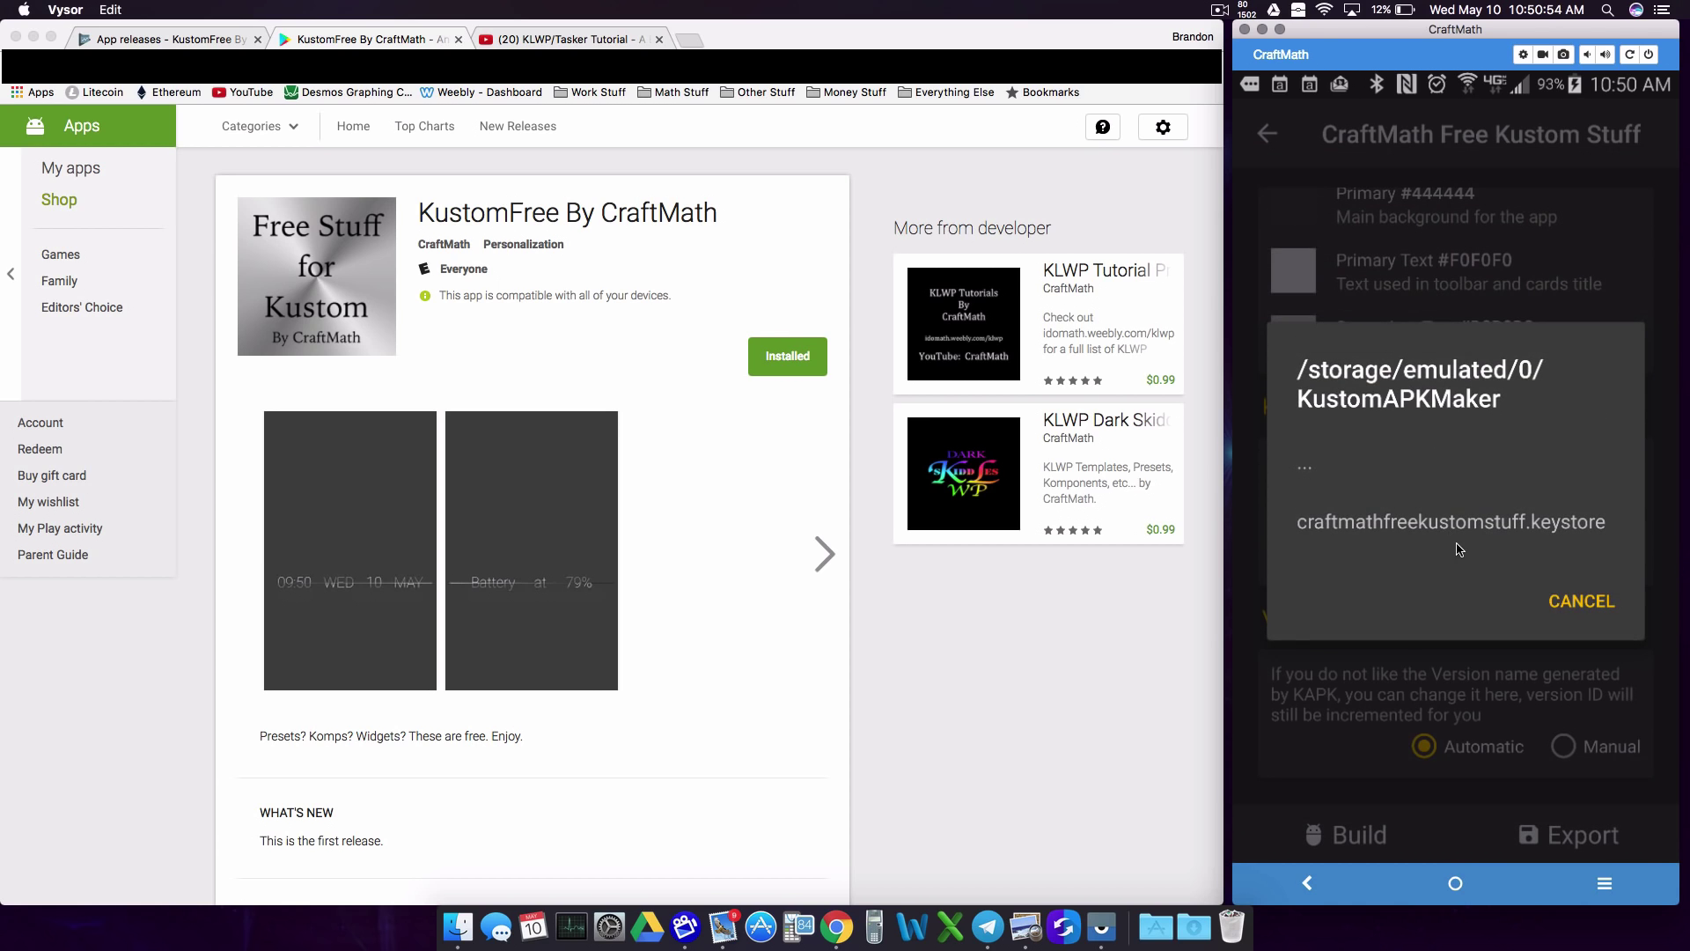
click(1519, 526)
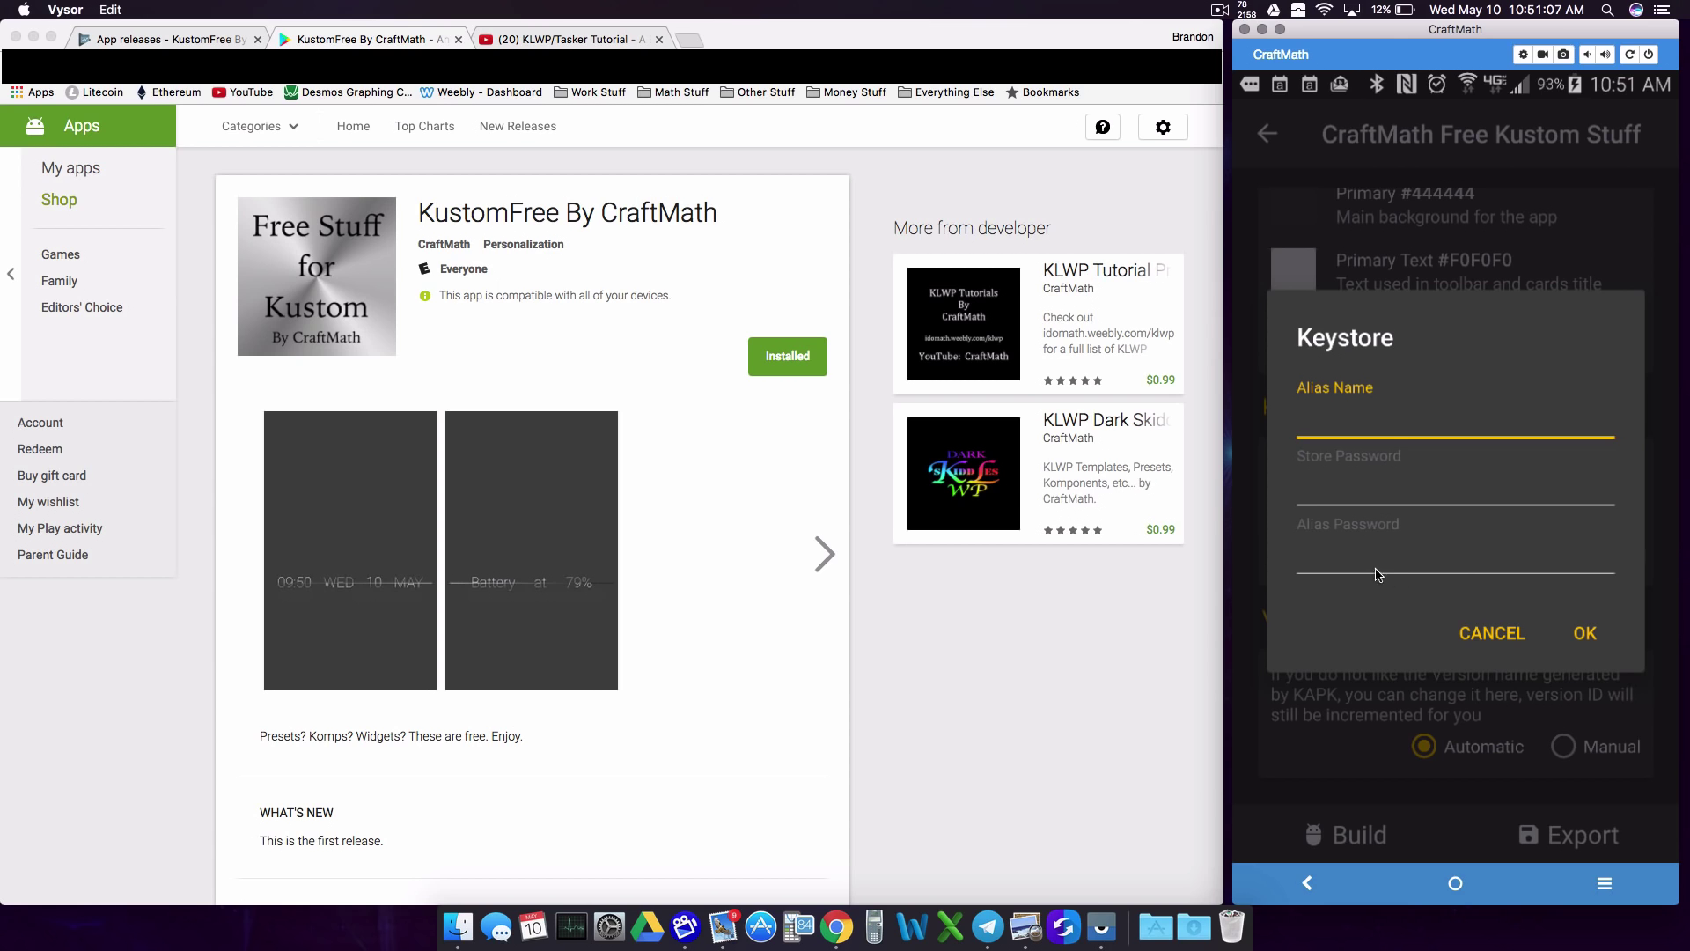
click(1487, 633)
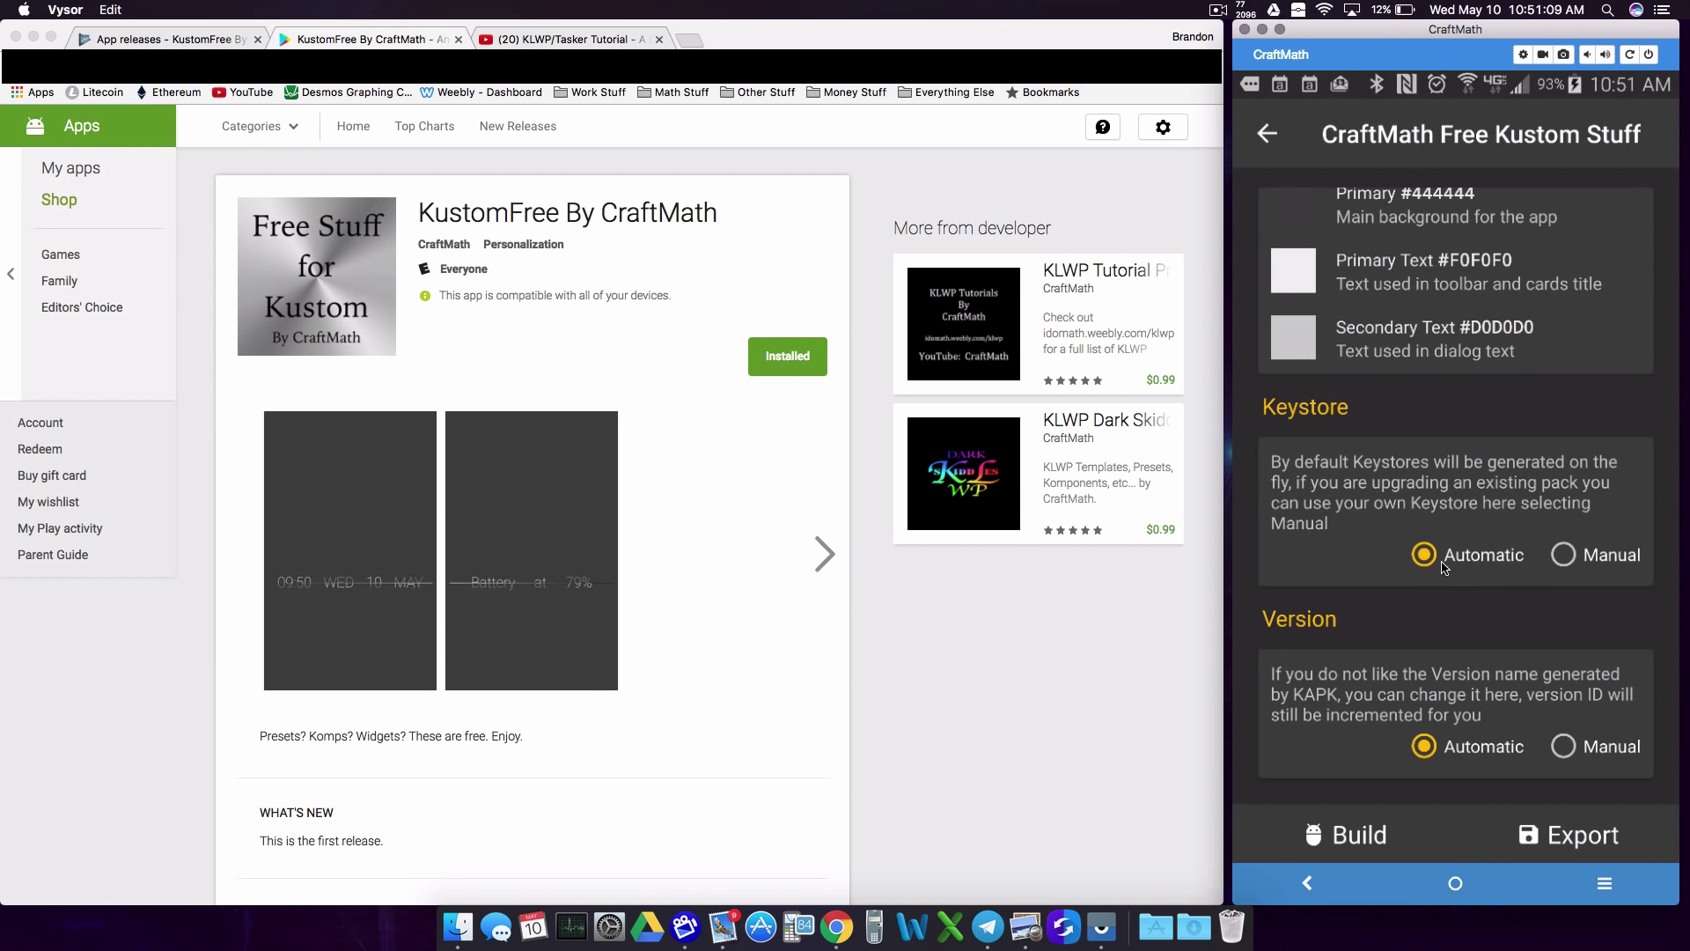
scroll(1440, 517, up, 10)
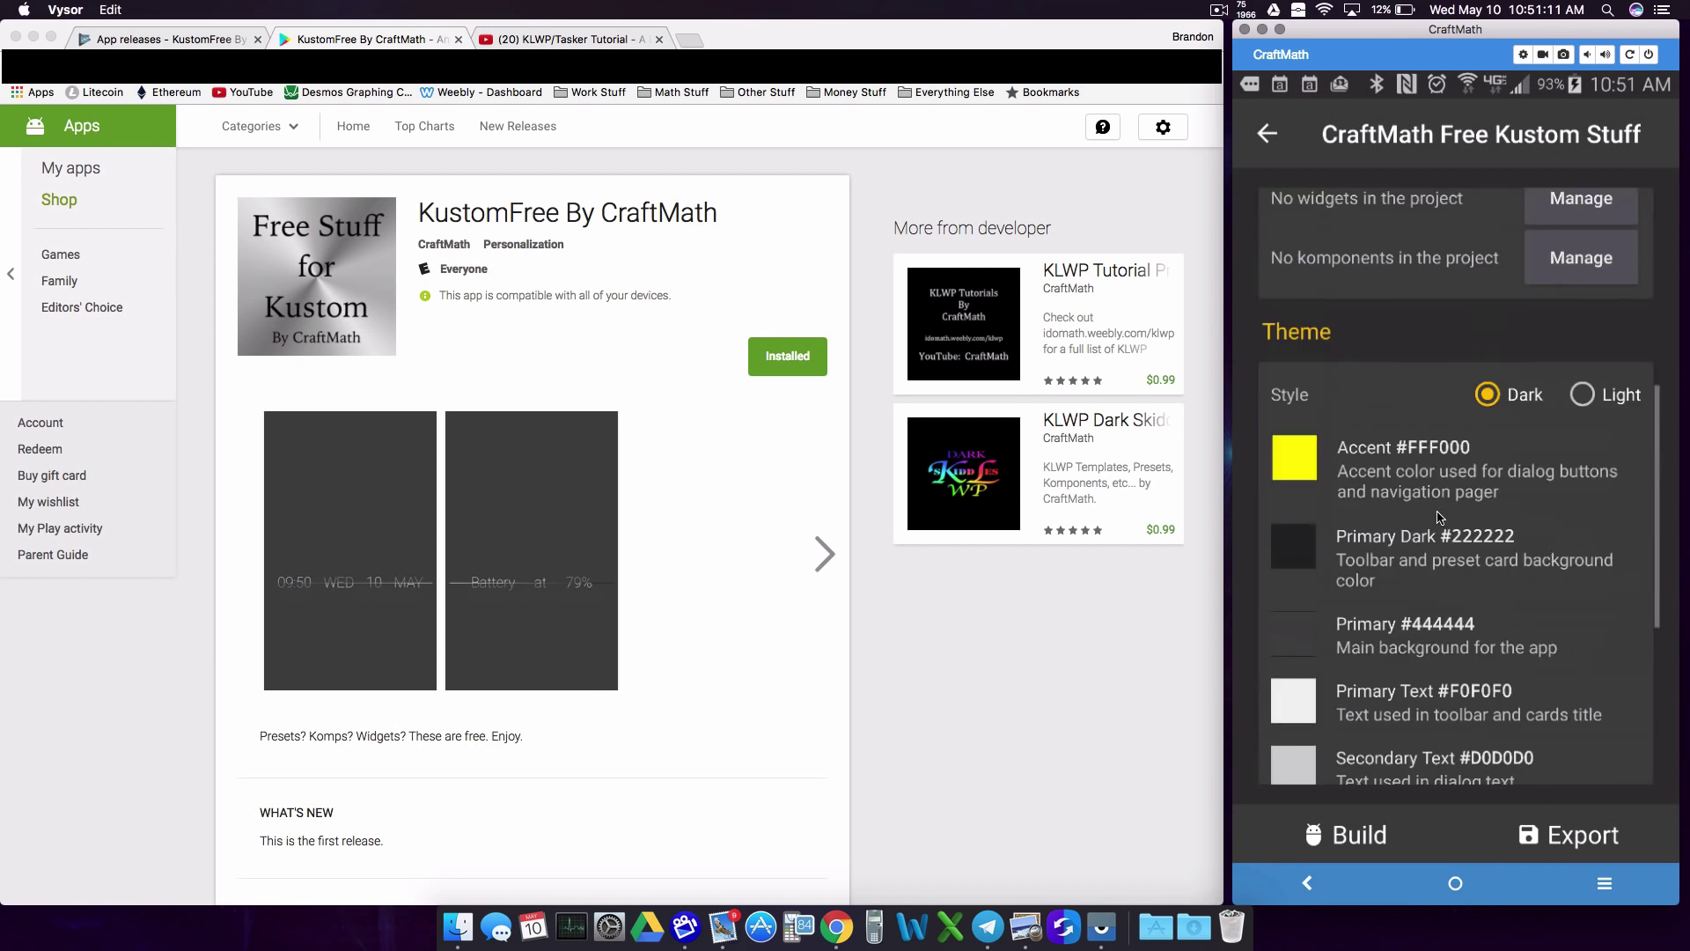
scroll(1512, 639, down, 10)
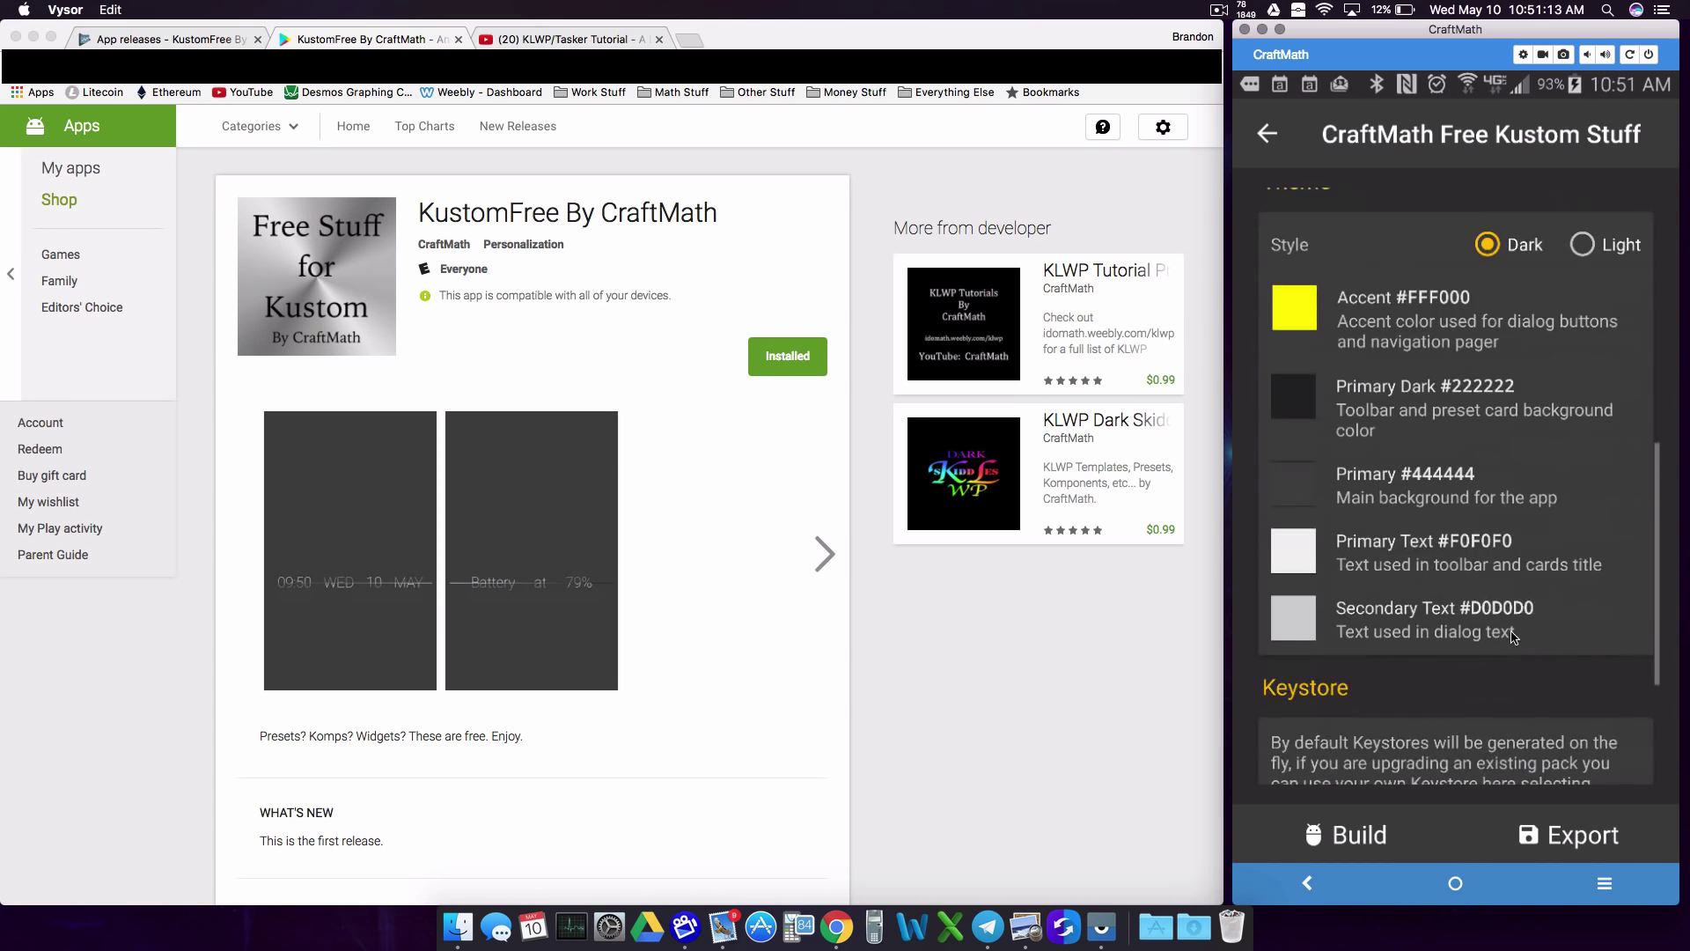
Step: Build the CraftMath Free Kustom Stuff pack into a signed APK and return to App releases
key(F11)
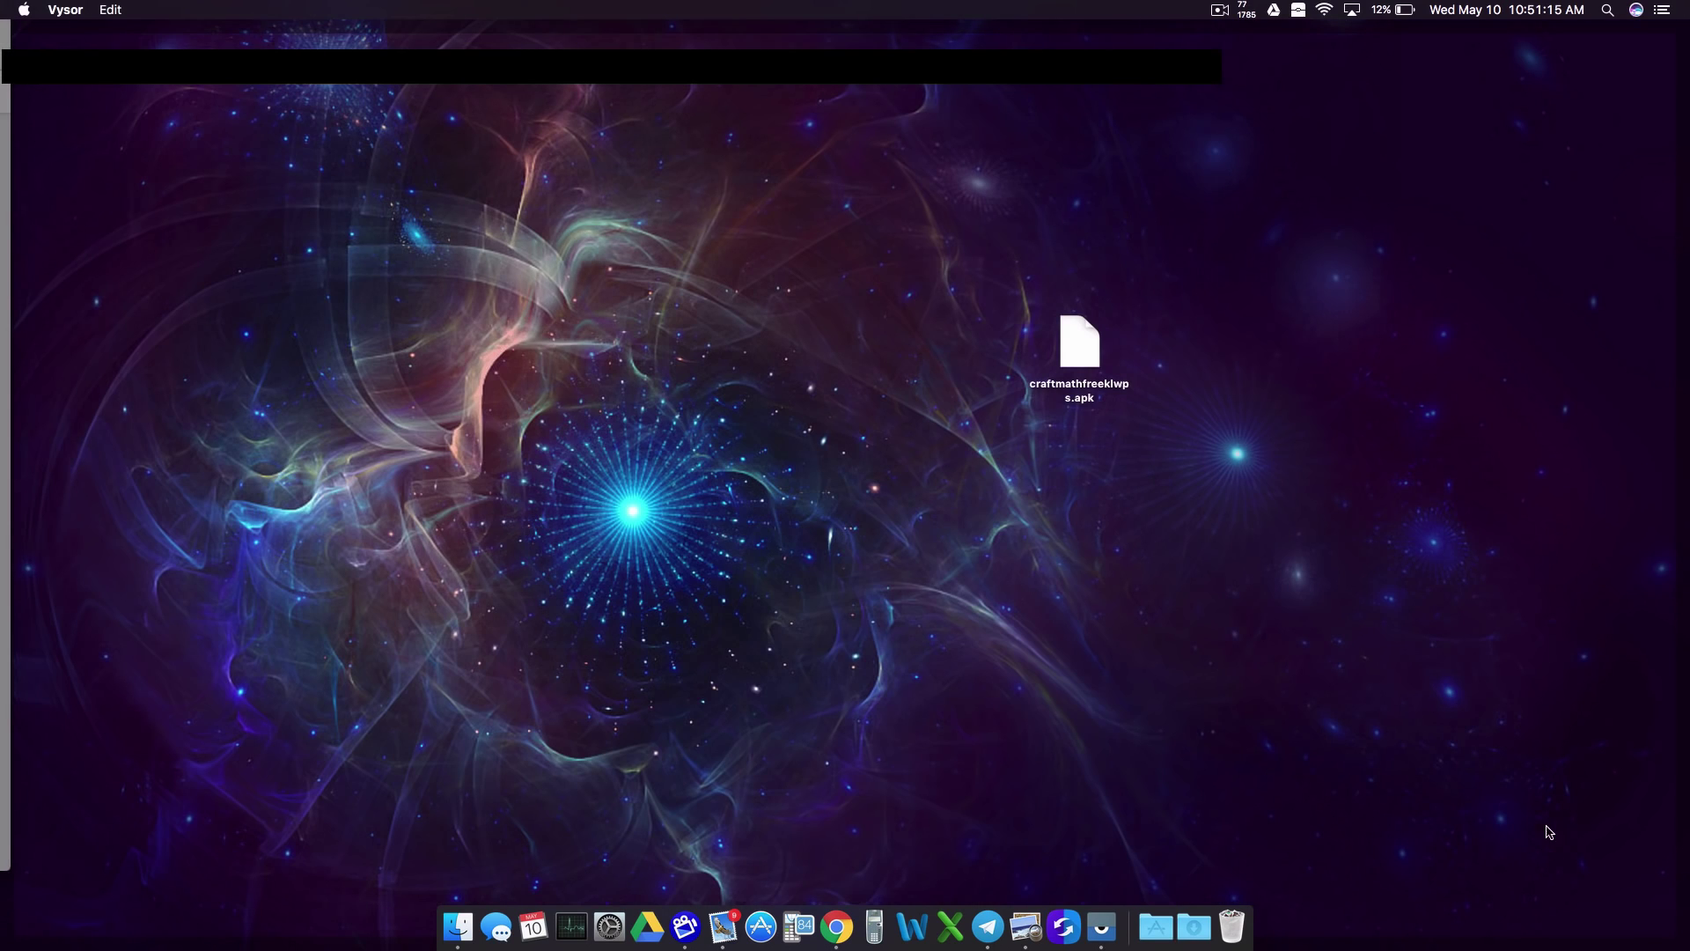
key(F11)
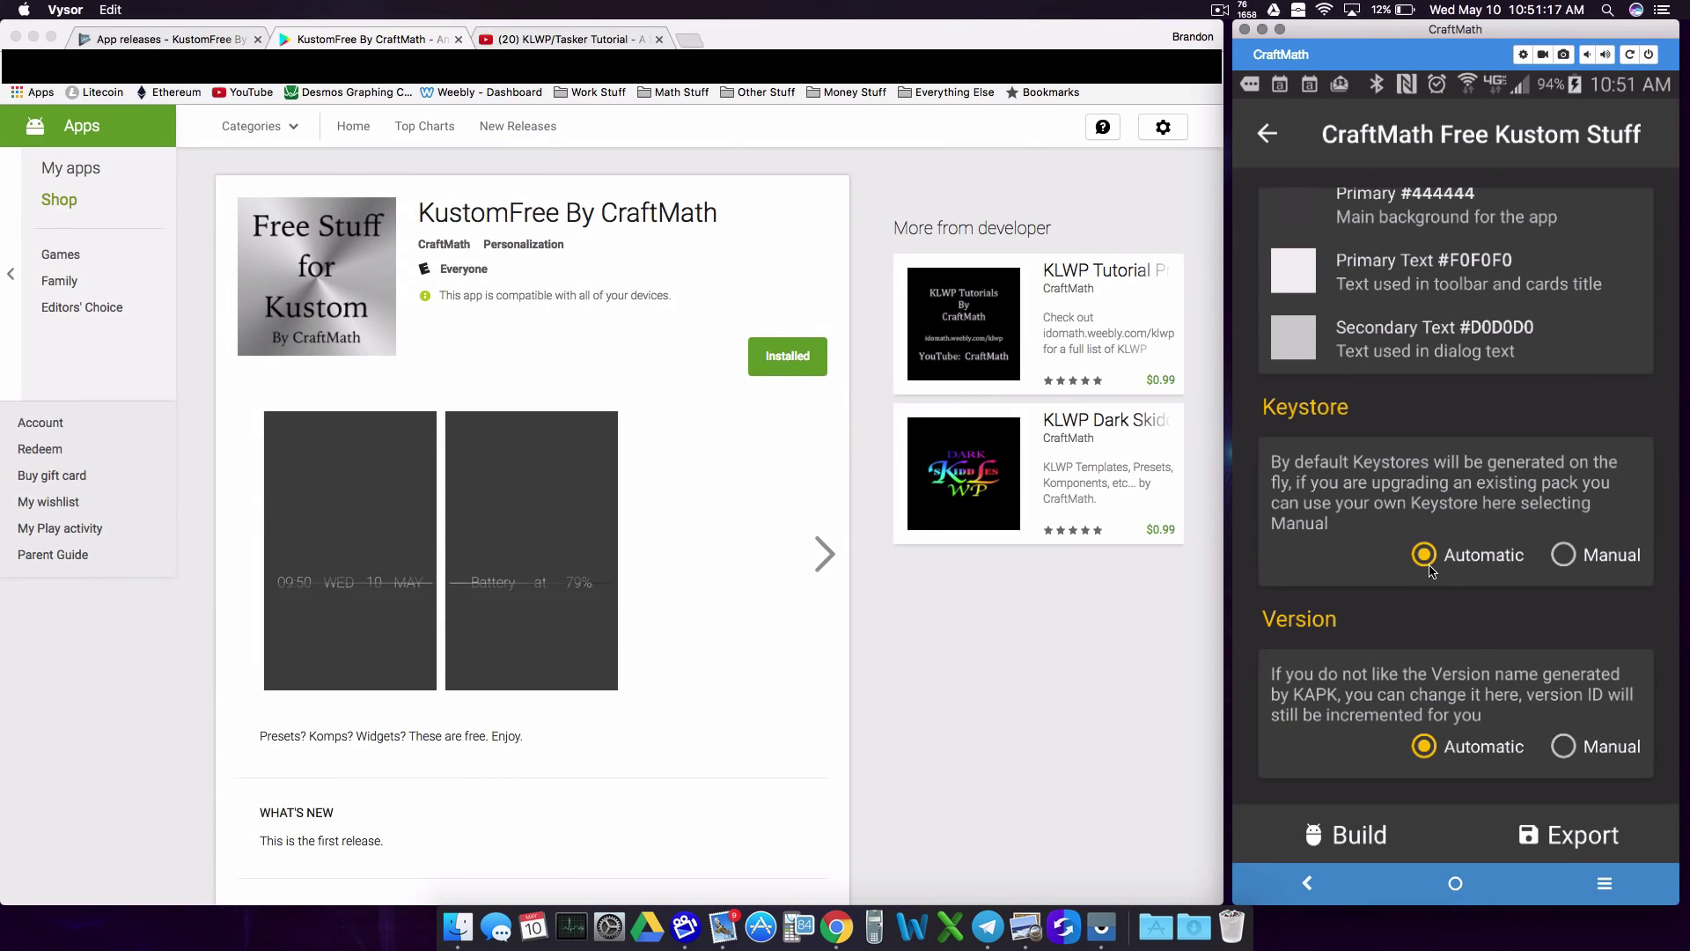
click(1355, 840)
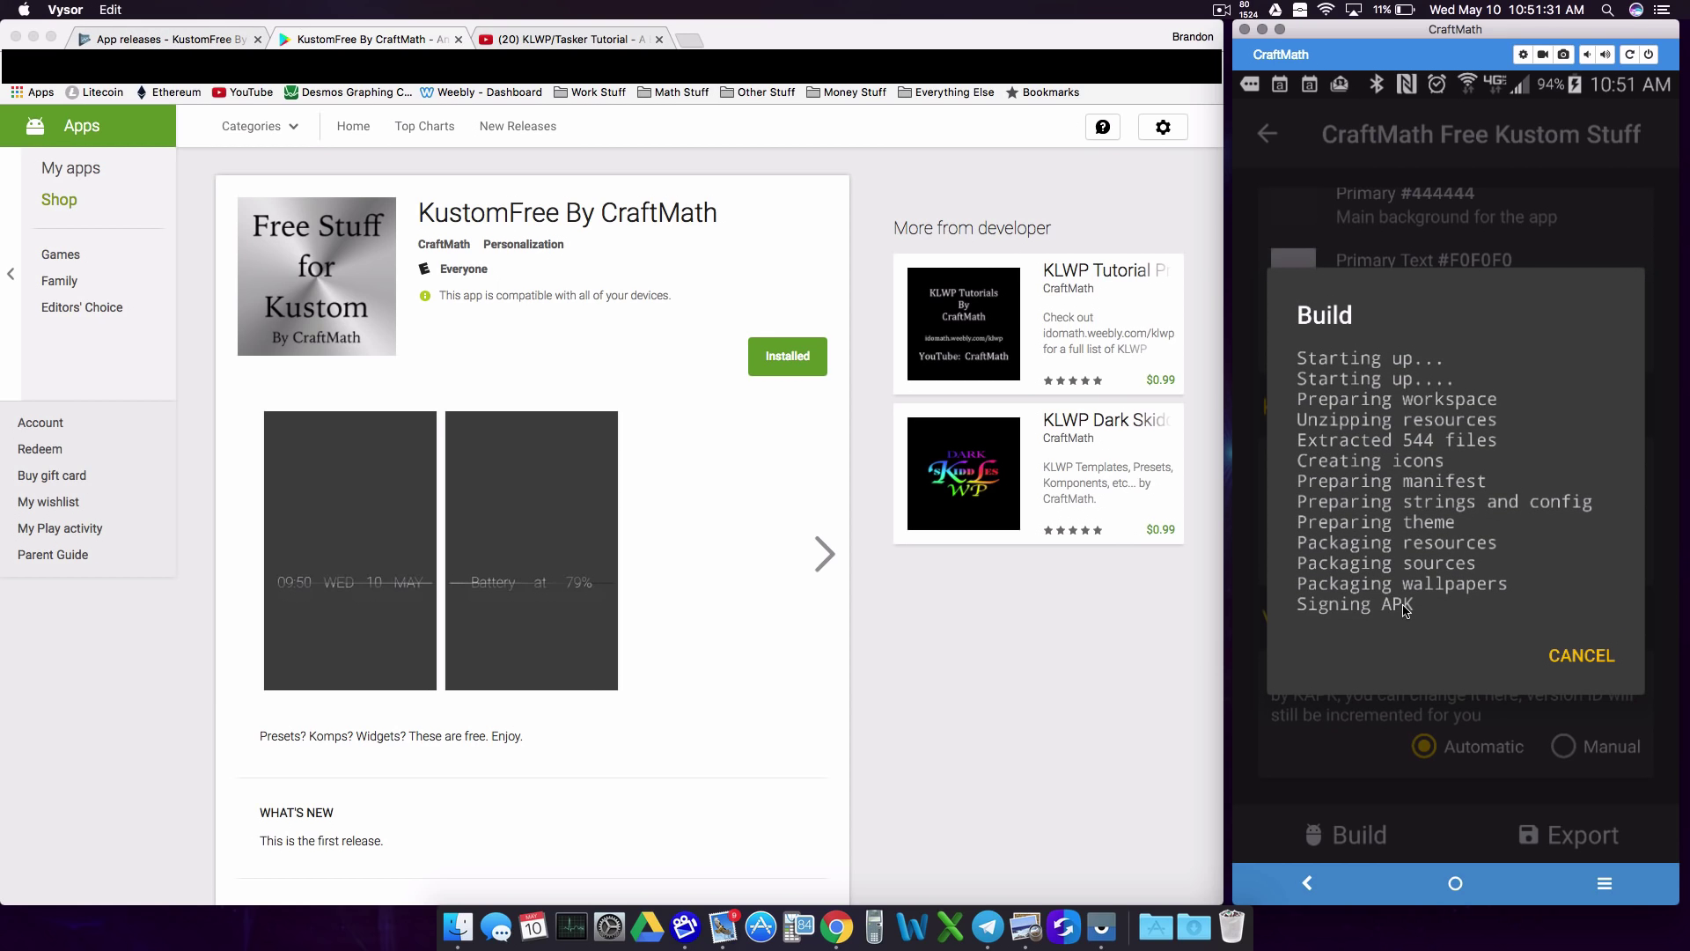
click(156, 39)
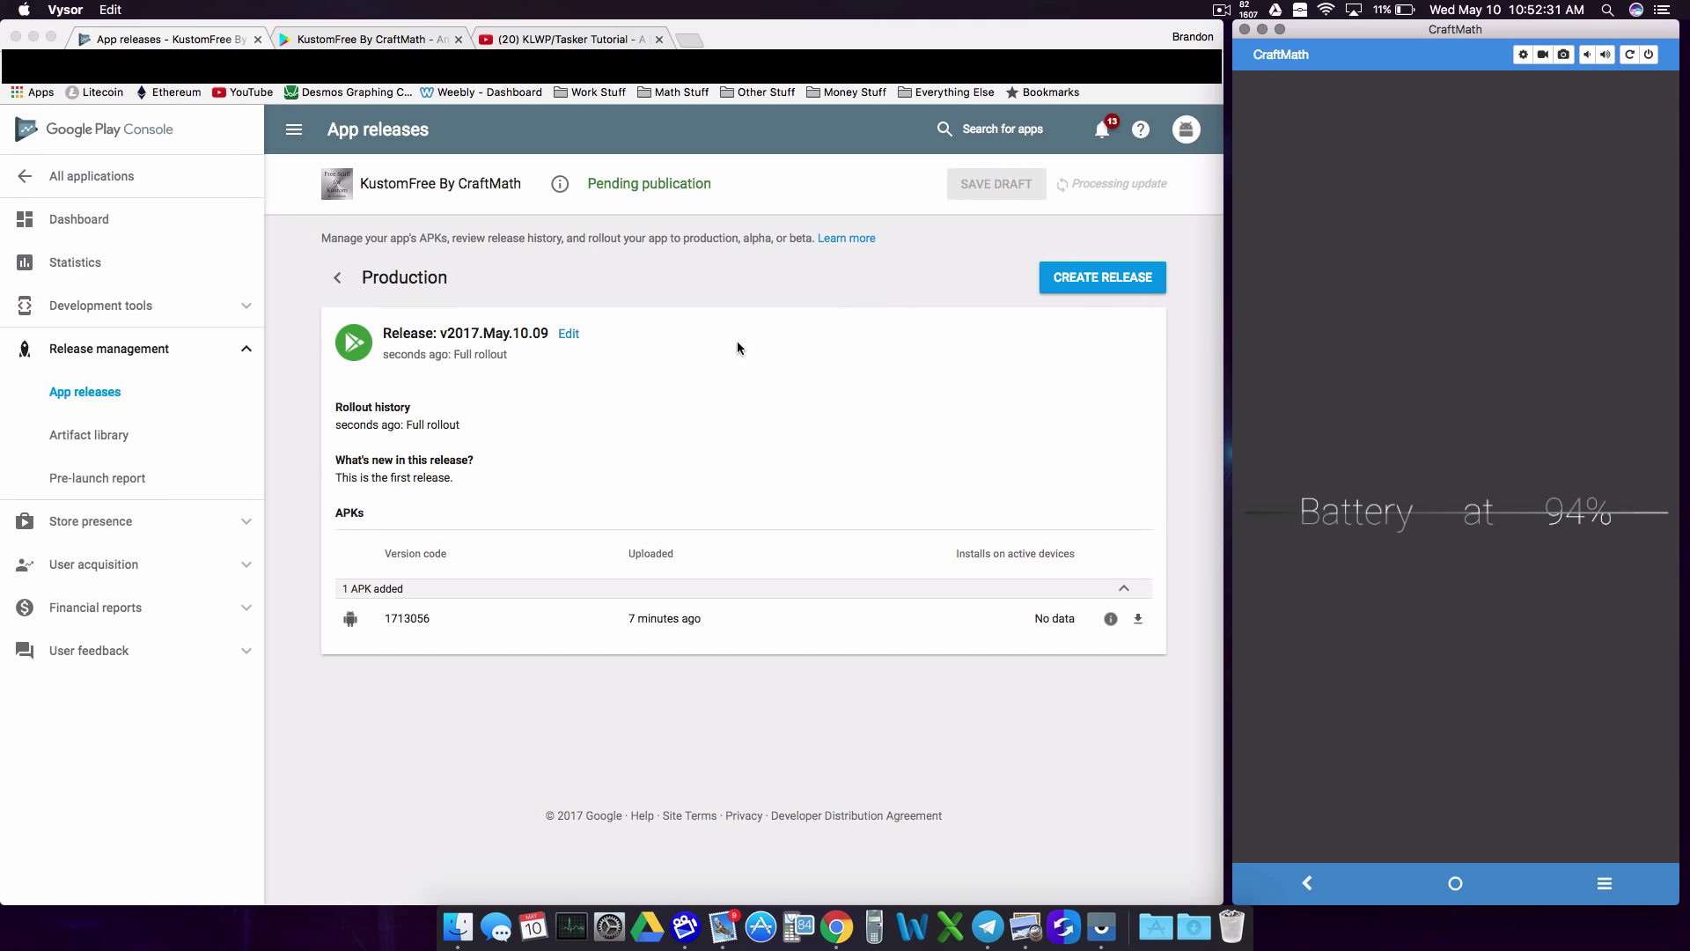
Step: Create a new production release and upload craftmathfreekustomstuff.apk from the computer
click(1084, 284)
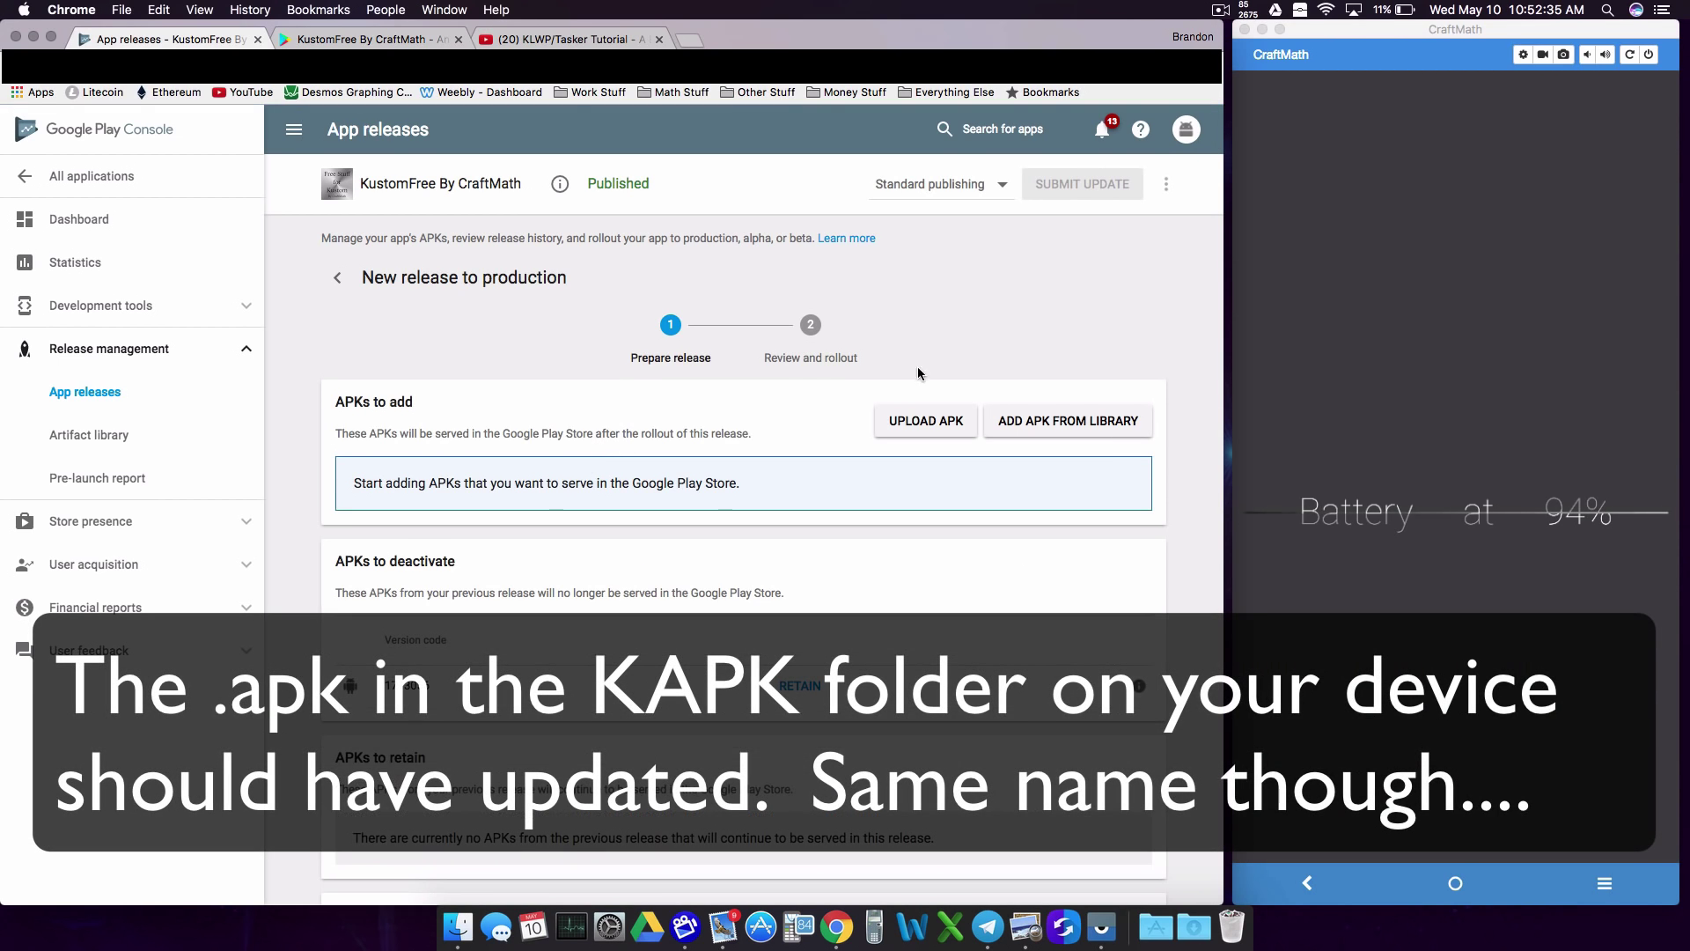
click(922, 424)
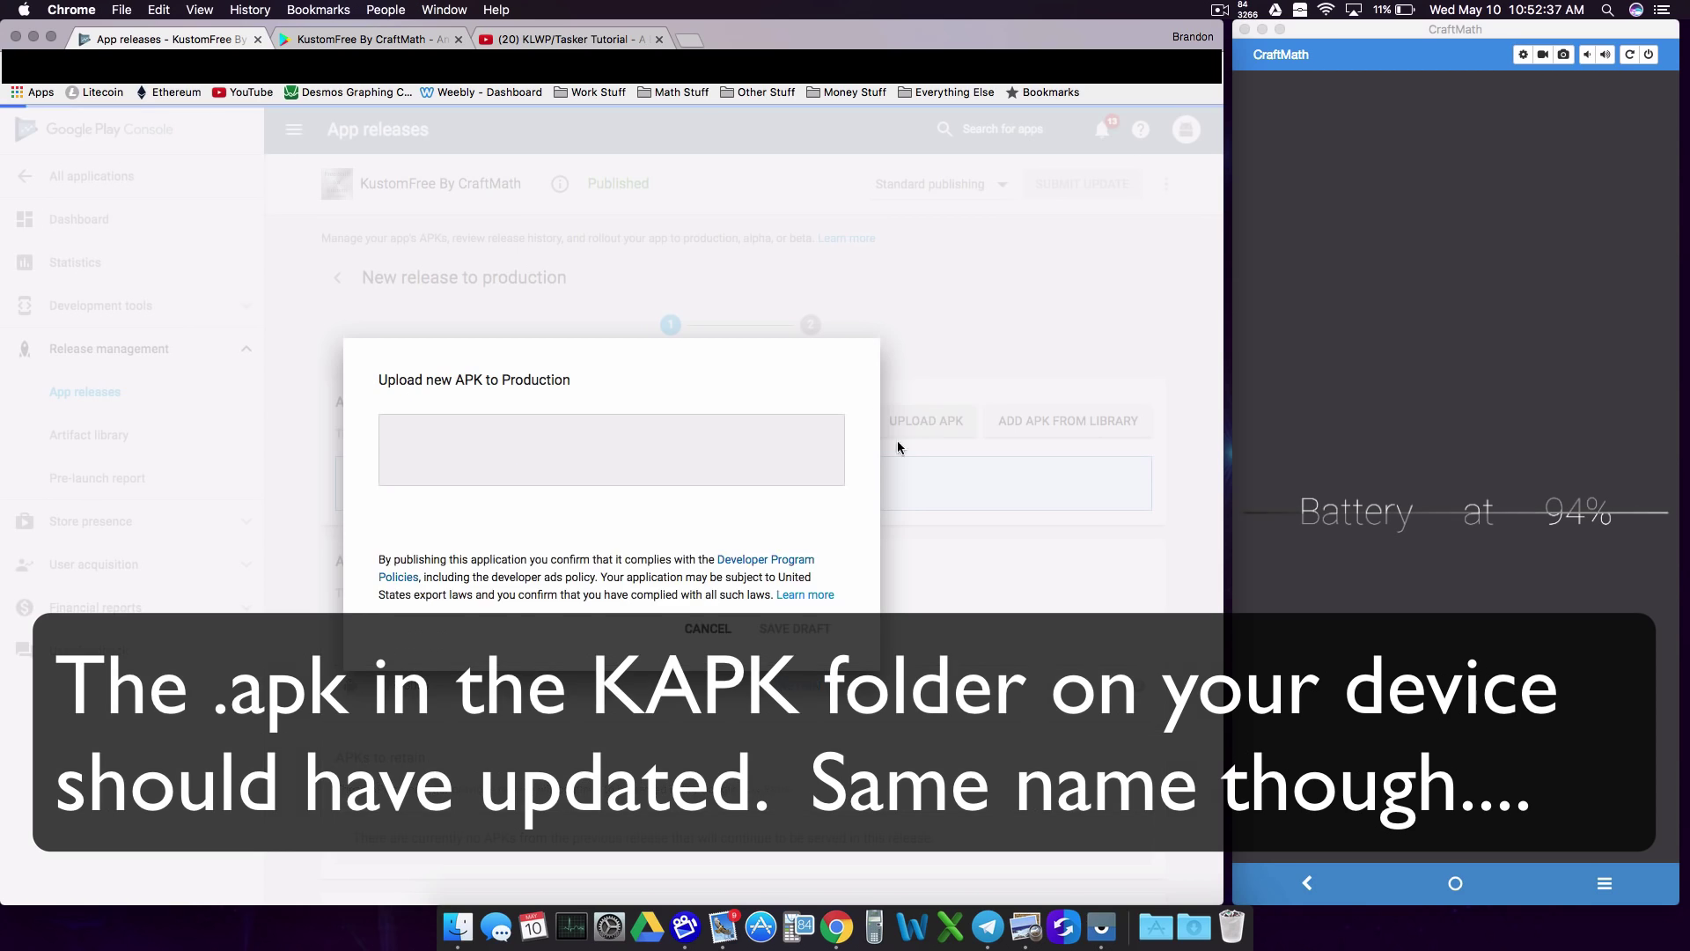
click(774, 539)
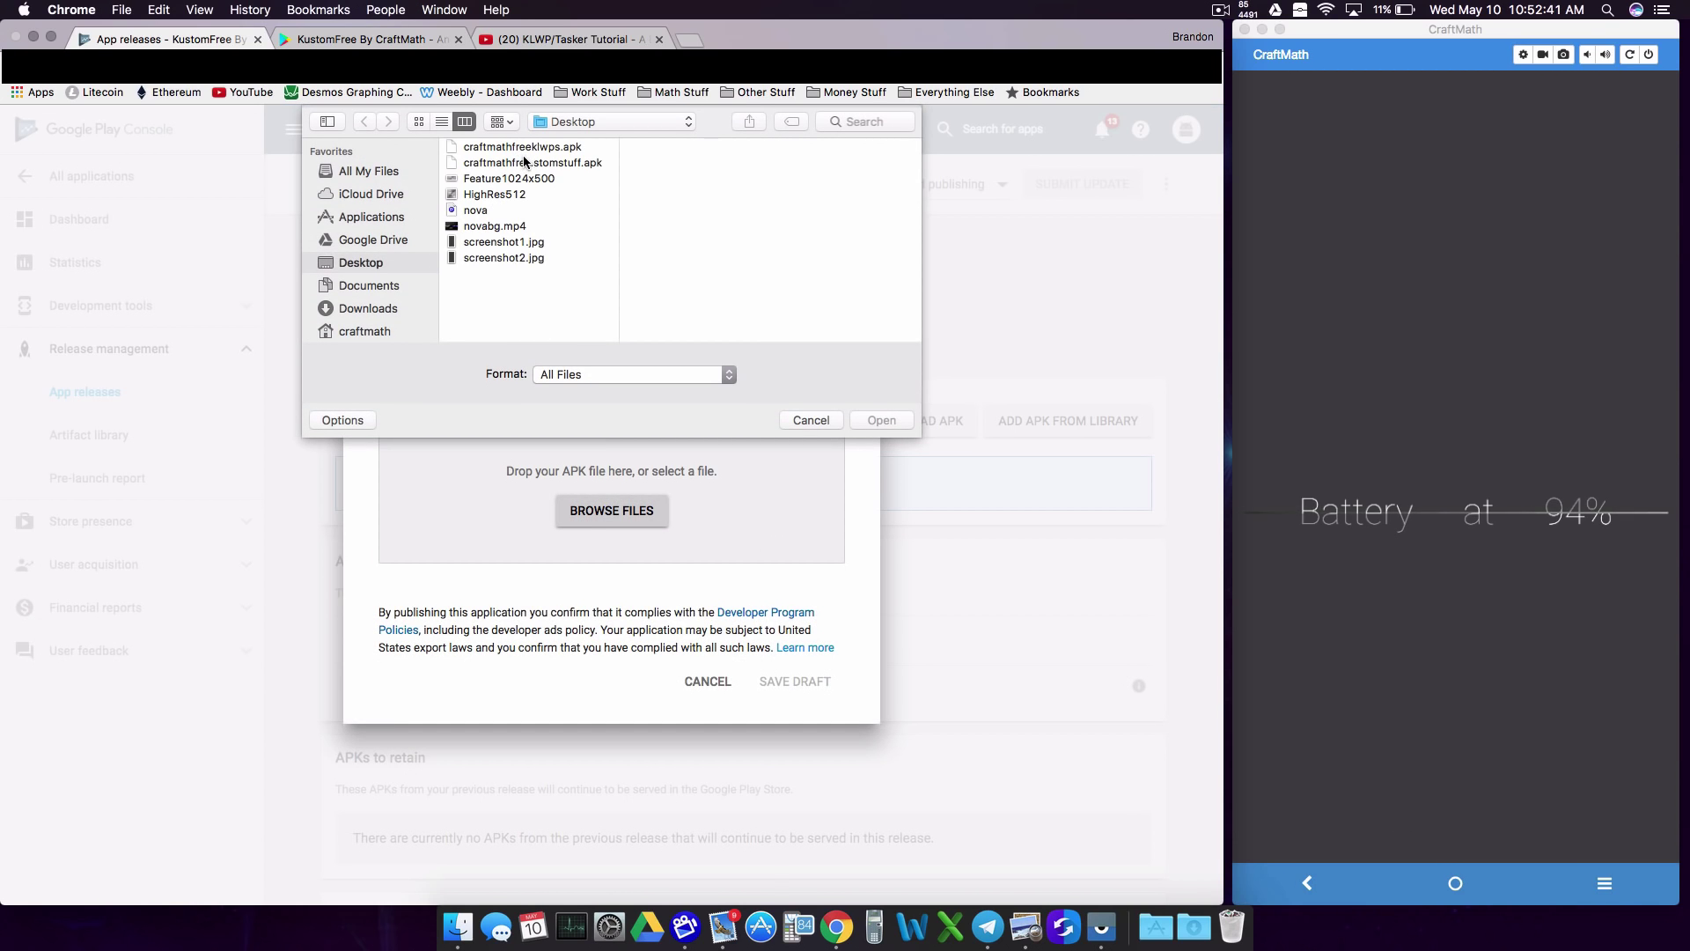
click(533, 163)
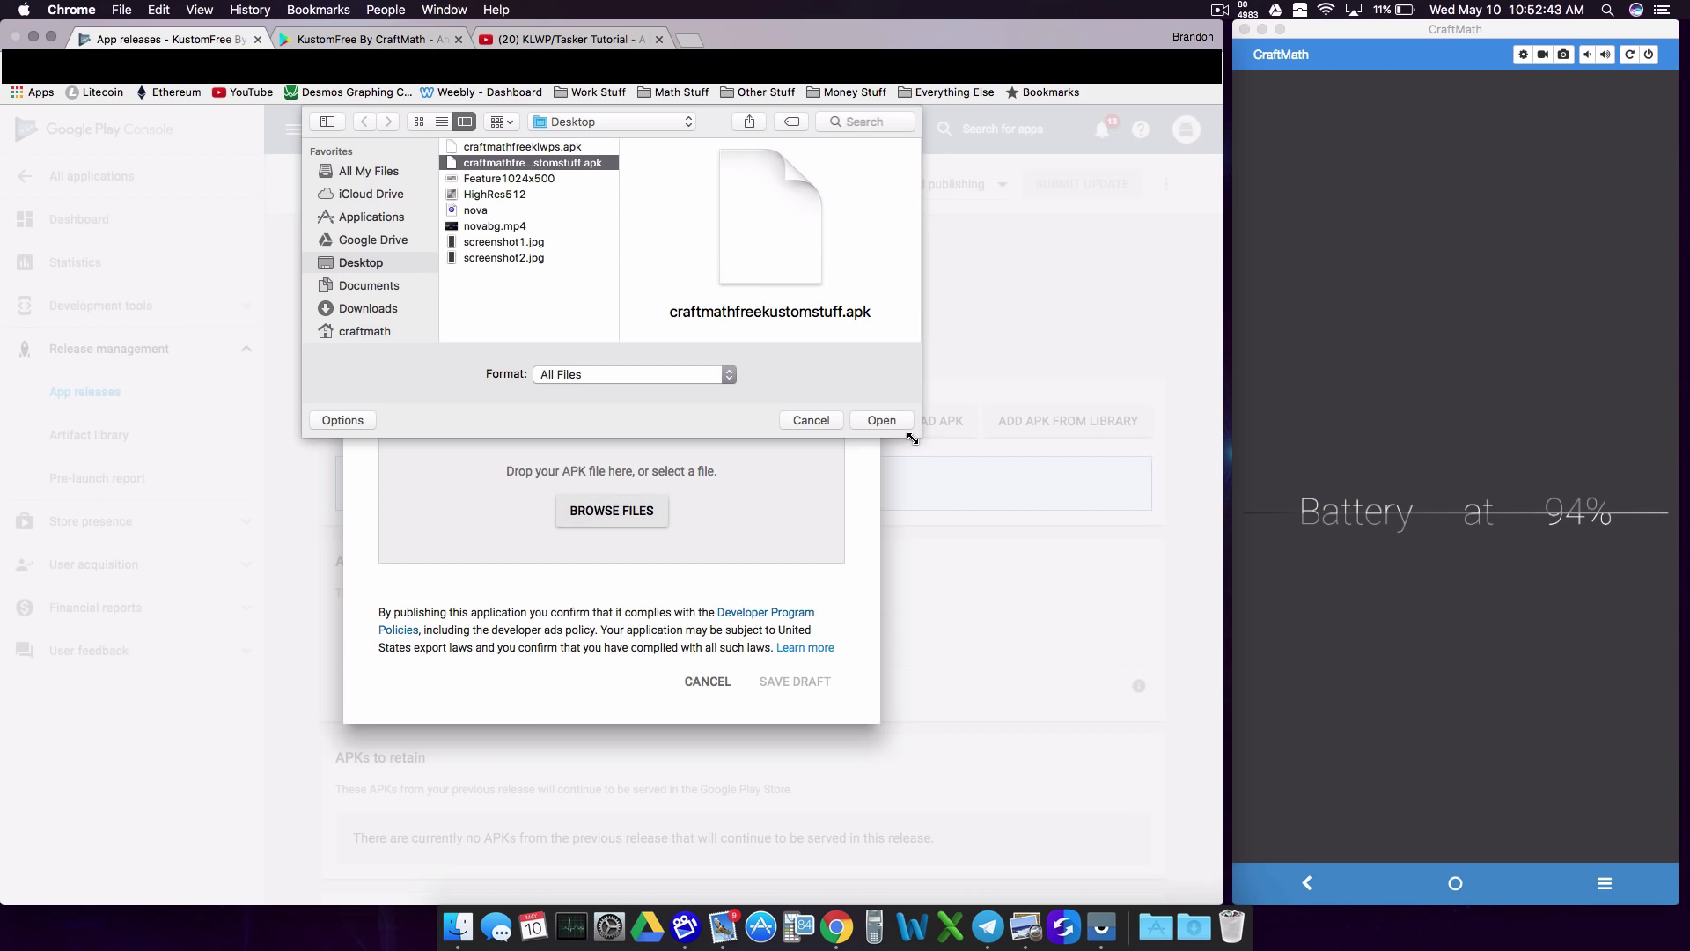
drag(941, 478, 1037, 688)
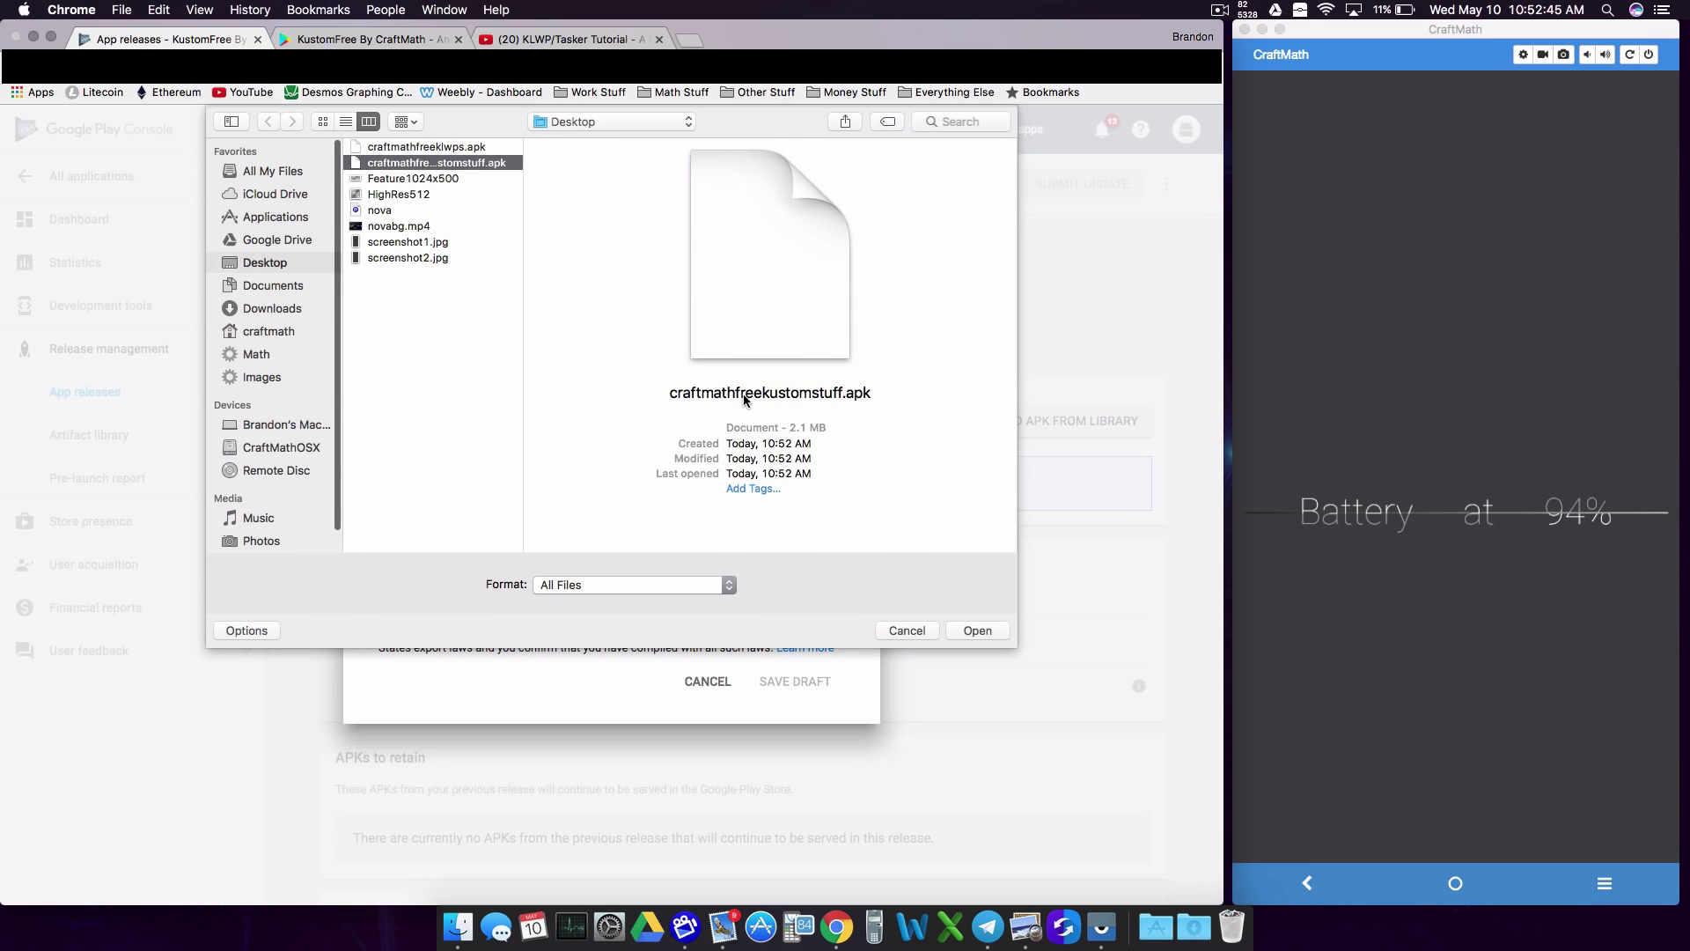
drag(767, 444, 851, 451)
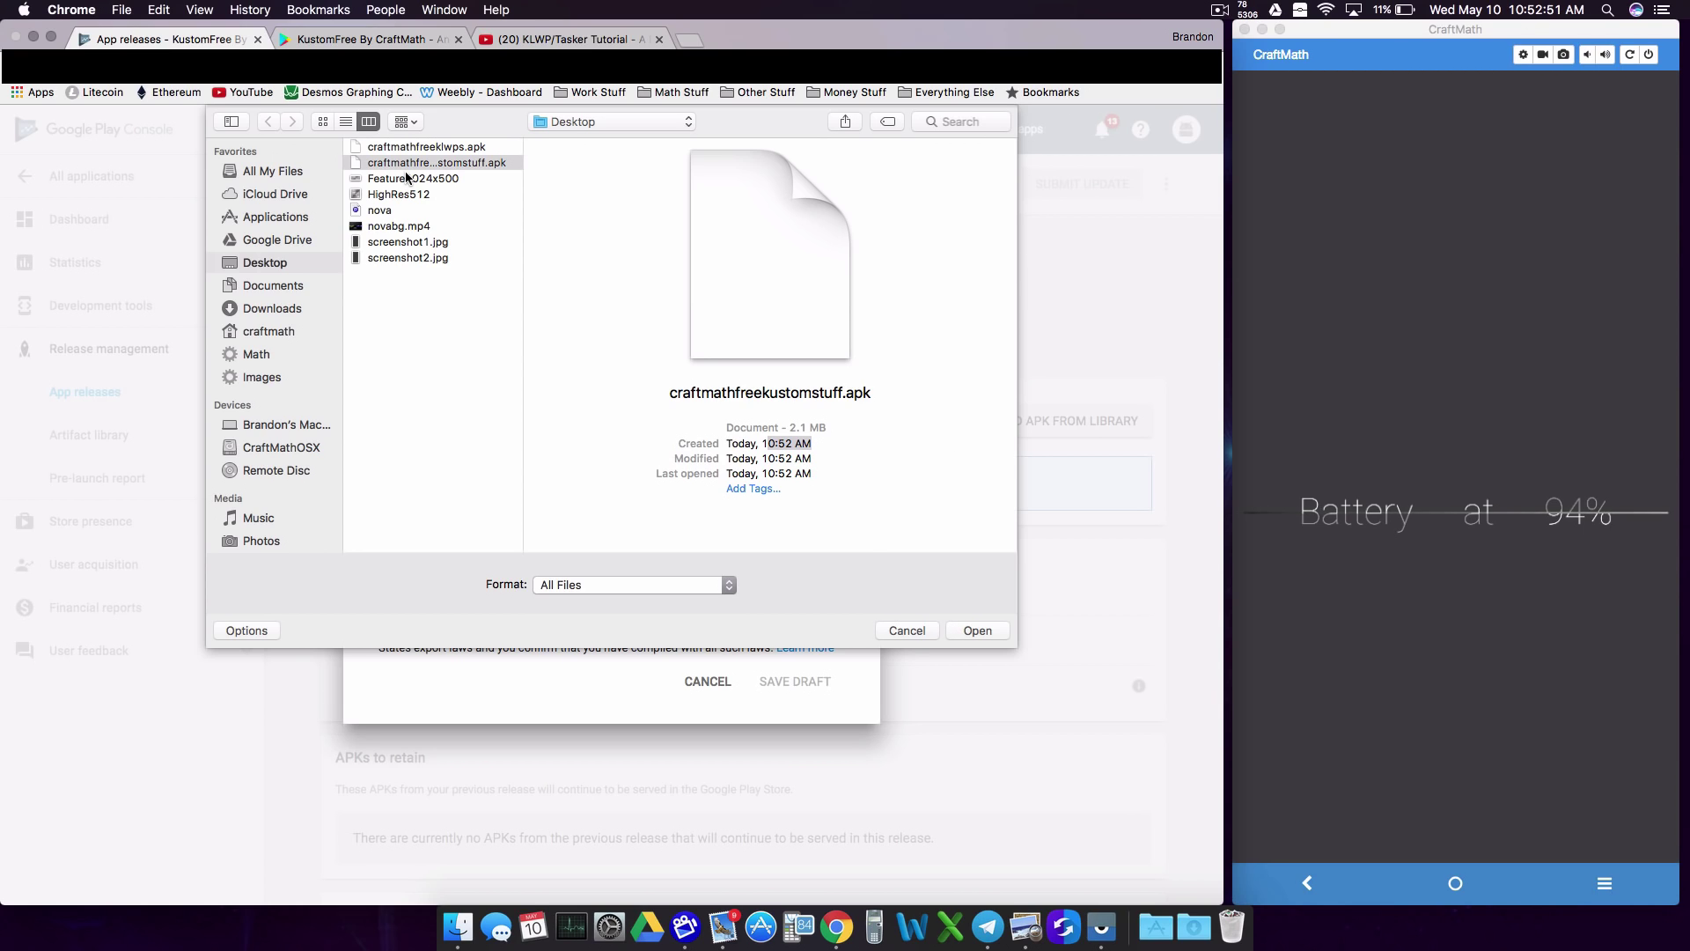
click(969, 630)
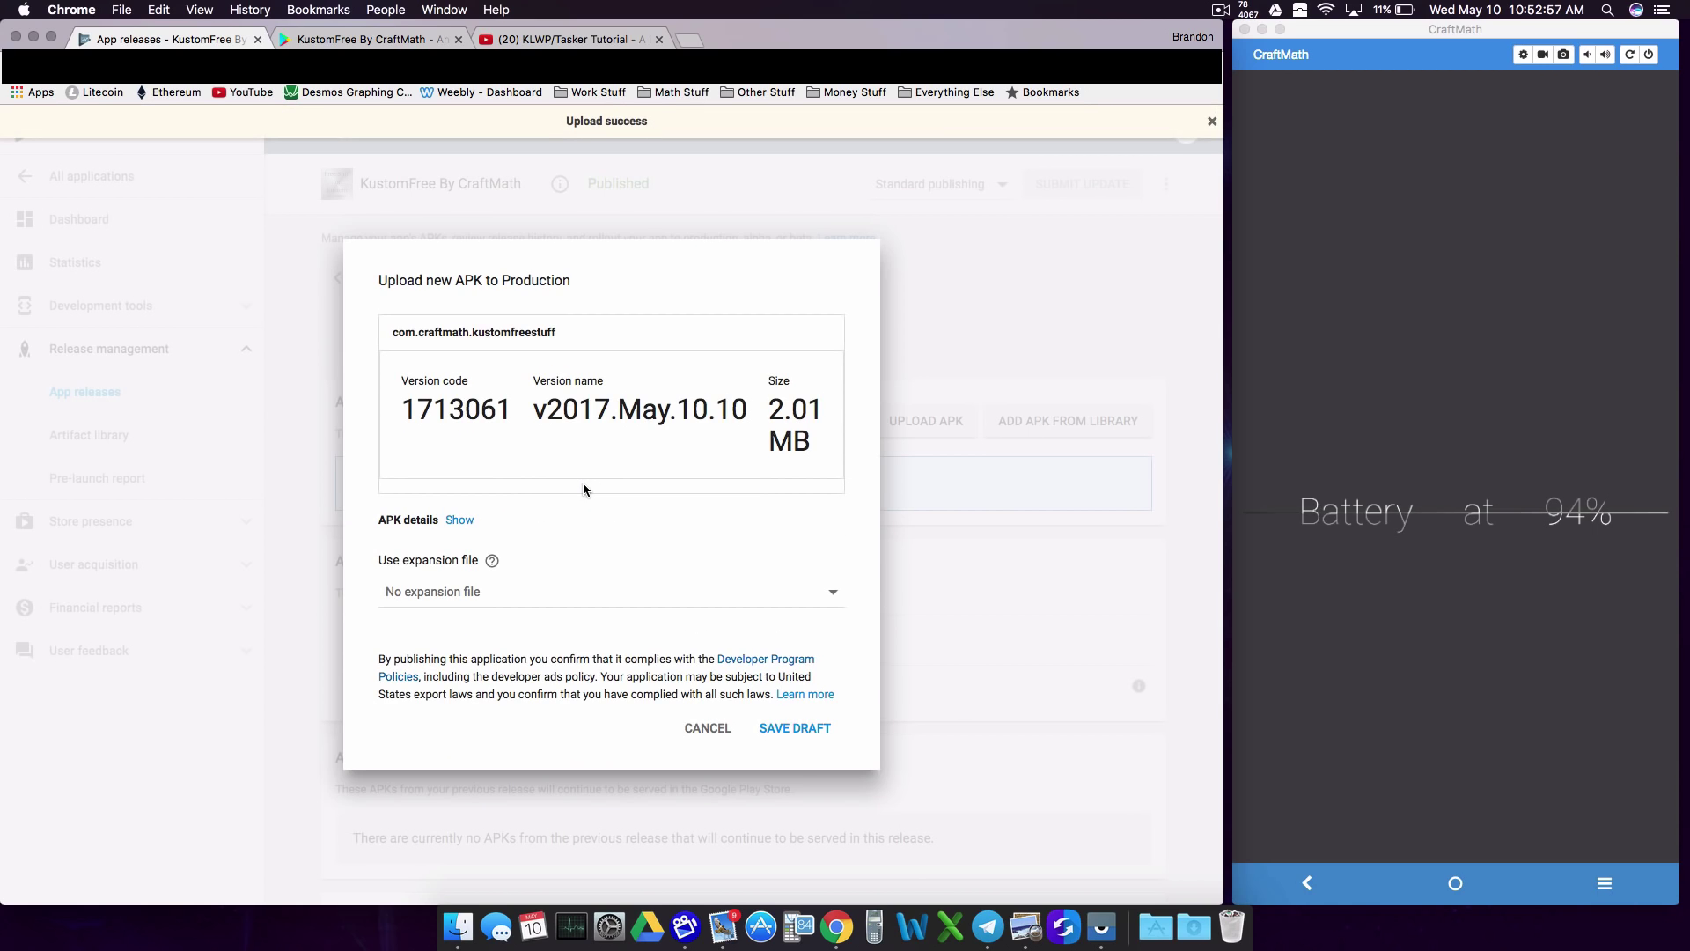
Step: Check the new version v2017.May.10.10 with code 1713061 and save the draft release
drag(534, 410, 758, 424)
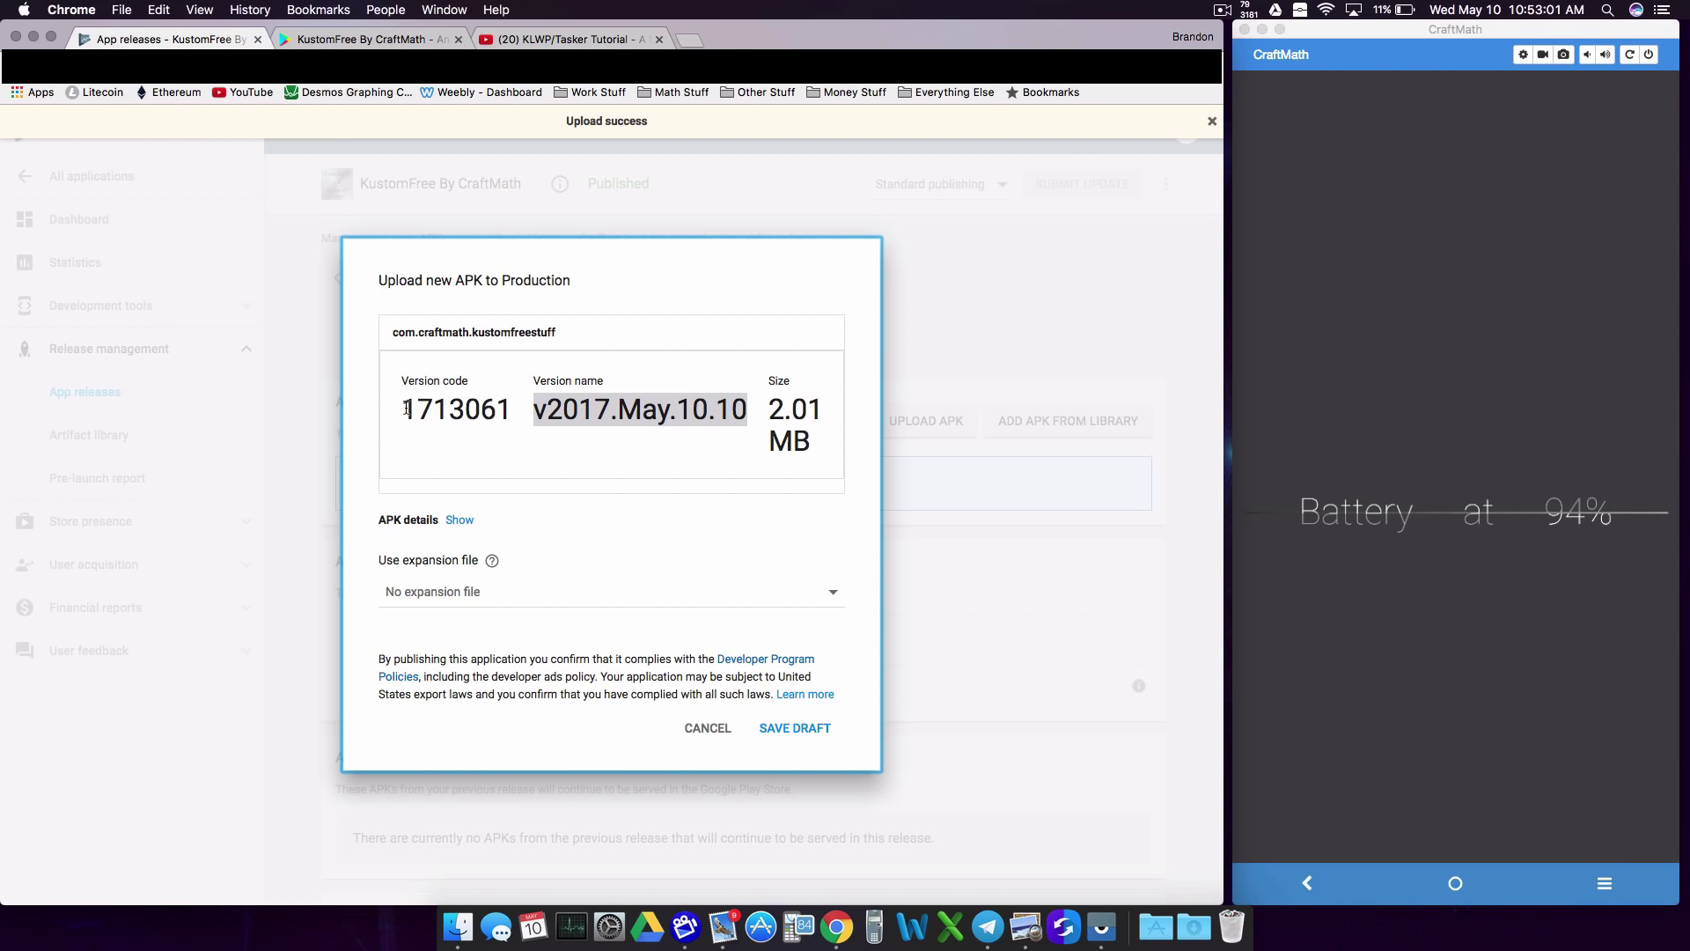
drag(547, 450, 544, 411)
click(796, 729)
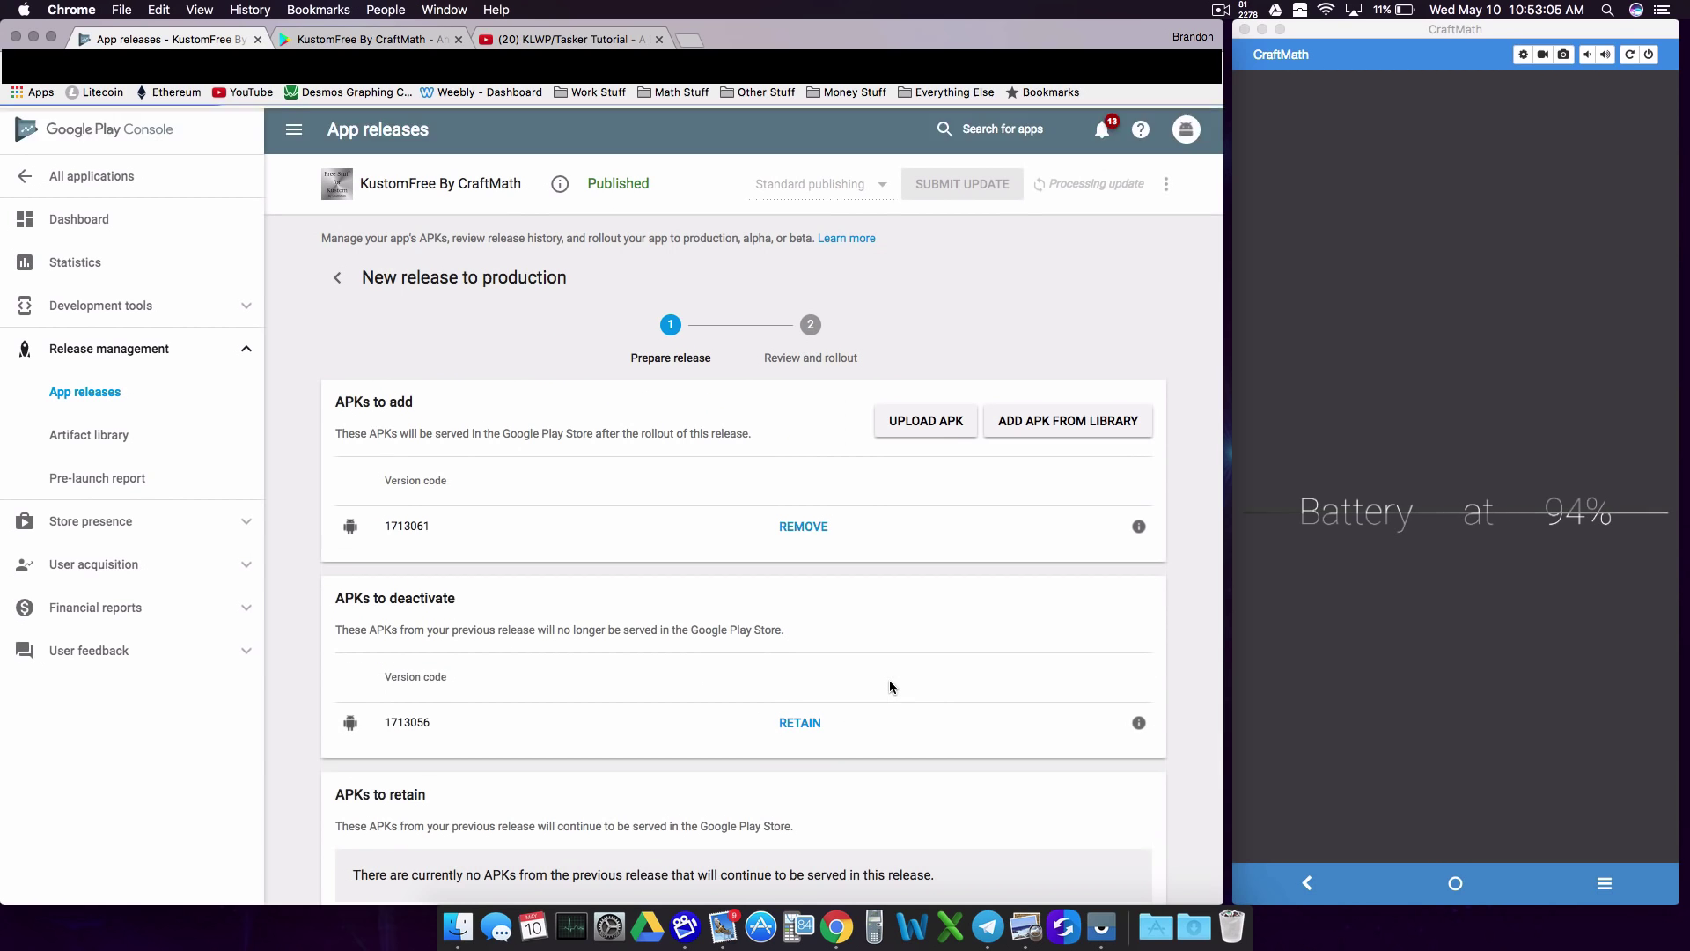
Step: Copy the previous release notes and change them to read "This is the second release."
scroll(830, 551, down, 5)
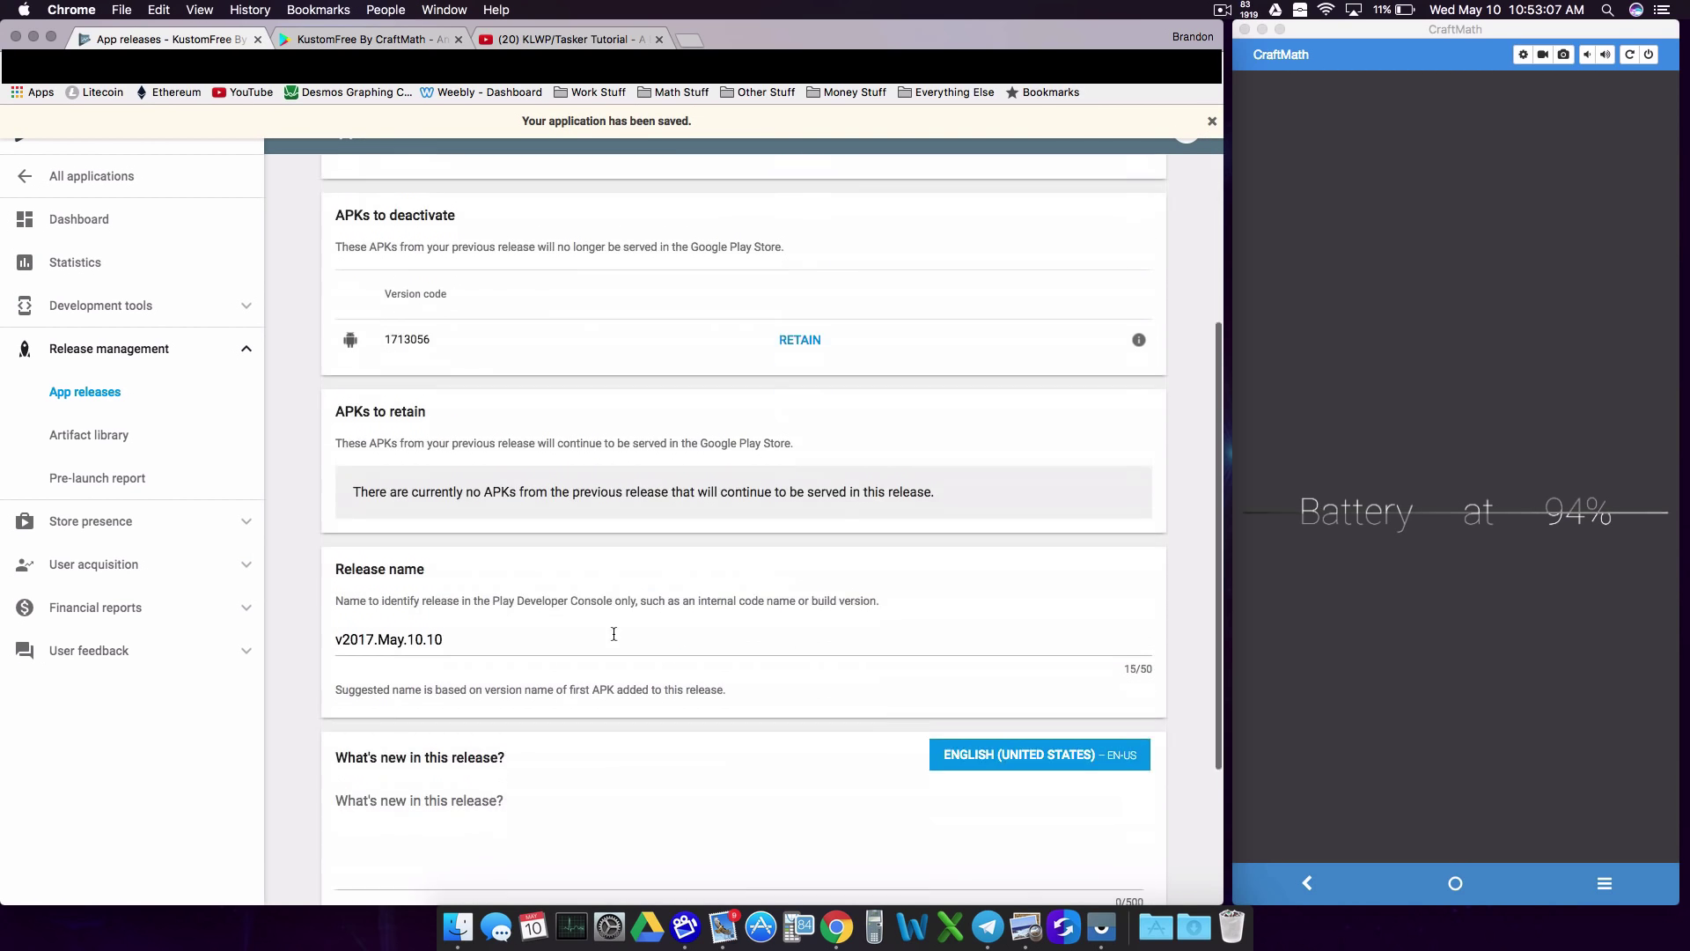
click(447, 747)
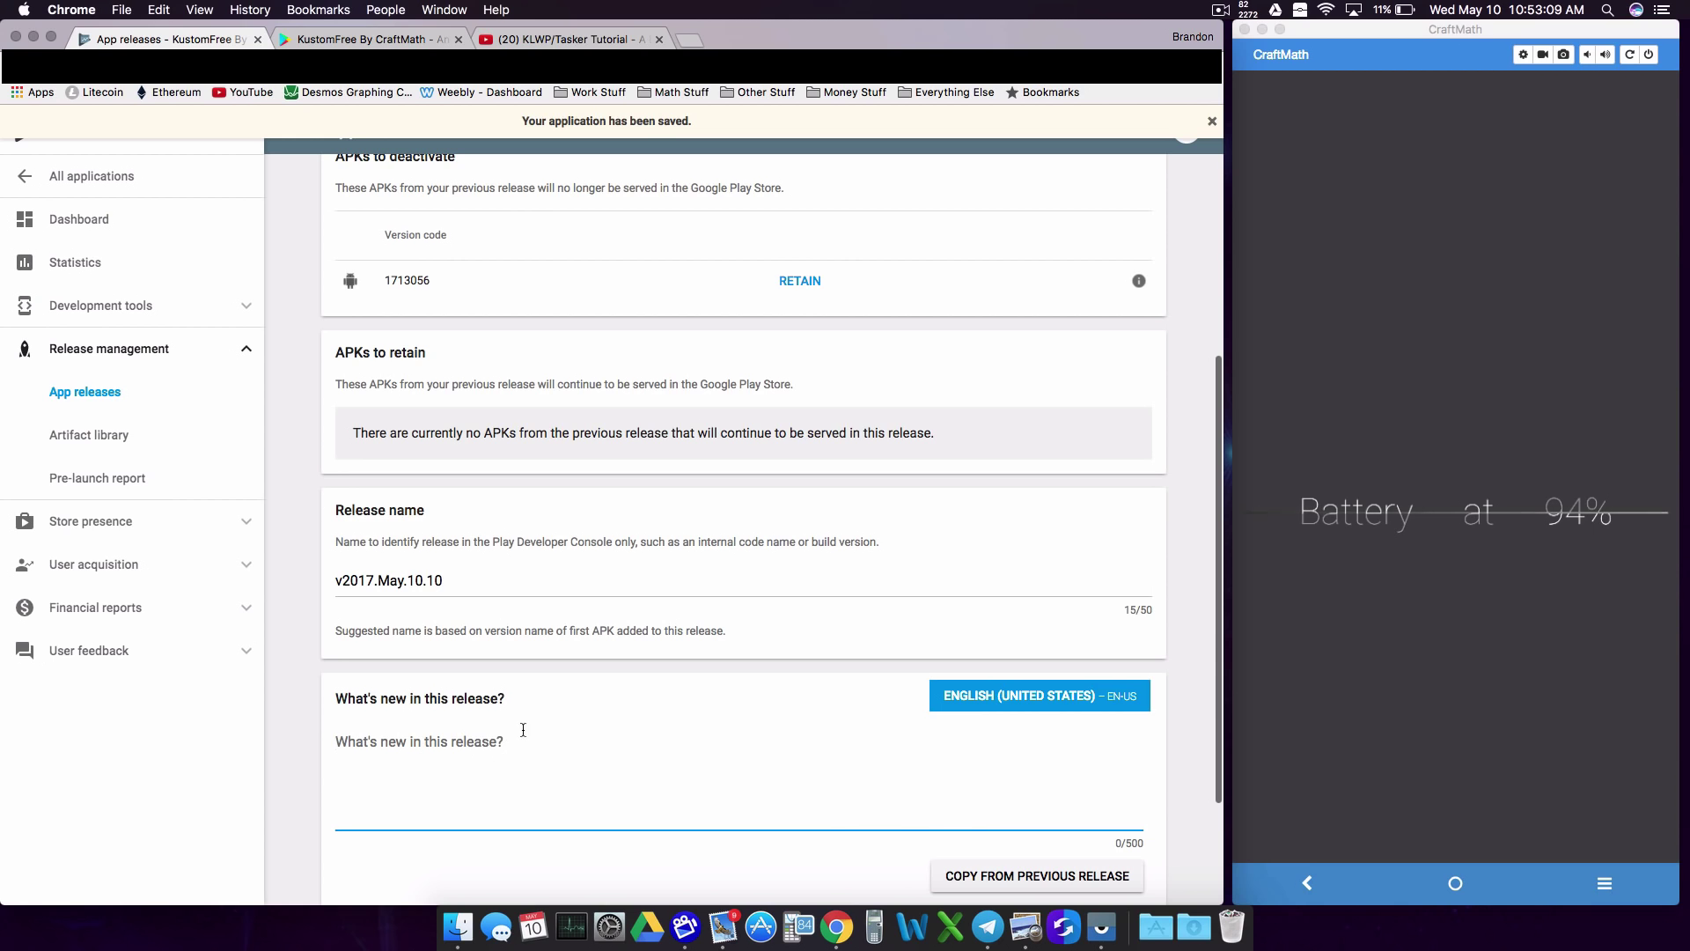
click(1010, 883)
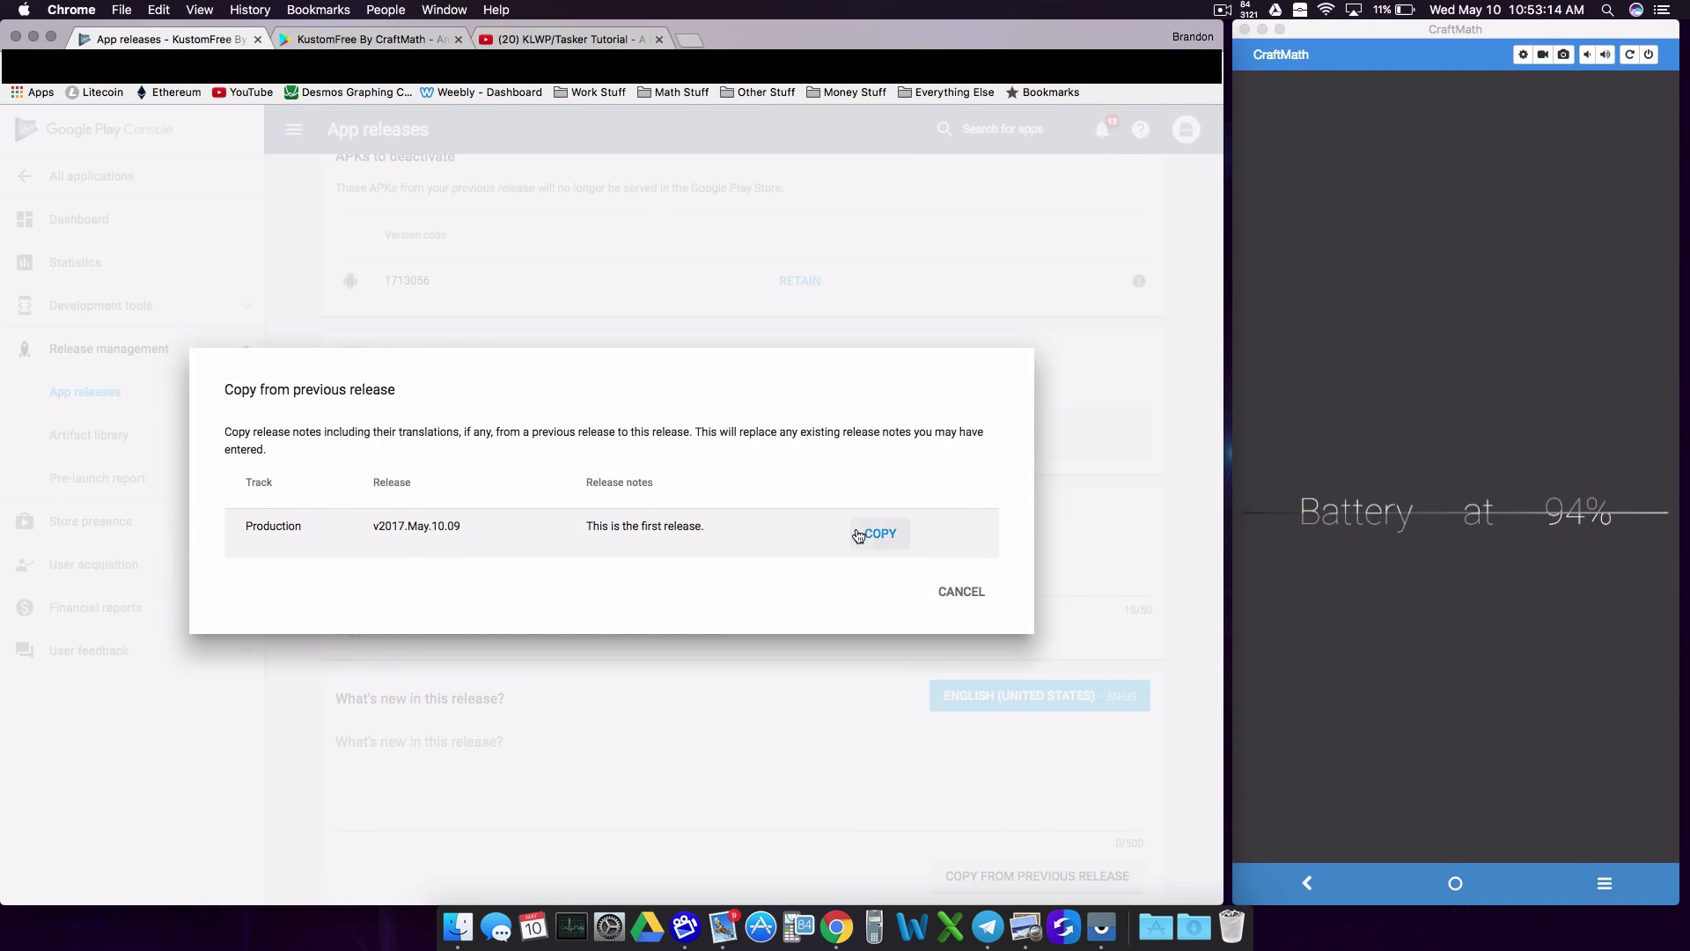
click(872, 532)
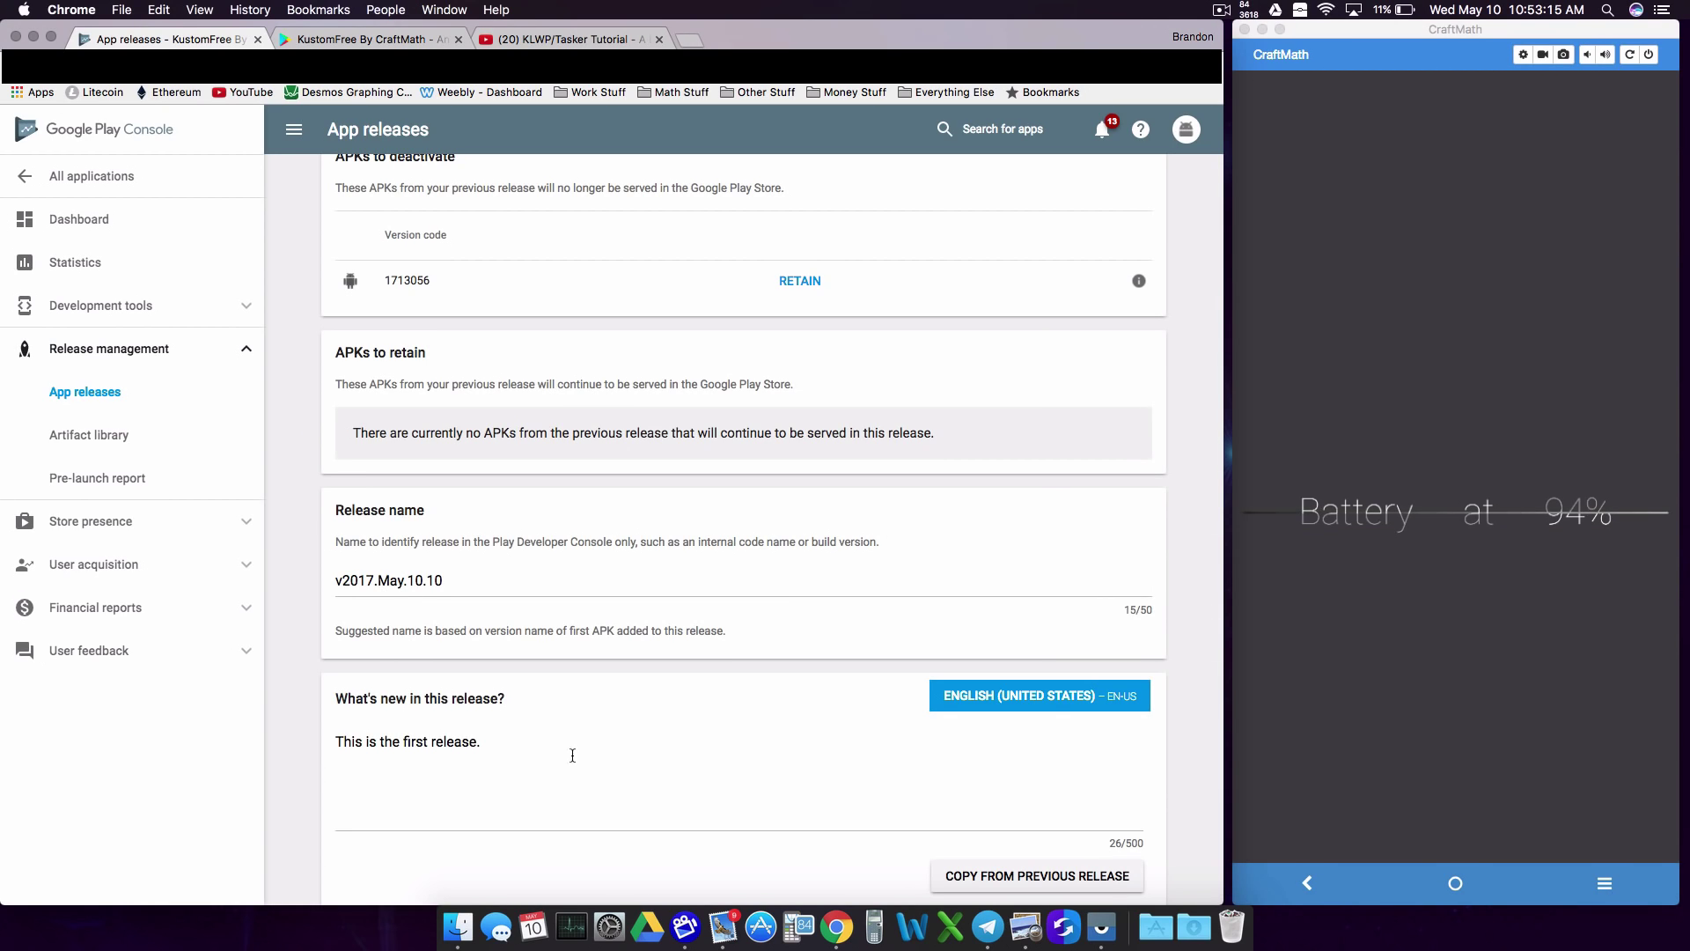
drag(482, 741, 403, 739)
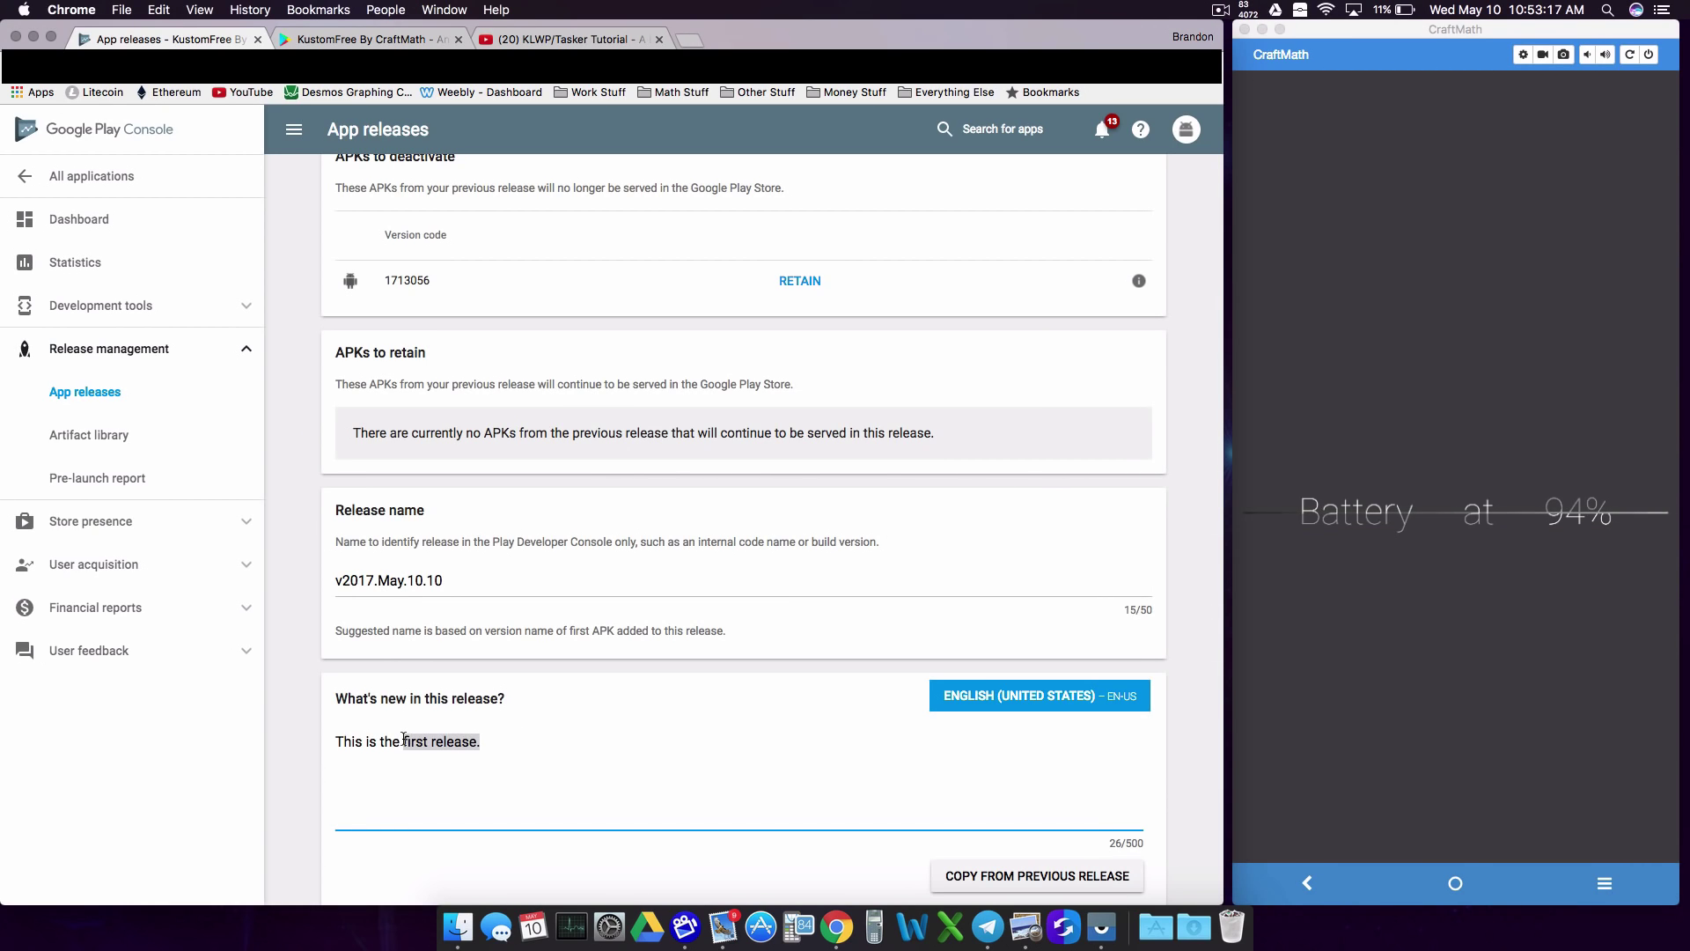
text(second release.)
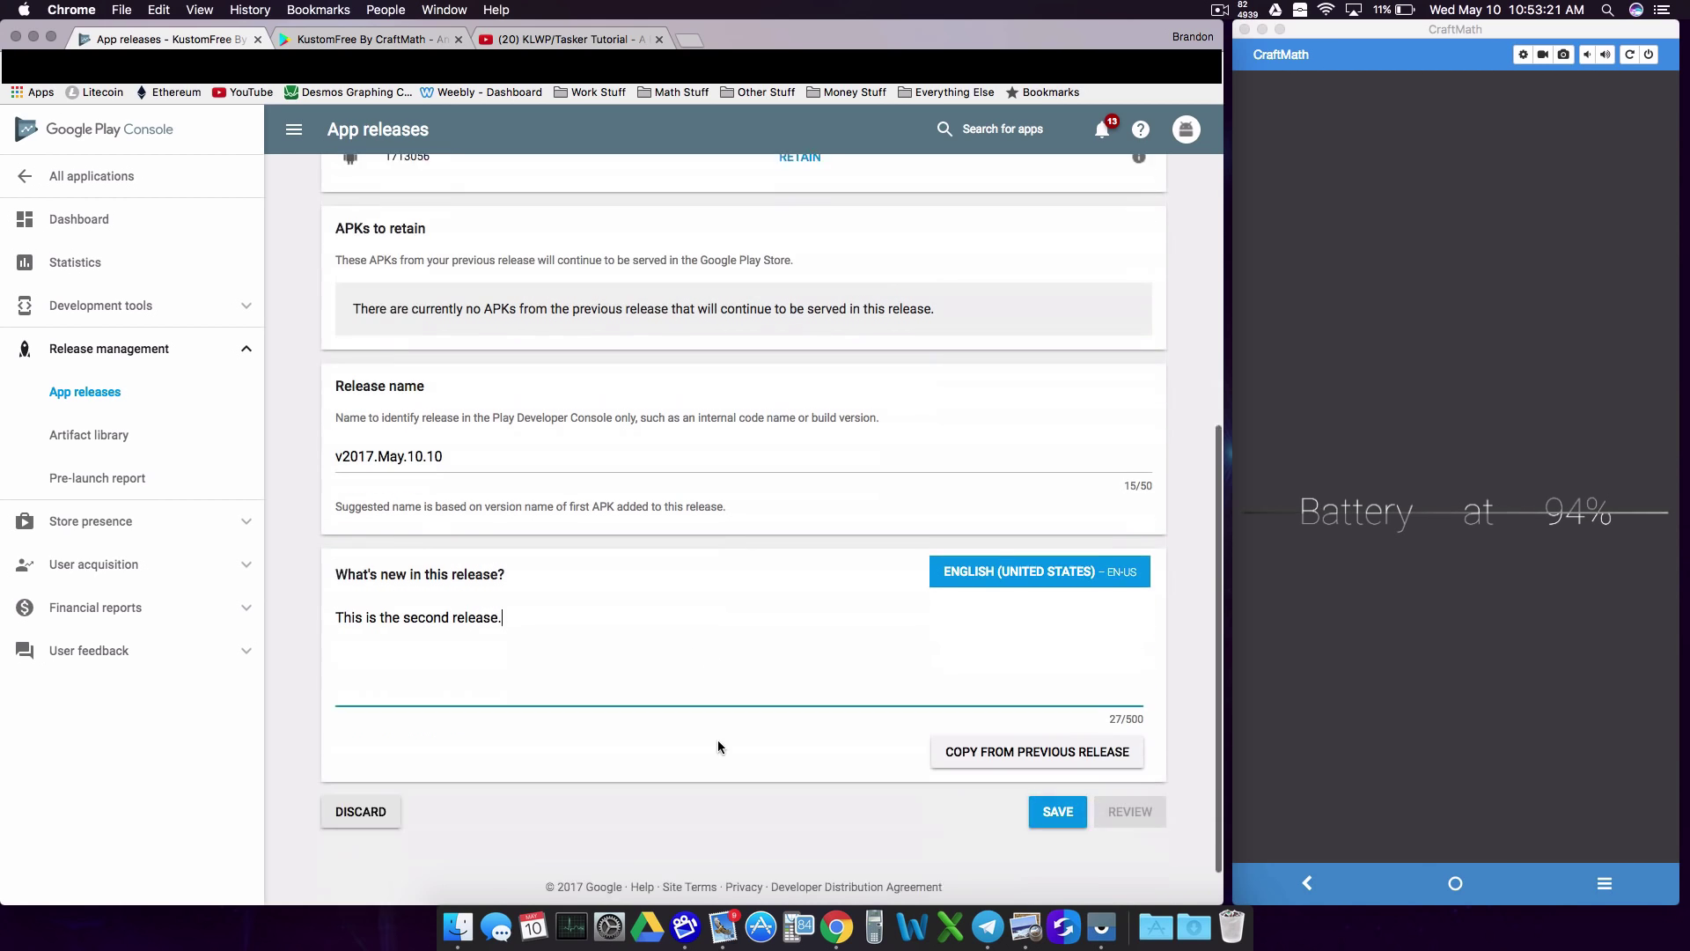
Step: Save and review release v2017.May.10.10, then start its rollout to production
scroll(716, 742, down, 3)
click(1061, 785)
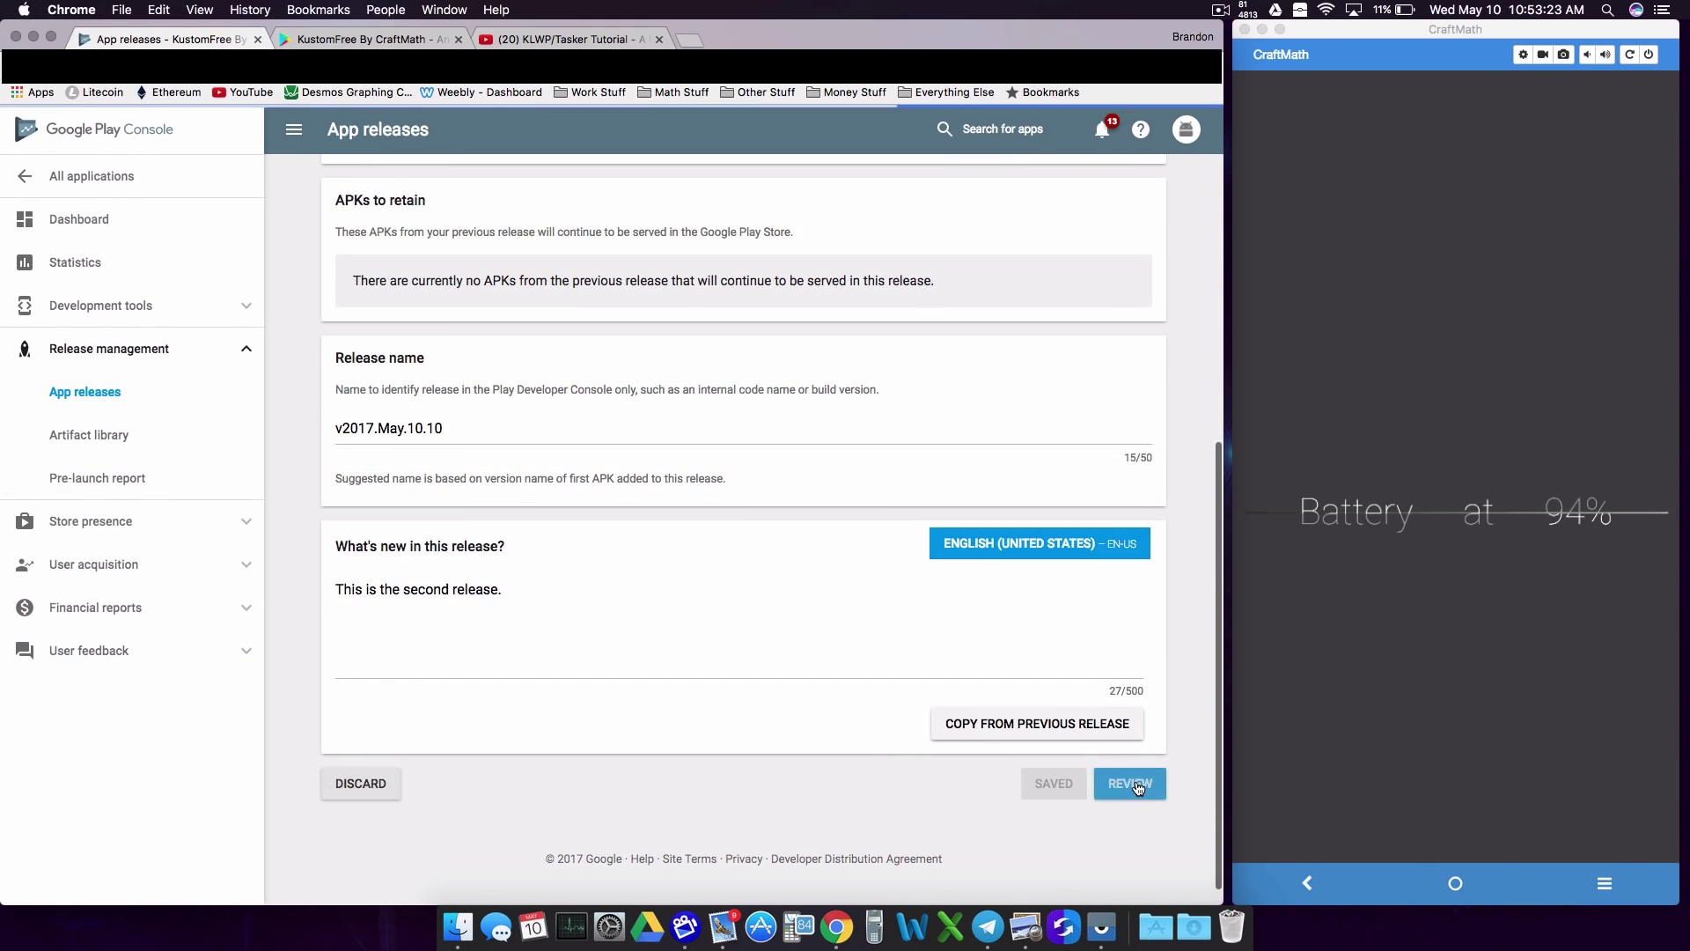
click(1129, 783)
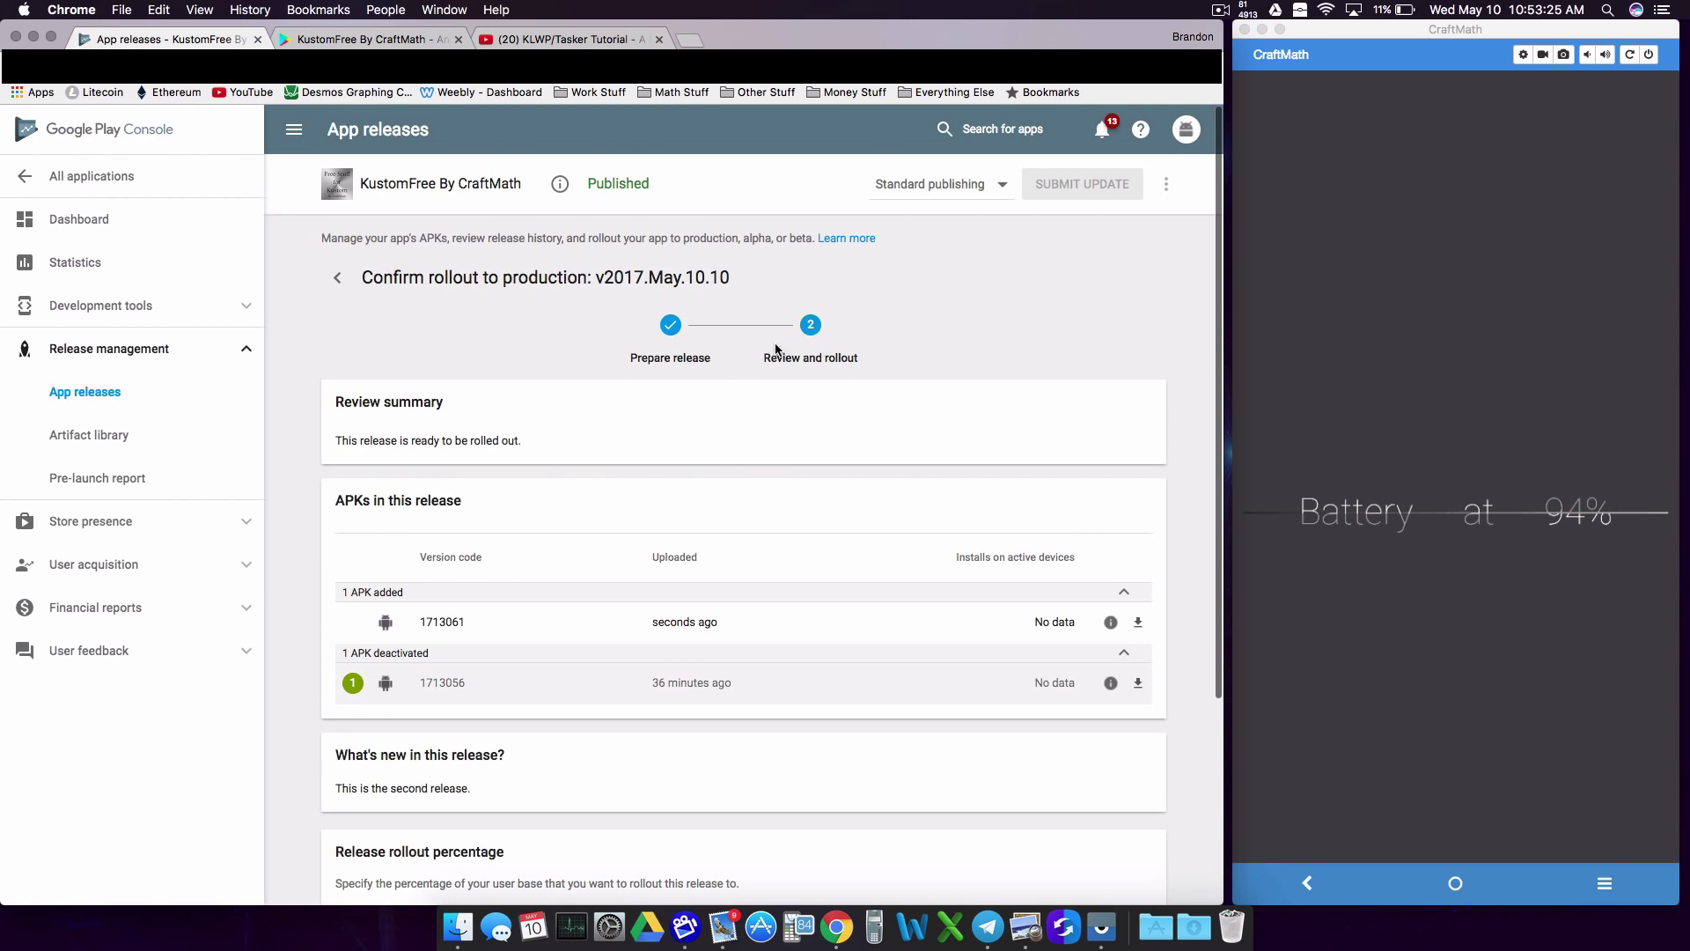
scroll(757, 445, down, 5)
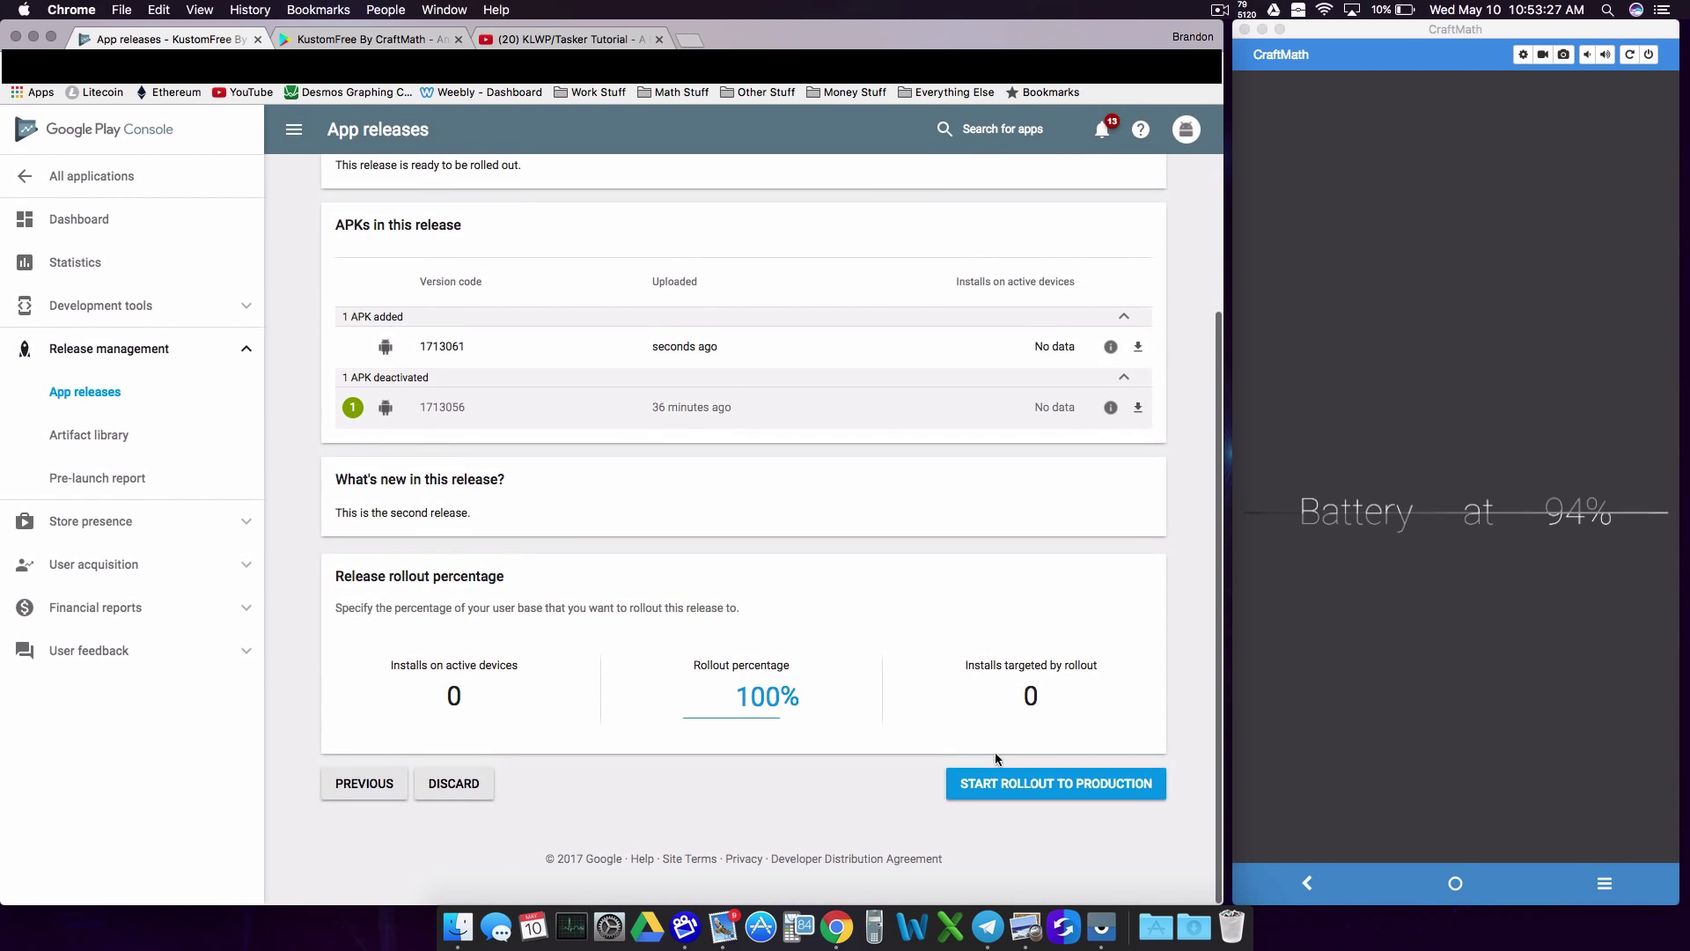
click(998, 776)
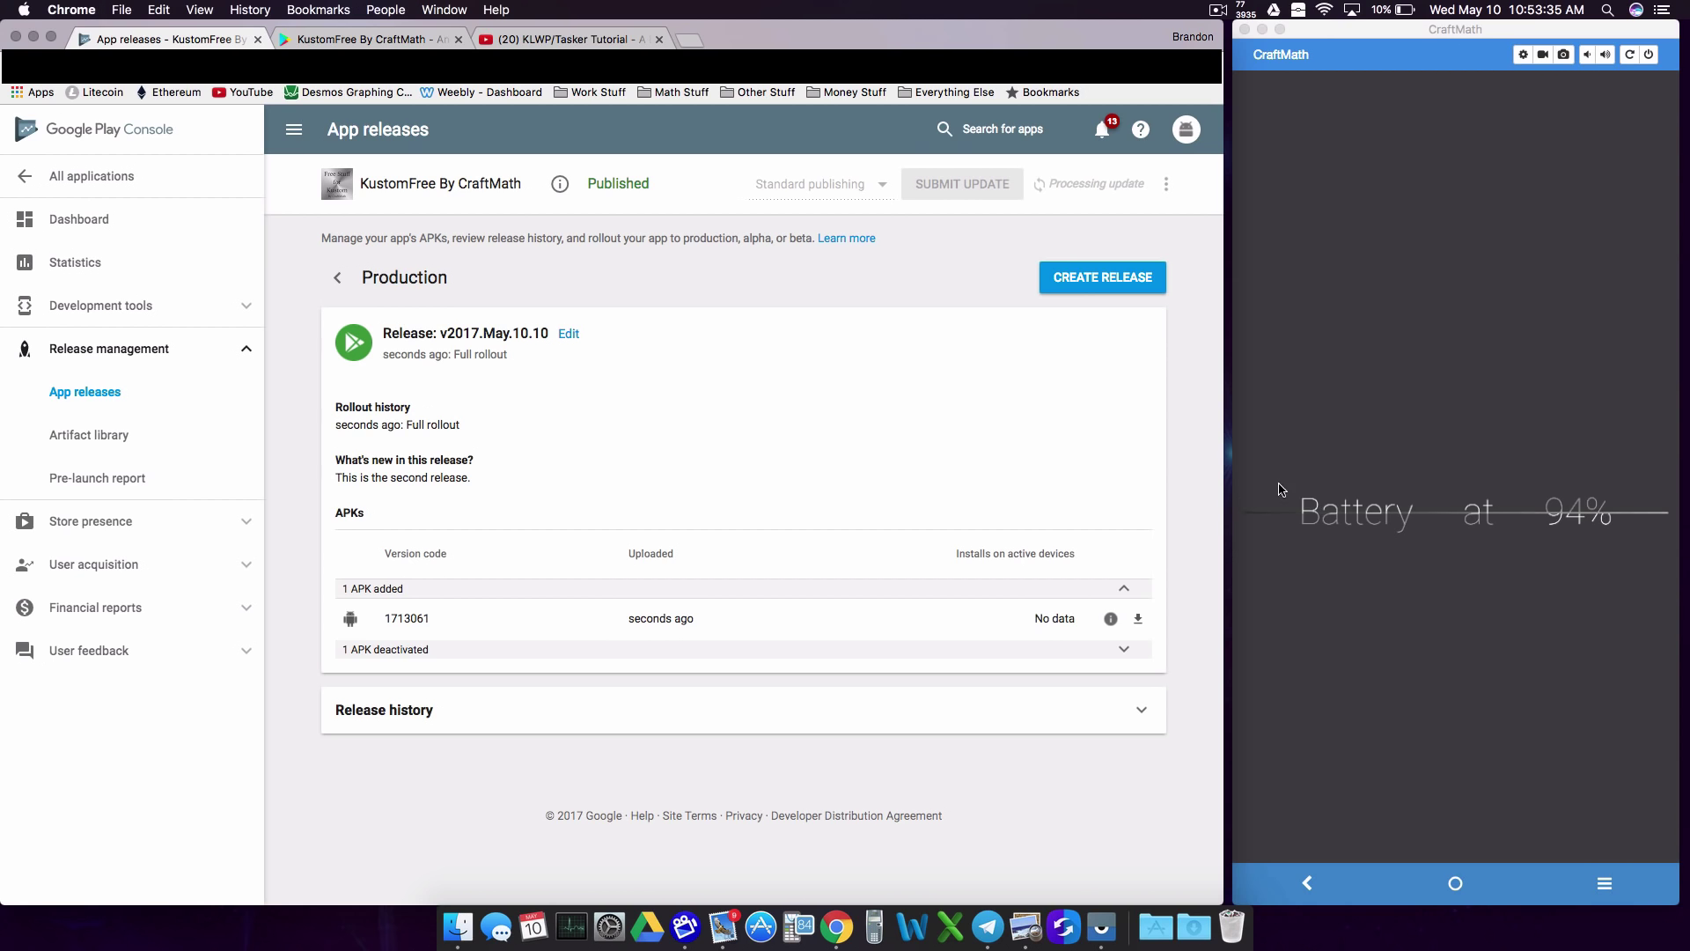
Step: Update Free Stuff for Kustom on the phone from the Play Store, then open the K folder on the home screen
click(1217, 10)
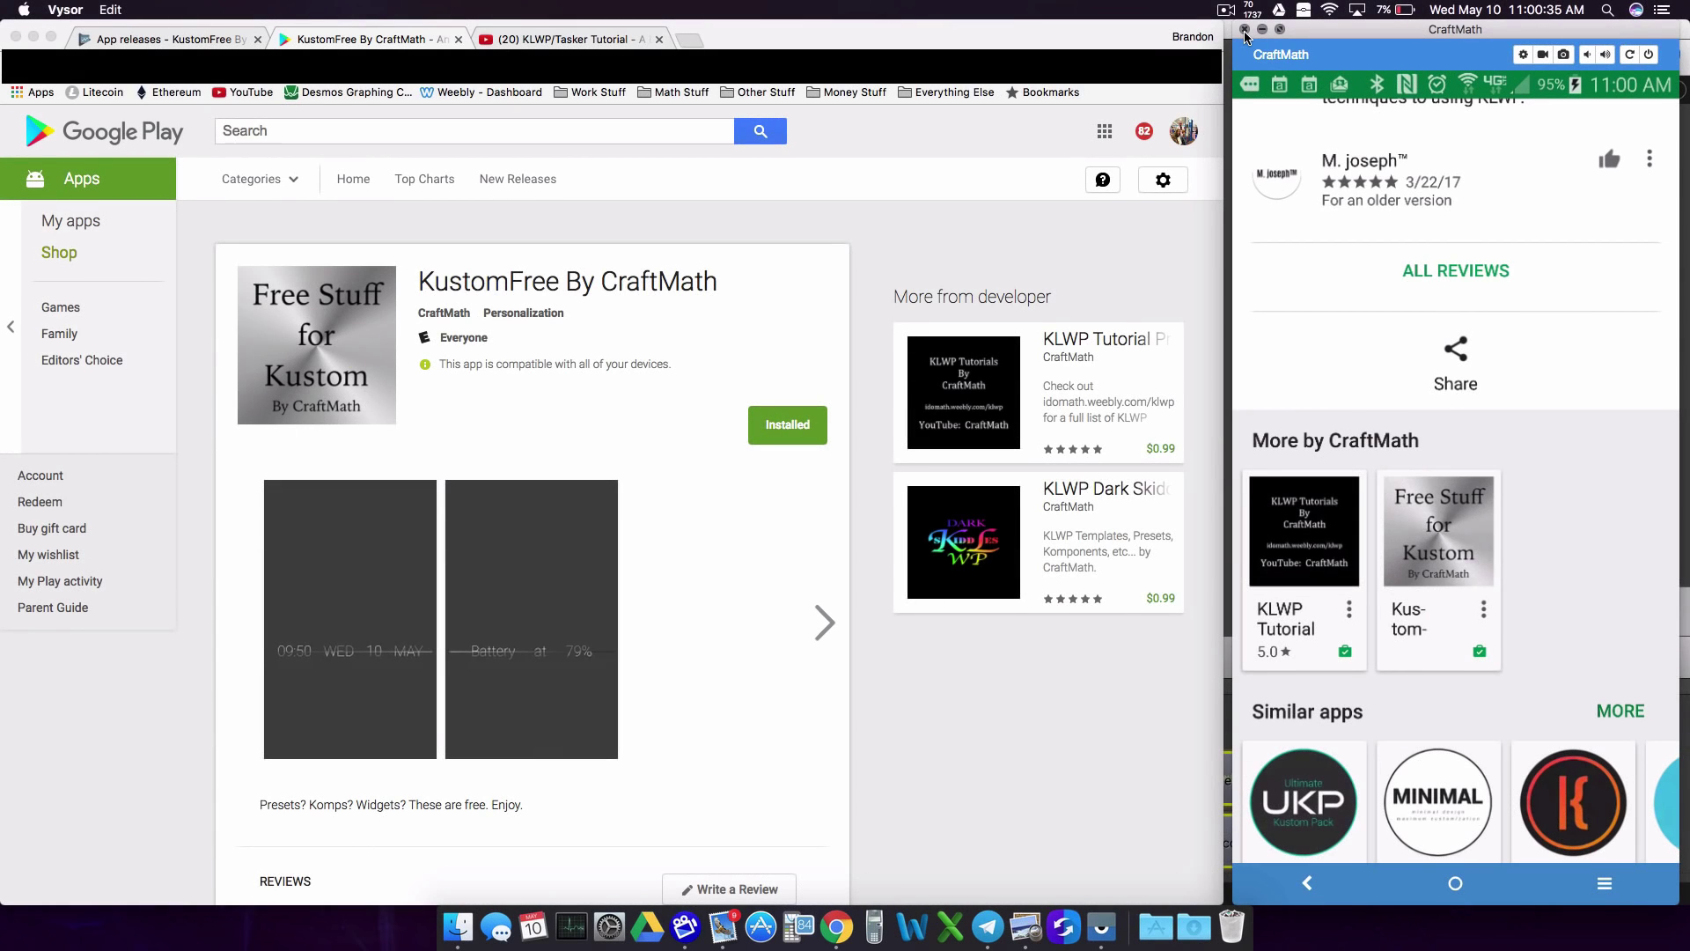
scroll(603, 624, down, 2)
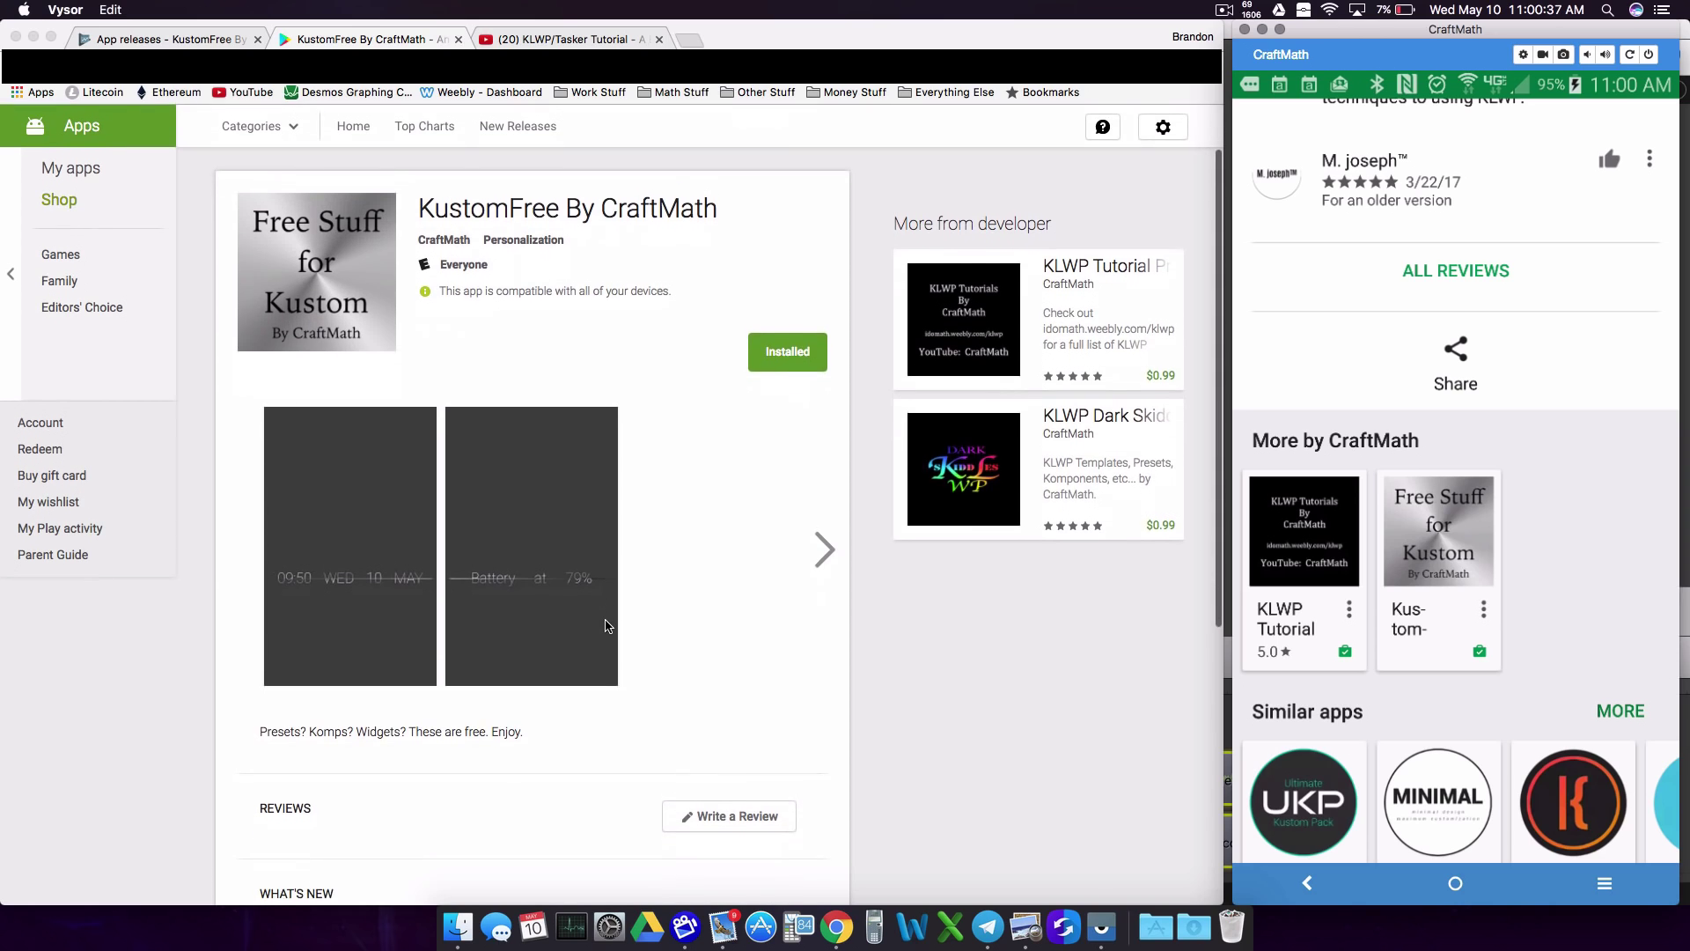
scroll(615, 622, down, 3)
scroll(614, 615, down, 1)
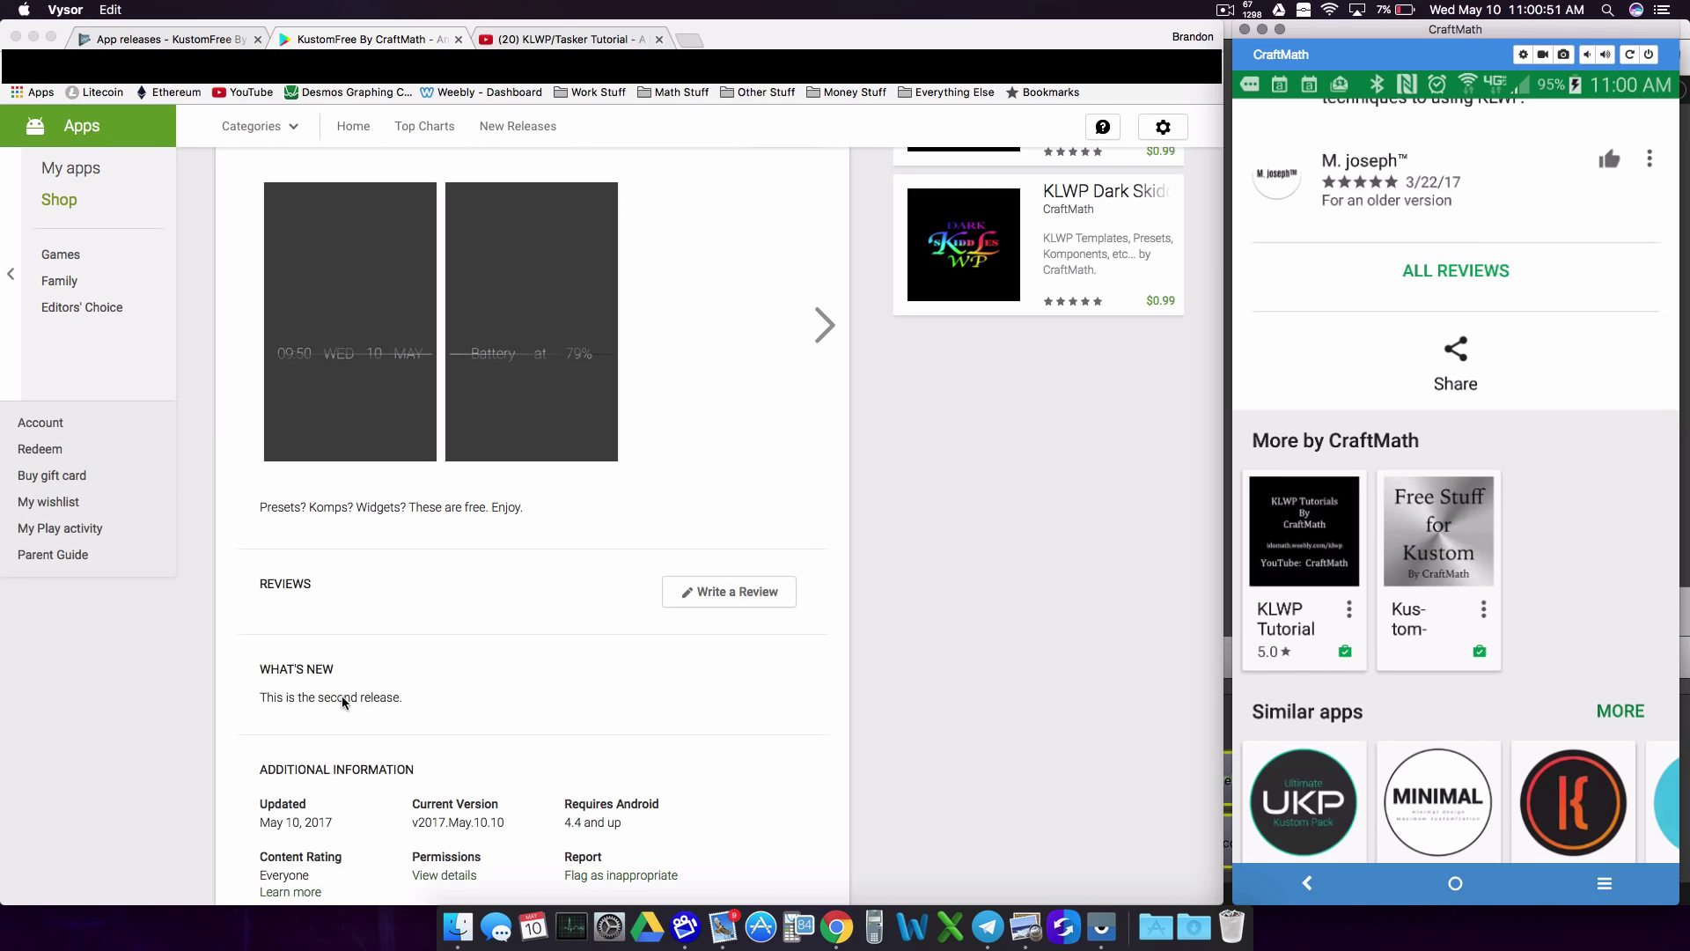
click(322, 696)
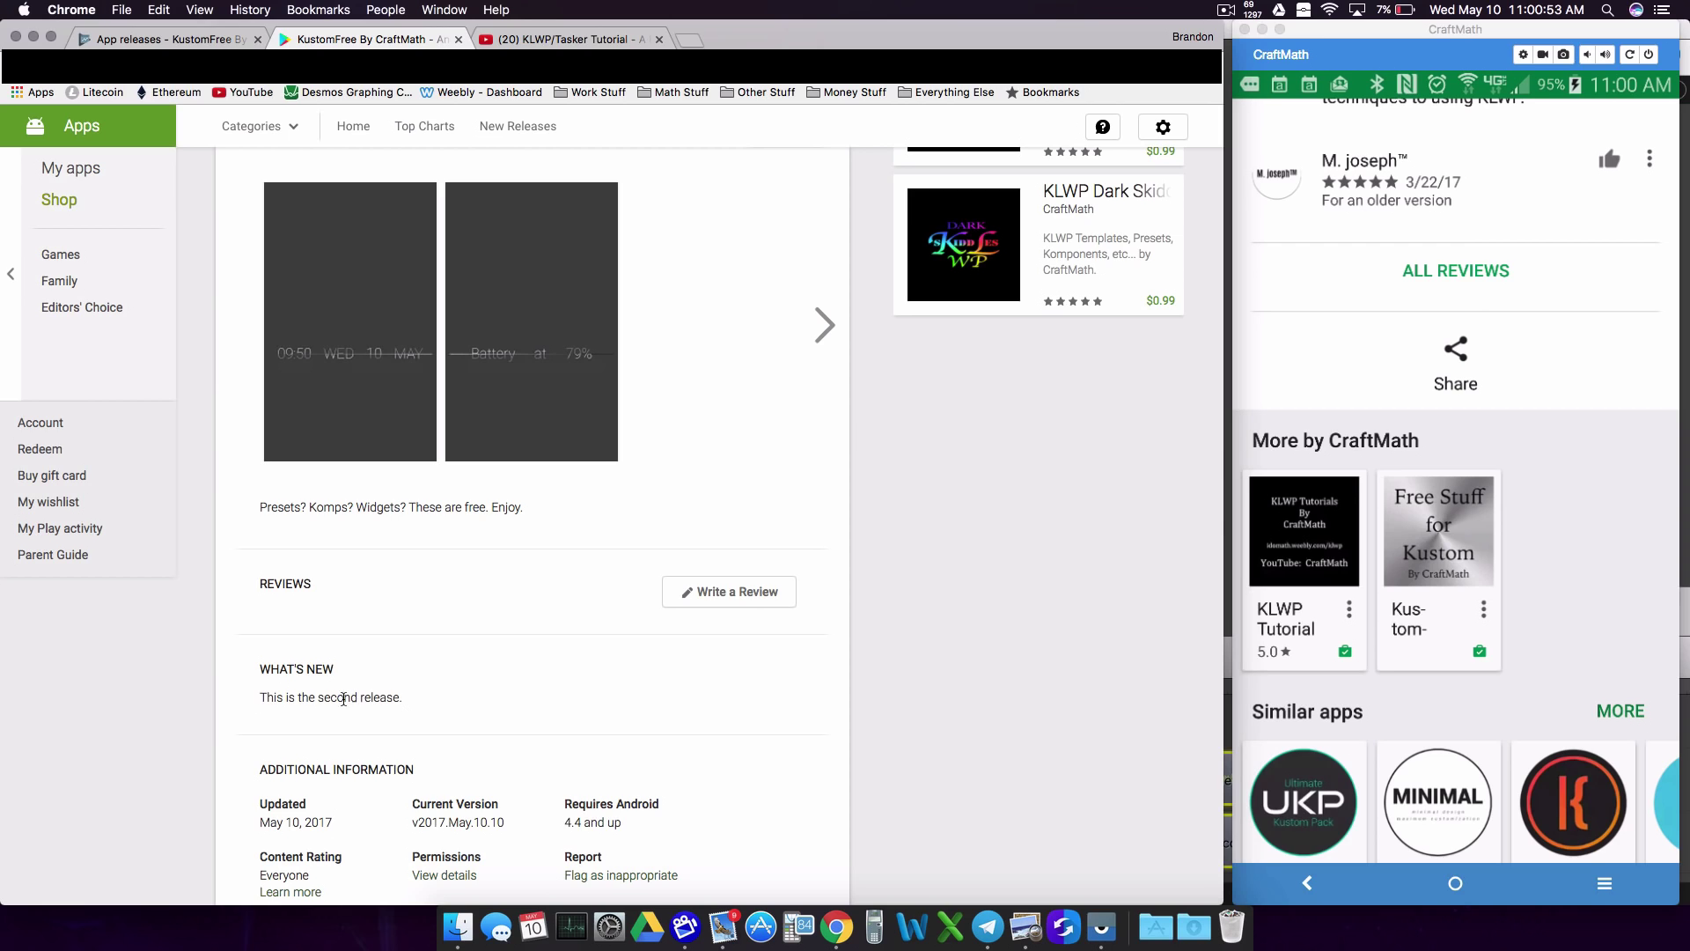
click(1454, 559)
click(1449, 530)
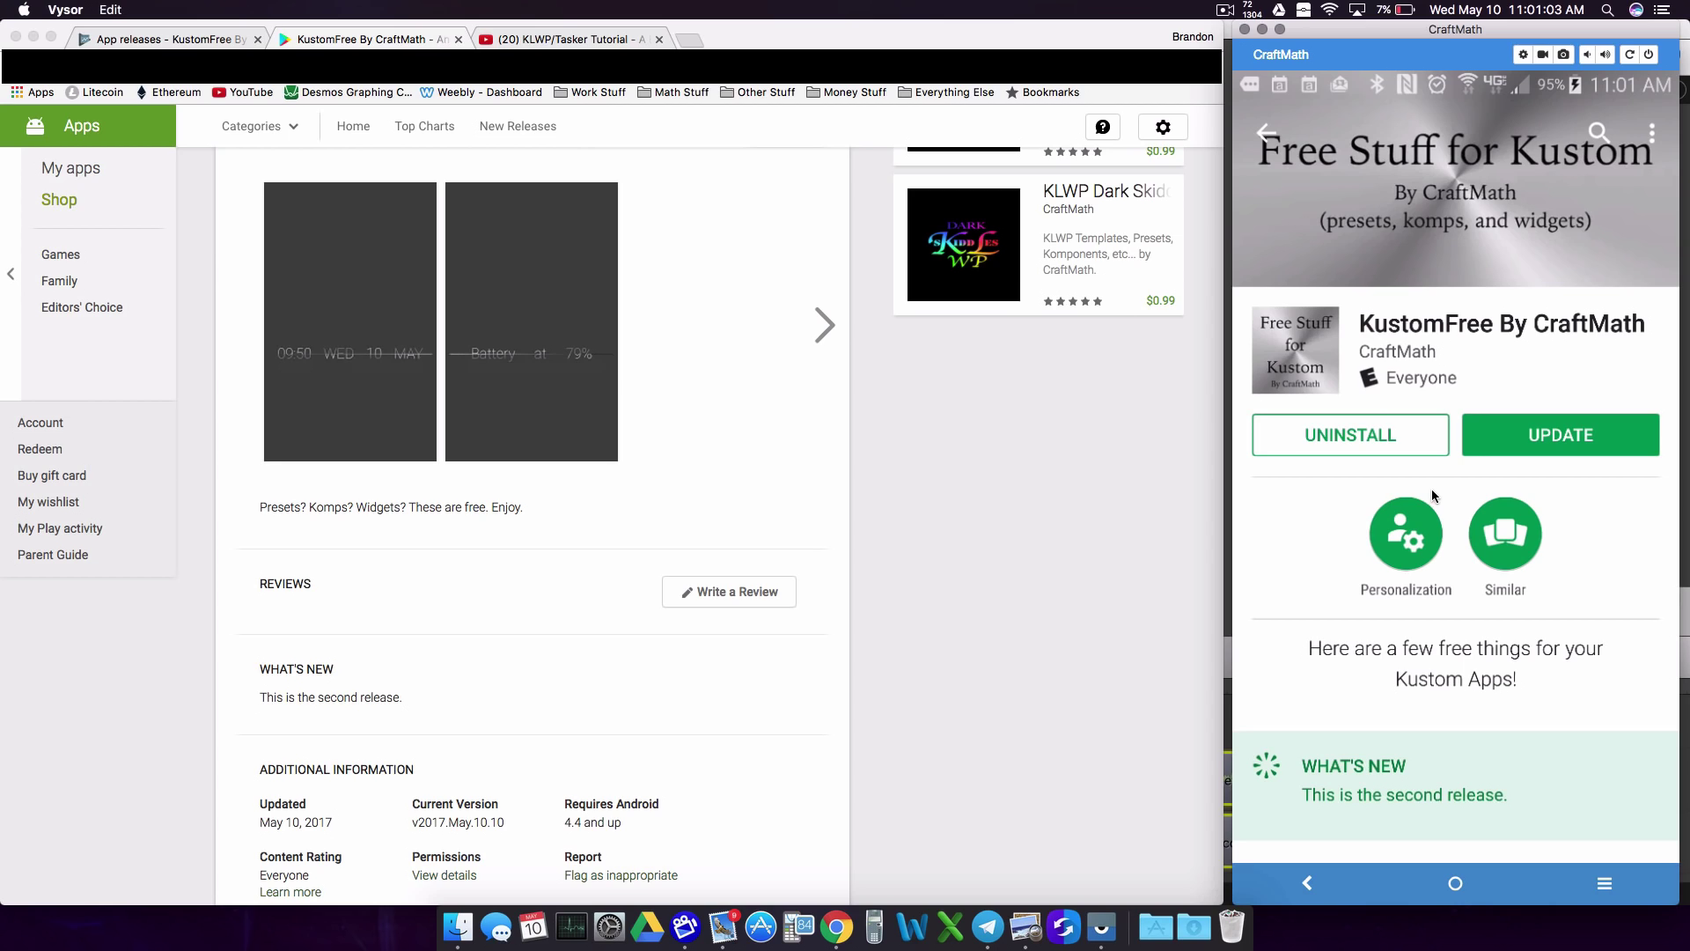
click(1517, 443)
click(1455, 882)
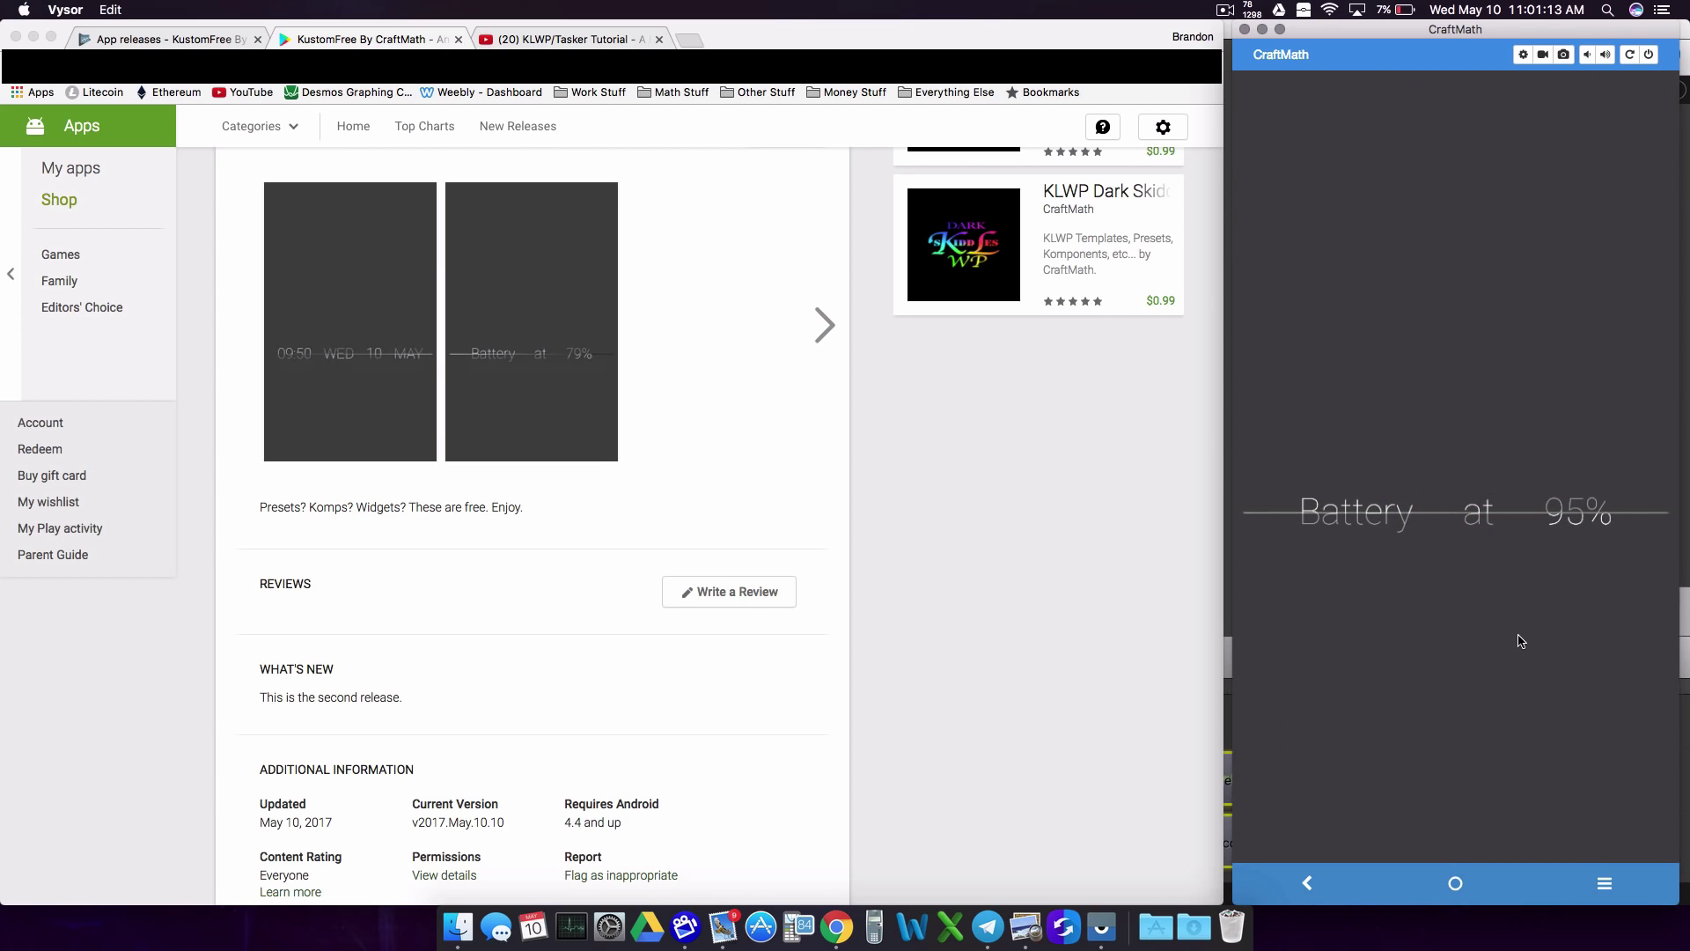
click(1536, 821)
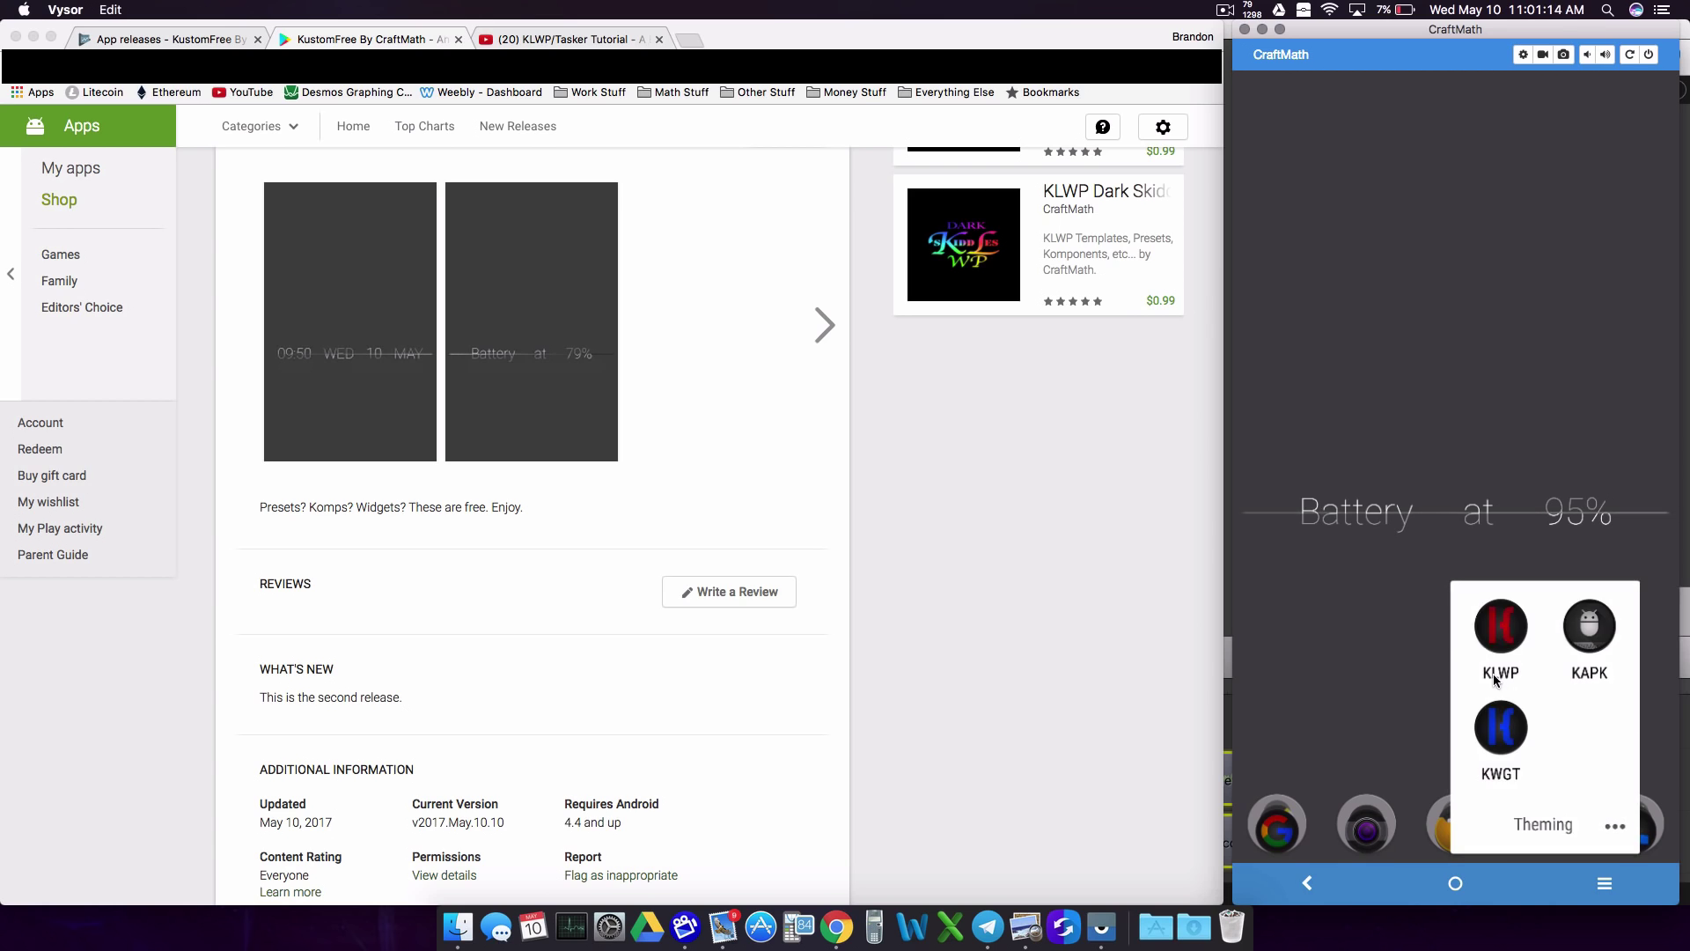
Step: Launch KLWP and open the INSTALLED tab of the Load Preset list
click(1514, 626)
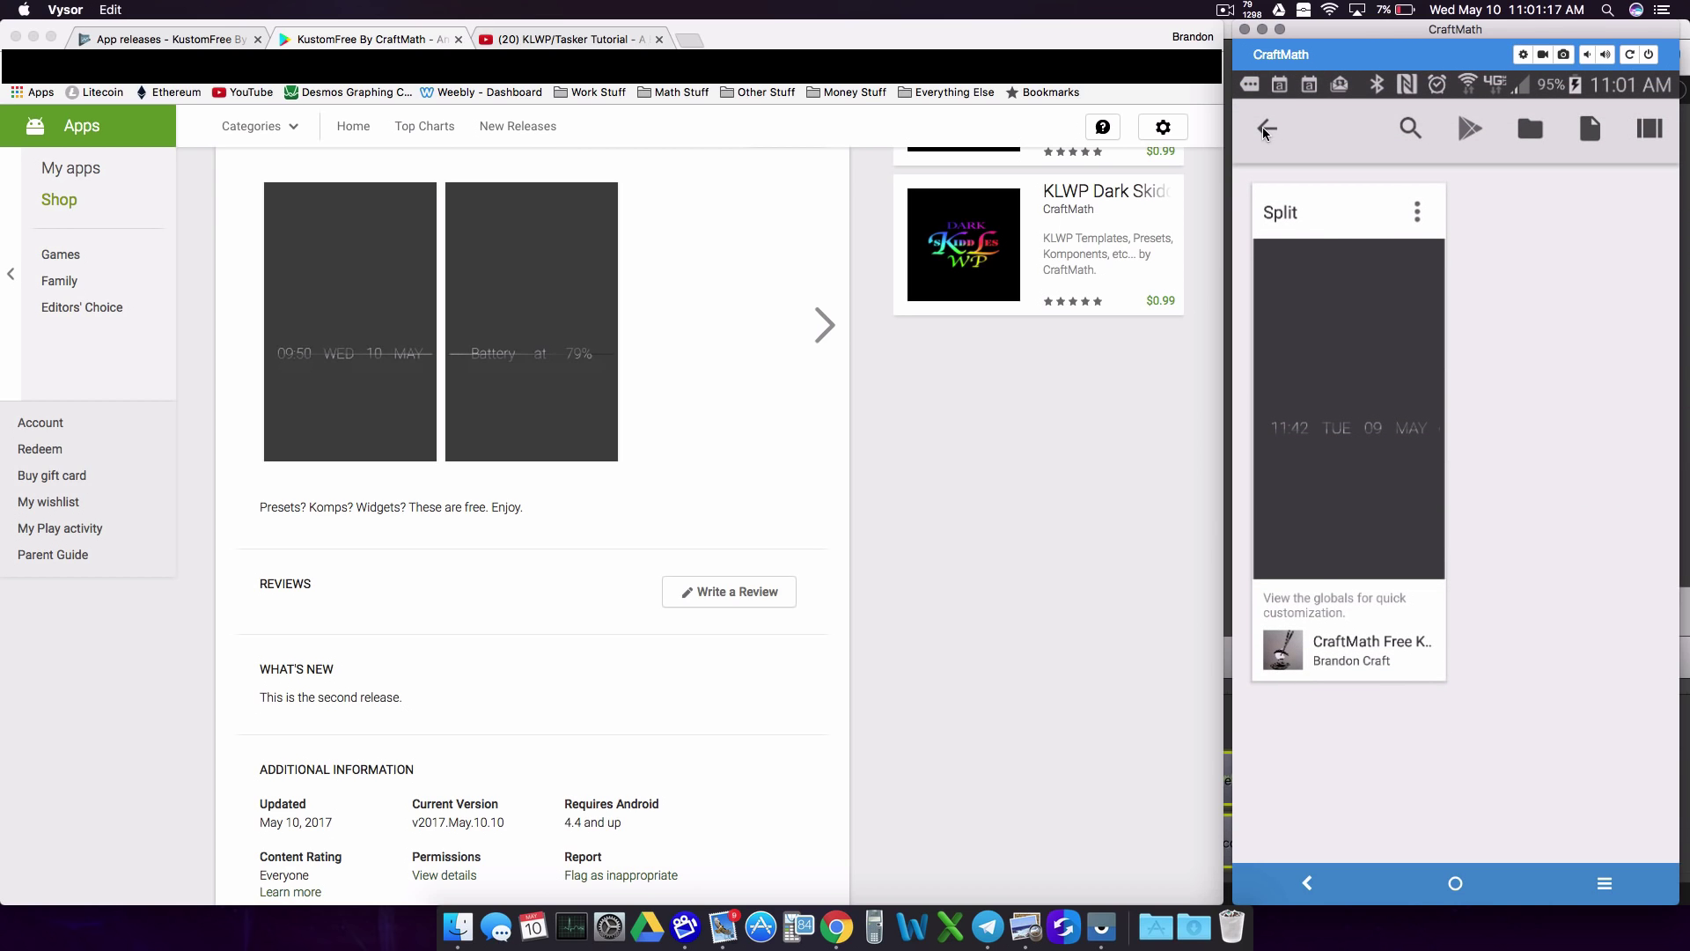
click(1265, 130)
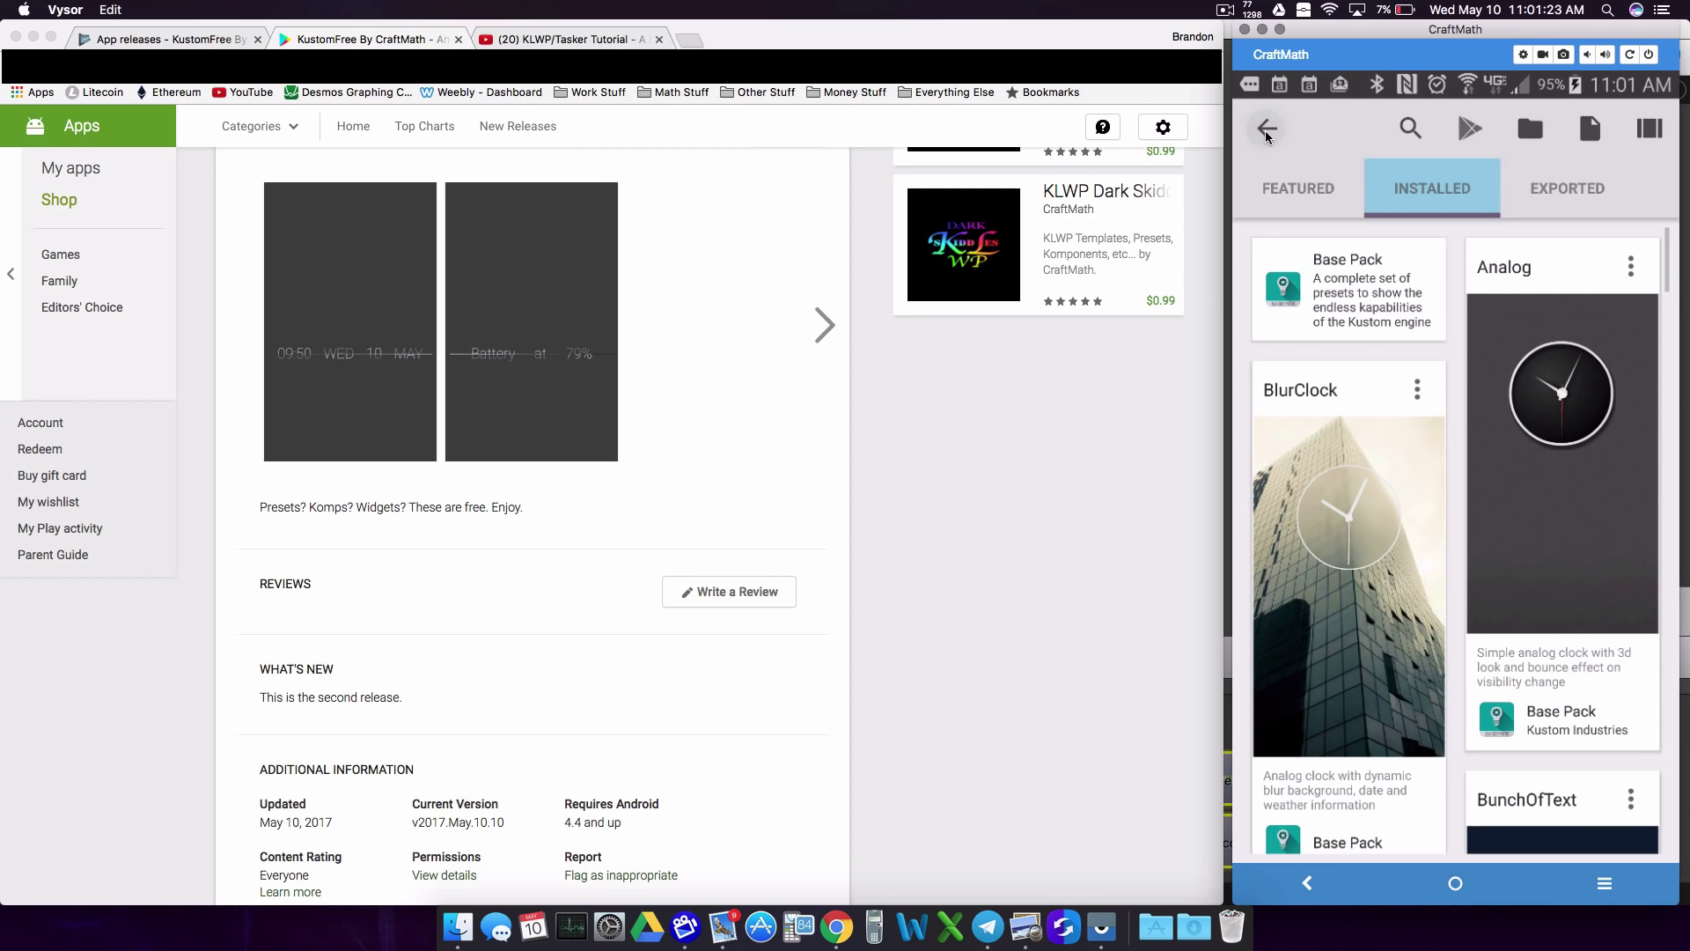
click(1265, 130)
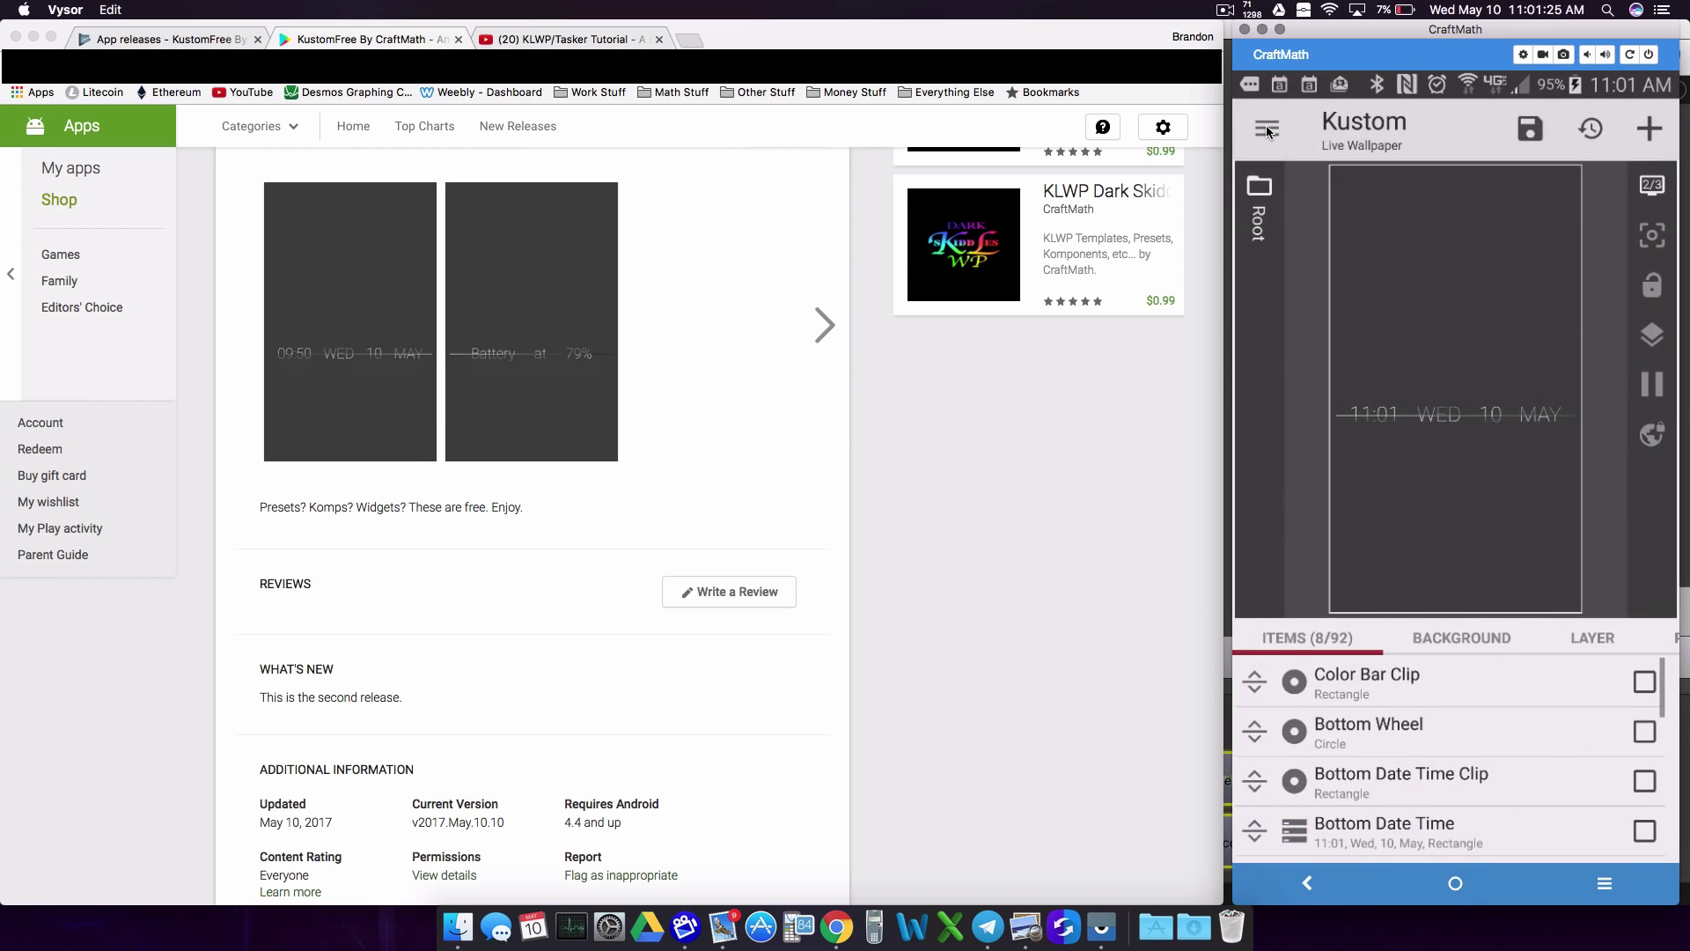
click(1265, 131)
click(1392, 246)
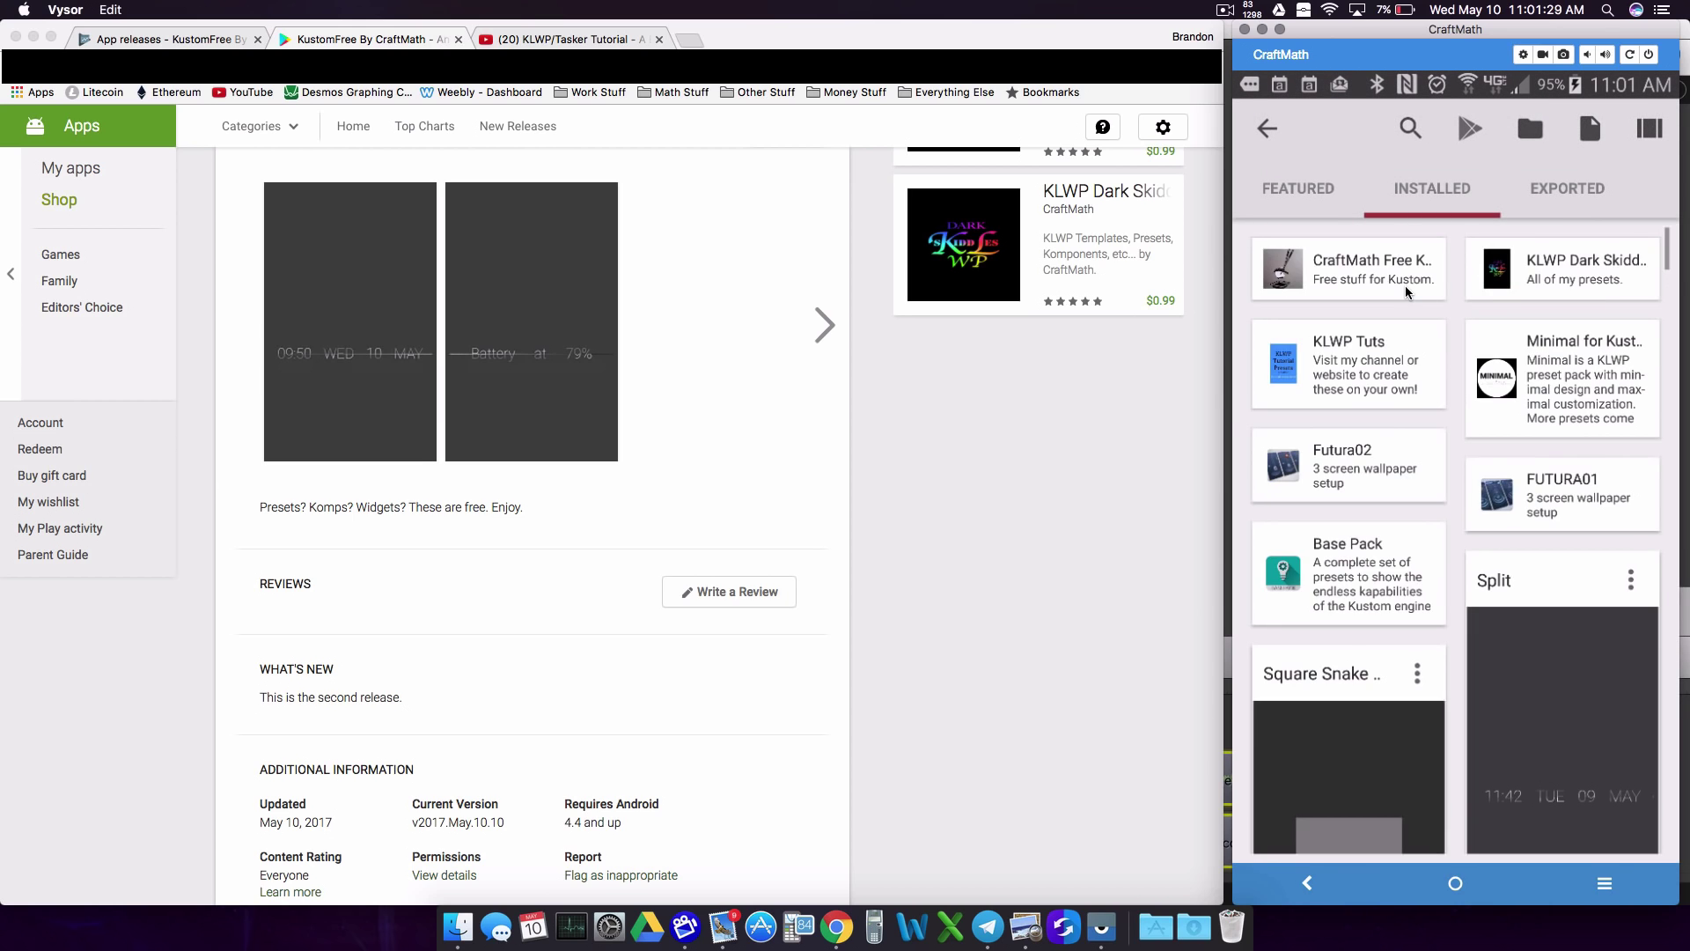
Step: Load the Square Snake preset, save it as the wallpaper, and recheck the KustomFree store tab
scroll(1347, 268, down, 5)
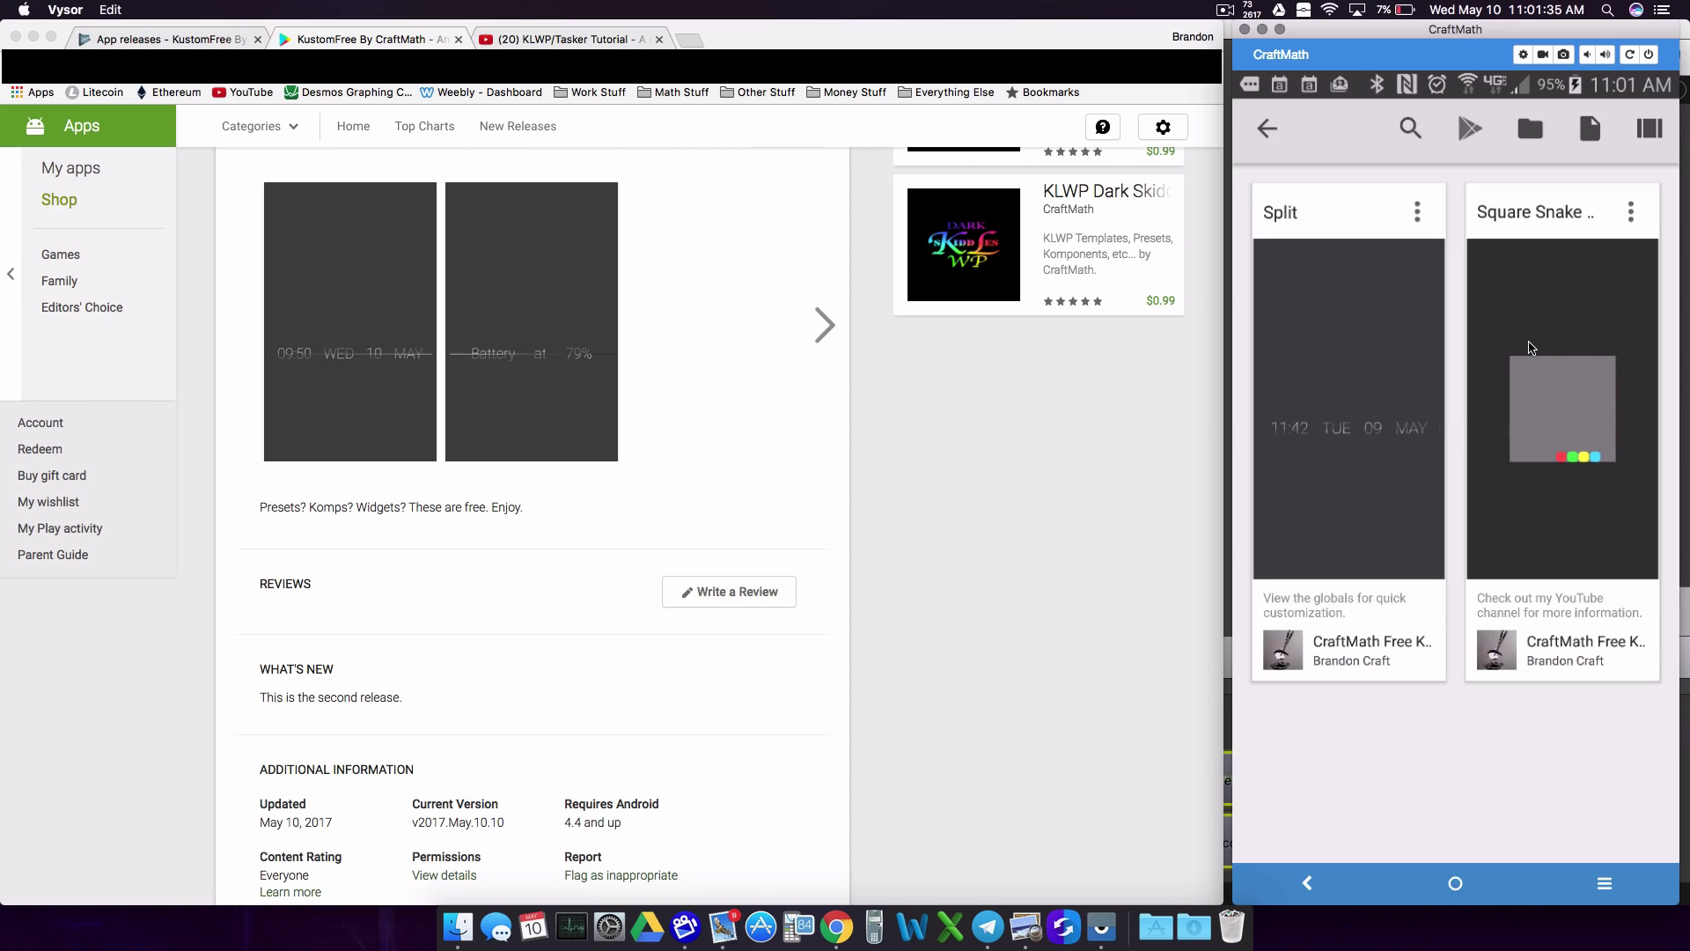
click(1558, 401)
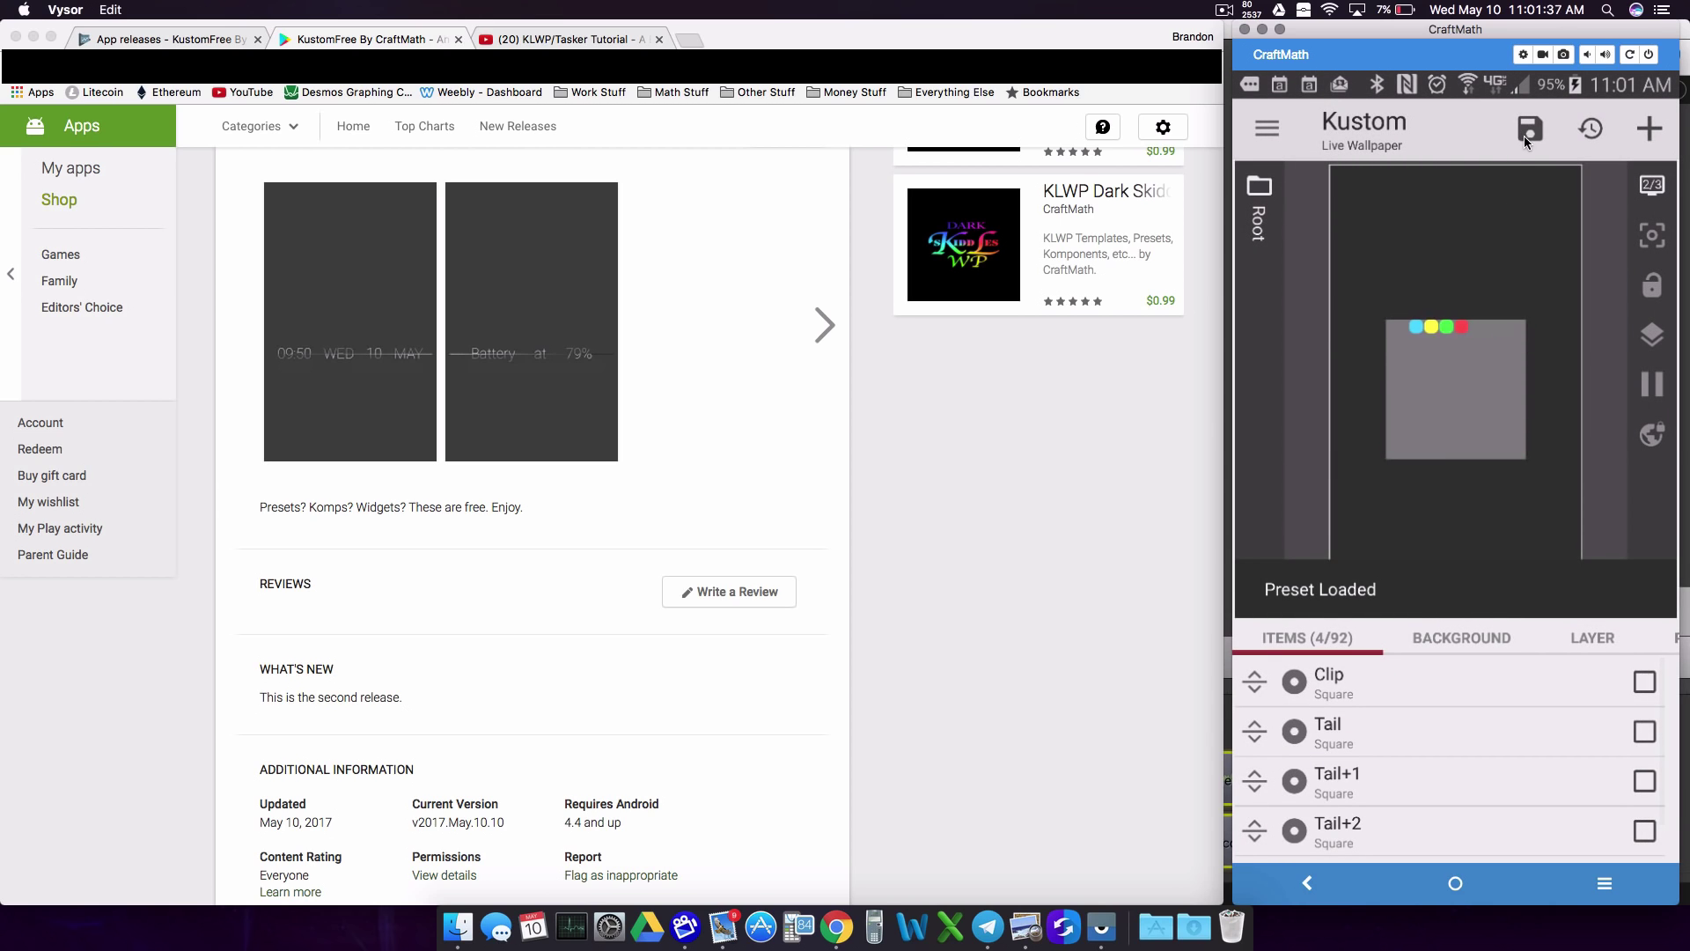
click(1524, 134)
click(1456, 885)
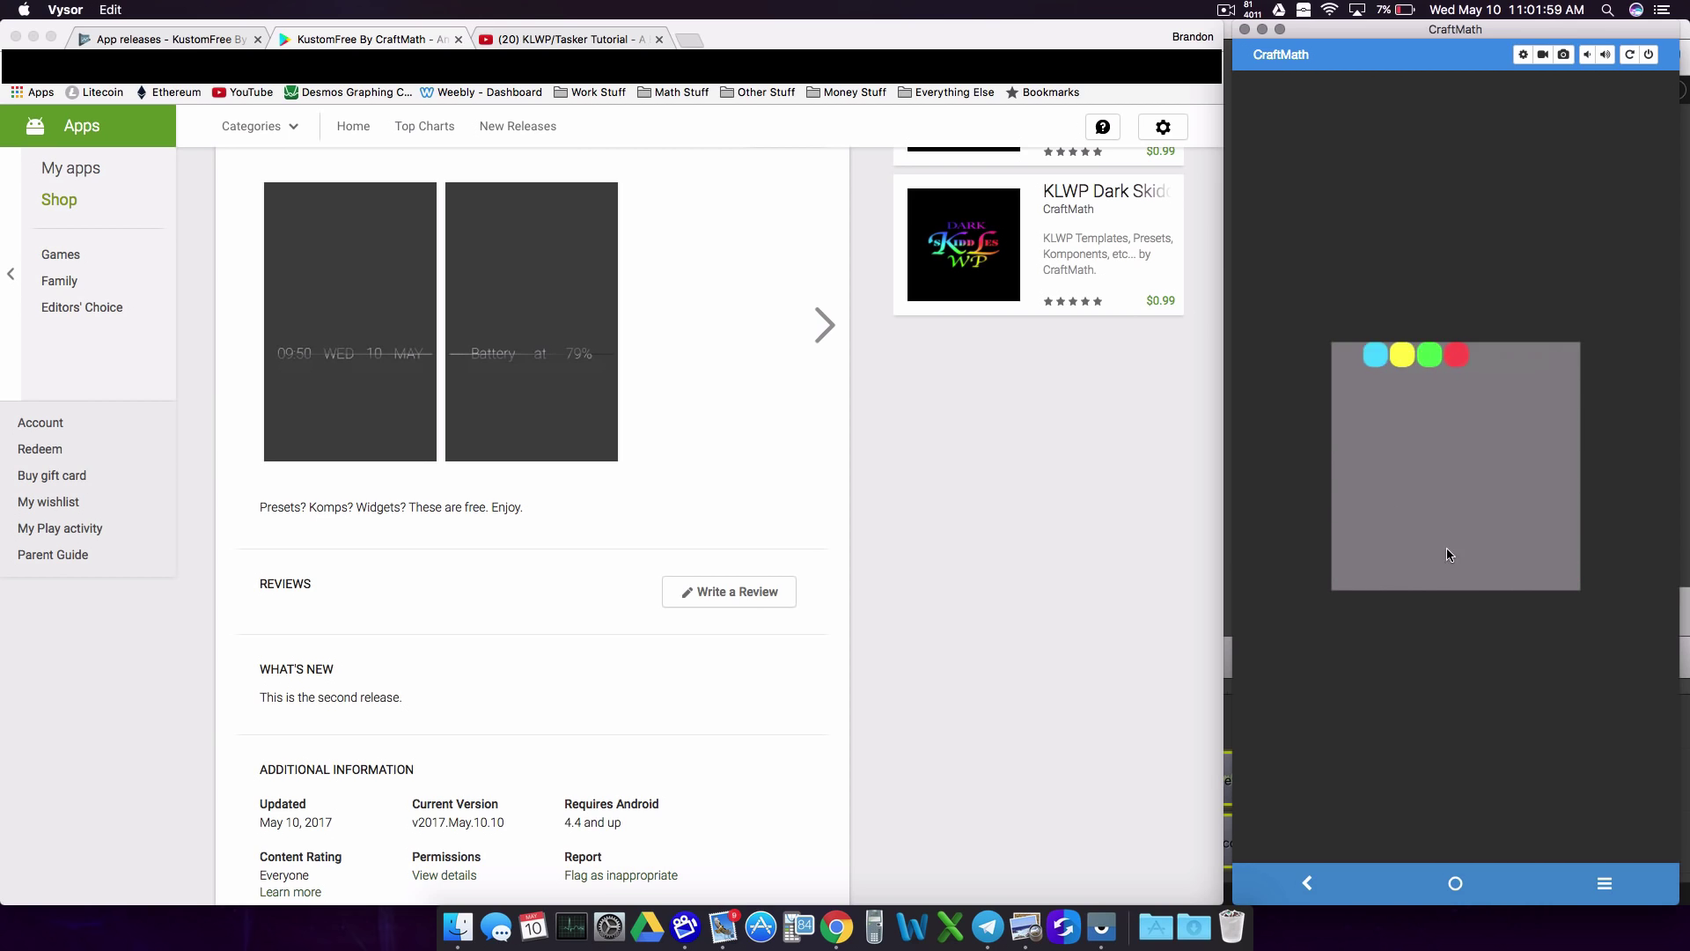
click(552, 39)
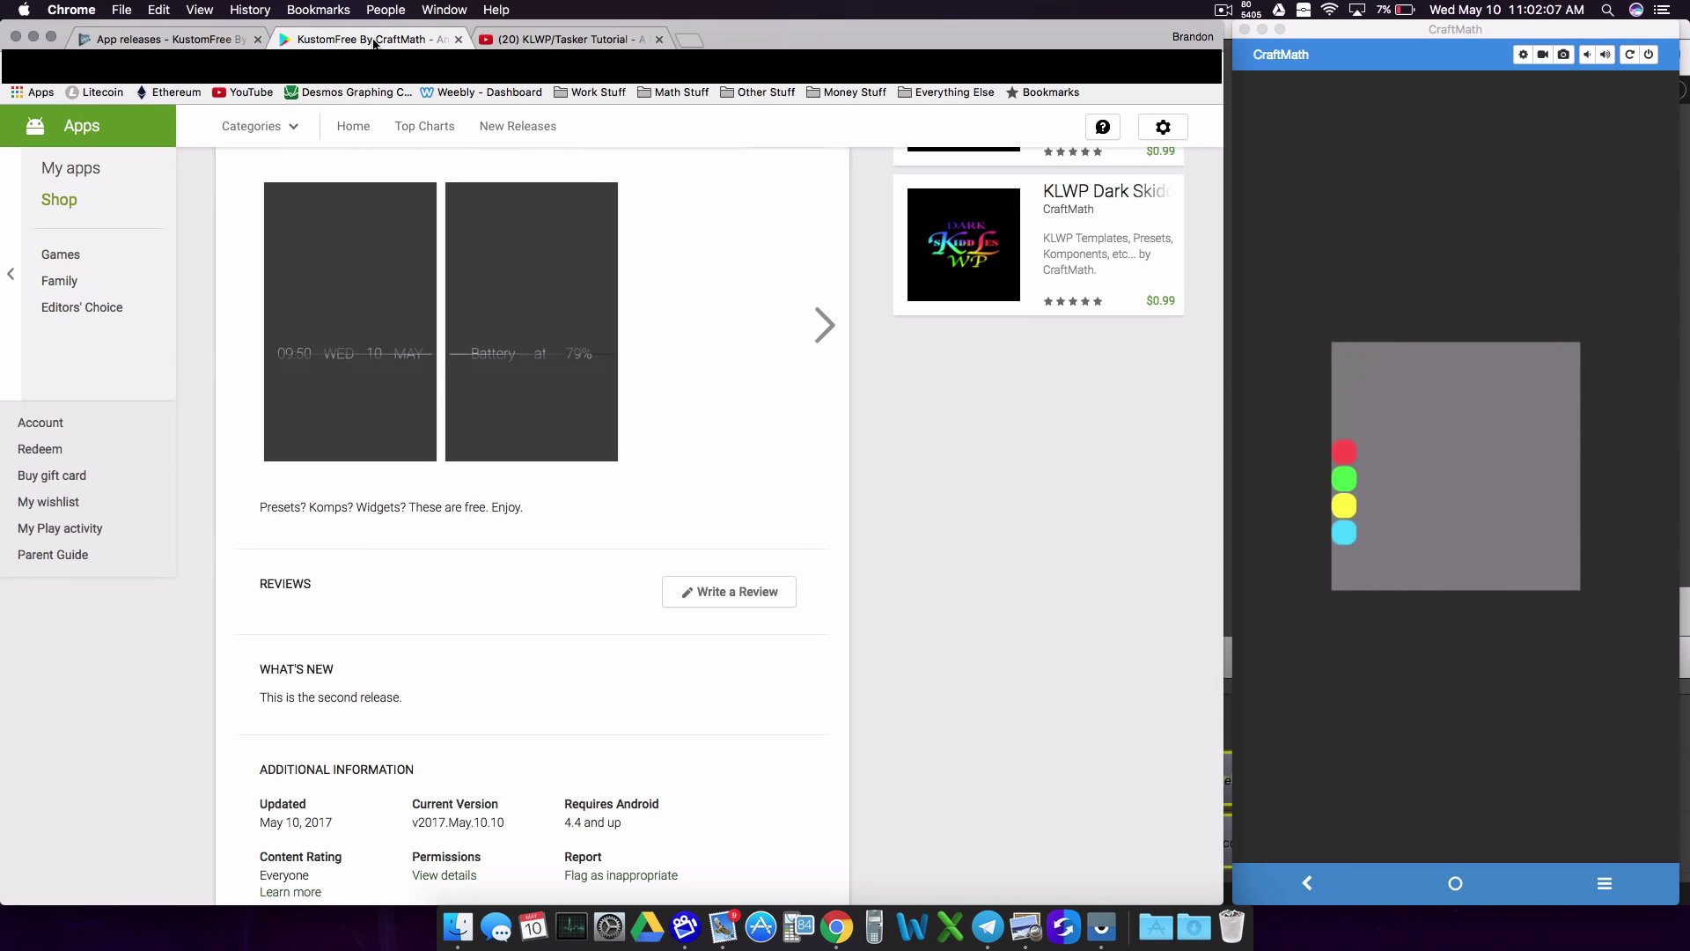
click(376, 40)
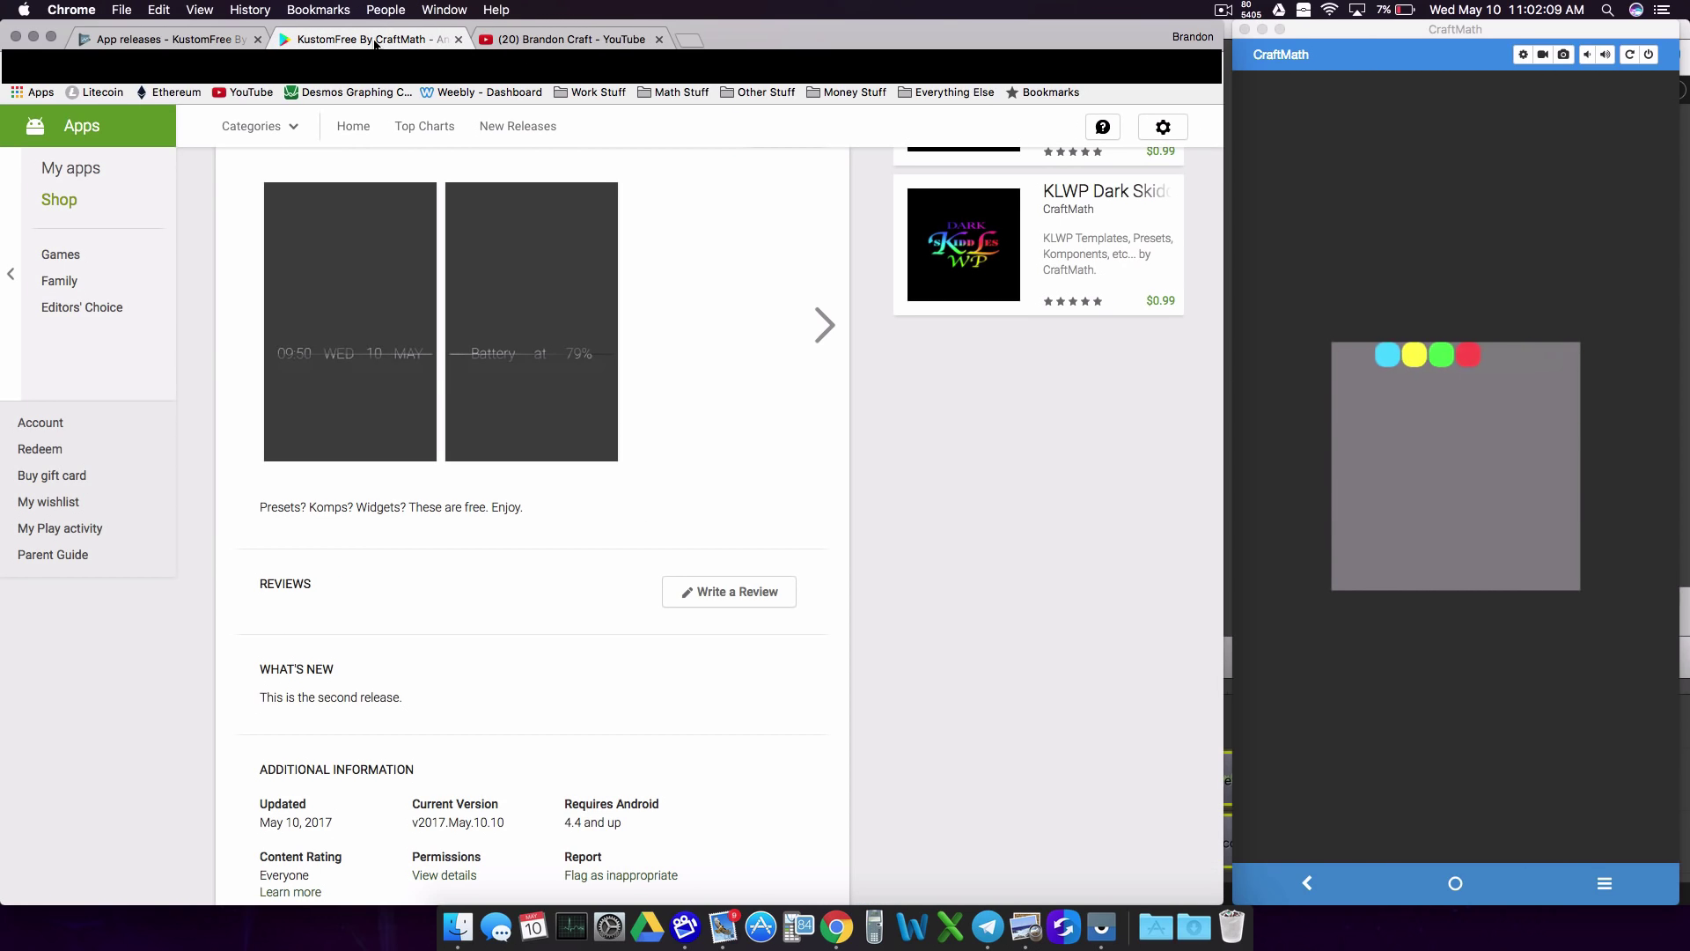